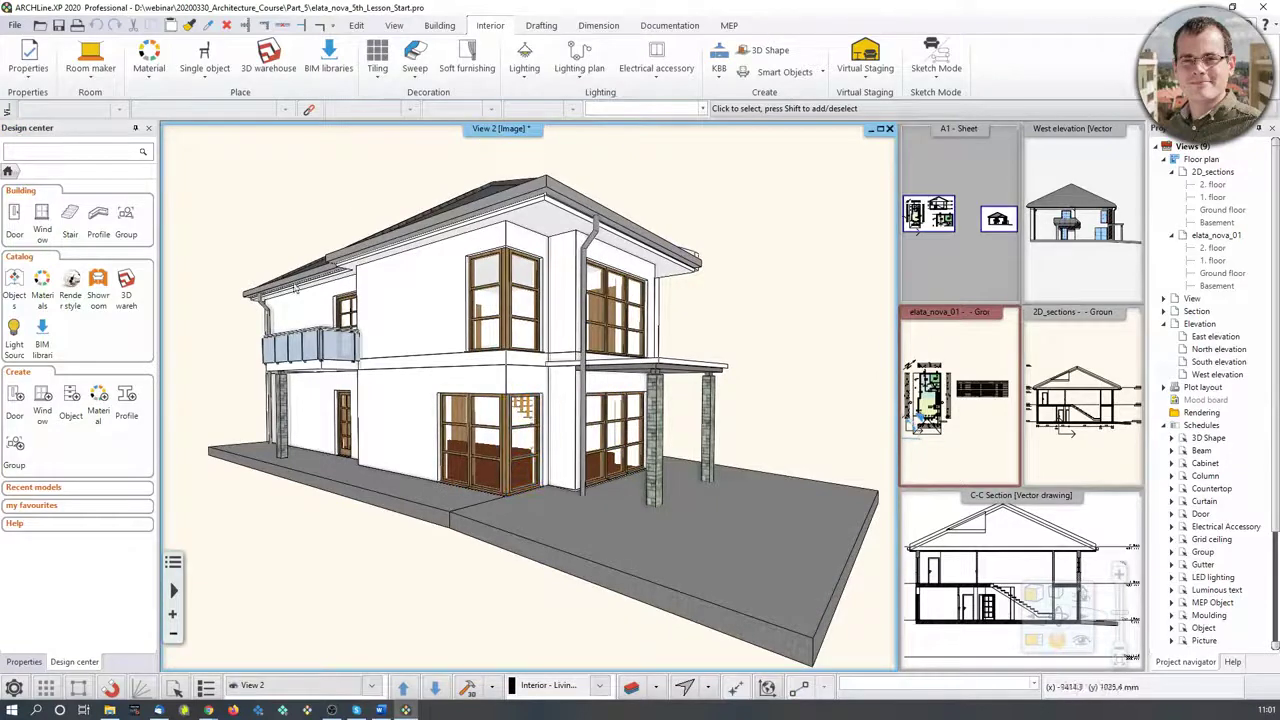
# Close the A1 sheet, West elevation, 2D_sections and C-C Section windows, keeping the 3D view and elata_nova_01 floor plan
pyautogui.moveTo(462, 250); pyautogui.dragTo(356, 477, button='middle')
pyautogui.moveTo(607, 266); pyautogui.dragTo(605, 288, button='middle')
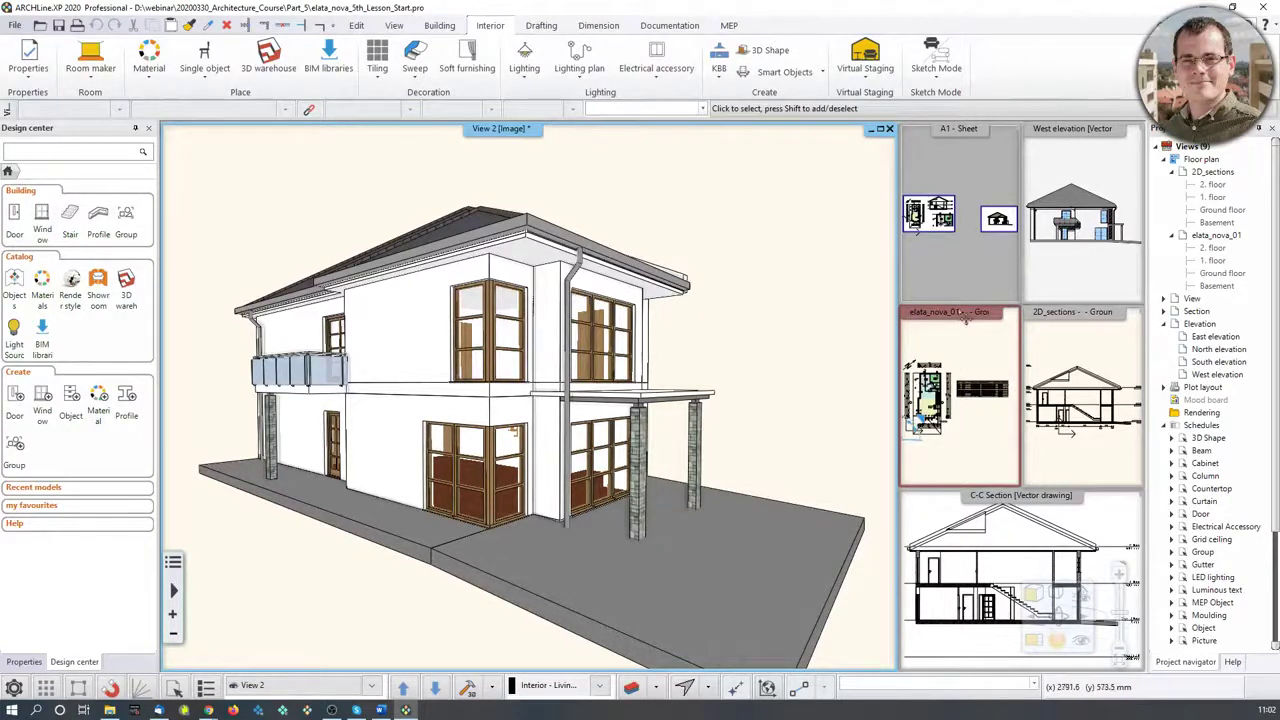
pyautogui.click(982, 162)
pyautogui.click(1013, 129)
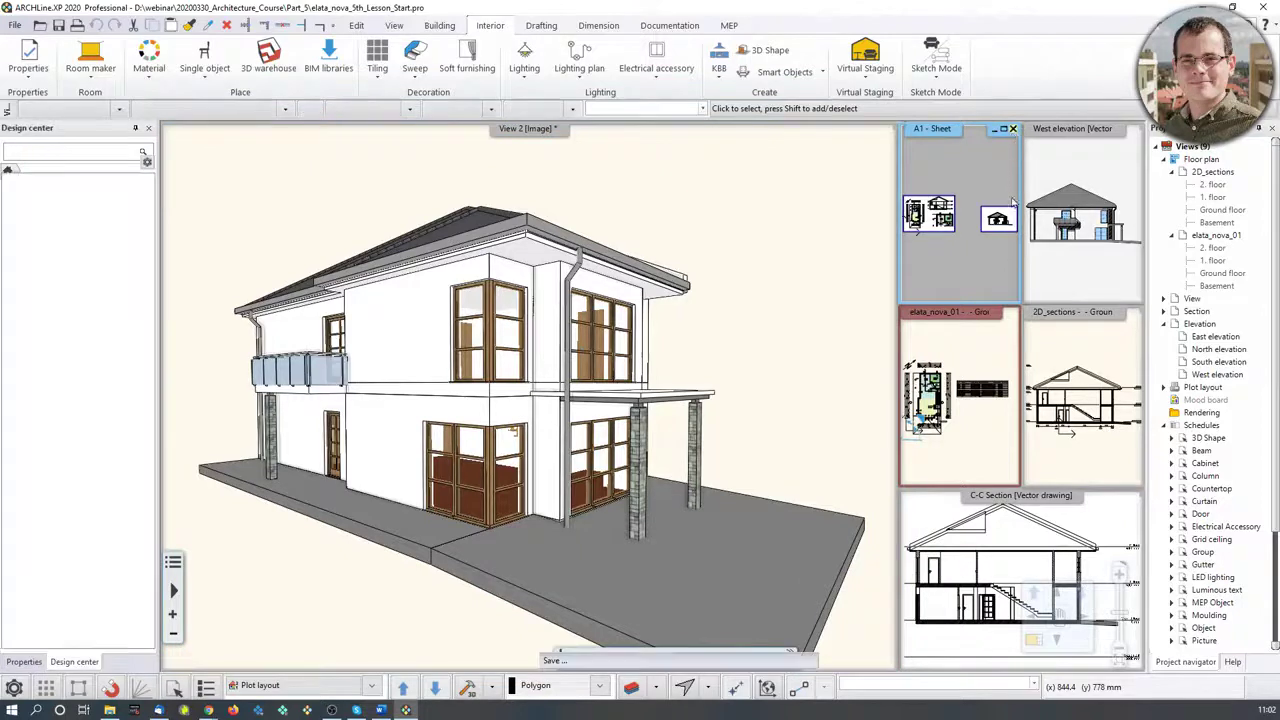
pyautogui.click(1082, 165)
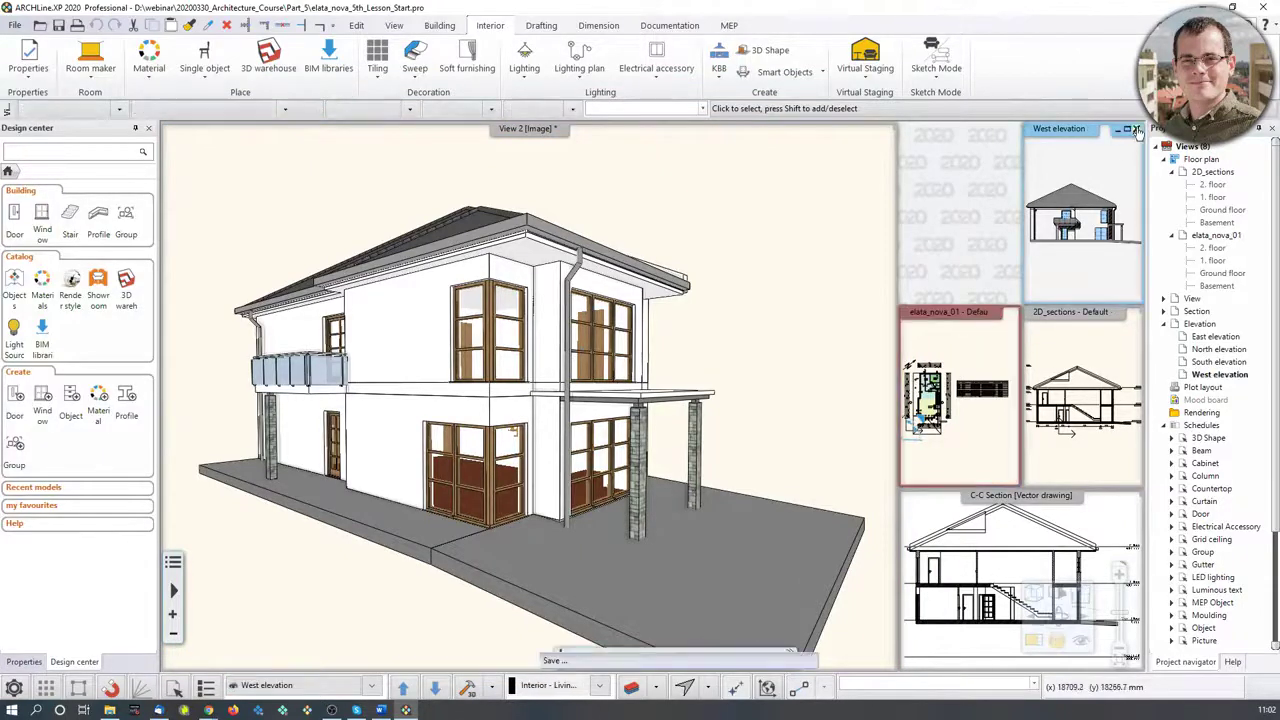
pyautogui.click(1133, 129)
pyautogui.click(1120, 345)
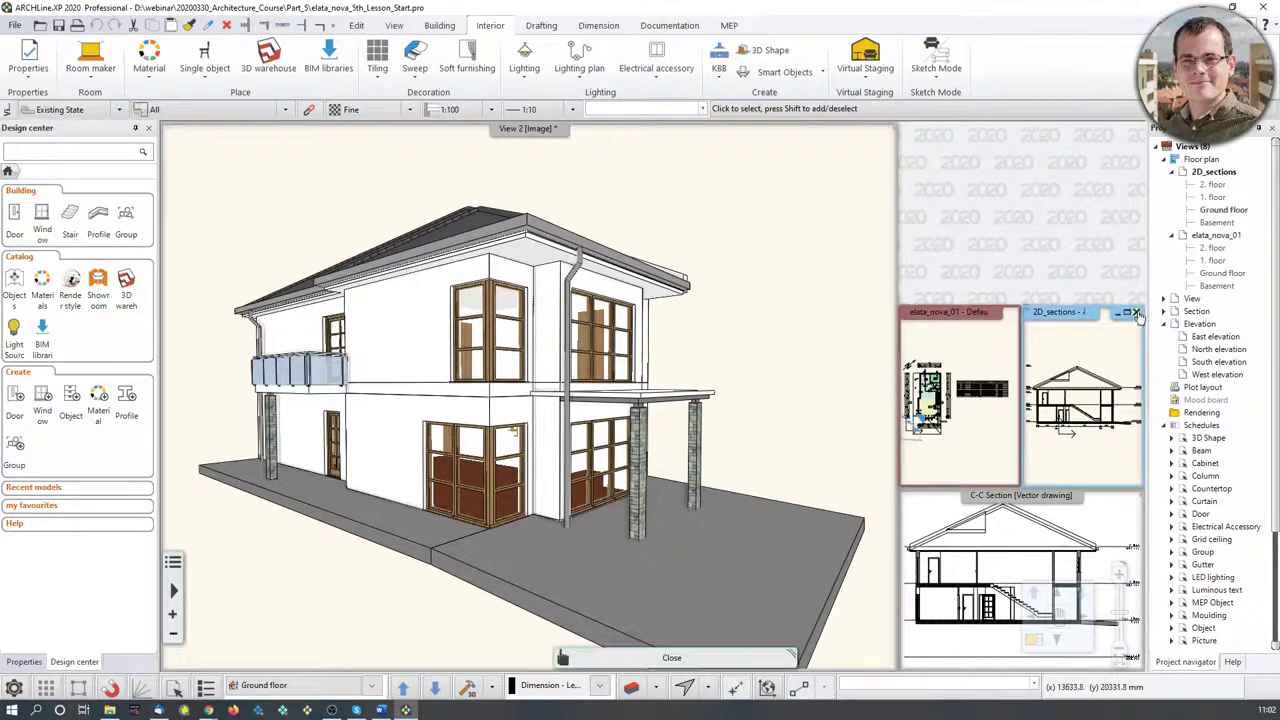
pyautogui.click(1136, 312)
pyautogui.click(685, 385)
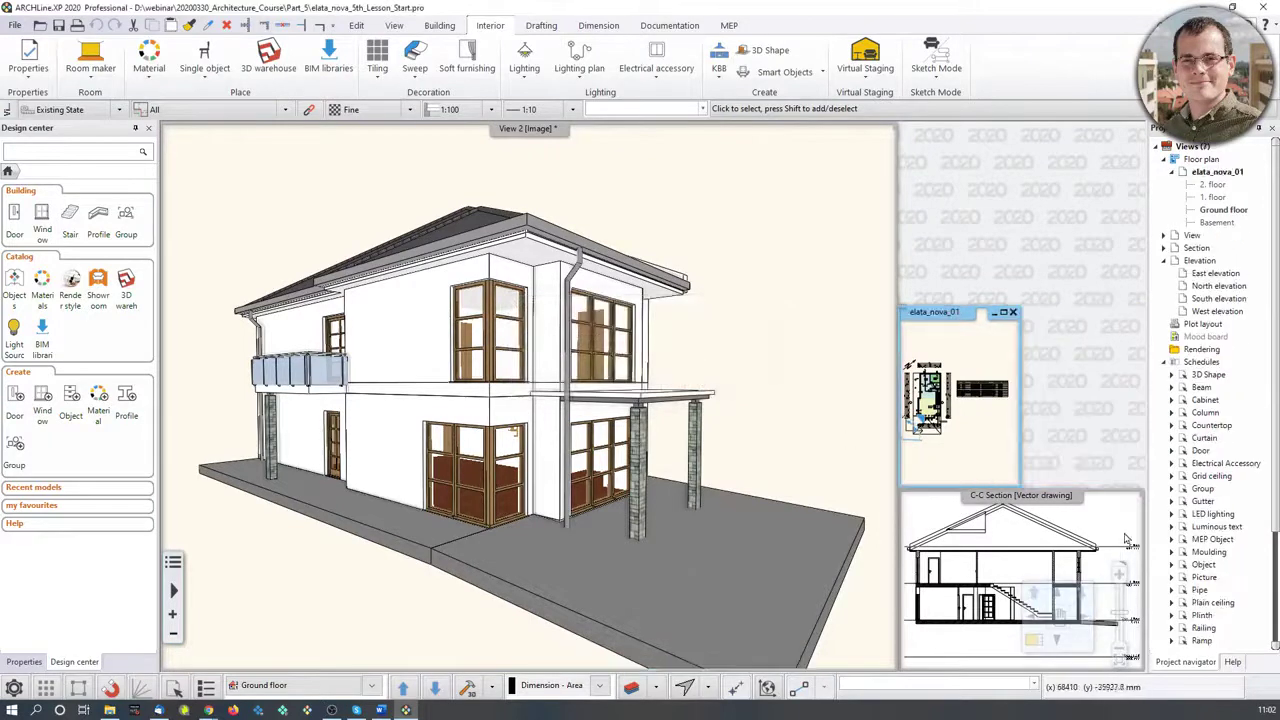
pyautogui.click(1140, 500)
pyautogui.click(1136, 496)
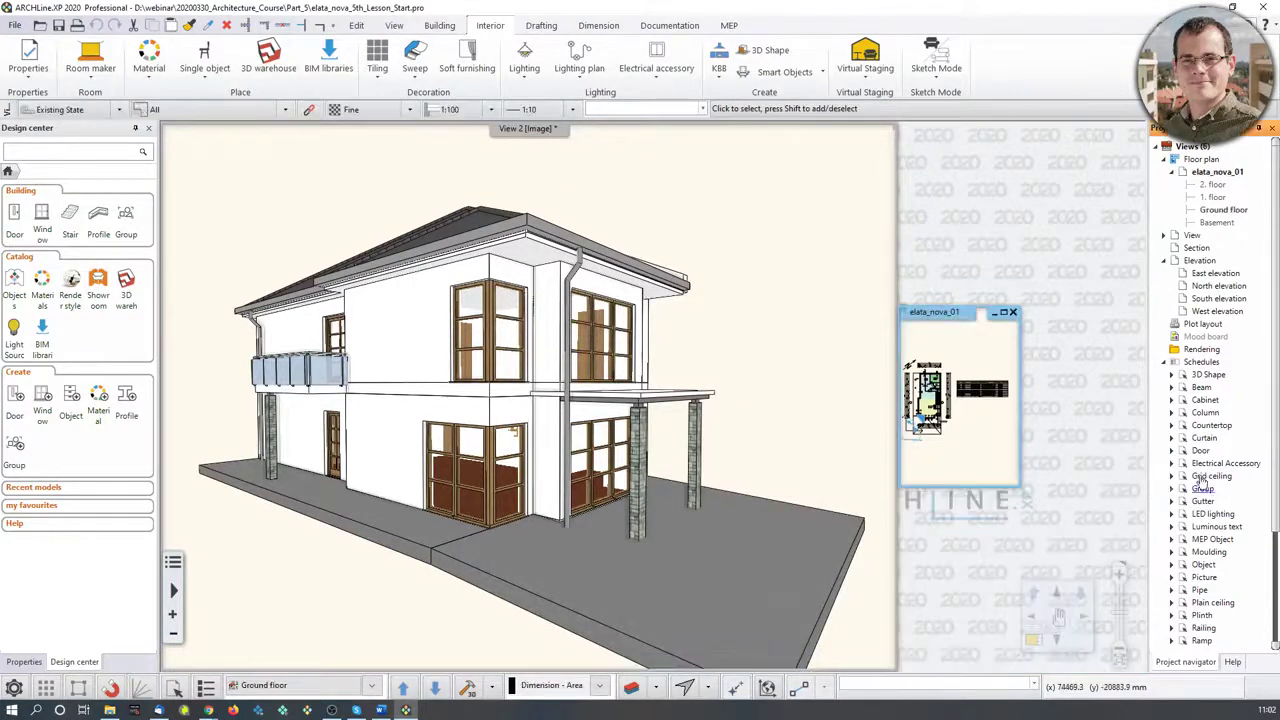
# Expand the hidden views in the project navigator and enlarge the elata_nova_01 ground floor plan beside the 3D view
pyautogui.scroll(-5, 1200, 500)
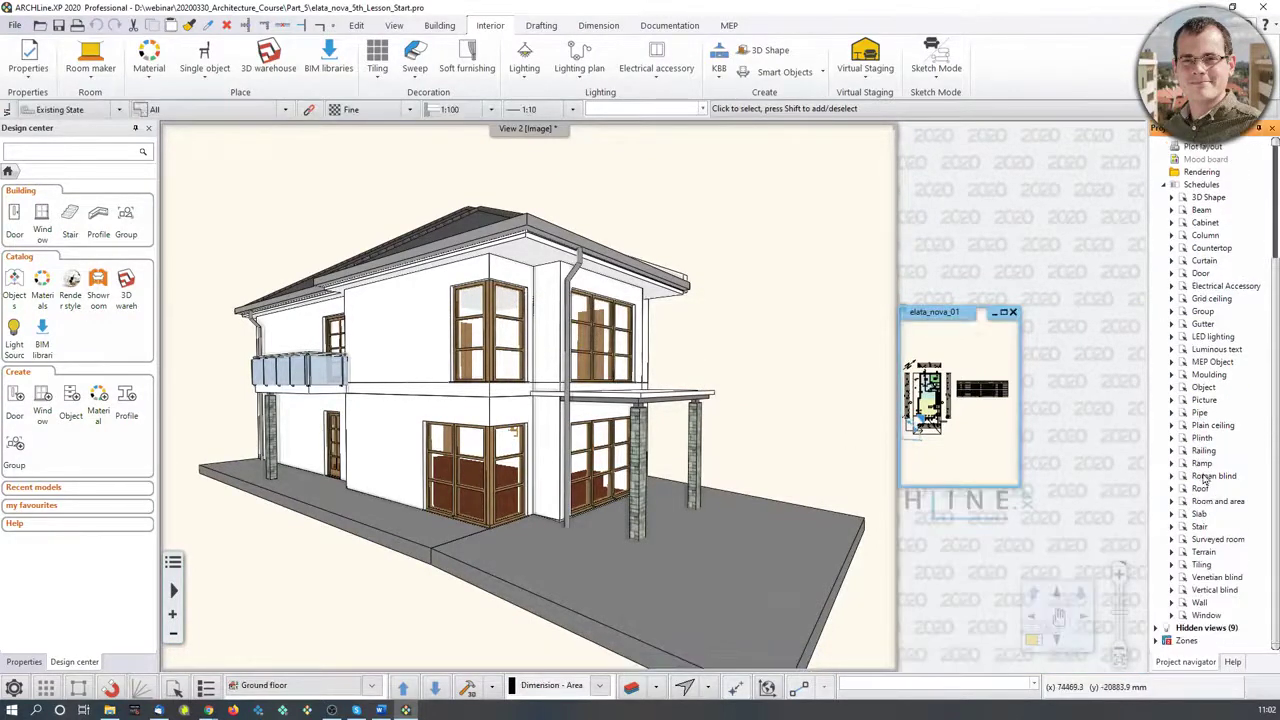
pyautogui.click(1164, 628)
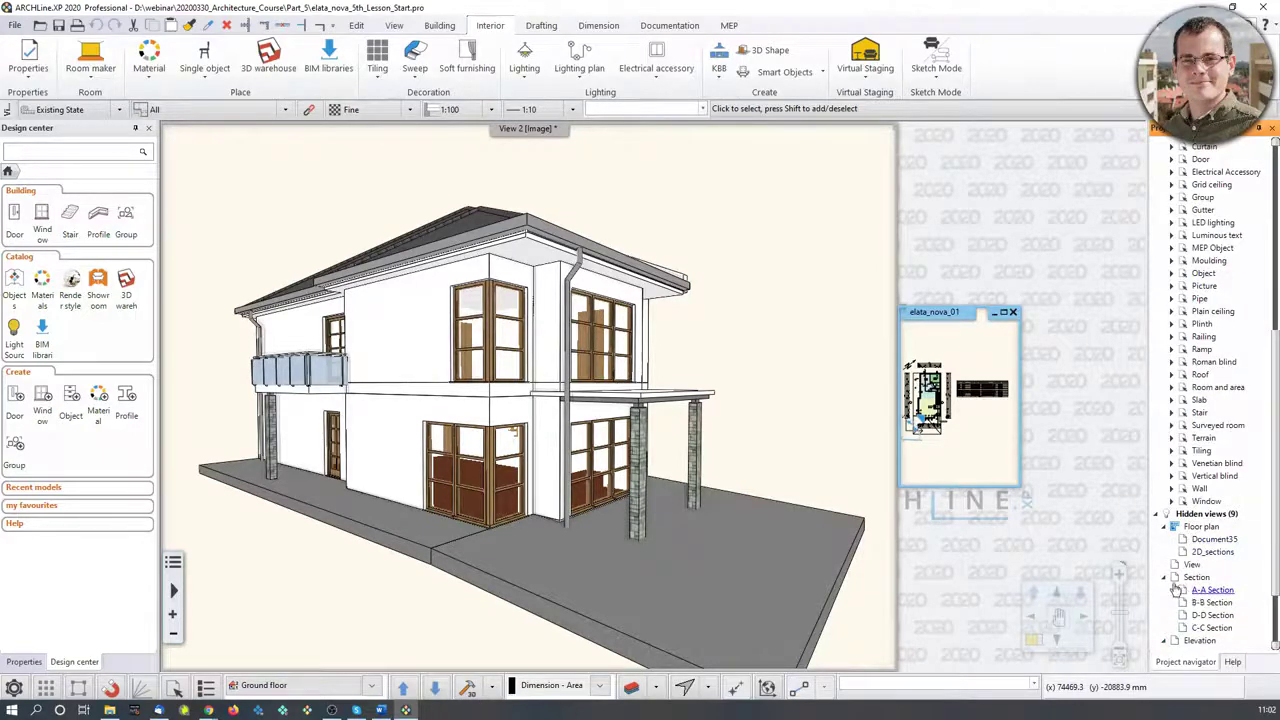
pyautogui.click(1004, 314)
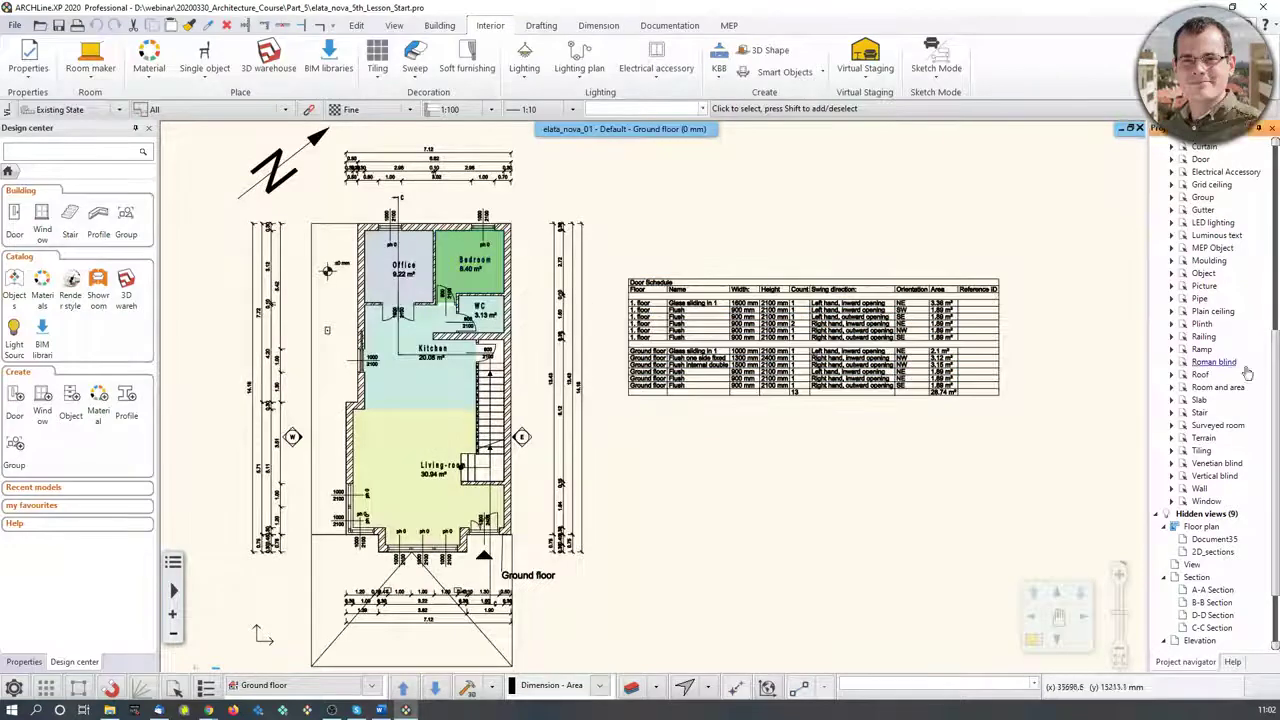
pyautogui.click(1033, 645)
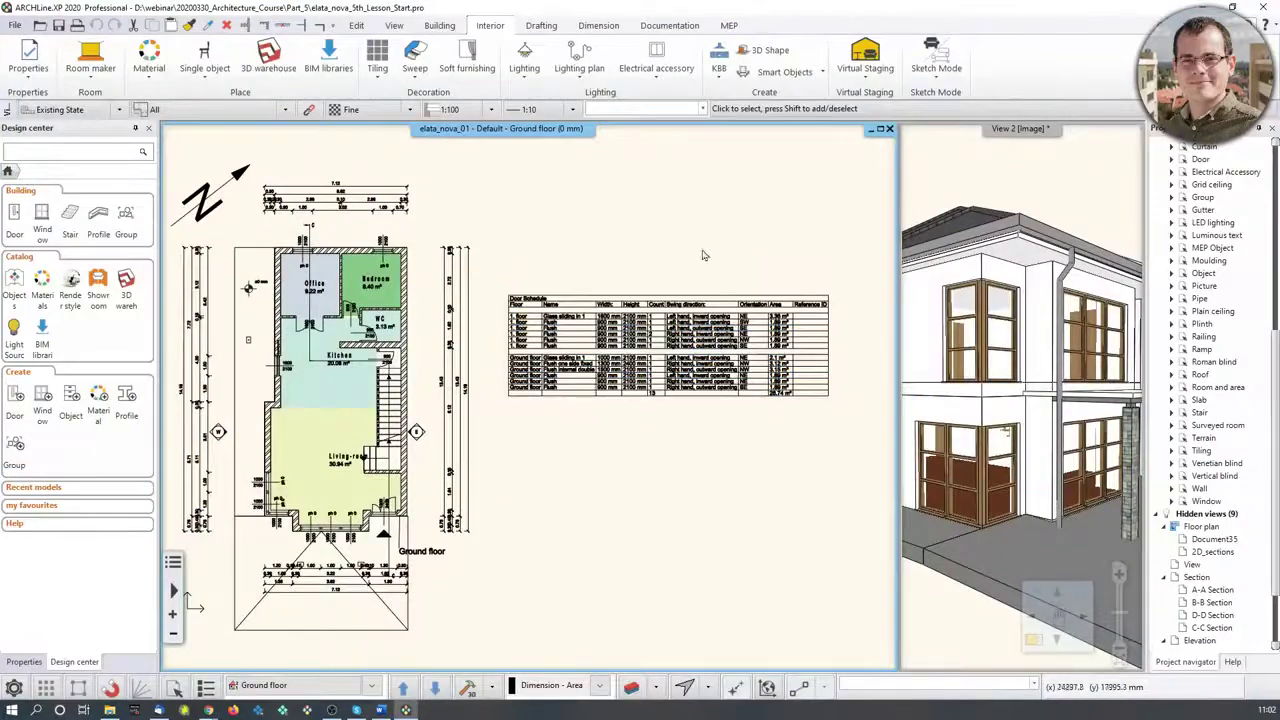
# Inspect the properties of a length dimension above the bedroom and of the north arrow on the ground floor plan
pyautogui.moveTo(475, 332); pyautogui.dragTo(487, 334, button='middle')
pyautogui.scroll(2, 495, 406)
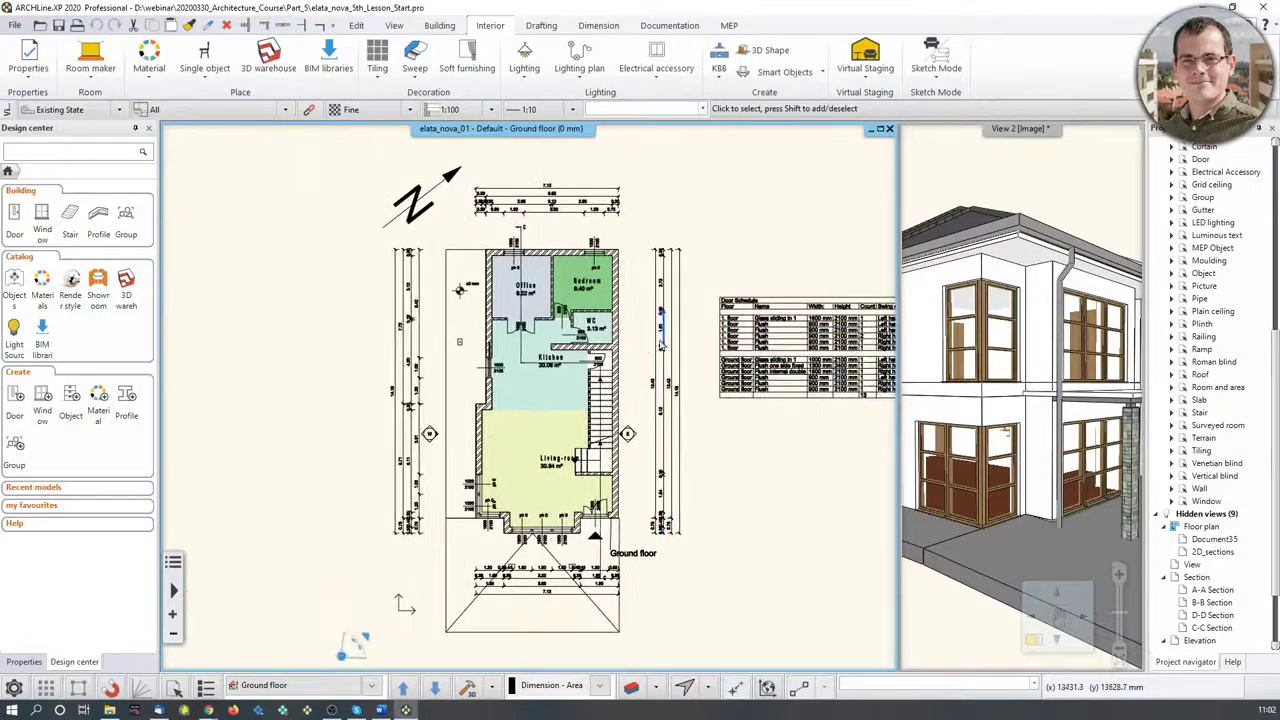
pyautogui.moveTo(495, 406); pyautogui.dragTo(535, 457, button='middle')
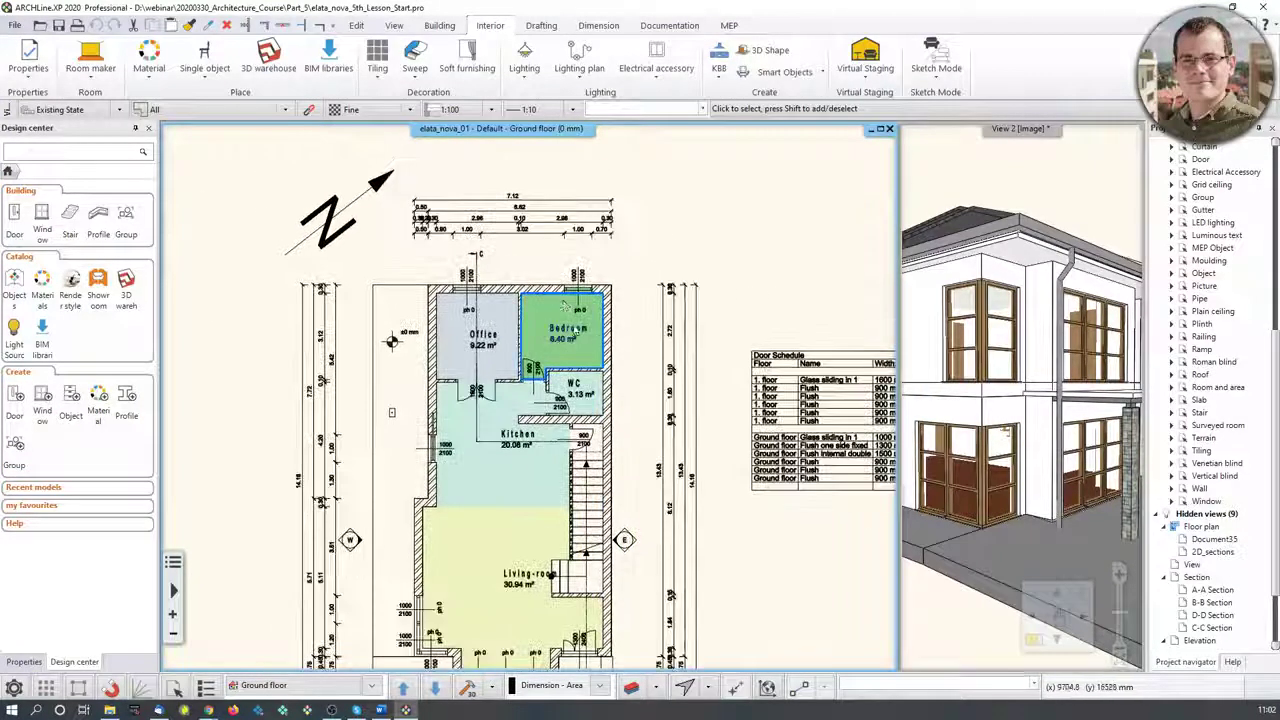
pyautogui.click(545, 238)
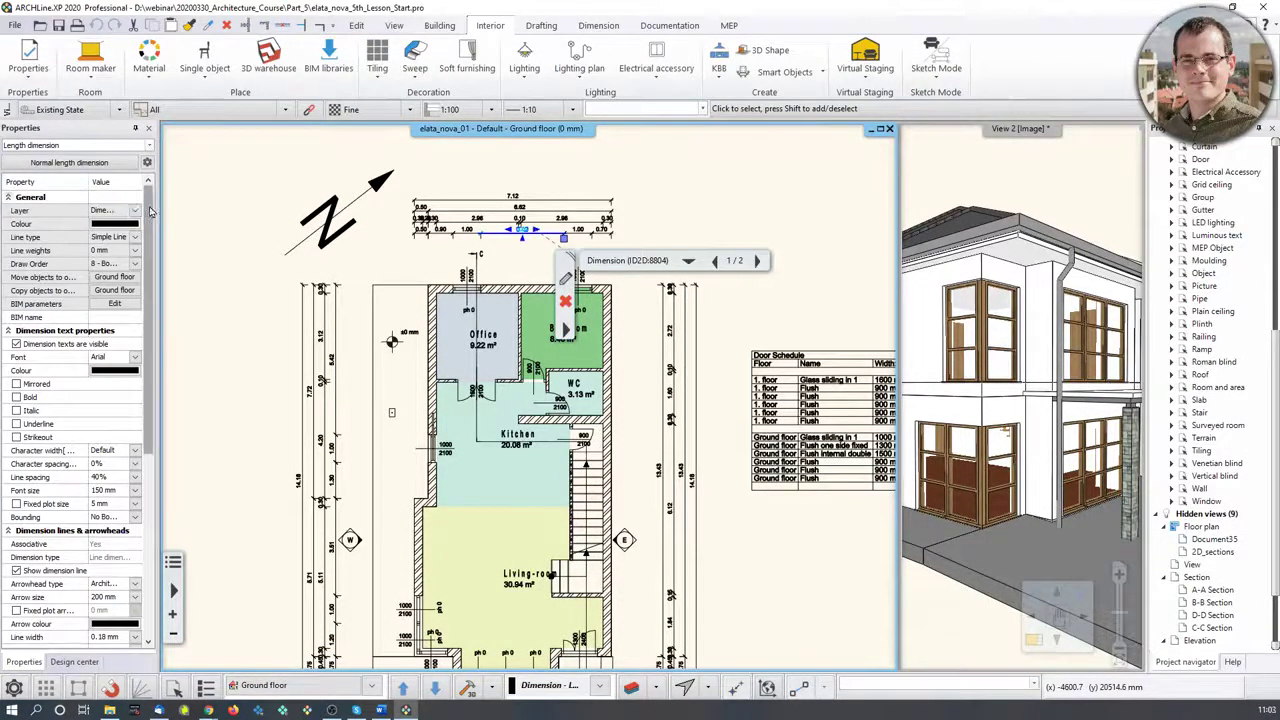
pyautogui.click(332, 214)
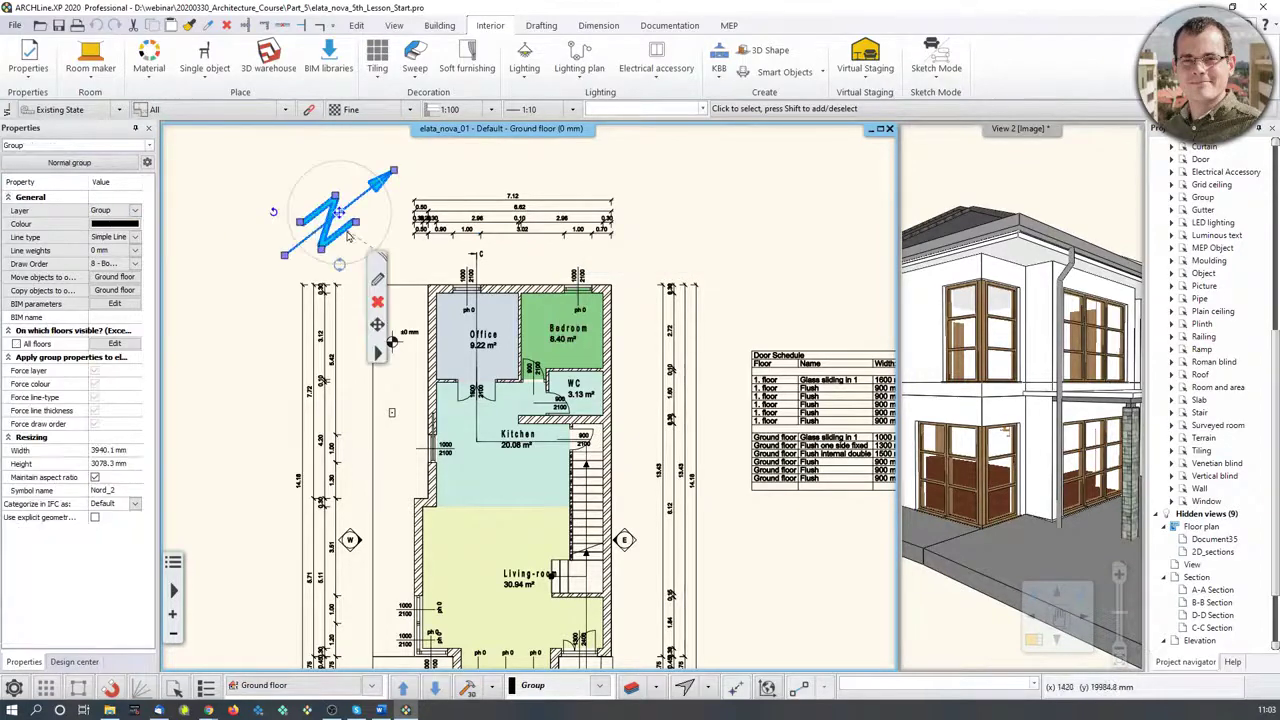
pyautogui.click(769, 428)
pyautogui.moveTo(786, 537); pyautogui.dragTo(700, 422, button='middle')
pyautogui.scroll(-1, 700, 422)
pyautogui.click(688, 518)
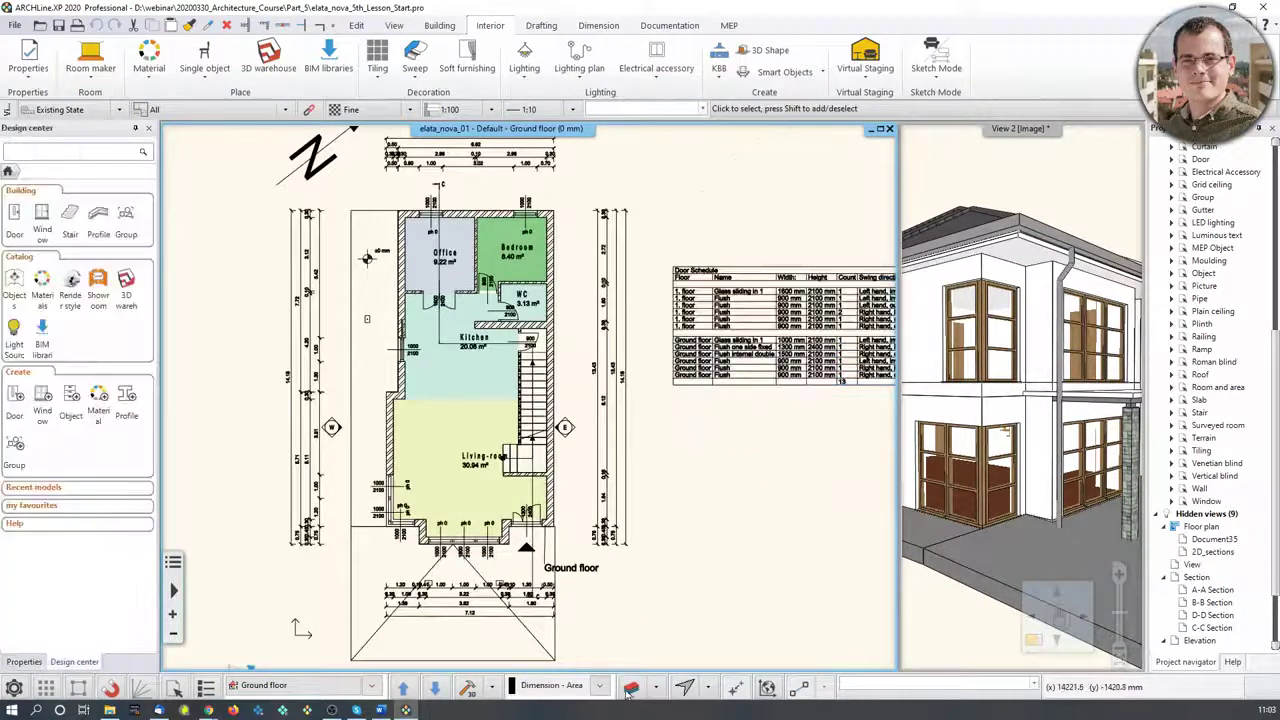
# Review the project's full layer list in the Layer Manager without changing anything
pyautogui.click(658, 688)
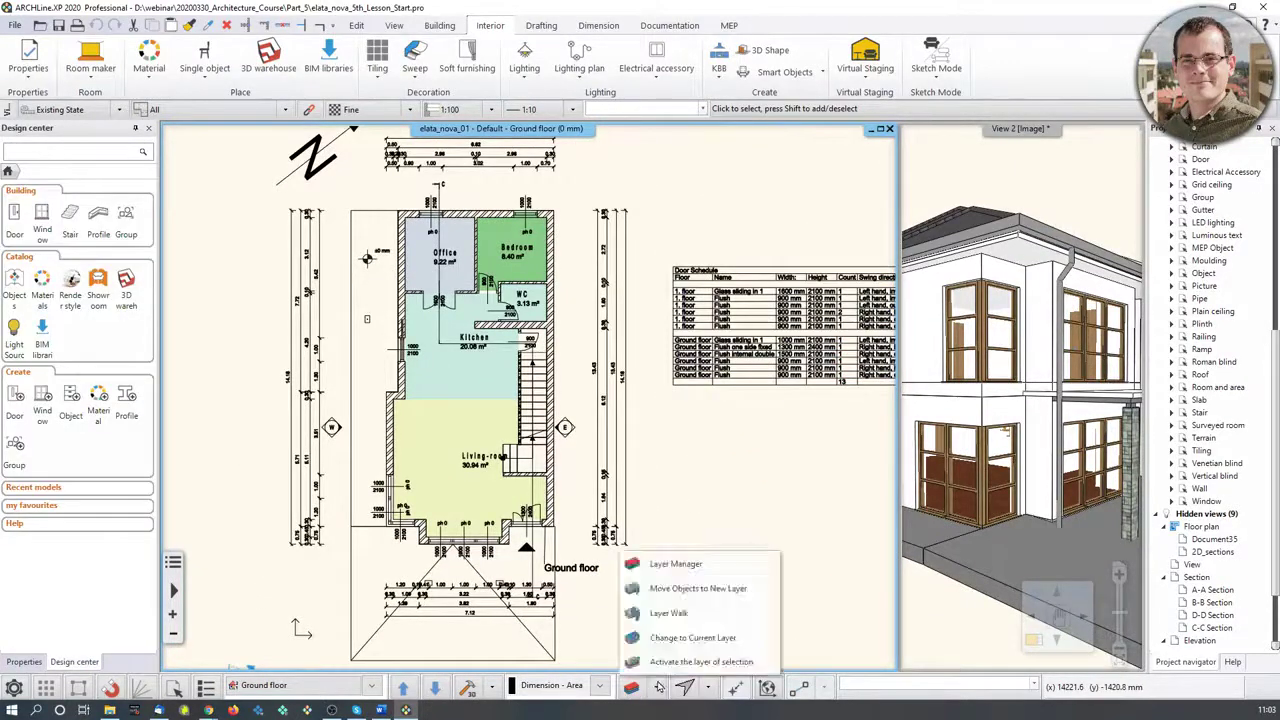
pyautogui.click(673, 570)
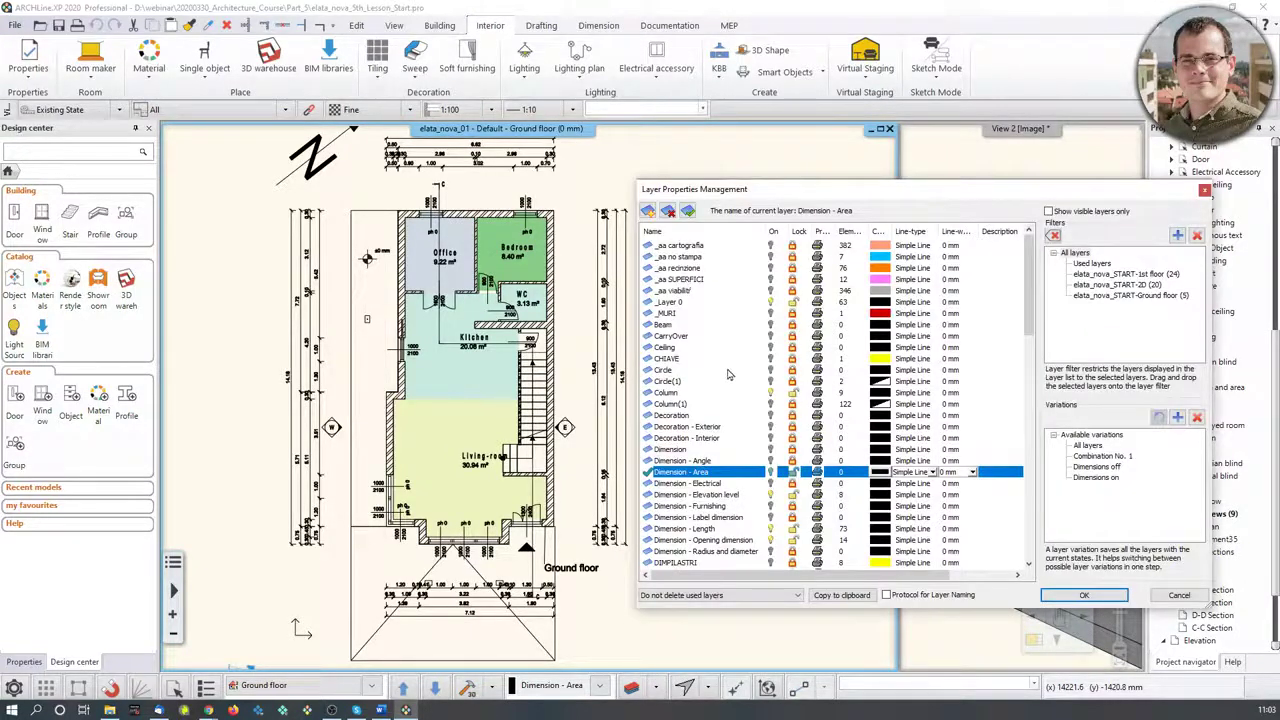
pyautogui.scroll(-12, 728, 374)
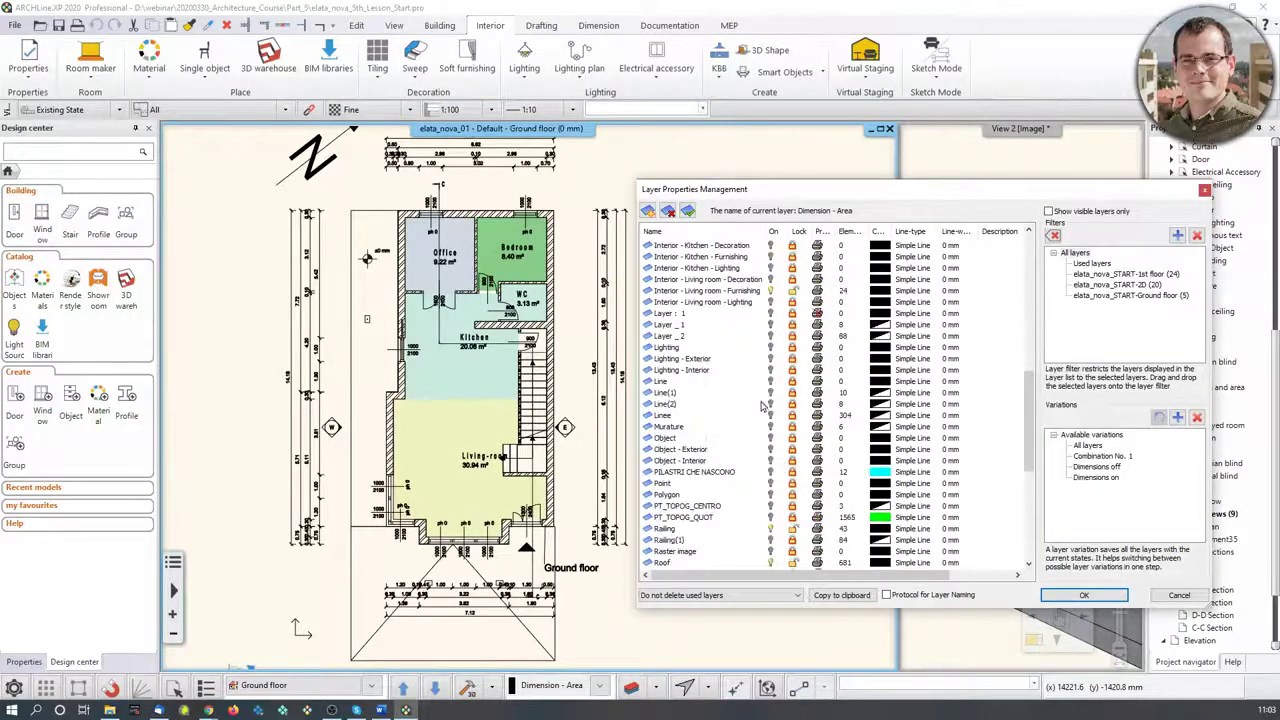
pyautogui.scroll(-3, 764, 404)
pyautogui.click(1204, 190)
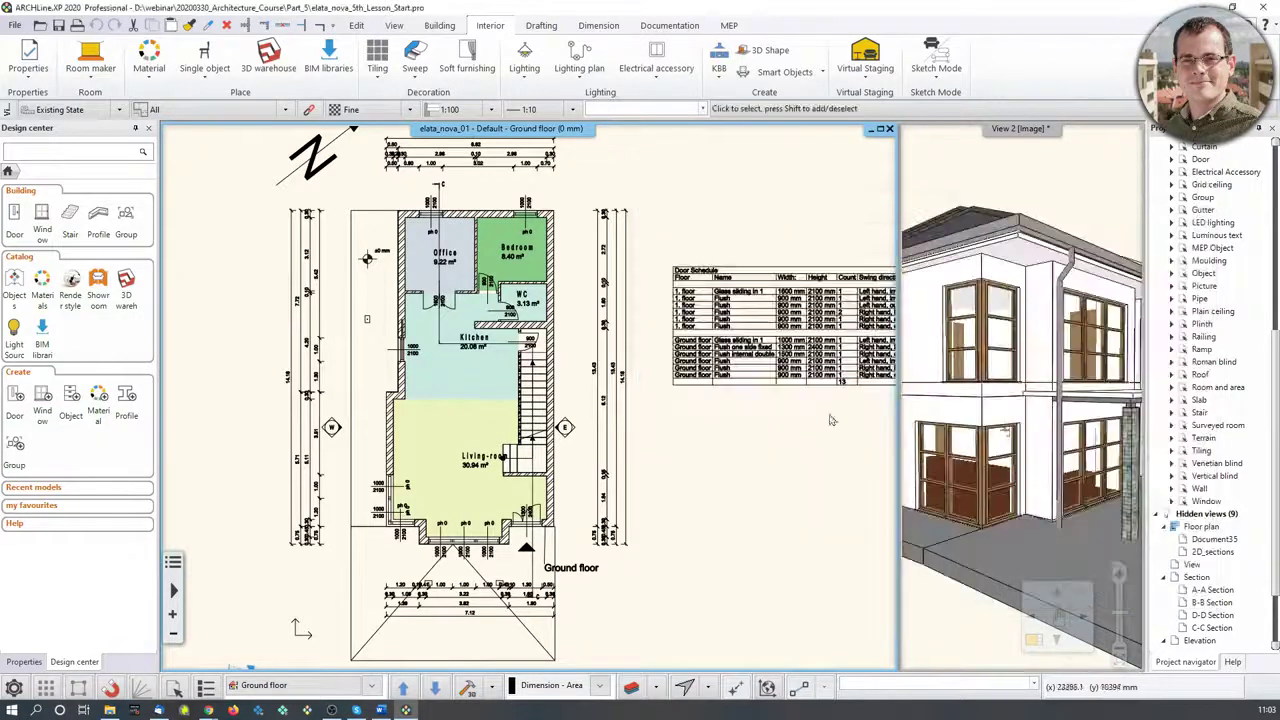
# Switch off the elevation level, length and opening dimension layers with Layer Walk
pyautogui.click(657, 688)
pyautogui.click(662, 613)
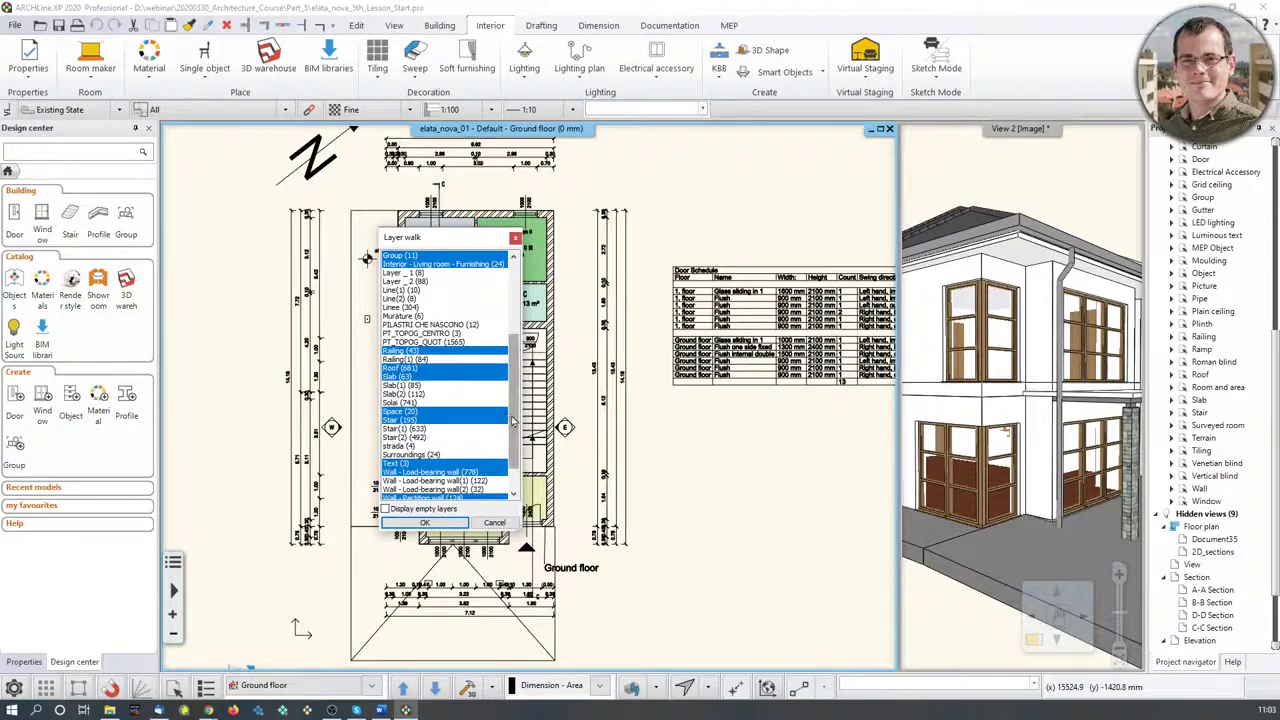
pyautogui.scroll(5, 510, 430)
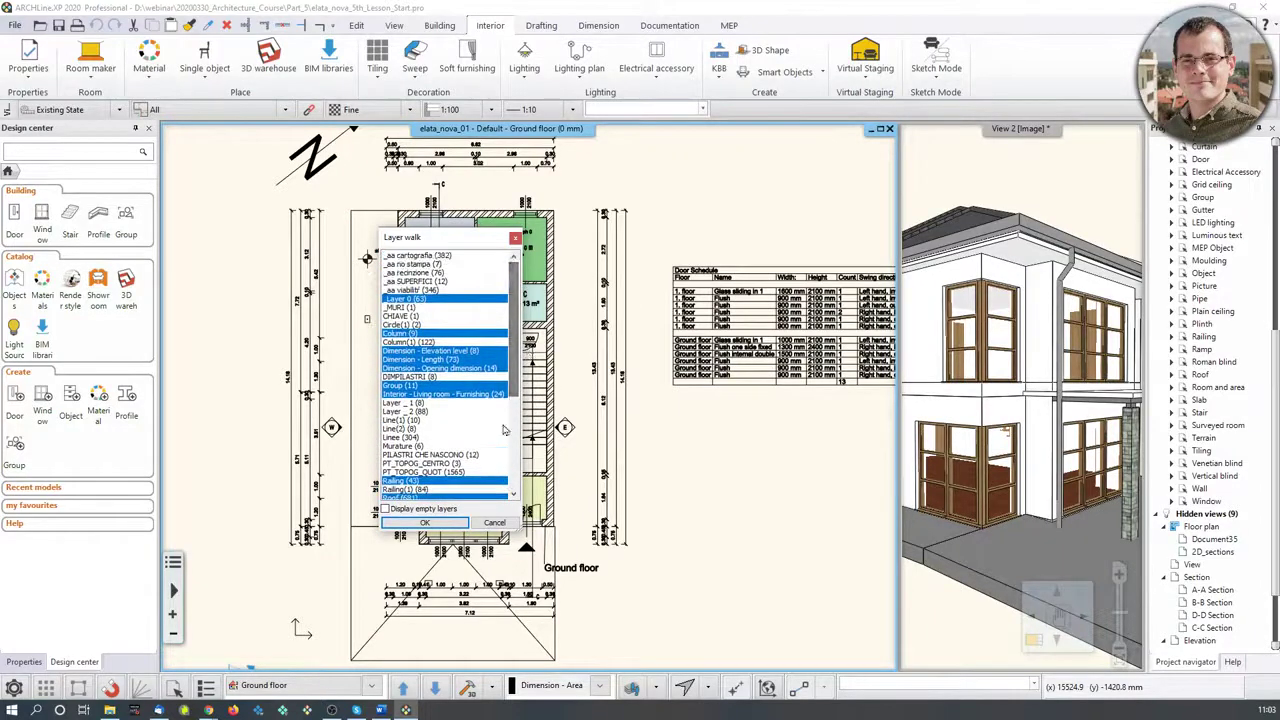
pyautogui.moveTo(444, 241); pyautogui.dragTo(741, 237)
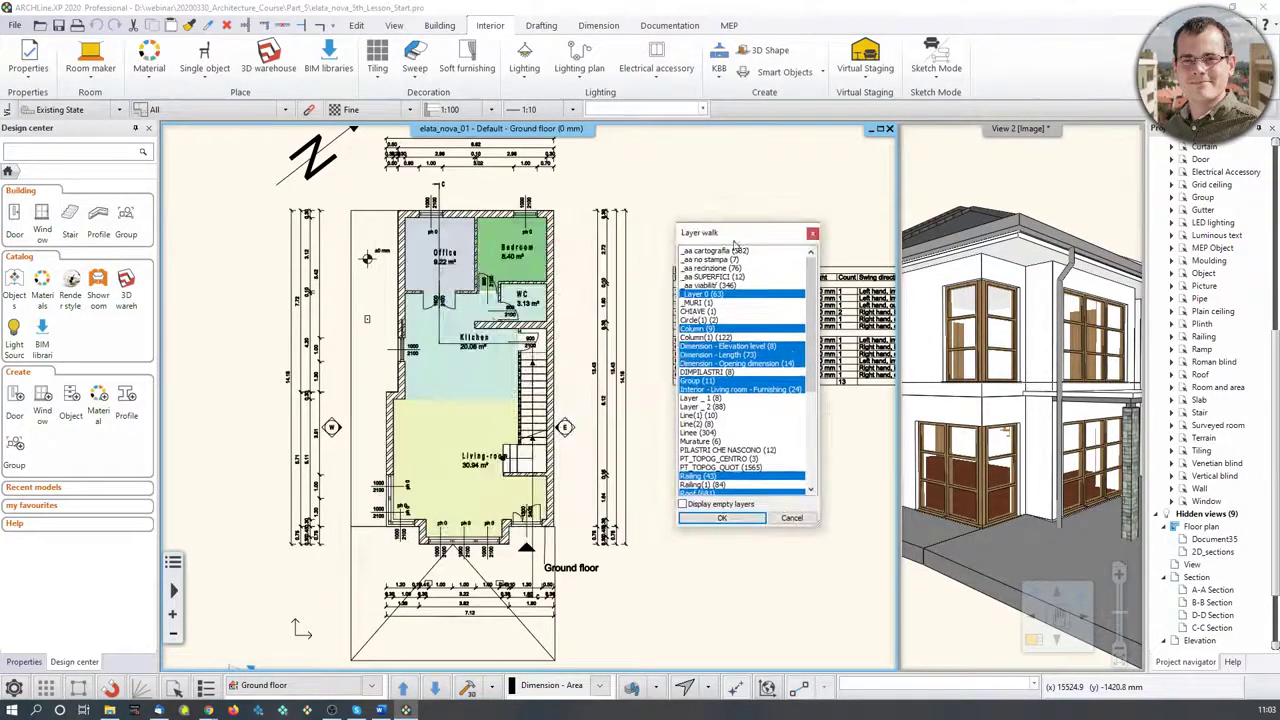
pyautogui.click(718, 346)
pyautogui.click(717, 355)
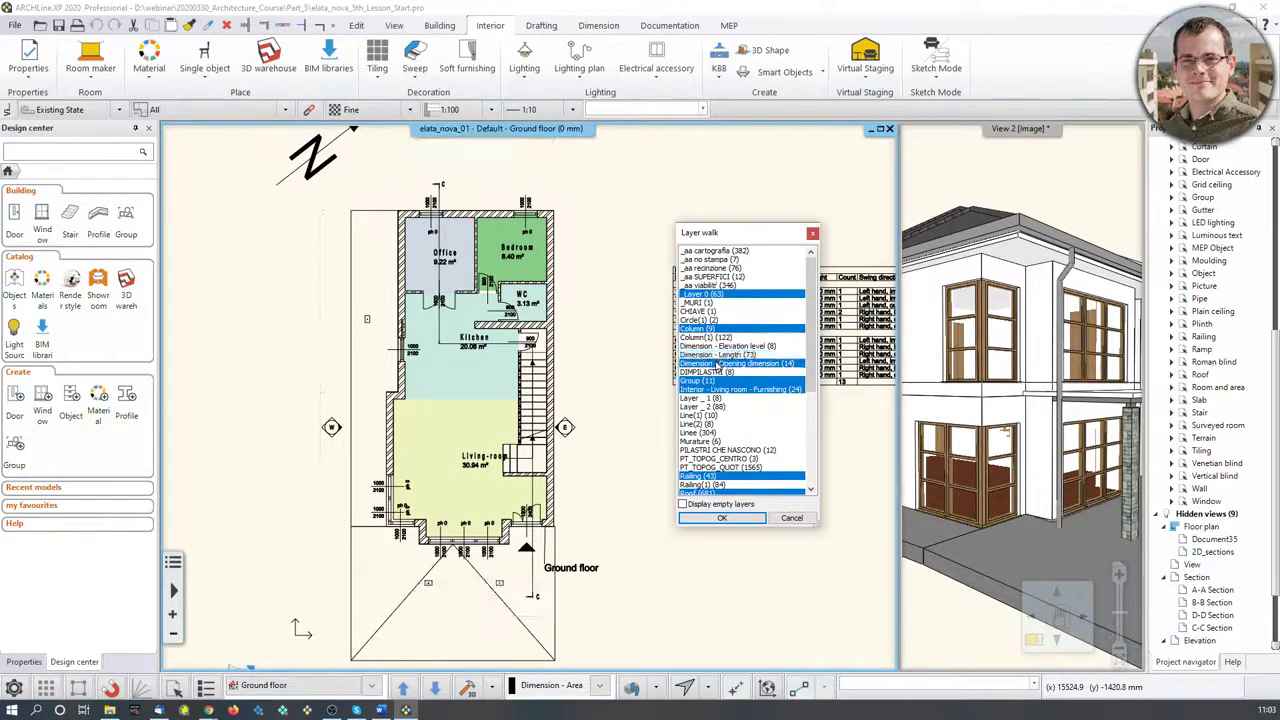
pyautogui.click(716, 364)
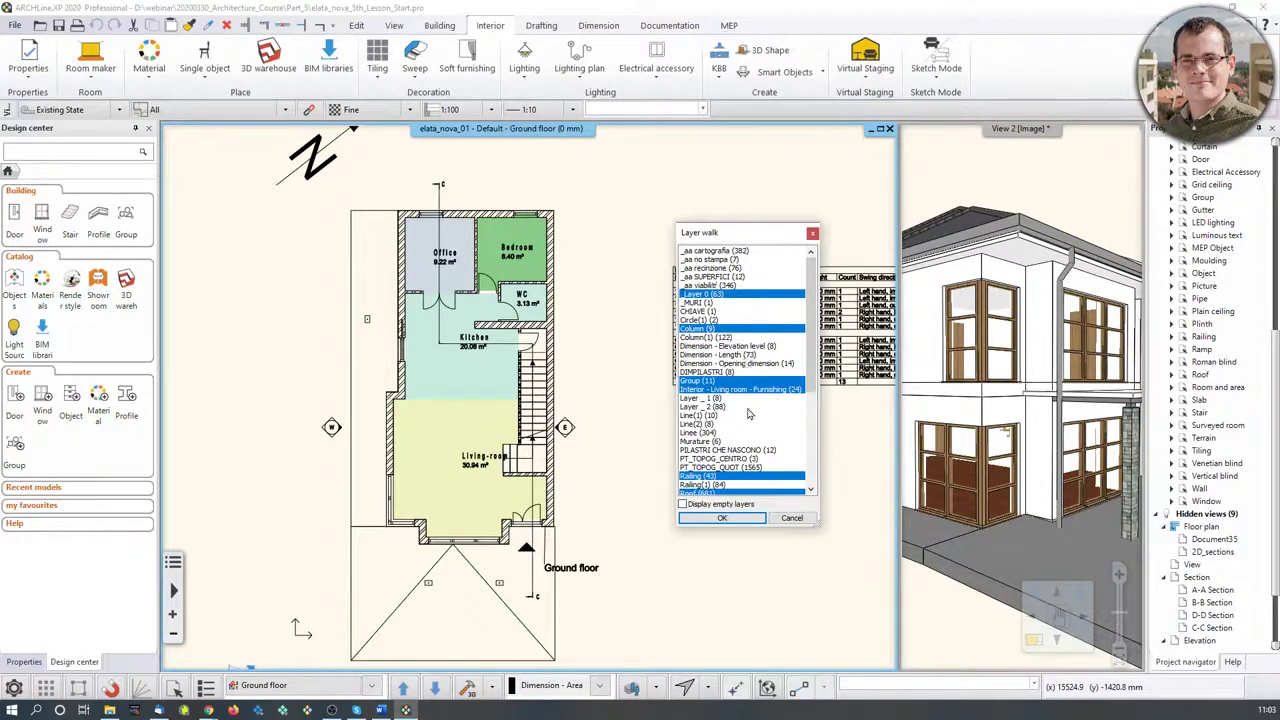
# Switch off the Text and Group layers as well and apply the layer visibility changes
pyautogui.scroll(-5, 760, 412)
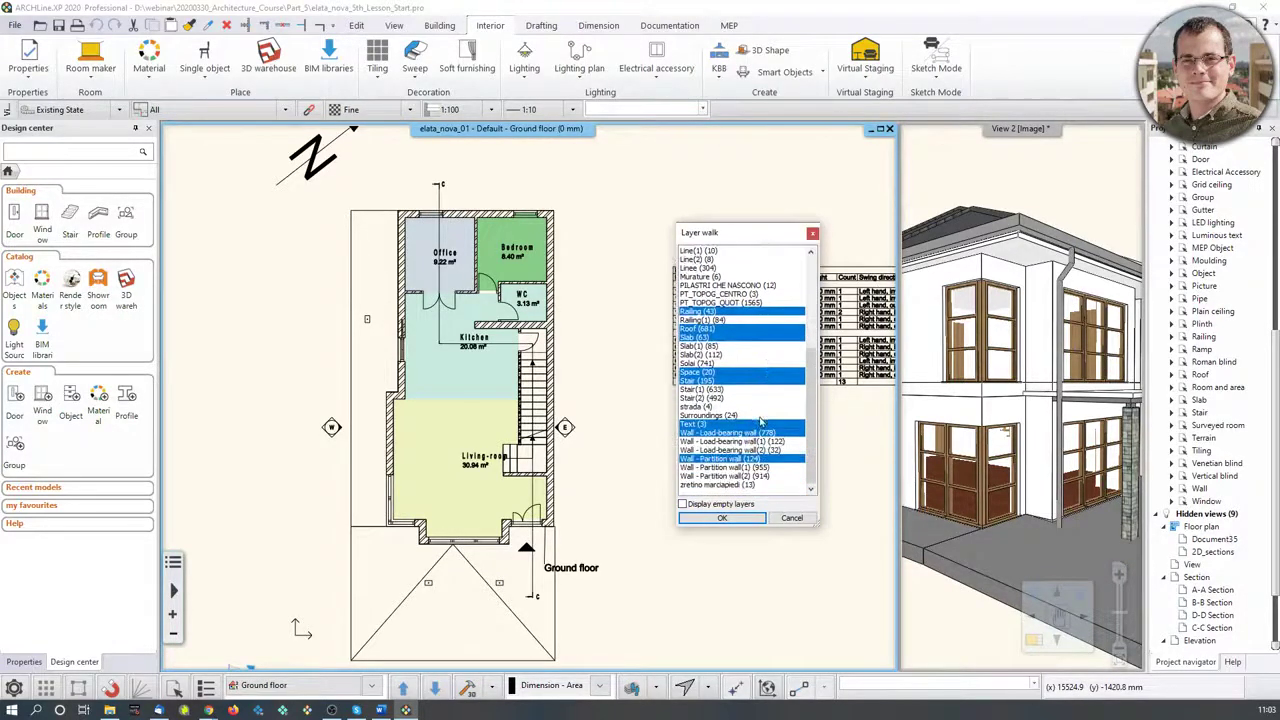
pyautogui.click(713, 425)
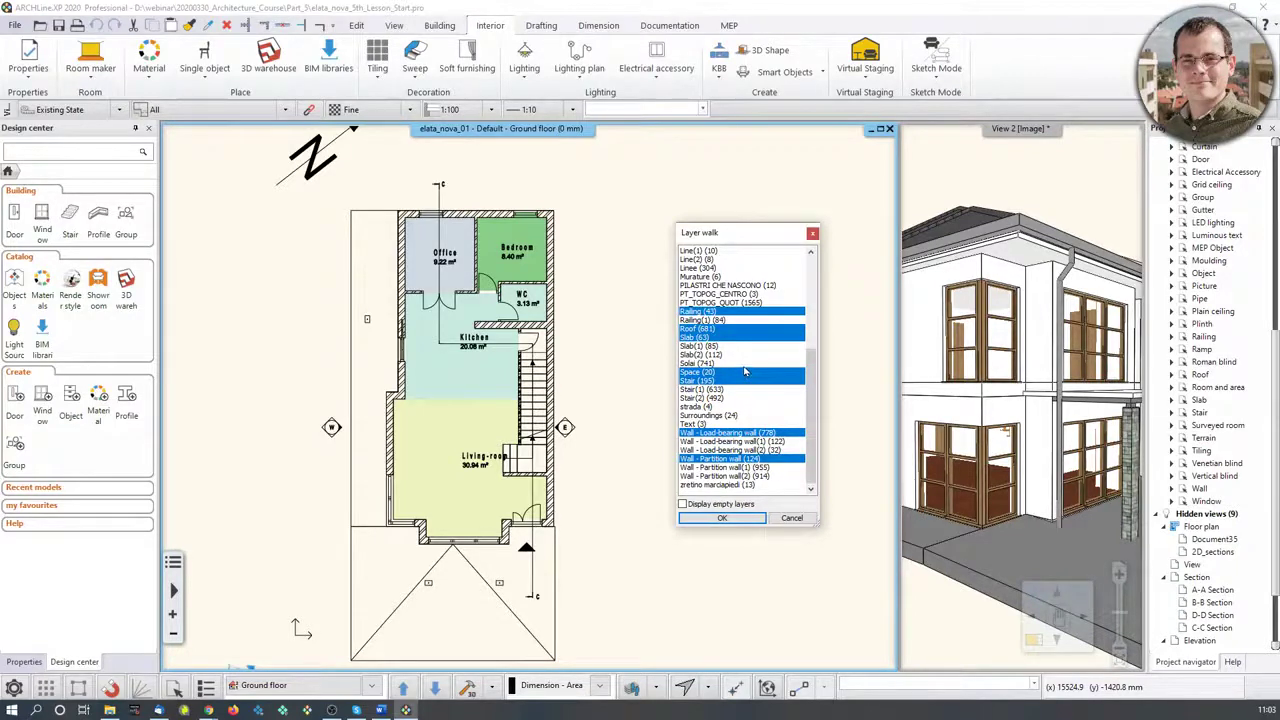
pyautogui.scroll(5, 740, 373)
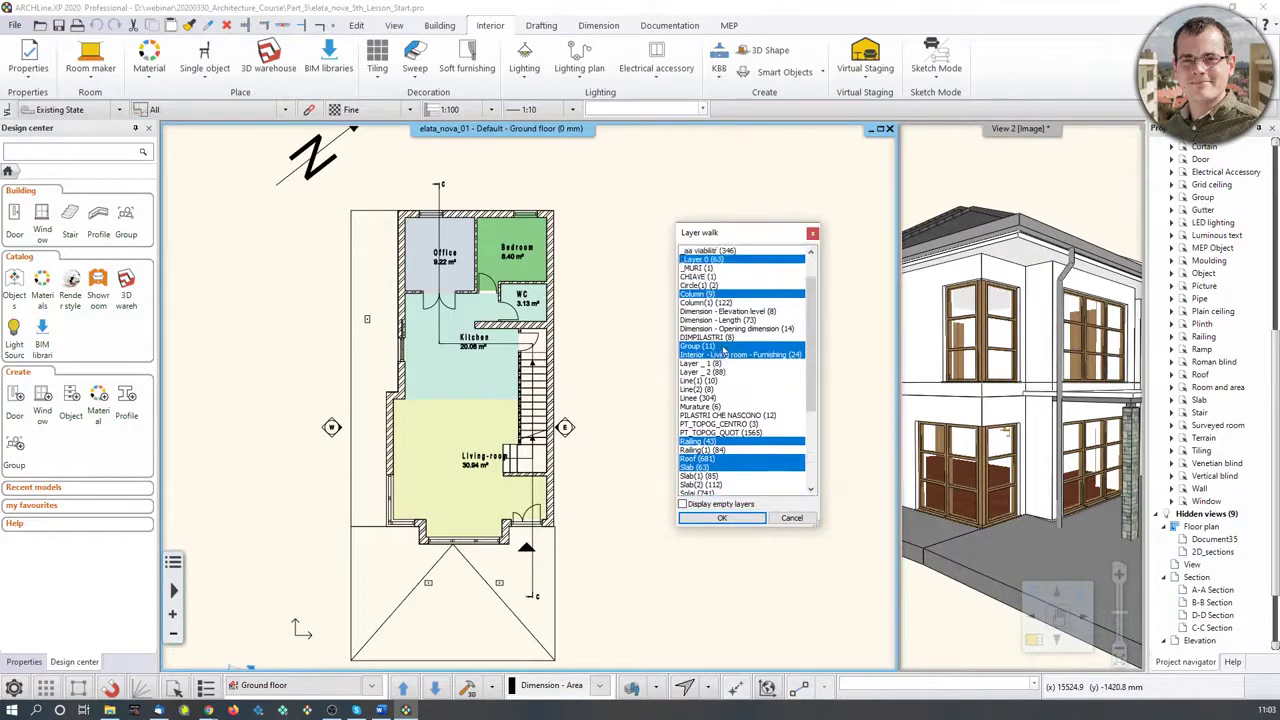
pyautogui.click(724, 347)
pyautogui.click(723, 519)
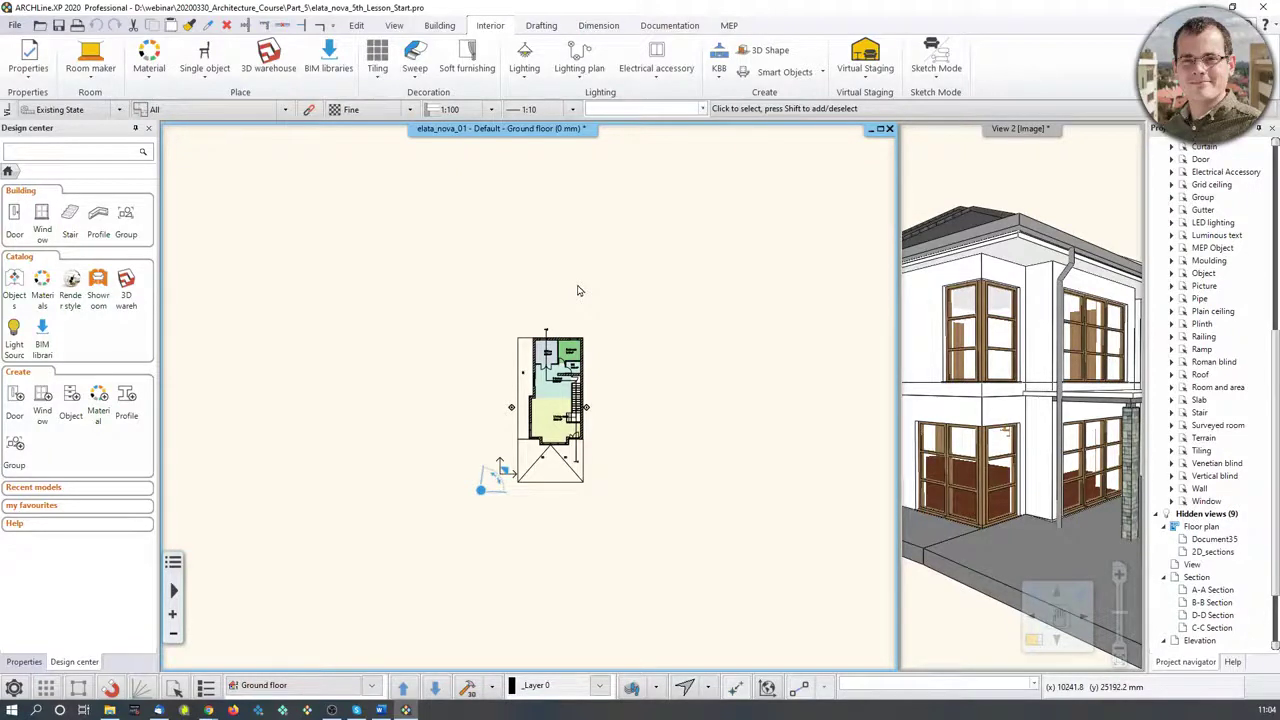
# Switch on the Surroundings layer with Layer Walk to show the site and neighbouring buildings on the floor plan
pyautogui.click(632, 688)
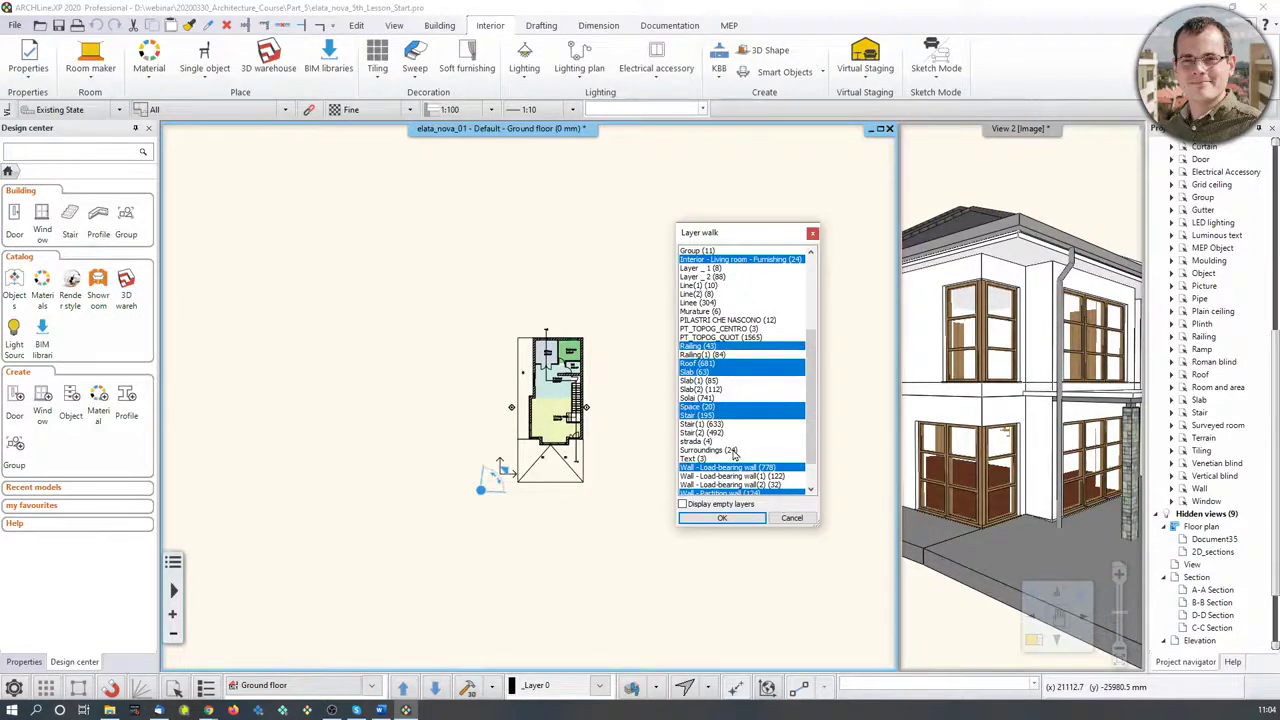
pyautogui.click(720, 450)
pyautogui.click(724, 517)
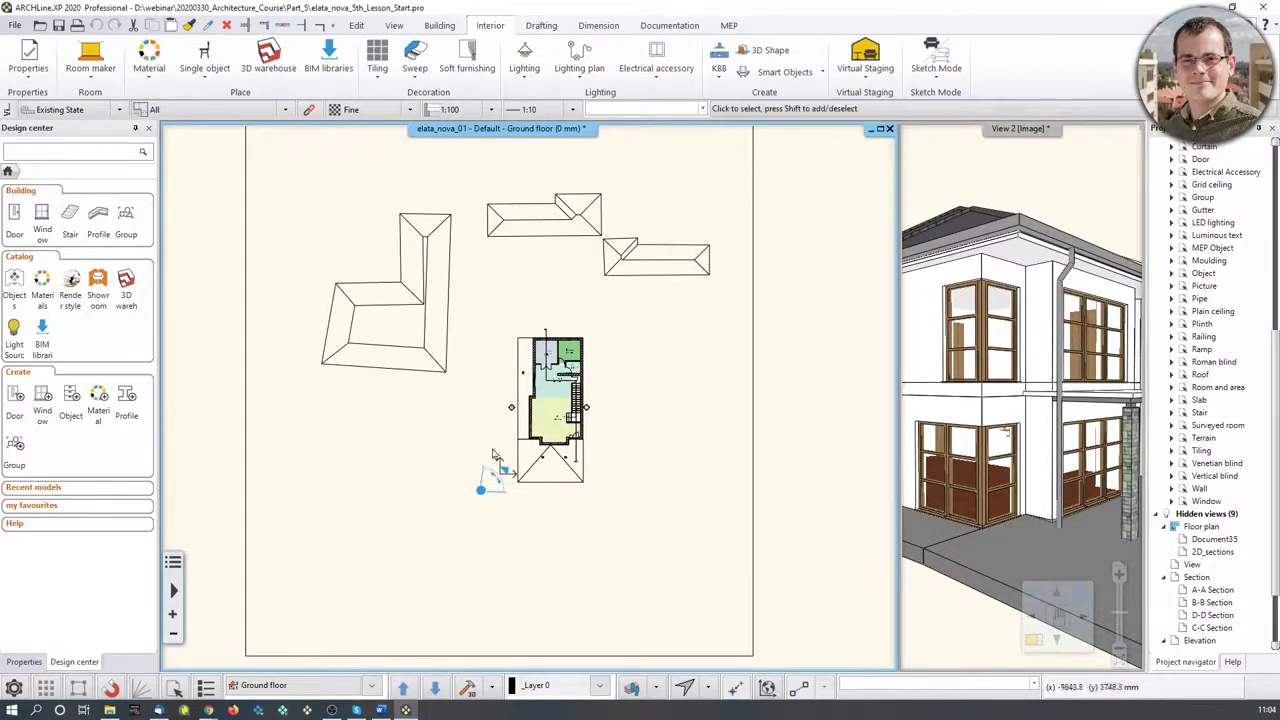
pyautogui.moveTo(766, 369); pyautogui.dragTo(770, 412, button='middle')
pyautogui.scroll(-2, 771, 411)
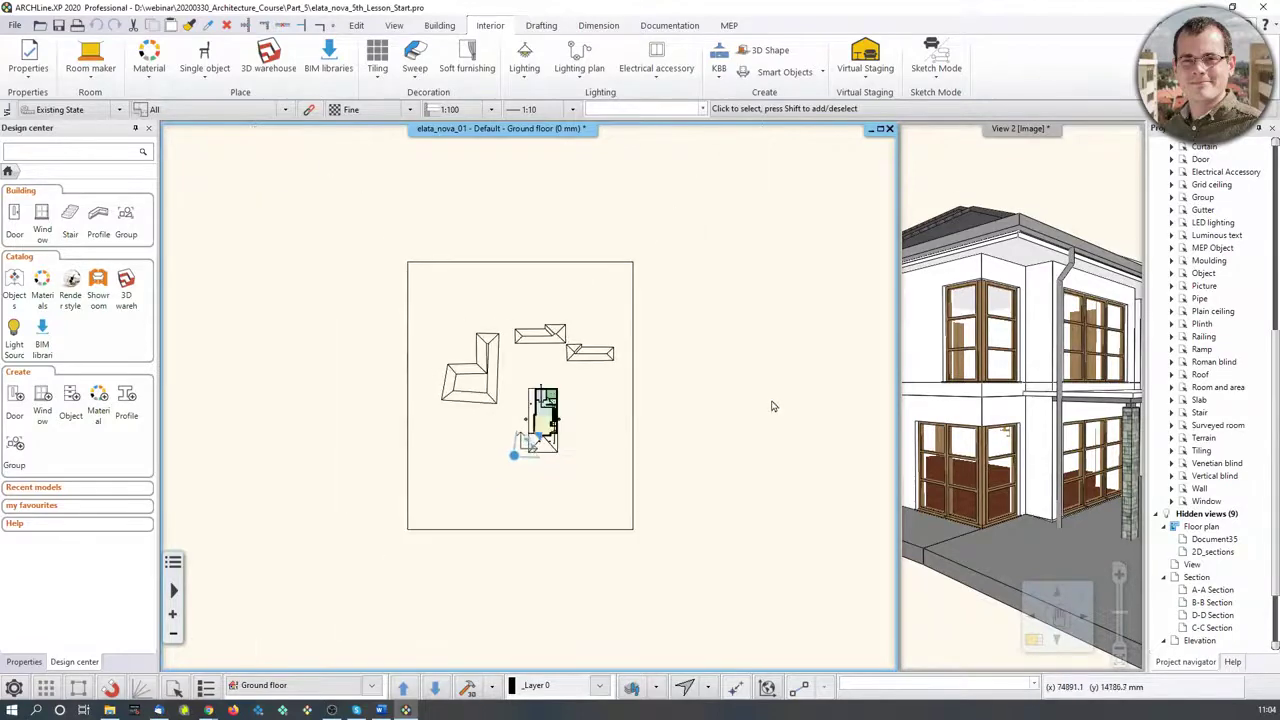
# Make the perspective view the main window and reposition its camera on the ground floor plan for a wider view of the house
pyautogui.click(1020, 386)
pyautogui.scroll(-1, 1018, 400)
pyautogui.click(1034, 640)
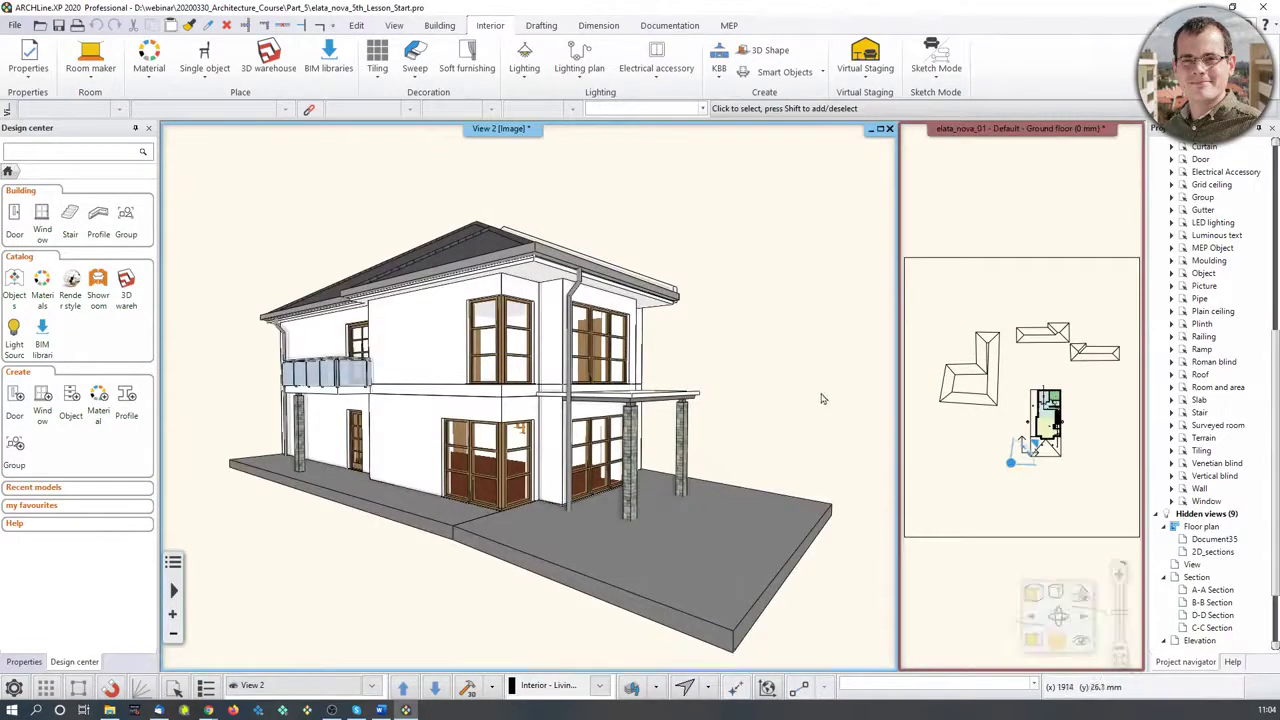
pyautogui.moveTo(826, 397); pyautogui.dragTo(697, 404, button='middle')
pyautogui.scroll(-2, 697, 404)
pyautogui.scroll(-6, 697, 404)
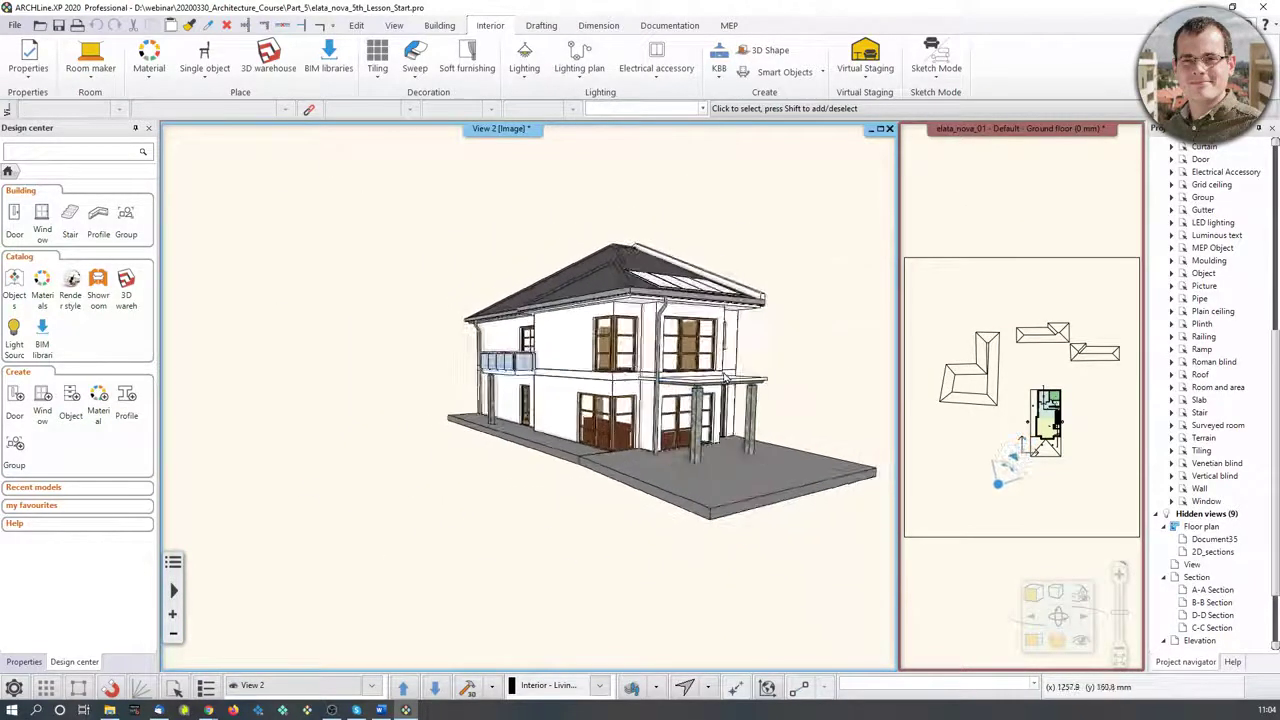
pyautogui.click(1012, 463)
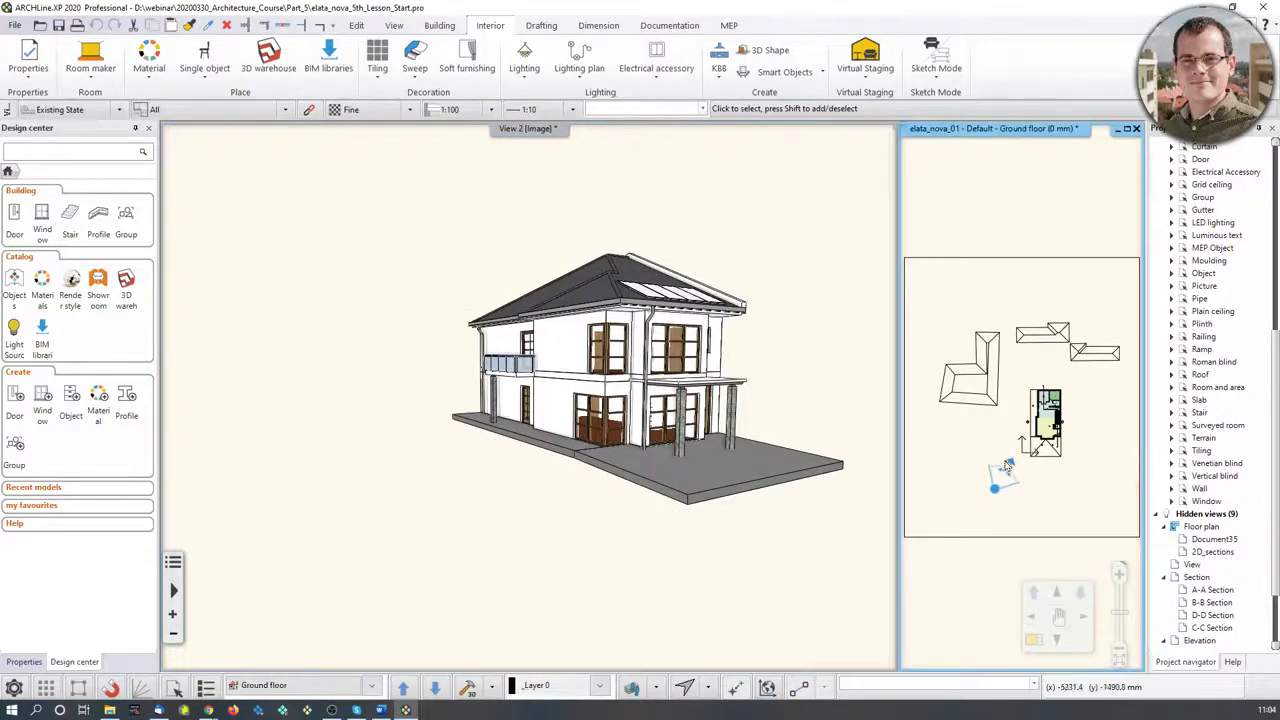
pyautogui.moveTo(1010, 462)
pyautogui.mouseDown()
pyautogui.moveTo(1003, 453)
pyautogui.moveTo(1020, 460)
pyautogui.mouseUp()
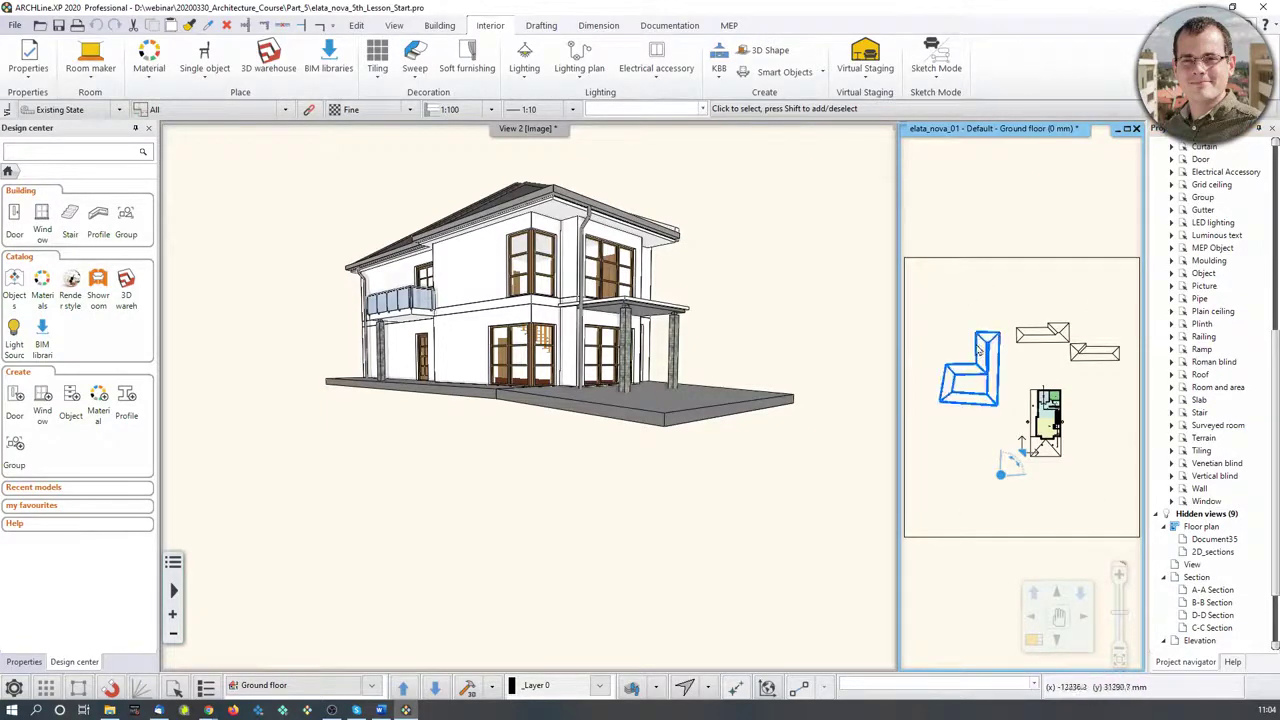
# Regenerate the 3D model with the surroundings shown and make the ground floor plan the main window
pyautogui.click(467, 688)
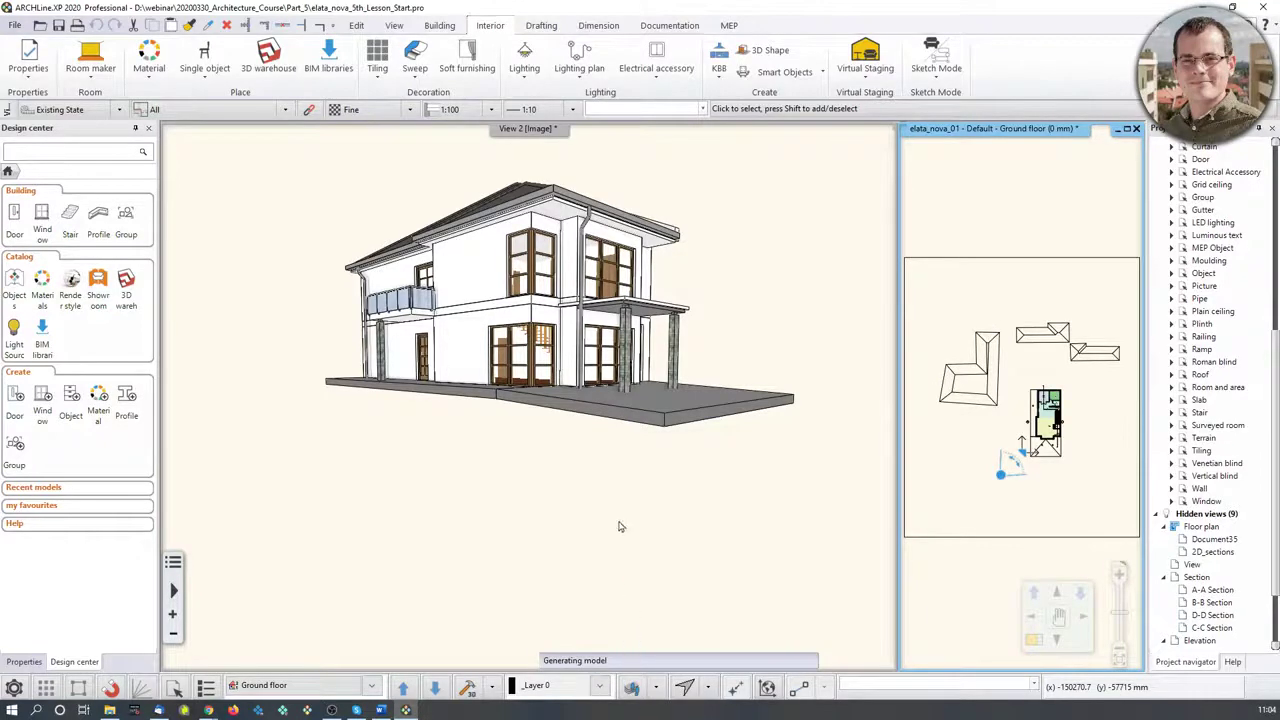
pyautogui.click(567, 299)
pyautogui.click(606, 463)
pyautogui.moveTo(606, 463); pyautogui.dragTo(534, 350, button='middle')
pyautogui.click(1020, 329)
pyautogui.scroll(-3, 1020, 367)
pyautogui.click(1034, 640)
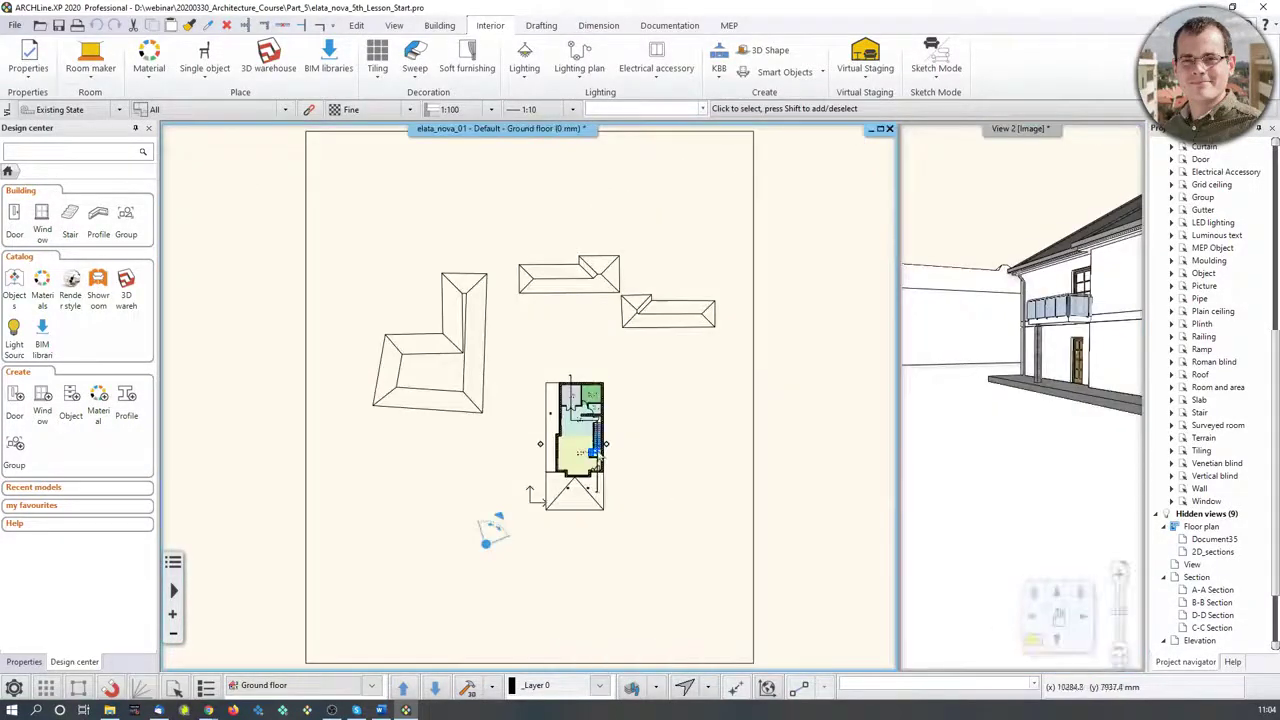
# Turn on all layers of the elata_nova_START-2D filter in Layer Properties Management and apply the change
pyautogui.scroll(-2, 530, 395)
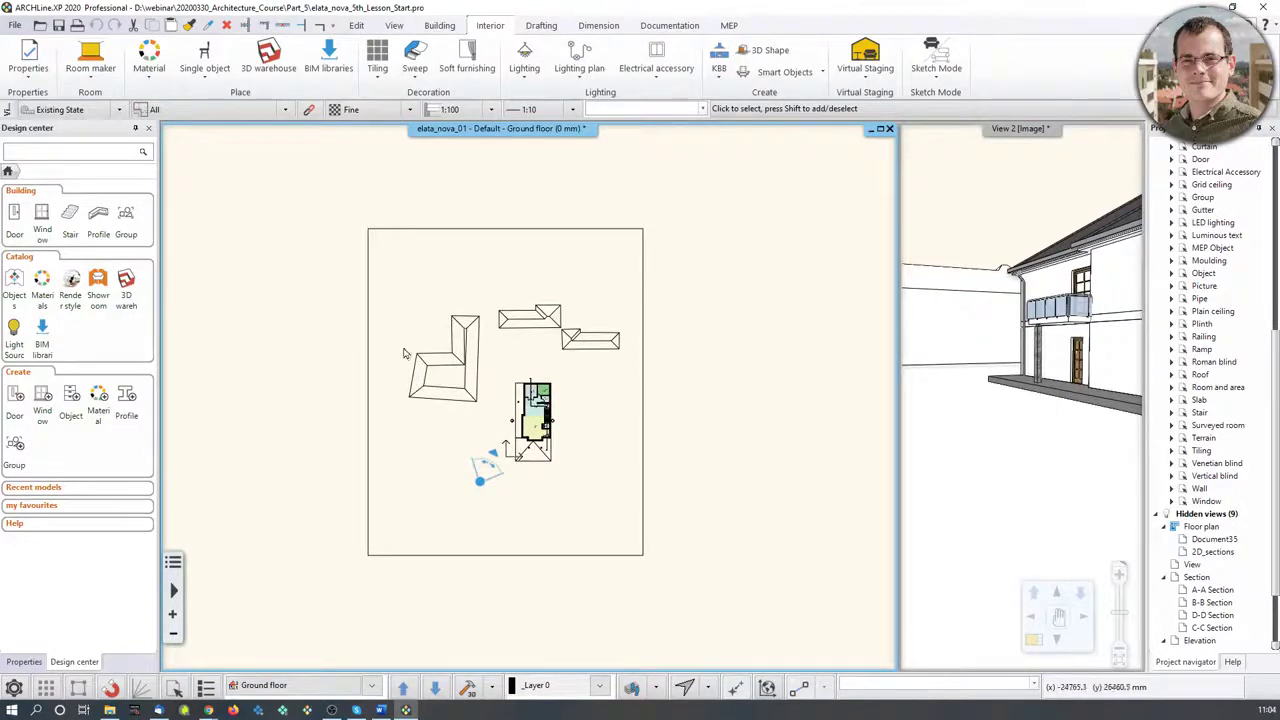
pyautogui.click(478, 382)
pyautogui.click(655, 687)
pyautogui.click(674, 564)
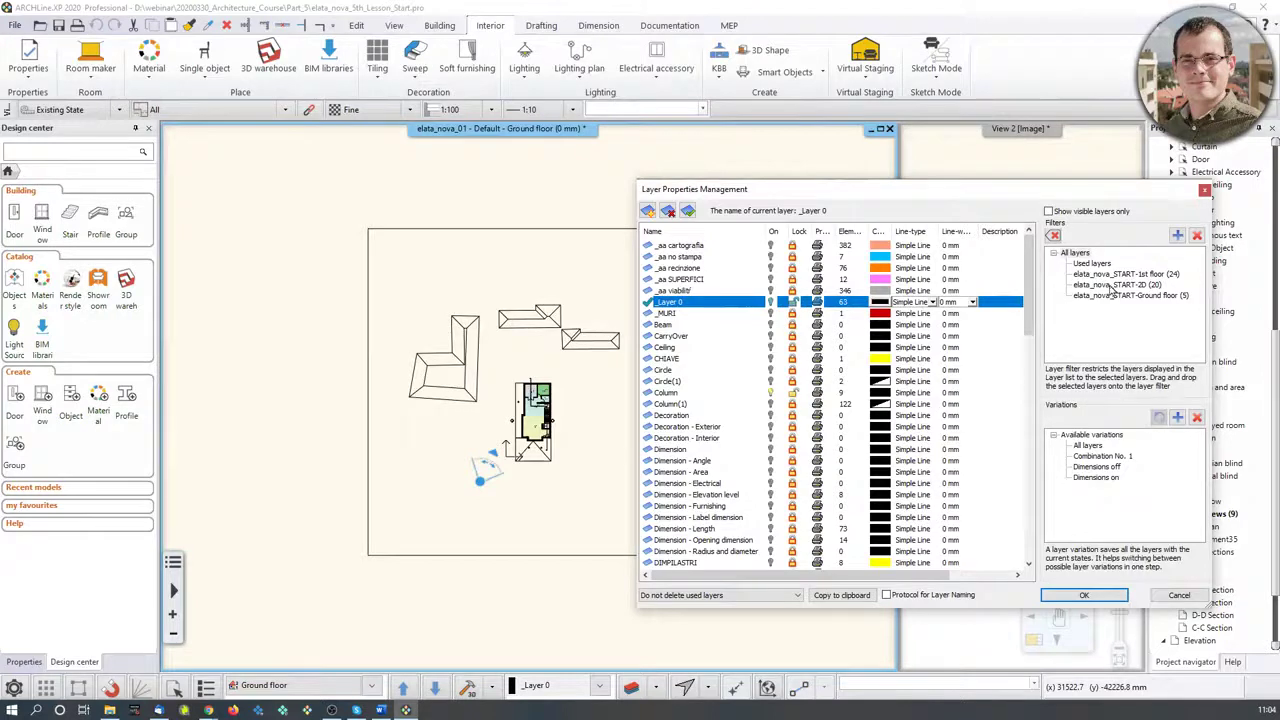
pyautogui.click(1117, 285)
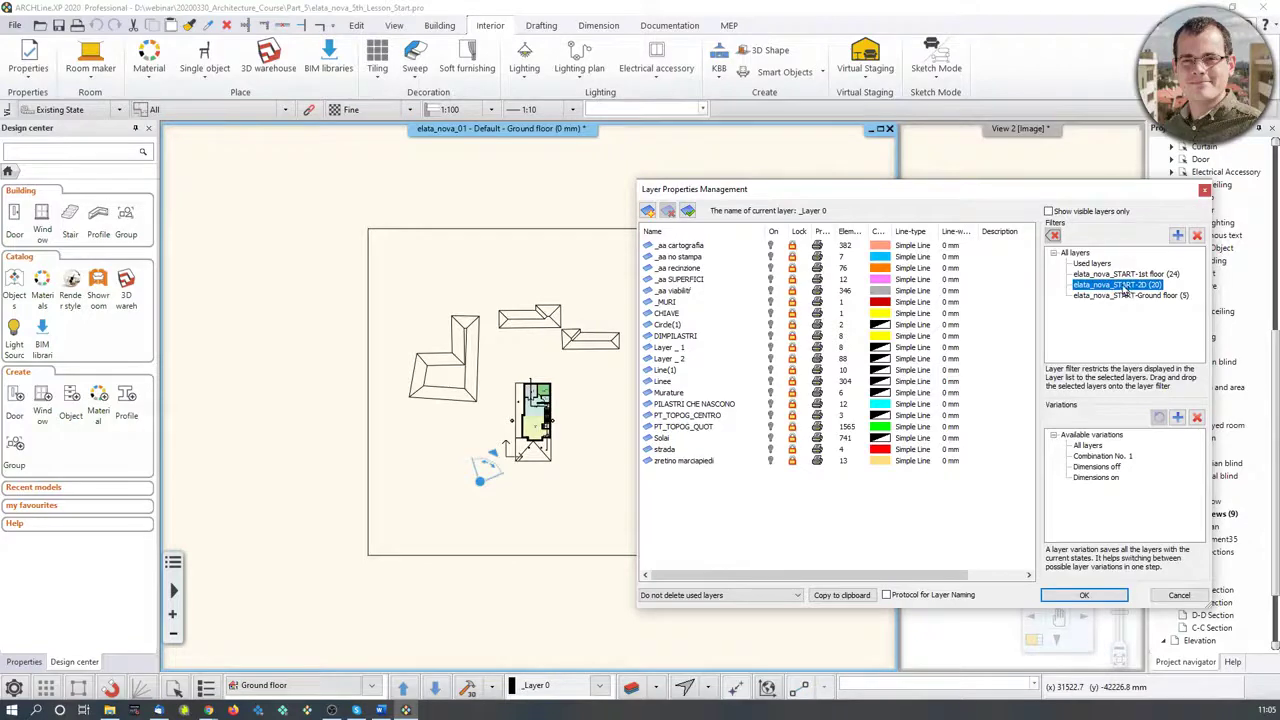
pyautogui.rightClick(1124, 289)
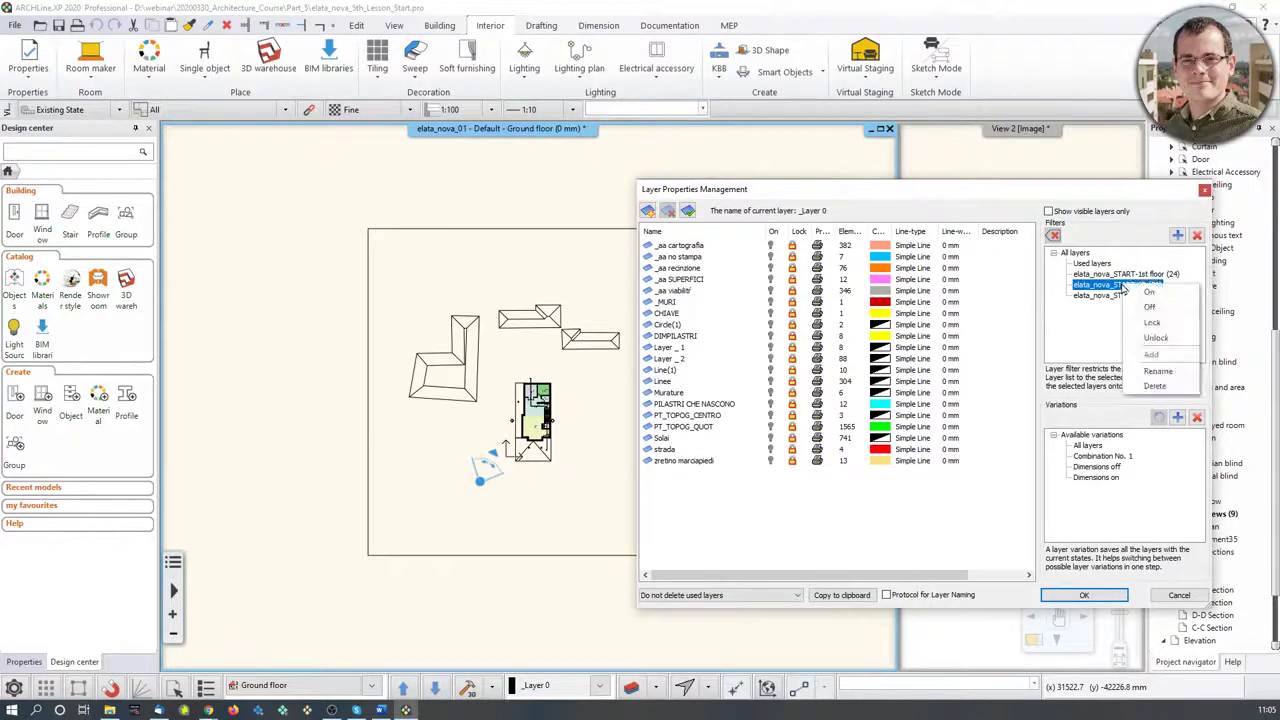
pyautogui.click(1157, 295)
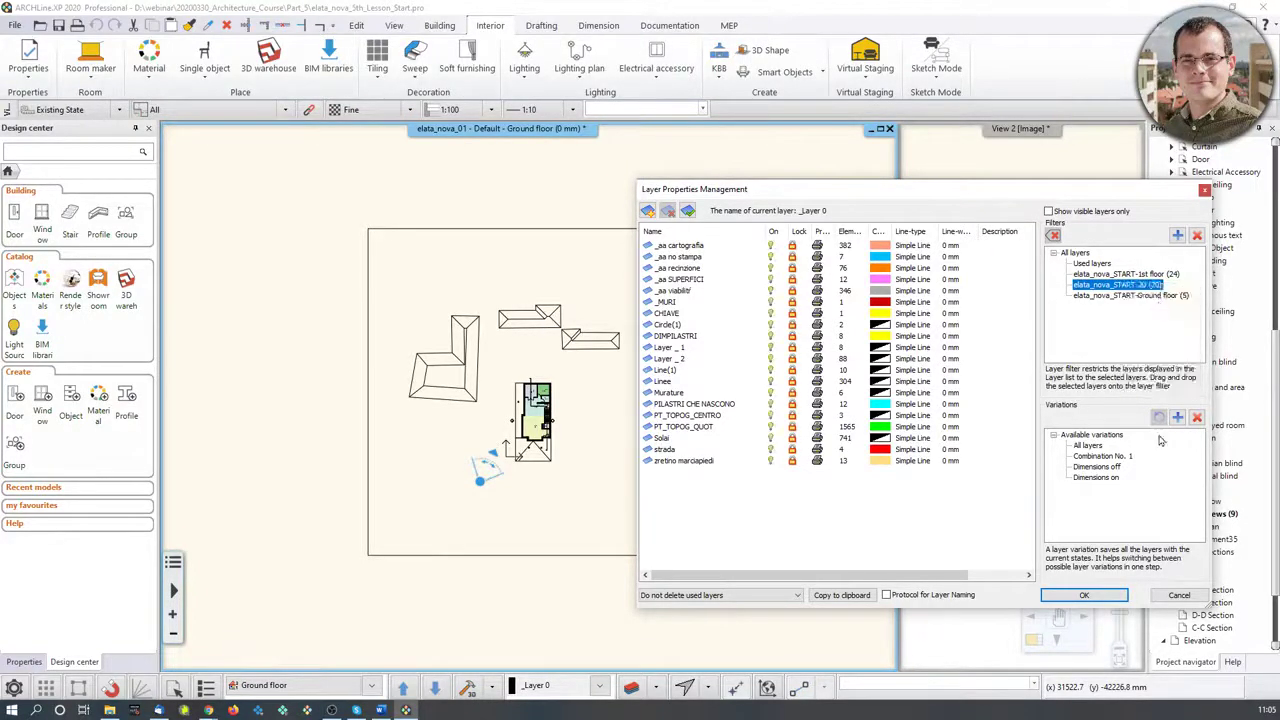
pyautogui.click(1084, 595)
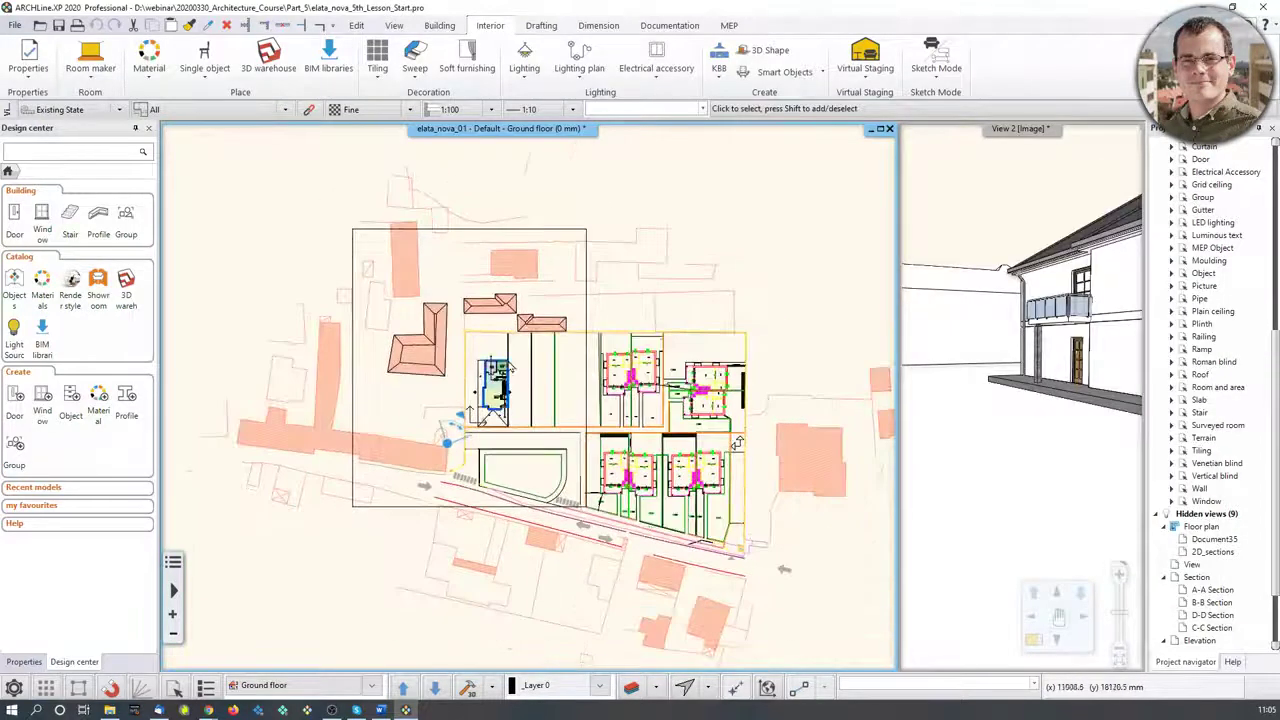
# Move the View 2 camera farther from the house on the floor plan, placing it near the road
pyautogui.moveTo(1027, 330)
pyautogui.mouseDown()
pyautogui.moveTo(1002, 305)
pyautogui.moveTo(1019, 335)
pyautogui.mouseUp()
pyautogui.click(533, 386)
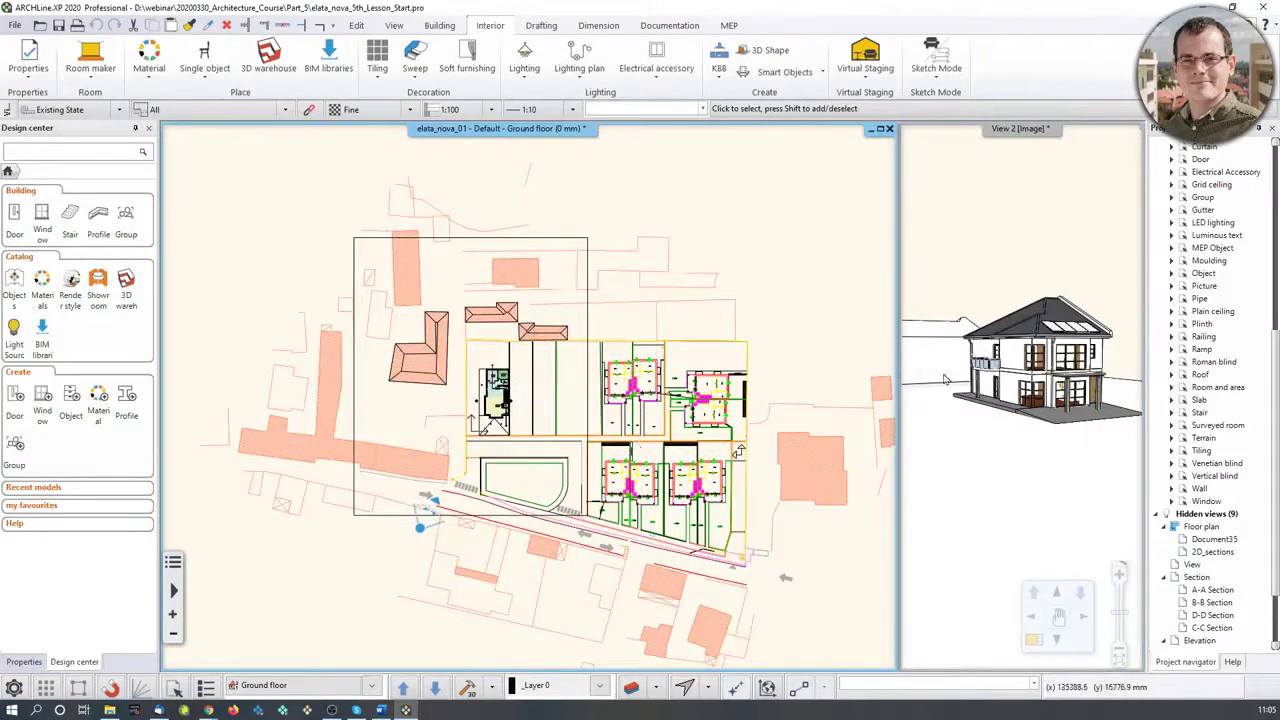
pyautogui.scroll(3, 534, 390)
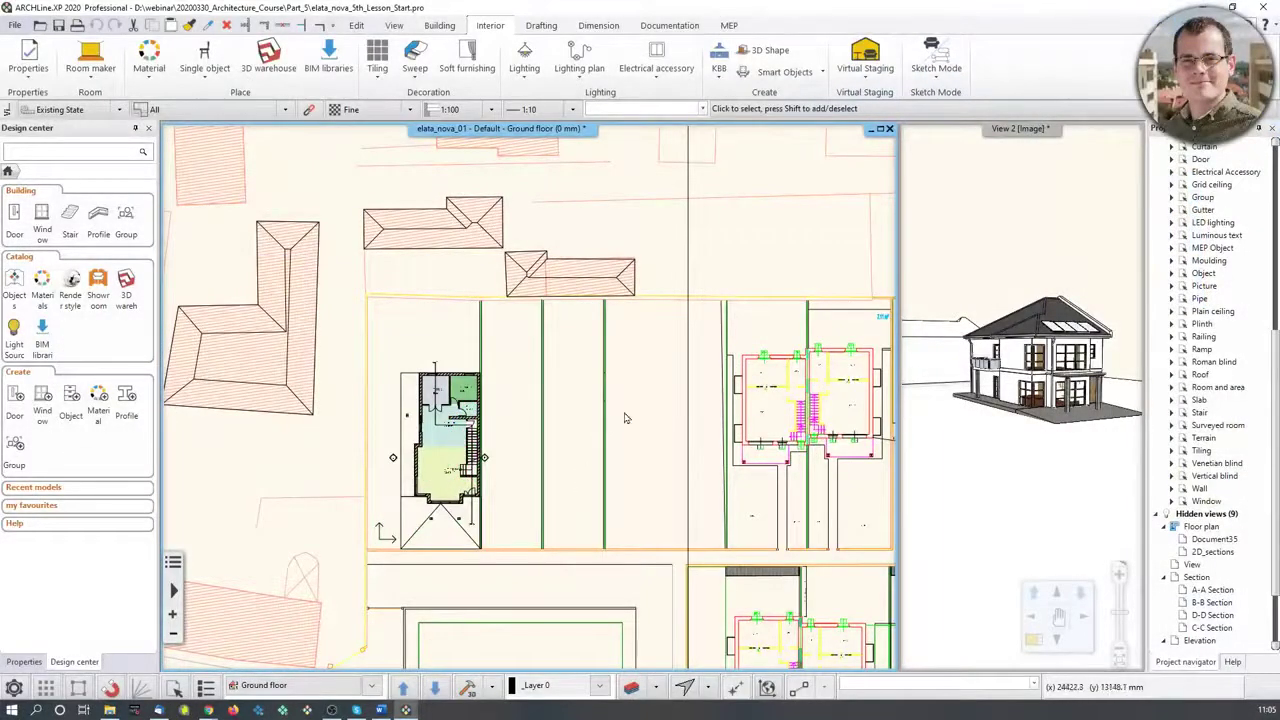
pyautogui.moveTo(1027, 372)
pyautogui.mouseDown(button='middle')
pyautogui.moveTo(957, 354)
pyautogui.moveTo(1084, 355)
pyautogui.mouseUp(button='middle')
# Start a Building volume and draw its first edge horizontally from the house's upper-right corner, about 20.6 m long
pyautogui.moveTo(666, 381); pyautogui.dragTo(585, 349, button='middle')
pyautogui.scroll(4, 515, 370)
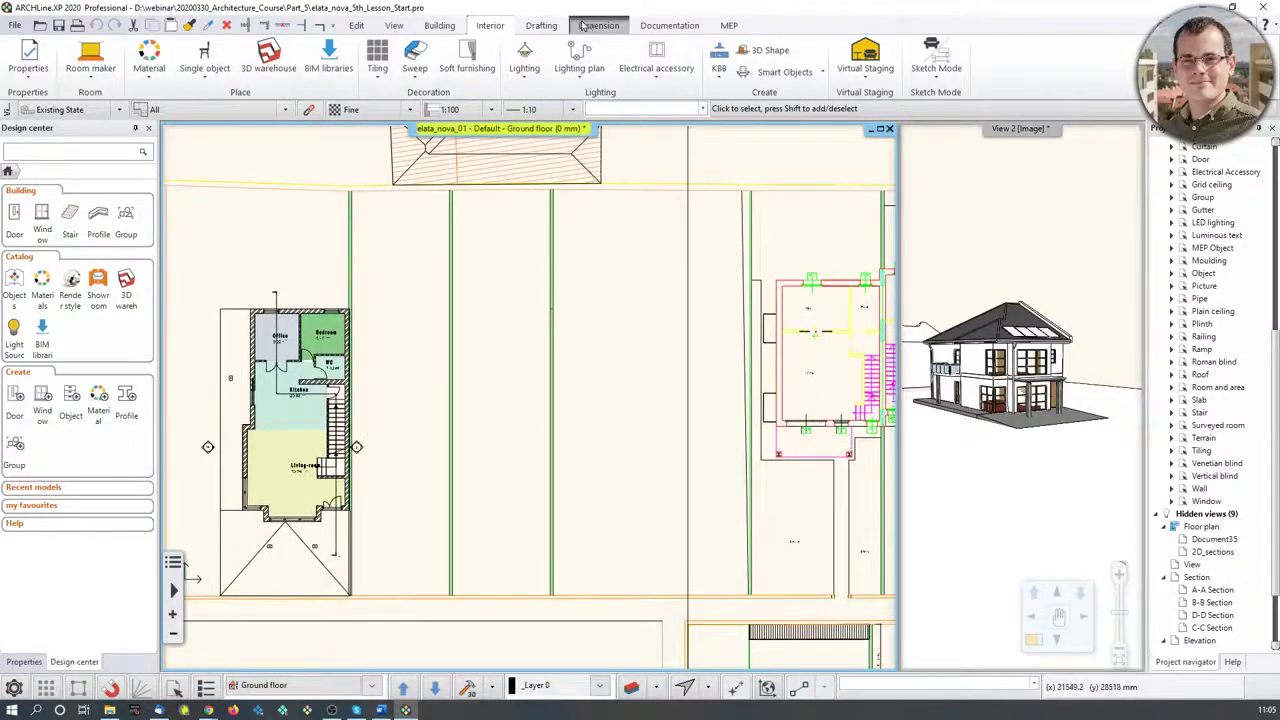
pyautogui.click(439, 25)
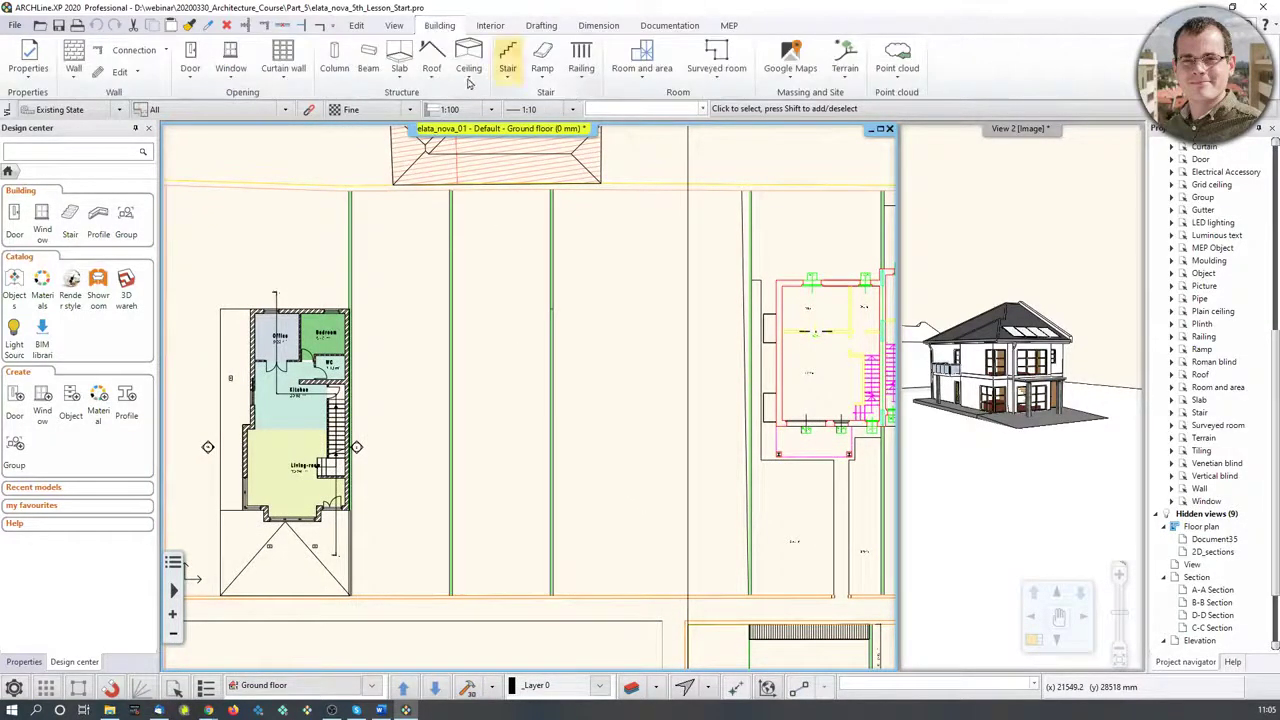
pyautogui.click(845, 58)
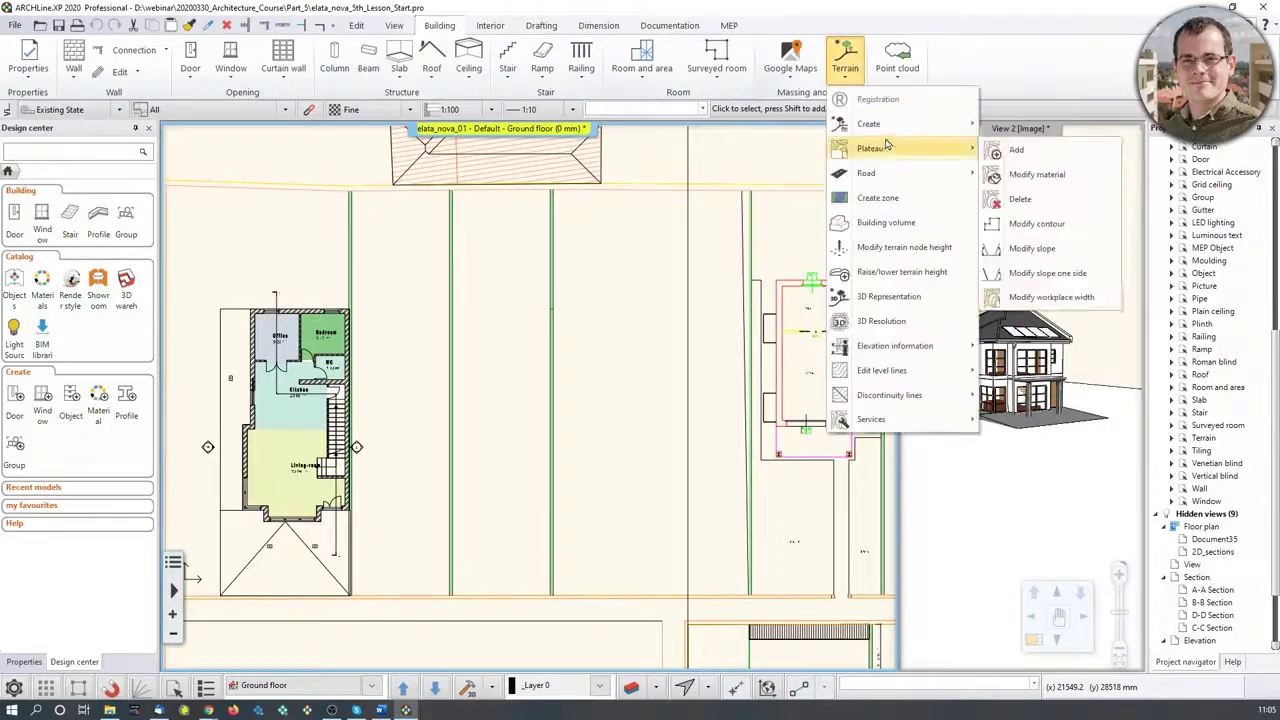
pyautogui.click(890, 222)
pyautogui.scroll(5, 418, 322)
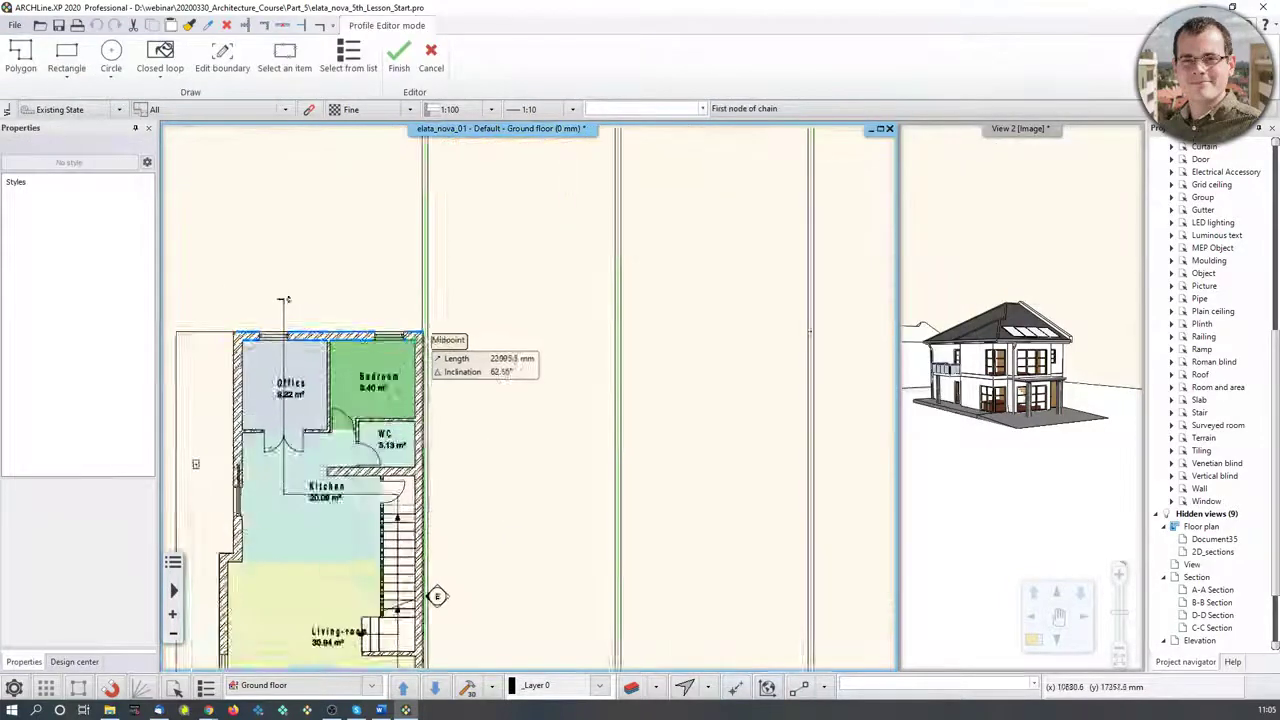
pyautogui.click(478, 345)
pyautogui.scroll(-5, 620, 355)
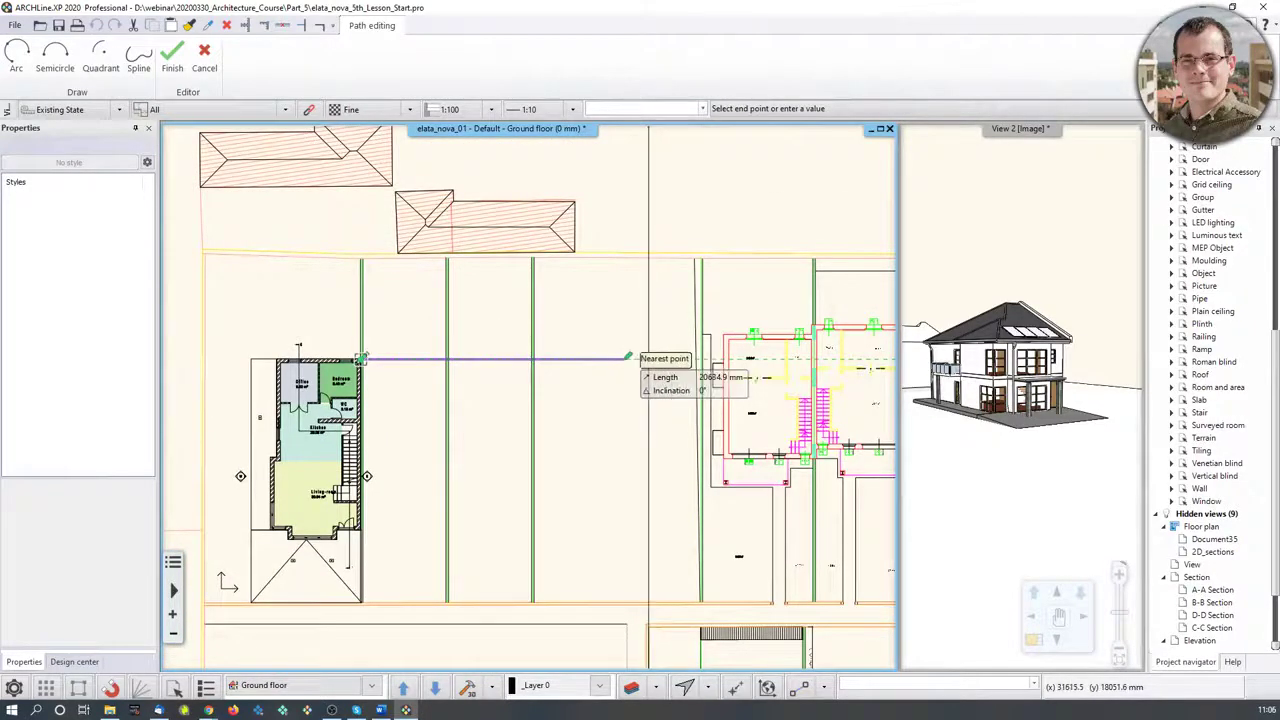
pyautogui.click(624, 358)
# Complete the volume's rectangular outline, aligning its lower edge with the living-room front wall and ending it beside the house
pyautogui.moveTo(626, 500); pyautogui.dragTo(688, 440, button='middle')
pyautogui.scroll(4, 433, 488)
pyautogui.moveTo(438, 486); pyautogui.dragTo(567, 376, button='middle')
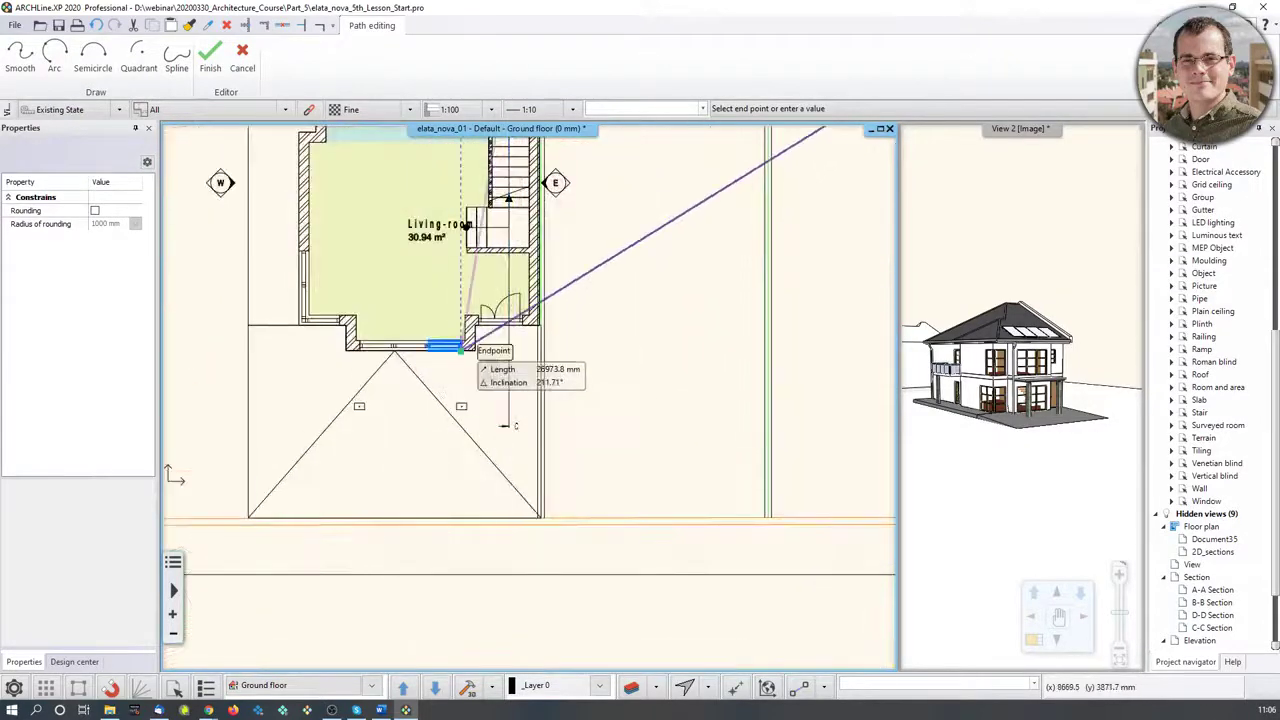
pyautogui.moveTo(755, 352); pyautogui.dragTo(511, 428, button='middle')
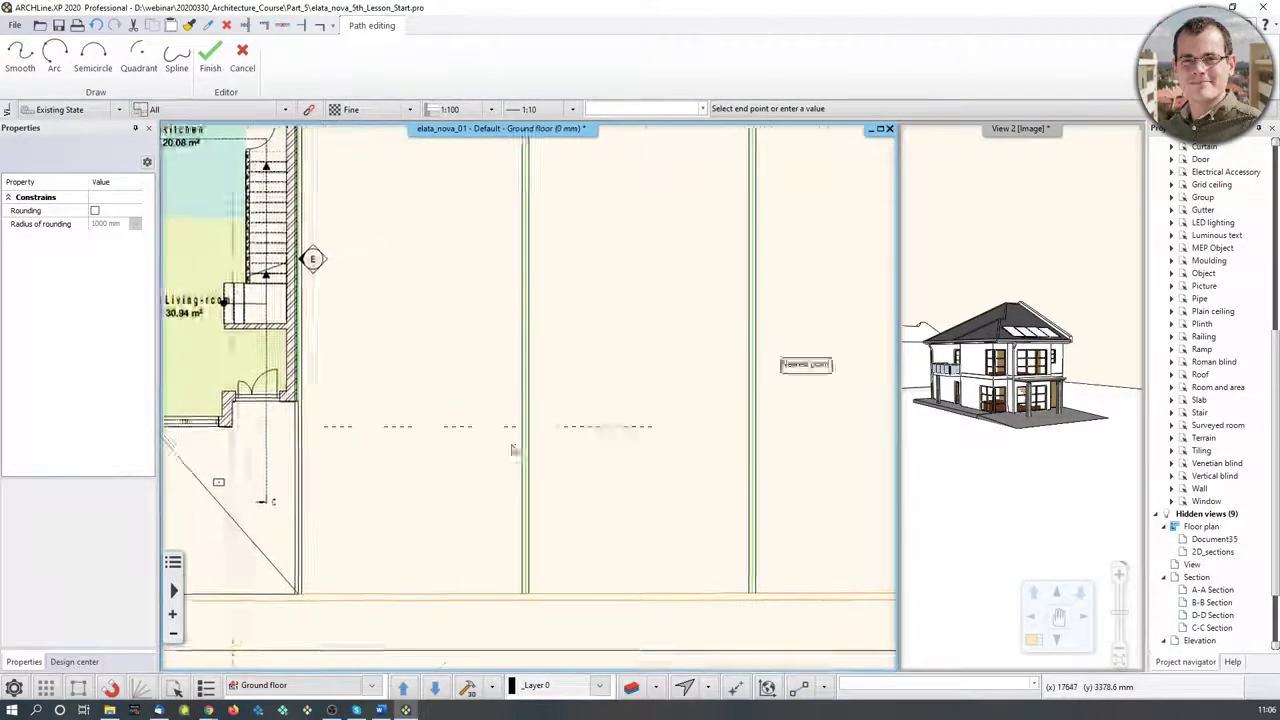
pyautogui.scroll(-4, 533, 400)
pyautogui.click(735, 410)
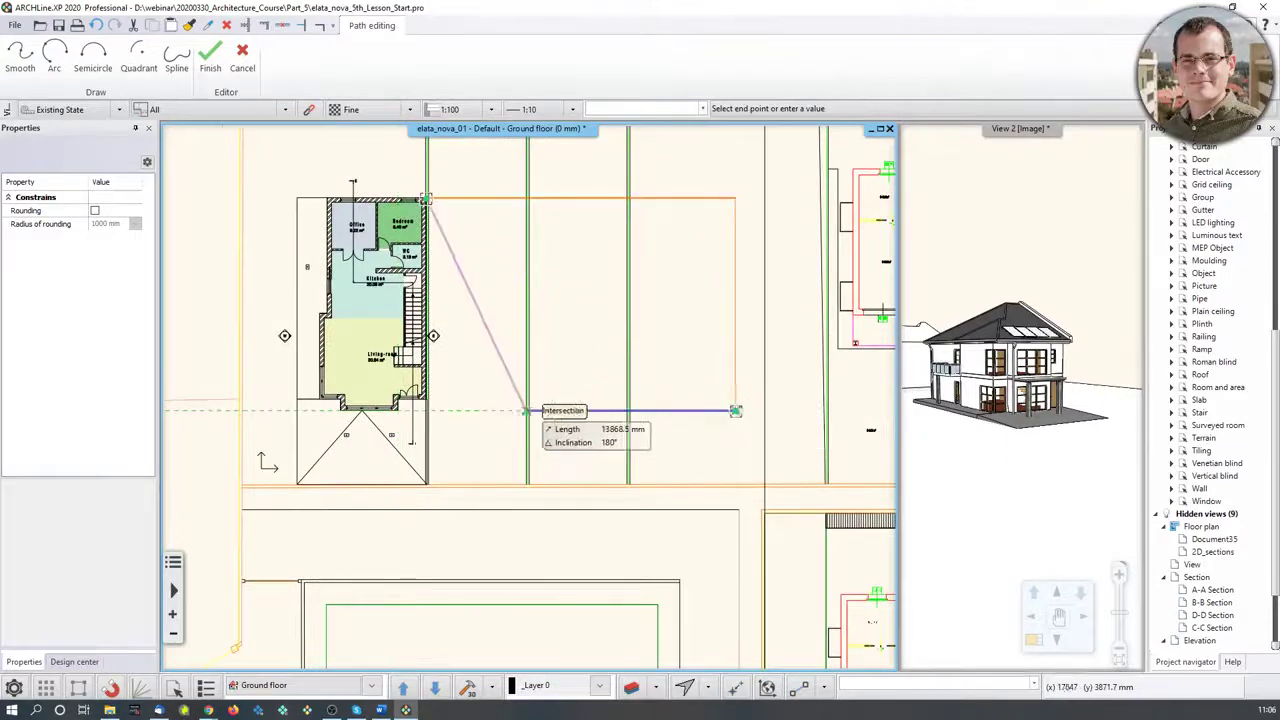
pyautogui.scroll(4, 488, 404)
pyautogui.scroll(2, 361, 400)
pyautogui.scroll(2, 361, 400)
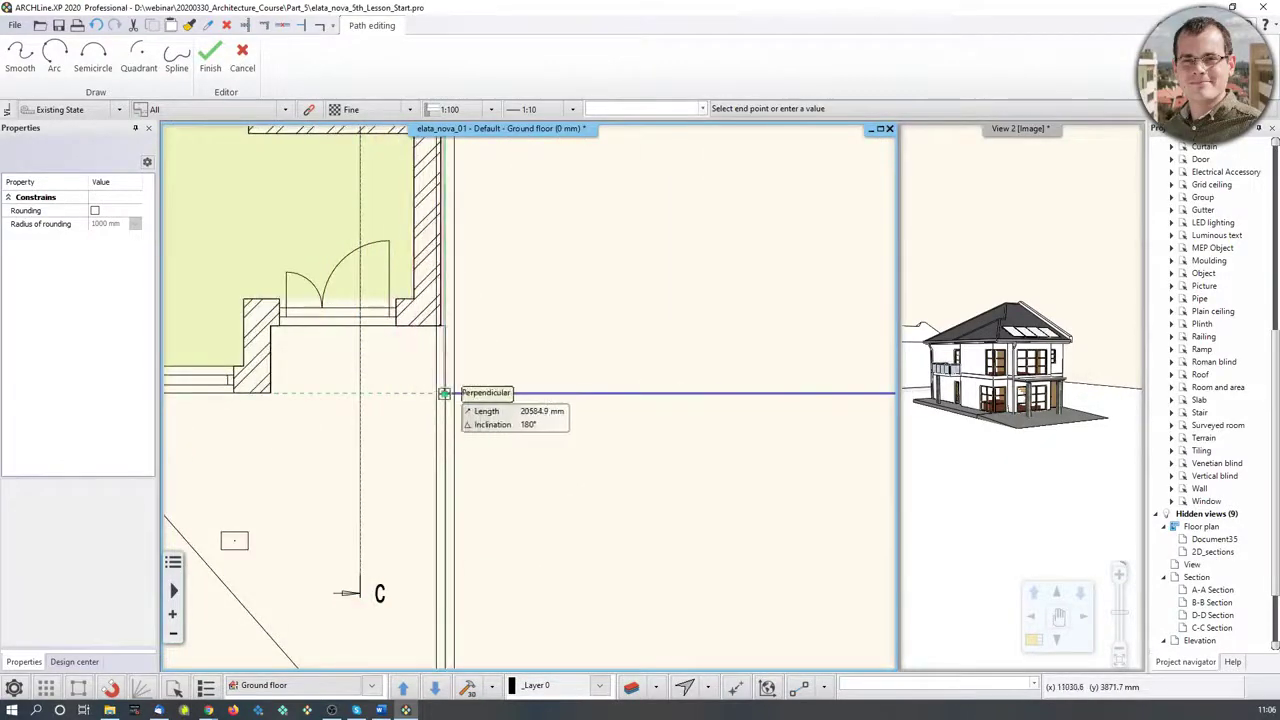
pyautogui.click(443, 393)
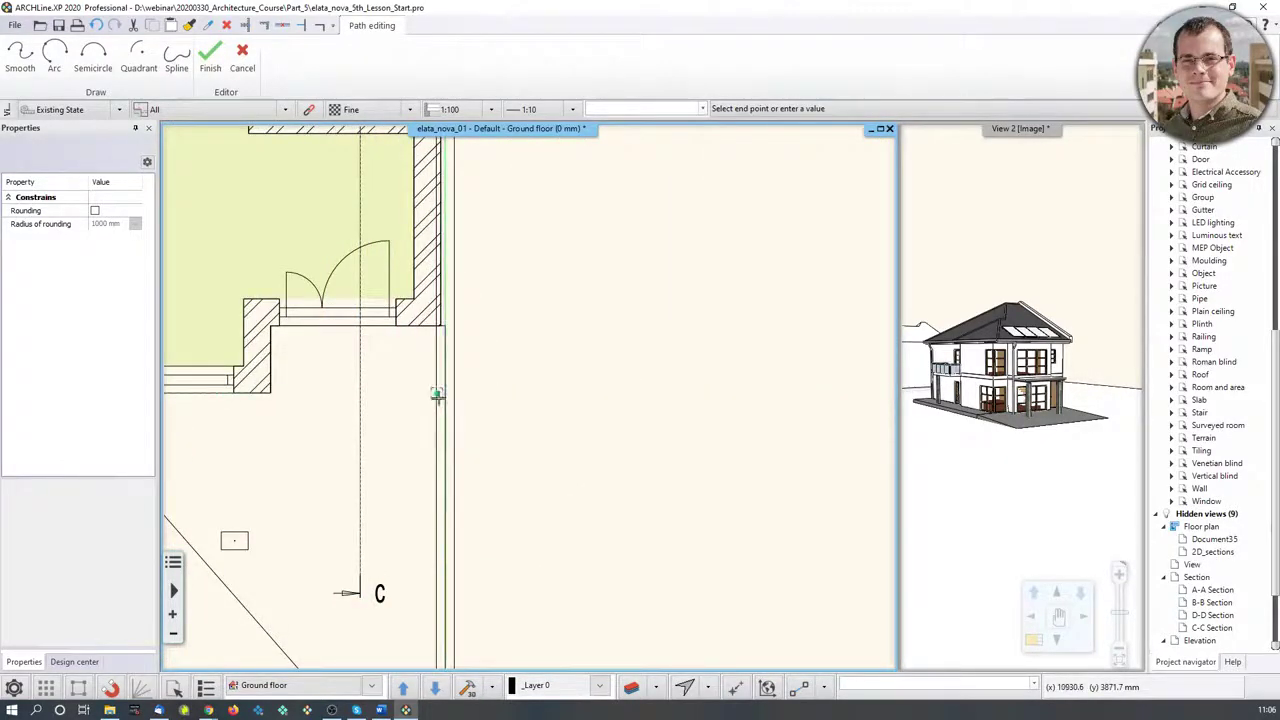
pyautogui.press('Return')
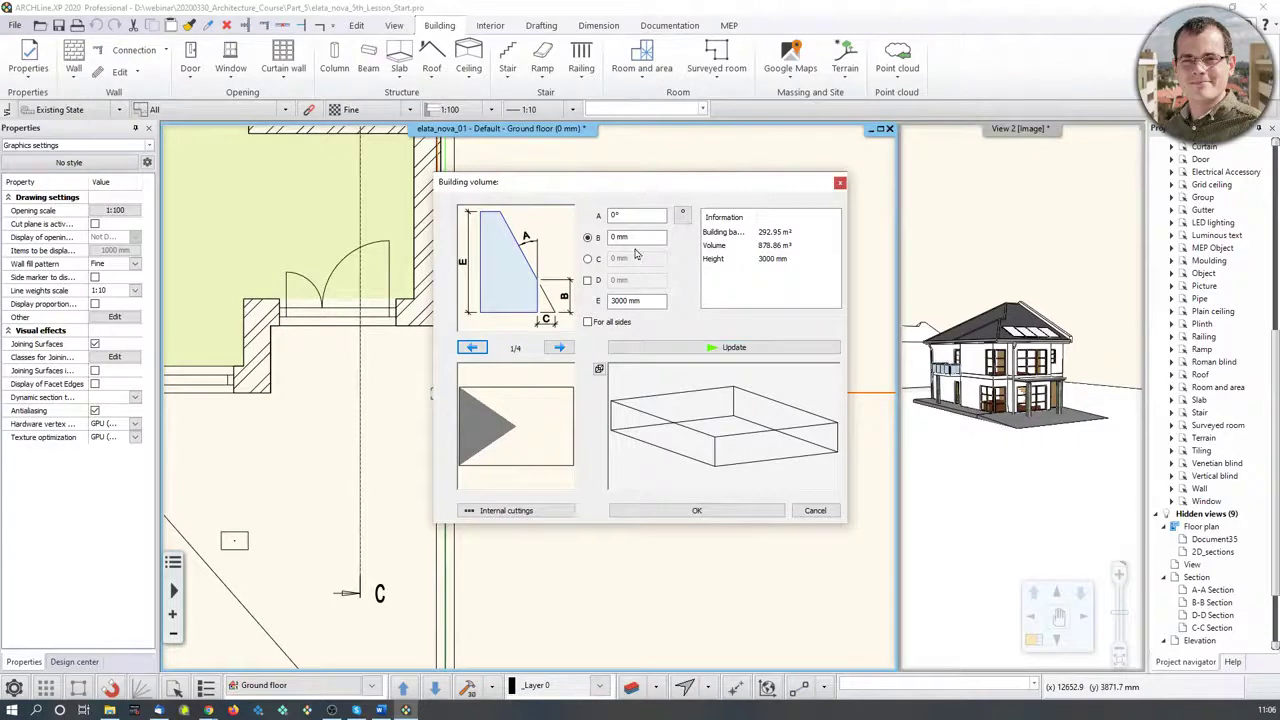
# Set the building volume's total height E to 10000 mm and height B to 6500 mm
pyautogui.click(636, 301)
pyautogui.doubleClick(626, 301)
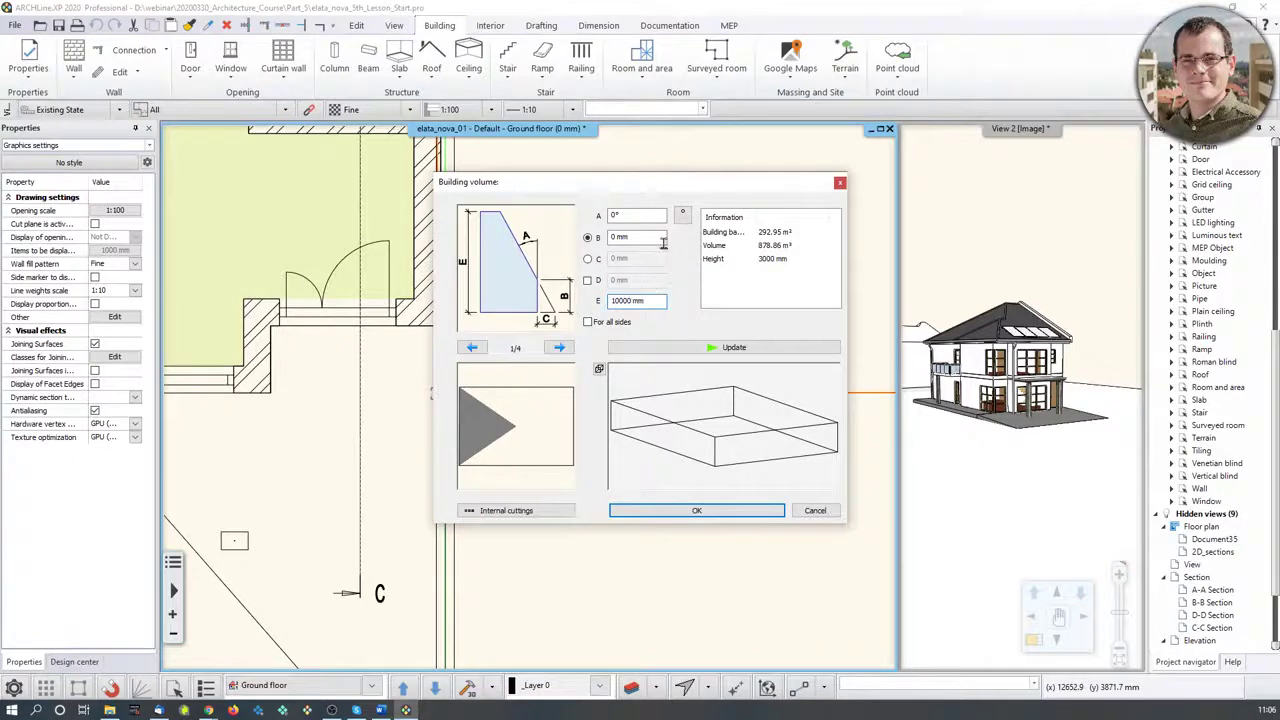
pyautogui.click(702, 350)
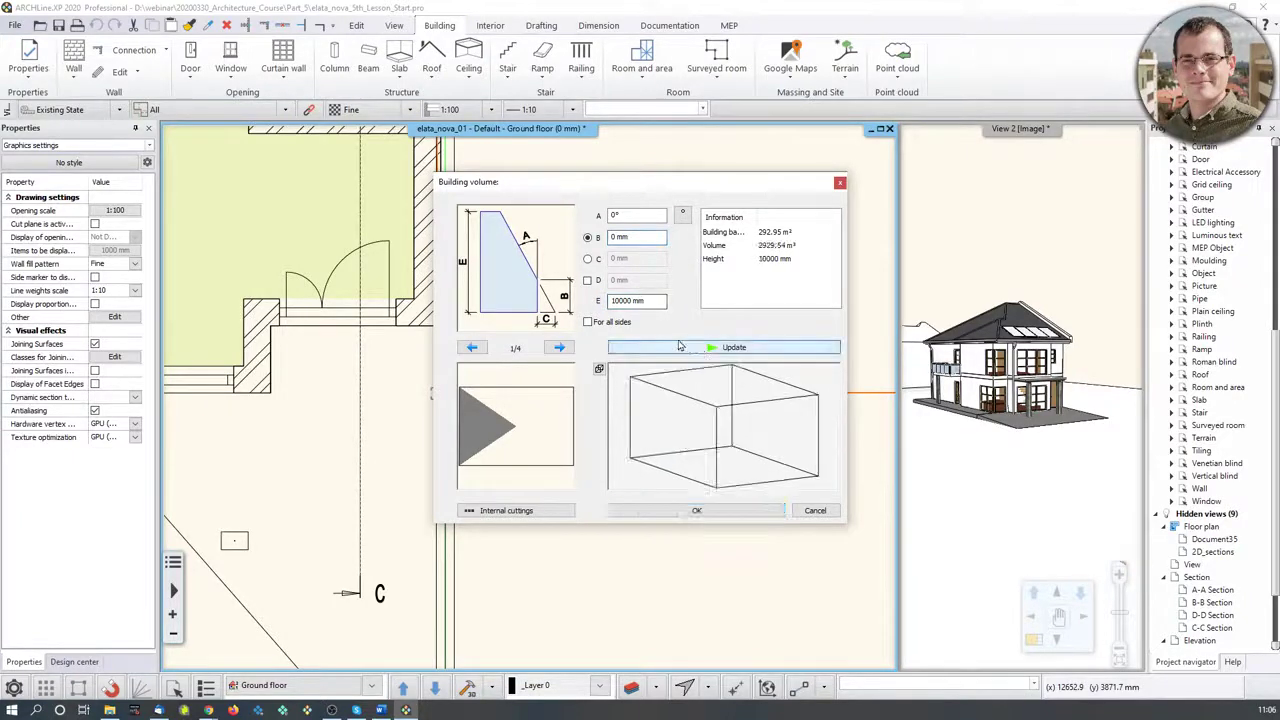
pyautogui.click(618, 237)
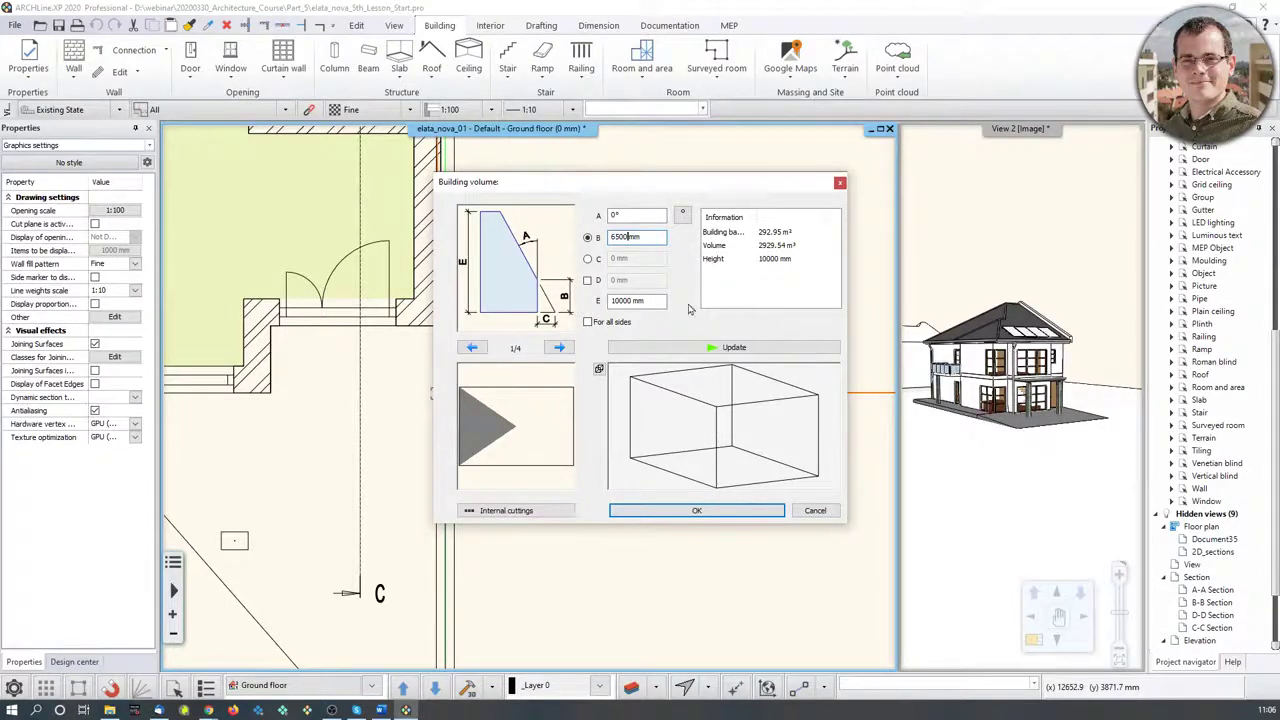
pyautogui.click(685, 347)
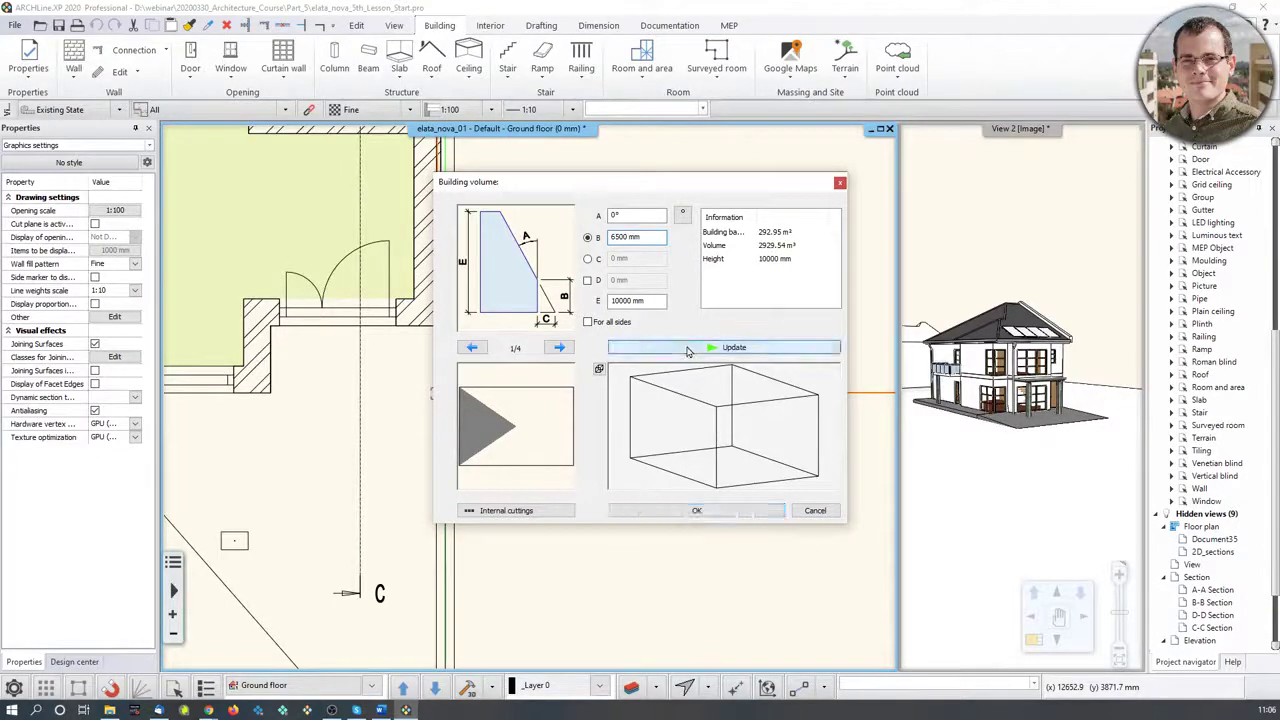
# Set the building volume's slope angle A to 65° and update the preview
pyautogui.click(614, 217)
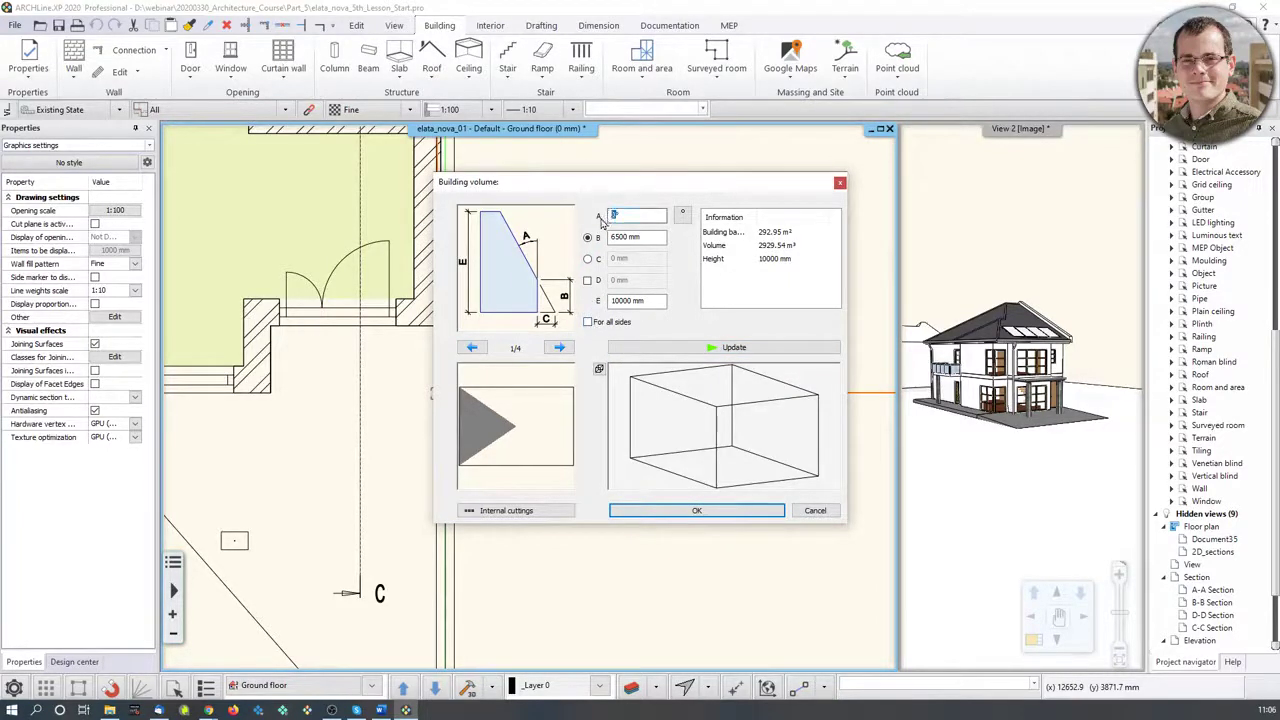
pyautogui.write('65')
pyautogui.press('Tab')
pyautogui.click(711, 351)
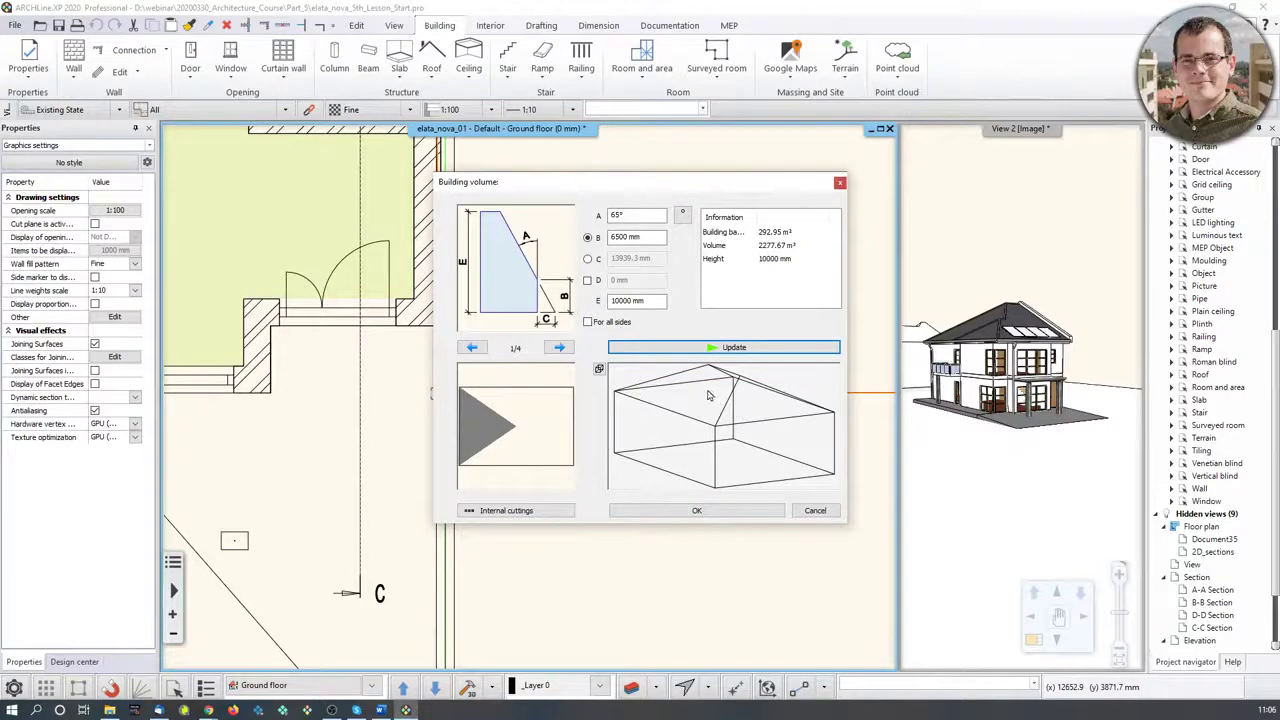
# Set slope angle A to 0° for the volume's side adjoining the house and update the preview
pyautogui.click(491, 426)
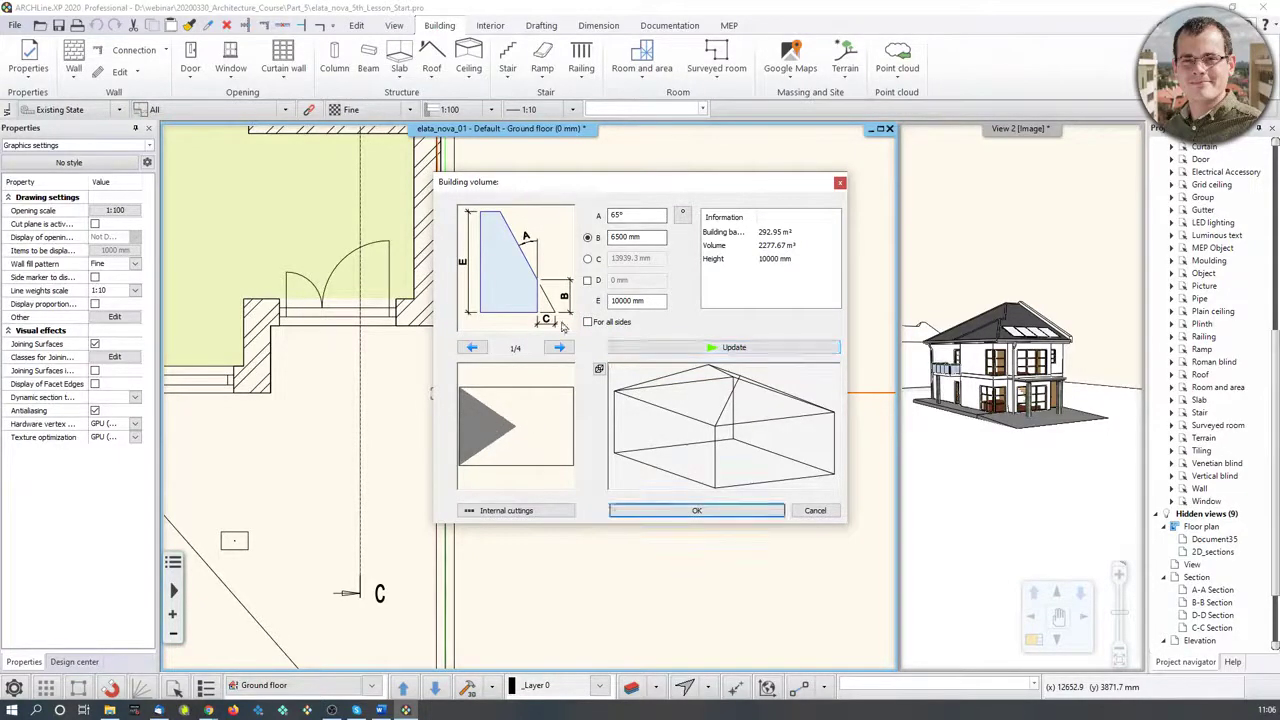
pyautogui.write('0')
pyautogui.click(751, 347)
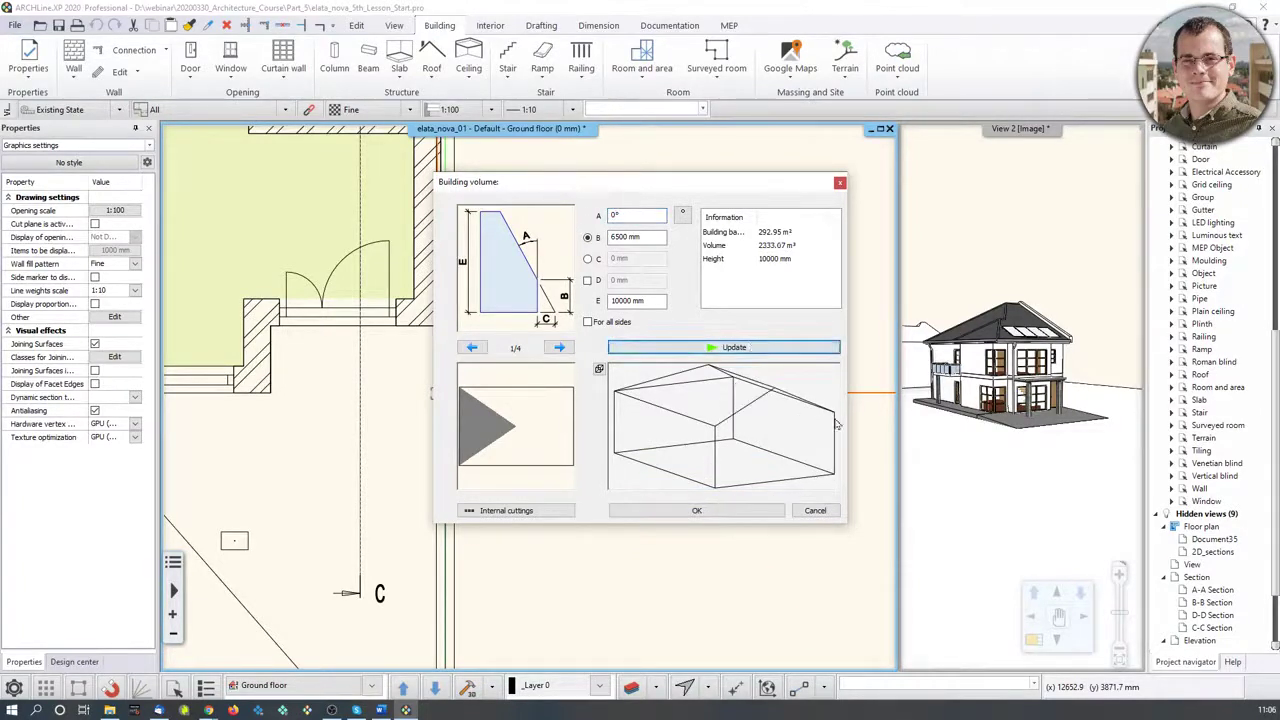
# Set slope angle A to 55° for the volume's side opposite the house and create the building volume
pyautogui.click(559, 424)
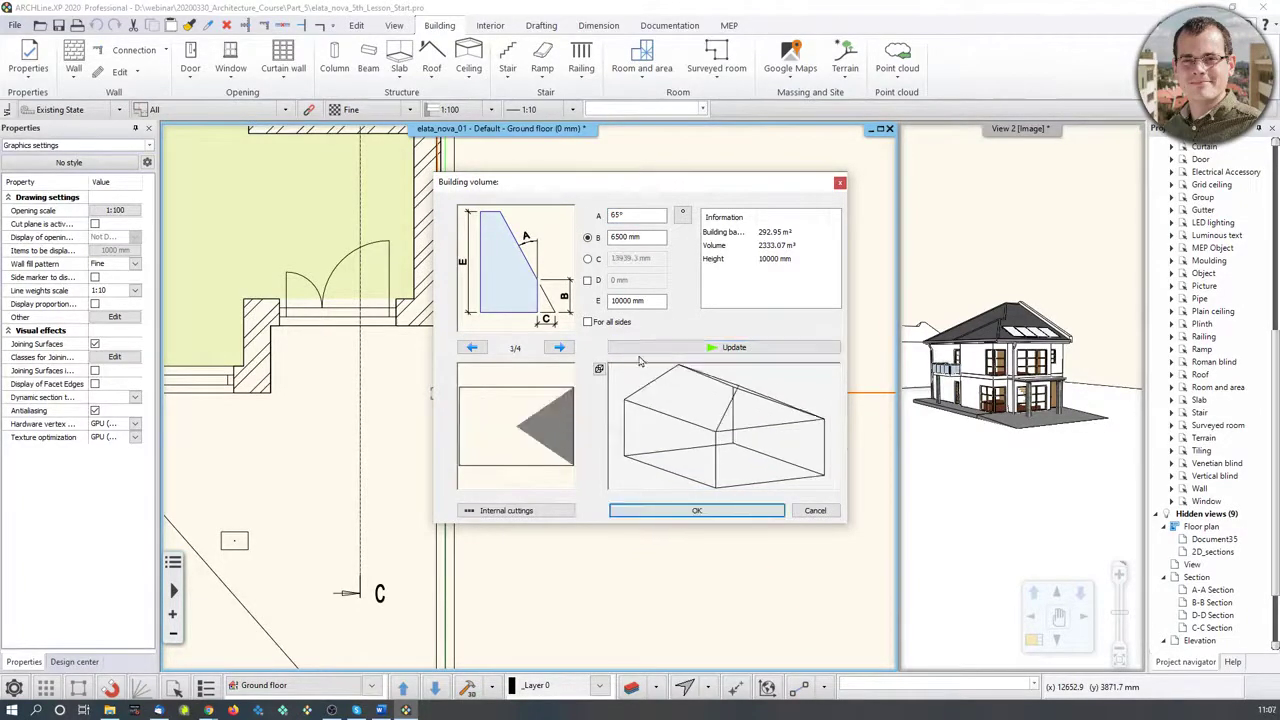
pyautogui.doubleClick(613, 216)
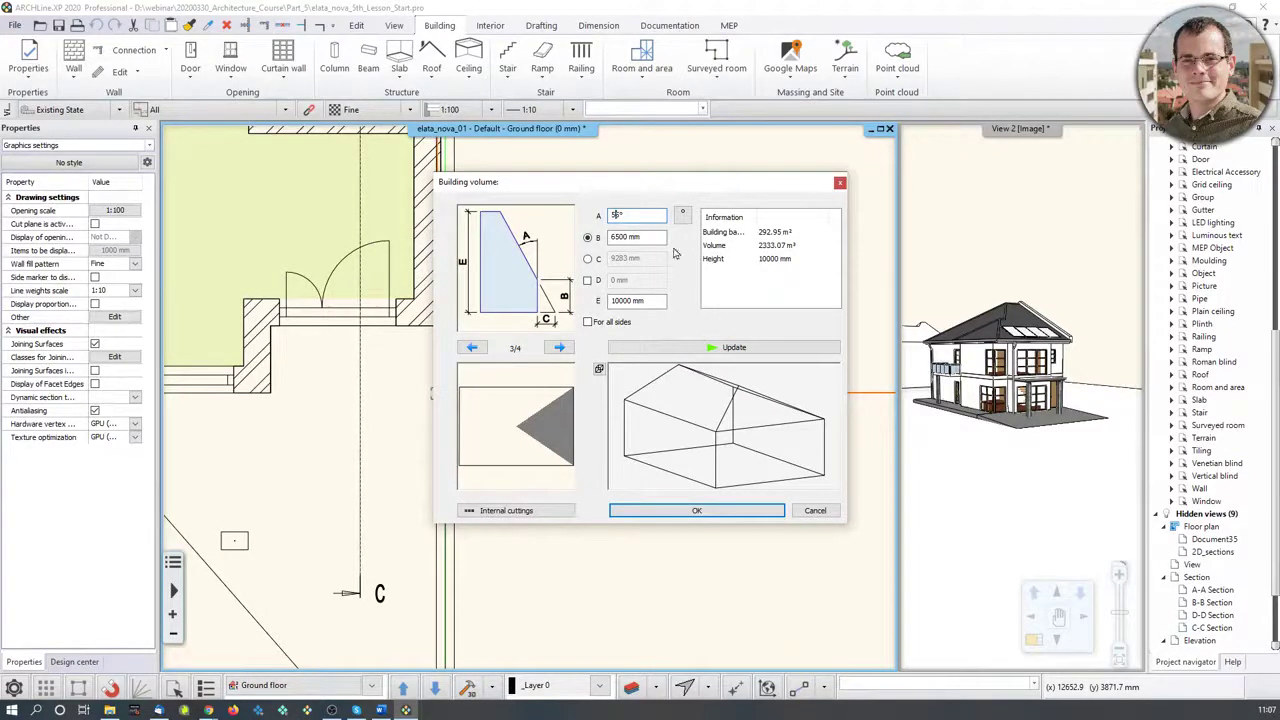
pyautogui.click(730, 347)
pyautogui.click(749, 513)
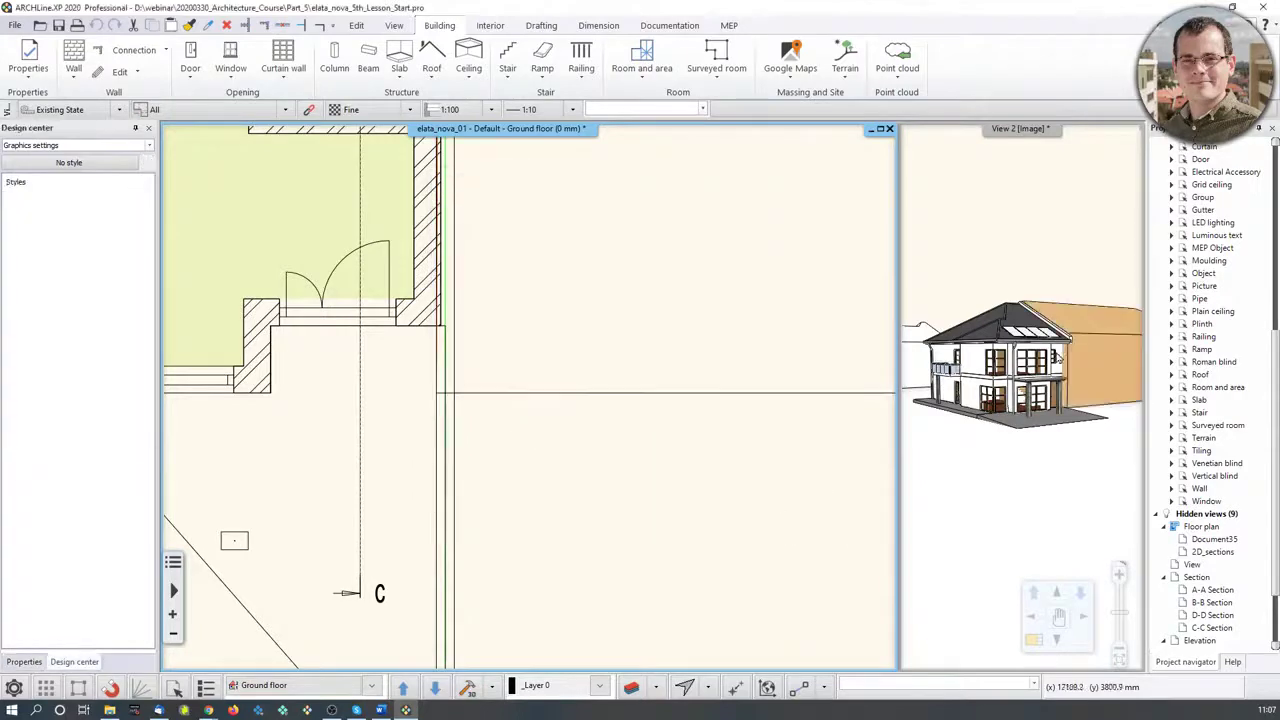
# Make the perspective view the main window and examine the building volume next to the house up close
pyautogui.click(1033, 640)
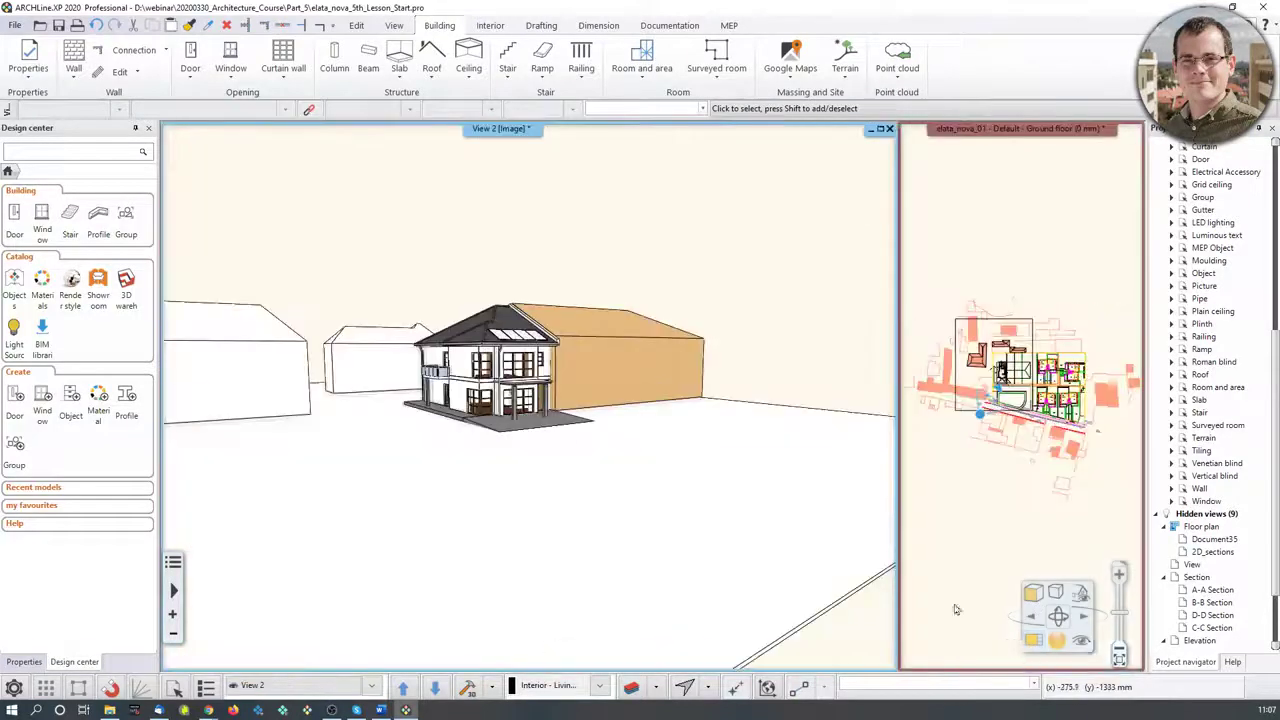
pyautogui.moveTo(520, 360); pyautogui.dragTo(465, 397, button='middle')
pyautogui.scroll(5, 465, 397)
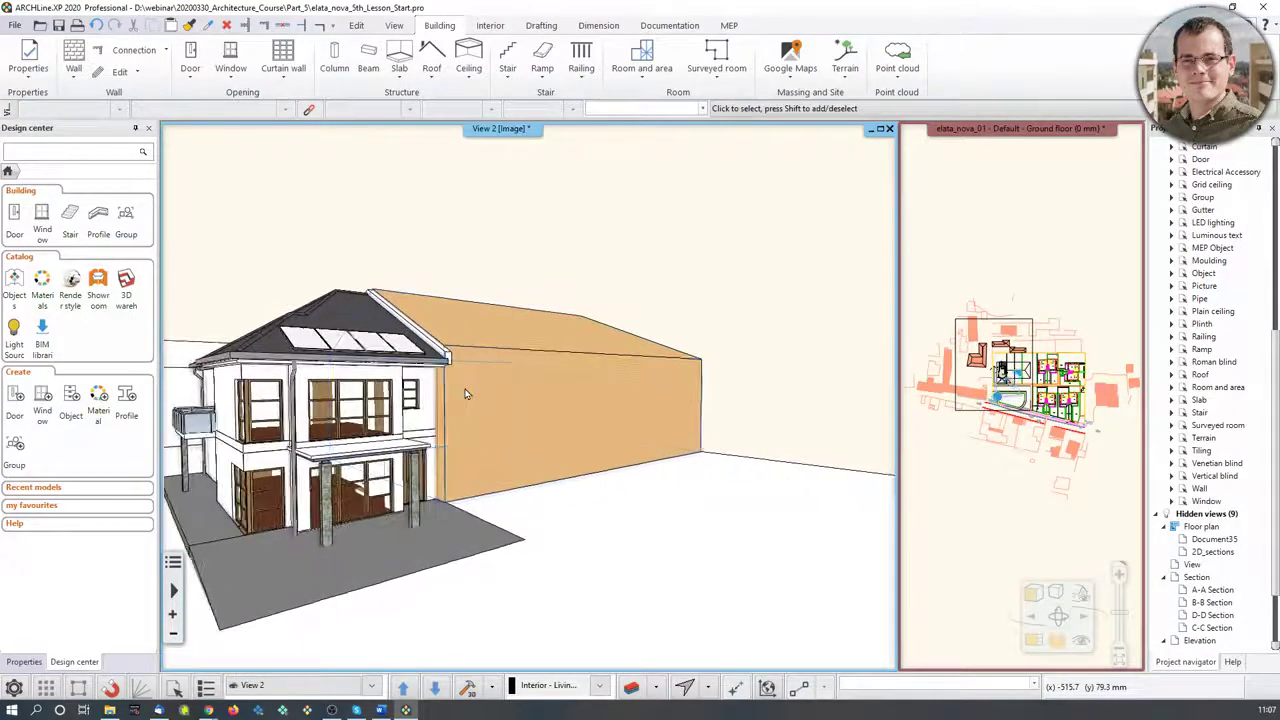
pyautogui.scroll(3, 464, 387)
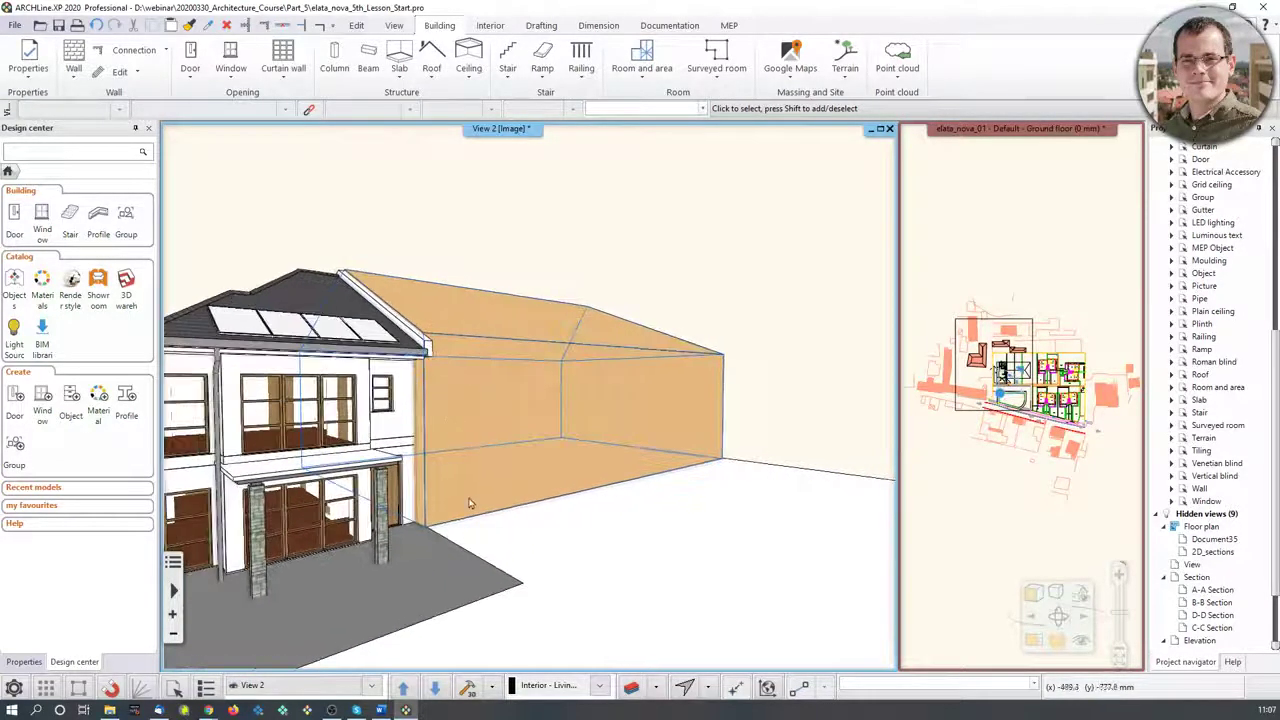
pyautogui.moveTo(464, 387); pyautogui.dragTo(496, 455, button='middle')
pyautogui.click(496, 455)
pyautogui.click(537, 396)
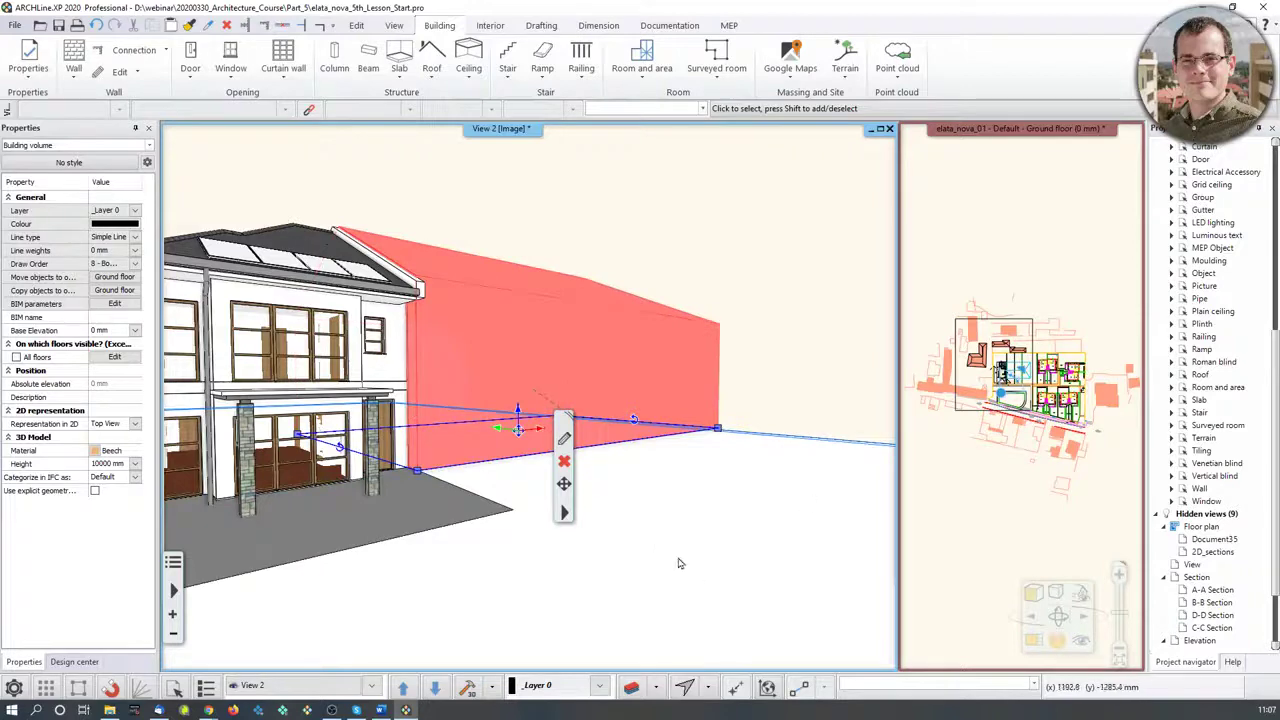
pyautogui.moveTo(605, 472); pyautogui.dragTo(380, 360, button='middle')
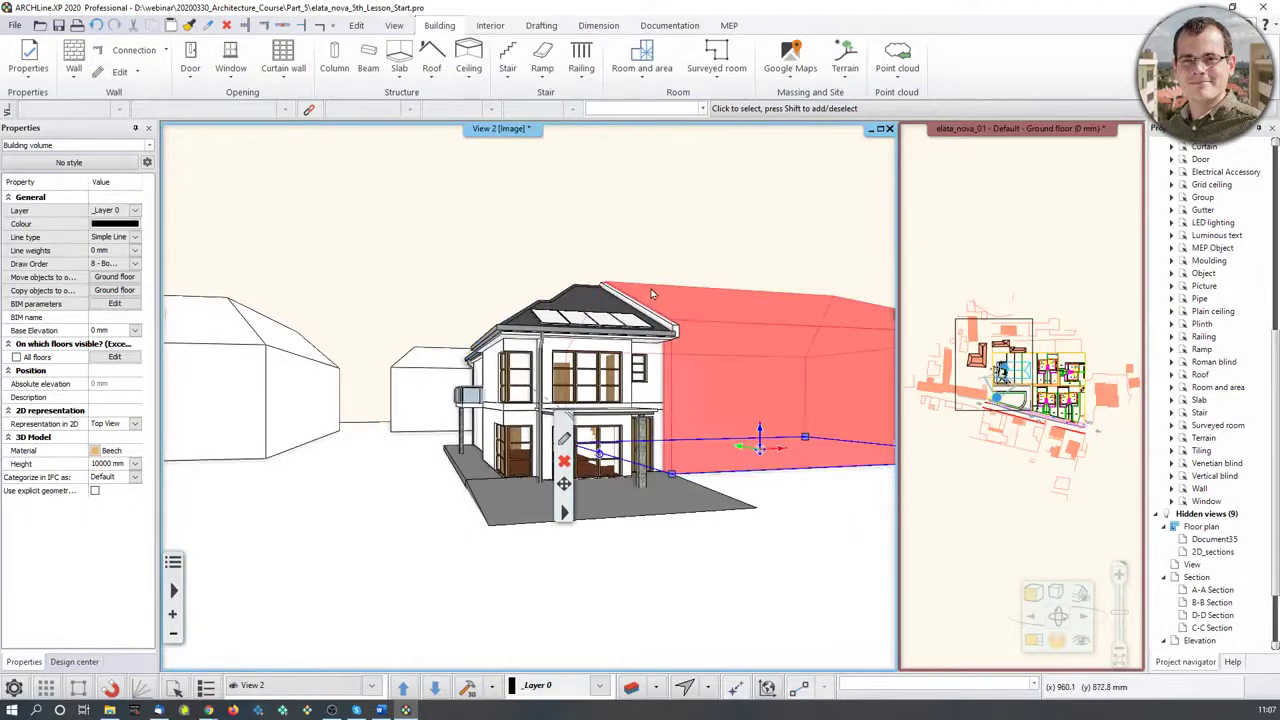
pyautogui.click(740, 260)
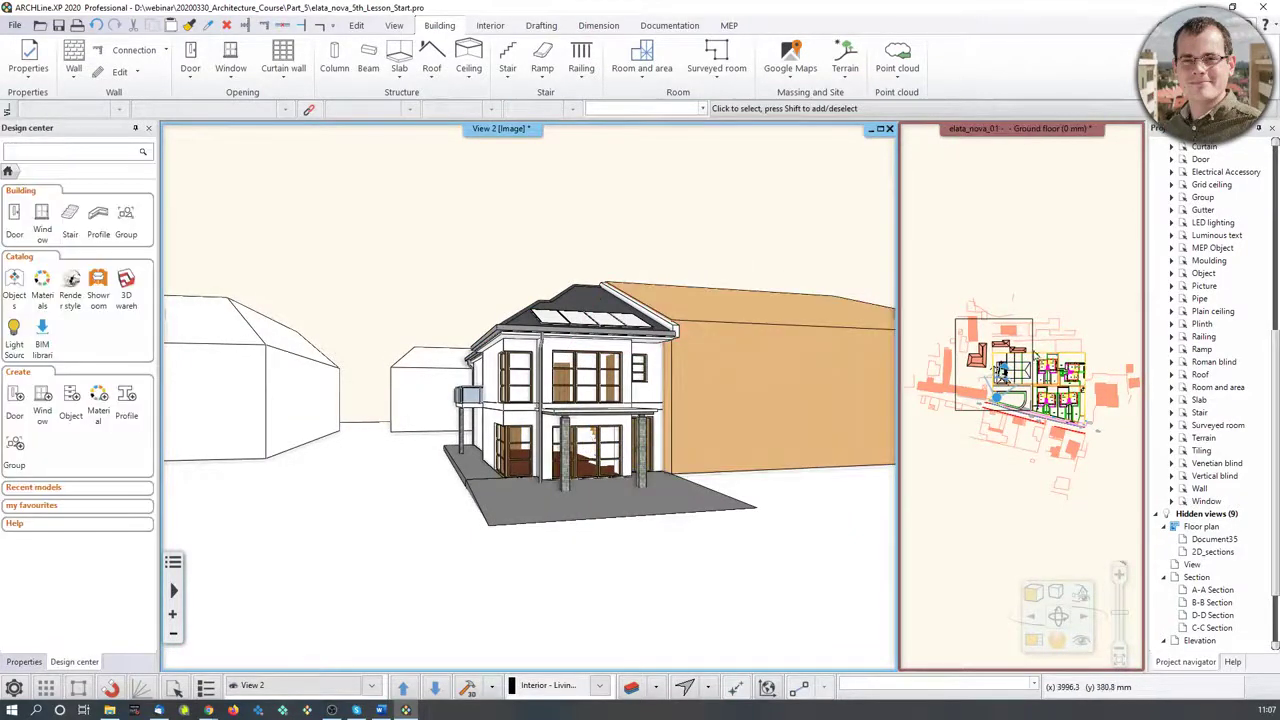
# Select the four neighbouring building volumes on the ground floor plan and set their base elevation to -300 mm
pyautogui.click(1002, 371)
pyautogui.scroll(5, 1002, 371)
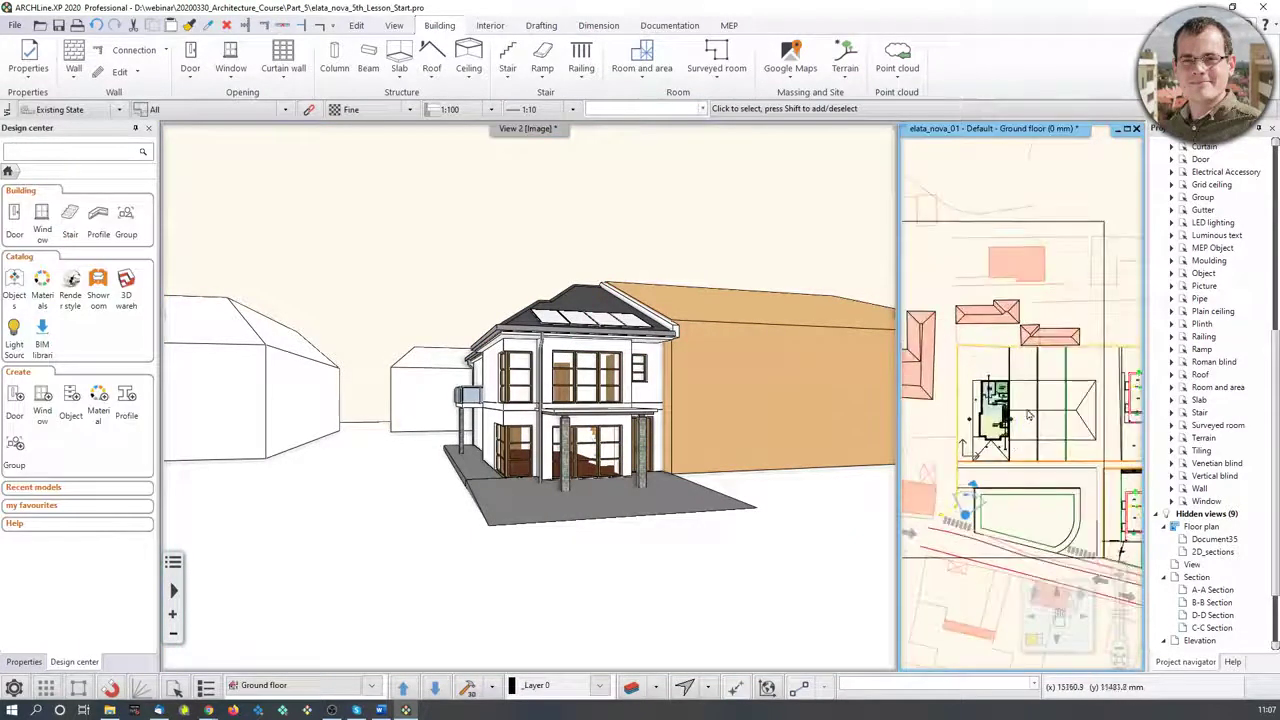
pyautogui.click(1028, 415)
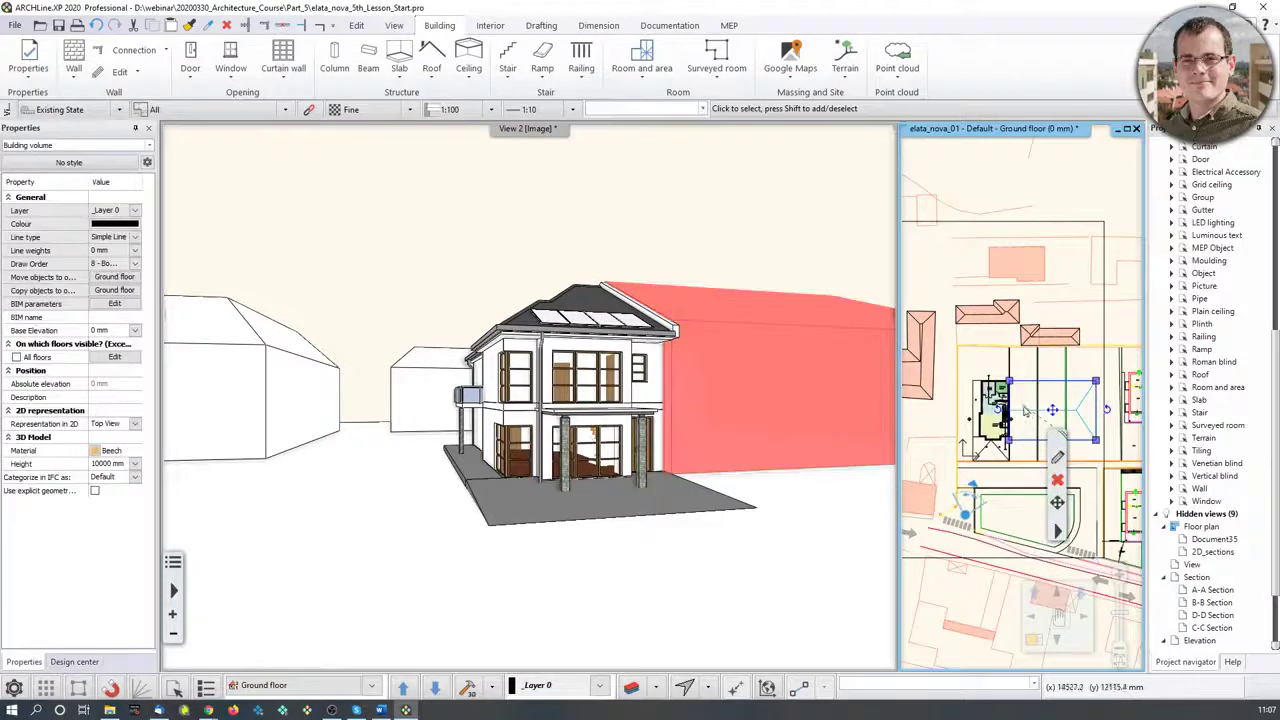
pyautogui.keyDown('shift'); pyautogui.click(1005, 318); pyautogui.keyUp('shift')
pyautogui.keyDown('shift'); pyautogui.click(1052, 336); pyautogui.keyUp('shift')
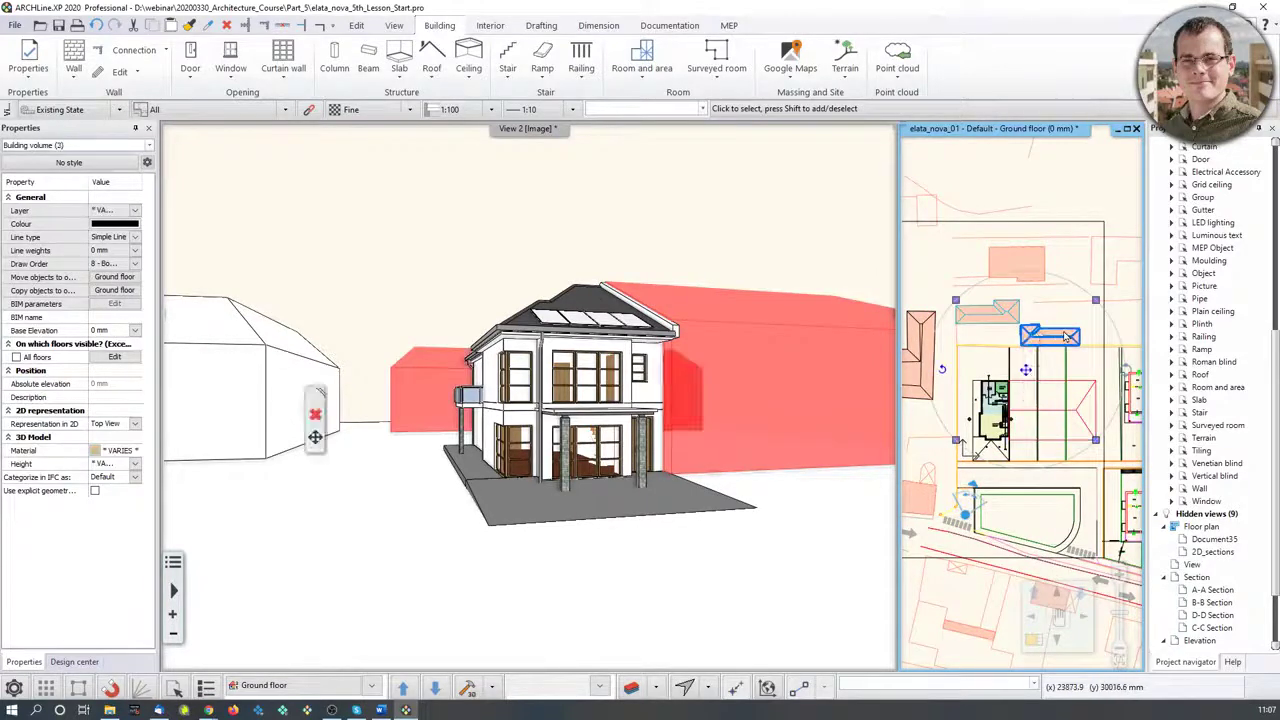
pyautogui.keyDown('shift'); pyautogui.click(920, 352); pyautogui.keyUp('shift')
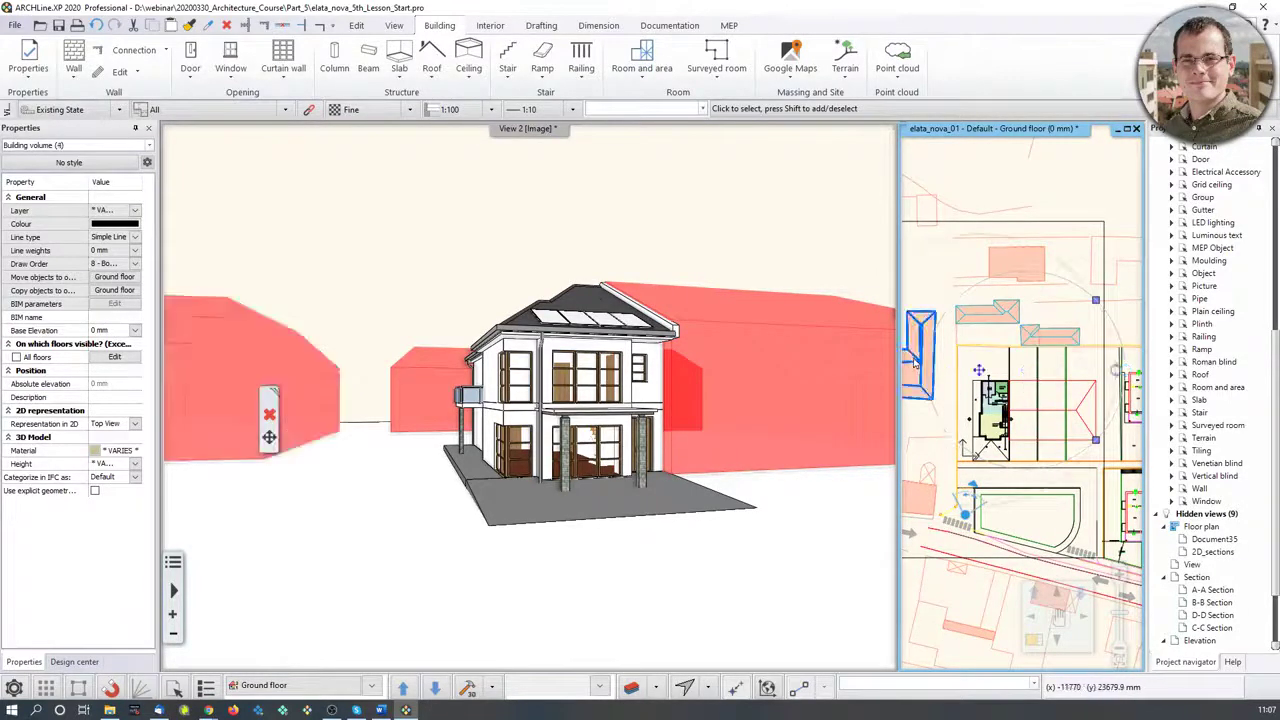
pyautogui.click(376, 432)
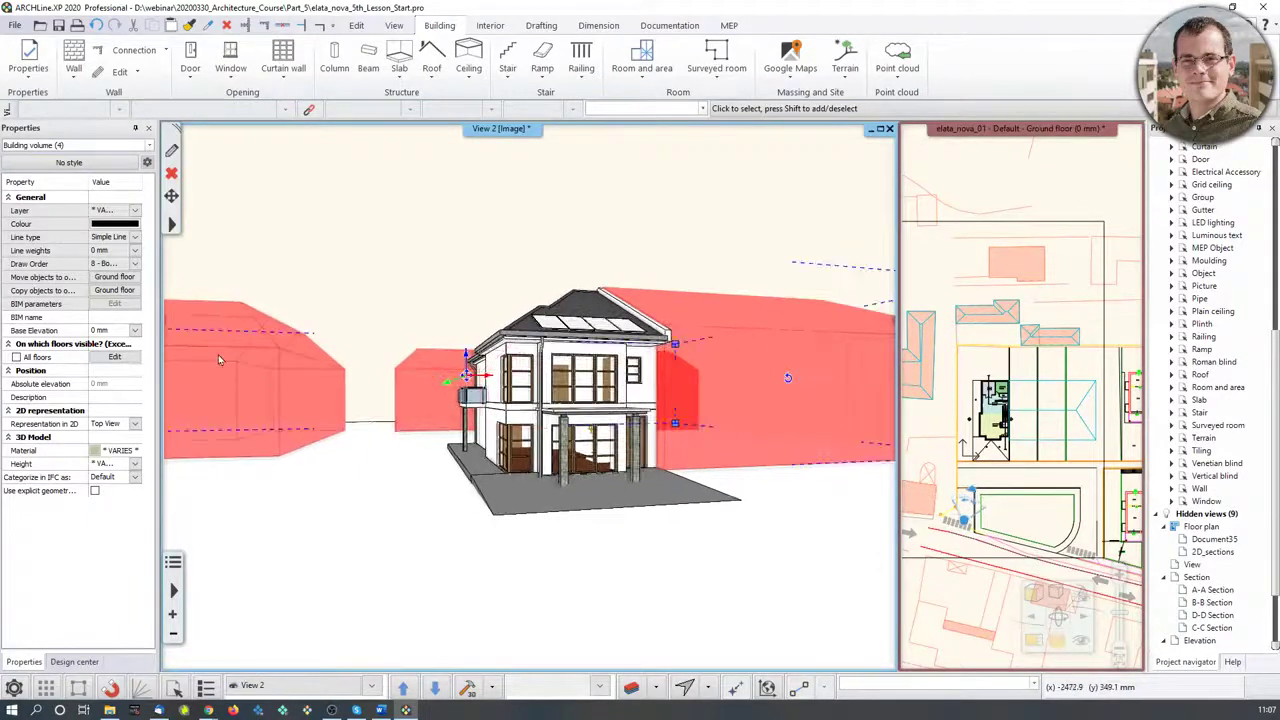
pyautogui.click(107, 330)
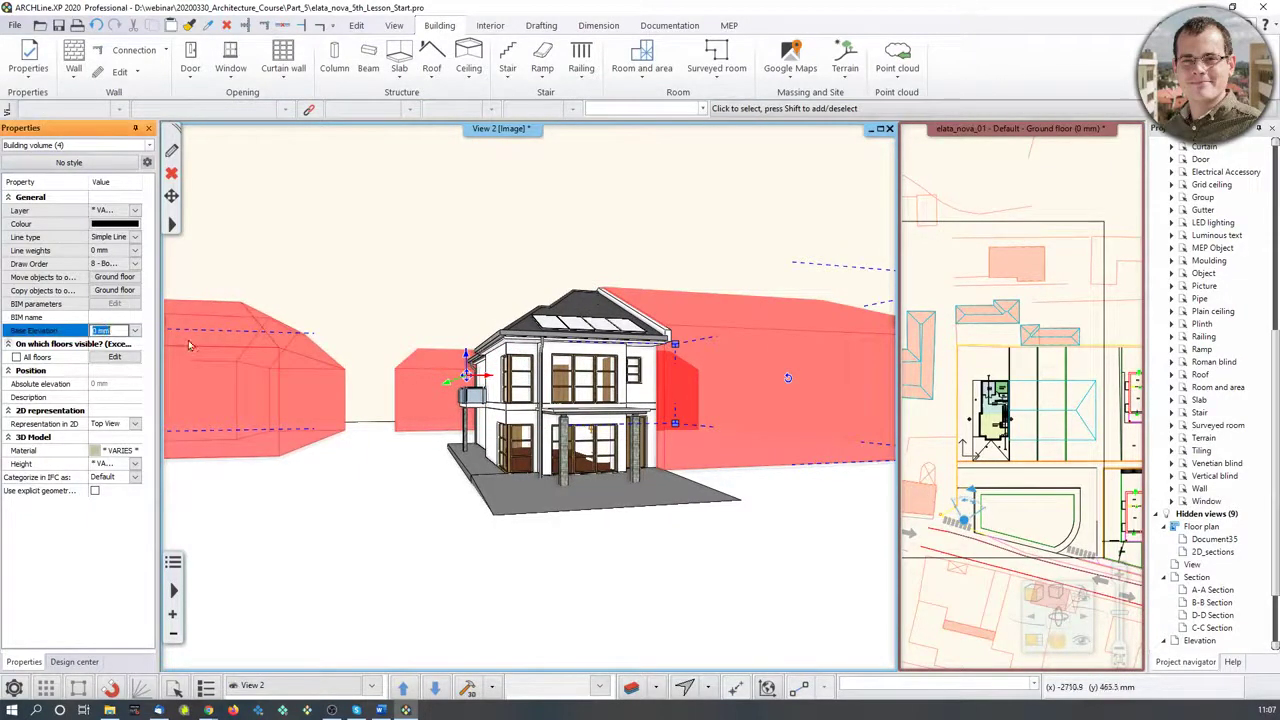
pyautogui.write('-300')
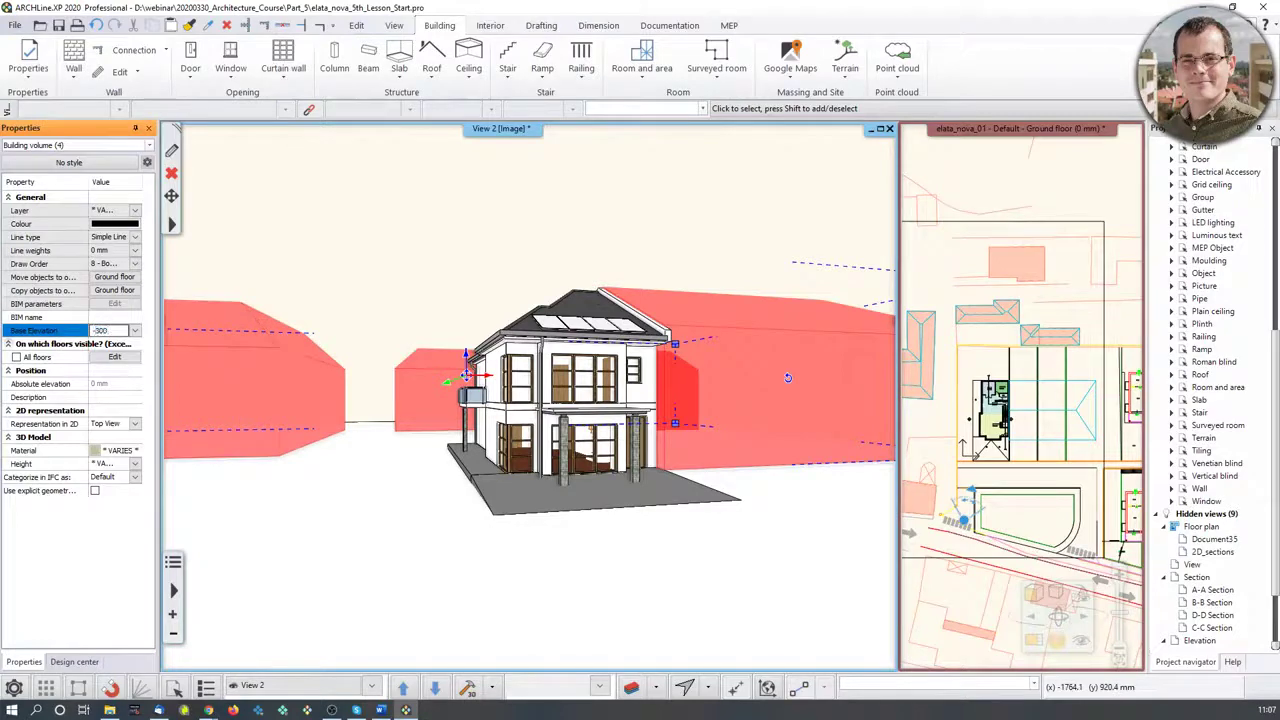
pyautogui.press('Return')
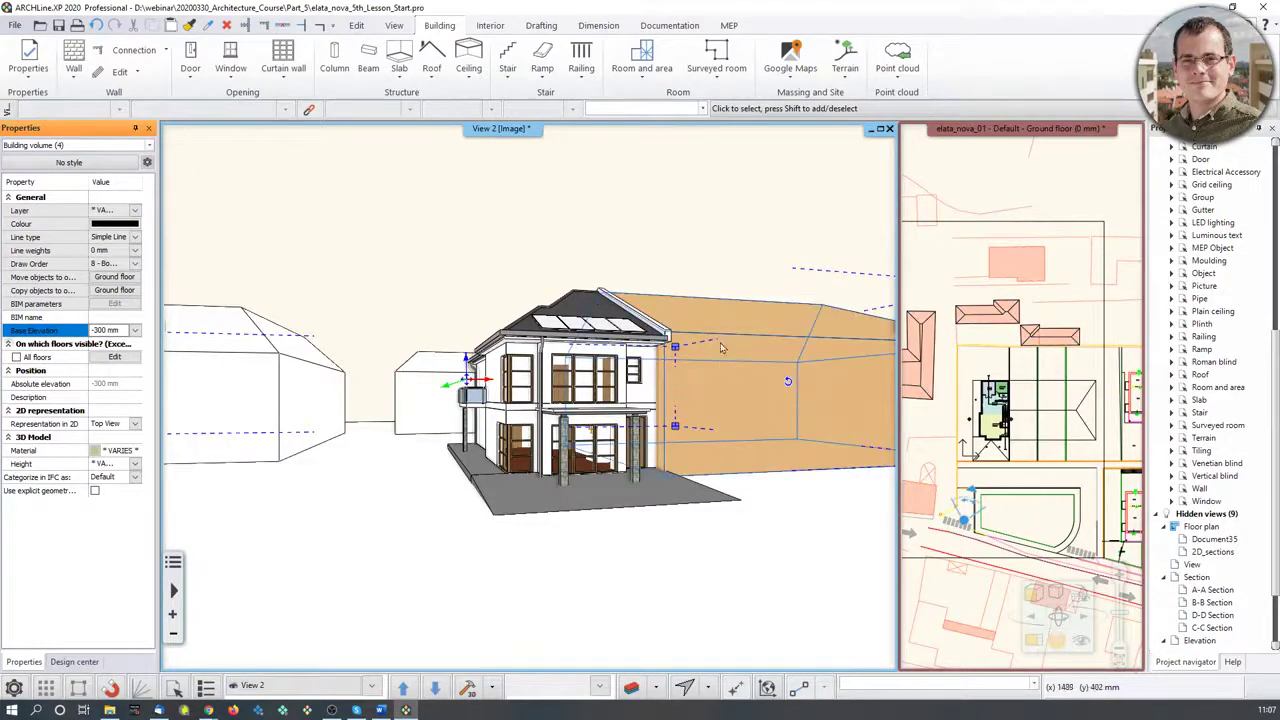
pyautogui.click(798, 367)
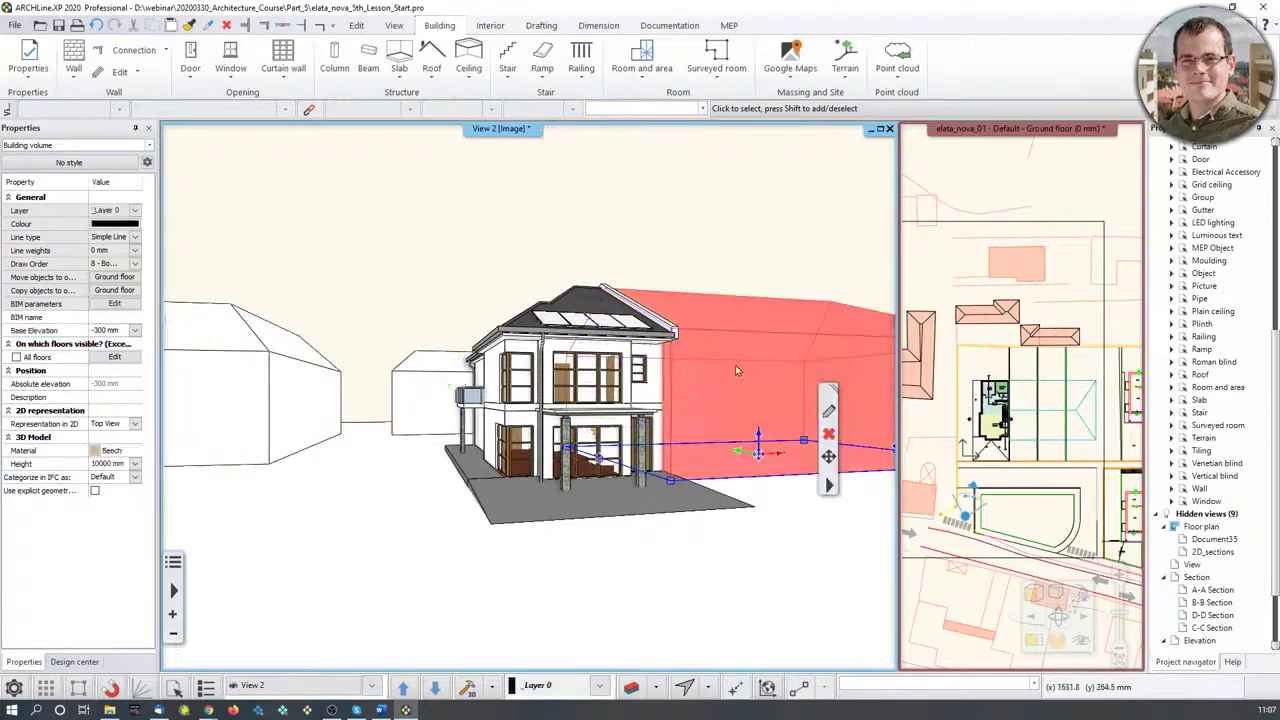
pyautogui.moveTo(698, 401); pyautogui.dragTo(757, 393, button='right')
pyautogui.click(695, 252)
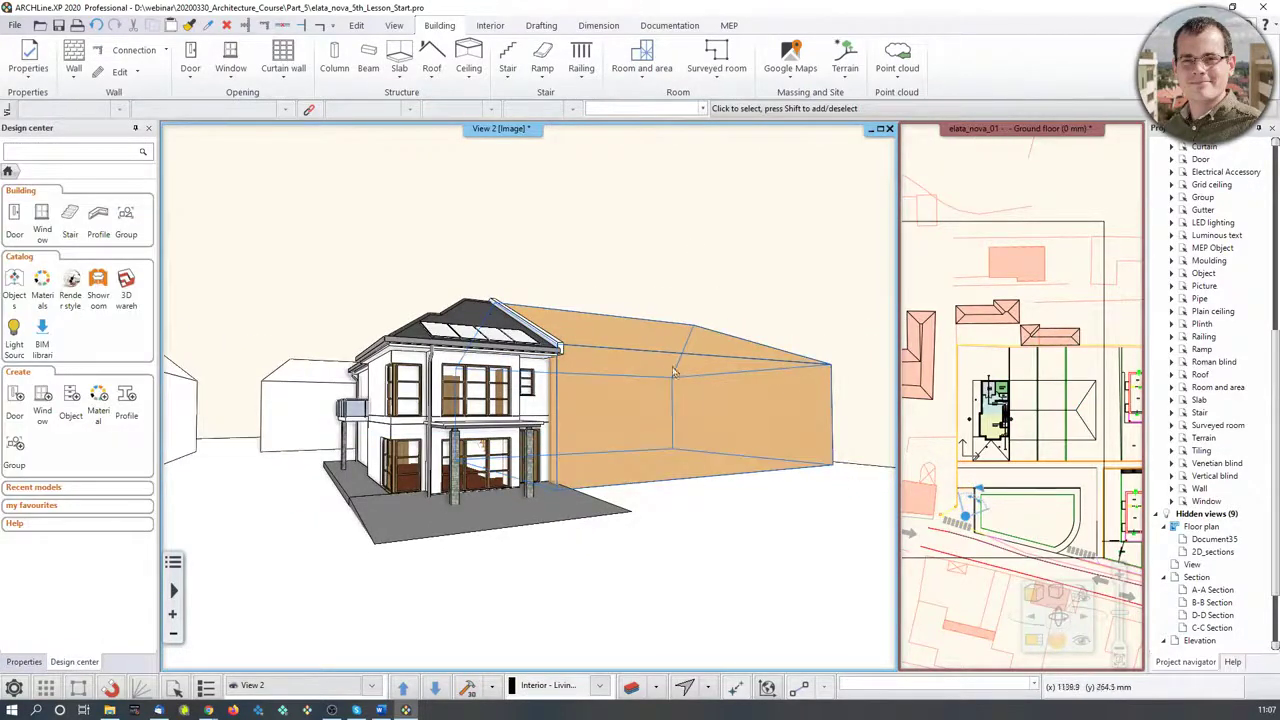
# Find the white neighbouring volume's material and apply Bright_white to the volume adjoining the house, replacing the material on this object only
pyautogui.moveTo(535, 380); pyautogui.dragTo(381, 393, button='right')
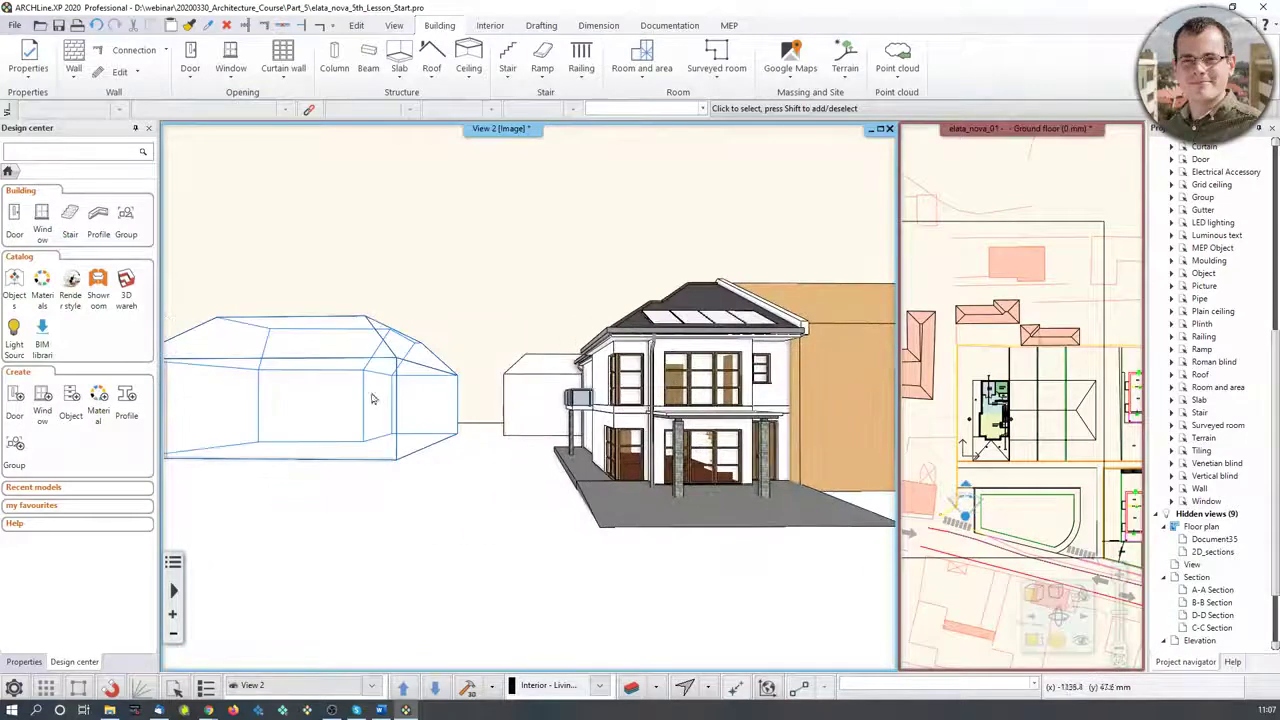
pyautogui.click(344, 401)
pyautogui.rightClick(343, 401)
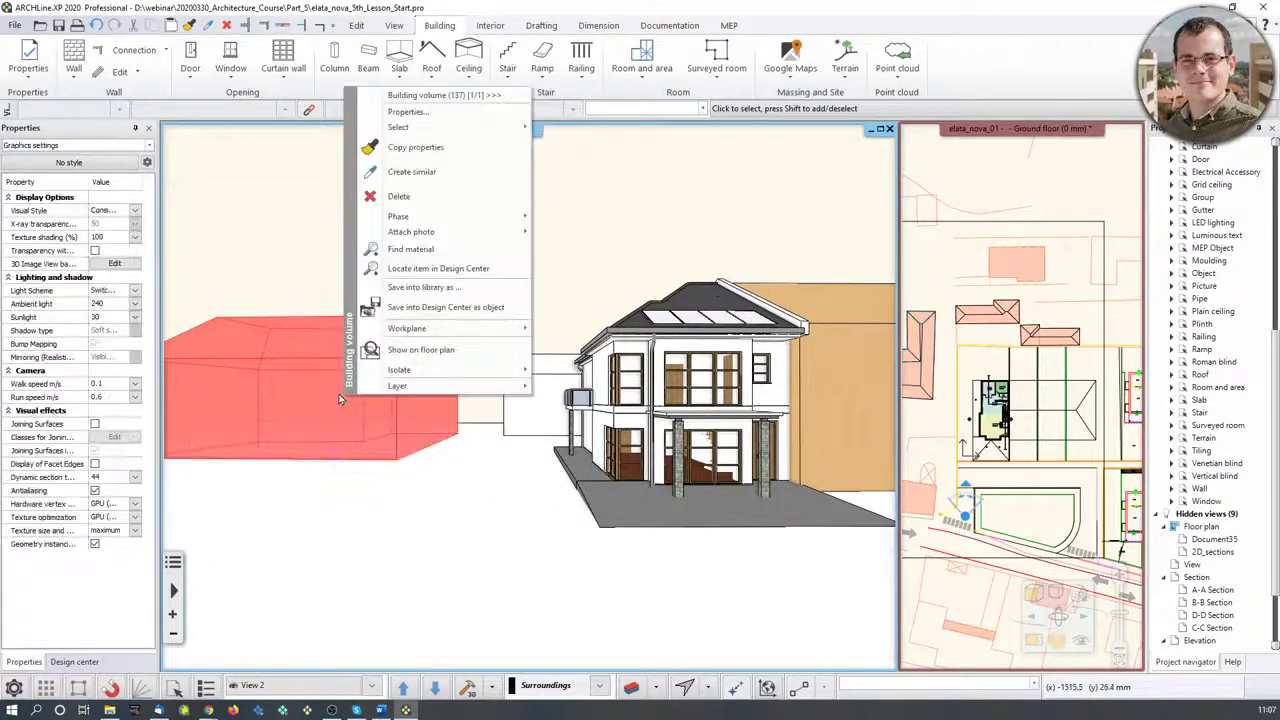
pyautogui.click(440, 250)
pyautogui.moveTo(354, 266); pyautogui.dragTo(540, 260, button='right')
pyautogui.moveTo(83, 310); pyautogui.dragTo(540, 398)
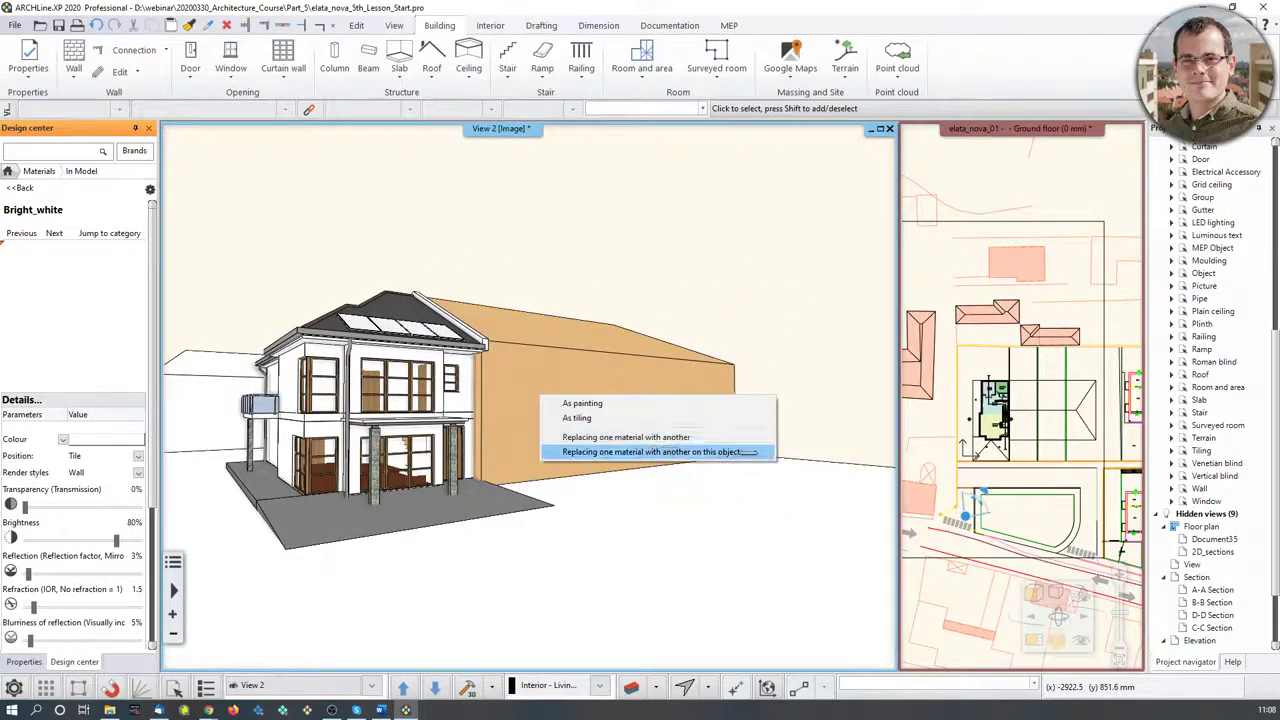
pyautogui.click(752, 452)
pyautogui.moveTo(815, 317); pyautogui.dragTo(779, 341, button='middle')
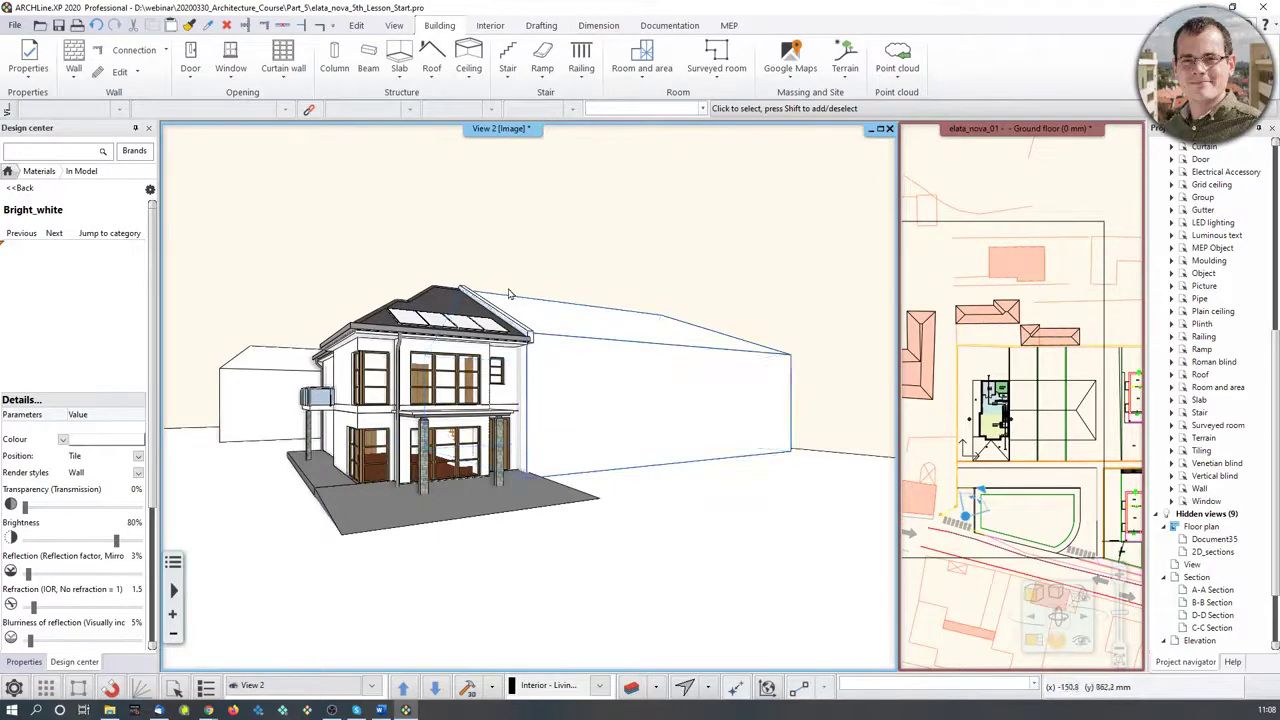
pyautogui.click(777, 368)
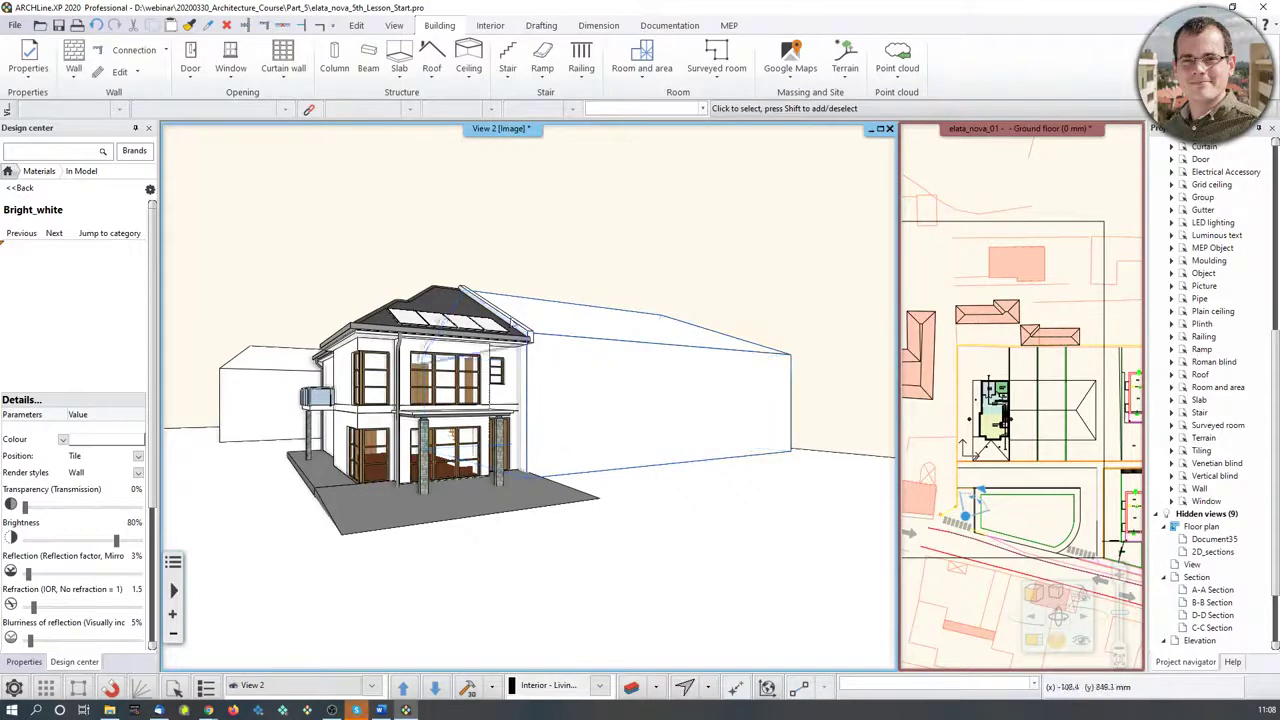
# Search the design center for "grey" materials and apply Dark_grey to the building volume adjoining the house
pyautogui.click(7, 172)
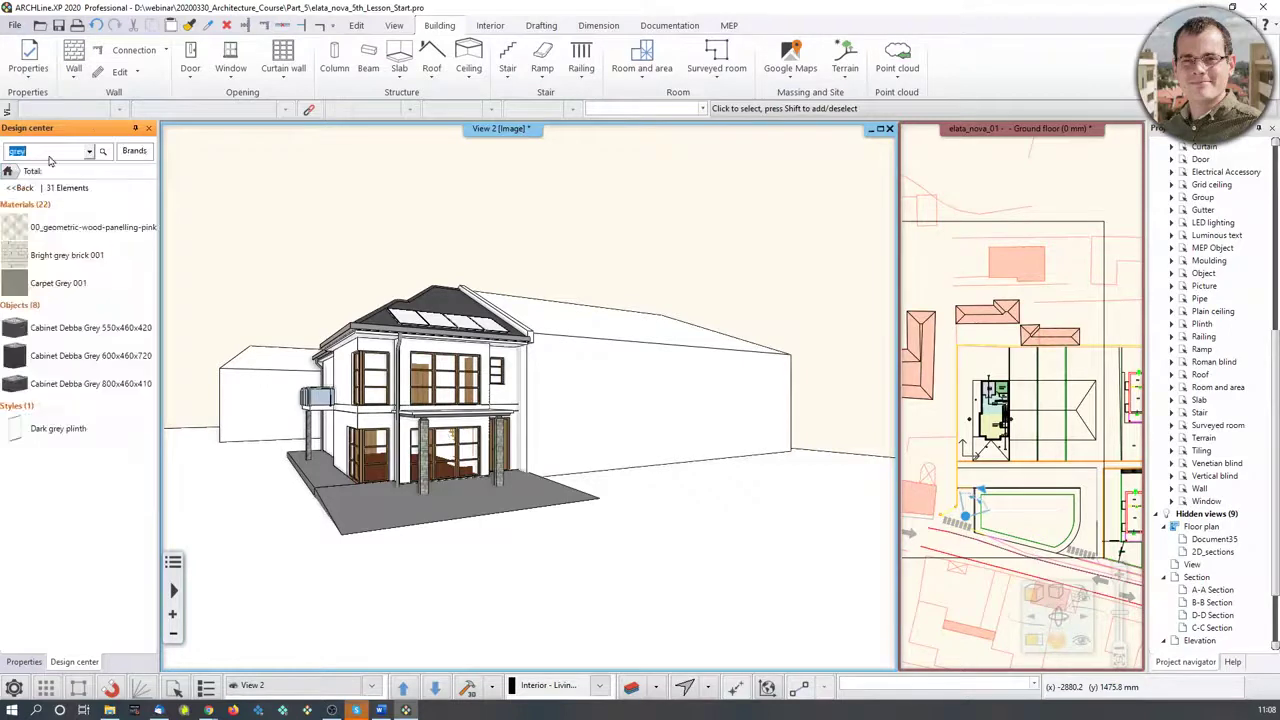
pyautogui.click(35, 204)
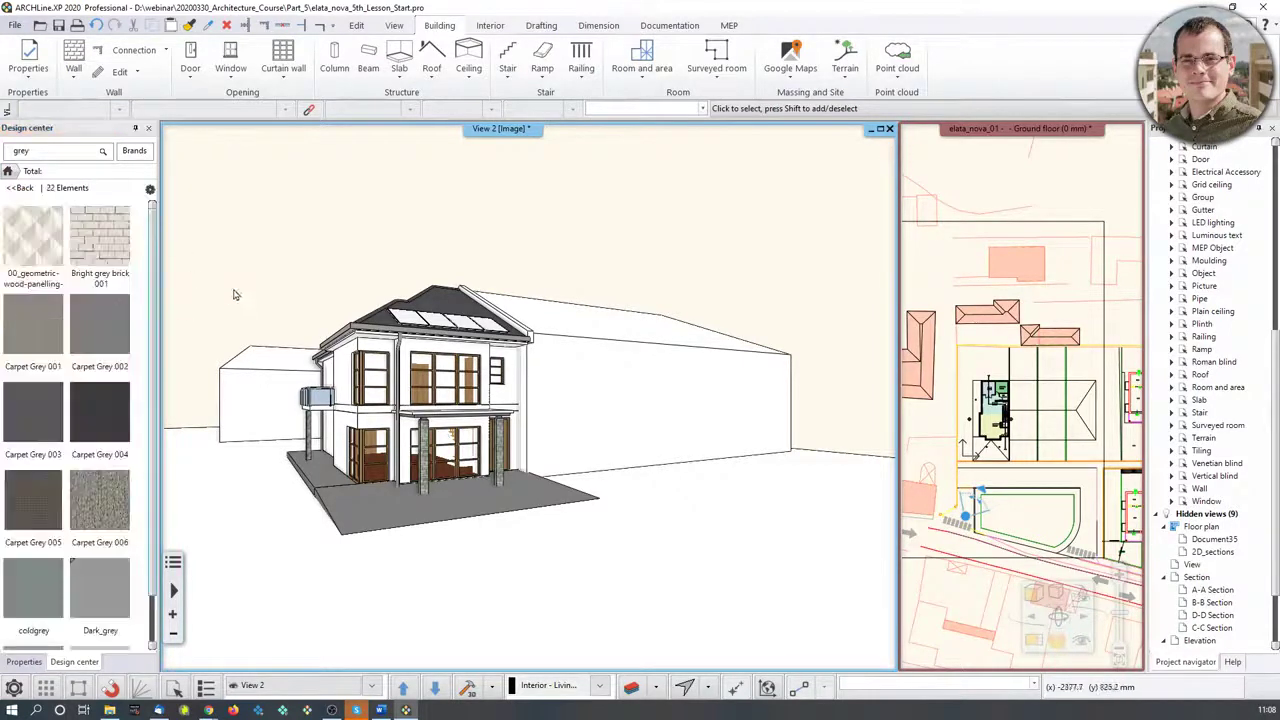
pyautogui.moveTo(108, 612); pyautogui.dragTo(613, 380)
pyautogui.click(704, 399)
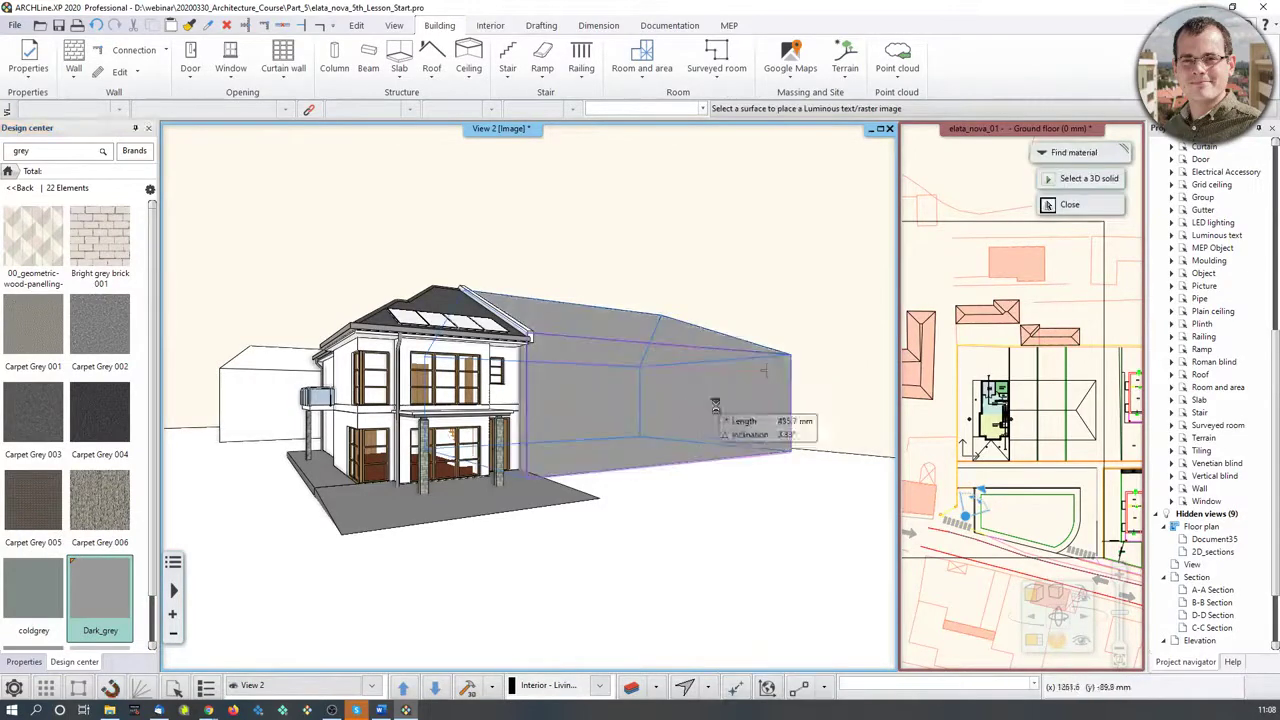
pyautogui.click(768, 372)
pyautogui.moveTo(768, 372); pyautogui.dragTo(550, 365, button='right')
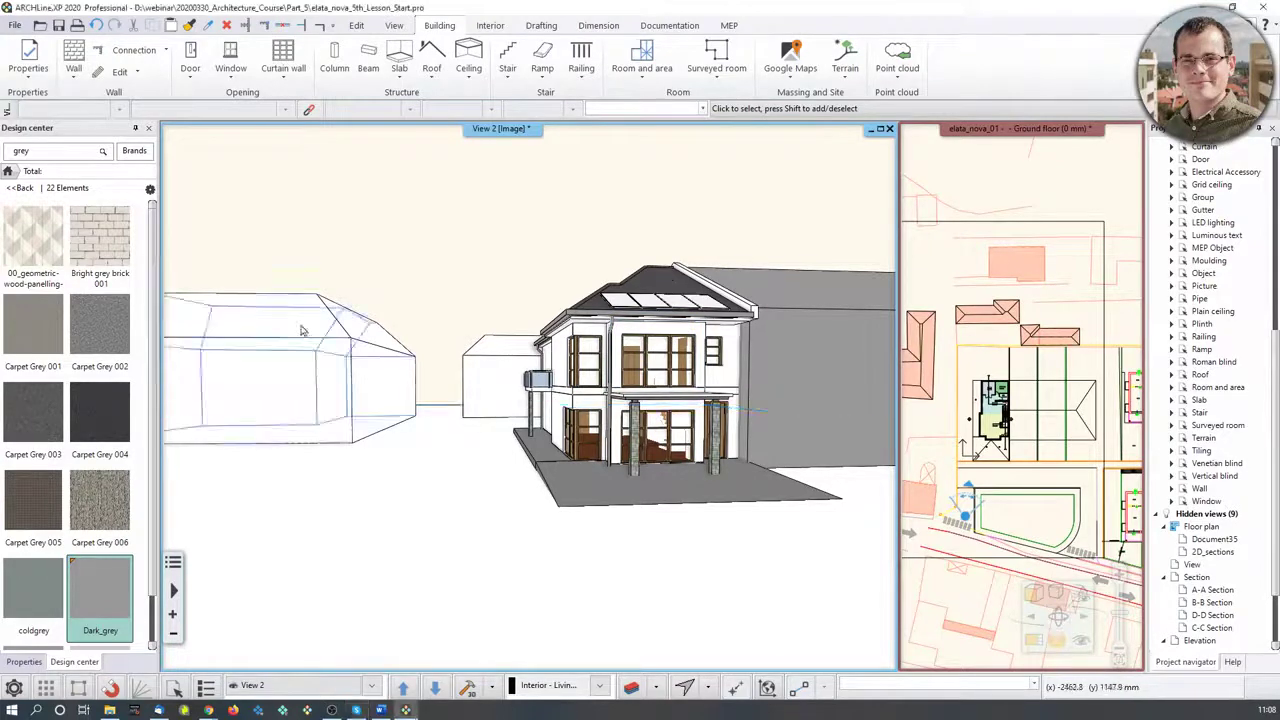
pyautogui.moveTo(507, 471); pyautogui.dragTo(553, 470, button='middle')
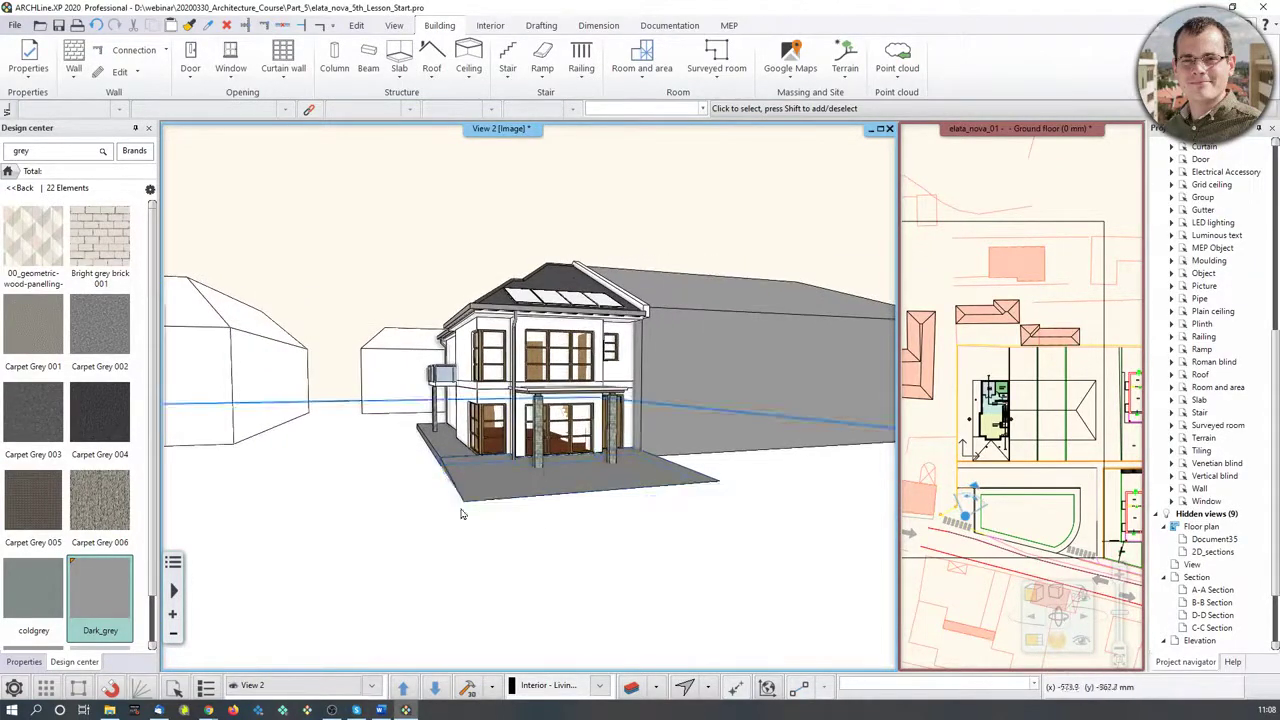
# Make the ground floor plan the main window and frame the house plot with its boundary lines
pyautogui.click(1028, 419)
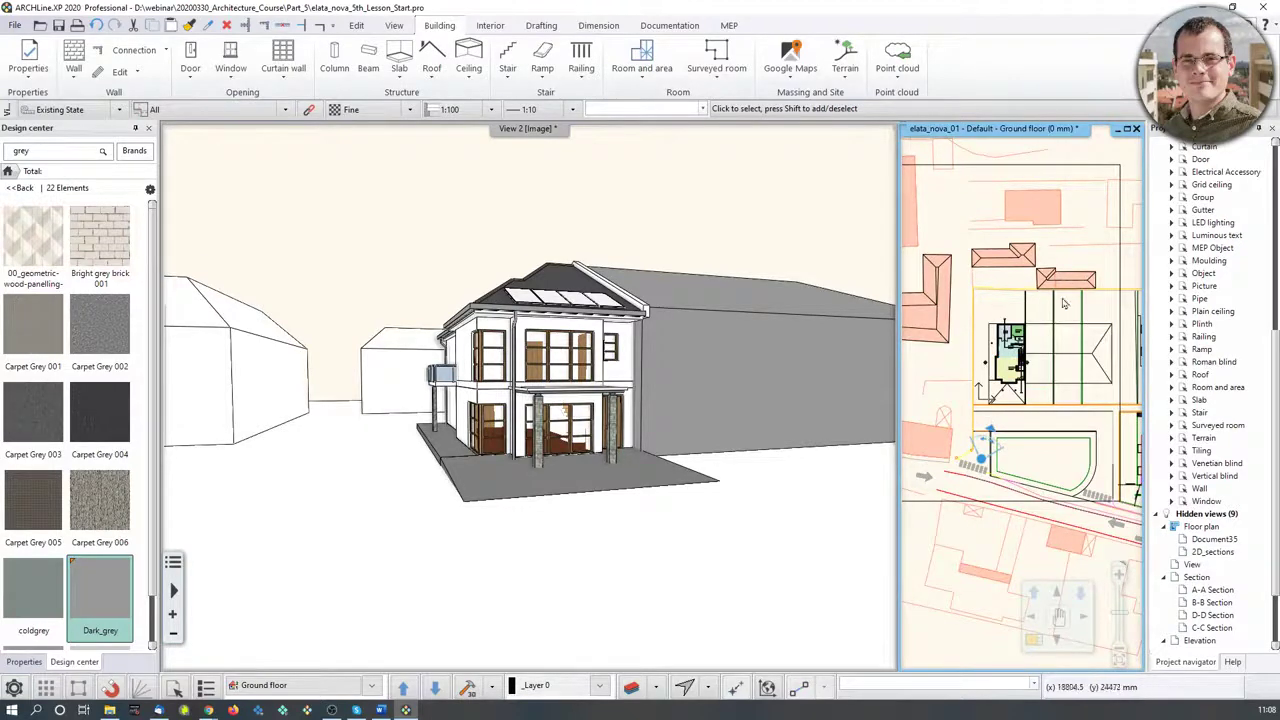
pyautogui.click(1033, 638)
pyautogui.moveTo(968, 410); pyautogui.dragTo(1033, 402)
pyautogui.click(612, 445)
pyautogui.scroll(5, 612, 445)
pyautogui.moveTo(612, 445); pyautogui.dragTo(606, 372, button='middle')
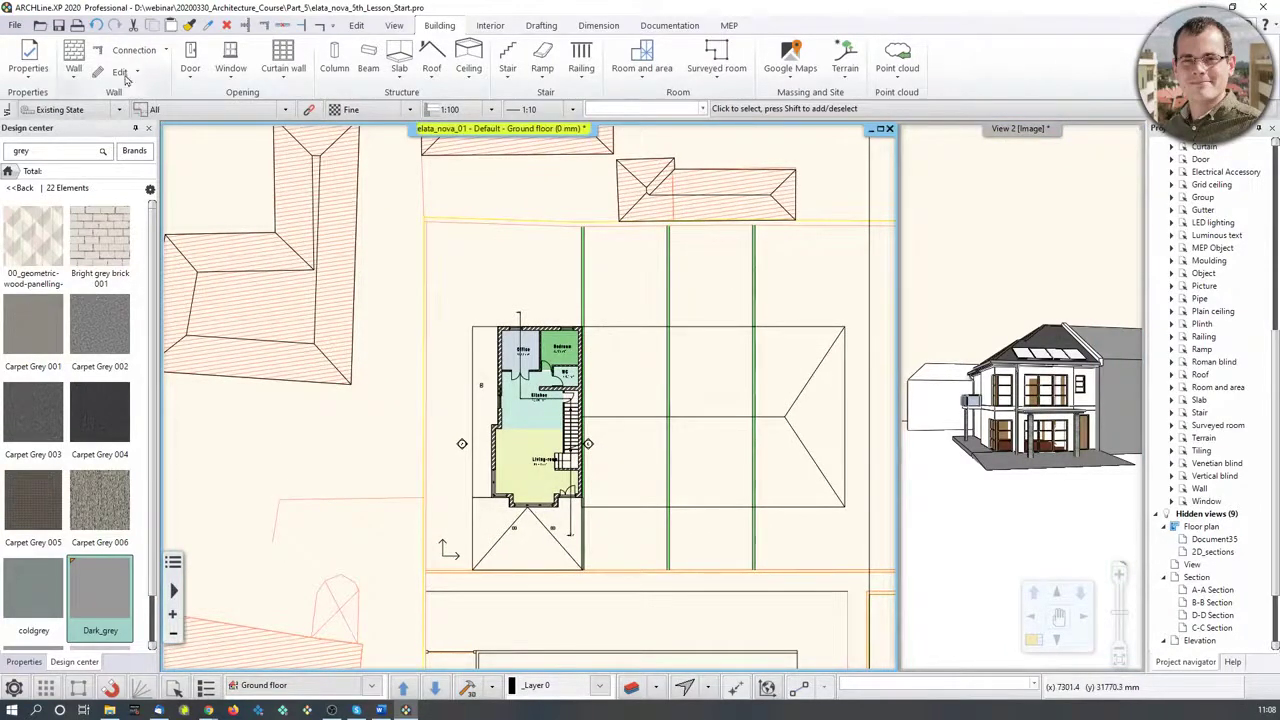
# Open the wall properties and set a total thickness of 200 mm and an unconnected height of 1200 mm
pyautogui.rightClick(77, 55)
pyautogui.click(112, 67)
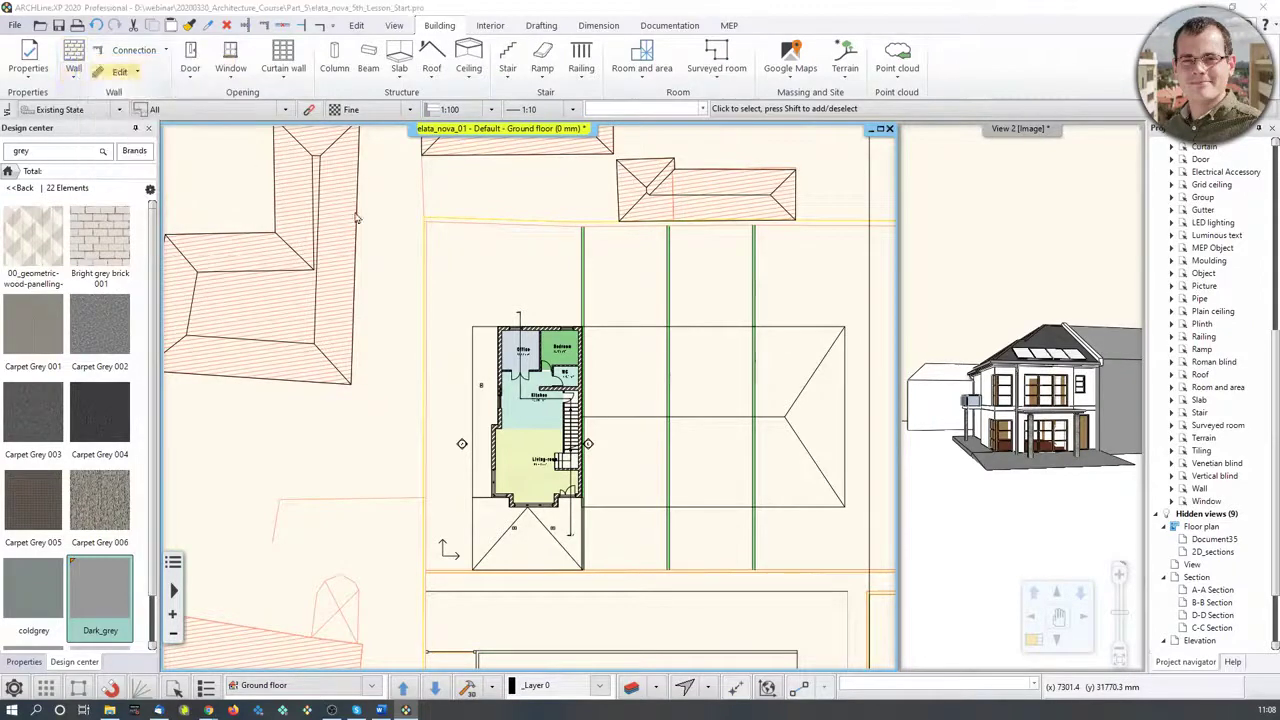
pyautogui.moveTo(560, 154); pyautogui.dragTo(713, 177)
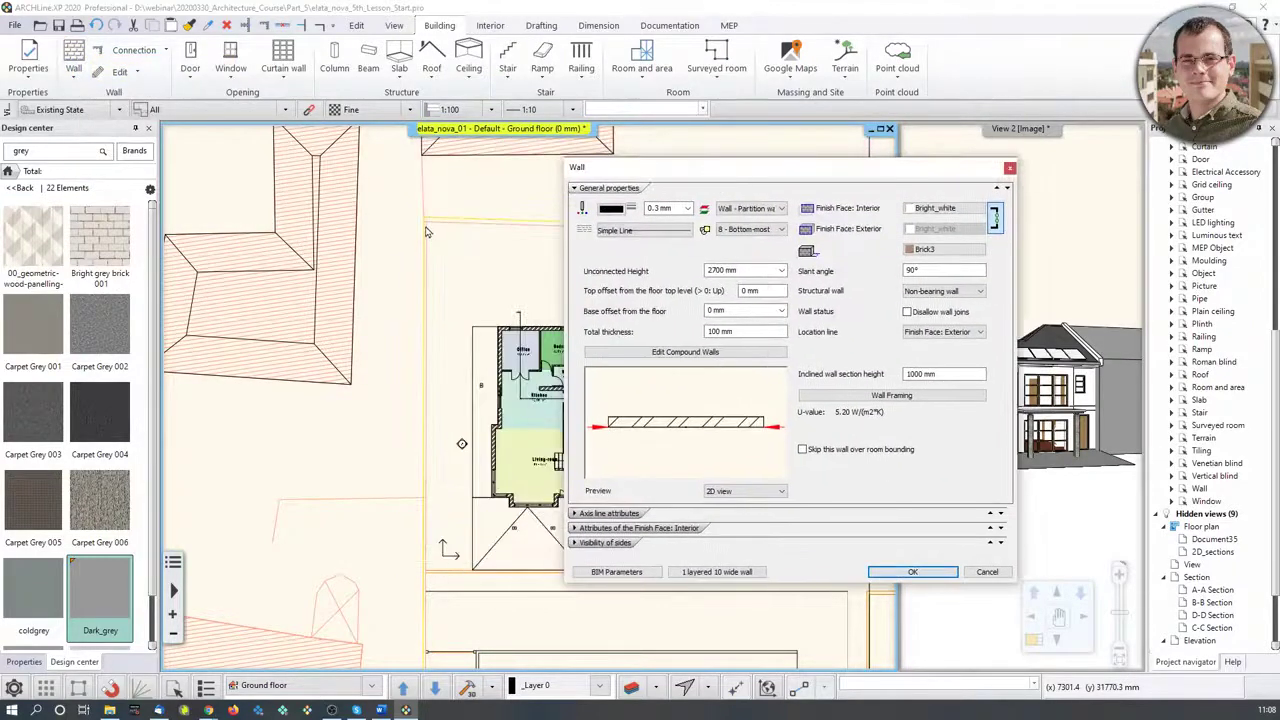
pyautogui.click(714, 331)
pyautogui.moveTo(743, 268); pyautogui.dragTo(712, 271)
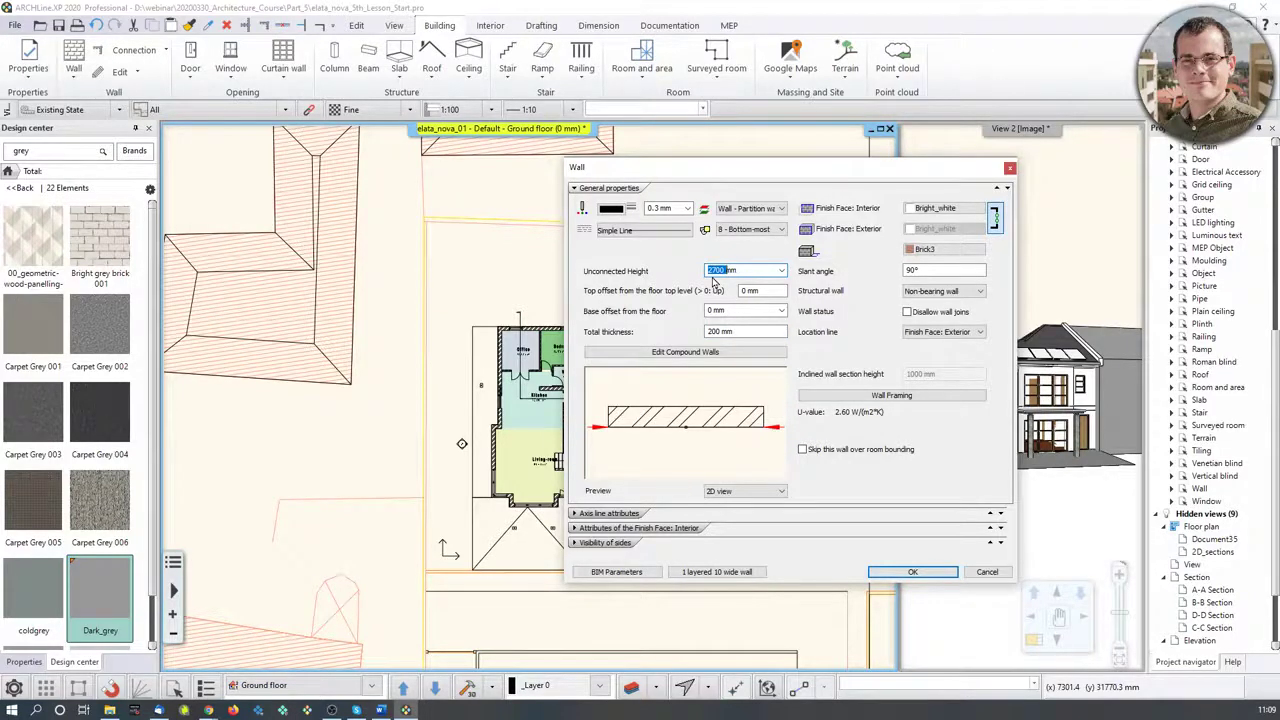
pyautogui.write('1')
# Set the wall's base offset from the floor to -450 mm, choose its core material and apply the wall properties
pyautogui.moveTo(738, 310); pyautogui.dragTo(706, 311)
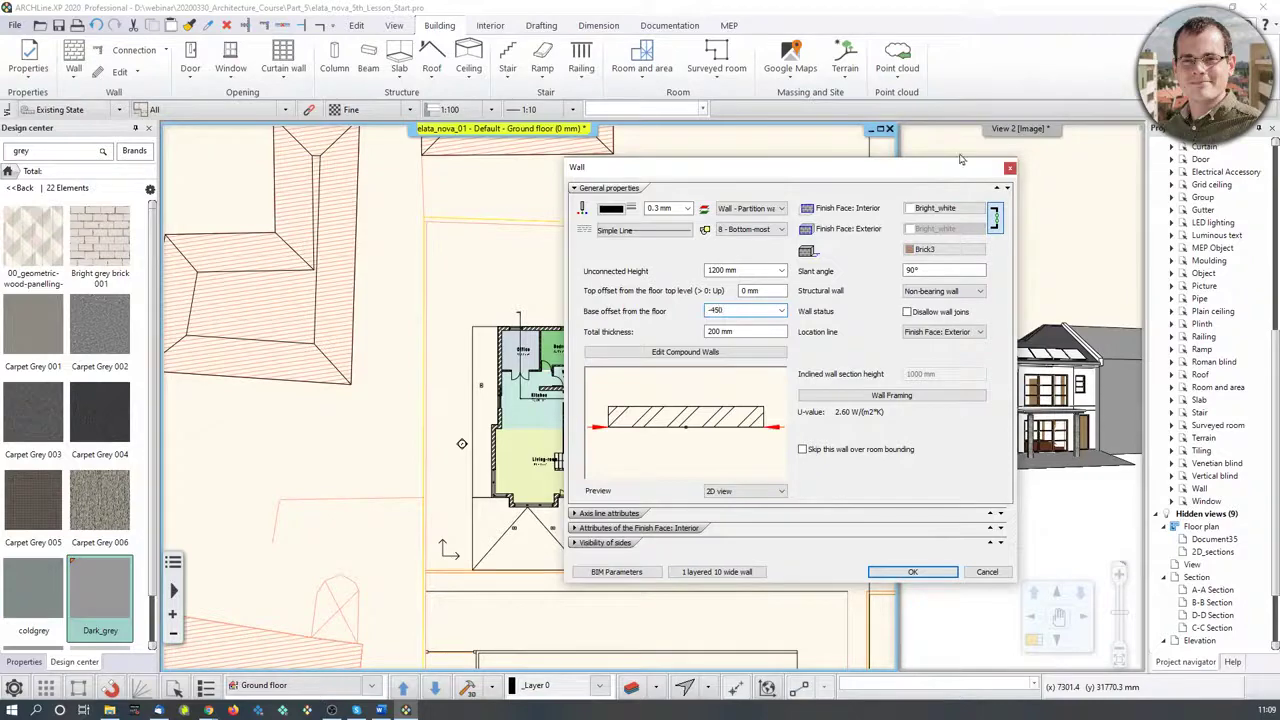
pyautogui.click(924, 249)
pyautogui.click(719, 332)
pyautogui.click(862, 501)
pyautogui.click(912, 571)
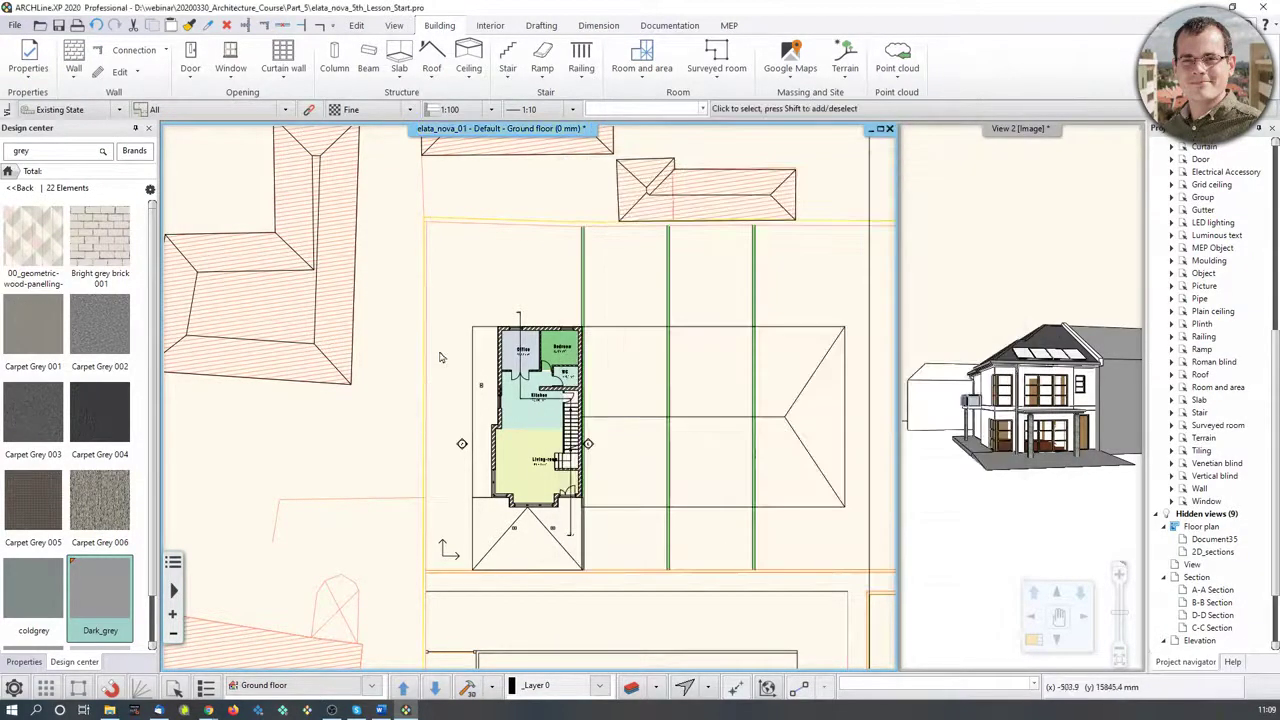
# Start a fence wall at the plot's rear corner beside the neighbouring building and switch its reference line to the right side
pyautogui.scroll(3, 493, 296)
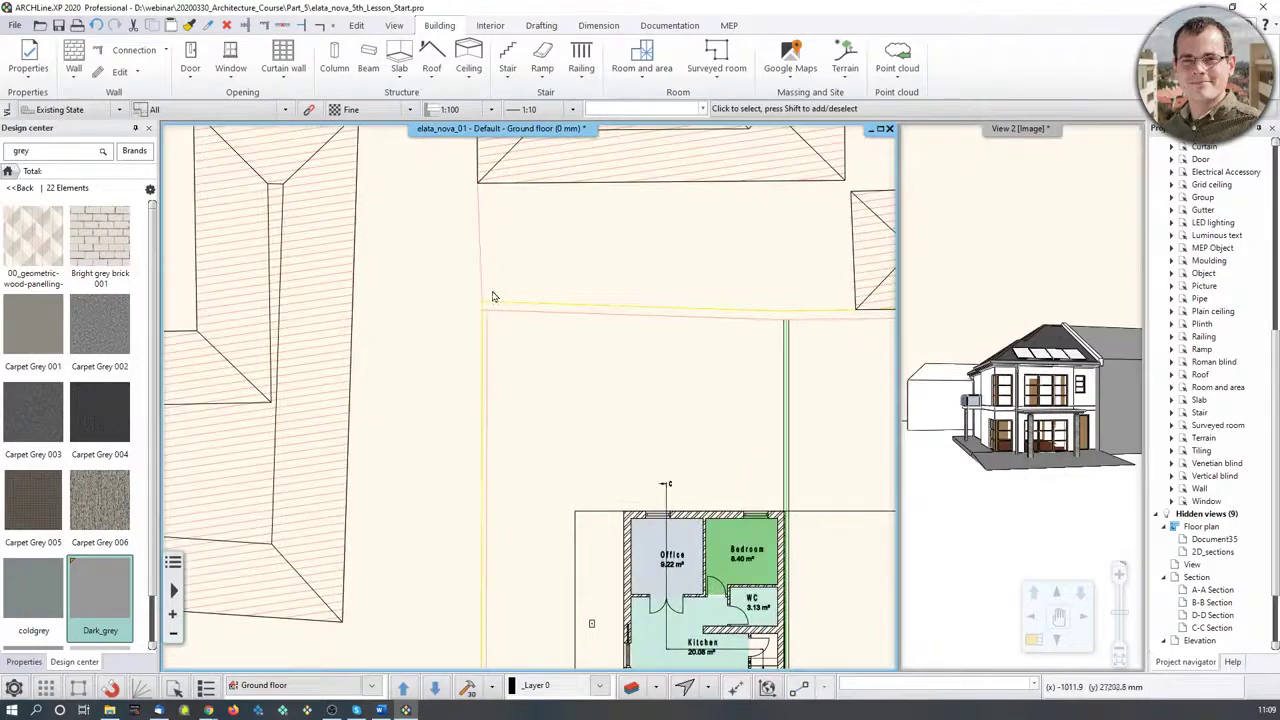
pyautogui.click(75, 70)
pyautogui.click(100, 100)
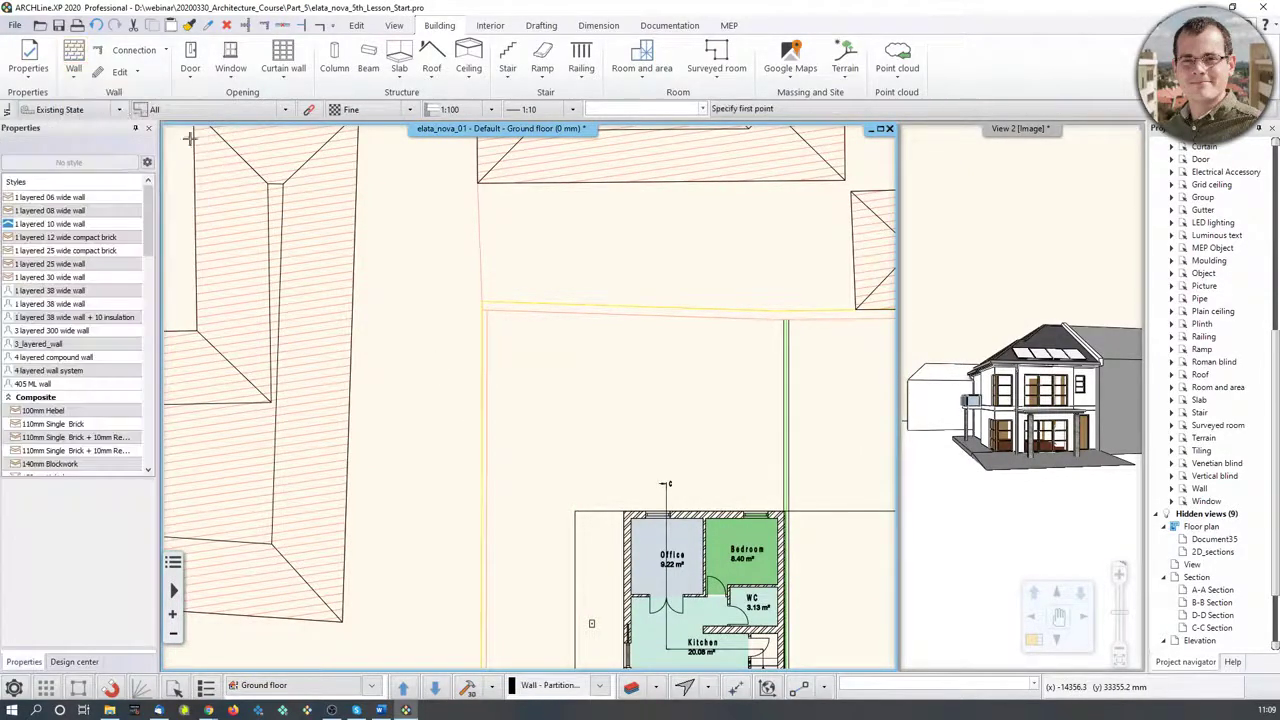
pyautogui.scroll(1, 630, 414)
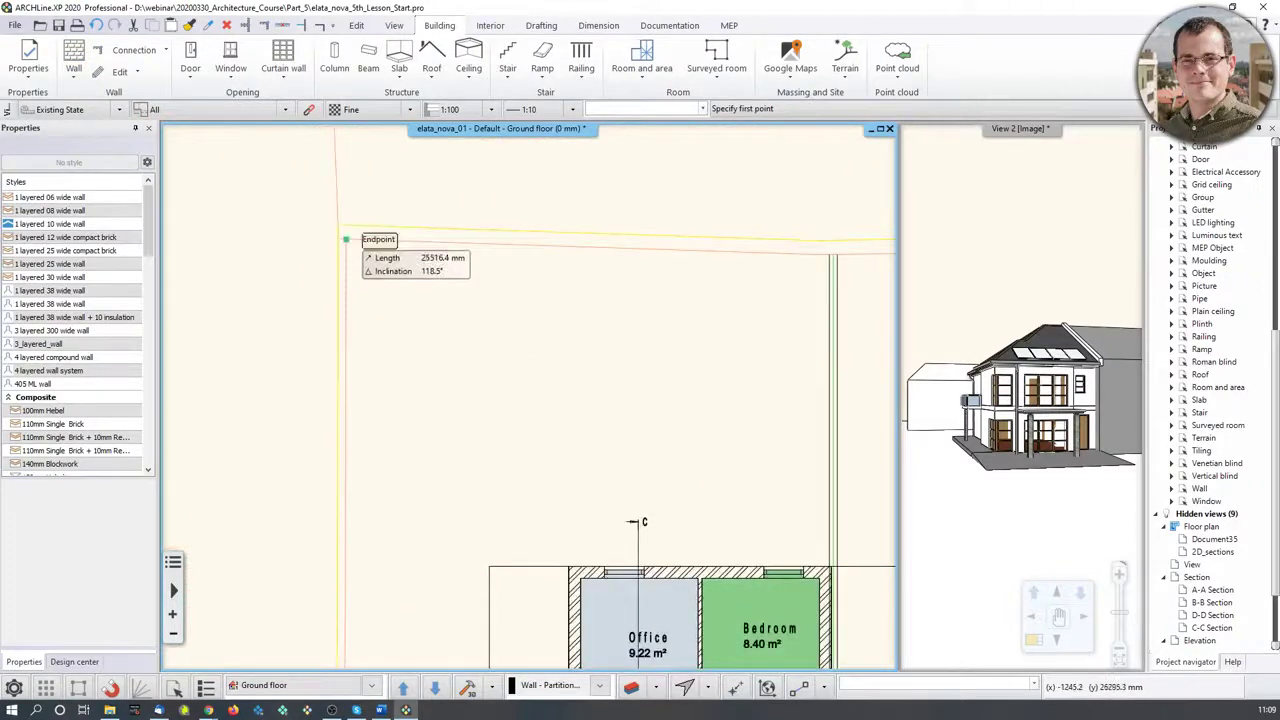
pyautogui.click(345, 241)
pyautogui.moveTo(351, 349); pyautogui.dragTo(446, 327, button='middle')
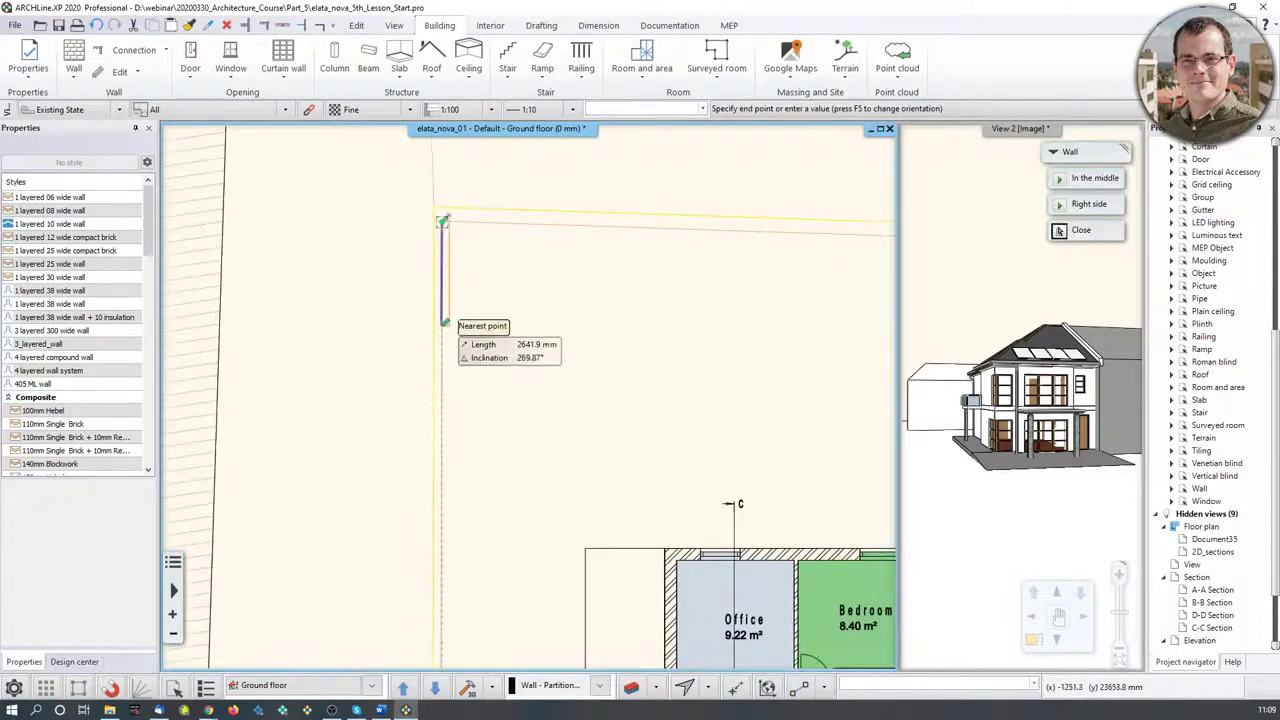
pyautogui.scroll(3, 446, 327)
pyautogui.moveTo(535, 383); pyautogui.dragTo(566, 560, button='middle')
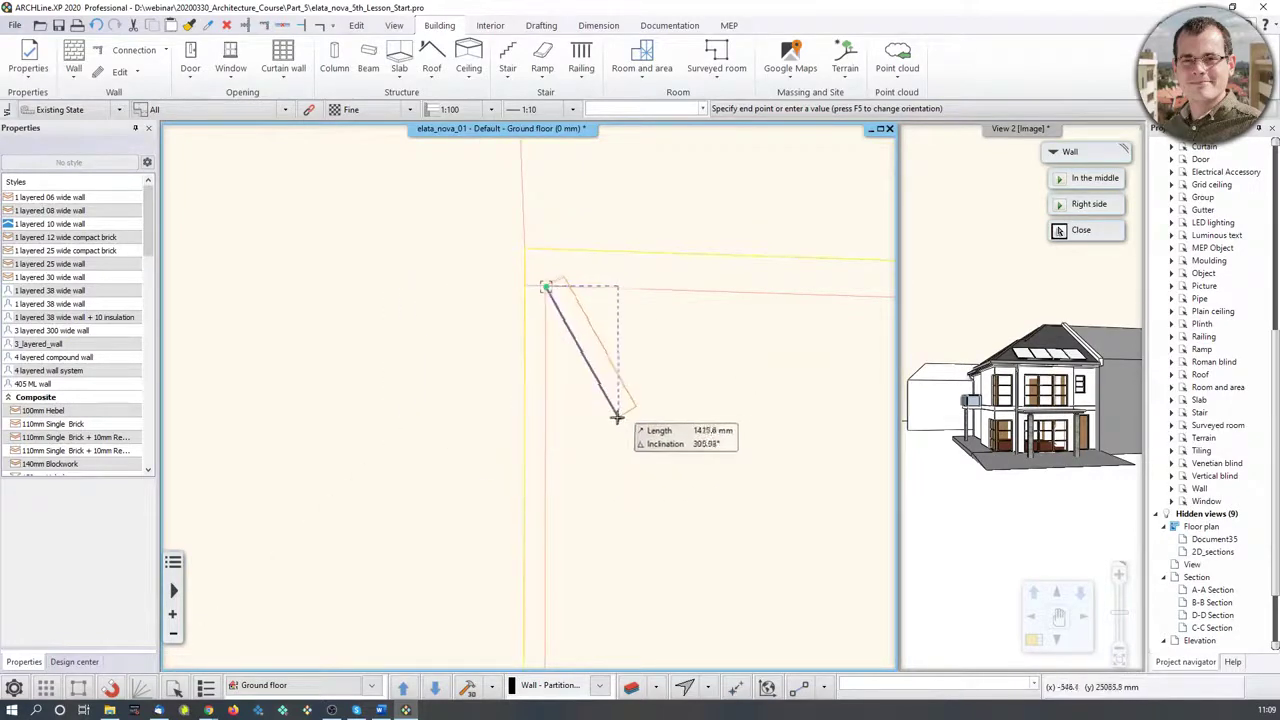
pyautogui.press('F5')
pyautogui.press('F5')
# Run the fence wall along the side boundary to the plot's front corner, and continue along the front boundary to the terrace edge
pyautogui.scroll(-3, 543, 408)
pyautogui.moveTo(538, 580); pyautogui.dragTo(591, 350, button='middle')
pyautogui.scroll(-3, 595, 553)
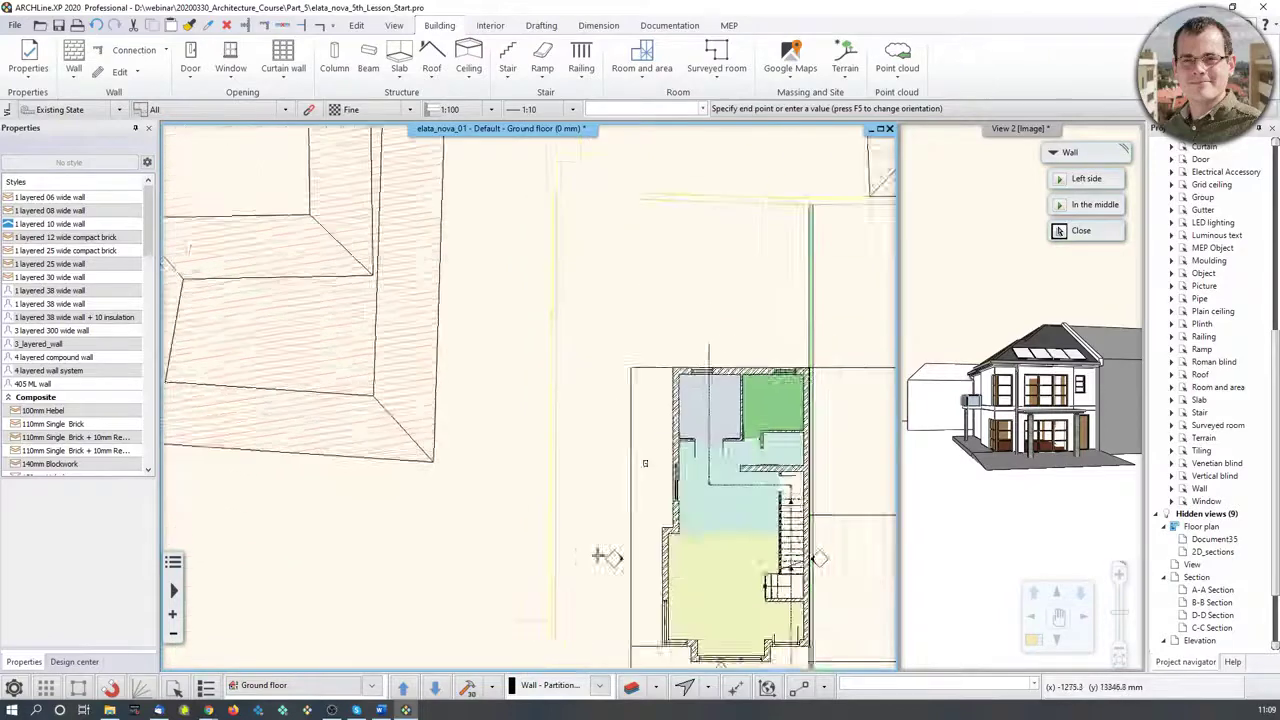
pyautogui.moveTo(594, 556); pyautogui.dragTo(576, 197, button='middle')
pyautogui.scroll(5, 520, 352)
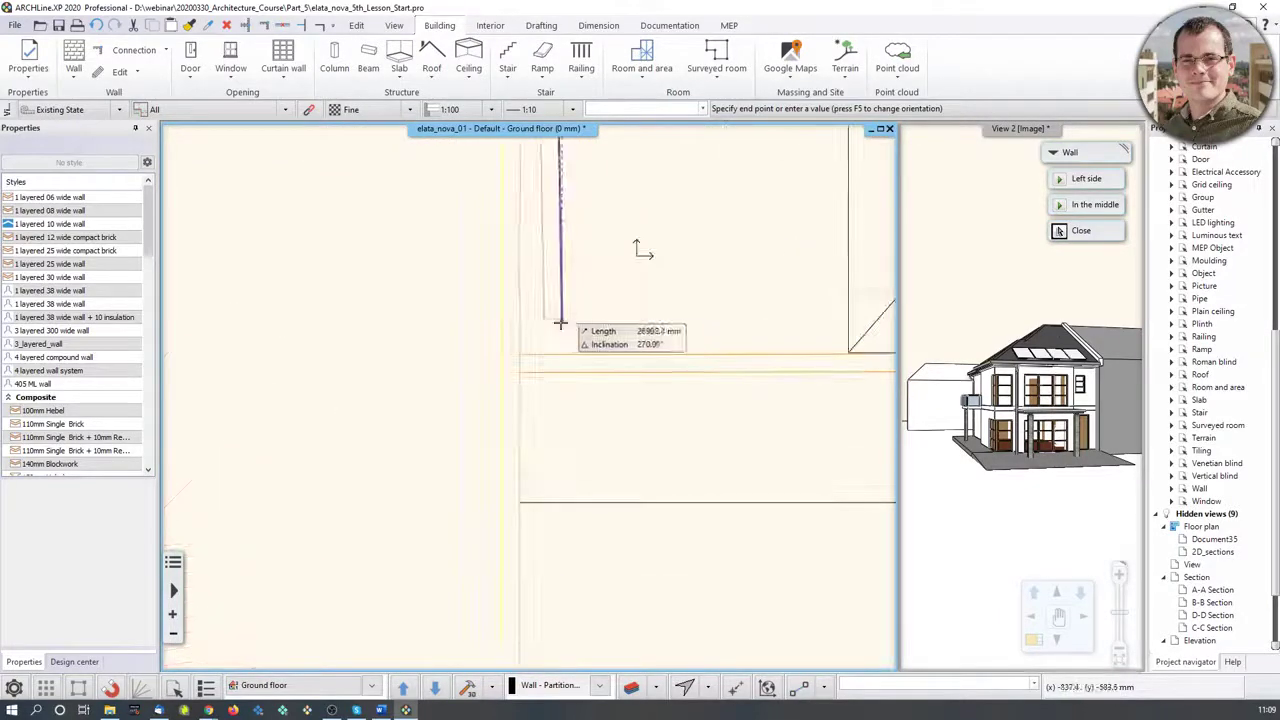
pyautogui.scroll(3, 643, 251)
pyautogui.click(520, 354)
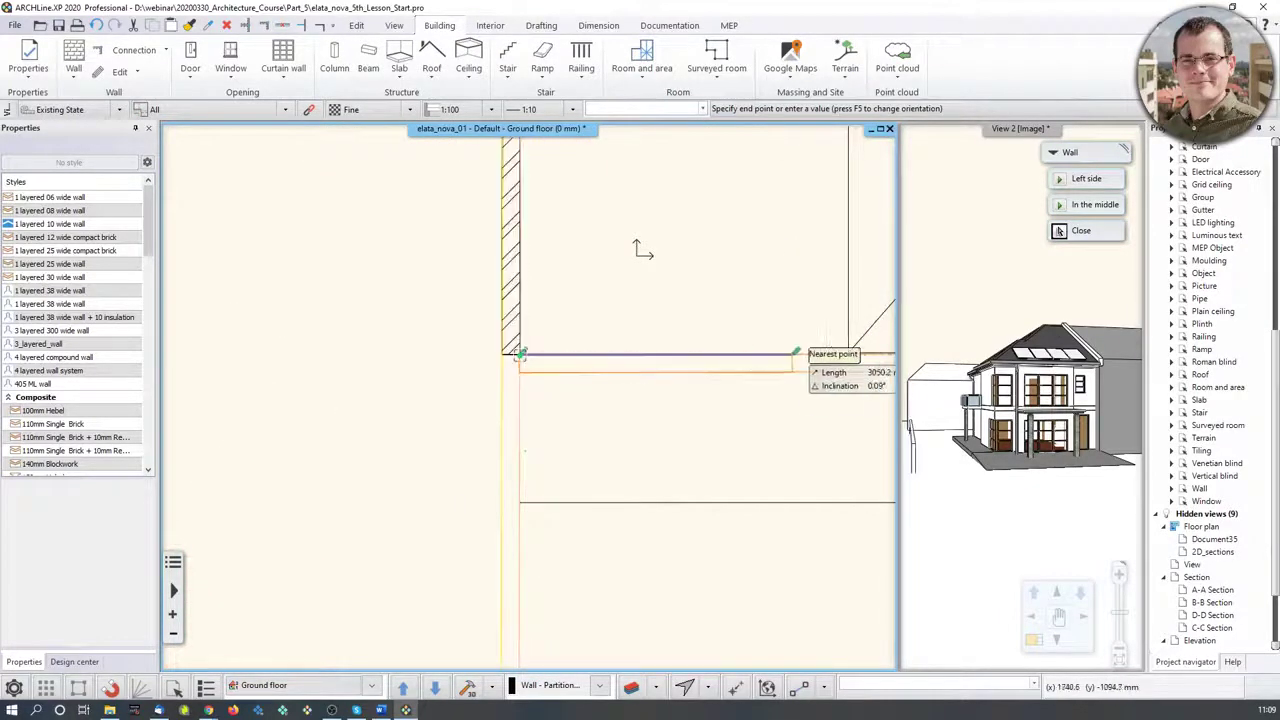
pyautogui.click(848, 354)
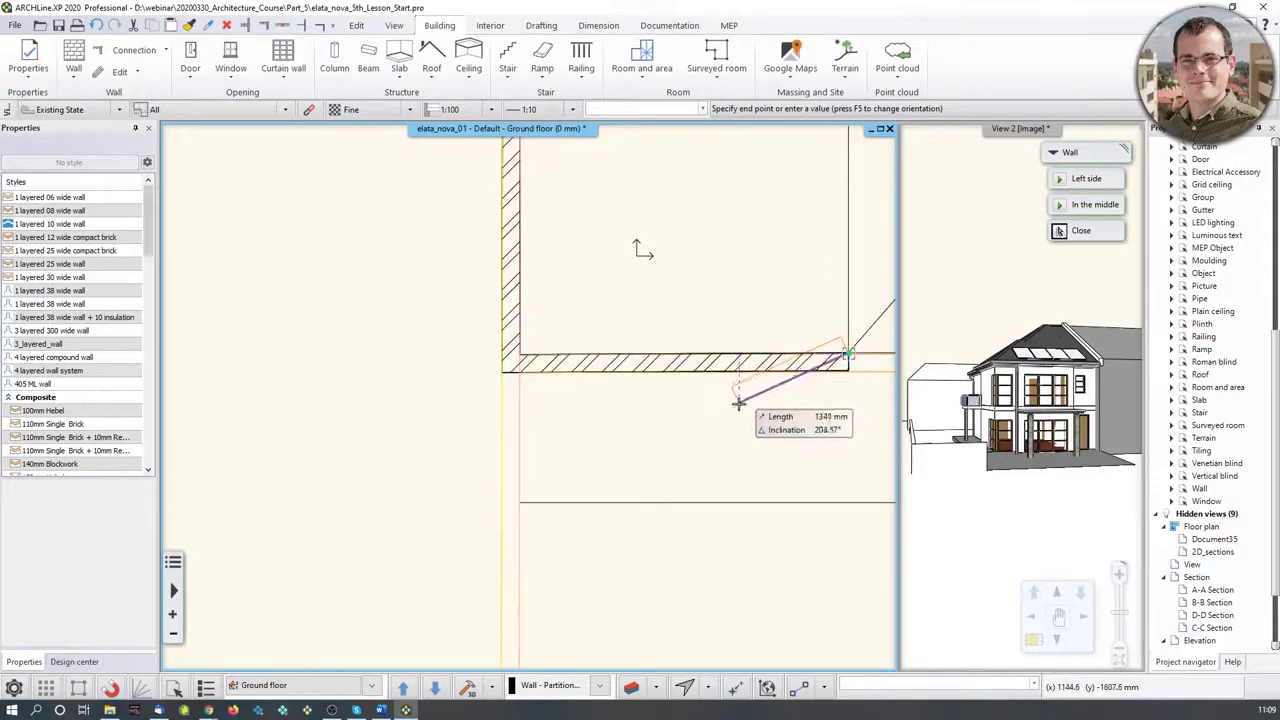
pyautogui.press('Escape')
# Draw a centre-aligned fence wall about 5670 mm long from the house corner by the entrance door to the front boundary
pyautogui.scroll(-5, 745, 405)
pyautogui.scroll(4, 757, 390)
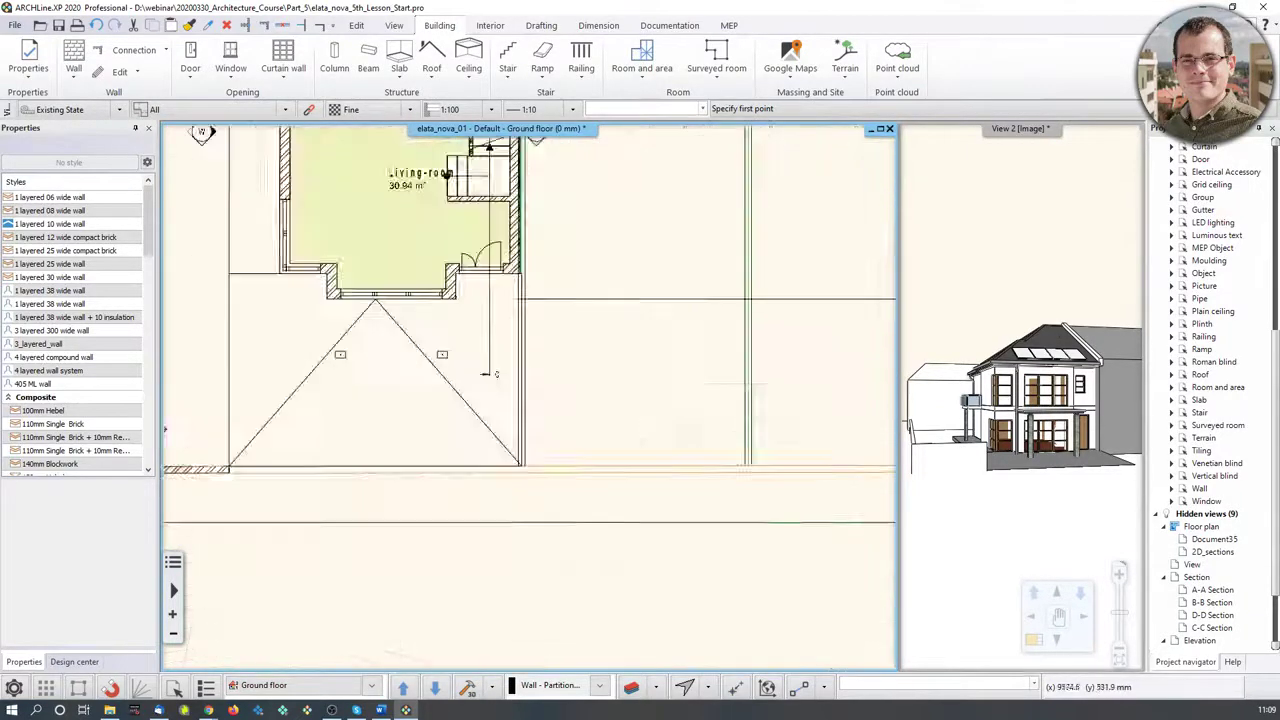
pyautogui.scroll(2, 508, 337)
pyautogui.scroll(2, 508, 337)
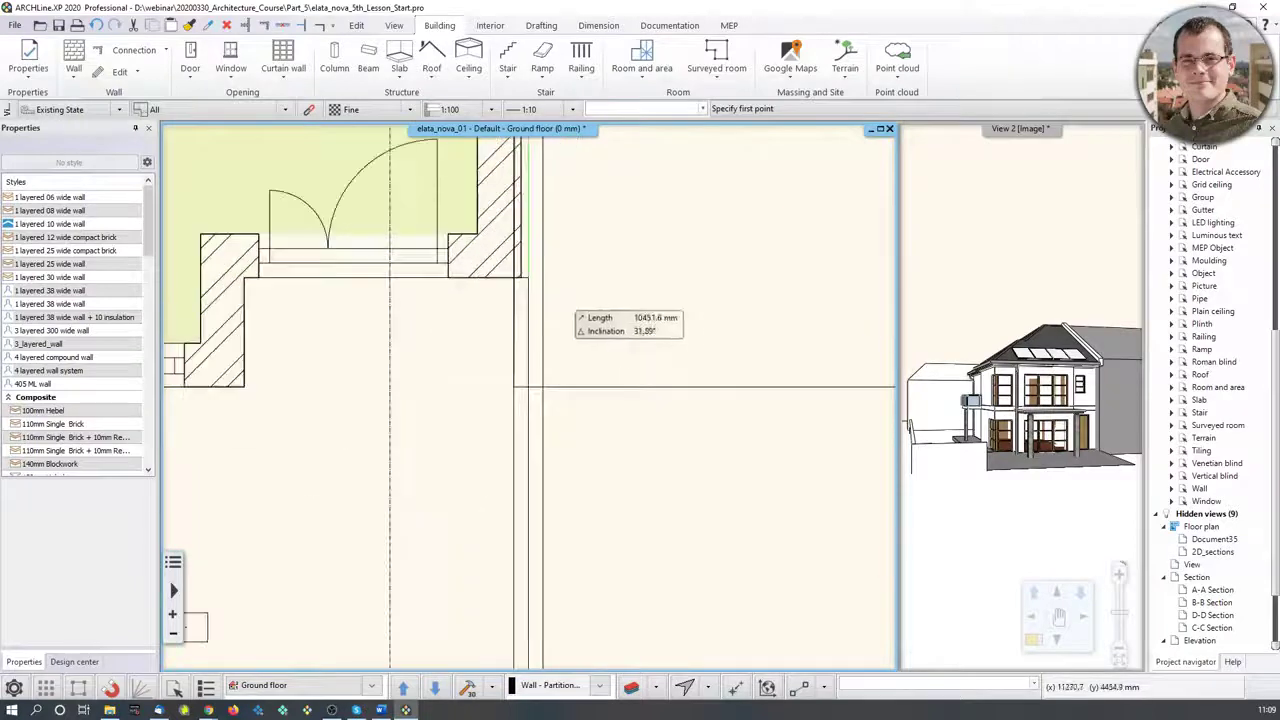
pyautogui.click(527, 278)
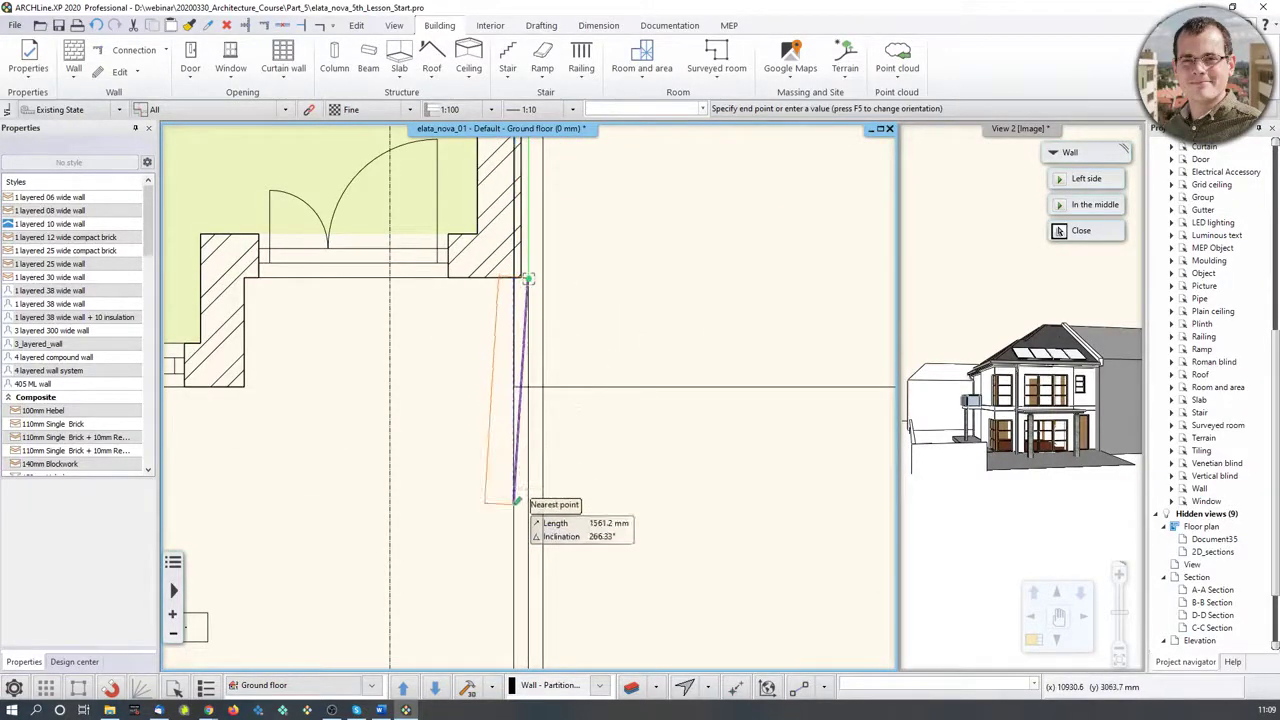
pyautogui.press('F5')
pyautogui.press('F5')
pyautogui.scroll(-3, 530, 482)
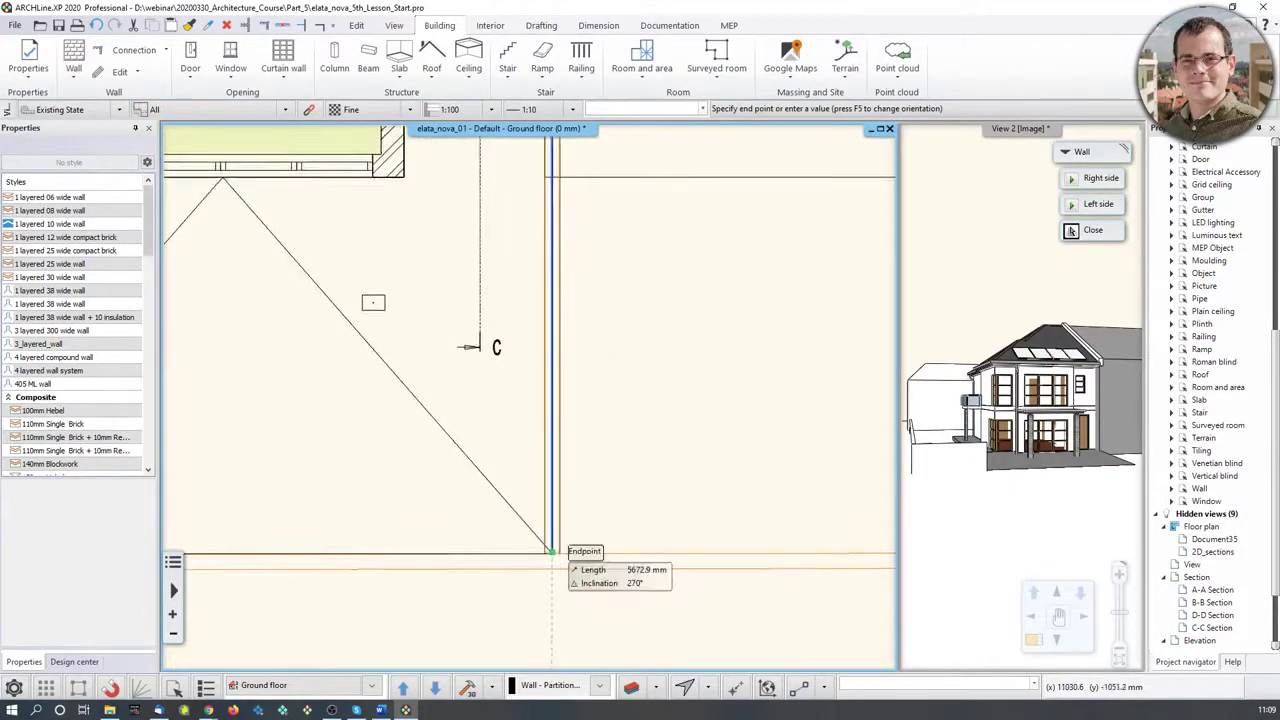
pyautogui.click(546, 551)
pyautogui.press('Escape')
# Draw a fence wall along the rear boundary from the side fence's end to the dividing line with the adjoining plot
pyautogui.scroll(-5, 540, 489)
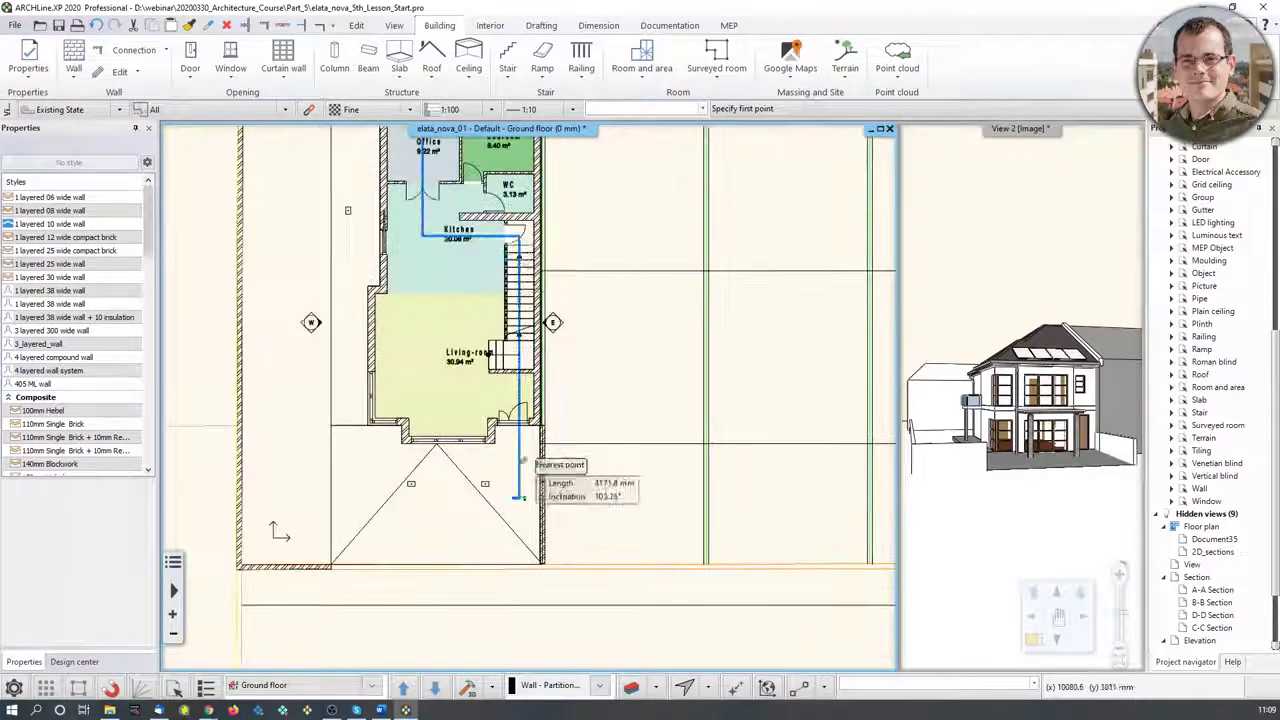
pyautogui.scroll(6, 330, 303)
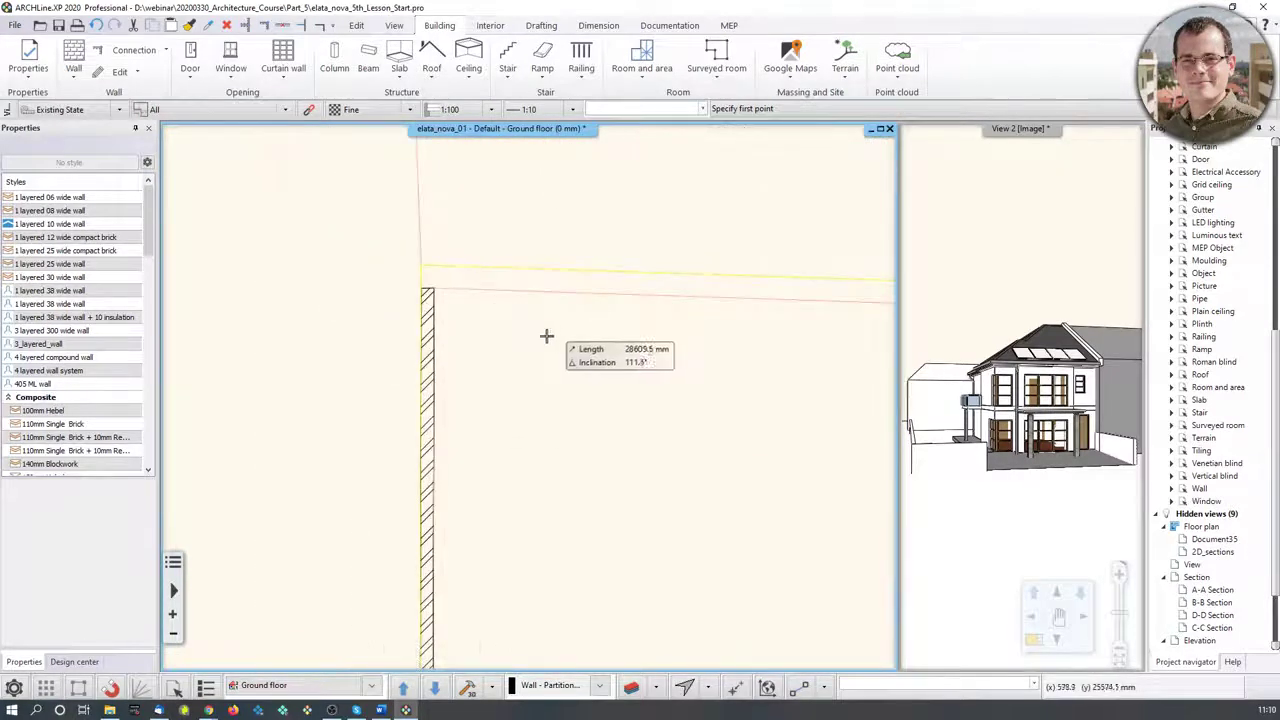
pyautogui.moveTo(551, 334); pyautogui.dragTo(337, 375, button='middle')
pyautogui.scroll(-2, 325, 373)
pyautogui.click(304, 351)
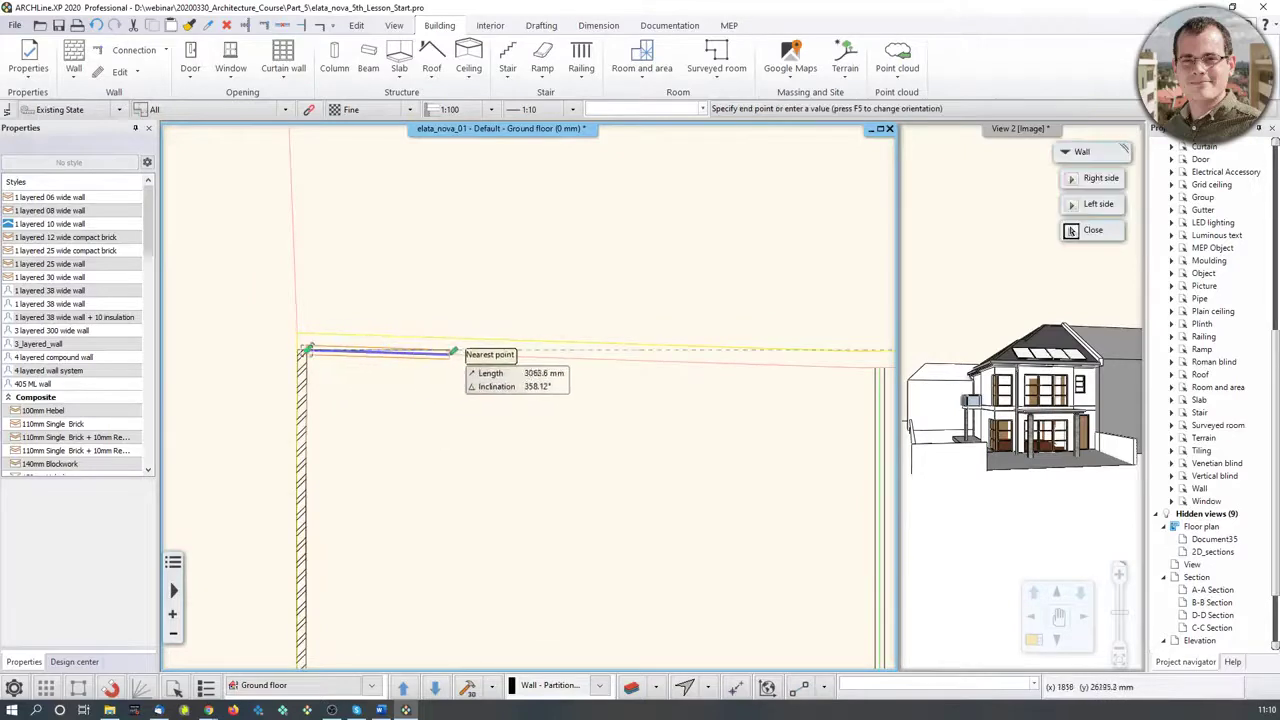
pyautogui.moveTo(643, 372); pyautogui.dragTo(358, 386, button='middle')
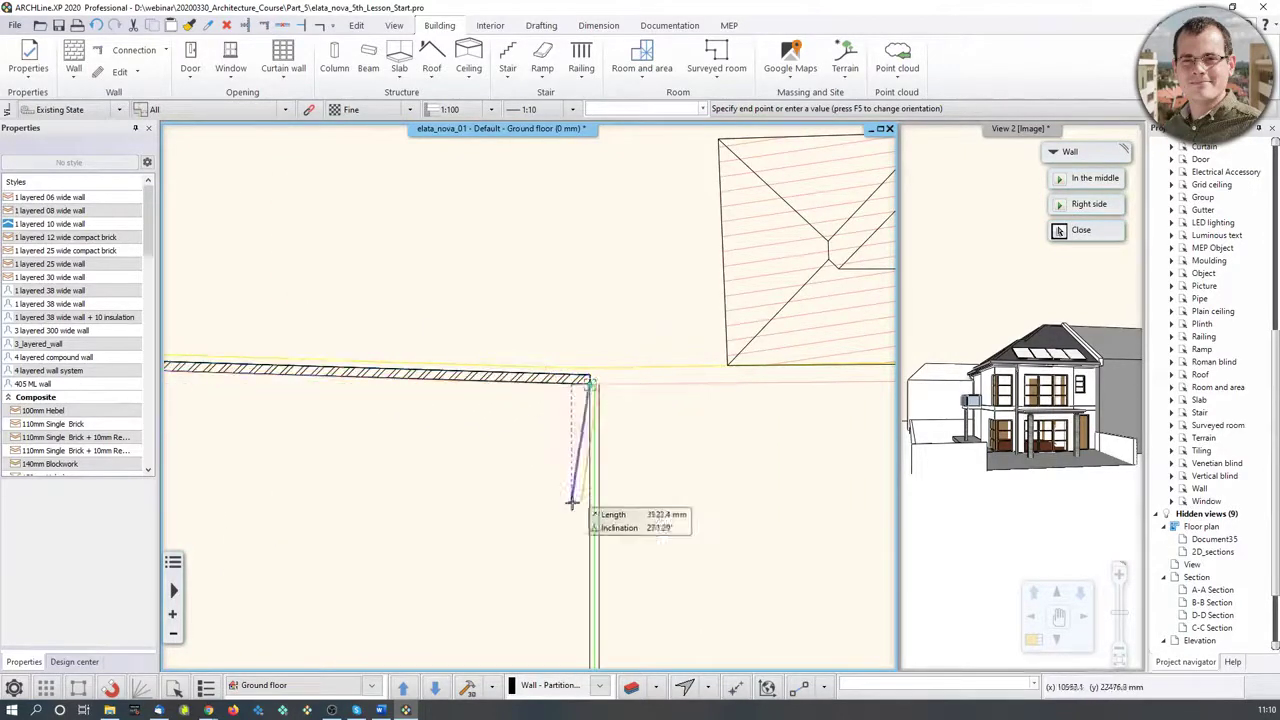
# Continue the fence with a left-side-aligned wall about 7860 mm long along the dividing line to the house's rear corner by the bedroom
pyautogui.moveTo(593, 529); pyautogui.dragTo(610, 184, button='middle')
pyautogui.scroll(5, 612, 521)
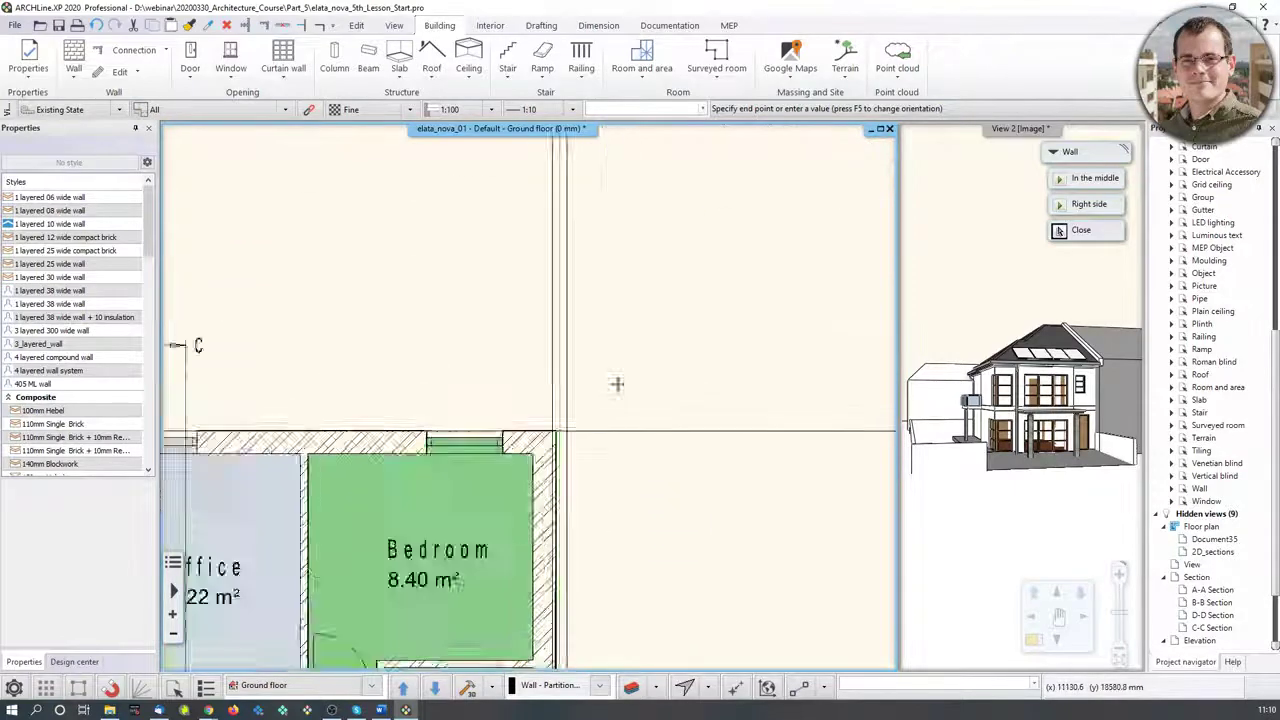
pyautogui.click(468, 464)
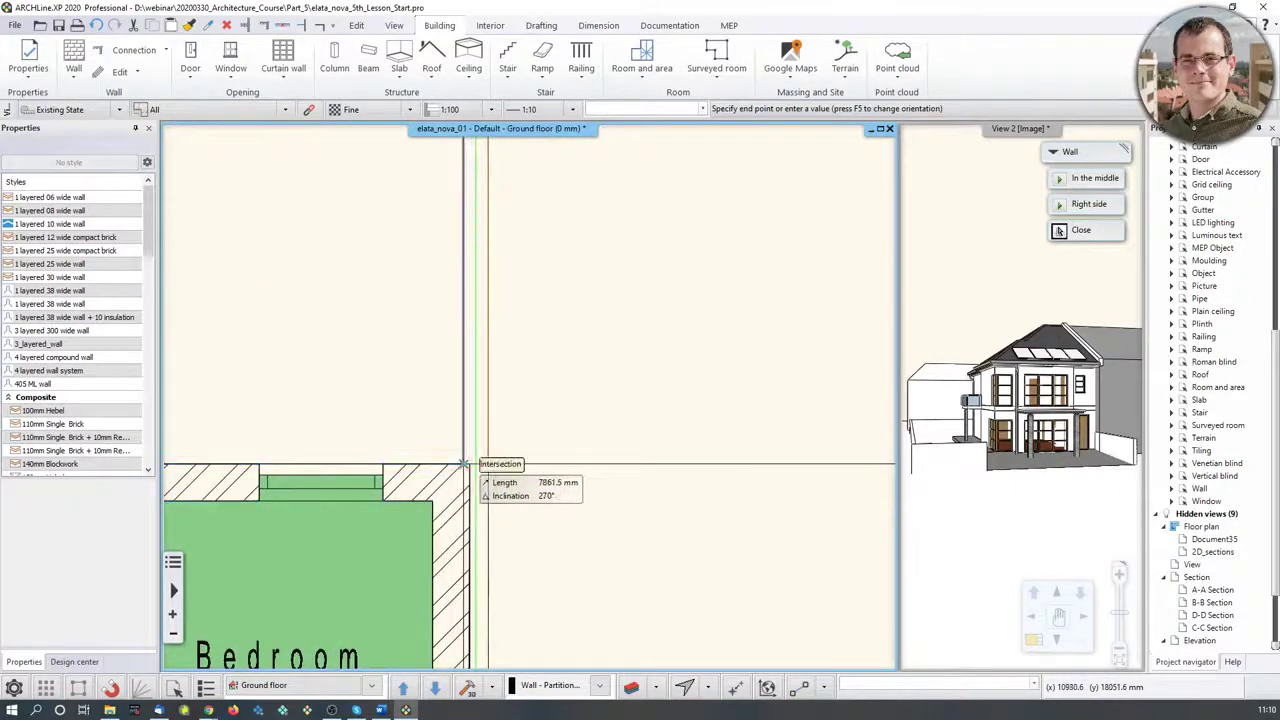
pyautogui.press('Escape')
pyautogui.press('Escape')
# Examine the new fence walls around the house in the 3D view
pyautogui.moveTo(990, 420); pyautogui.dragTo(1020, 489)
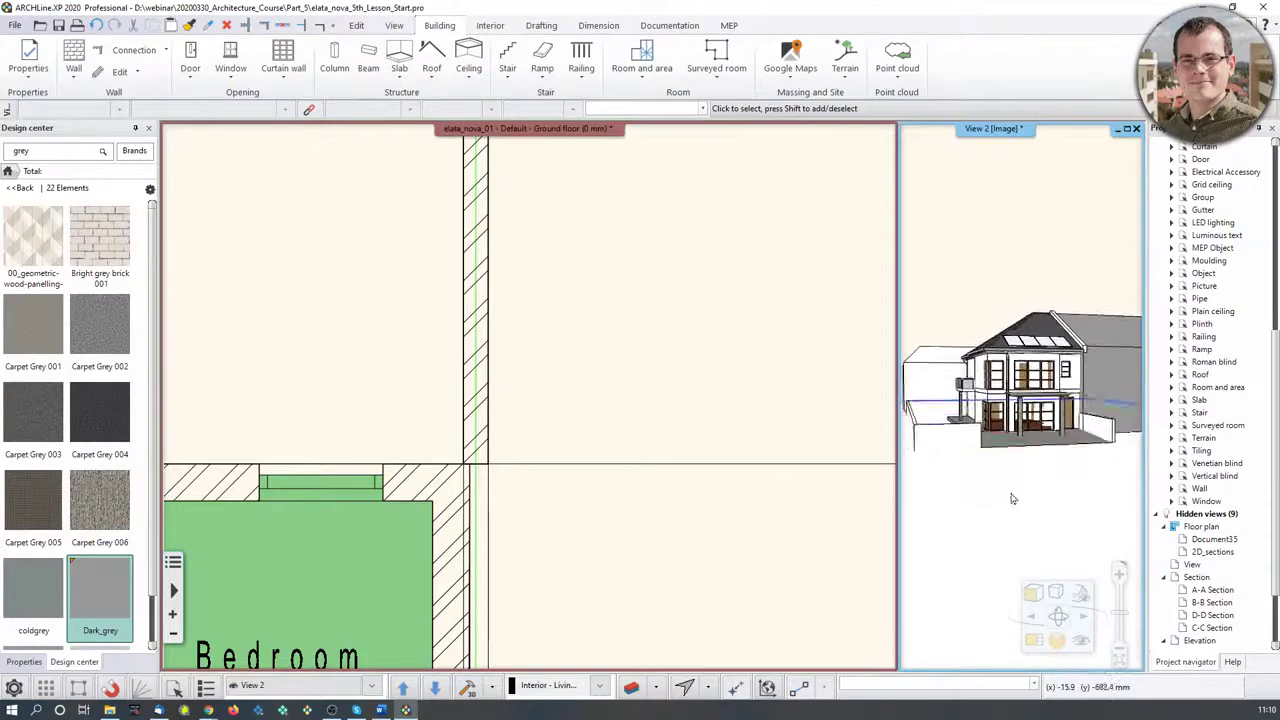
pyautogui.click(1003, 510)
pyautogui.scroll(-2, 1088, 450)
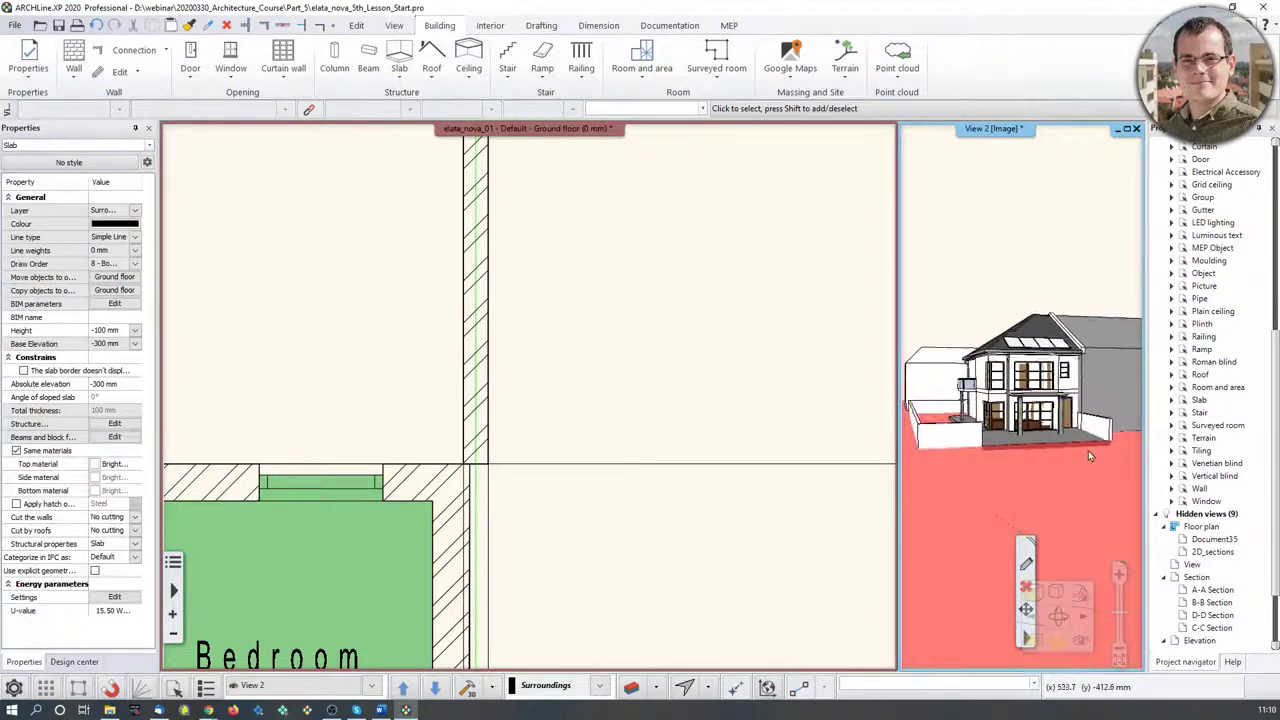
pyautogui.click(1046, 227)
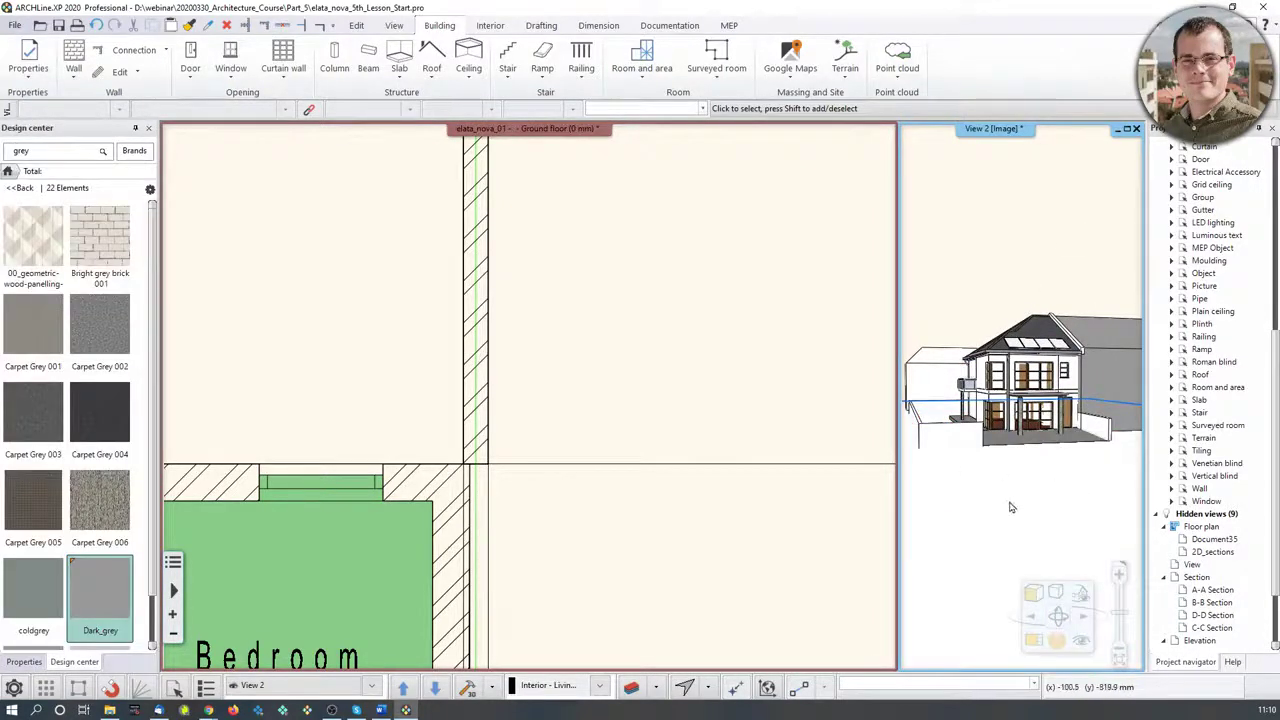
pyautogui.moveTo(978, 453)
pyautogui.mouseDown(button='middle')
pyautogui.moveTo(1048, 443)
pyautogui.moveTo(953, 449)
pyautogui.mouseUp(button='middle')
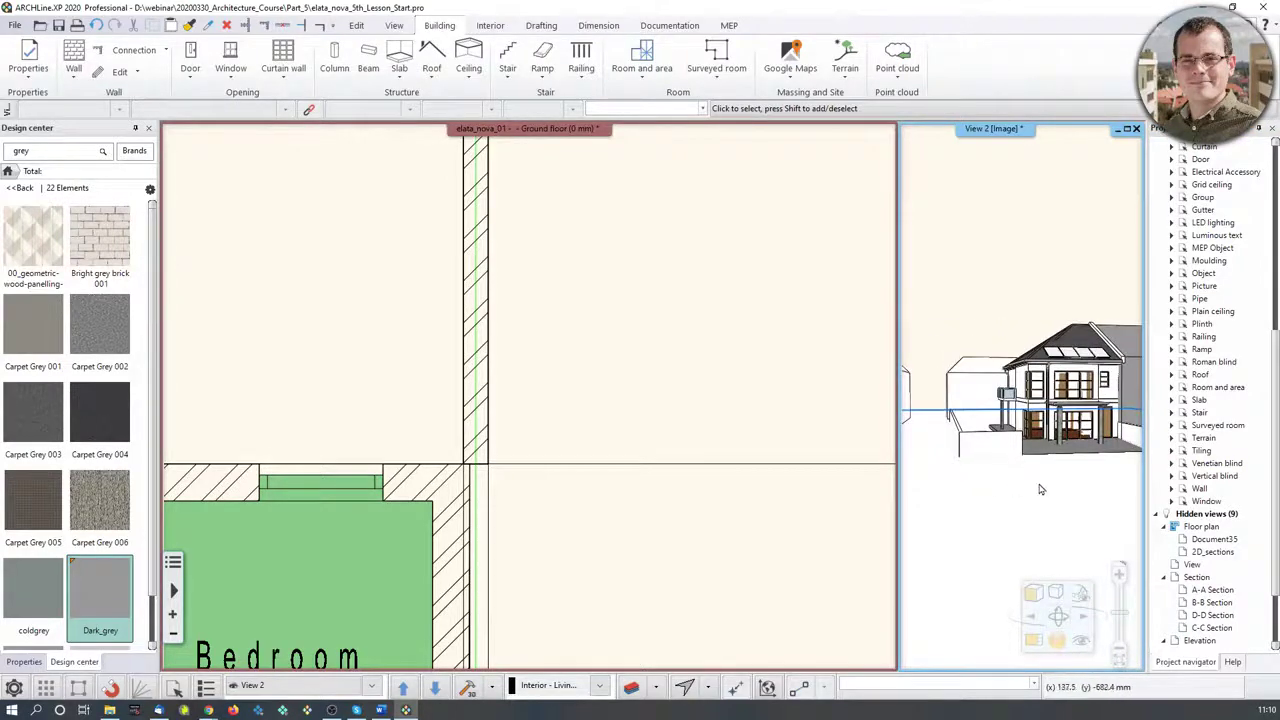
# Open the slab properties, choose Concrete3 as the top material and use the same material on all slab faces
pyautogui.scroll(-6, 594, 391)
pyautogui.moveTo(548, 580); pyautogui.dragTo(552, 500, button='middle')
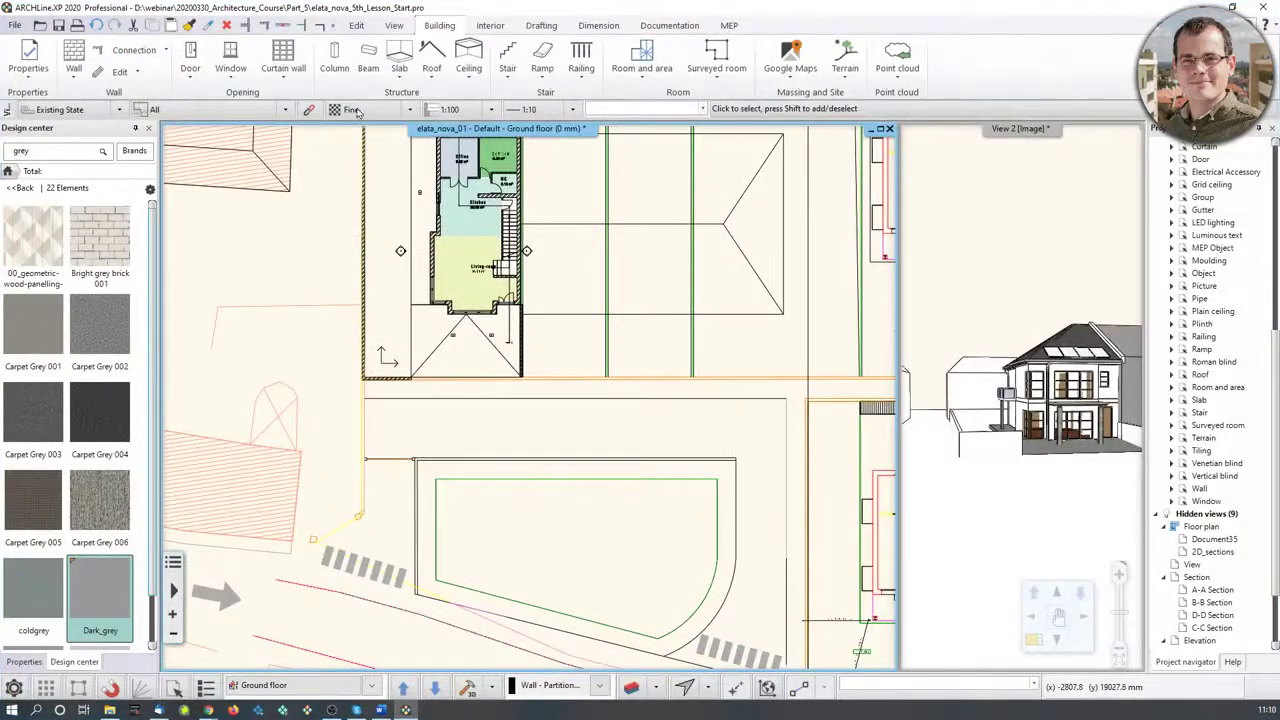
pyautogui.click(400, 75)
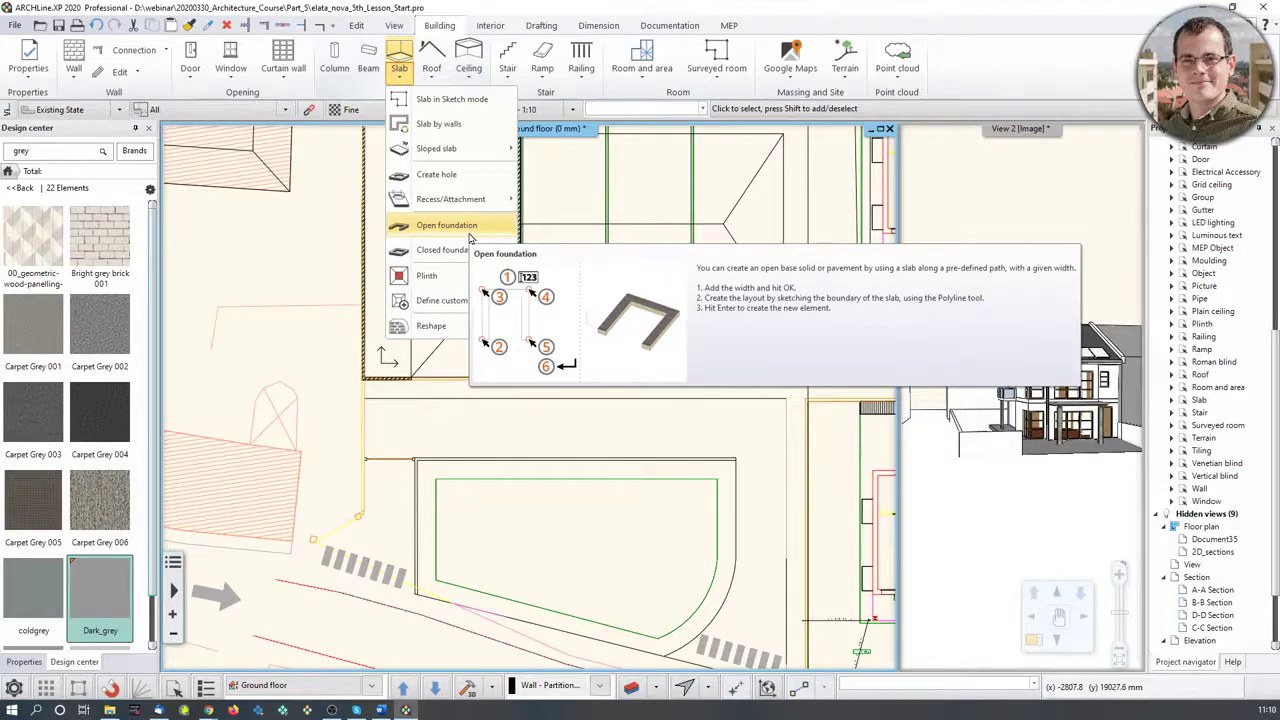
pyautogui.rightClick(400, 46)
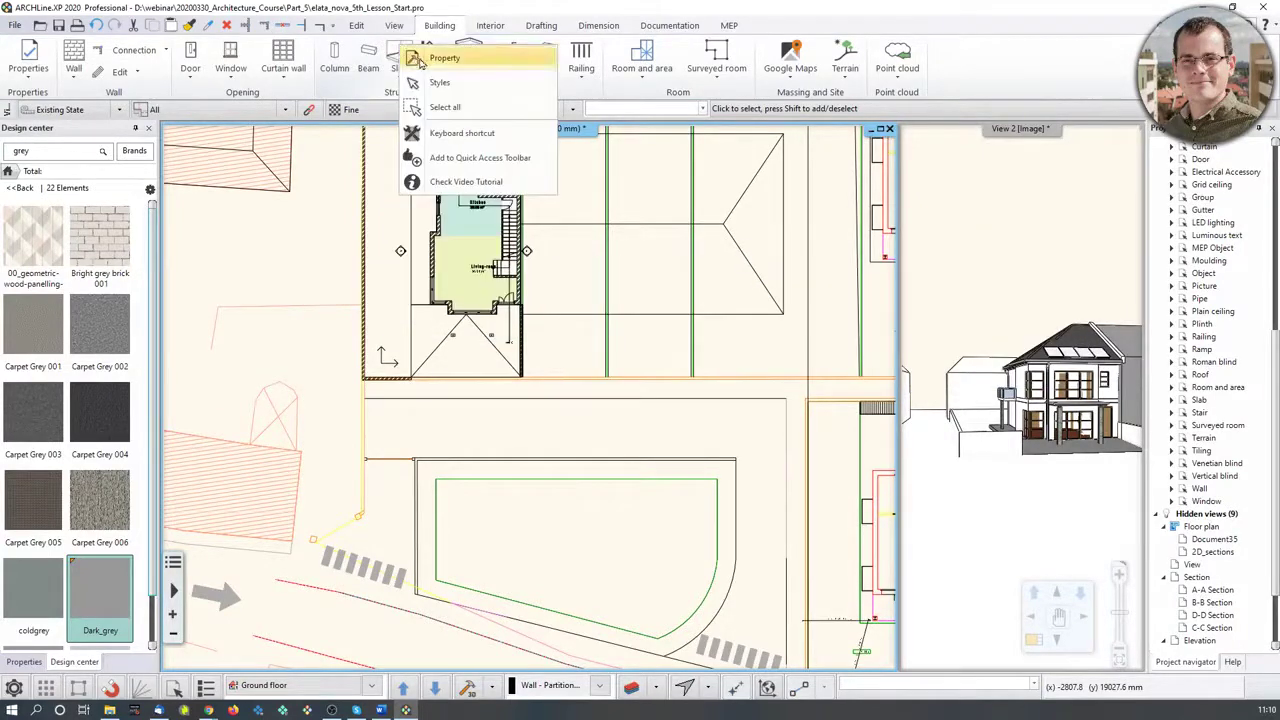
pyautogui.click(421, 57)
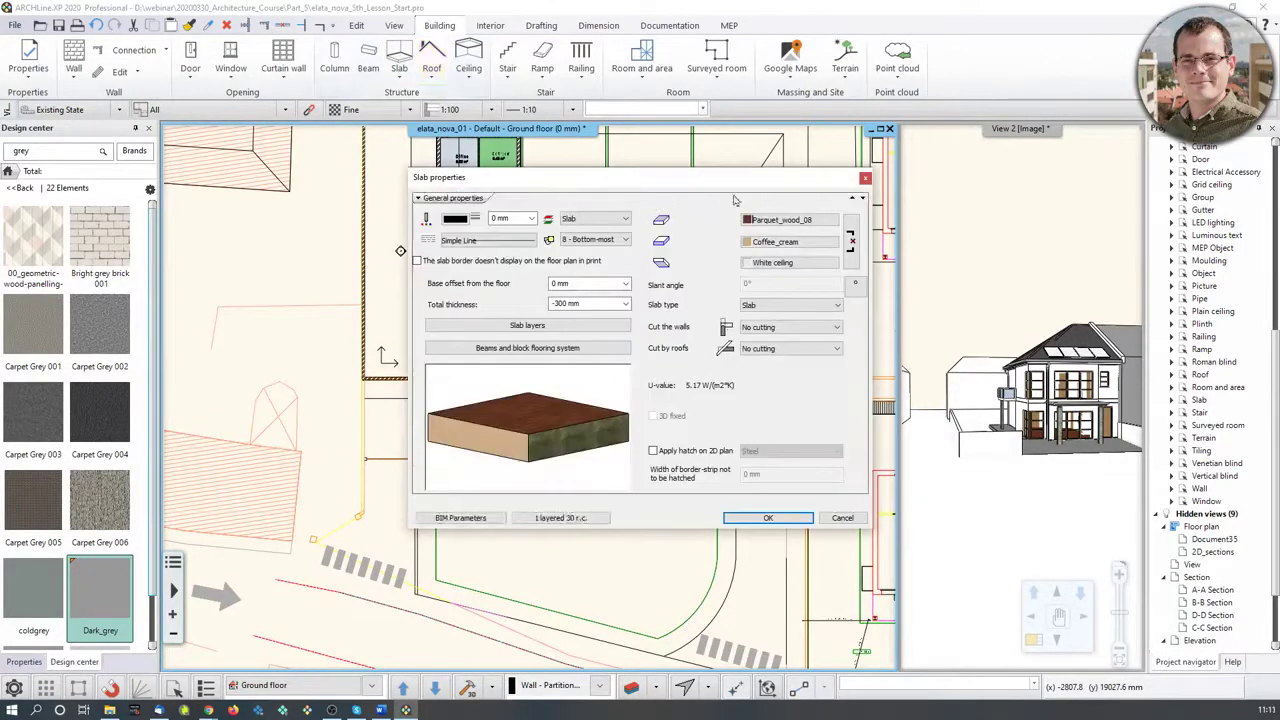
pyautogui.click(778, 220)
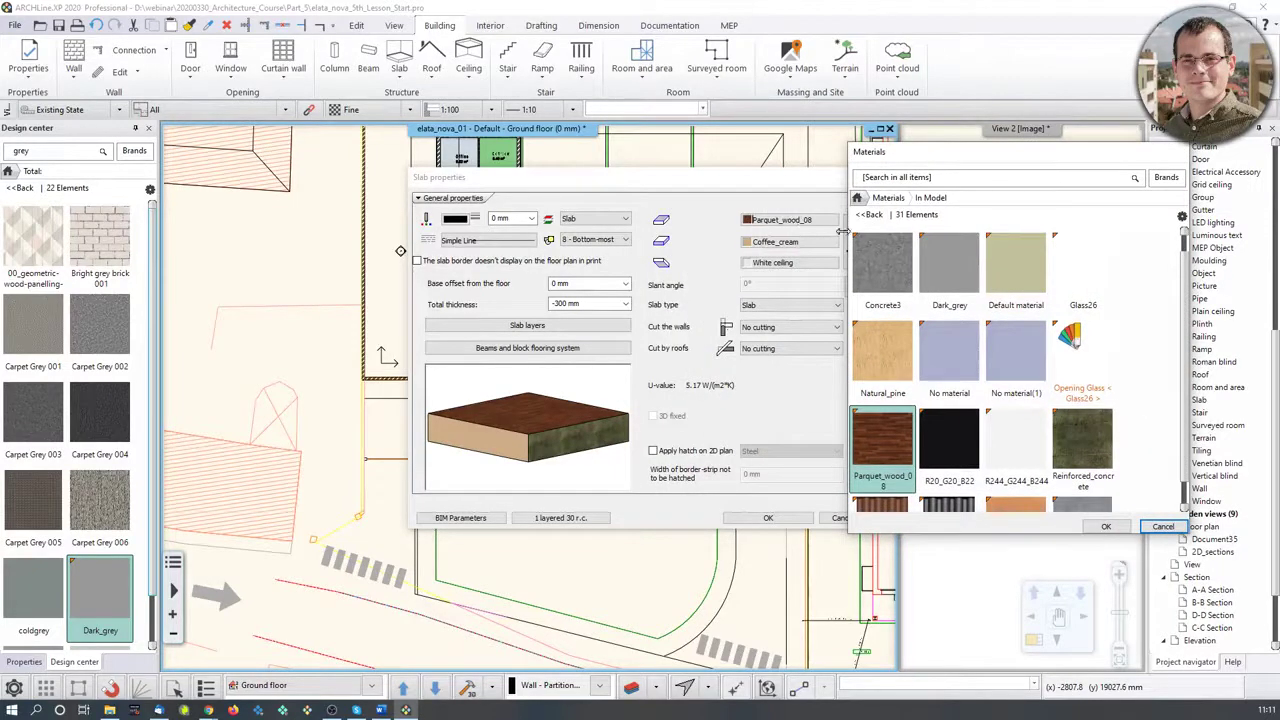
pyautogui.click(883, 262)
pyautogui.click(1106, 527)
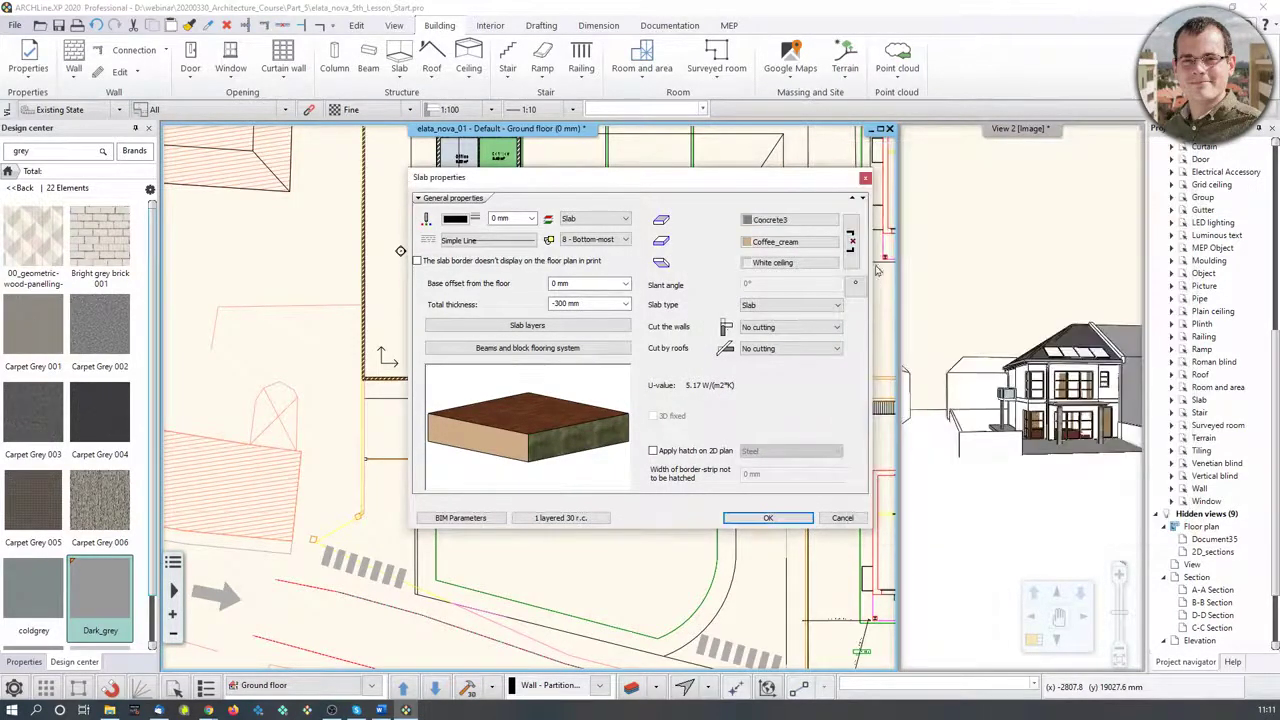
pyautogui.click(851, 243)
# Set the slab's base offset from the floor to -150 mm and total thickness to 300 mm, and apply the slab properties
pyautogui.click(565, 283)
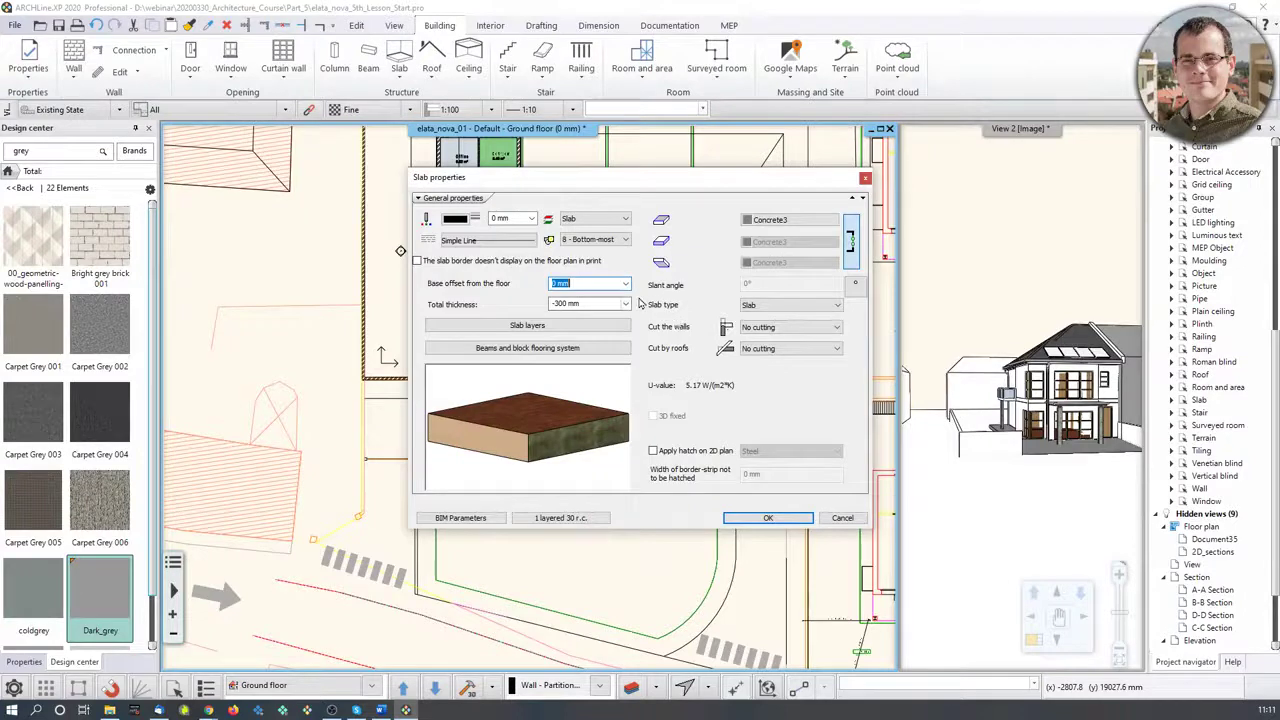
pyautogui.write('-150')
pyautogui.click(557, 304)
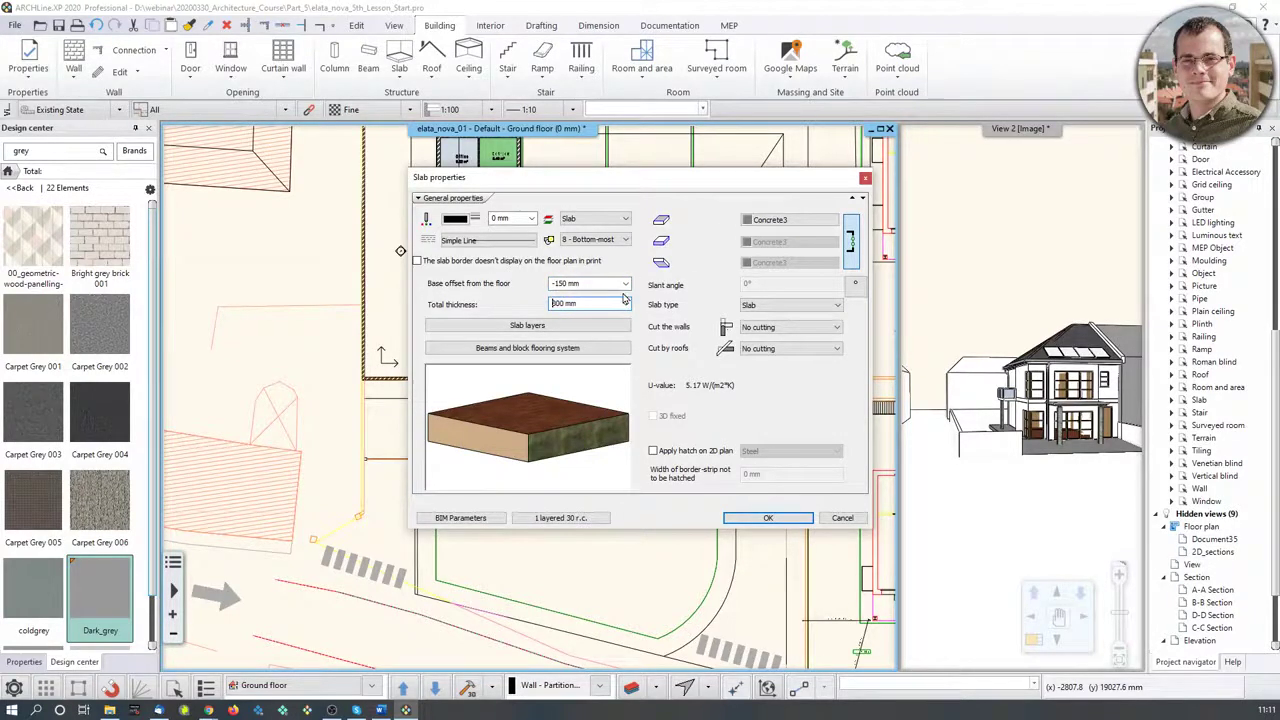
pyautogui.click(768, 518)
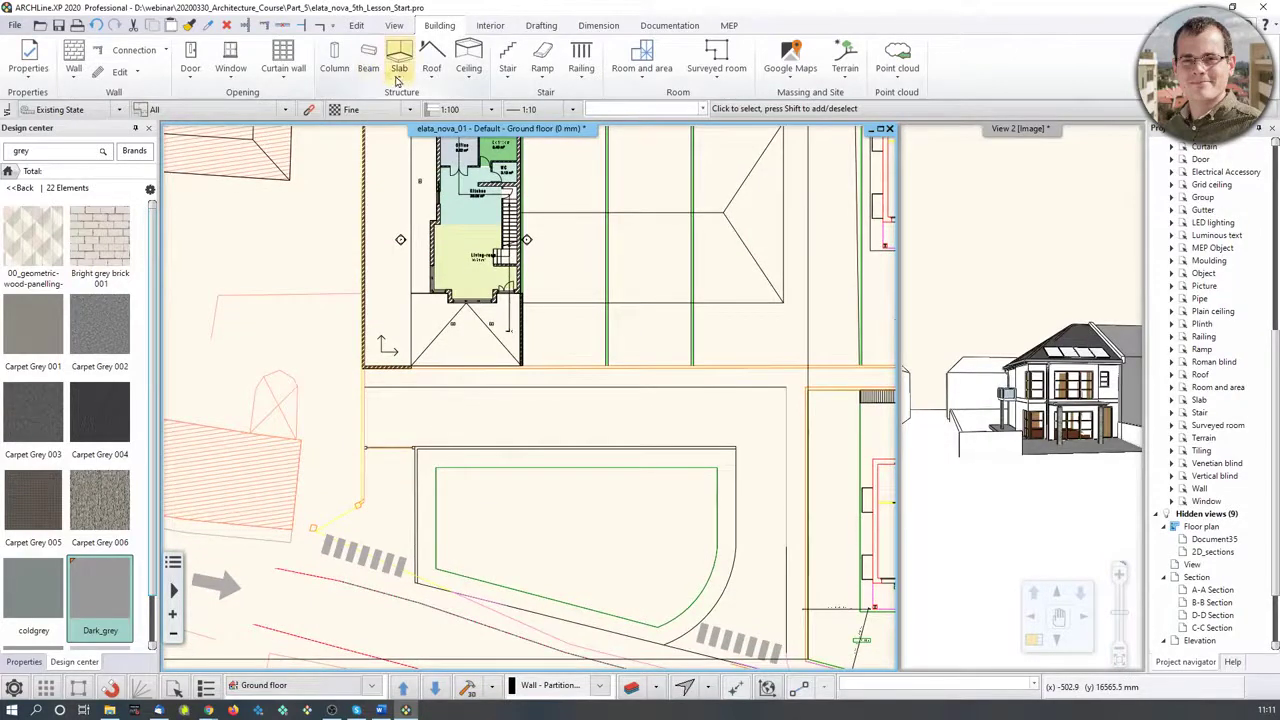
# Start an open foundation slab with a 1670 mm offset distance at the left end of the line in front of the fence
pyautogui.scroll(4, 443, 379)
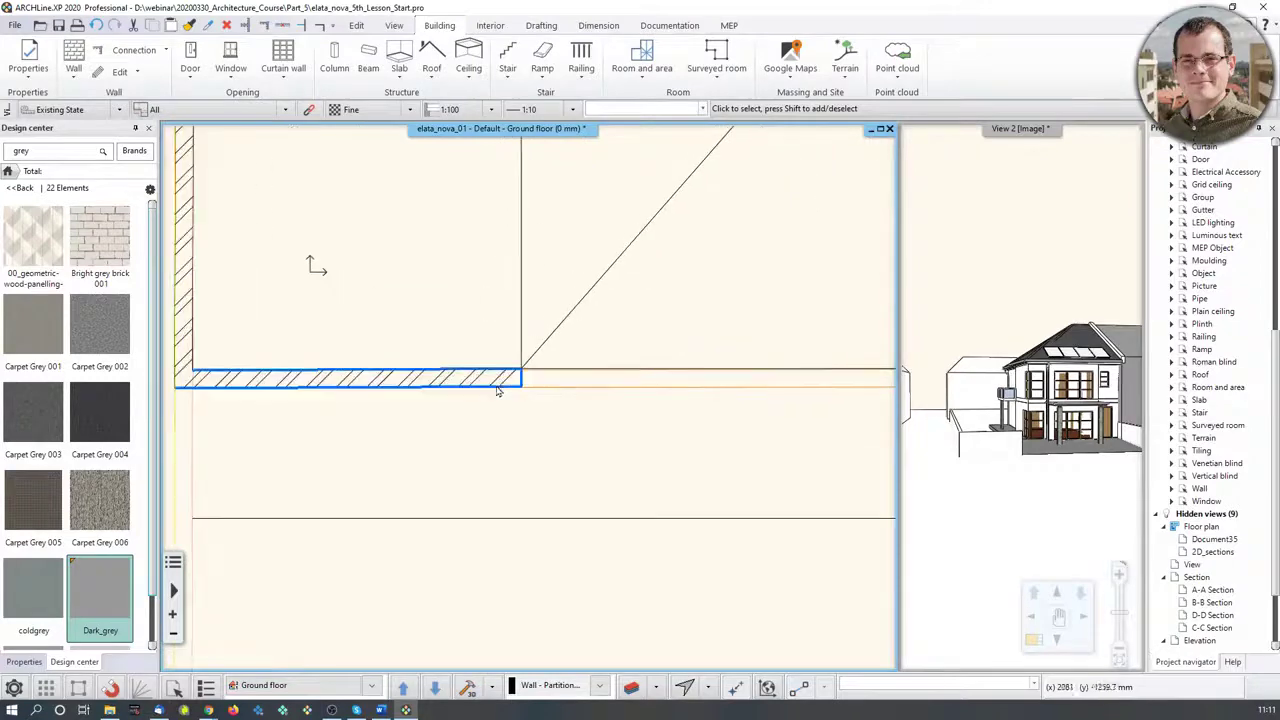
pyautogui.scroll(-3, 494, 494)
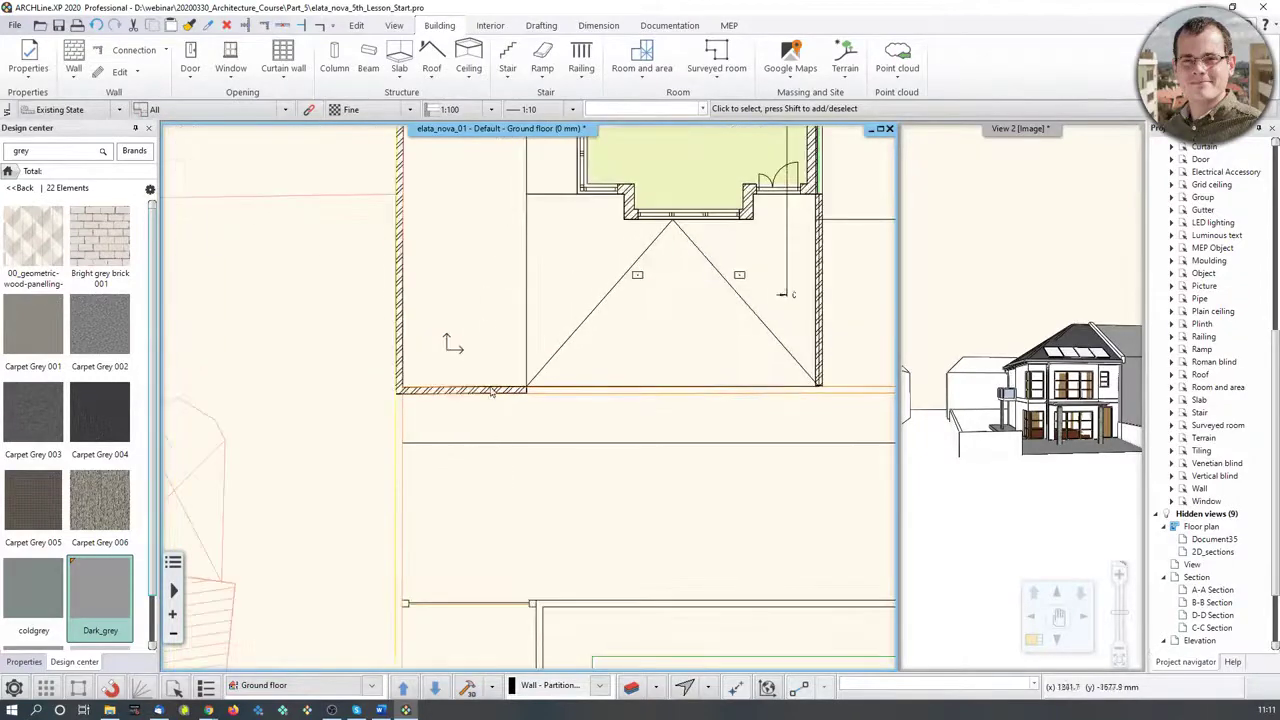
pyautogui.click(406, 76)
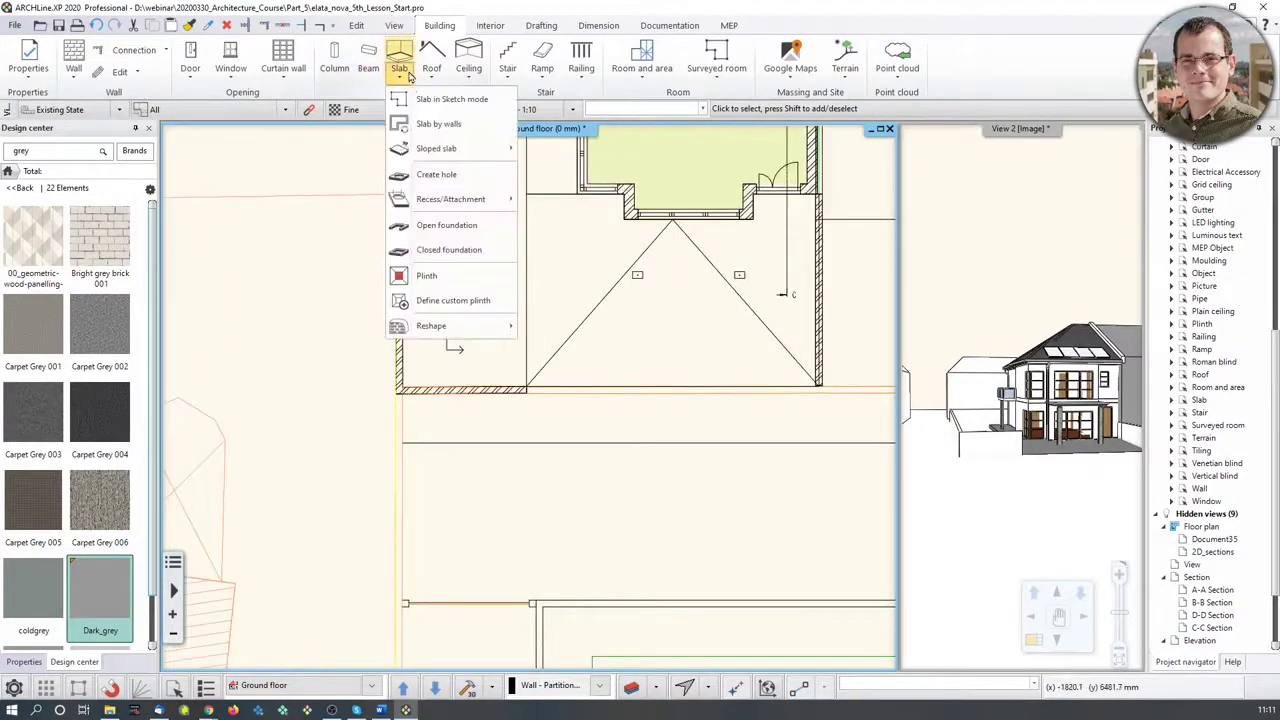
pyautogui.click(449, 229)
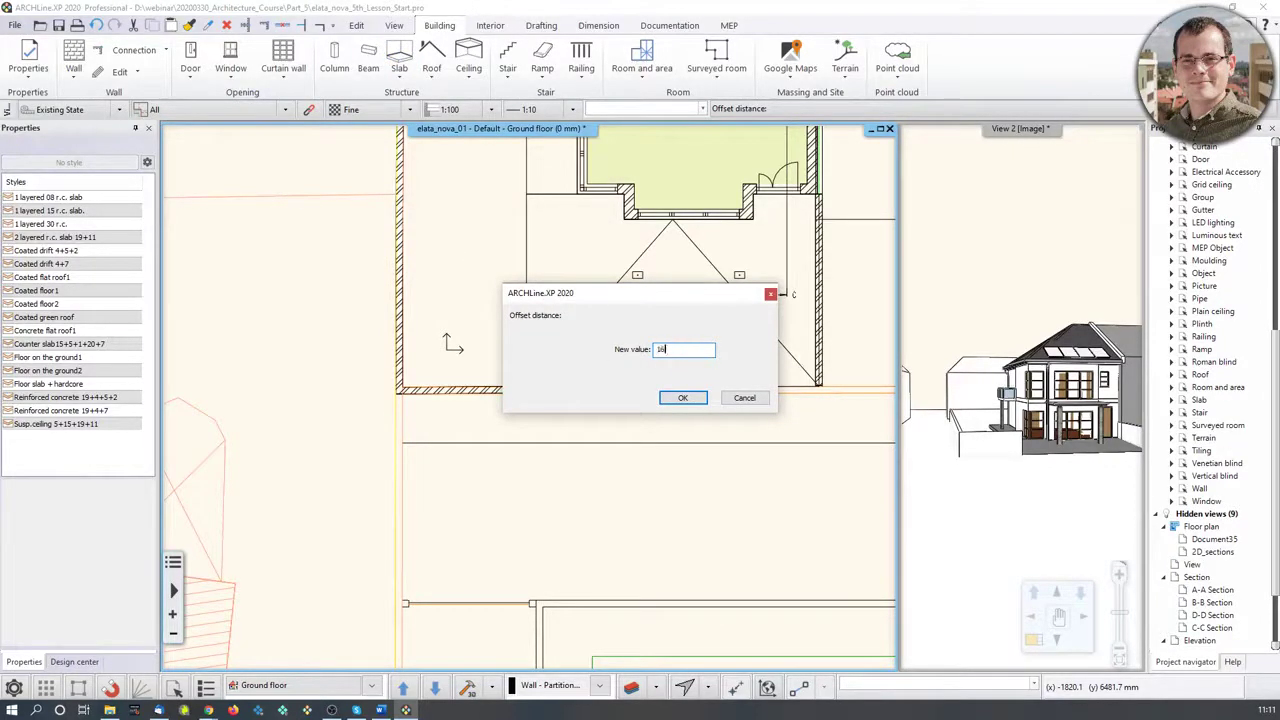
pyautogui.click(697, 399)
pyautogui.scroll(3, 500, 457)
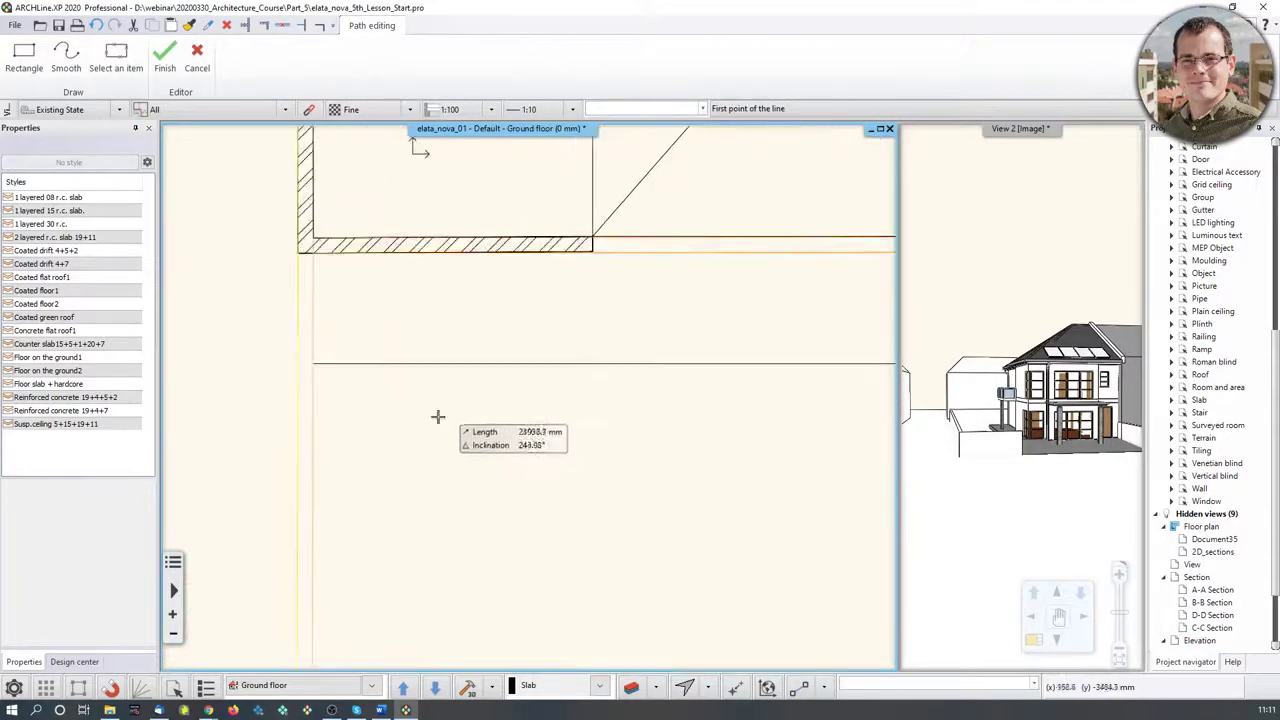
pyautogui.click(314, 364)
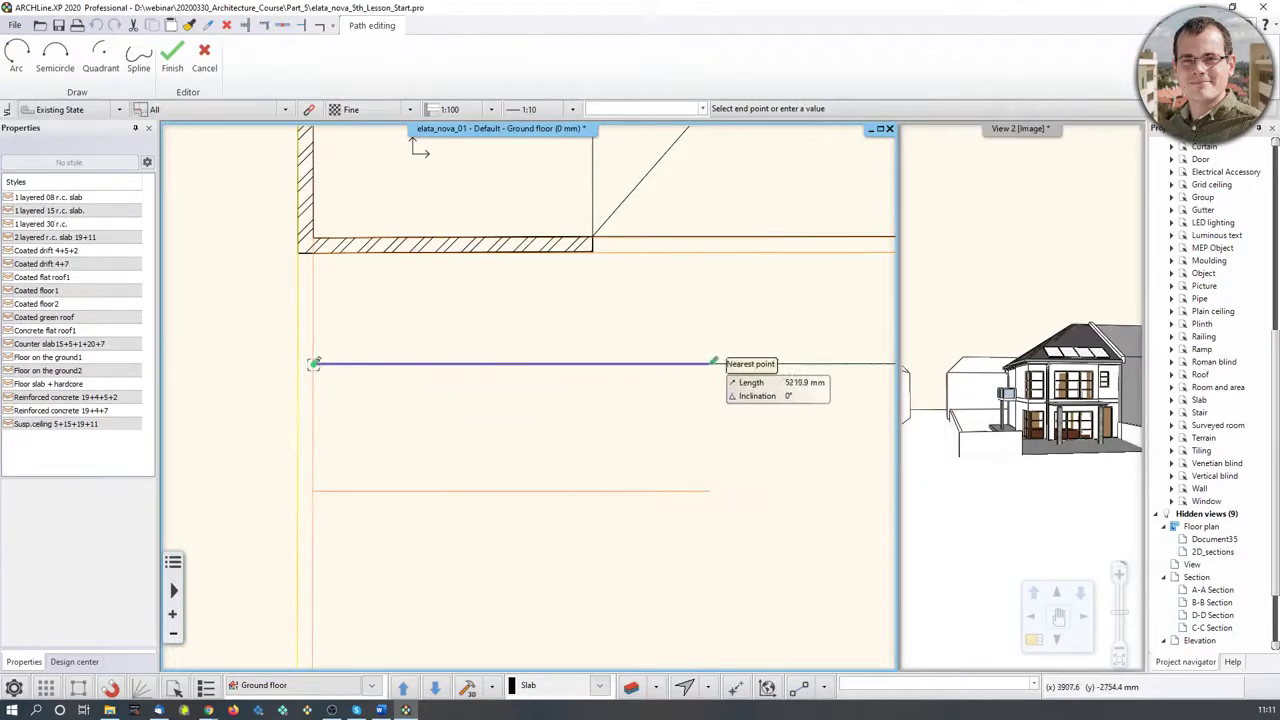
# Trace the pavement slab's path along the line to its far corner and down to the endpoint beside the pedestrian crossing
pyautogui.scroll(-3, 700, 370)
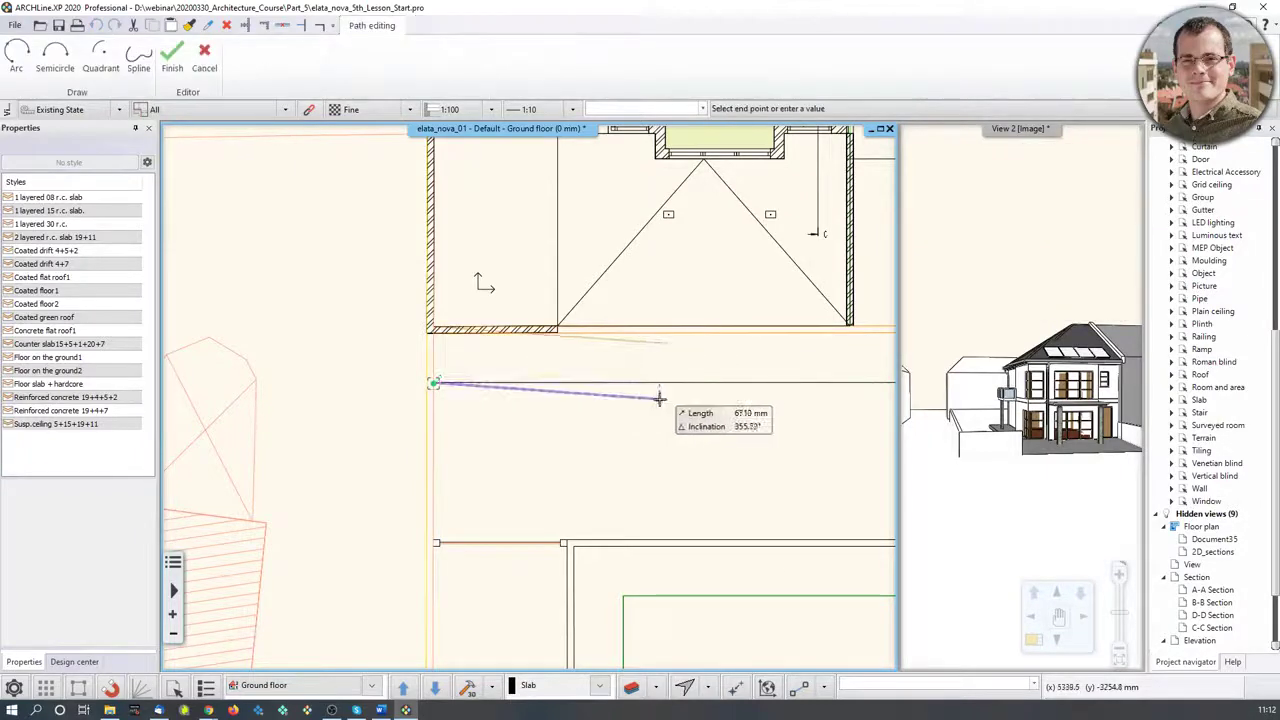
pyautogui.scroll(-4, 714, 392)
pyautogui.scroll(6, 752, 389)
pyautogui.click(593, 347)
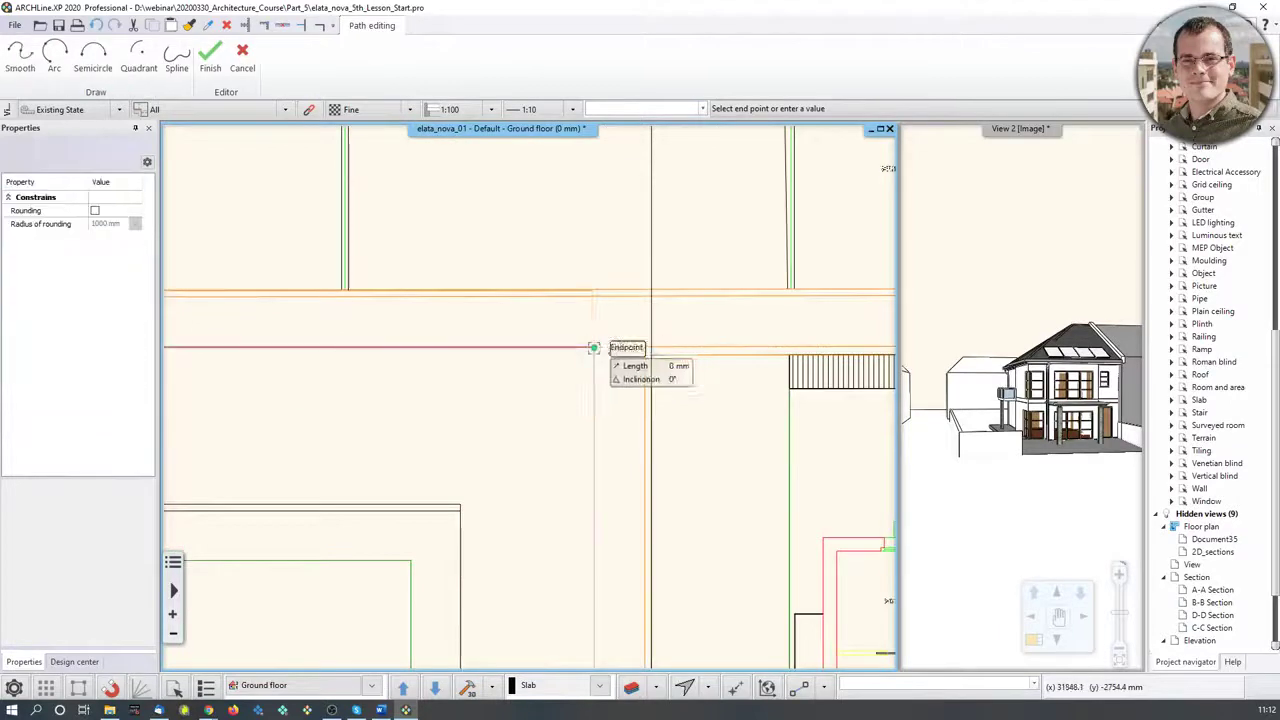
pyautogui.scroll(-3, 600, 440)
pyautogui.scroll(5, 645, 425)
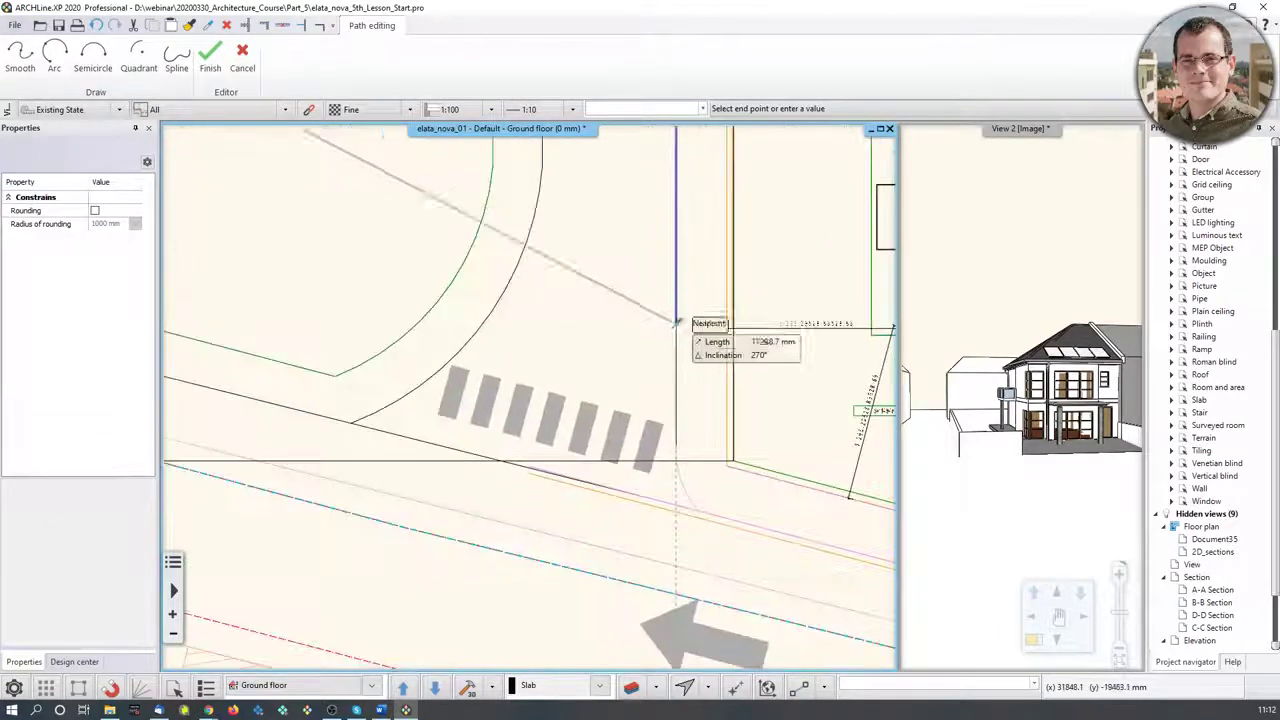
pyautogui.click(676, 446)
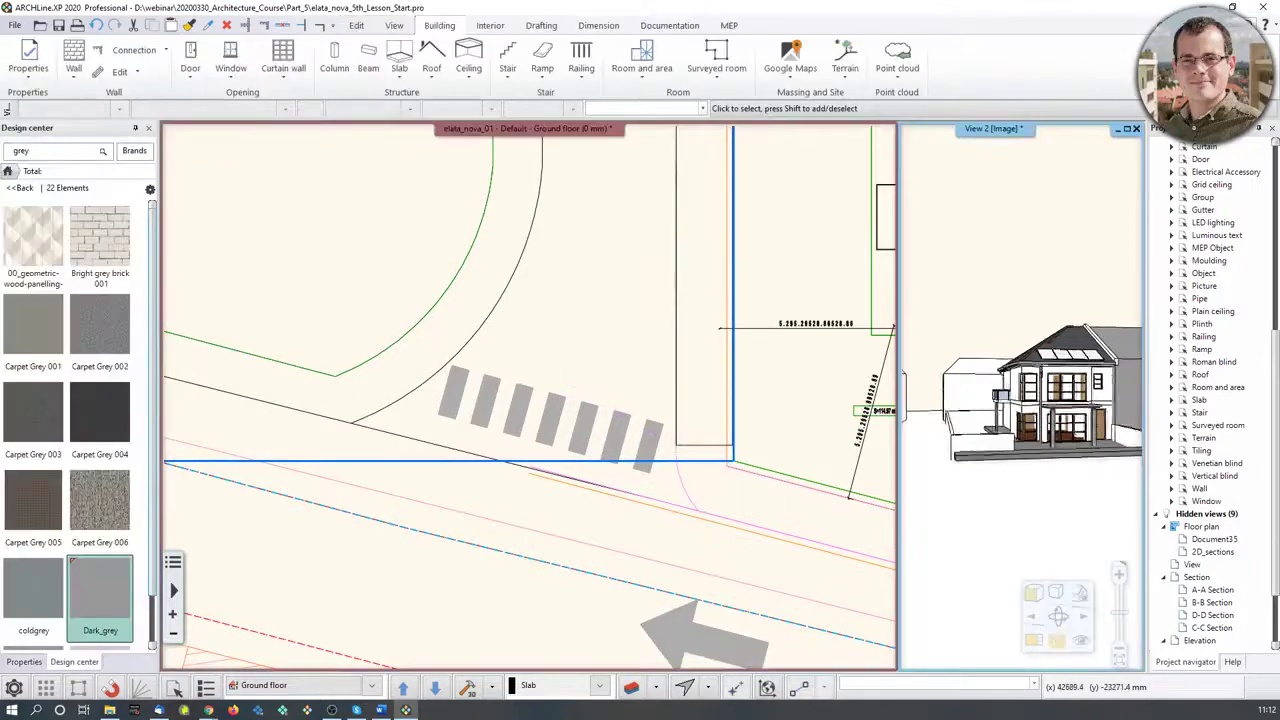
# Examine the new L-shaped pavement slab in front of the house and neighbouring building in the 3D view
pyautogui.click(1033, 643)
pyautogui.moveTo(855, 458); pyautogui.dragTo(508, 431, button='middle')
pyautogui.scroll(4, 400, 472)
pyautogui.scroll(5, 316, 478)
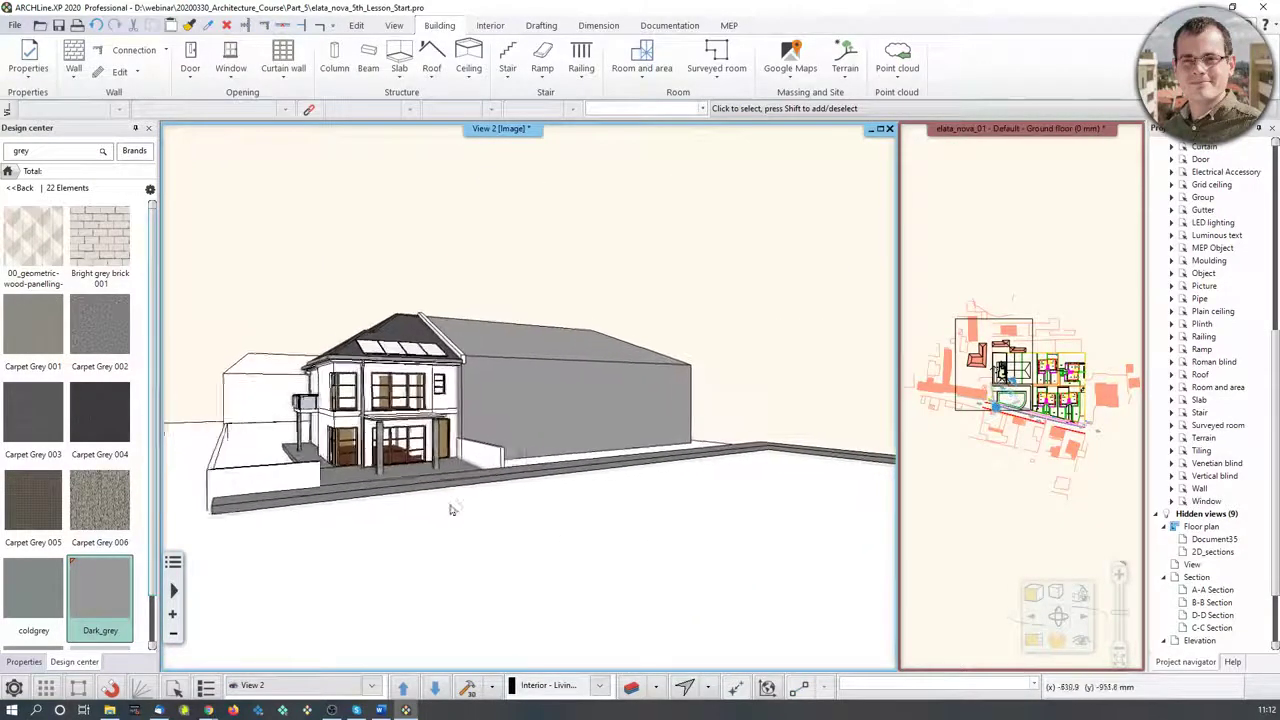
pyautogui.scroll(4, 400, 503)
pyautogui.moveTo(480, 506); pyautogui.dragTo(630, 509, button='middle')
pyautogui.scroll(6, 380, 567)
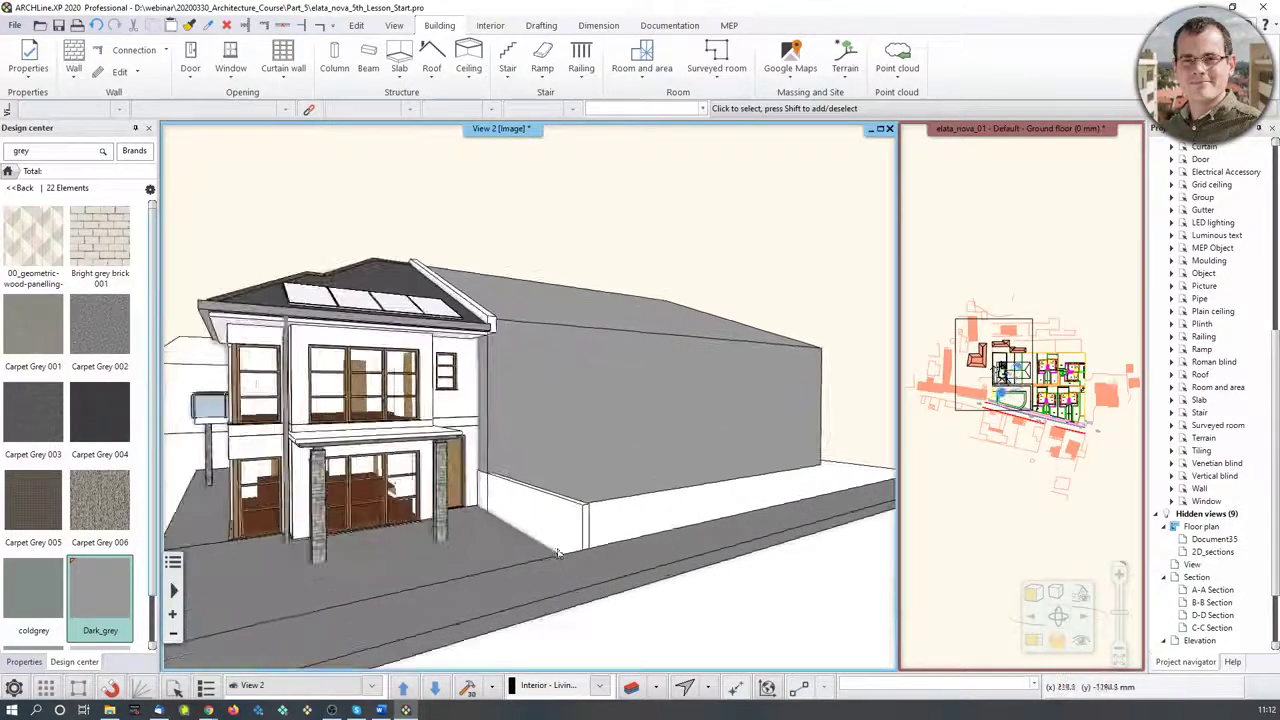
pyautogui.scroll(6, 380, 567)
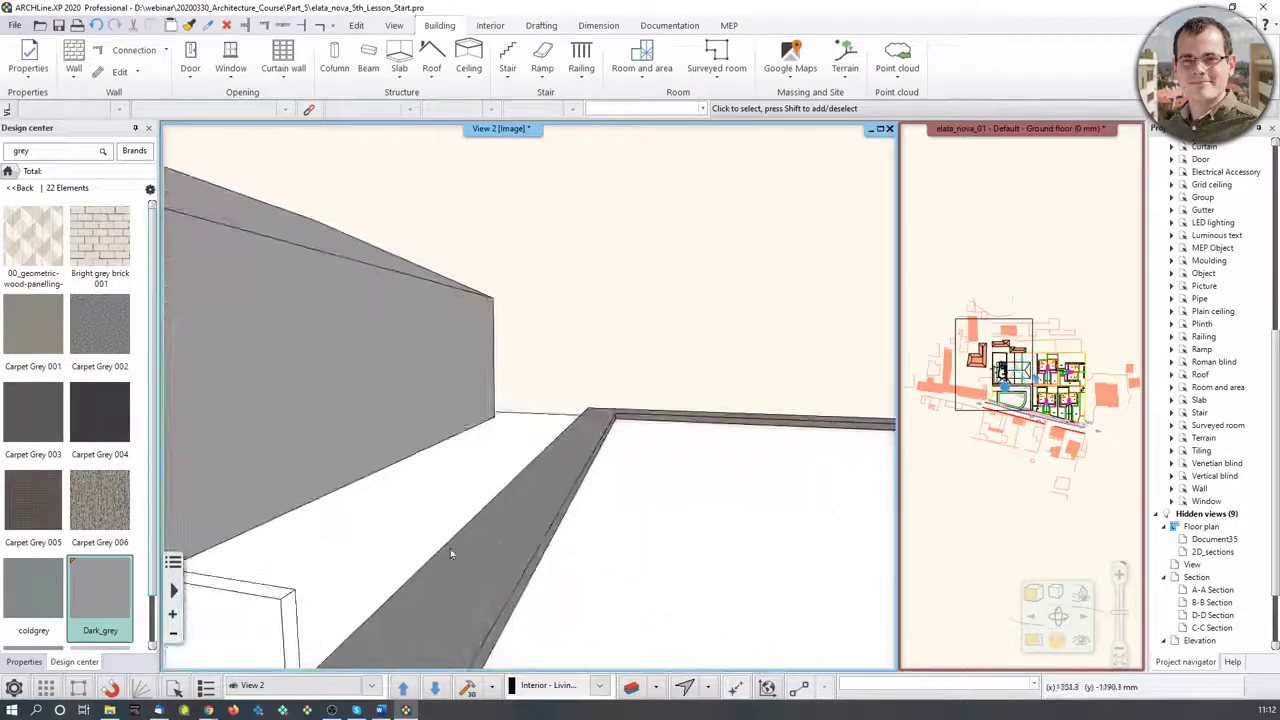
pyautogui.scroll(-10, 628, 568)
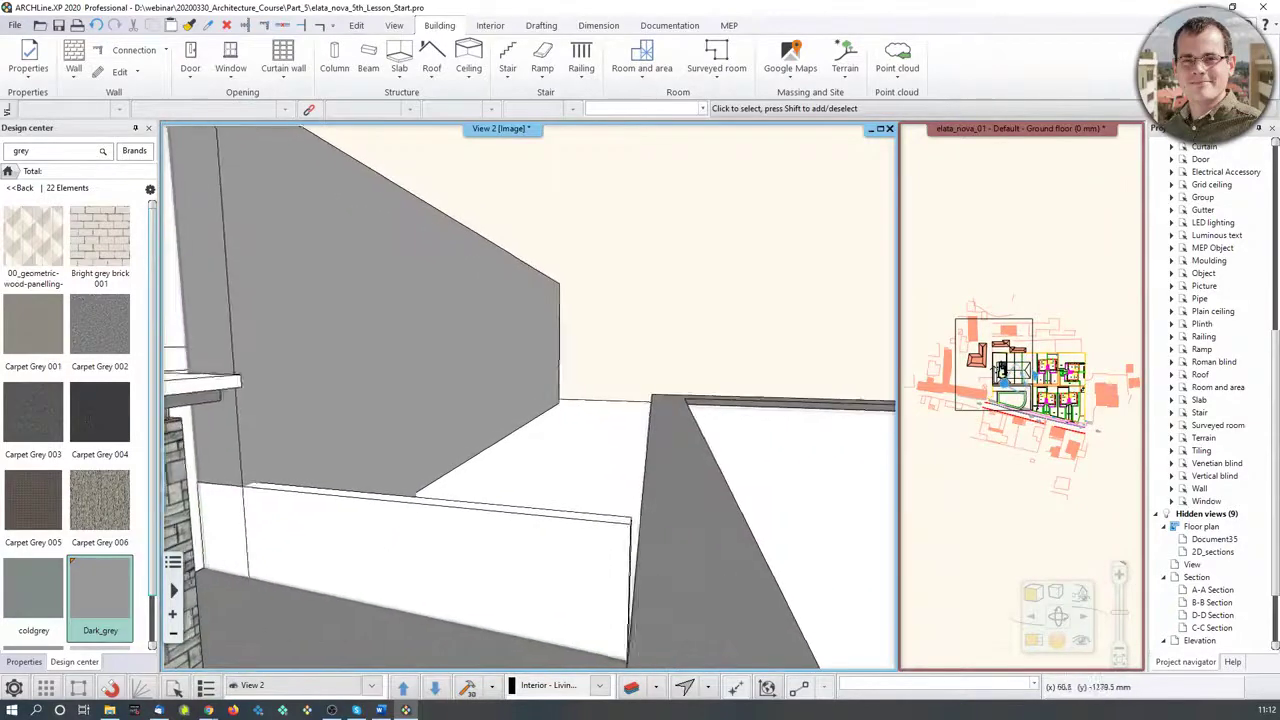
# Select the pavement slab and set its base elevation to -300 mm
pyautogui.click(514, 541)
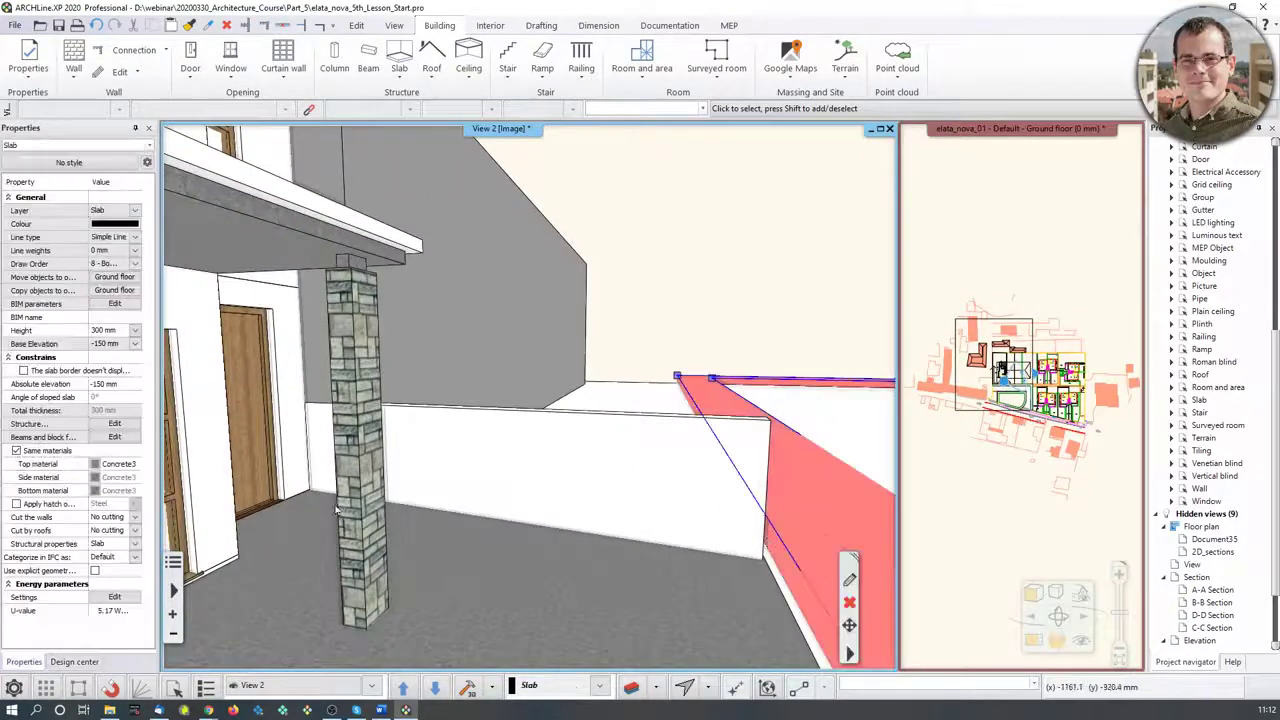
pyautogui.click(108, 344)
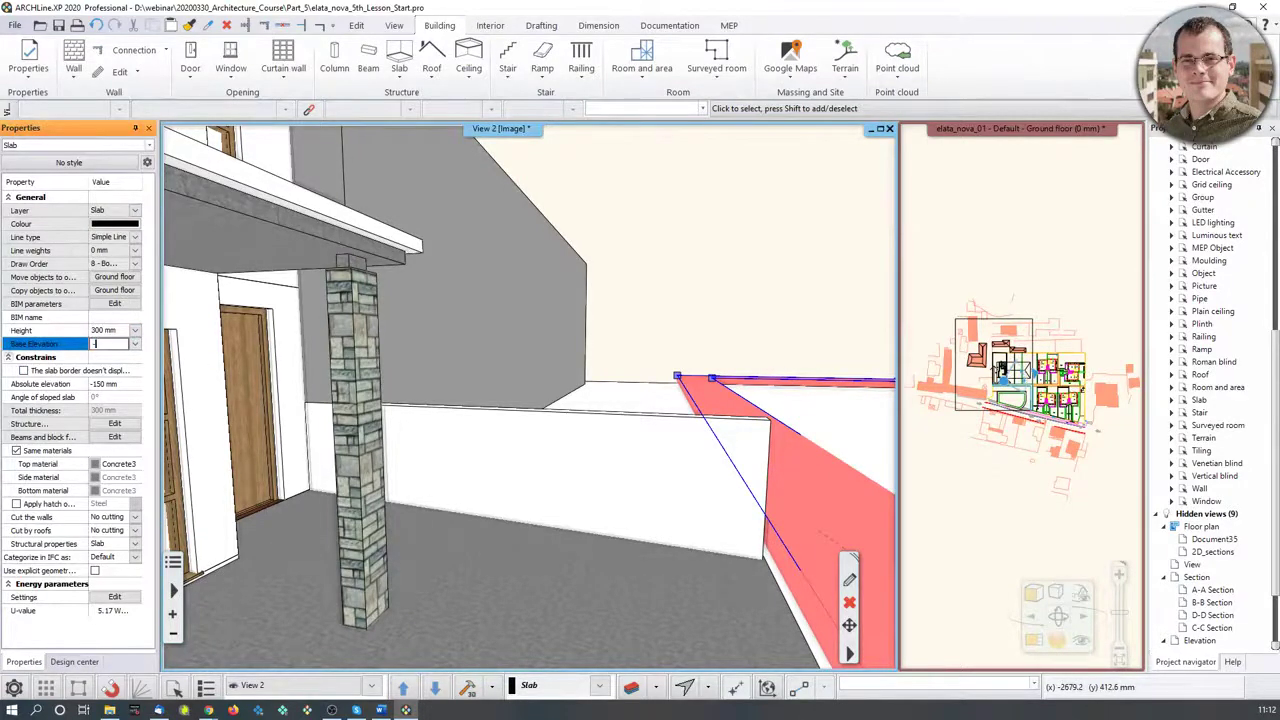
pyautogui.press('Return')
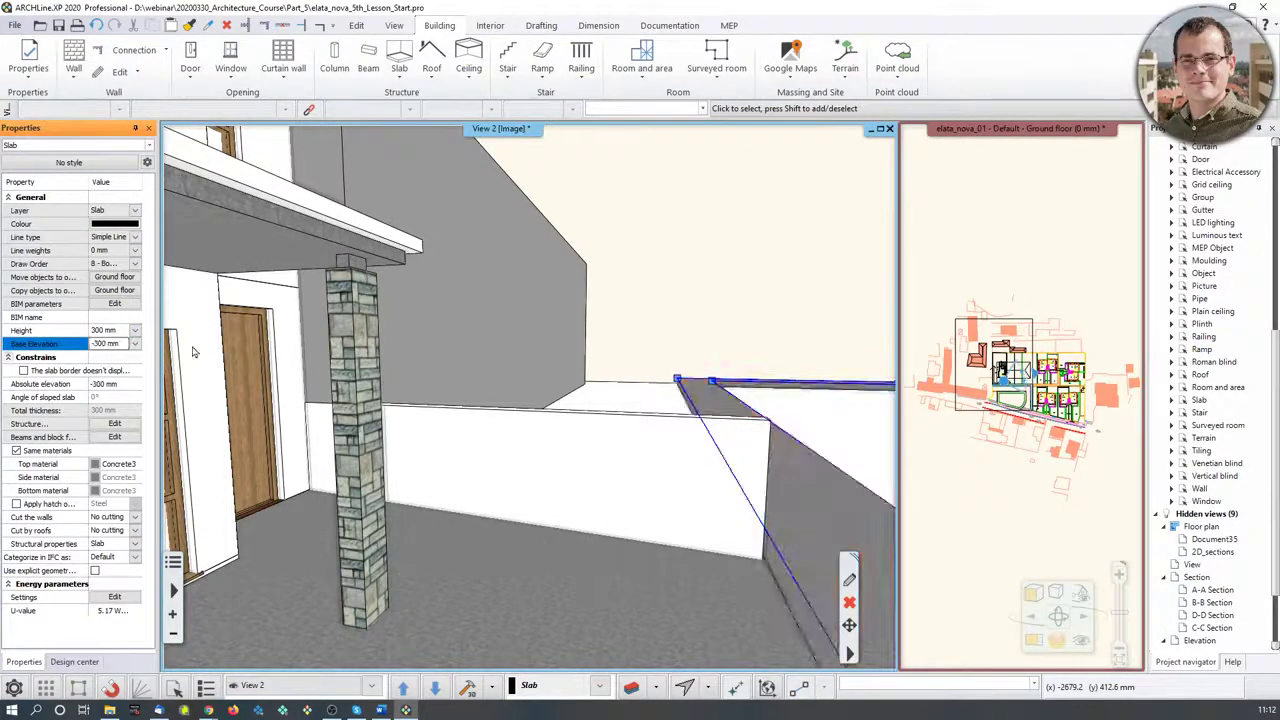
# Examine the lowered pavement slab against the fence walls and terrace in the 3D view
pyautogui.moveTo(785, 495); pyautogui.dragTo(718, 556, button='middle')
pyautogui.scroll(-5, 696, 520)
pyautogui.click(648, 529)
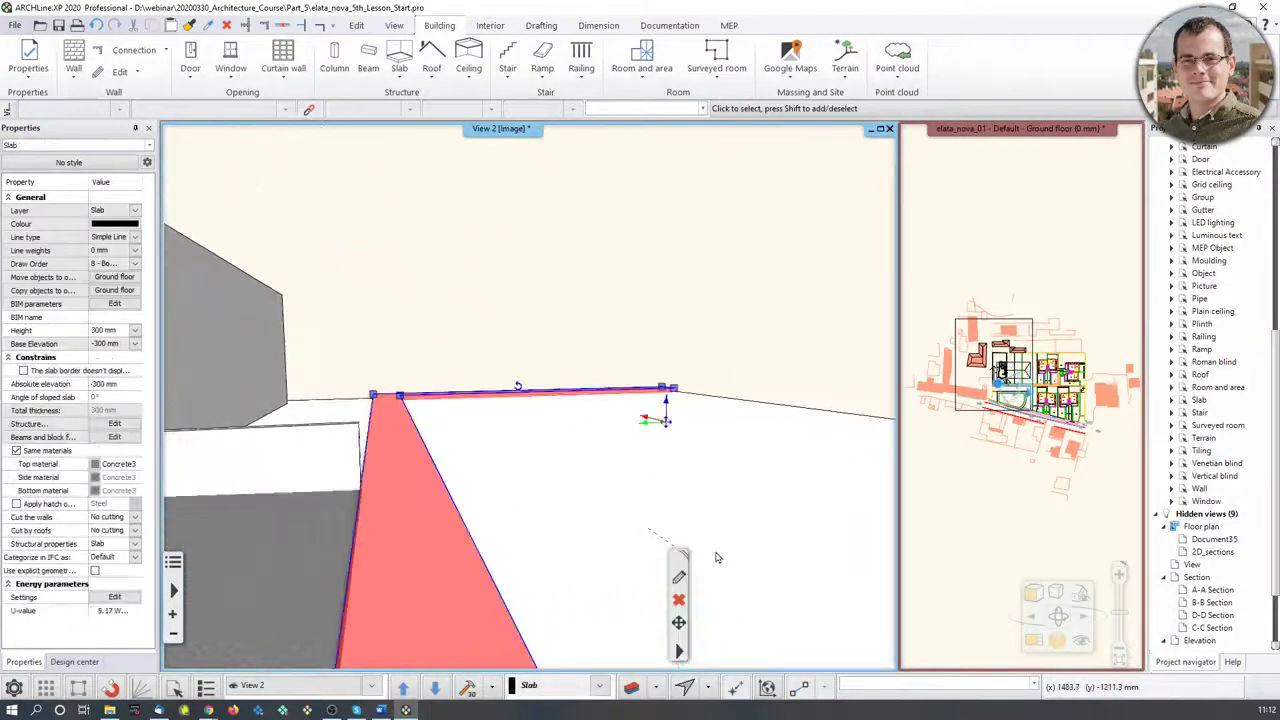
pyautogui.click(668, 400)
pyautogui.click(698, 410)
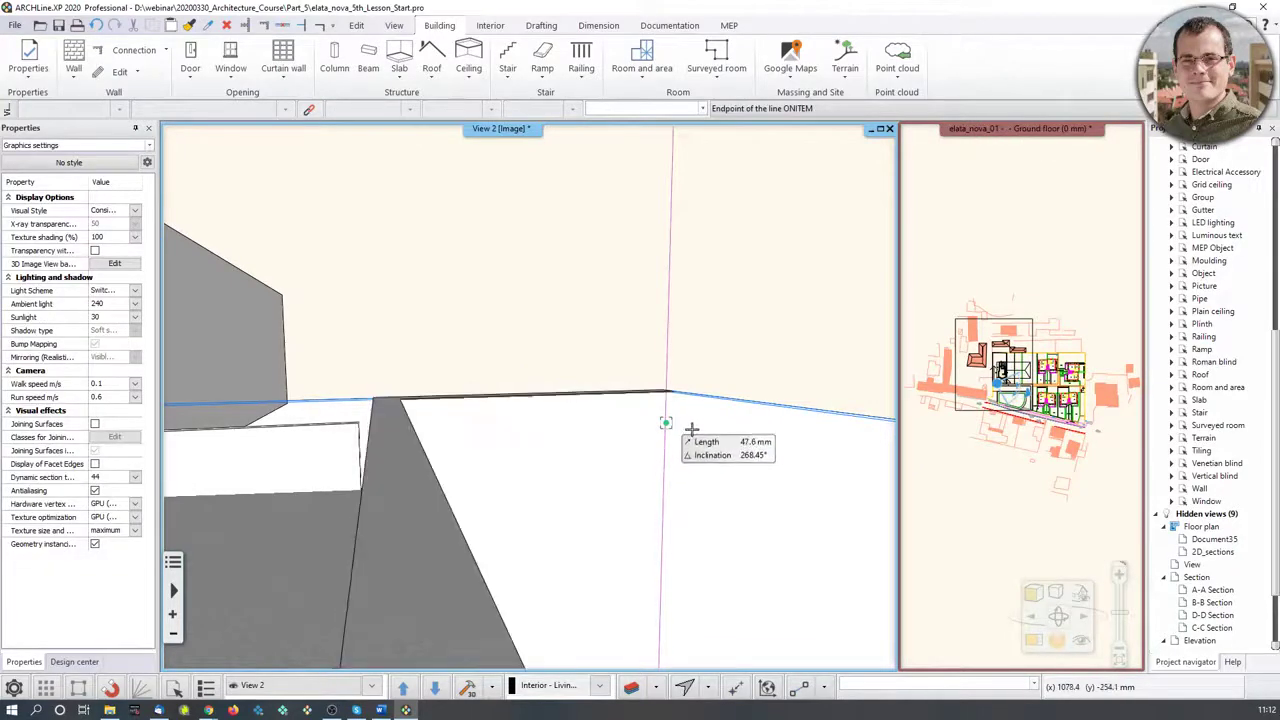
pyautogui.click(692, 431)
pyautogui.moveTo(646, 434); pyautogui.dragTo(421, 538, button='middle')
pyautogui.scroll(-4, 424, 532)
pyautogui.press('Escape')
pyautogui.scroll(-3, 637, 484)
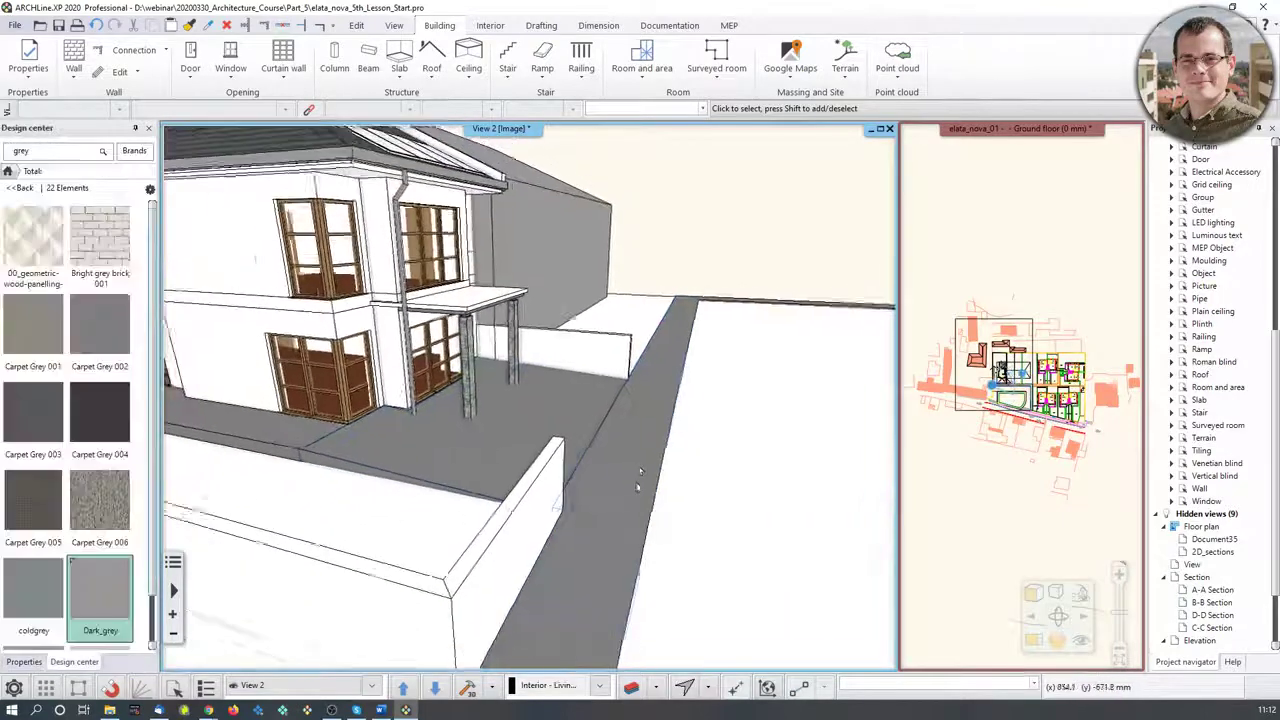
pyautogui.scroll(-2, 641, 484)
pyautogui.moveTo(768, 438); pyautogui.dragTo(790, 408, button='middle')
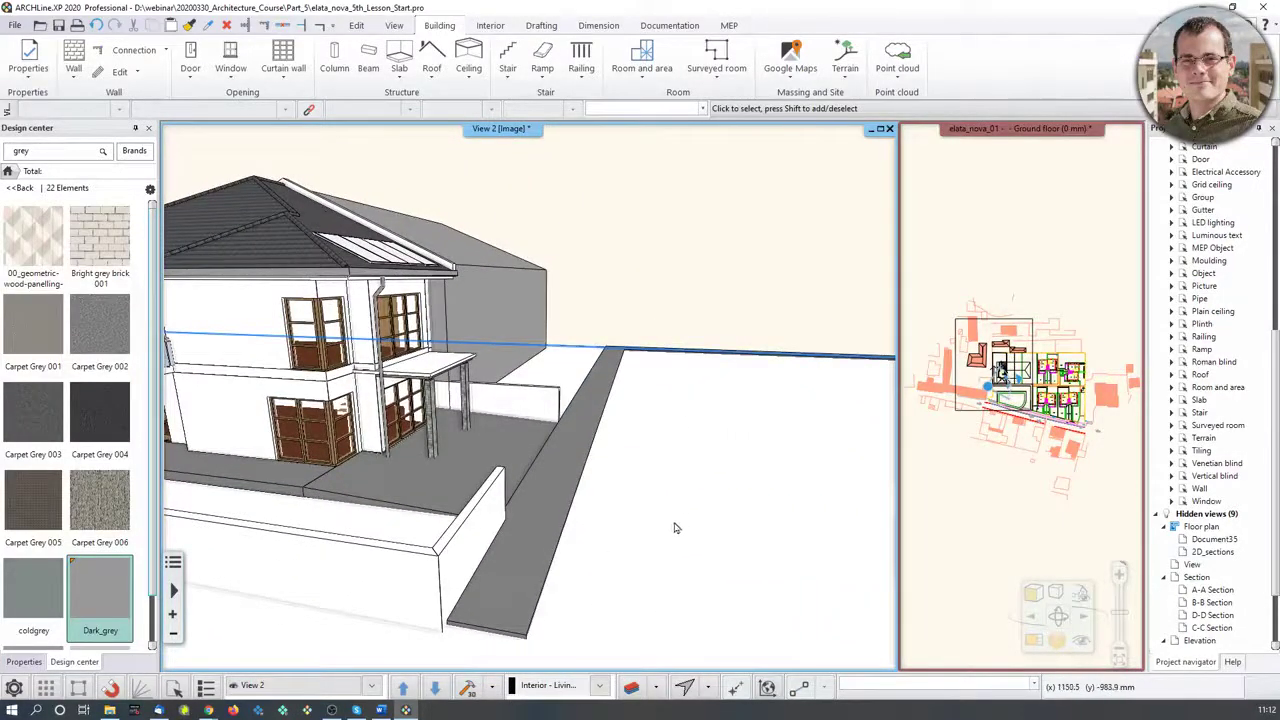
# Return to the floor plan and start an open foundation slab with a 4660 mm offset at the pavement slab's outer left corner
pyautogui.scroll(6, 1003, 427)
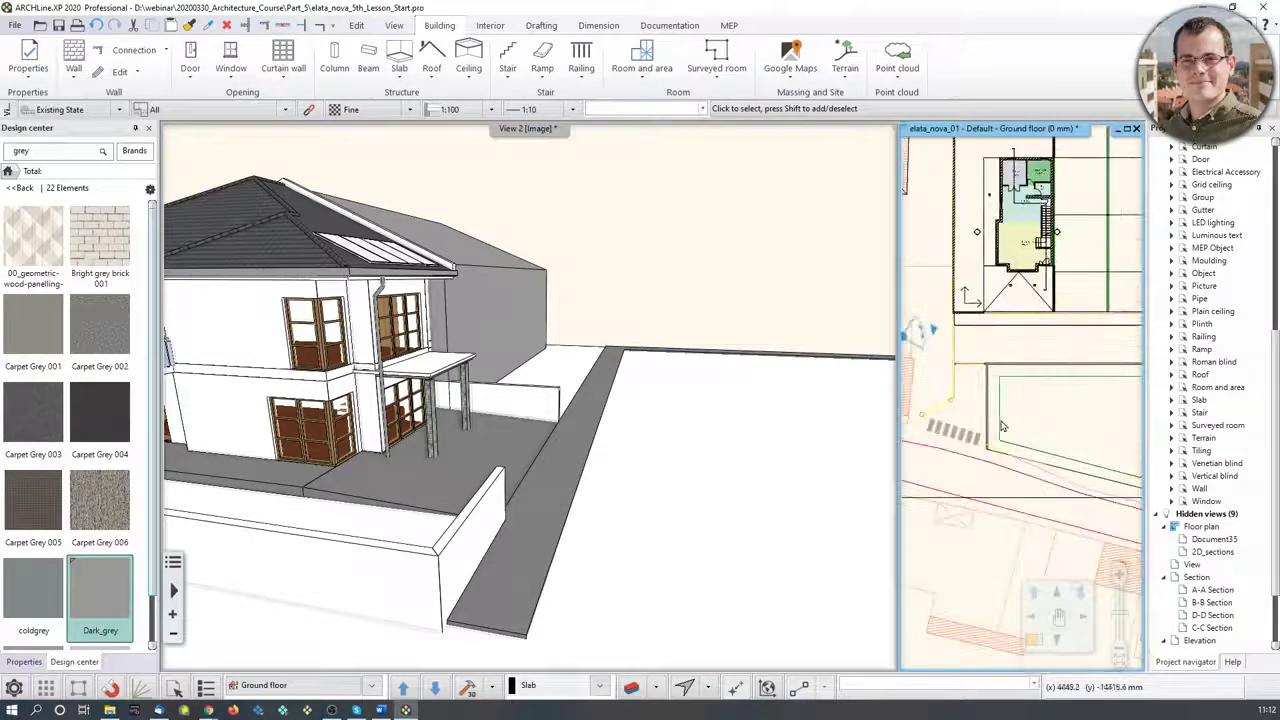
pyautogui.click(1033, 640)
pyautogui.scroll(5, 464, 356)
pyautogui.moveTo(466, 357); pyautogui.dragTo(460, 398, button='middle')
pyautogui.scroll(2, 546, 443)
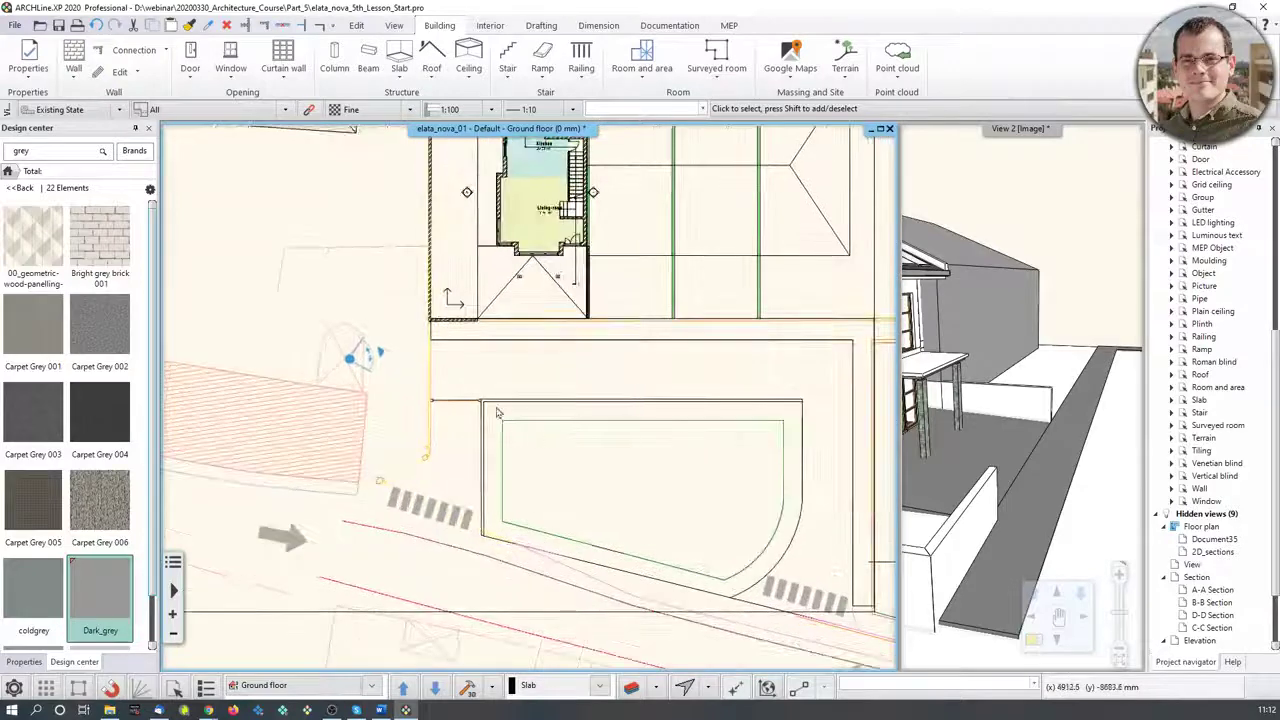
pyautogui.click(399, 60)
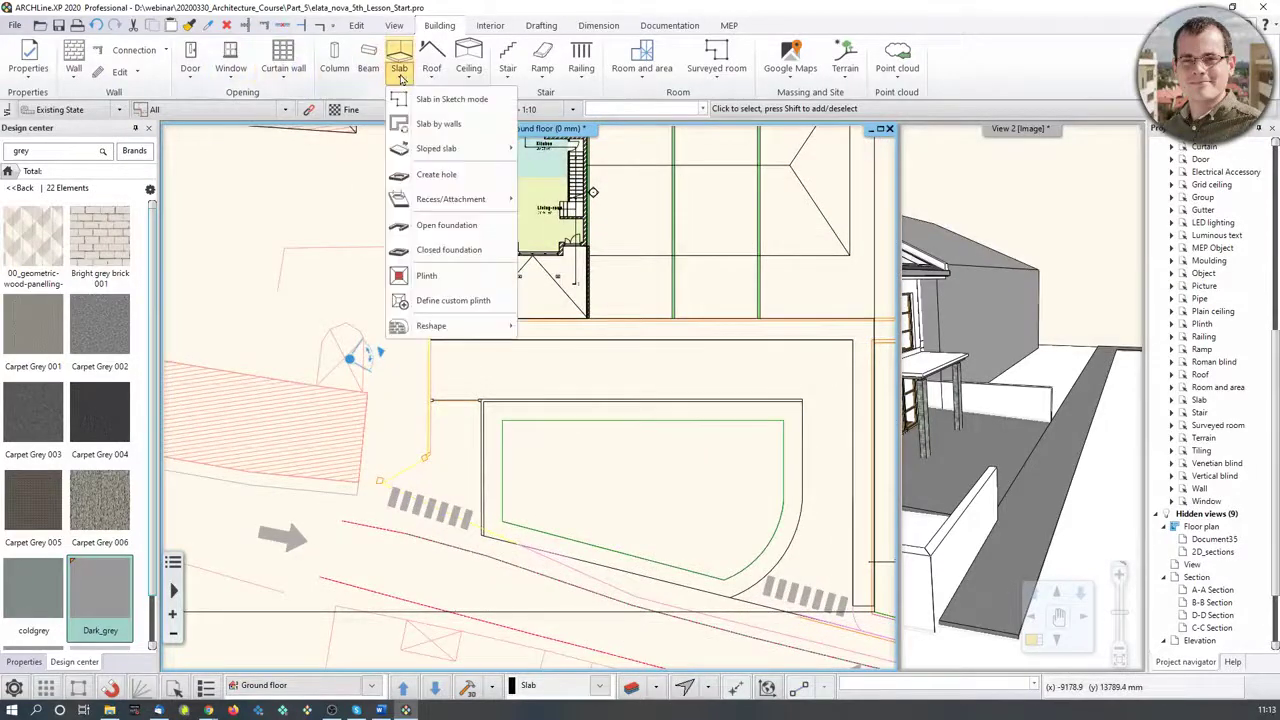
pyautogui.click(440, 225)
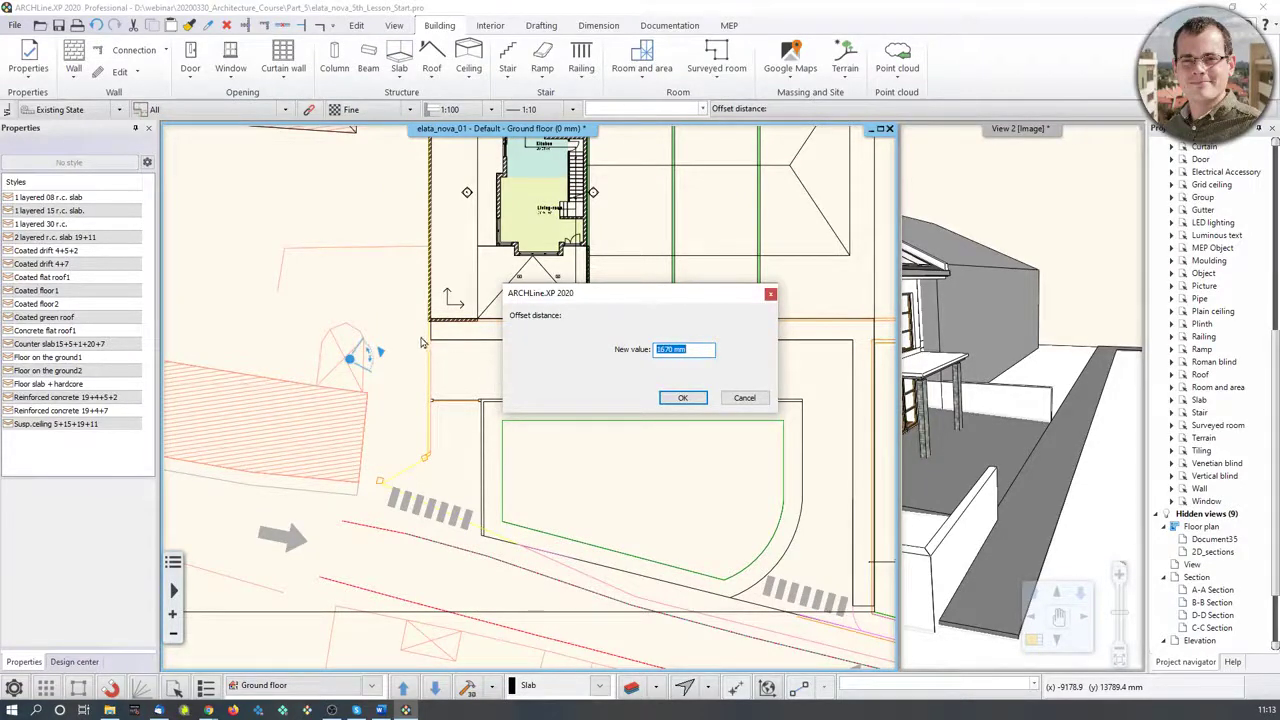
pyautogui.hotkey('alt', 'Tab')
pyautogui.click(704, 401)
pyautogui.scroll(3, 474, 426)
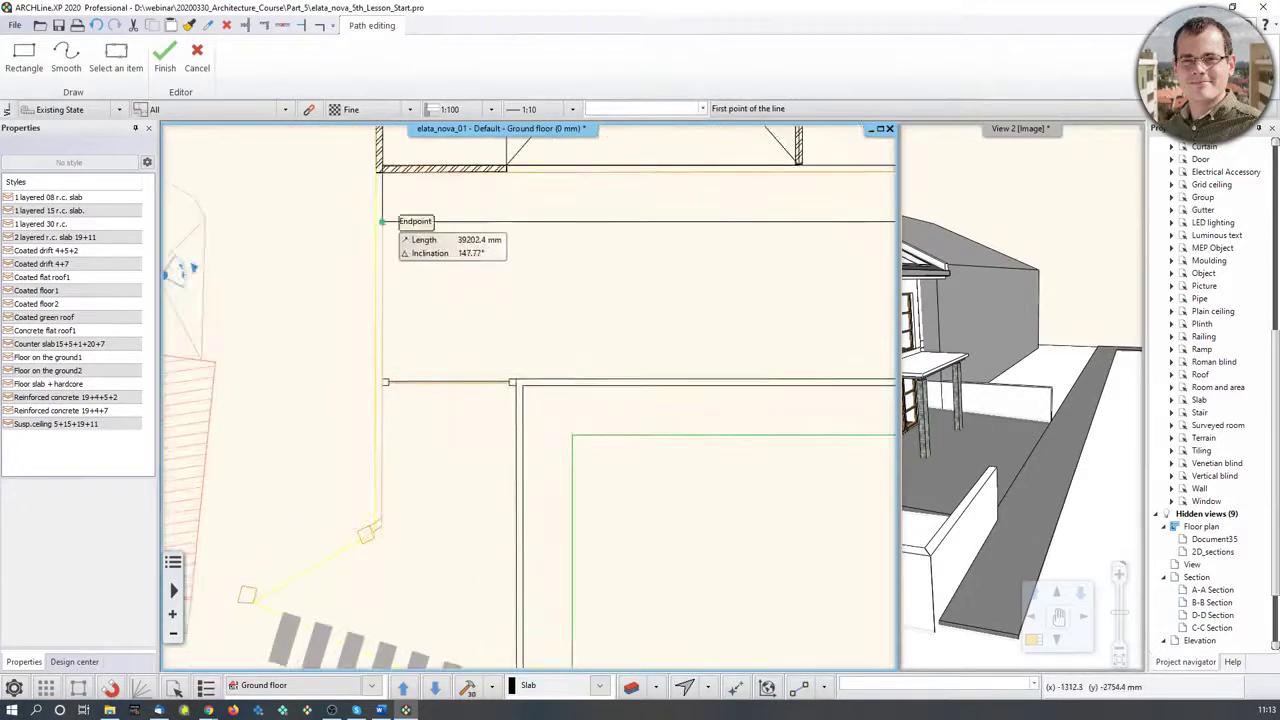
pyautogui.click(381, 220)
# Trace the road slab along the pavement's outer edge for about 33160 mm, then down to its lower end, and finish the slab
pyautogui.scroll(-5, 477, 309)
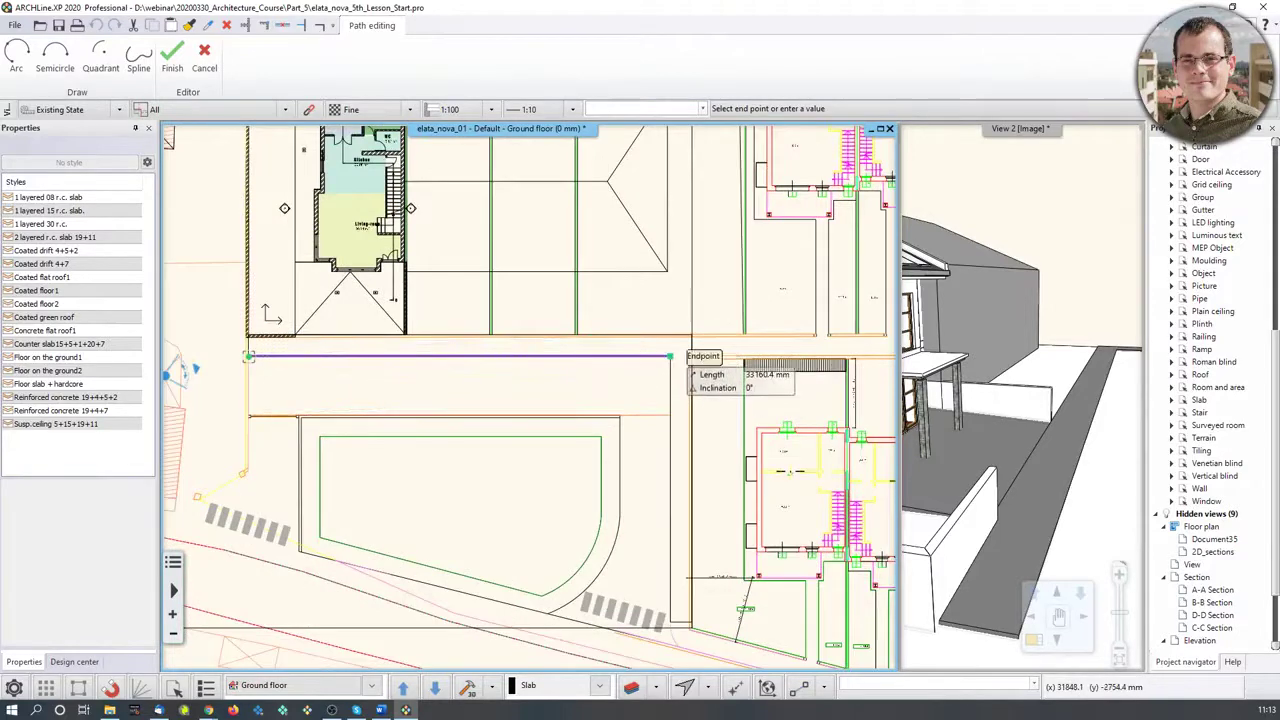
pyautogui.click(670, 356)
pyautogui.moveTo(670, 356); pyautogui.dragTo(670, 190, button='middle')
pyautogui.scroll(4, 600, 430)
pyautogui.click(497, 398)
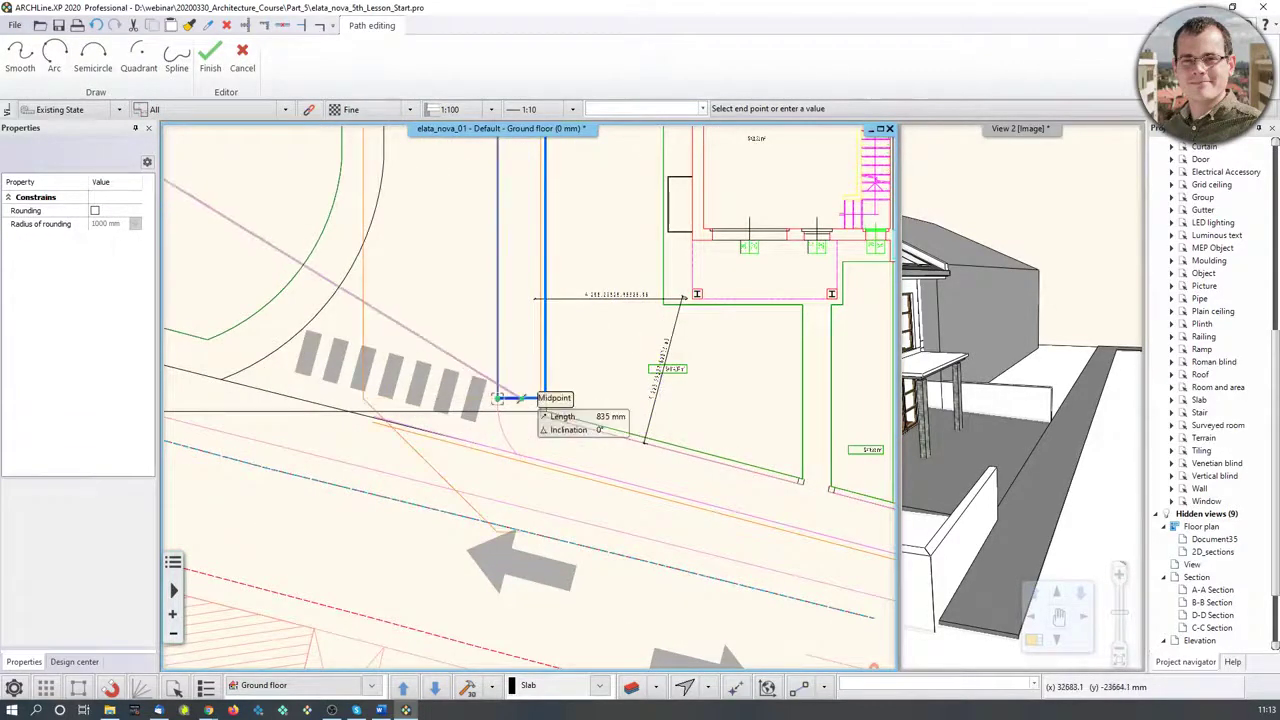
pyautogui.press('Return')
# Offset the road slab's inner vertical edge to the outer line of the central island, leaving that leg about 3964 mm wide
pyautogui.scroll(2, 388, 368)
pyautogui.moveTo(410, 381); pyautogui.dragTo(613, 476, button='middle')
pyautogui.scroll(-3, 613, 476)
pyautogui.scroll(3, 510, 288)
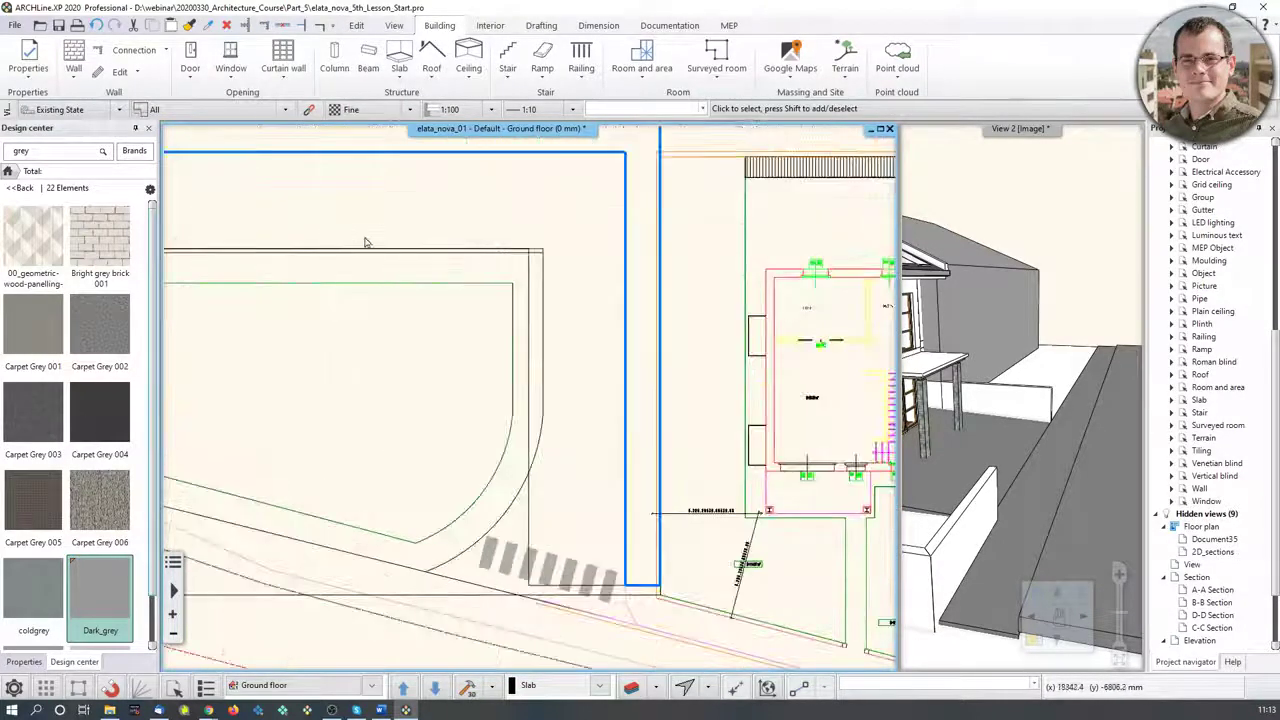
pyautogui.click(524, 303)
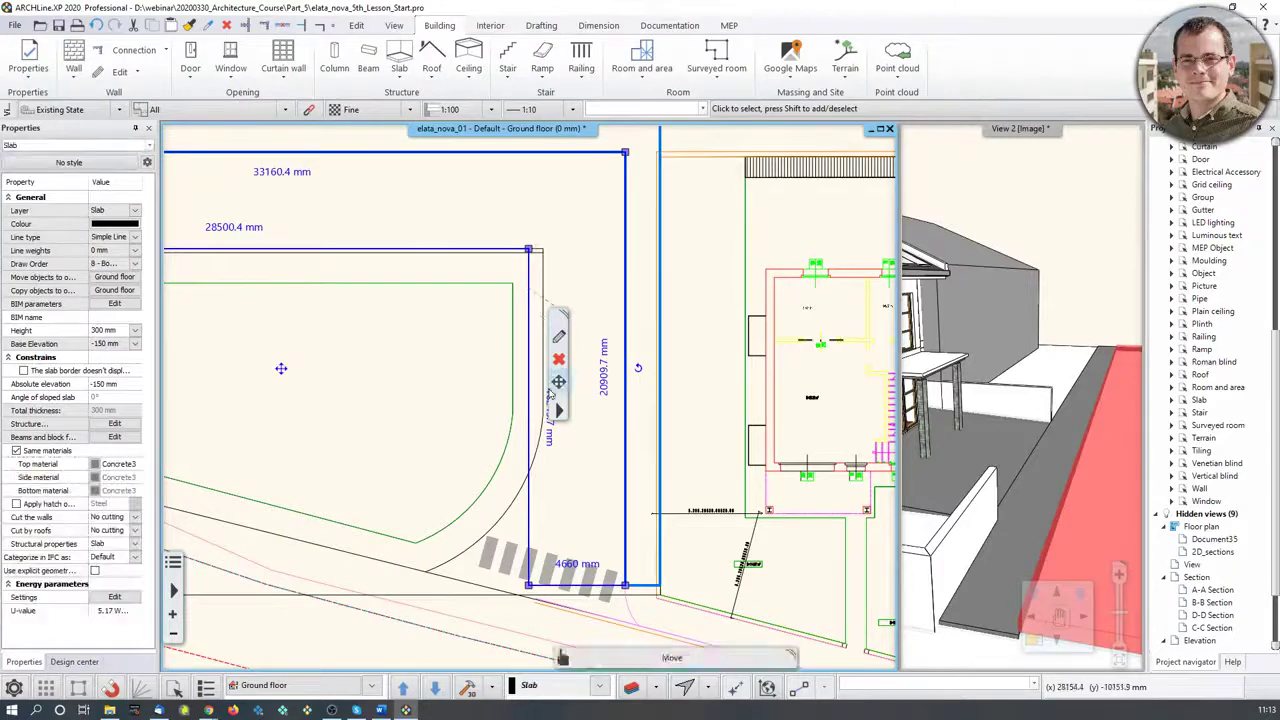
pyautogui.scroll(2, 533, 301)
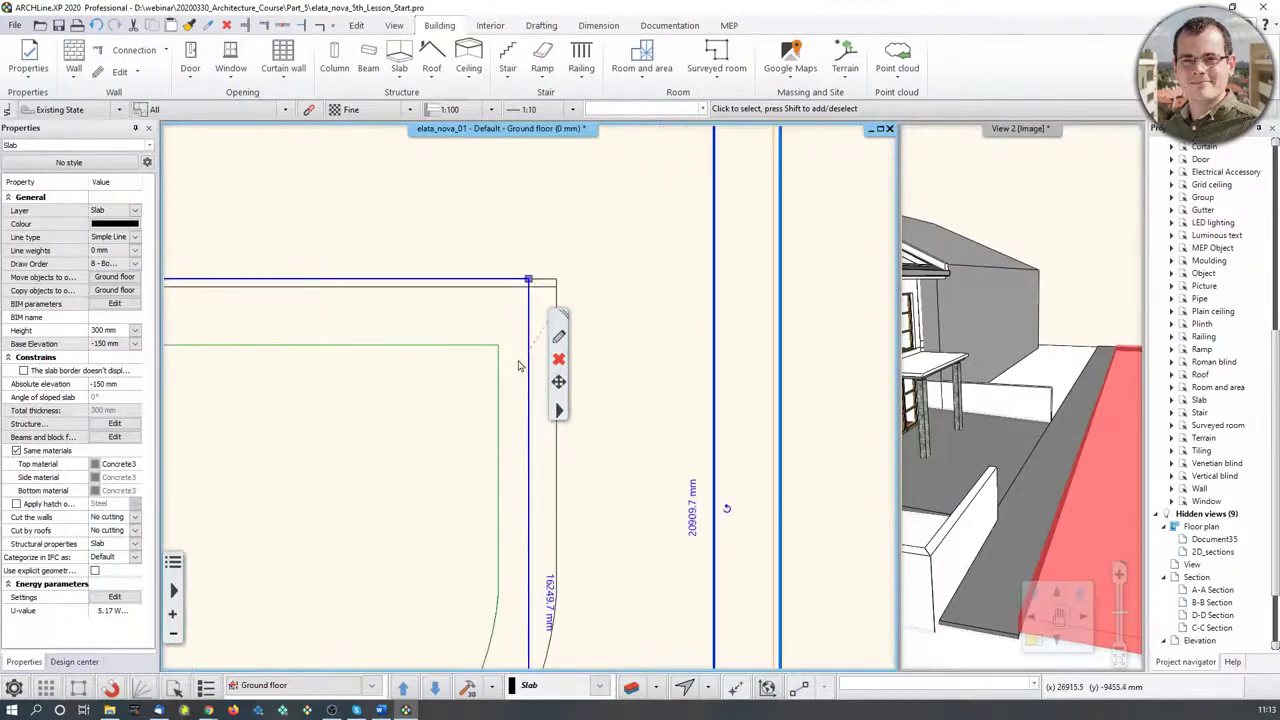
pyautogui.click(559, 336)
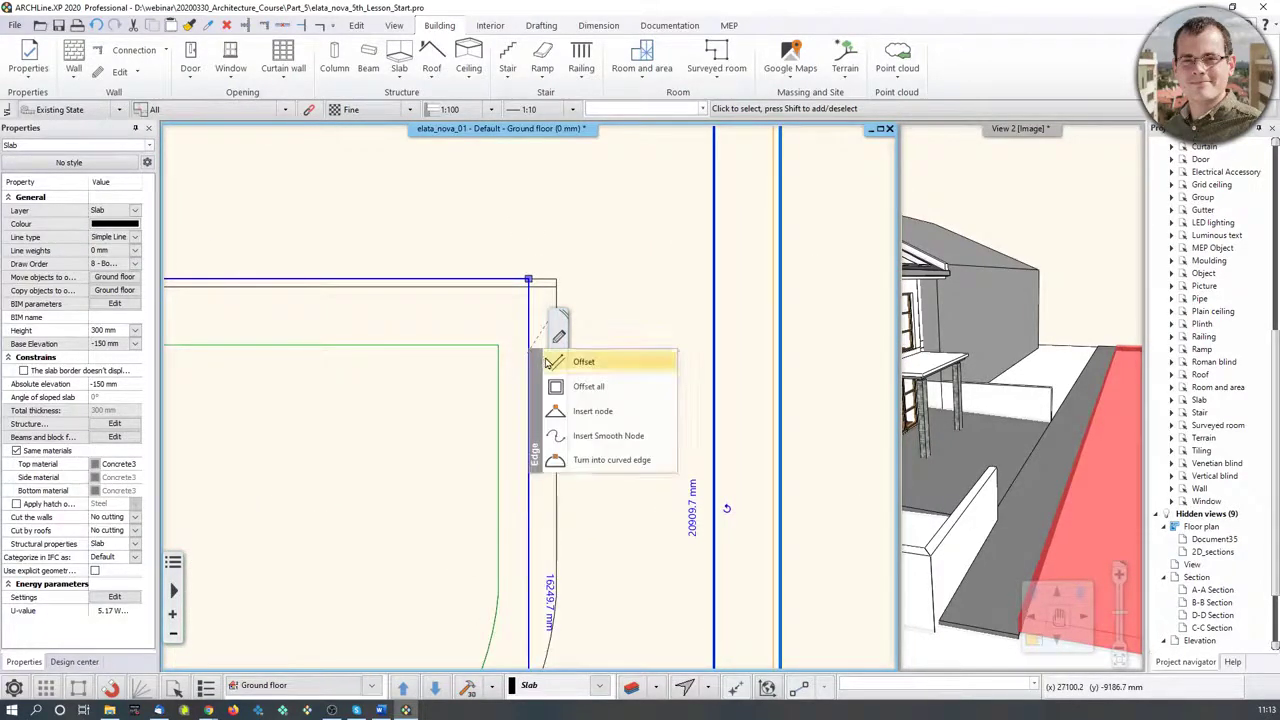
pyautogui.click(566, 363)
pyautogui.click(557, 333)
# Insert a node on the road slab's inner vertical edge at its midpoint, near where the island's curved outline begins
pyautogui.scroll(-1, 603, 514)
pyautogui.moveTo(603, 514); pyautogui.dragTo(611, 420, button='middle')
pyautogui.scroll(-3, 611, 420)
pyautogui.moveTo(566, 526); pyautogui.dragTo(709, 345, button='middle')
pyautogui.scroll(1, 703, 220)
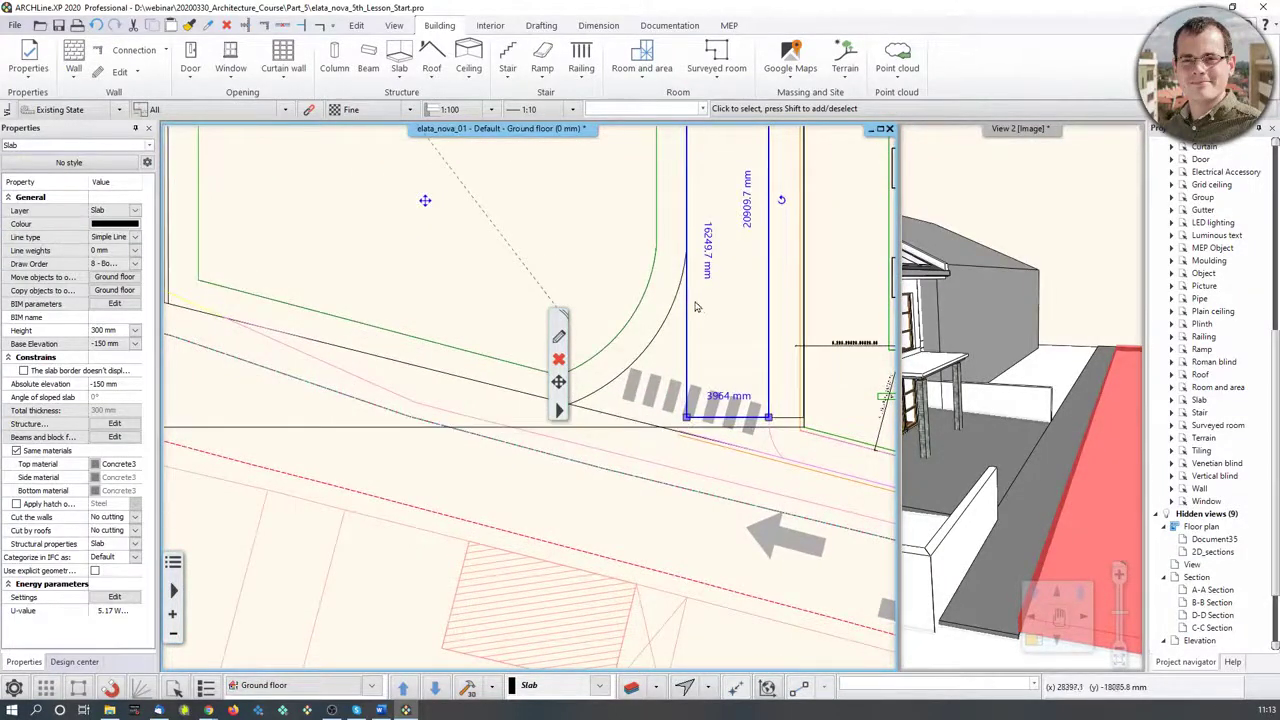
pyautogui.moveTo(687, 302)
pyautogui.click(740, 359)
pyautogui.scroll(3, 700, 330)
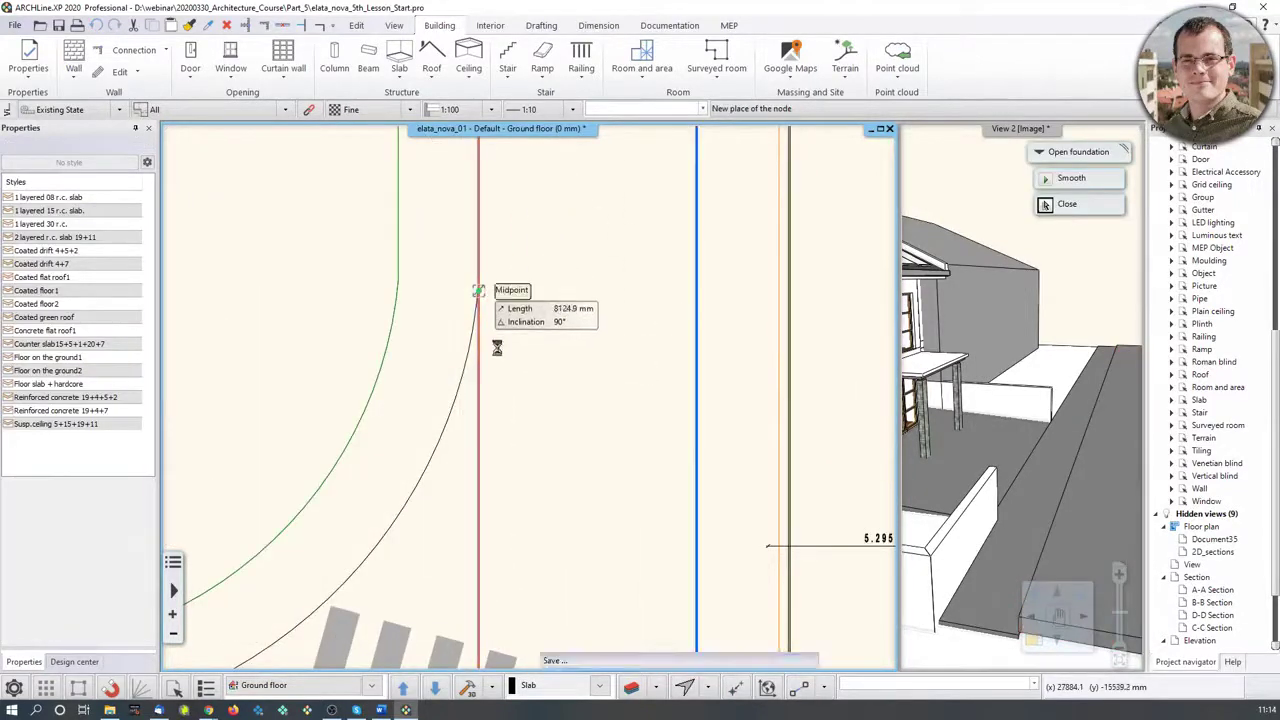
pyautogui.click(478, 290)
pyautogui.scroll(-4, 495, 412)
pyautogui.scroll(3, 548, 515)
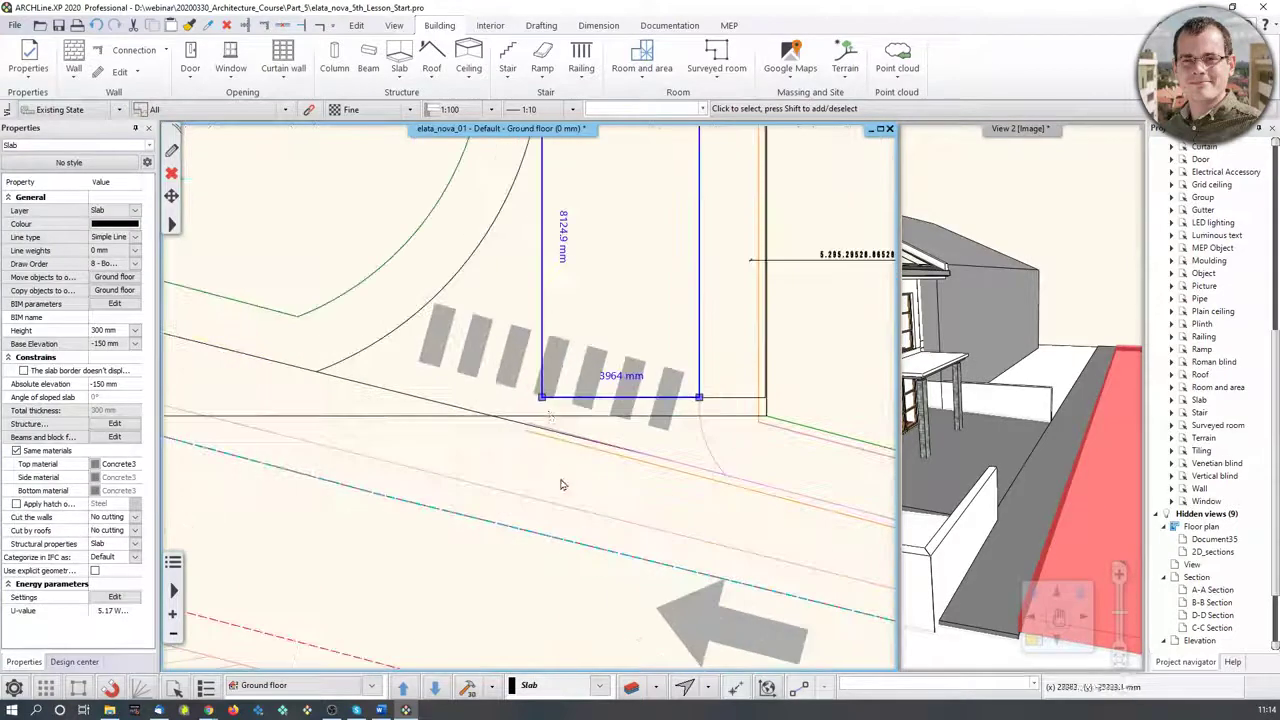
# Move the road slab's lower inner node to the point where the island's curved outline meets the slanted road line
pyautogui.rightClick(548, 404)
pyautogui.click(605, 414)
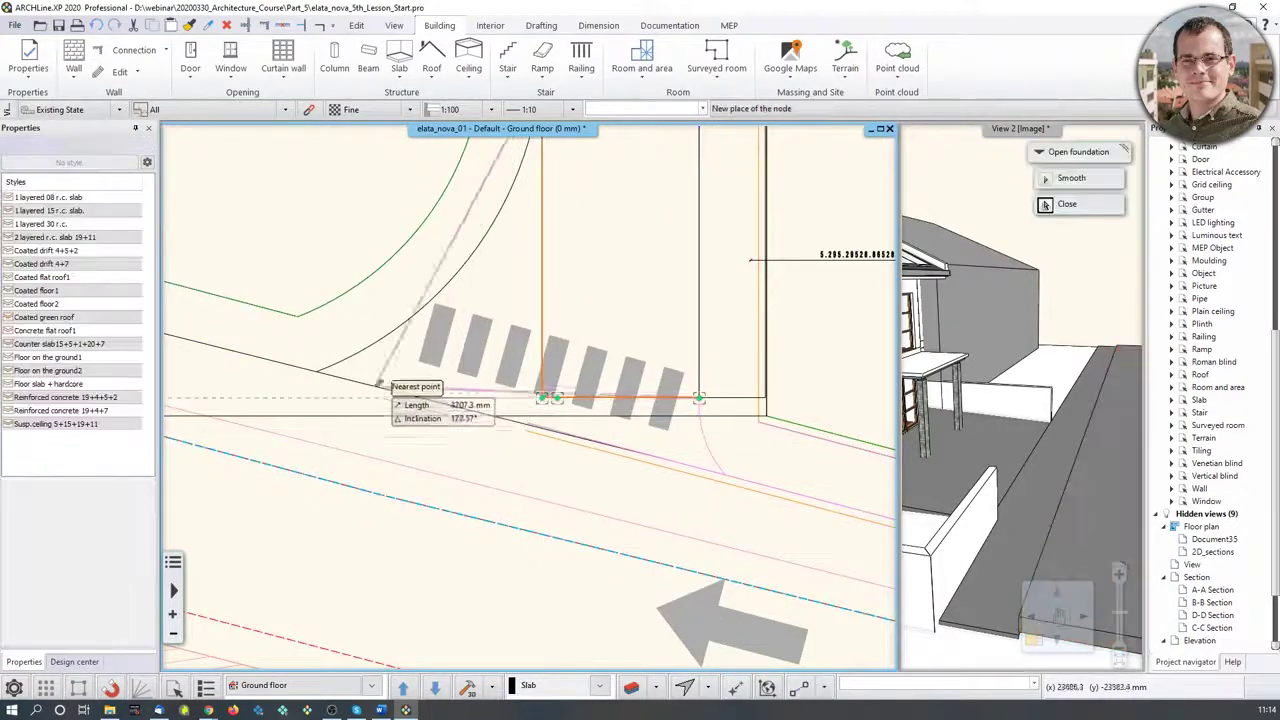
pyautogui.click(318, 372)
pyautogui.scroll(-3, 537, 405)
pyautogui.scroll(3, 537, 405)
# Turn the road slab's diagonal inner edge into a curved edge that follows the island's rounded outline
pyautogui.rightClick(573, 381)
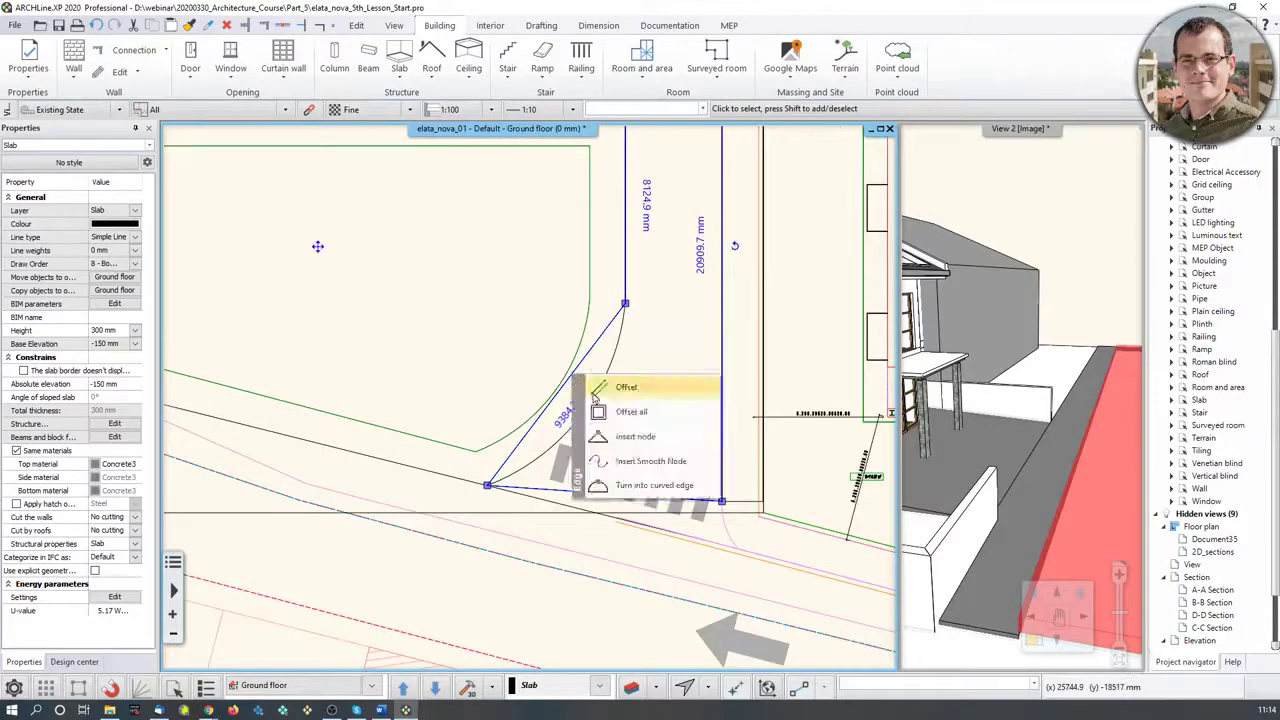
pyautogui.click(620, 485)
pyautogui.click(585, 415)
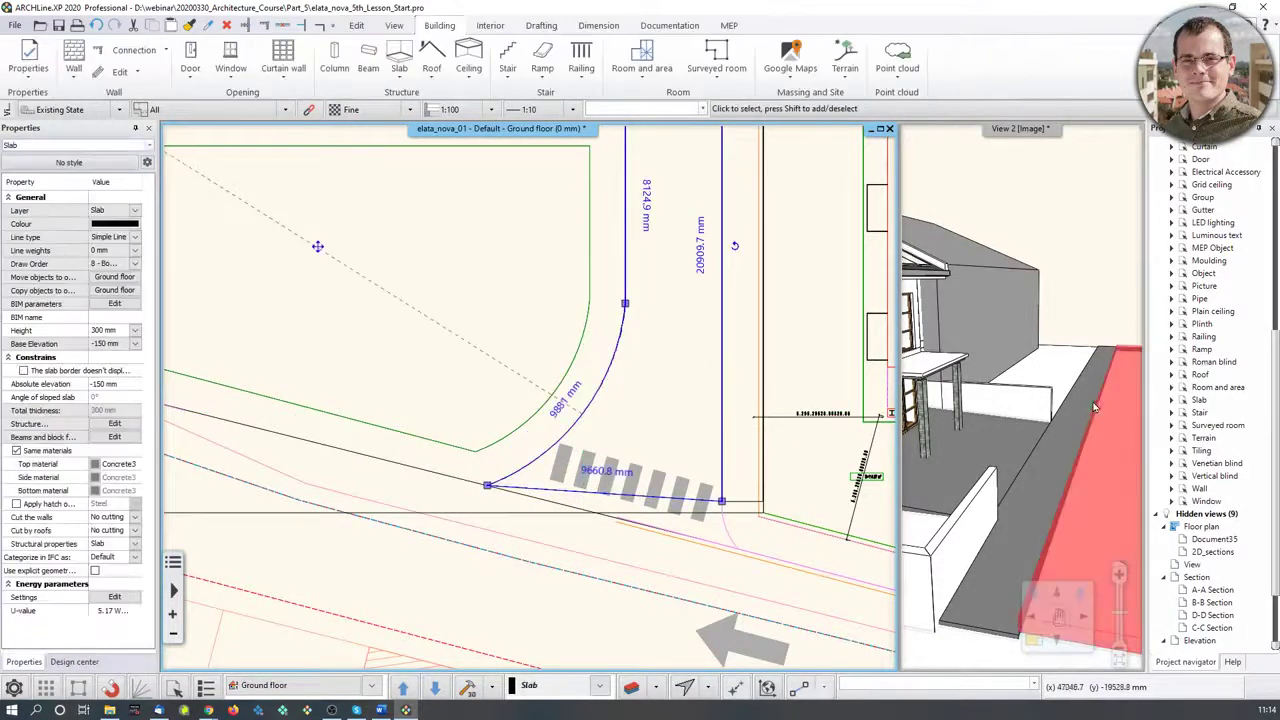
# Set the road slab's base elevation to -300 mm and its height to 150 mm
pyautogui.scroll(5, 1003, 425)
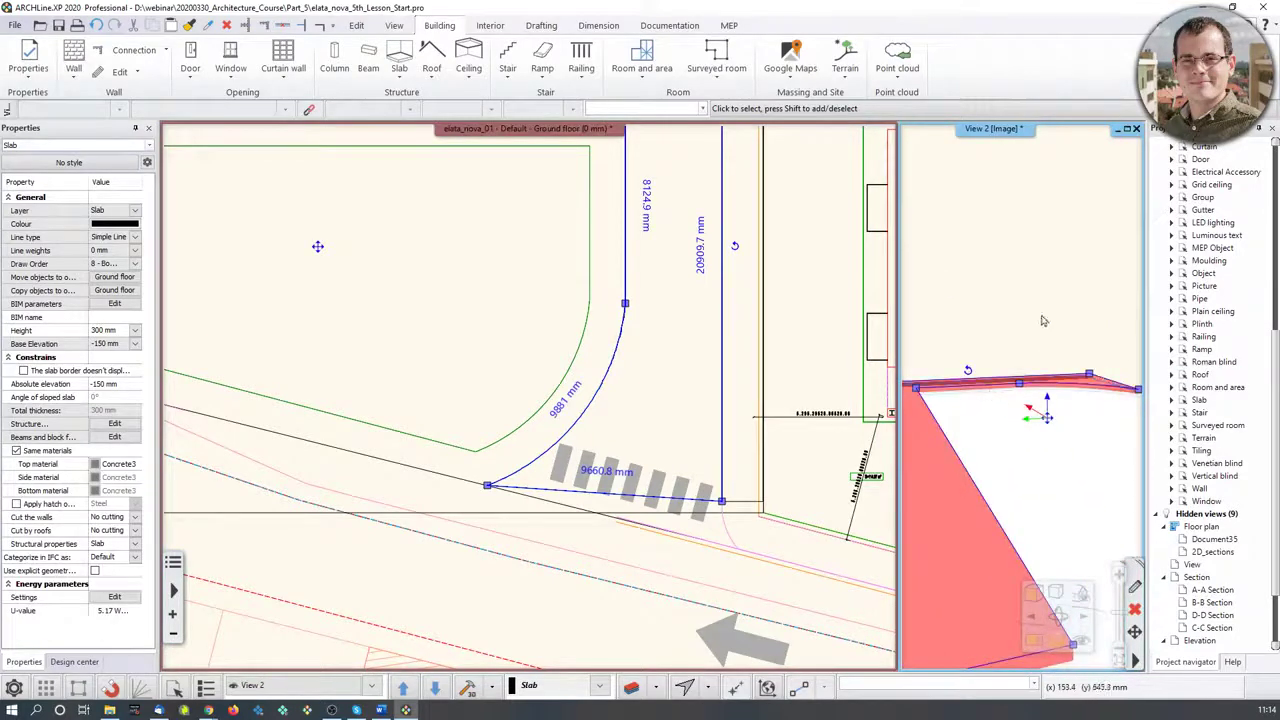
pyautogui.click(1043, 329)
pyautogui.moveTo(1038, 358); pyautogui.dragTo(933, 388, button='middle')
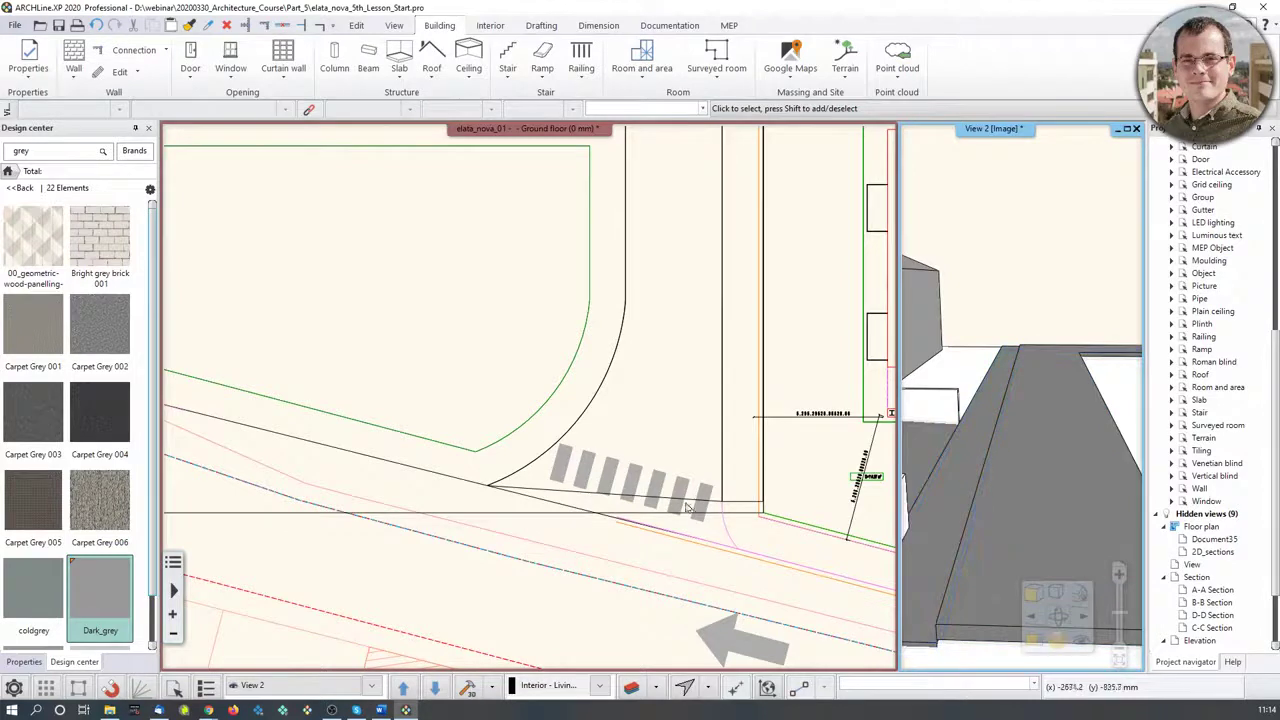
pyautogui.moveTo(1029, 551); pyautogui.dragTo(994, 436, button='middle')
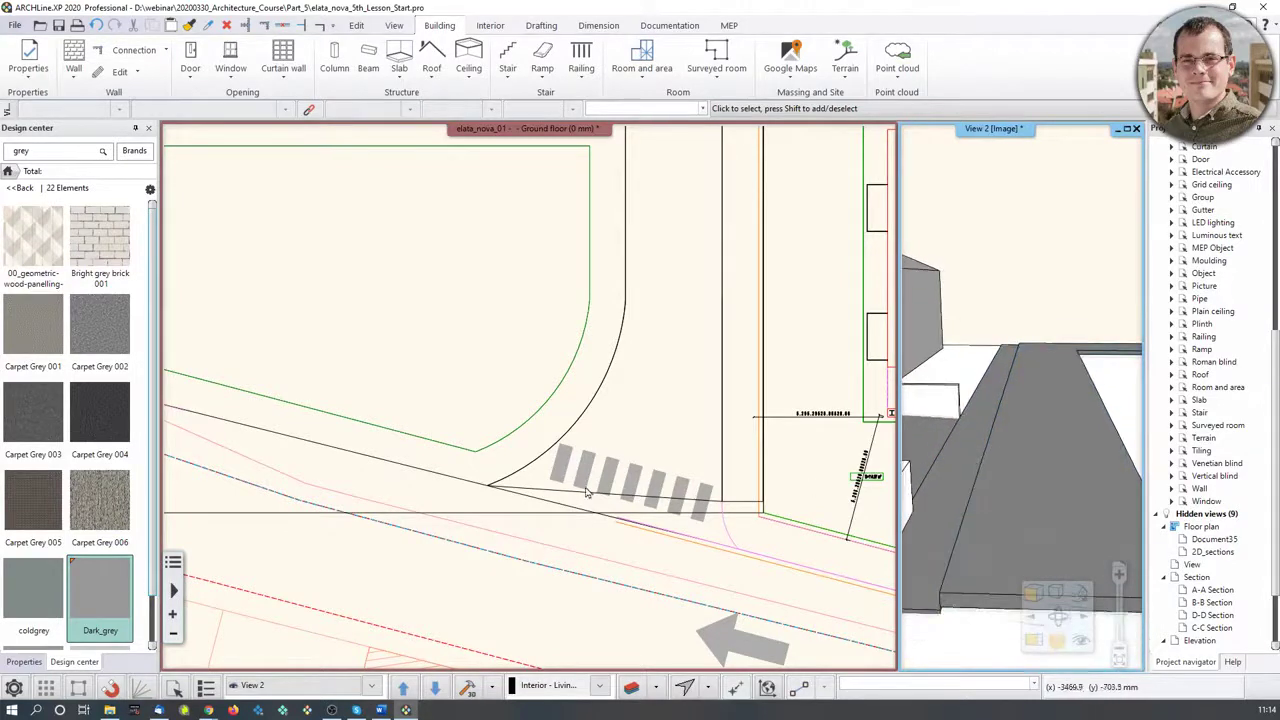
pyautogui.click(587, 494)
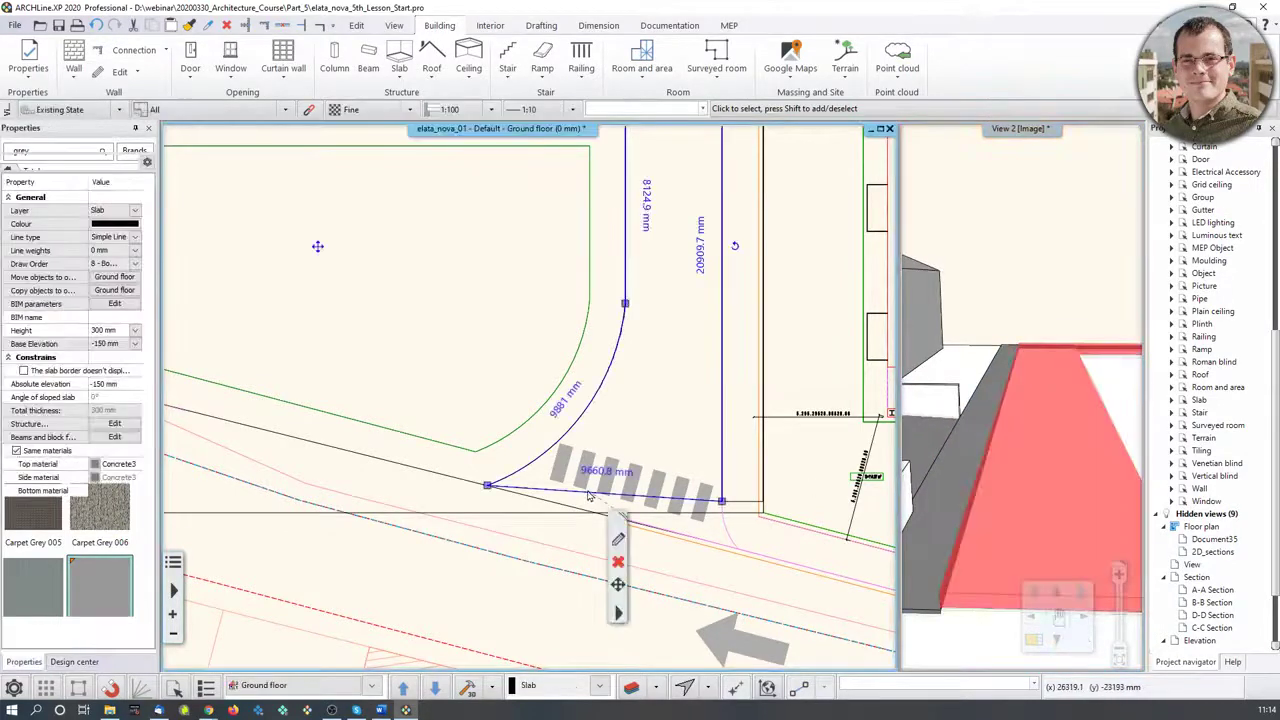
pyautogui.click(110, 344)
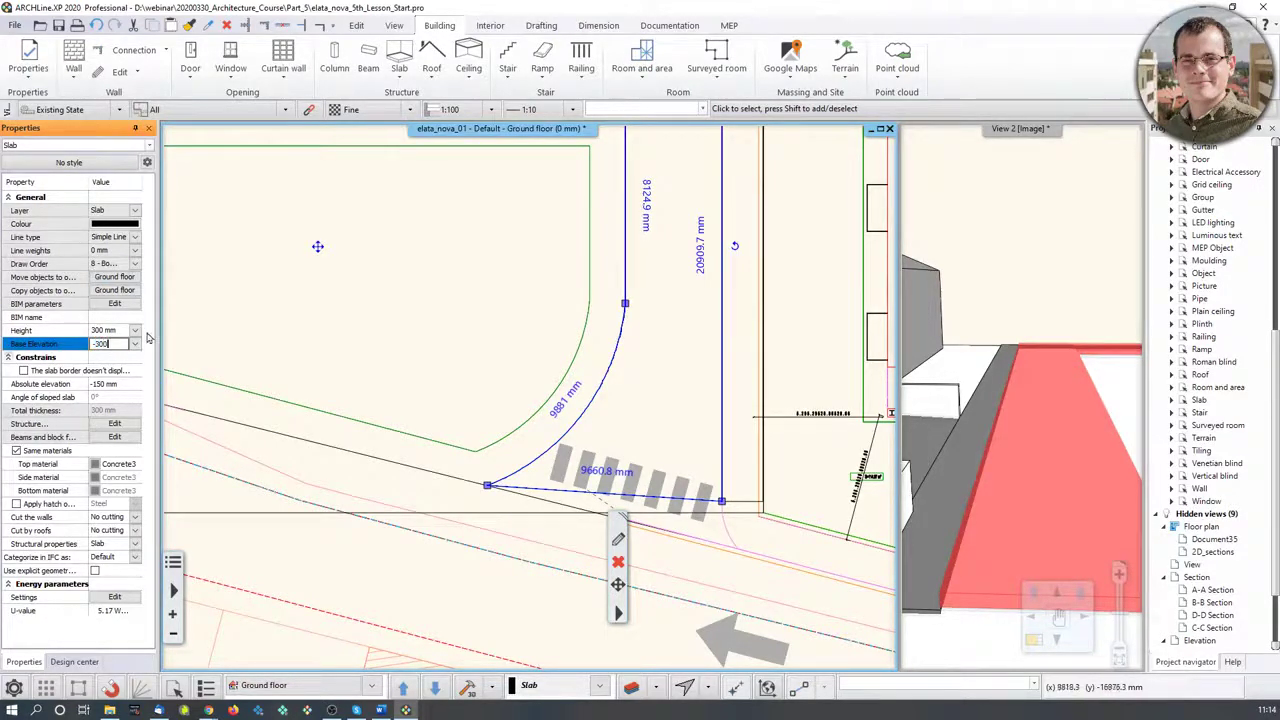
pyautogui.click(97, 333)
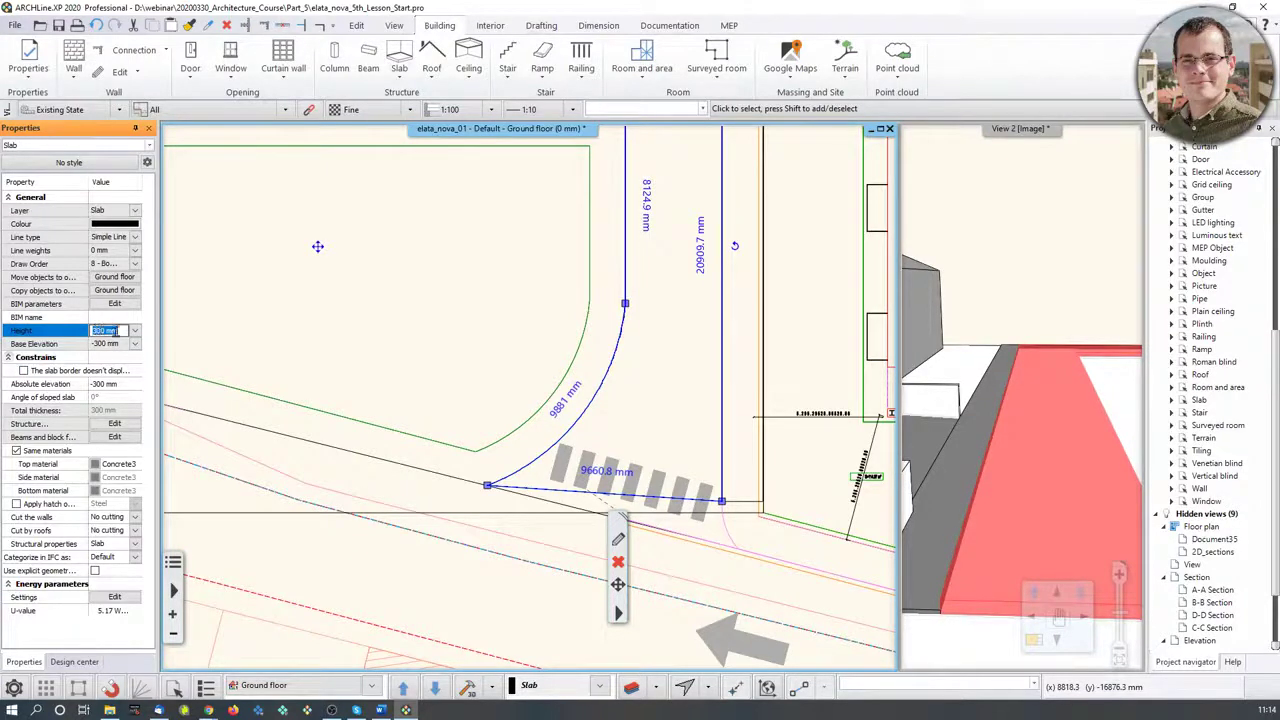
pyautogui.press('Return')
# Inspect the level difference between the road slab and the adjoining pavement slab in the 3D view
pyautogui.moveTo(1092, 403)
pyautogui.mouseDown(button='right')
pyautogui.moveTo(1060, 411)
pyautogui.moveTo(1101, 393)
pyautogui.mouseUp(button='right')
pyautogui.click(996, 449)
pyautogui.moveTo(991, 451); pyautogui.dragTo(932, 468, button='right')
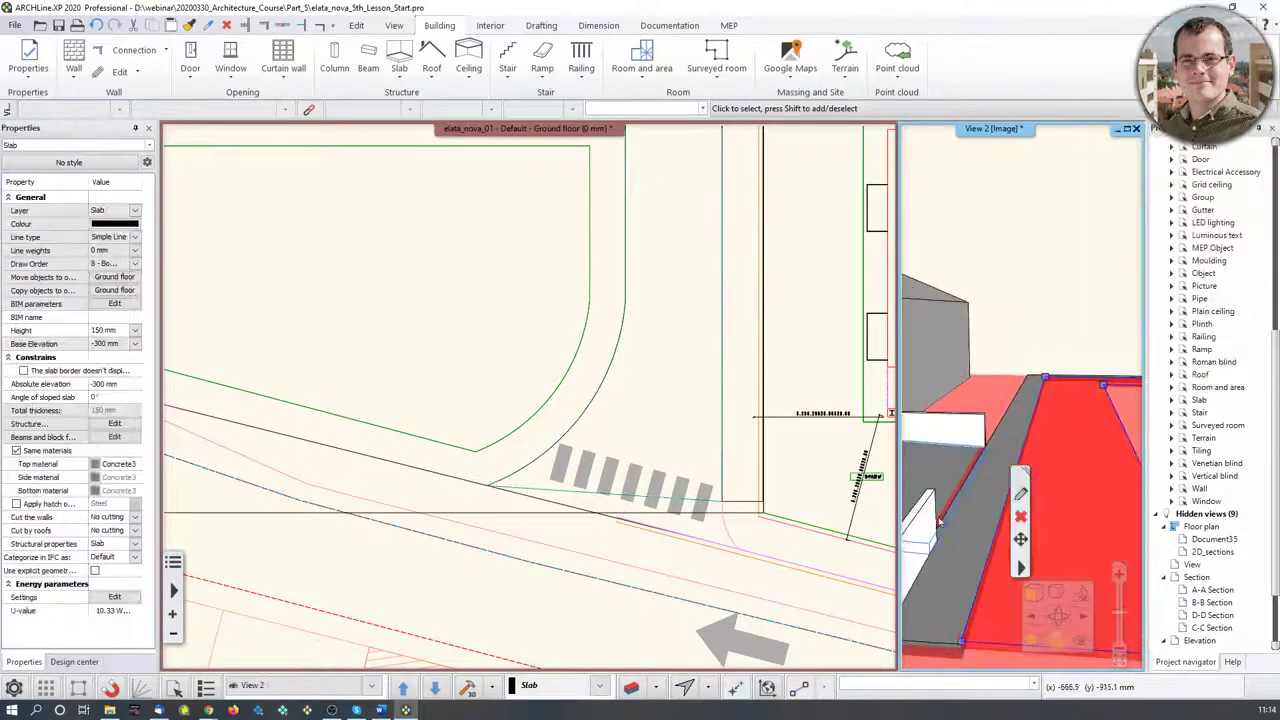
pyautogui.click(955, 567)
pyautogui.moveTo(955, 567); pyautogui.dragTo(949, 562, button='right')
pyautogui.scroll(-4, 1005, 360)
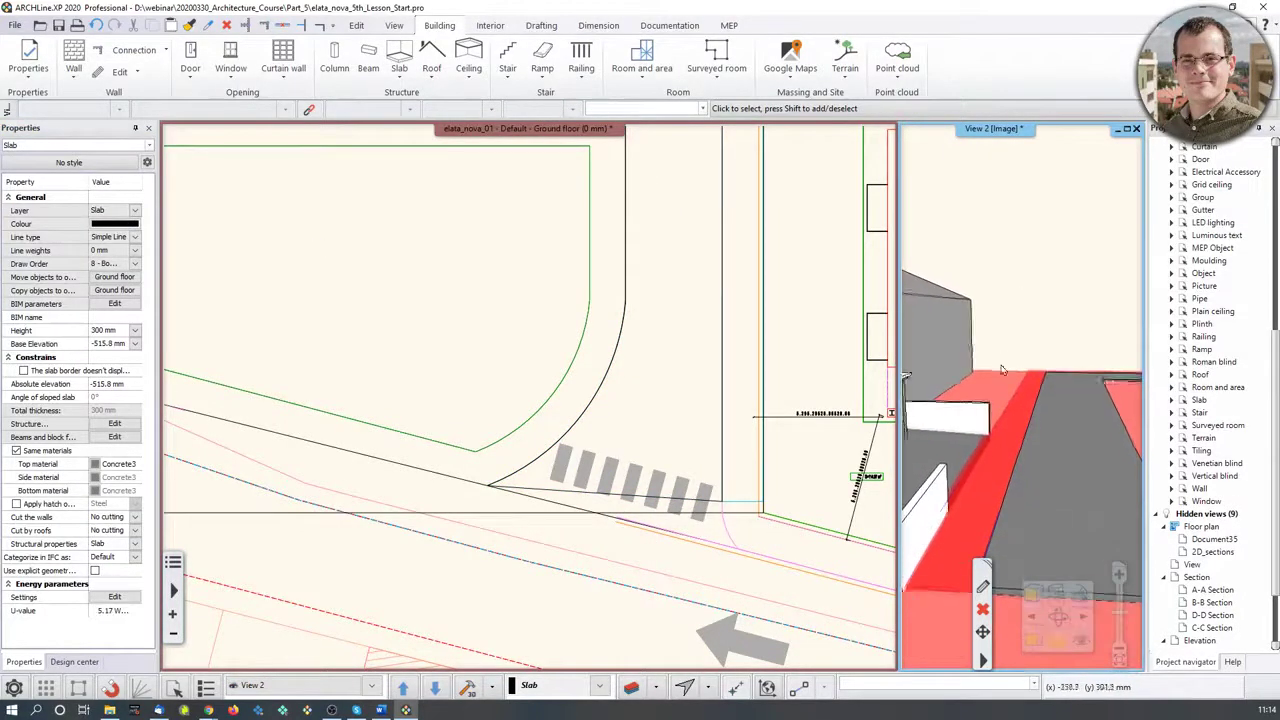
pyautogui.press('Escape')
pyautogui.click(1021, 400)
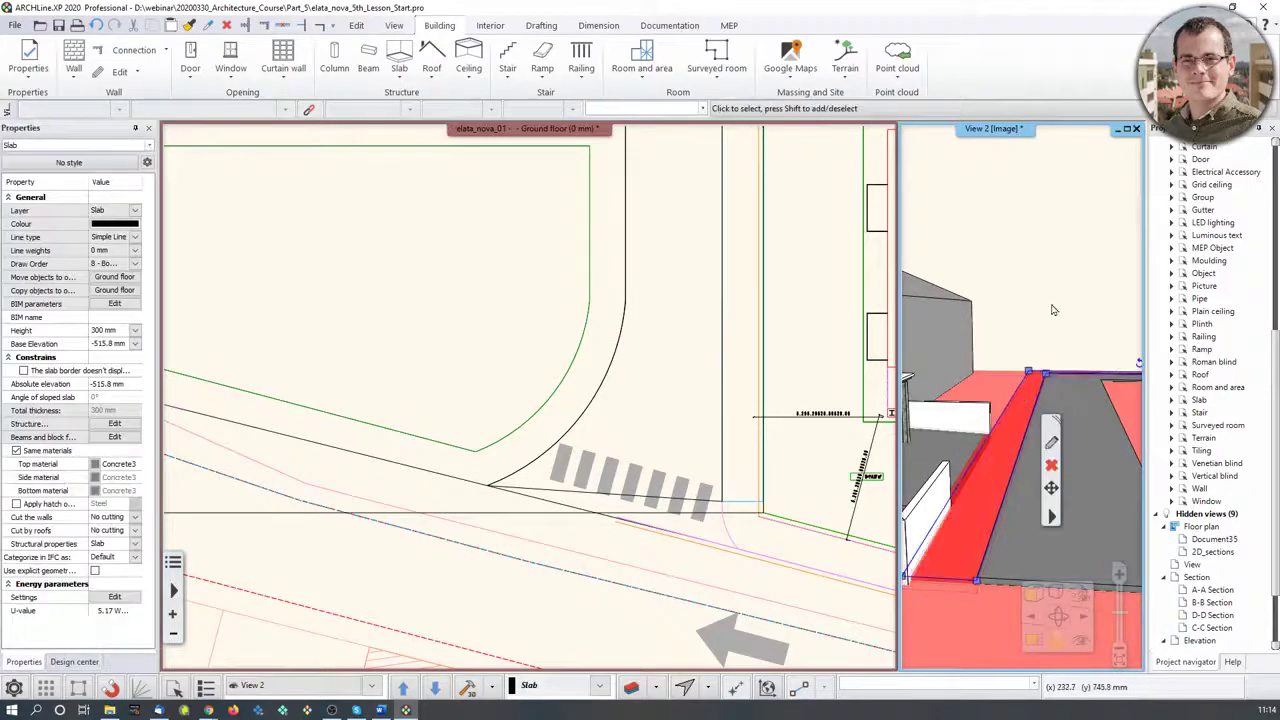
pyautogui.click(1051, 306)
pyautogui.click(1012, 436)
pyautogui.moveTo(1012, 436); pyautogui.dragTo(1082, 391, button='right')
pyautogui.rightClick(1094, 400)
pyautogui.press('Escape')
pyautogui.press('Escape')
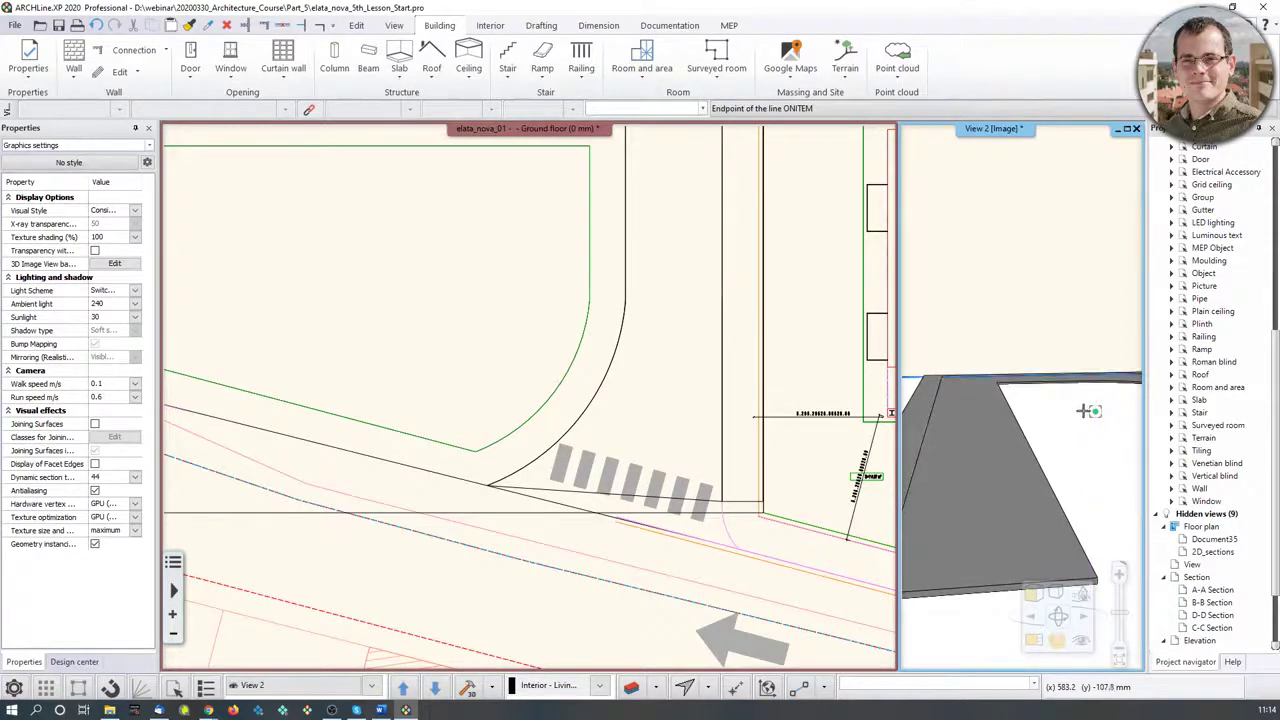
pyautogui.hotkey('ctrl', 's')
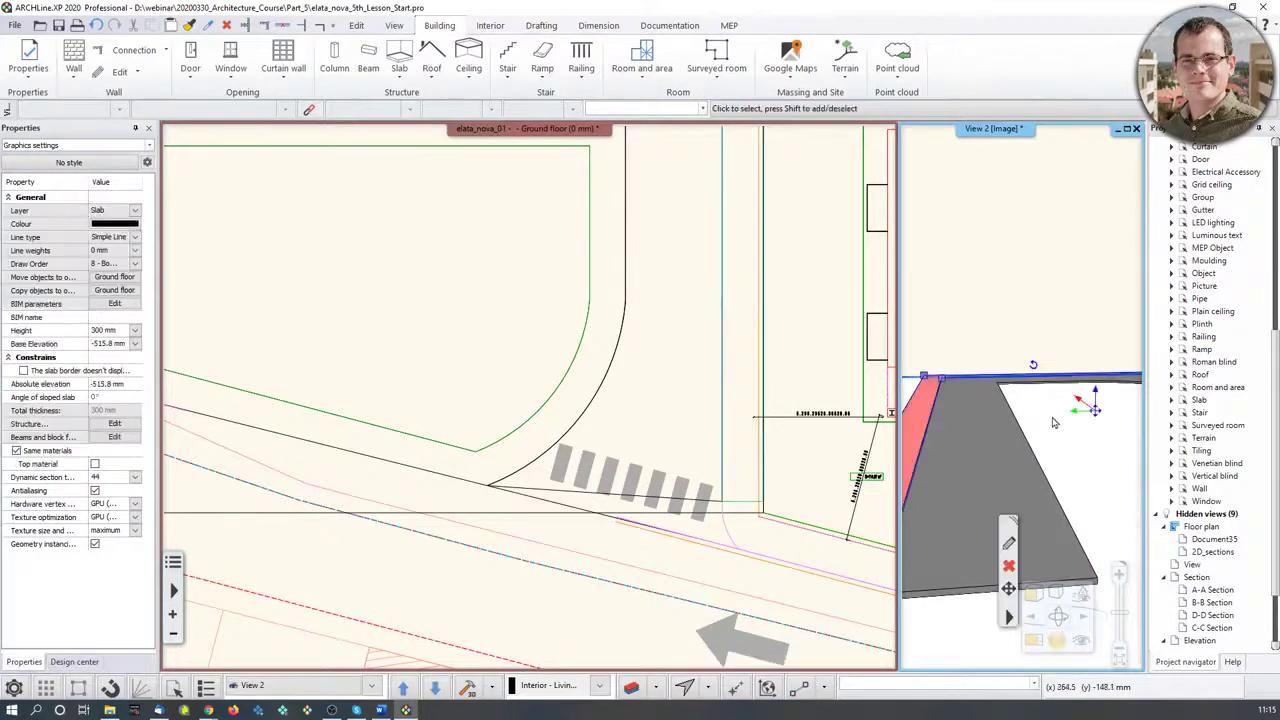
pyautogui.press('Escape')
pyautogui.moveTo(1060, 422); pyautogui.dragTo(1040, 451, button='middle')
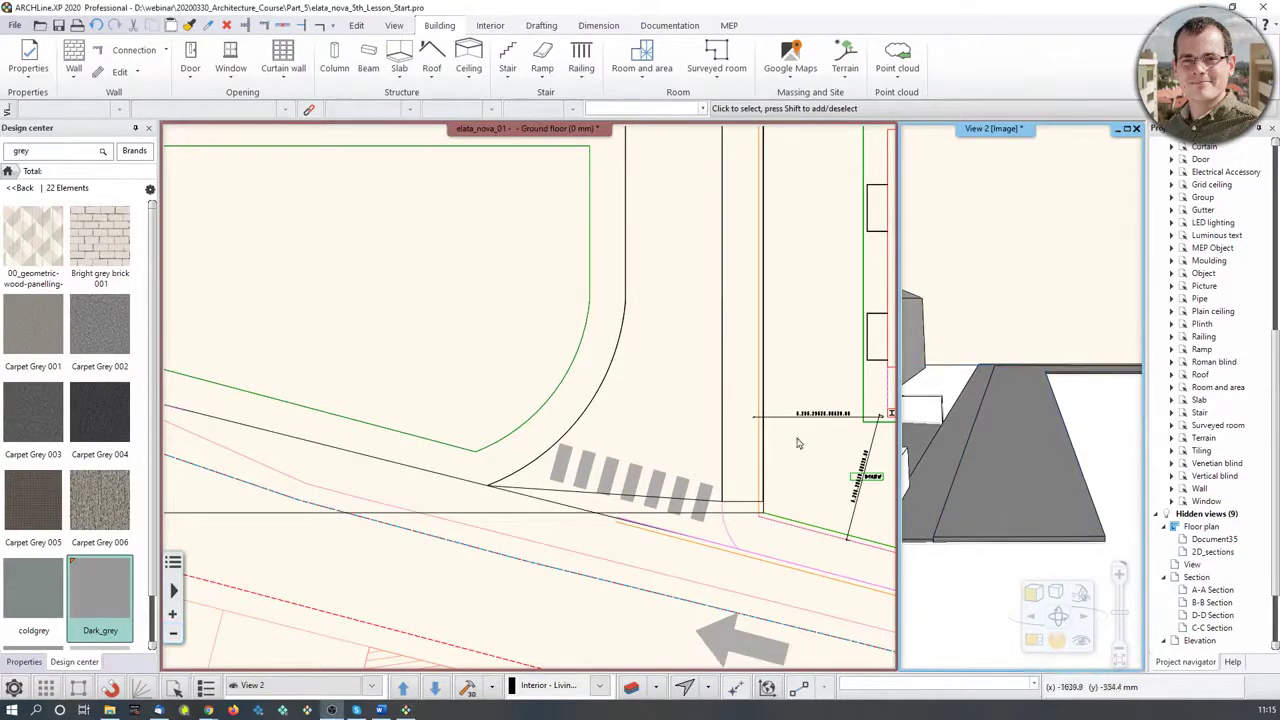
# Search the material library for asphalt and apply Asphalt_ to the road slab in 3D, replacing the existing material on this object
pyautogui.click(502, 392)
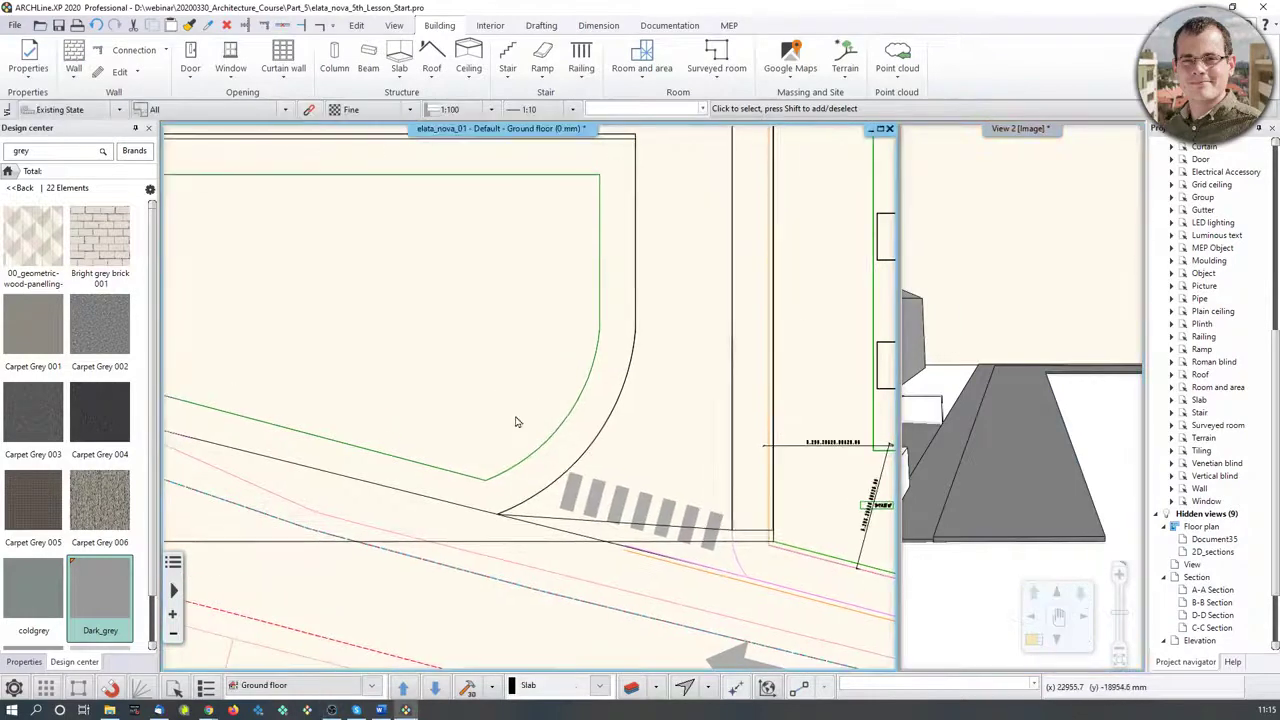
pyautogui.click(10, 171)
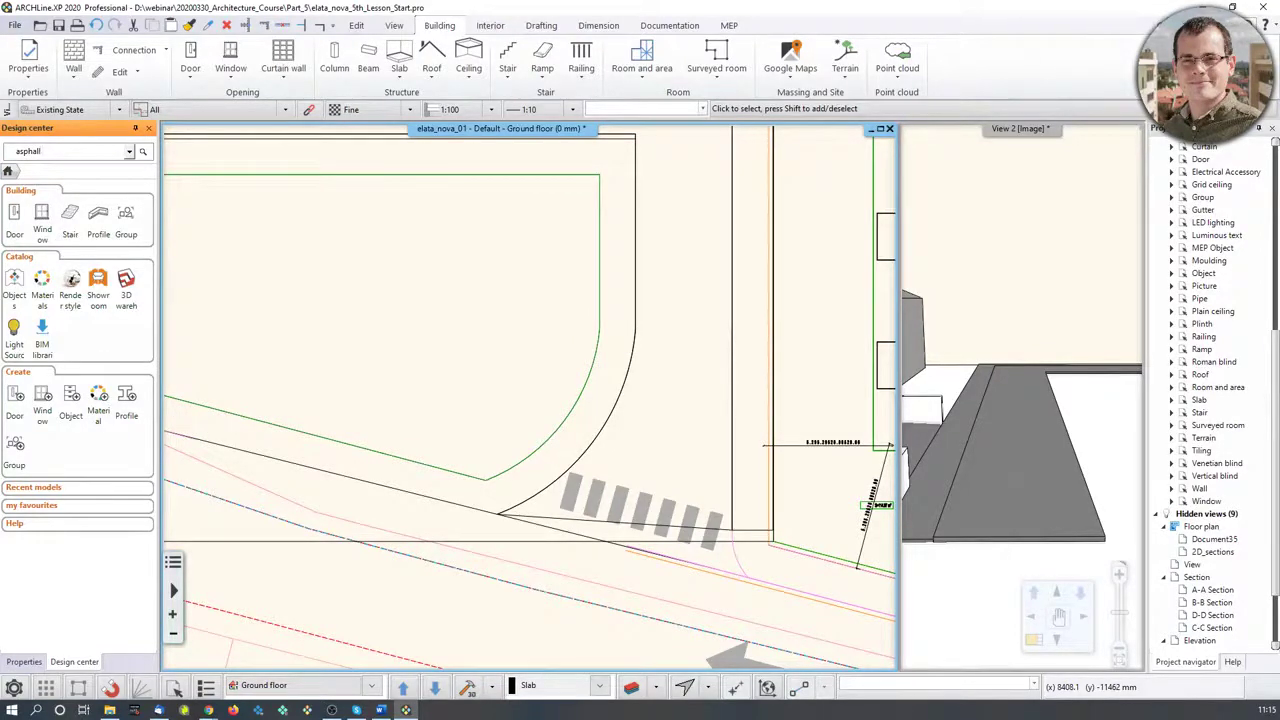
pyautogui.press('Return')
pyautogui.moveTo(36, 245); pyautogui.dragTo(190, 296)
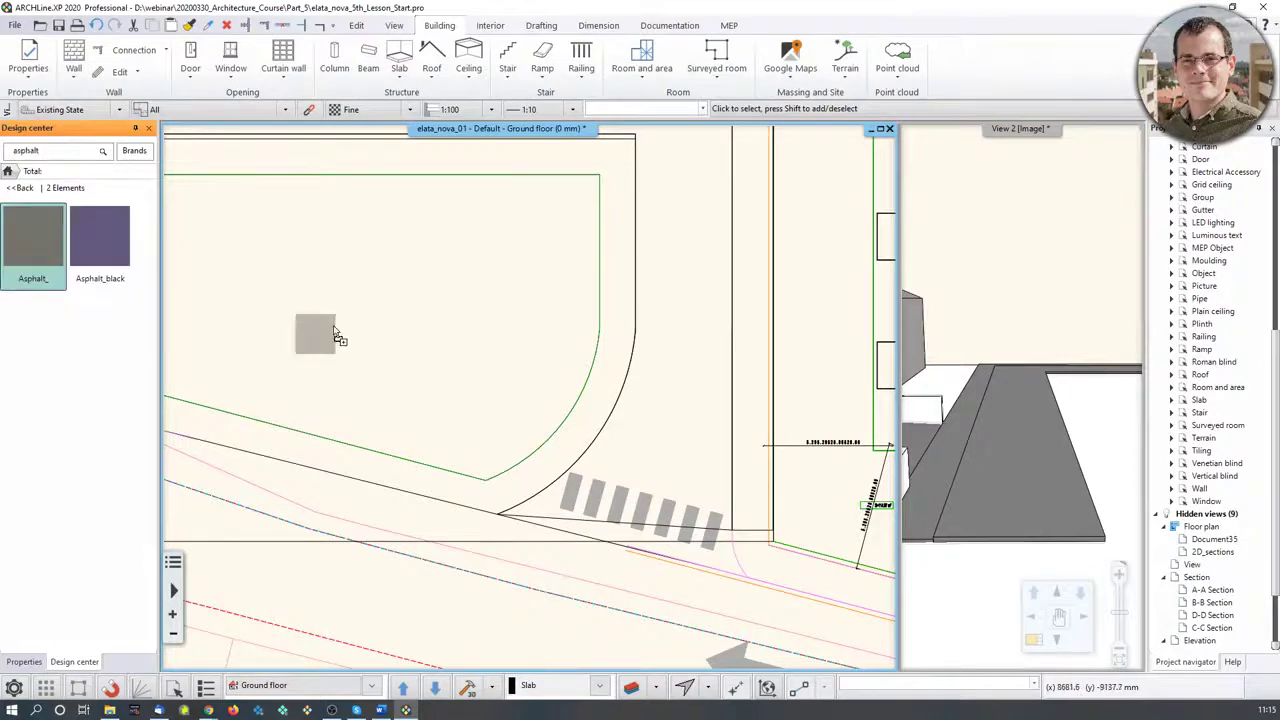
pyautogui.moveTo(1056, 518); pyautogui.dragTo(1046, 512)
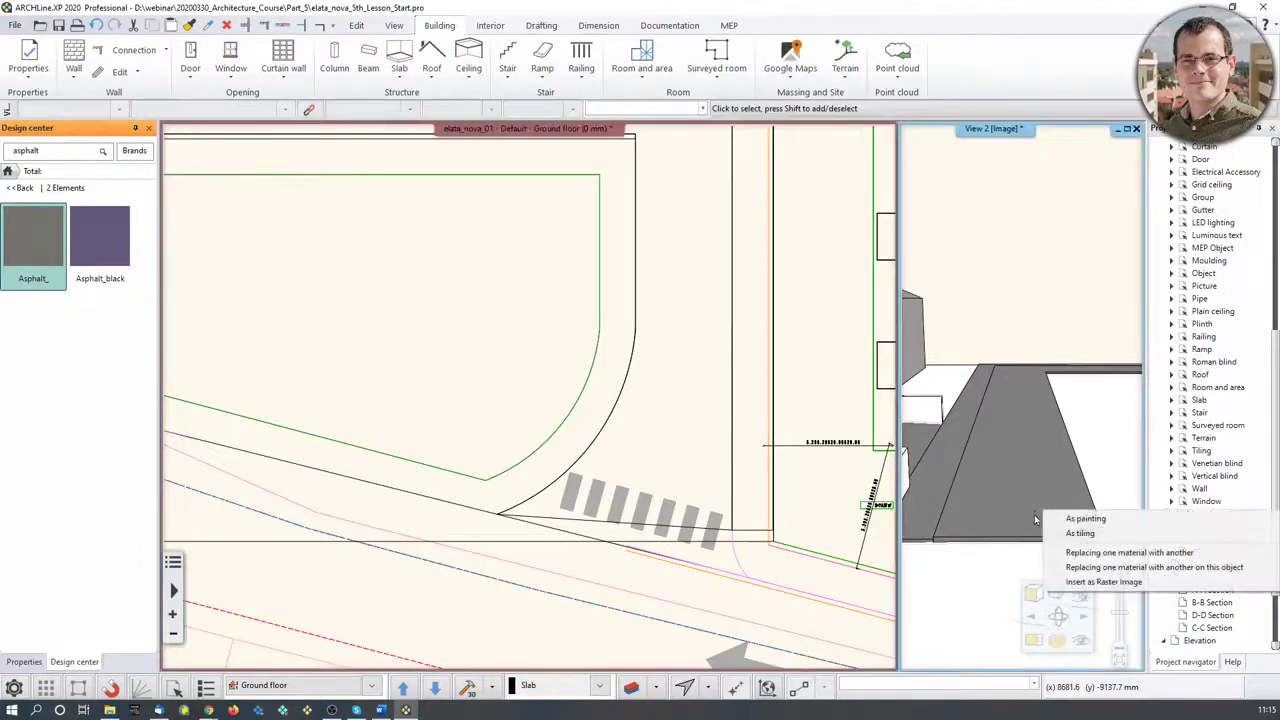
pyautogui.click(1089, 570)
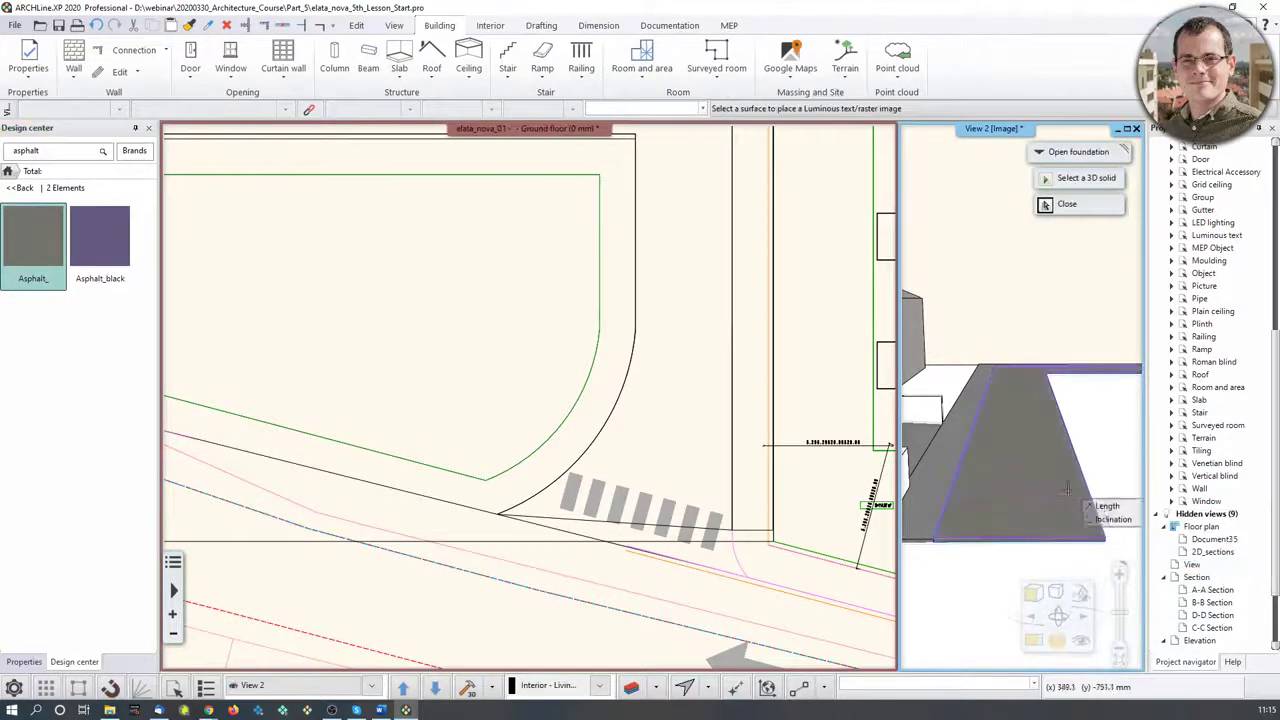
pyautogui.scroll(-3, 969, 485)
pyautogui.click(1052, 201)
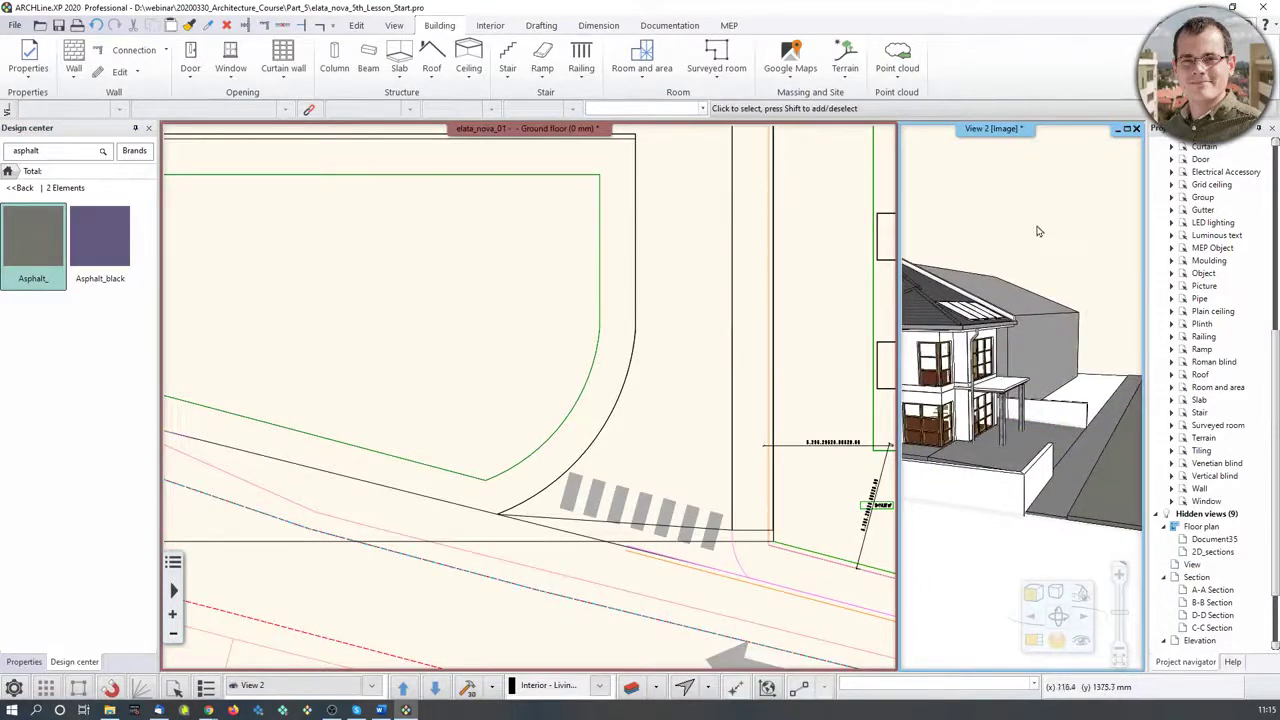
# Enlarge the 3D view and examine the house, fence walls, neighbouring buildings and rear garden from the front and back
pyautogui.click(1034, 641)
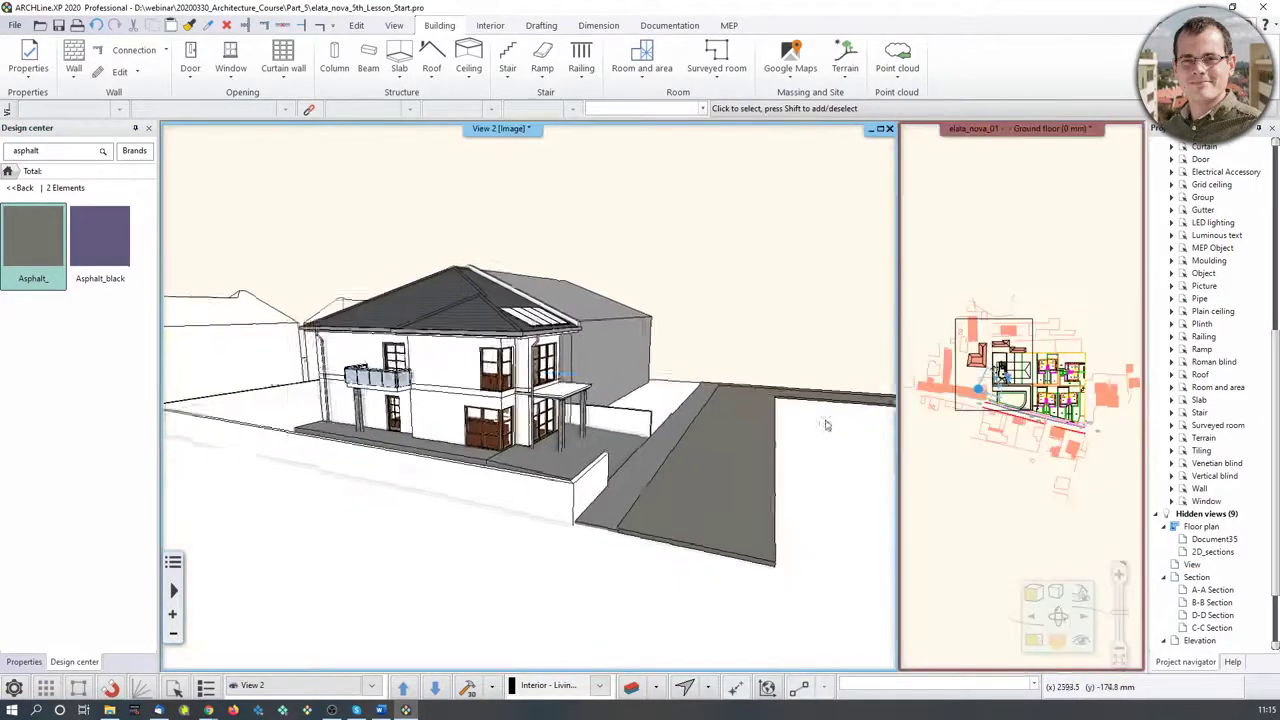
pyautogui.moveTo(707, 393); pyautogui.dragTo(422, 393, button='middle')
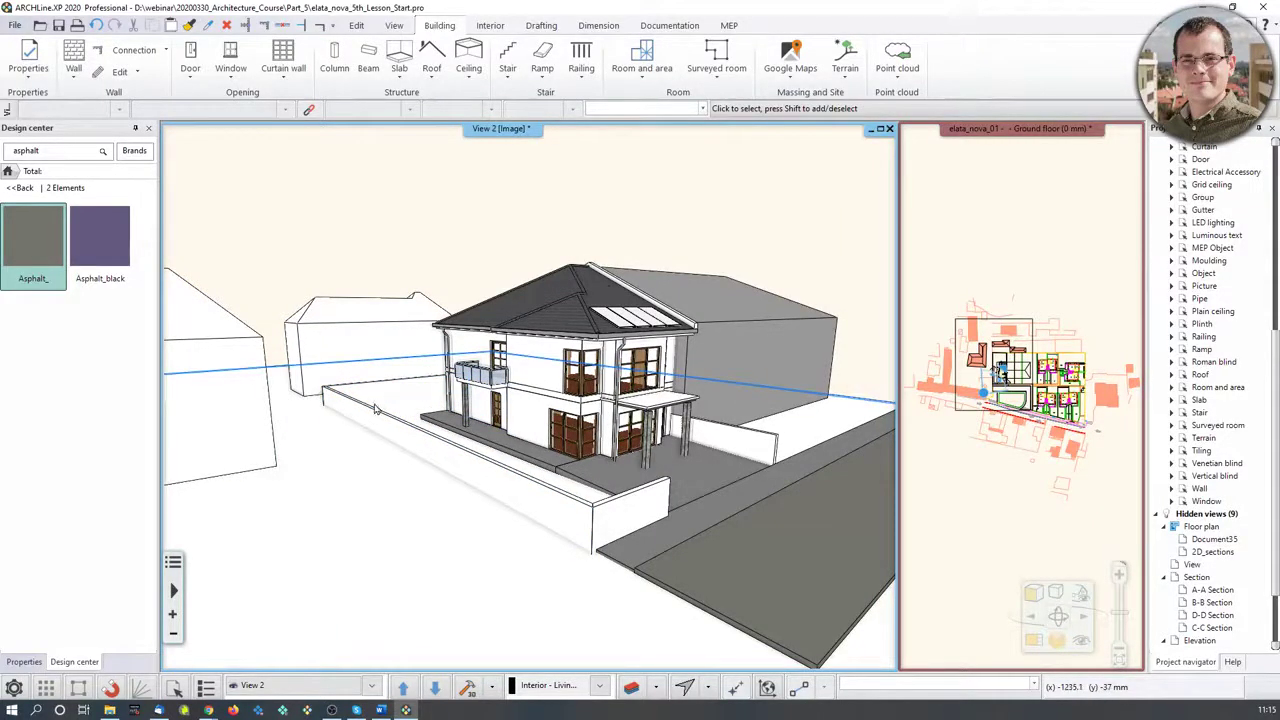
pyautogui.moveTo(405, 455); pyautogui.dragTo(378, 332, button='middle')
pyautogui.click(407, 346)
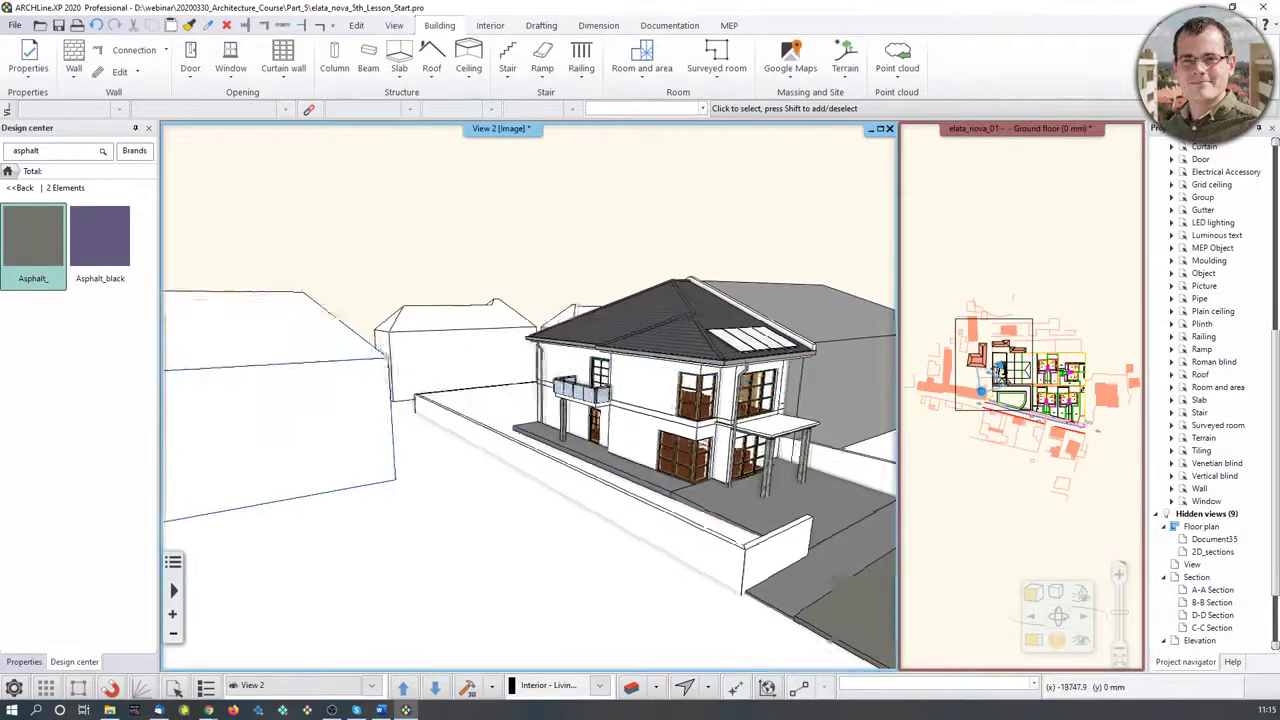
pyautogui.moveTo(460, 420)
pyautogui.mouseDown(button='middle')
pyautogui.moveTo(410, 420)
pyautogui.moveTo(525, 398)
pyautogui.moveTo(636, 435)
pyautogui.moveTo(677, 431)
pyautogui.moveTo(479, 409)
pyautogui.mouseUp(button='middle')
pyautogui.click(437, 392)
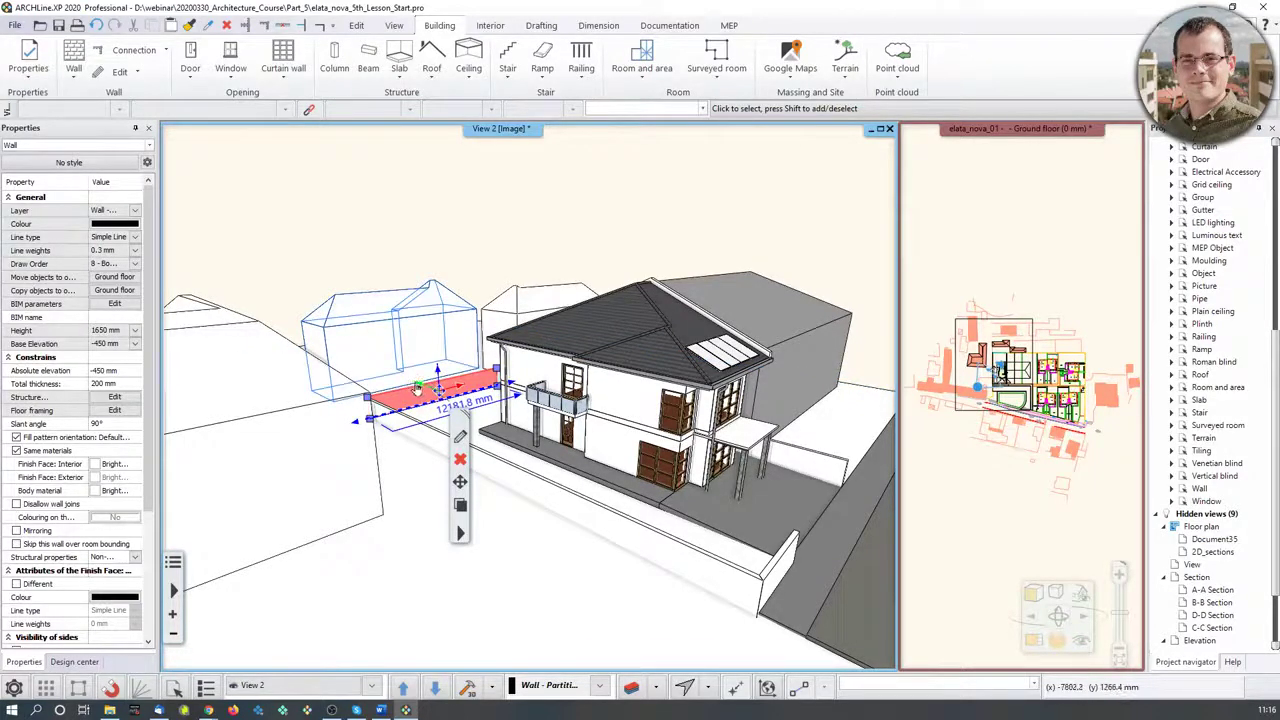
pyautogui.moveTo(417, 389); pyautogui.dragTo(659, 437, button='middle')
pyautogui.click(704, 383)
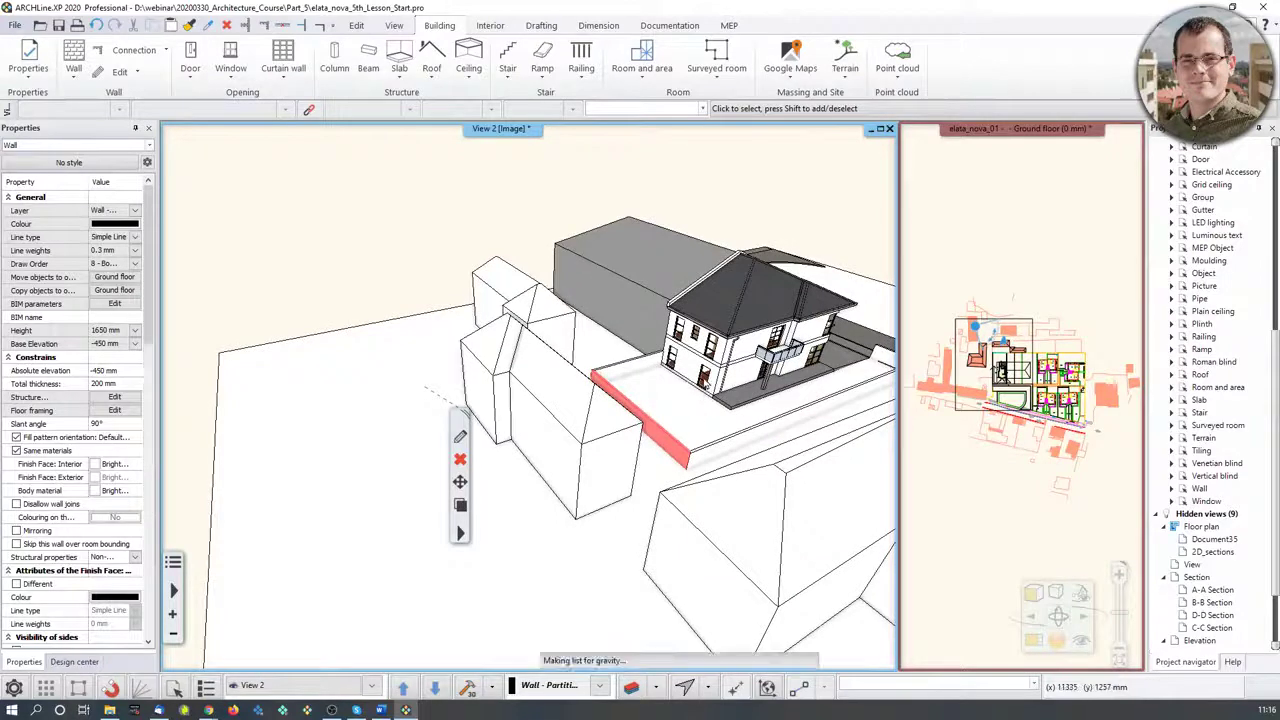
pyautogui.scroll(2, 705, 388)
pyautogui.moveTo(705, 392); pyautogui.dragTo(573, 401, button='middle')
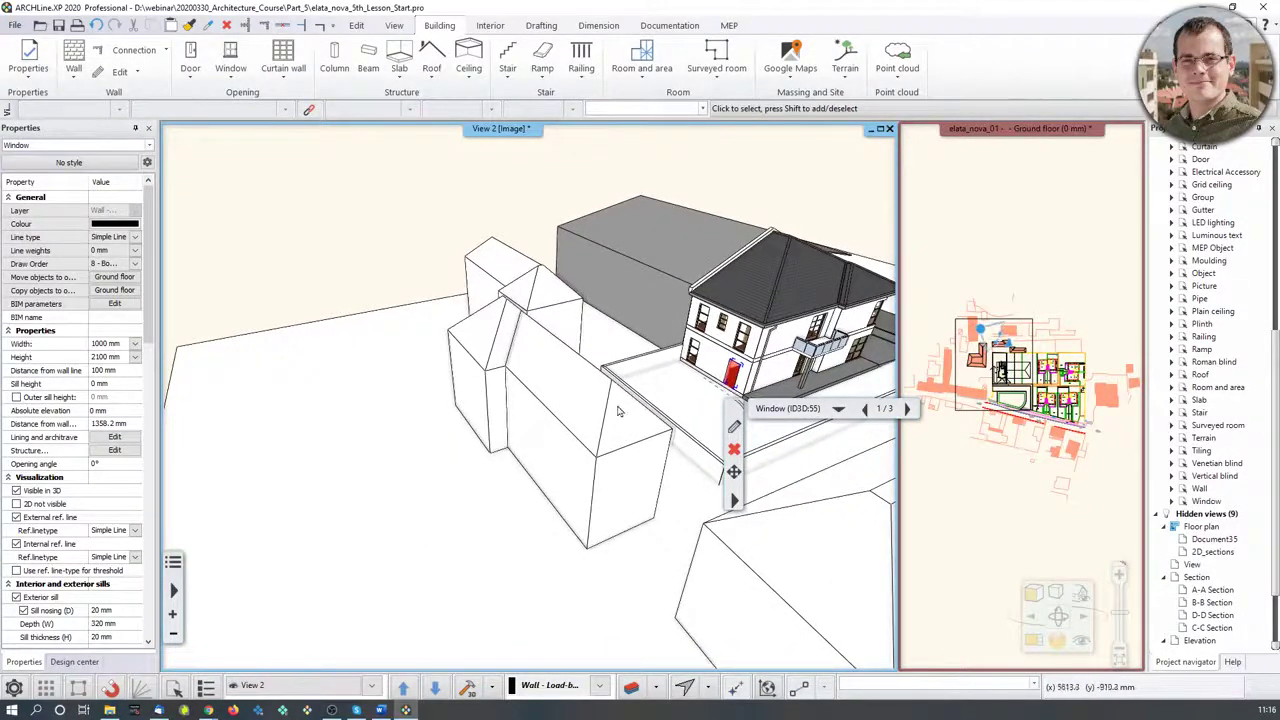
pyautogui.moveTo(667, 376); pyautogui.dragTo(567, 393, button='middle')
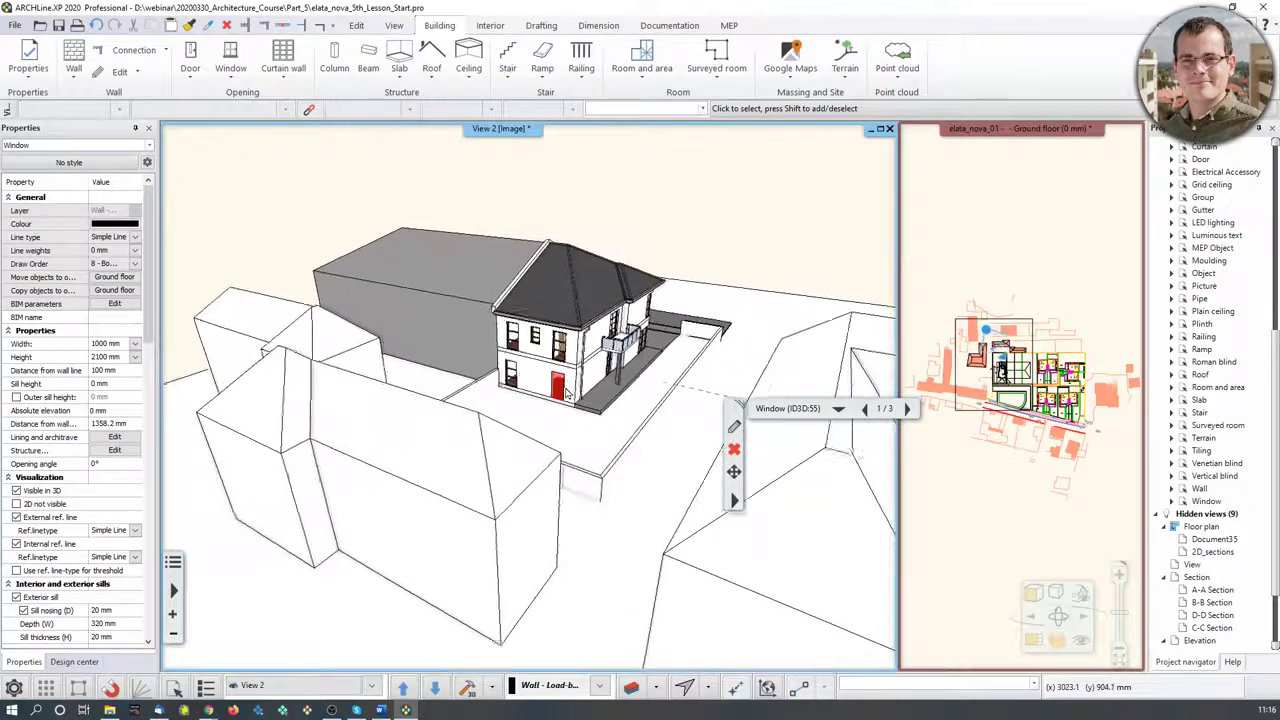
pyautogui.scroll(4, 567, 393)
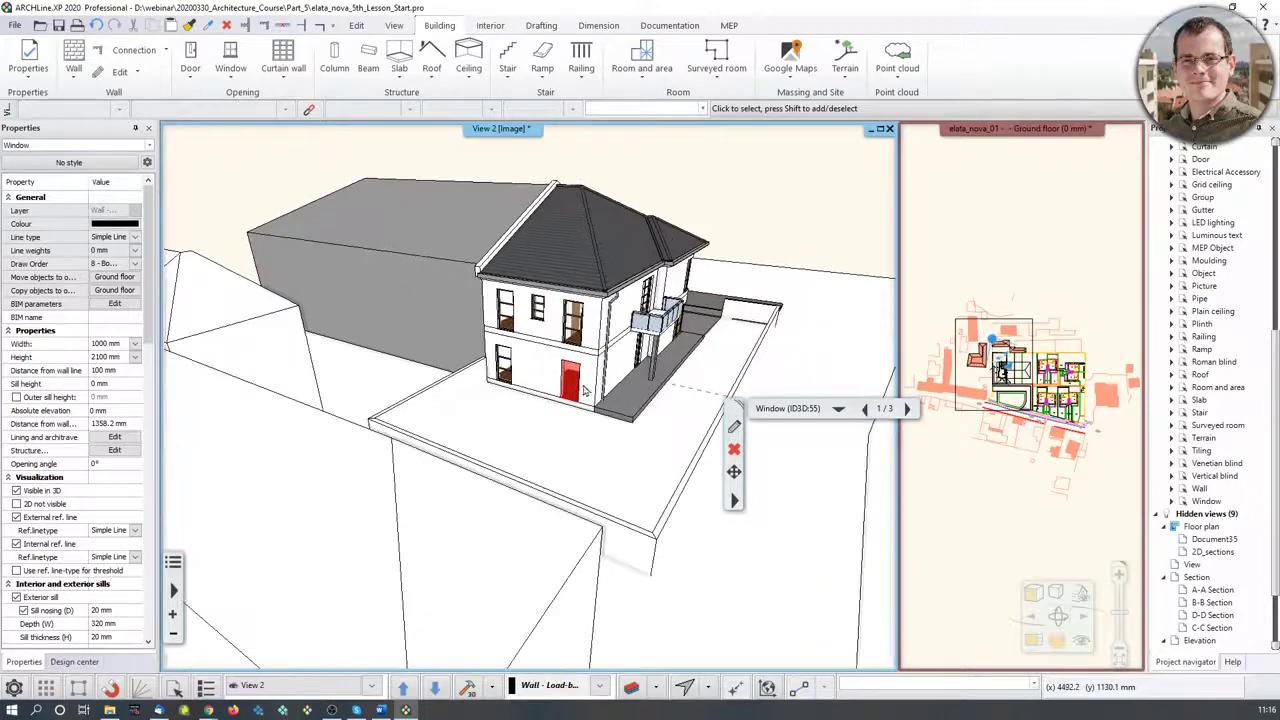
pyautogui.scroll(5, 585, 390)
pyautogui.scroll(1, 585, 390)
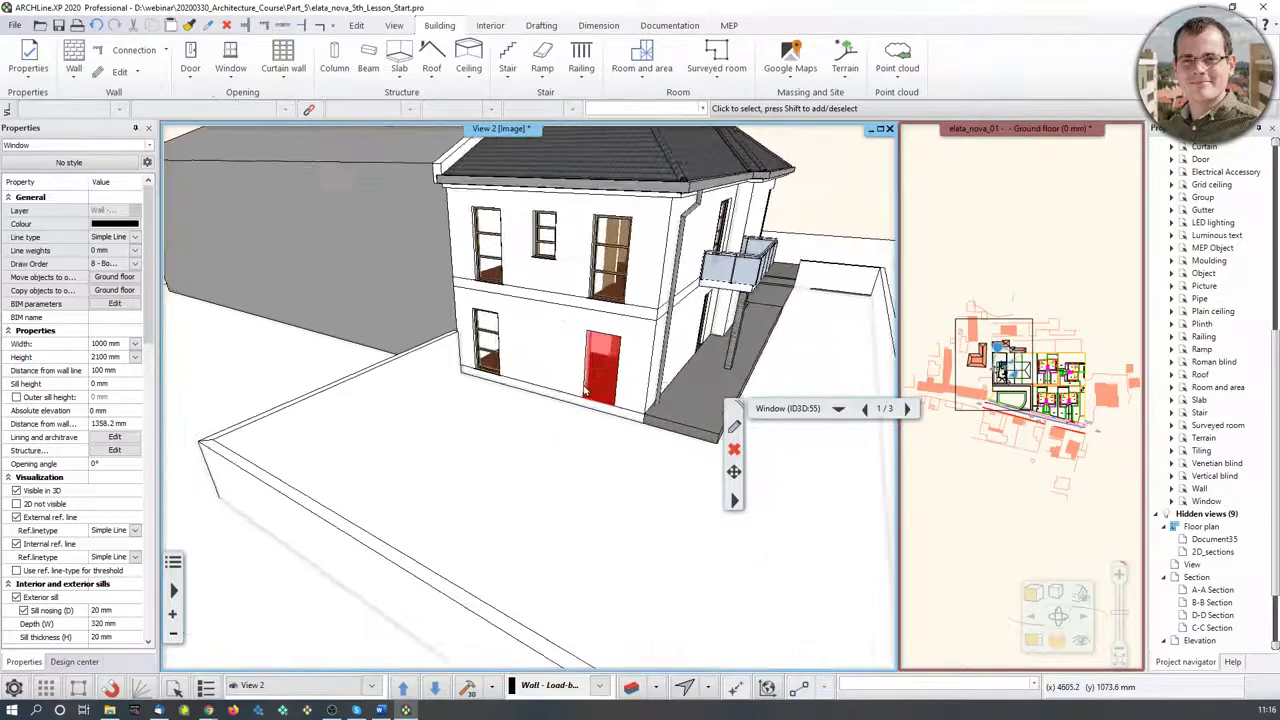
pyautogui.click(580, 472)
pyautogui.press('Escape')
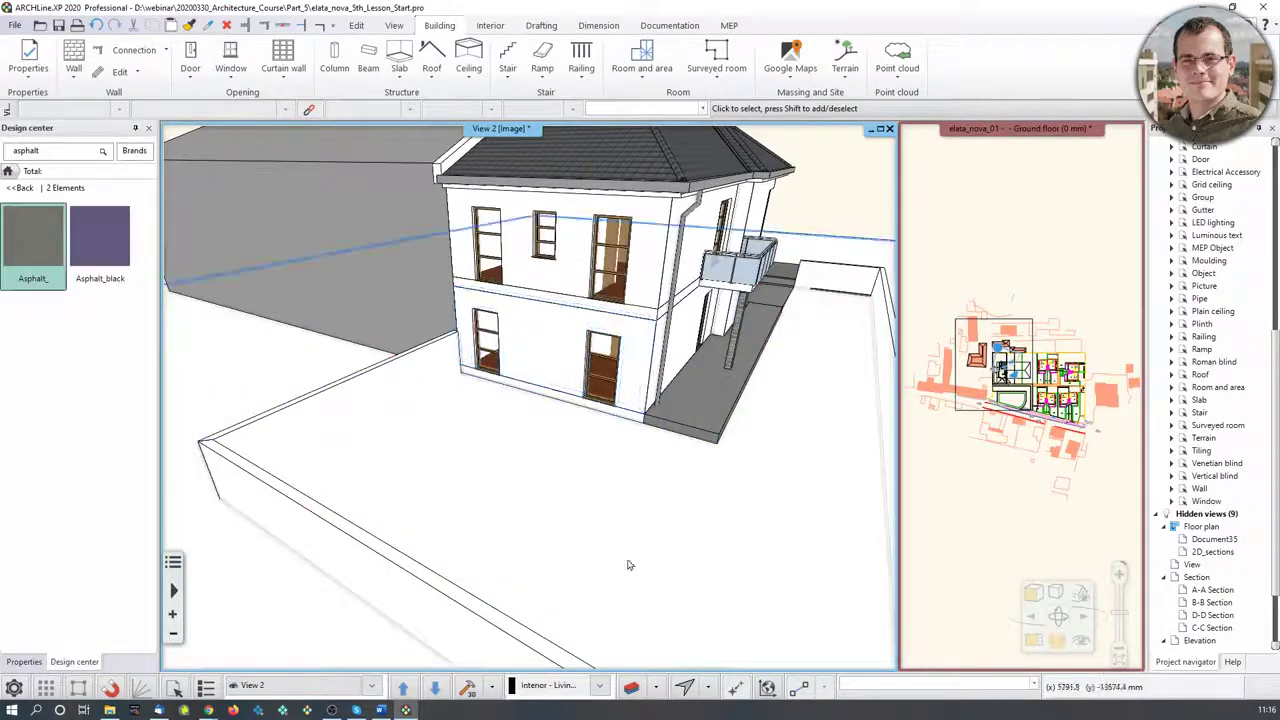
# Create a slab similar to the pavement slab beside the house, outlining the rear garden between the house's back wall and the fence walls' inner corners
pyautogui.moveTo(676, 497); pyautogui.dragTo(560, 403, button='middle')
pyautogui.click(1001, 372)
pyautogui.scroll(5, 1010, 380)
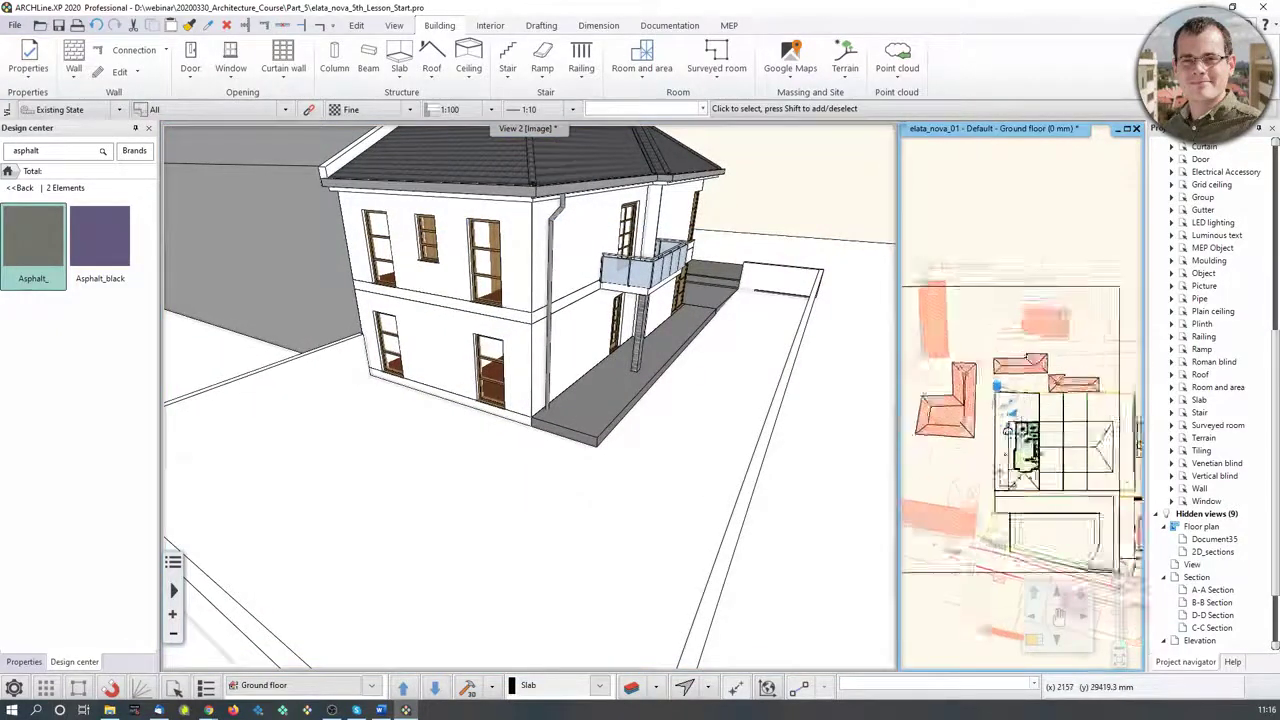
pyautogui.scroll(5, 1042, 398)
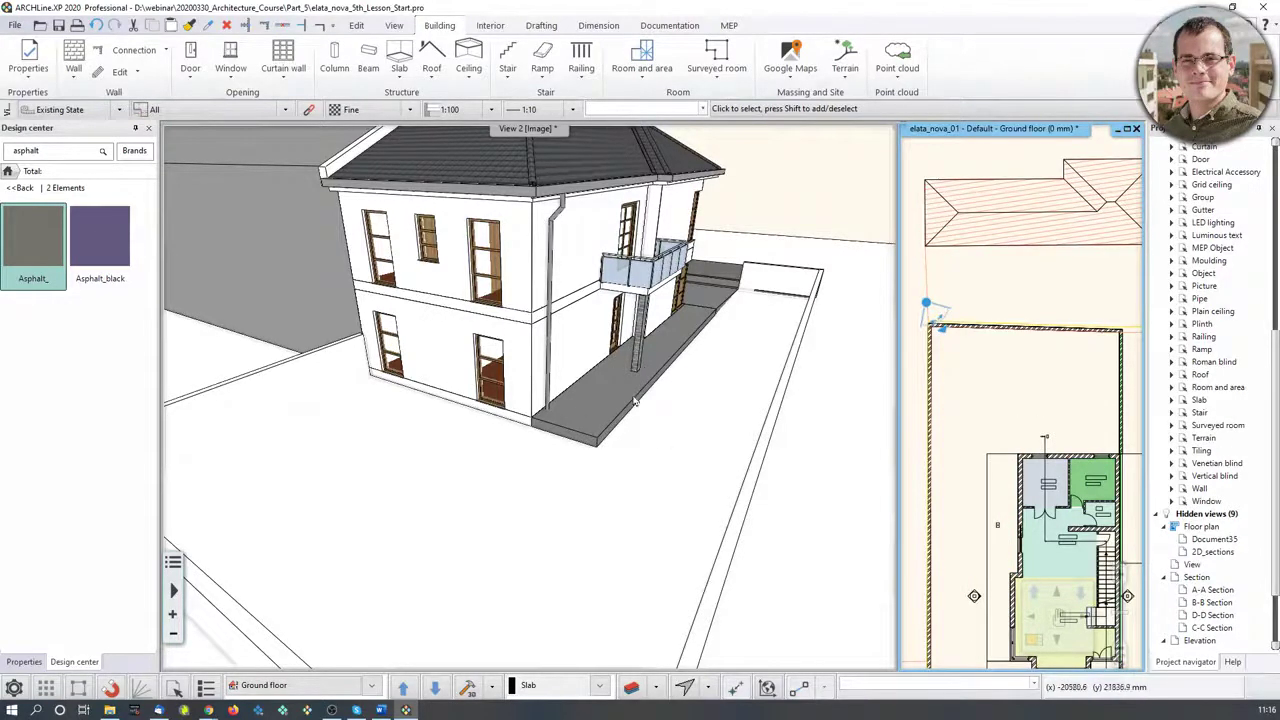
pyautogui.moveTo(993, 432); pyautogui.dragTo(980, 433, button='middle')
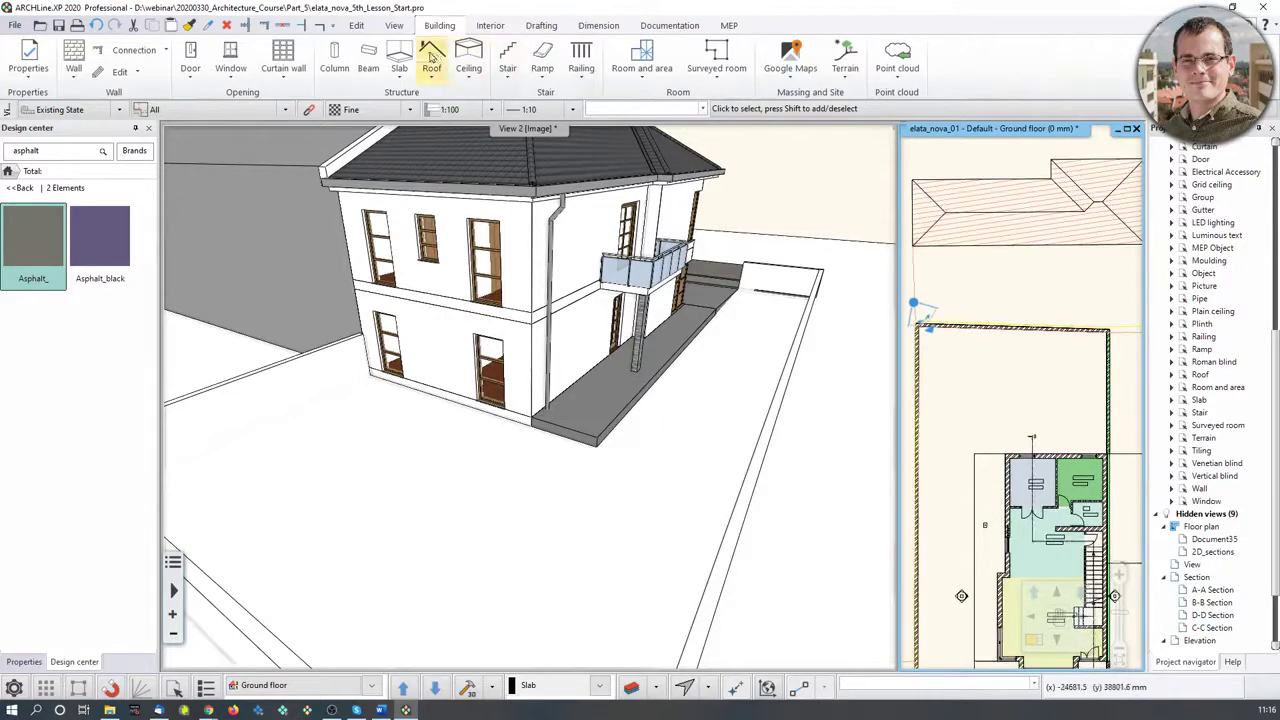
pyautogui.click(991, 459)
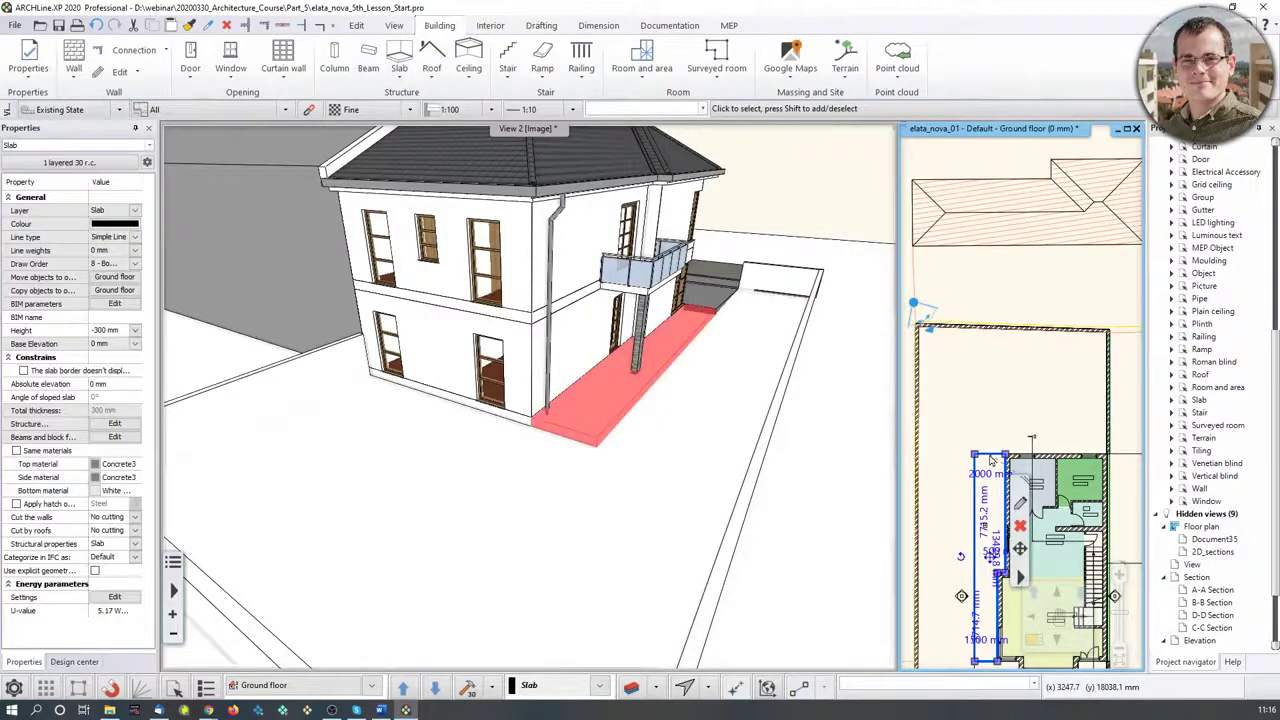
pyautogui.rightClick(991, 459)
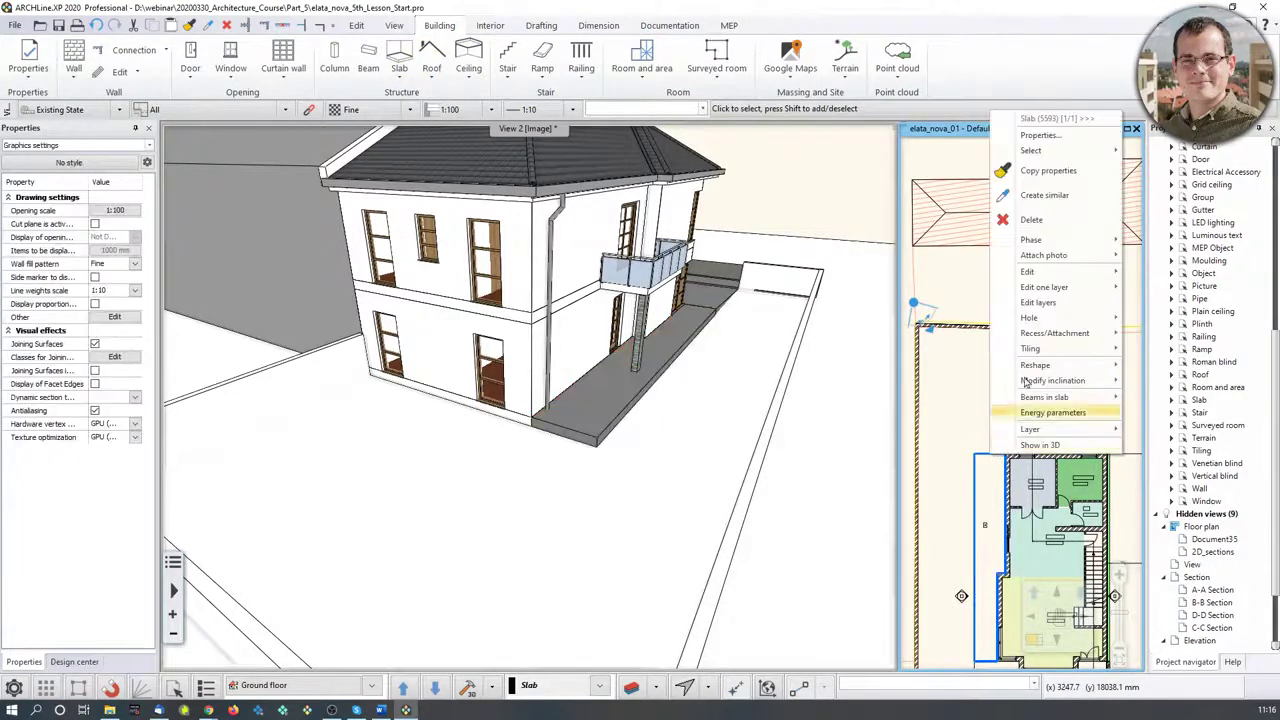
pyautogui.click(1010, 191)
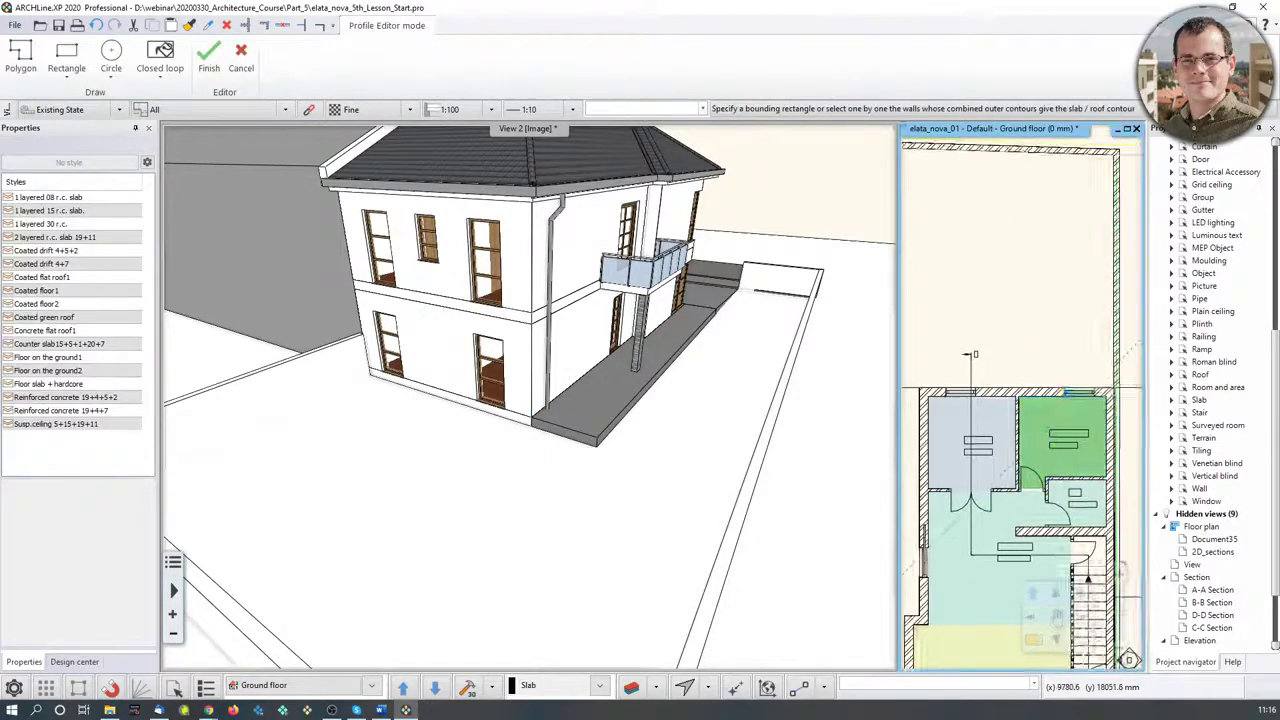
pyautogui.click(1113, 388)
pyautogui.scroll(3, 970, 355)
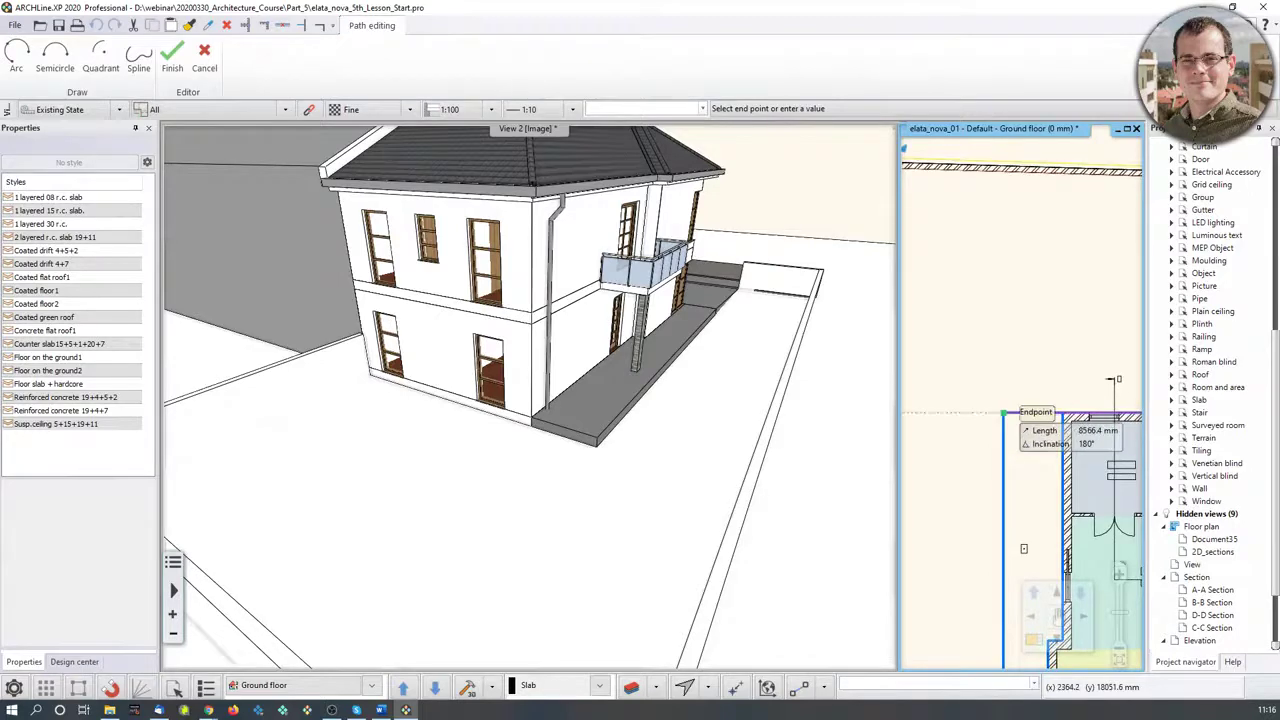
pyautogui.scroll(-2, 1020, 415)
pyautogui.click(1018, 418)
pyautogui.moveTo(1035, 300); pyautogui.dragTo(962, 422, button='middle')
pyautogui.scroll(3, 955, 354)
pyautogui.click(970, 247)
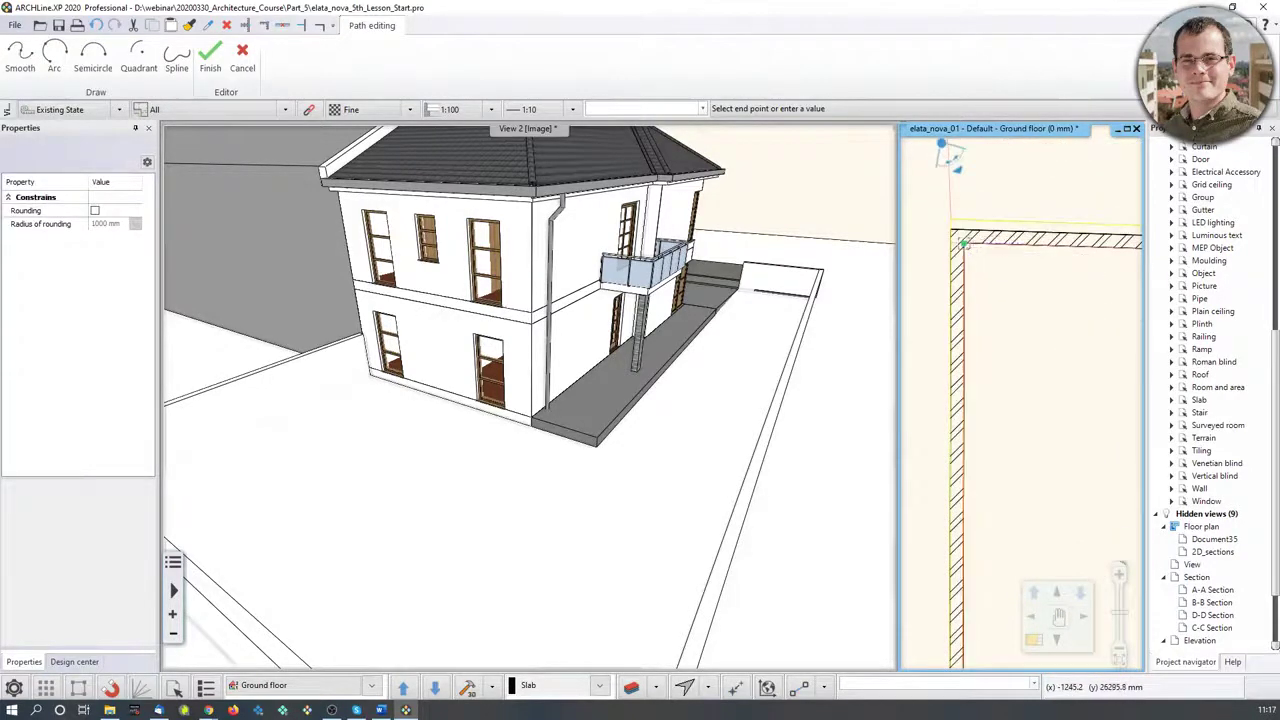
pyautogui.scroll(-3, 1018, 375)
pyautogui.moveTo(1094, 424); pyautogui.dragTo(982, 446, button='middle')
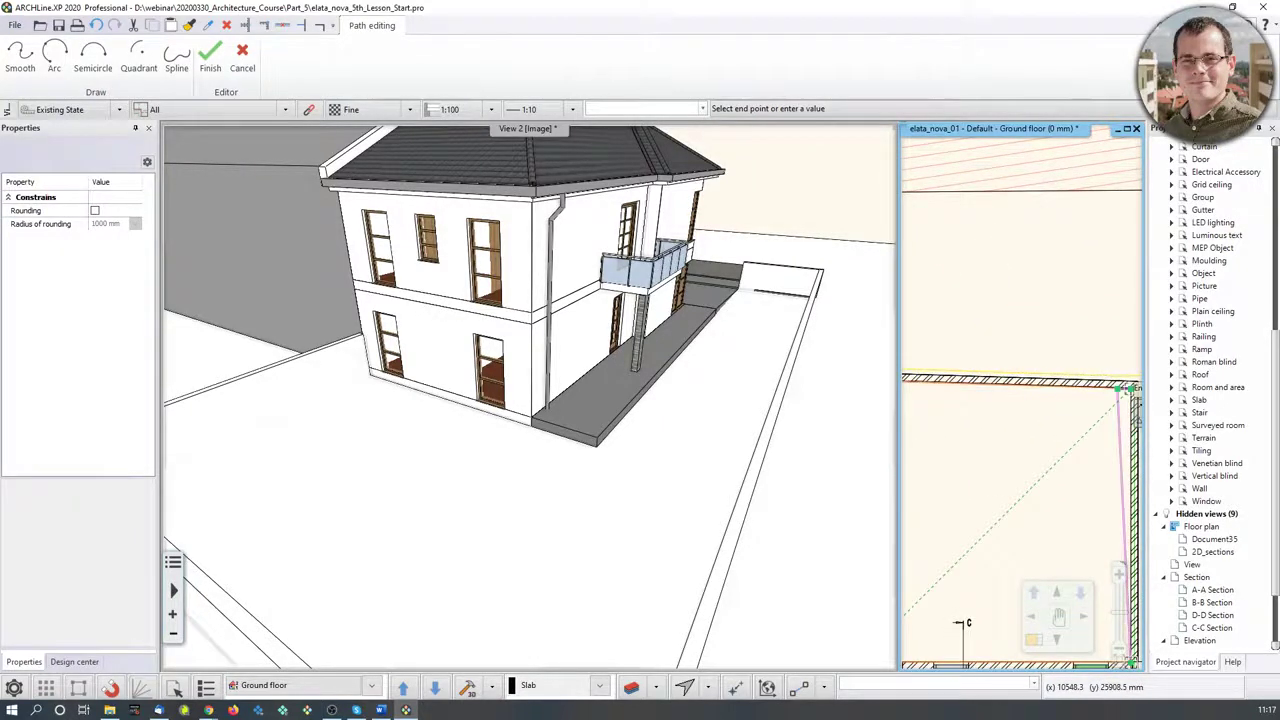
pyautogui.click(1131, 388)
pyautogui.press('Return')
pyautogui.moveTo(408, 418); pyautogui.dragTo(485, 368, button='middle')
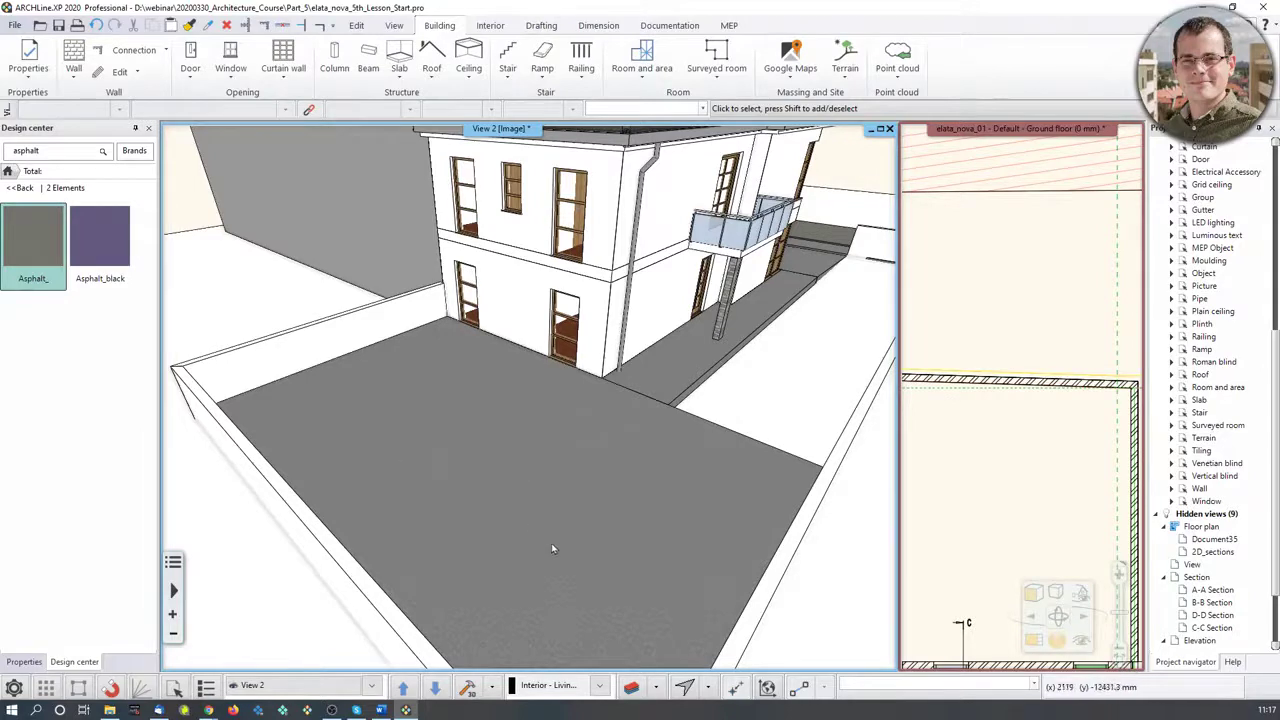
# Search the library for rovere and try parquet_rovere_03 on the rear garden slab, replacing the material on this object
pyautogui.click(7, 173)
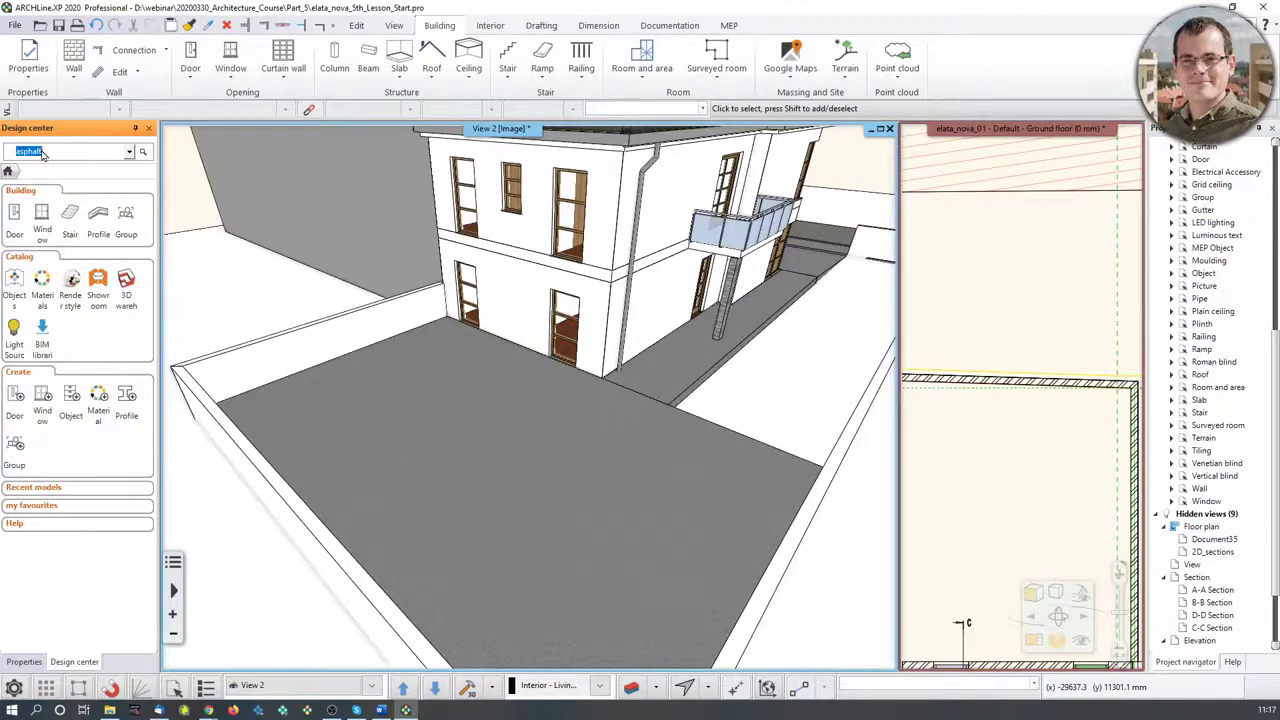
pyautogui.press('Return')
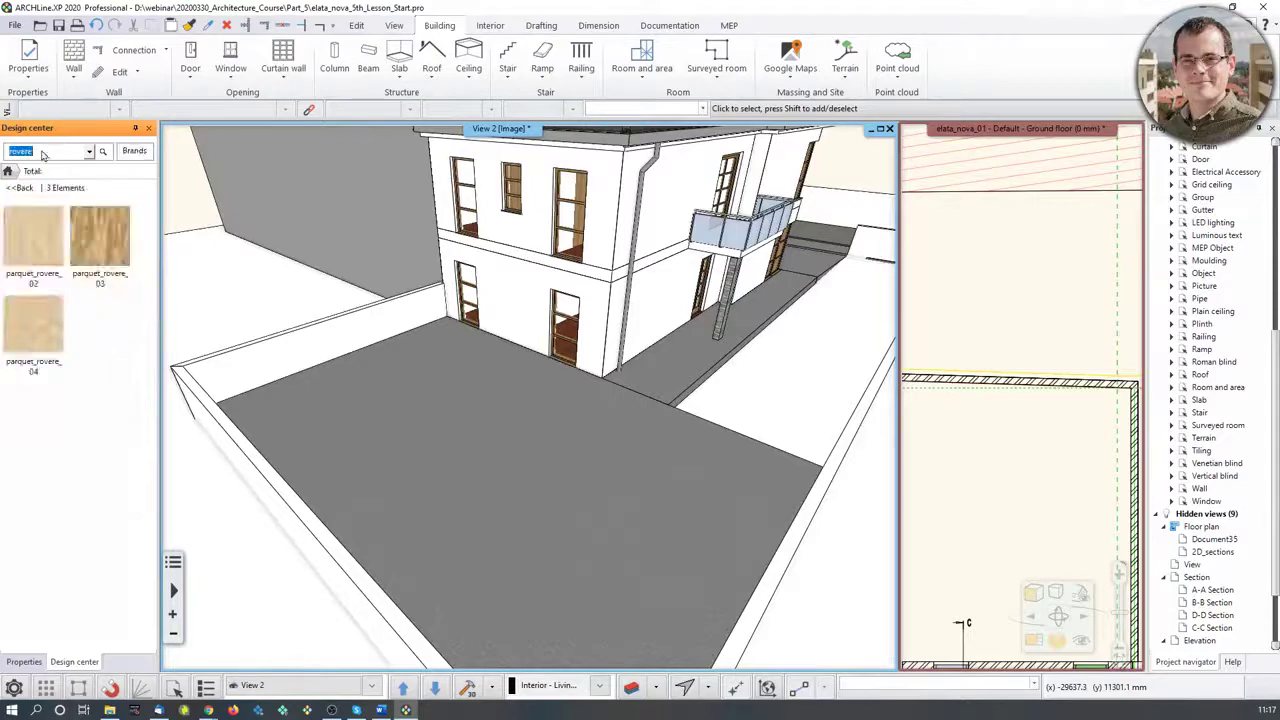
pyautogui.moveTo(100, 240); pyautogui.dragTo(460, 462)
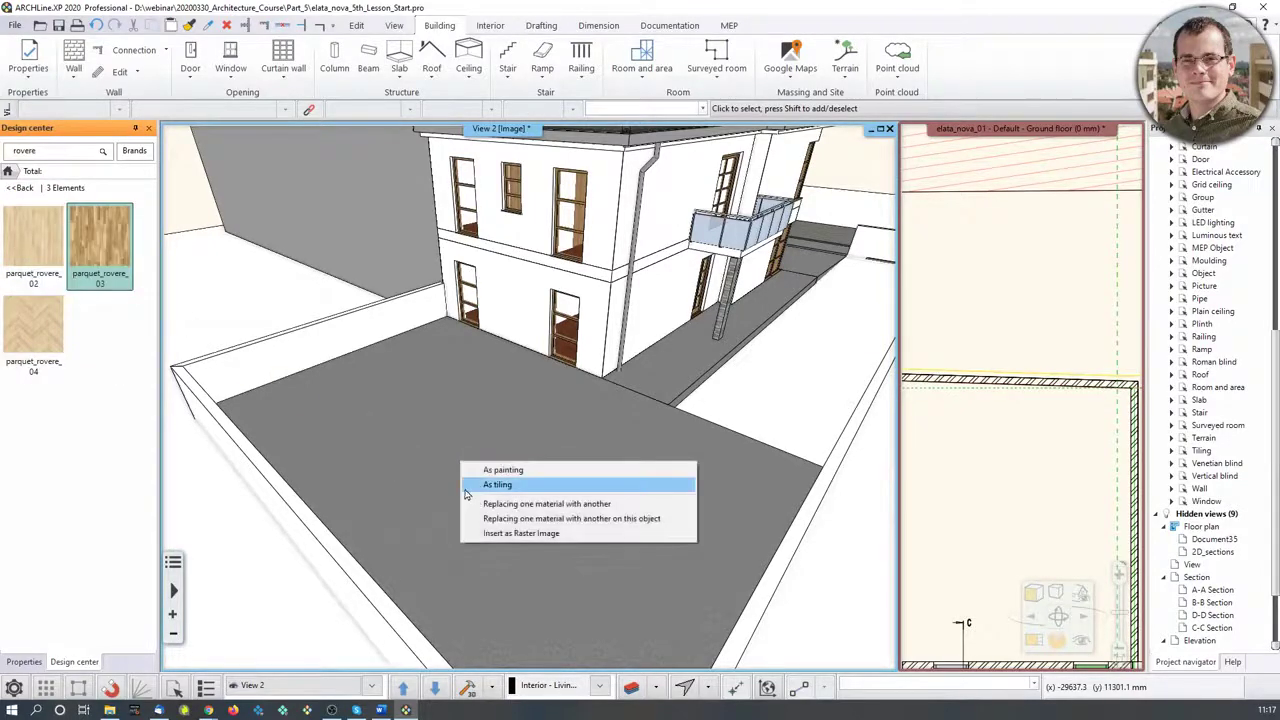
pyautogui.click(495, 518)
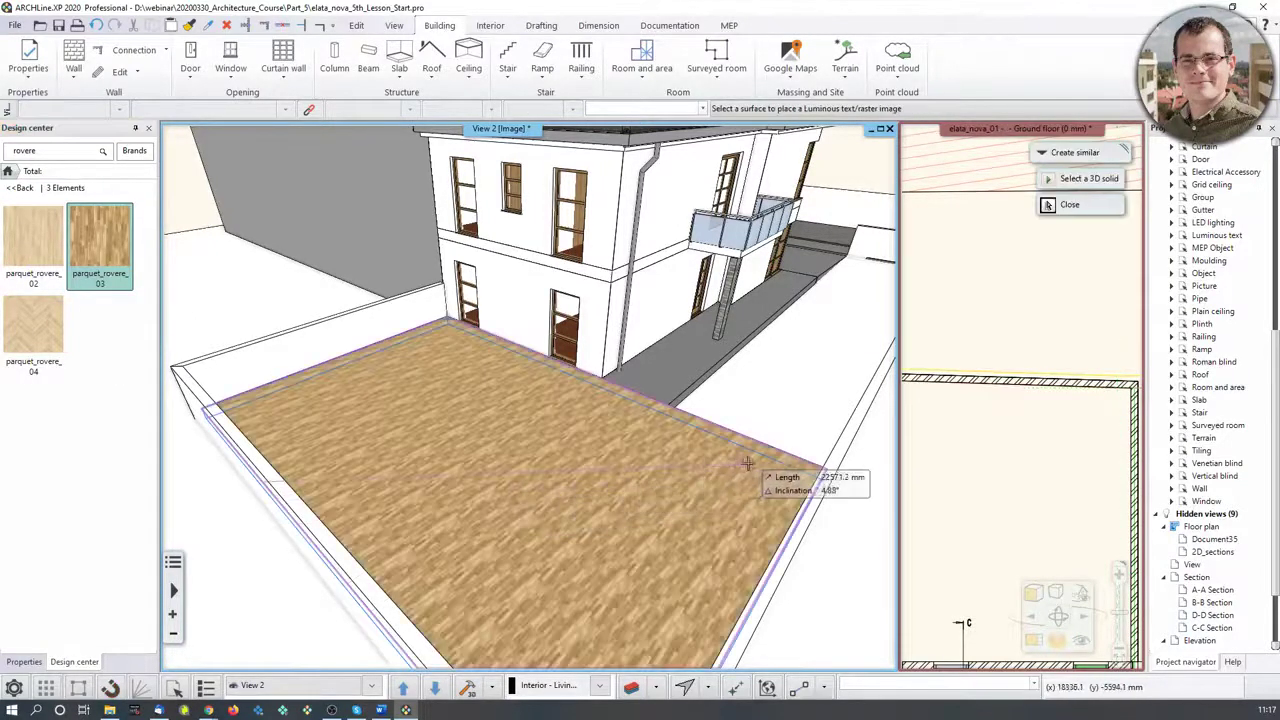
pyautogui.moveTo(738, 469); pyautogui.dragTo(583, 469, button='middle')
pyautogui.scroll(4, 486, 461)
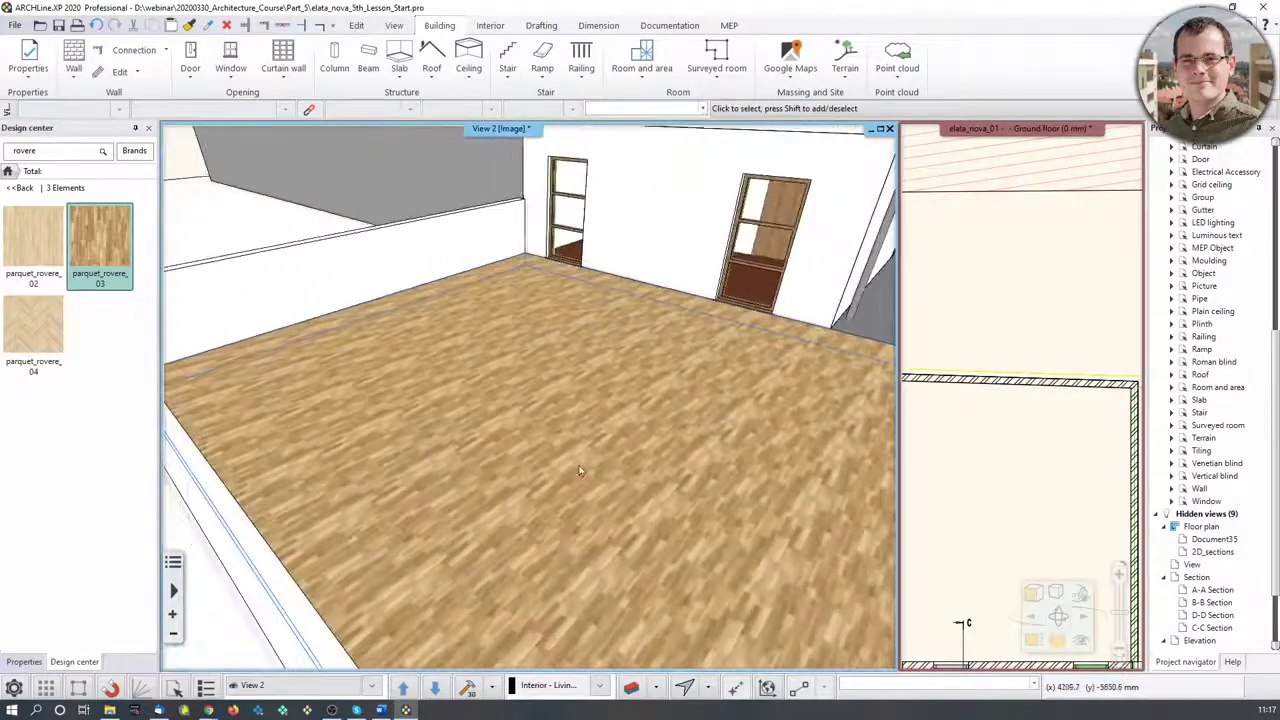
# Search the library for deck and apply Deck_wood_02 to the rear garden slab, replacing the material on this object only
pyautogui.click(8, 171)
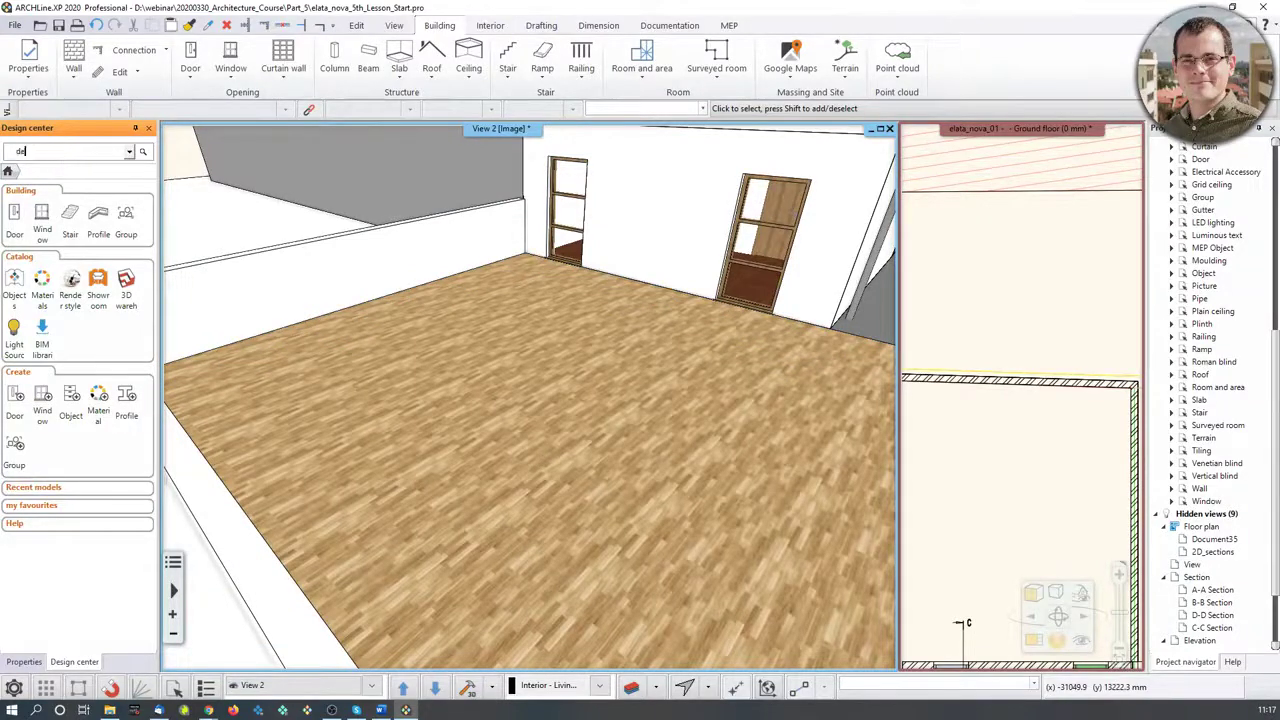
pyautogui.press('Return')
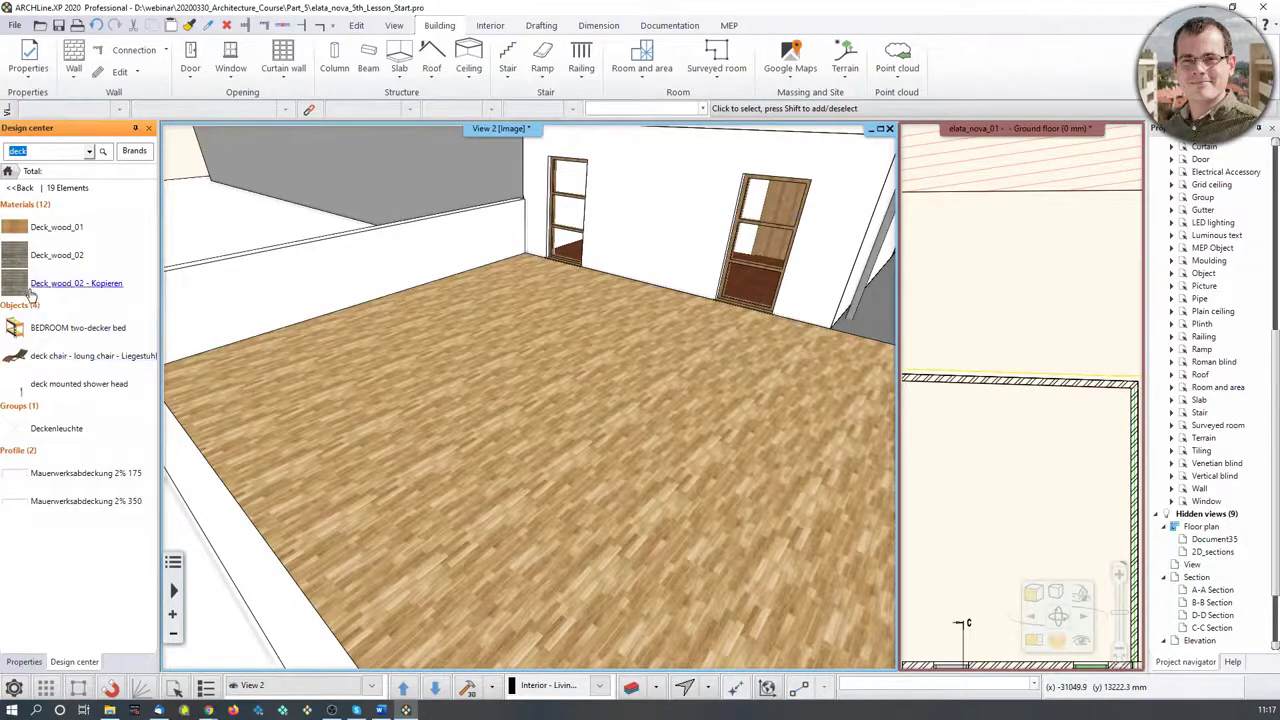
pyautogui.moveTo(57, 255); pyautogui.dragTo(538, 394)
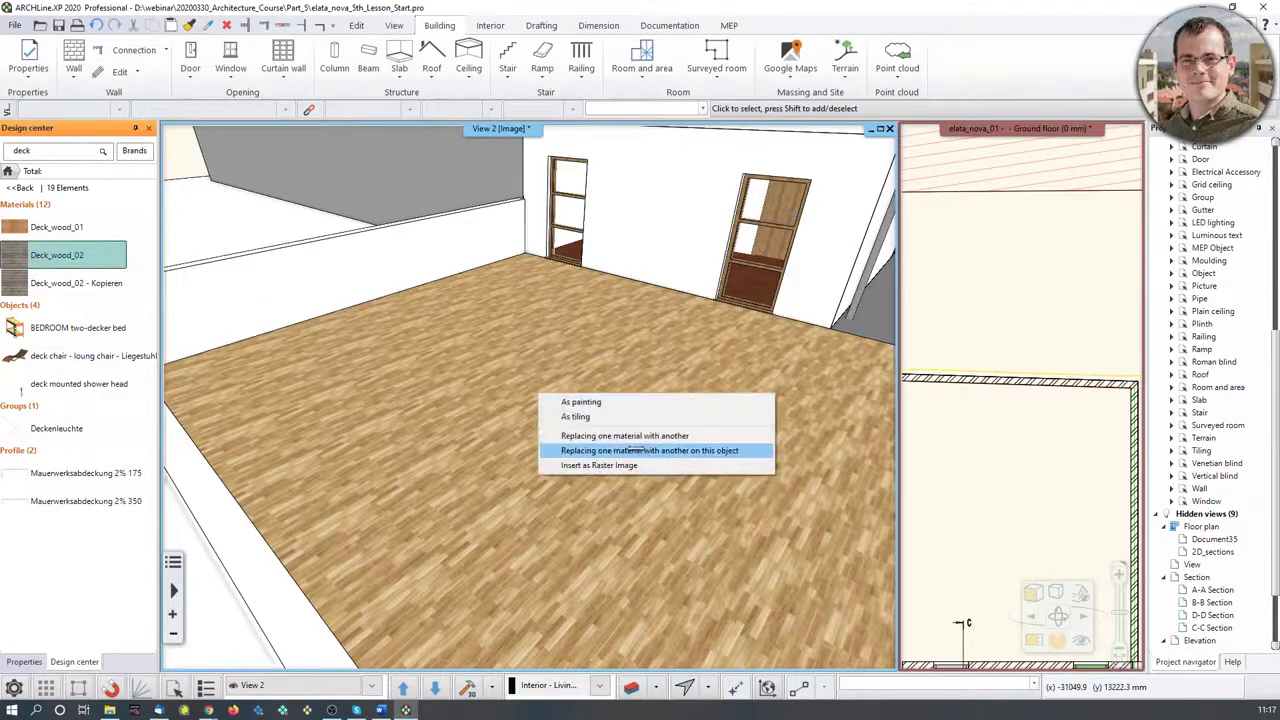
pyautogui.click(636, 450)
pyautogui.click(540, 437)
pyautogui.press('Escape')
pyautogui.moveTo(703, 443); pyautogui.dragTo(406, 356, button='middle')
pyautogui.press('Escape')
# Swap the ground floor plan into the large view and frame the rear garden behind the Office and Bedroom
pyautogui.moveTo(971, 506); pyautogui.dragTo(1022, 446, button='middle')
pyautogui.scroll(-5, 1022, 446)
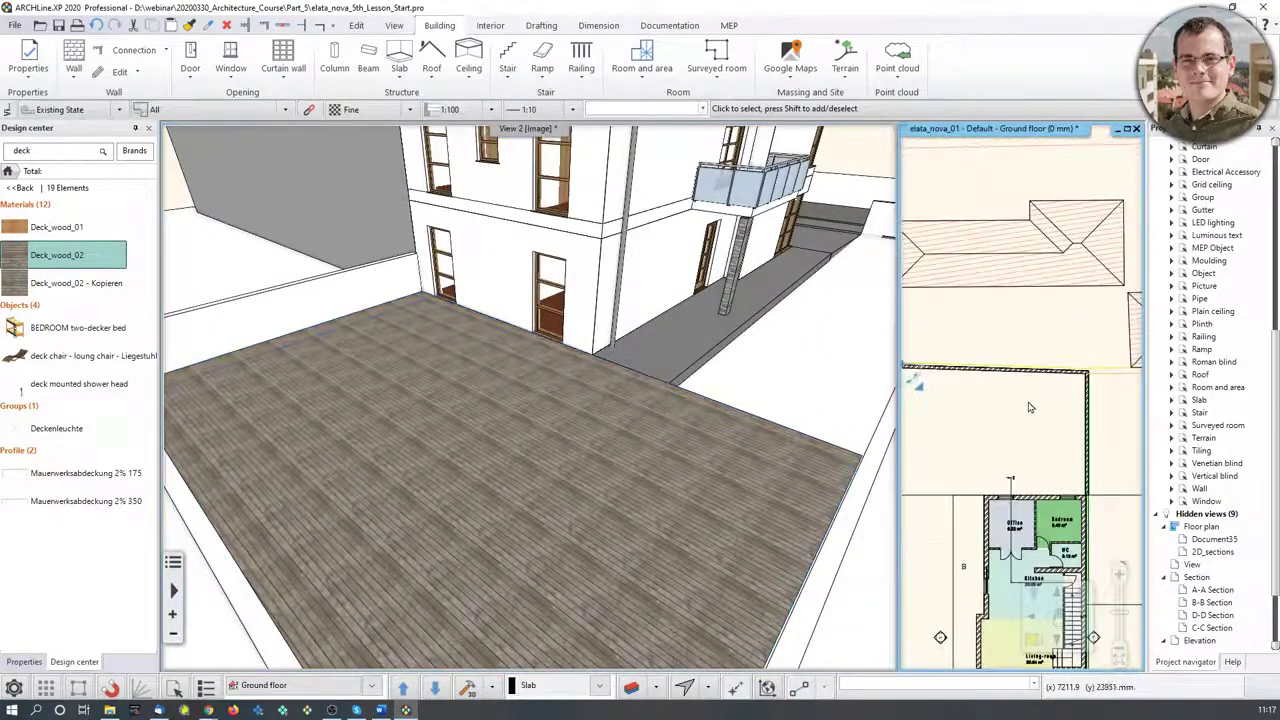
pyautogui.click(1038, 648)
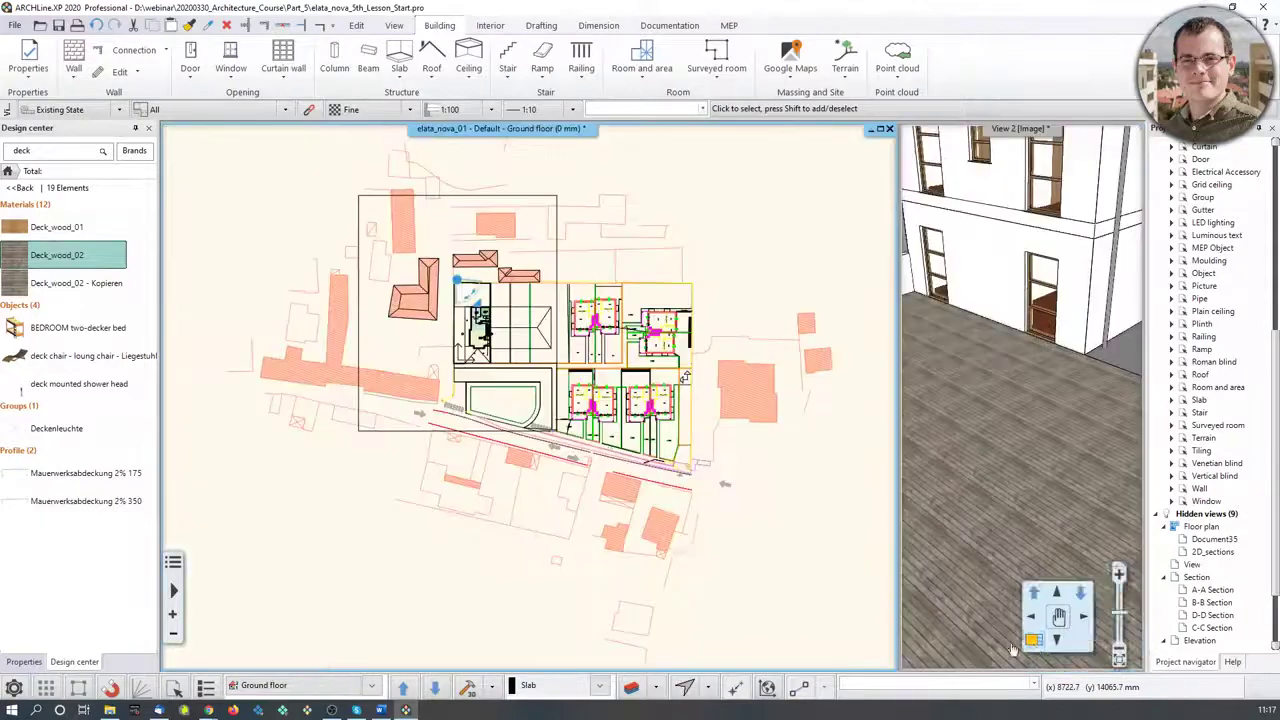
pyautogui.scroll(3, 506, 386)
pyautogui.scroll(6, 506, 386)
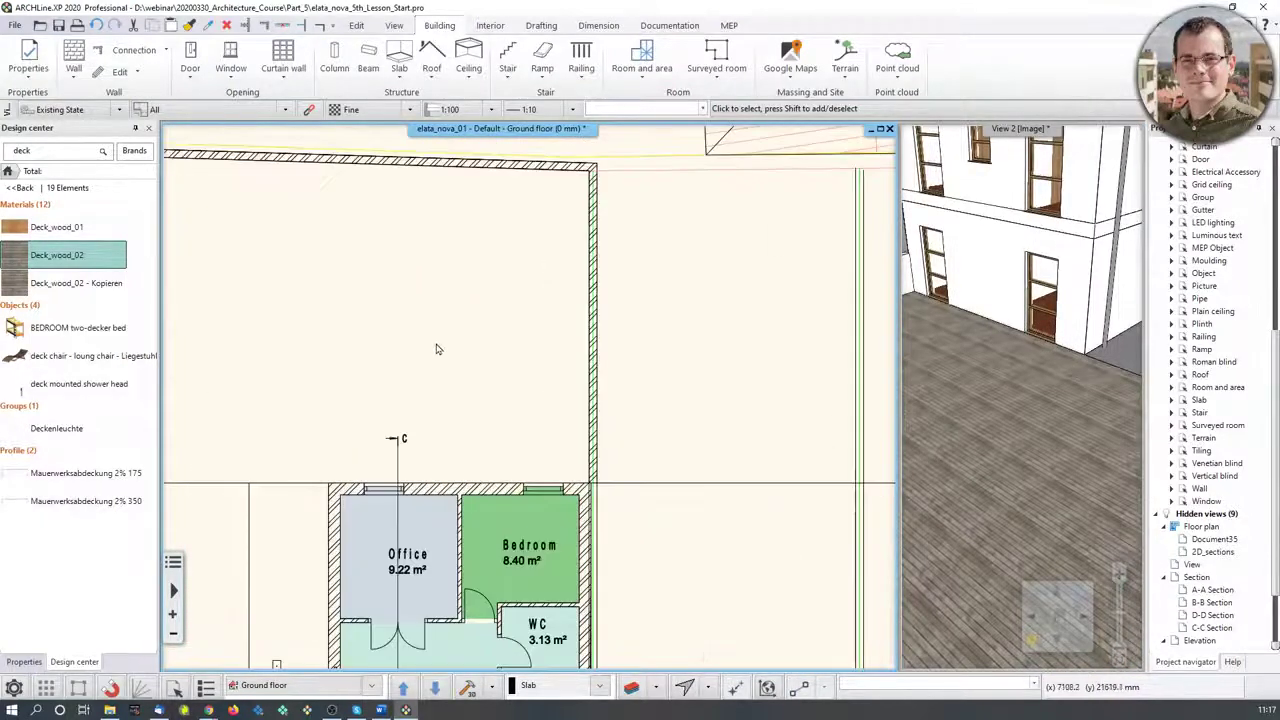
# Draw a trial general rectangle of 5500 by 3500 mm in the rear garden, then delete it
pyautogui.click(541, 25)
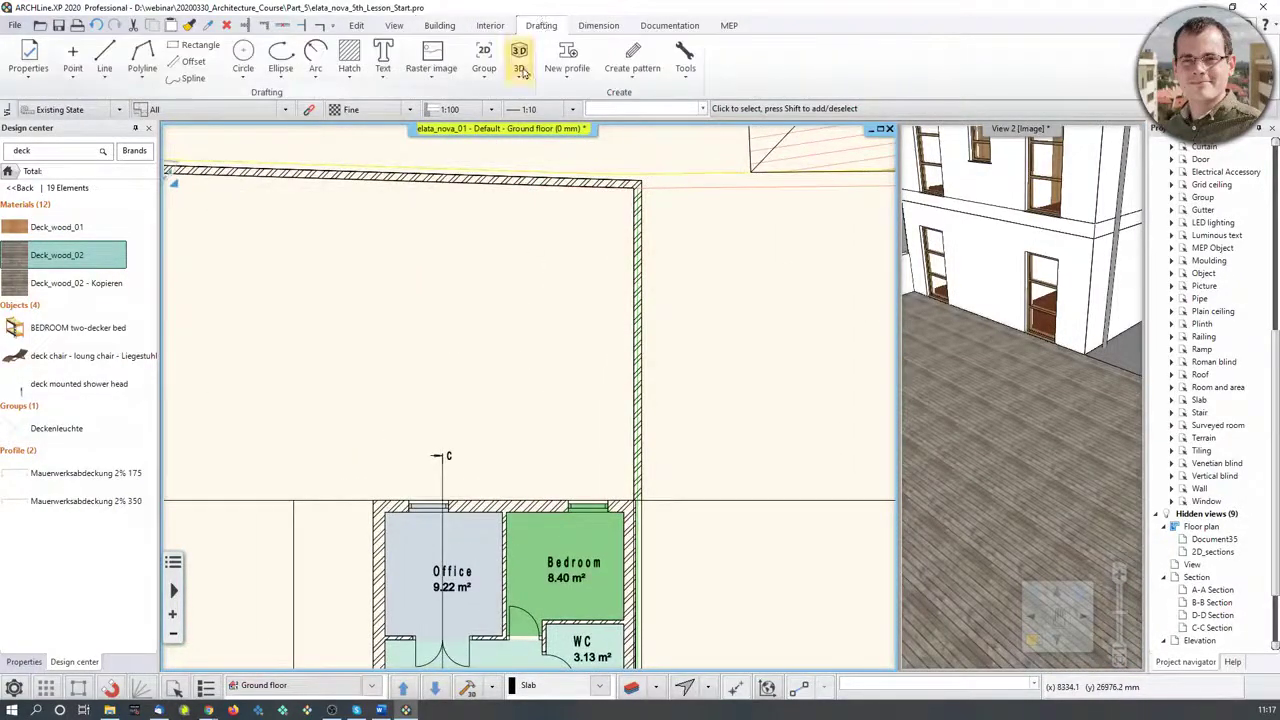
pyautogui.click(143, 80)
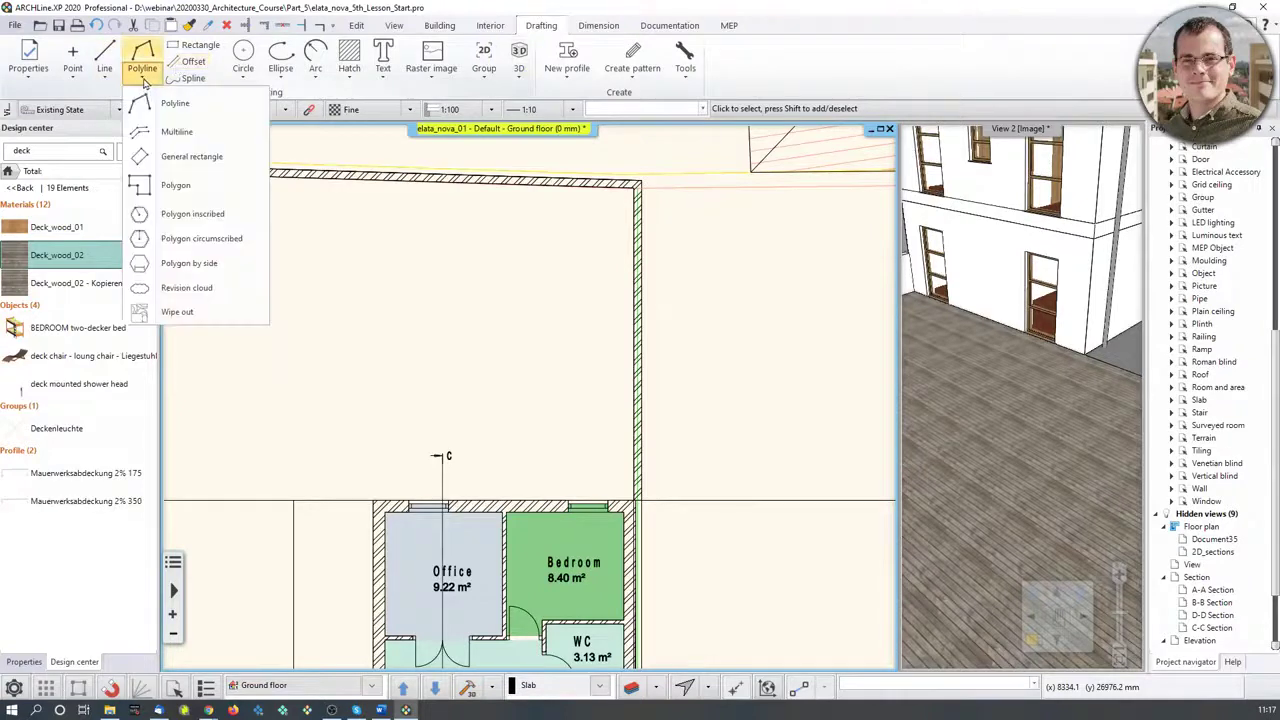
pyautogui.click(190, 164)
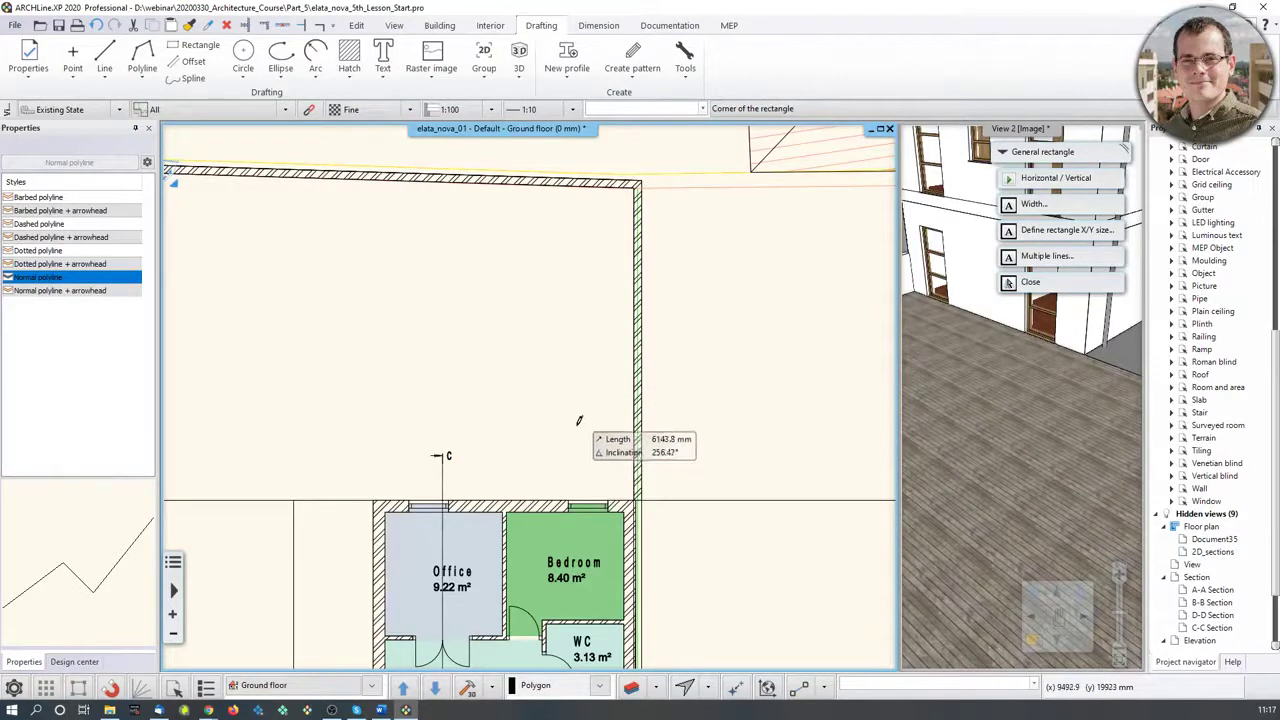
pyautogui.click(578, 424)
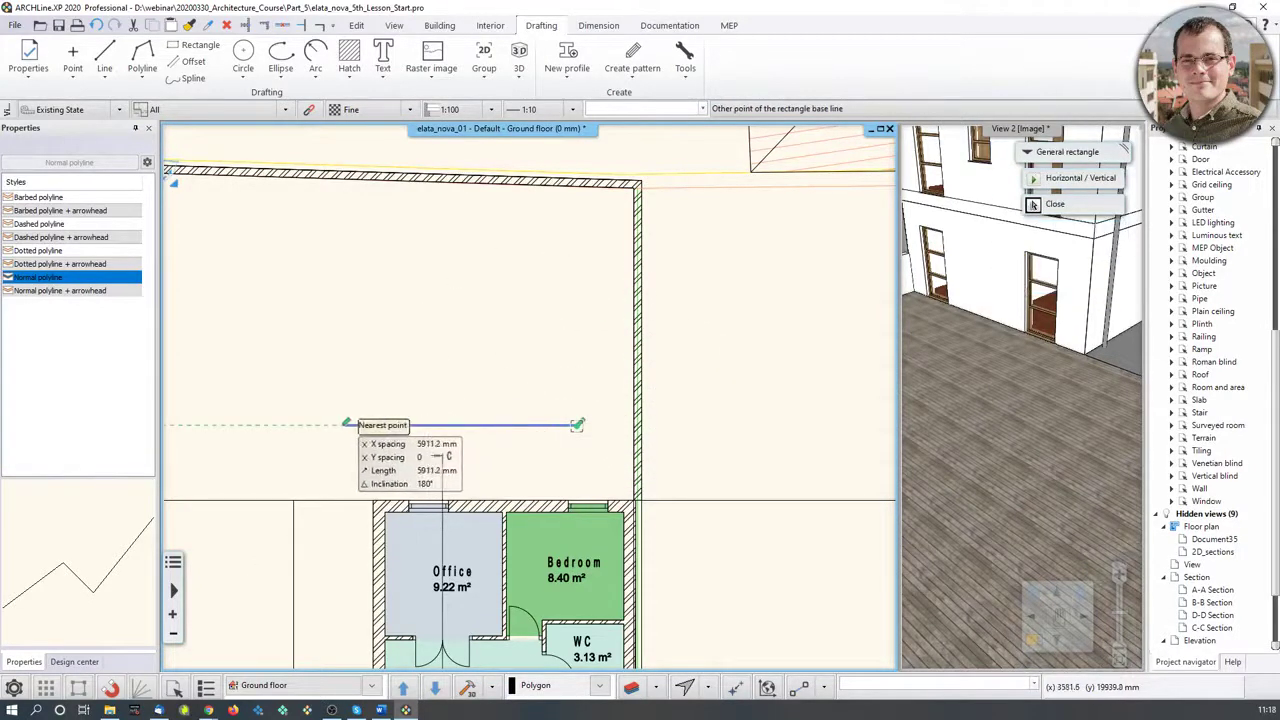
pyautogui.write('5500')
pyautogui.press('Return')
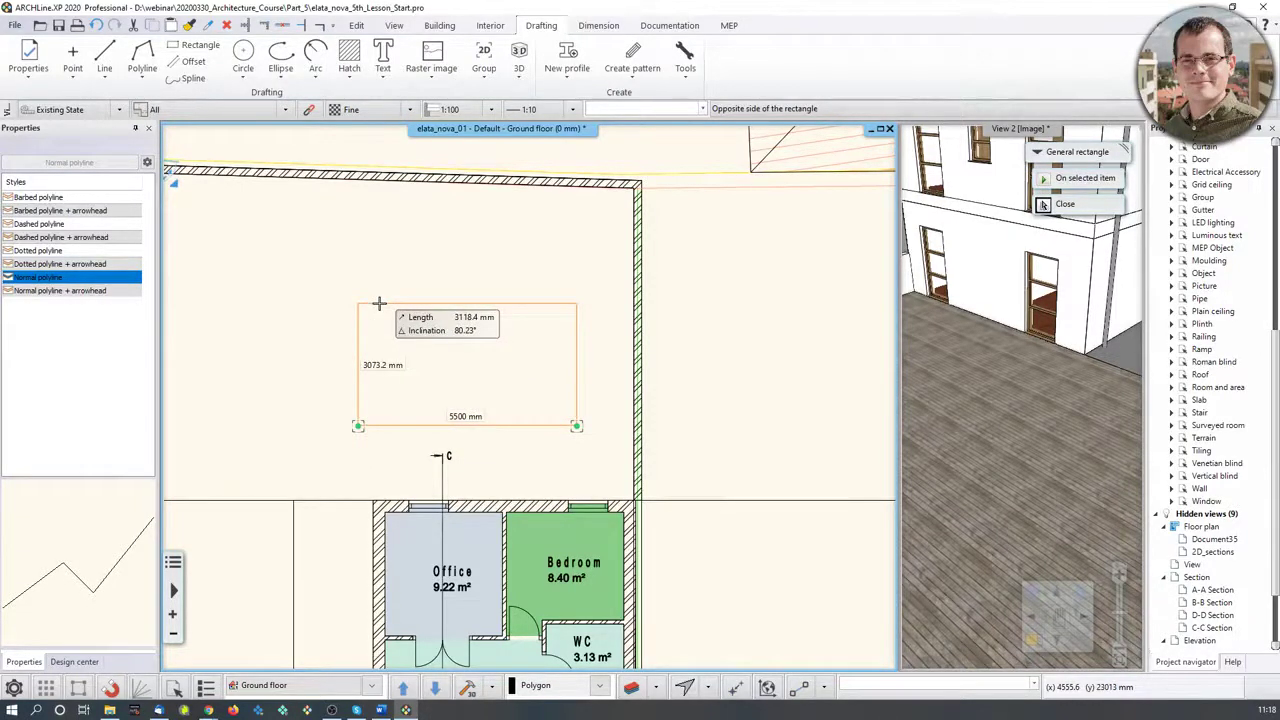
pyautogui.write('3500')
pyautogui.press('Return')
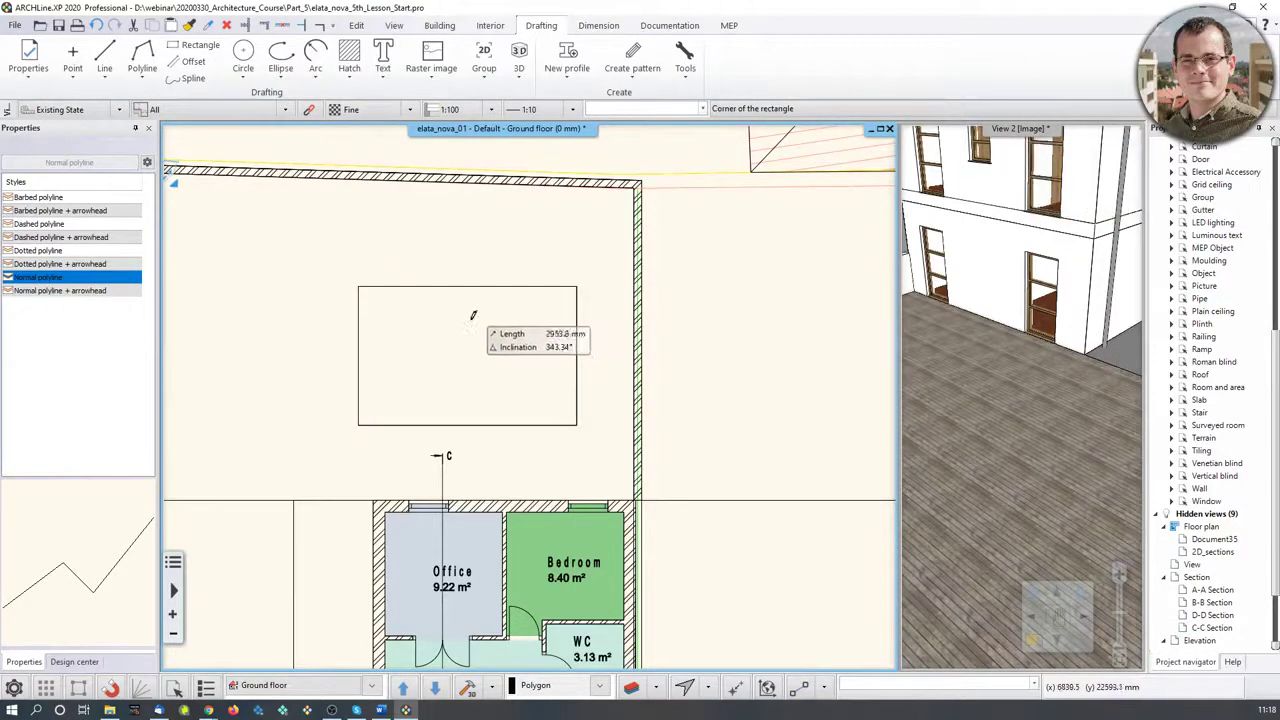
pyautogui.press('Escape')
pyautogui.click(449, 288)
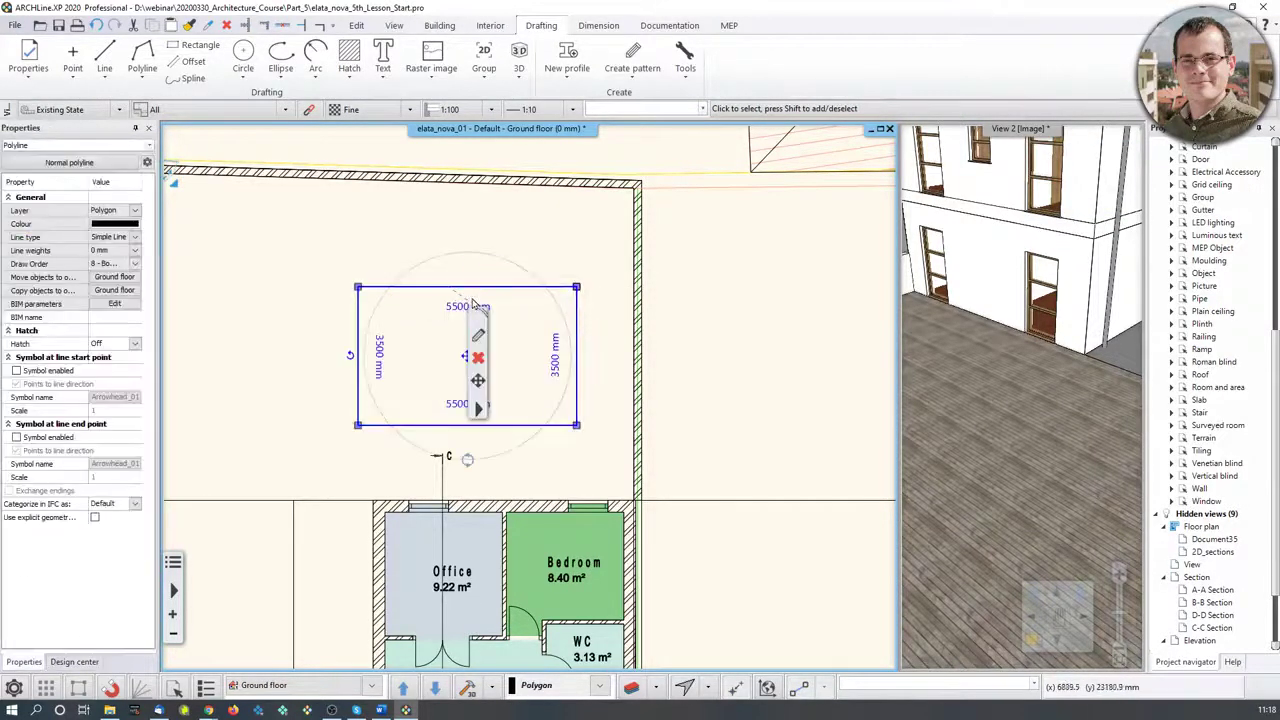
pyautogui.press('Delete')
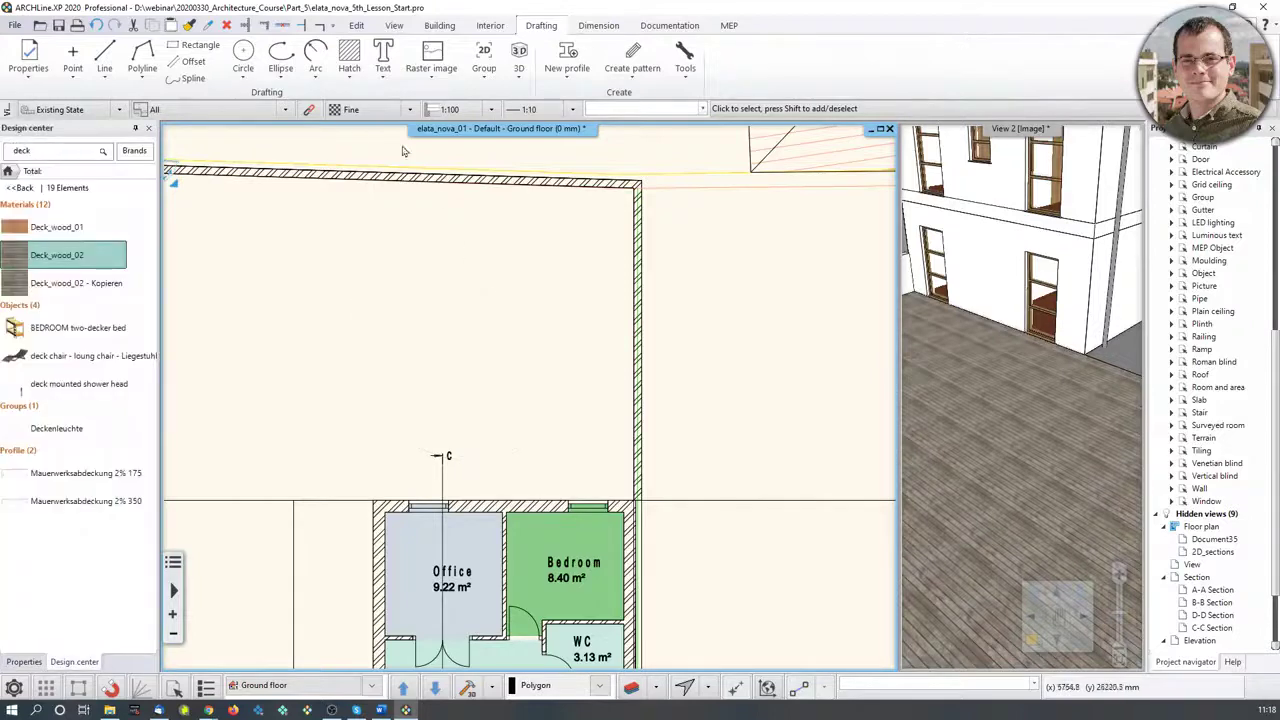
# Draw a 5500 by 3500 mm general rectangle in the rear garden, between the house's back wall and the side fence wall
pyautogui.click(144, 80)
pyautogui.click(200, 178)
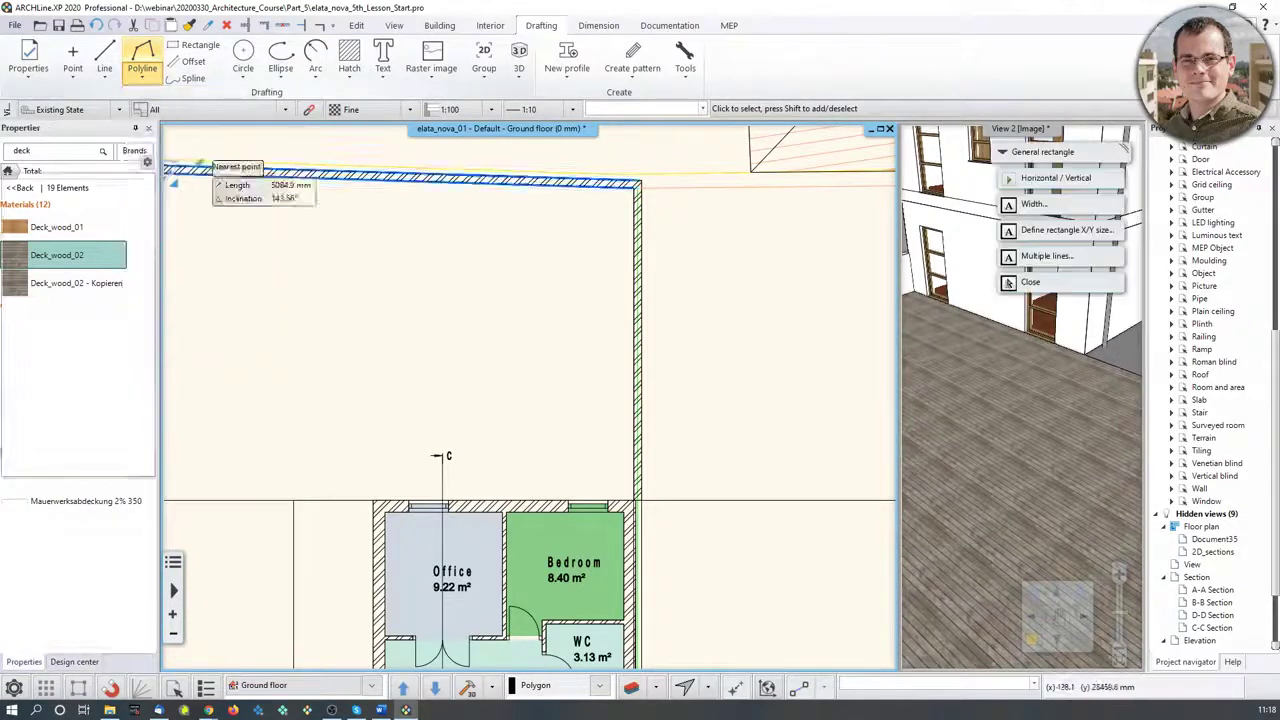
pyautogui.click(589, 419)
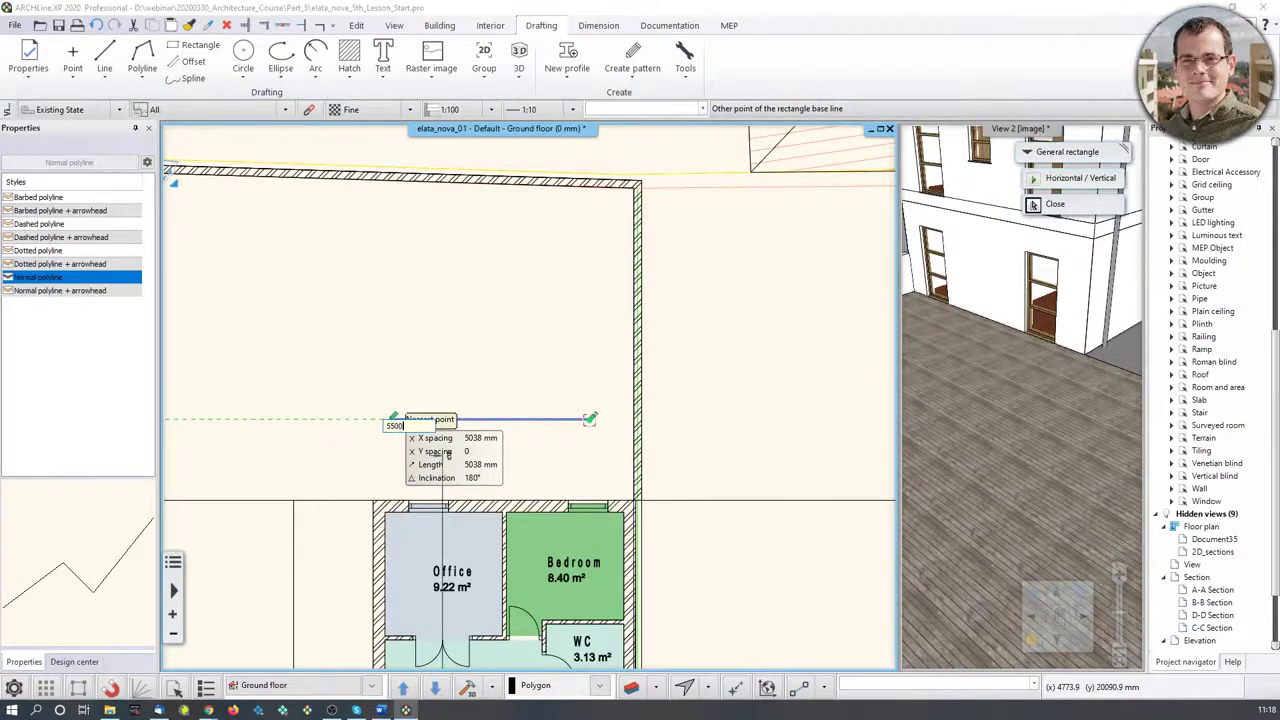
pyautogui.write('5500')
pyautogui.press('Return')
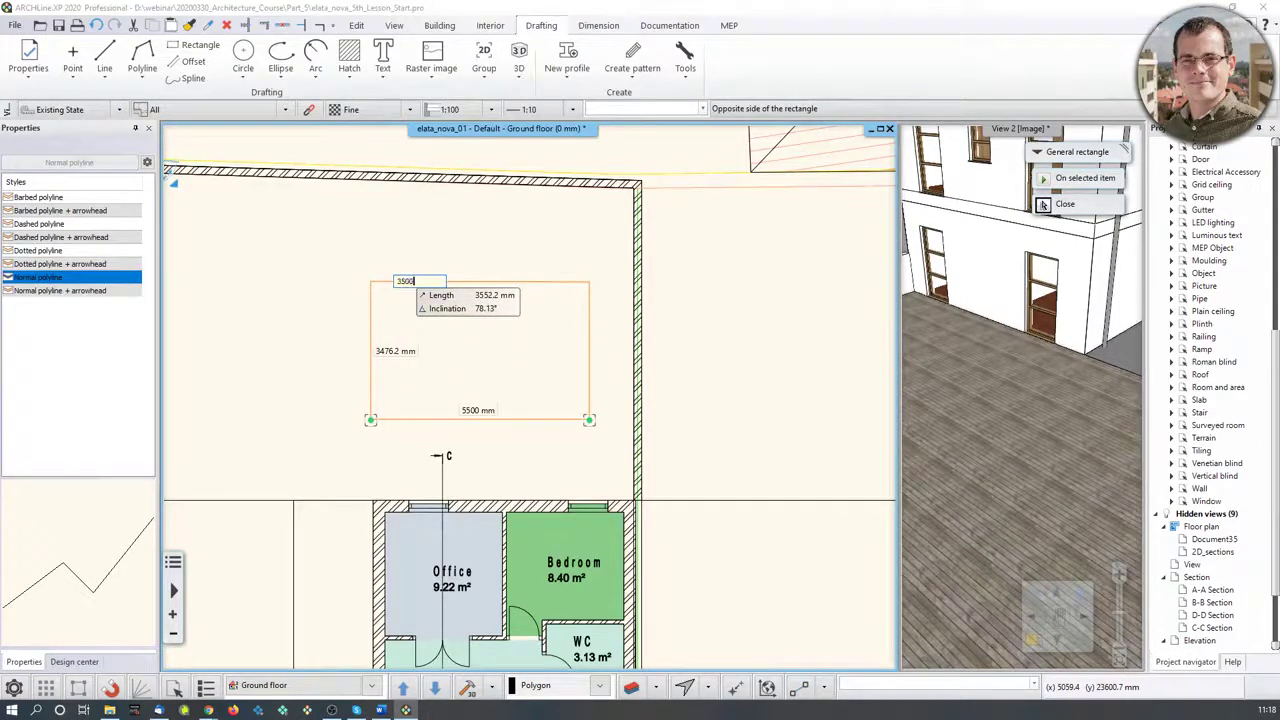
pyautogui.press('Return')
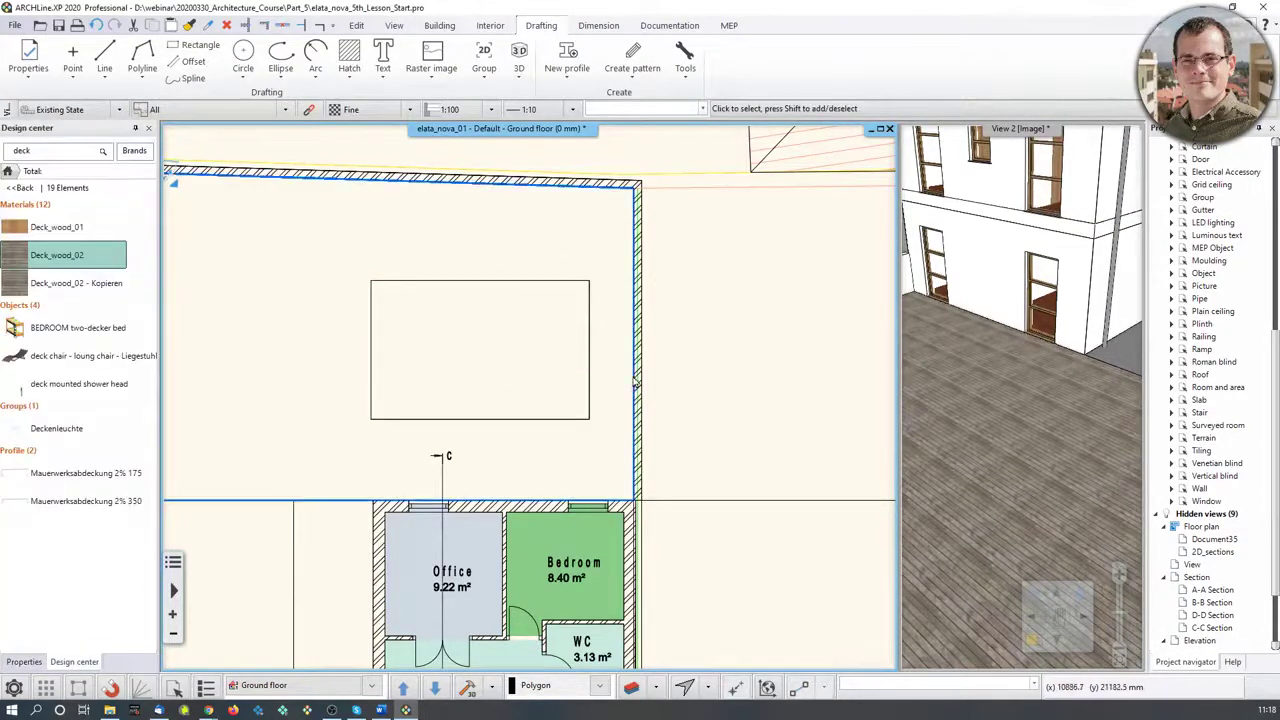
pyautogui.click(634, 383)
pyautogui.click(590, 381)
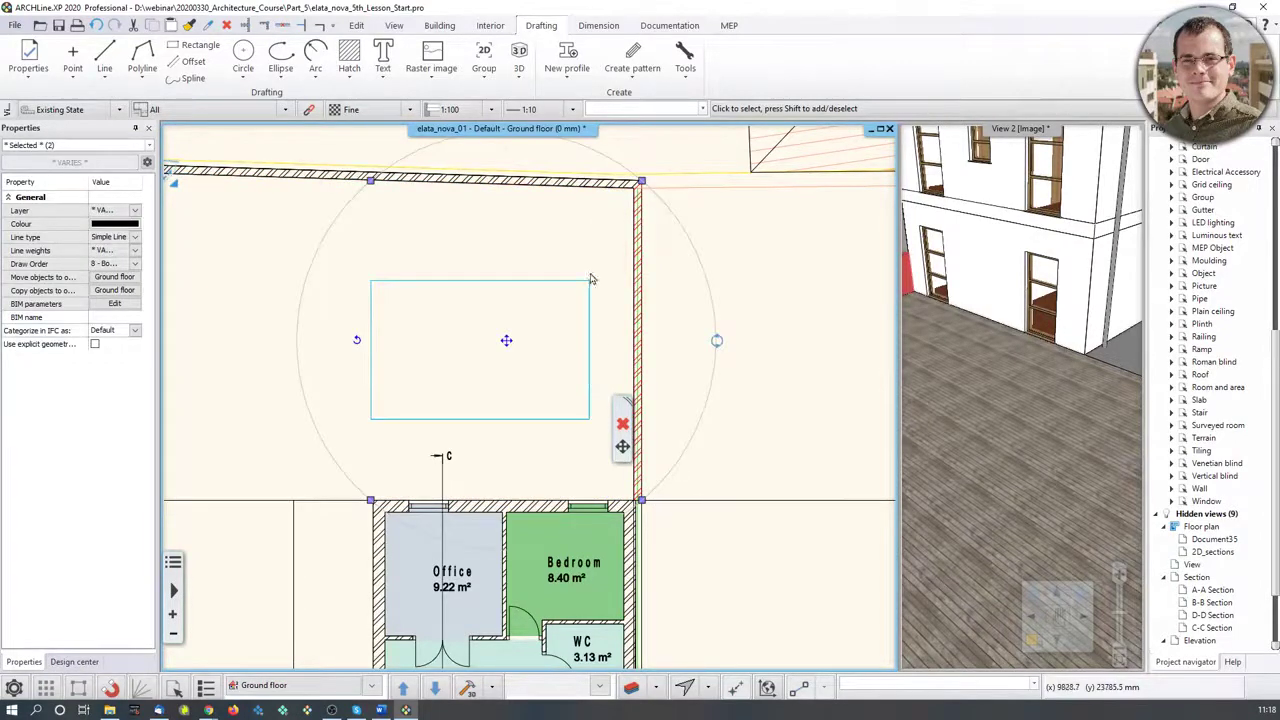
pyautogui.scroll(2, 580, 353)
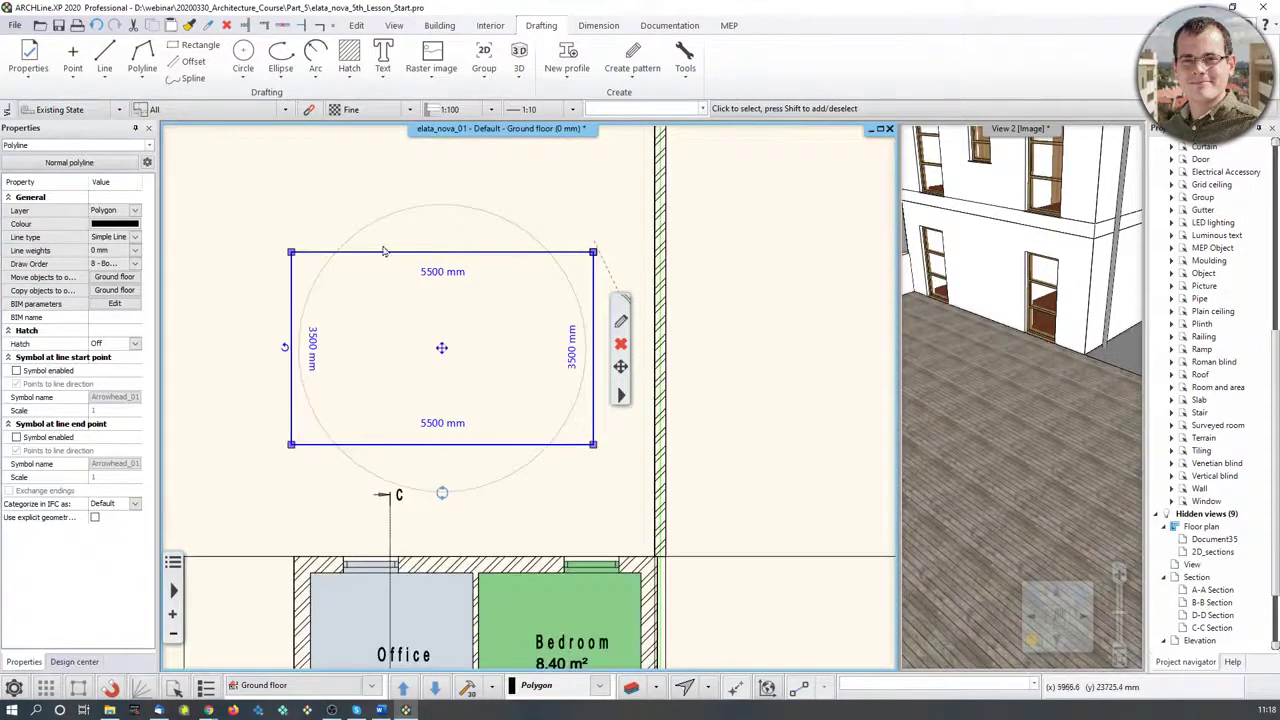
pyautogui.scroll(-2, 400, 336)
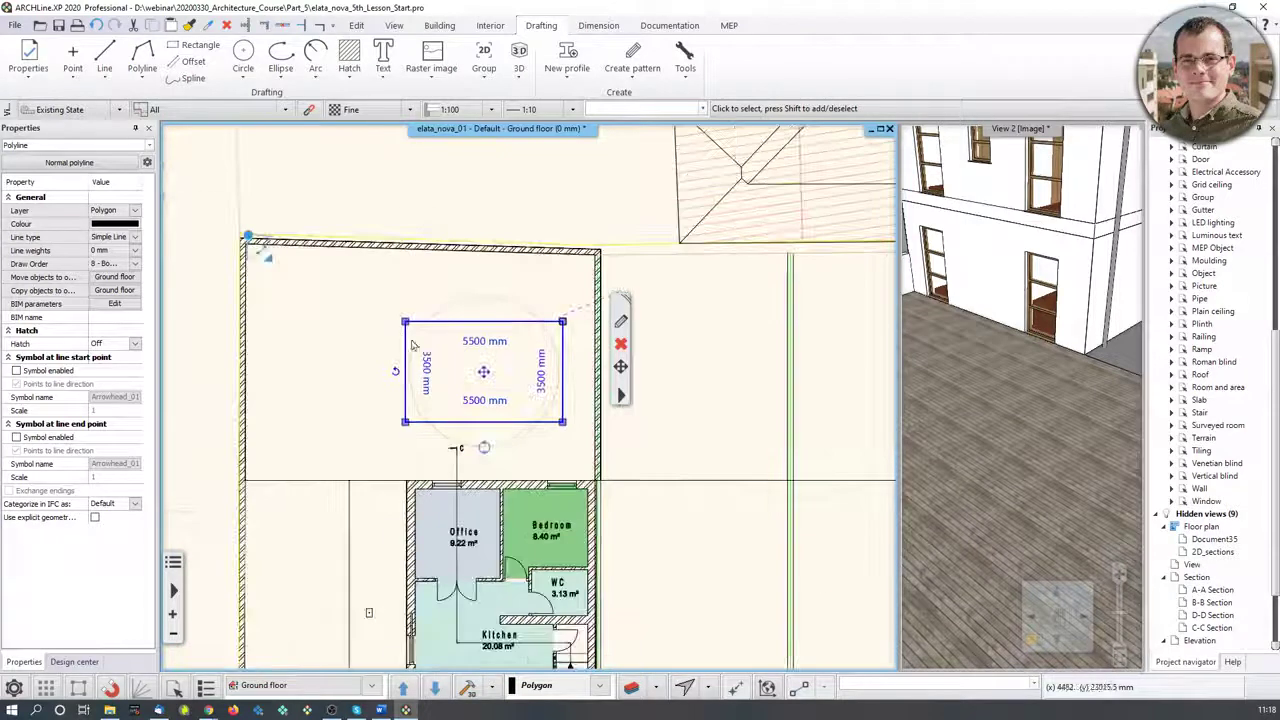
pyautogui.click(451, 290)
# Fillet the rectangle's corner nearest the junction of the rear and side fence walls, with an arc about 841 mm long
pyautogui.scroll(4, 411, 340)
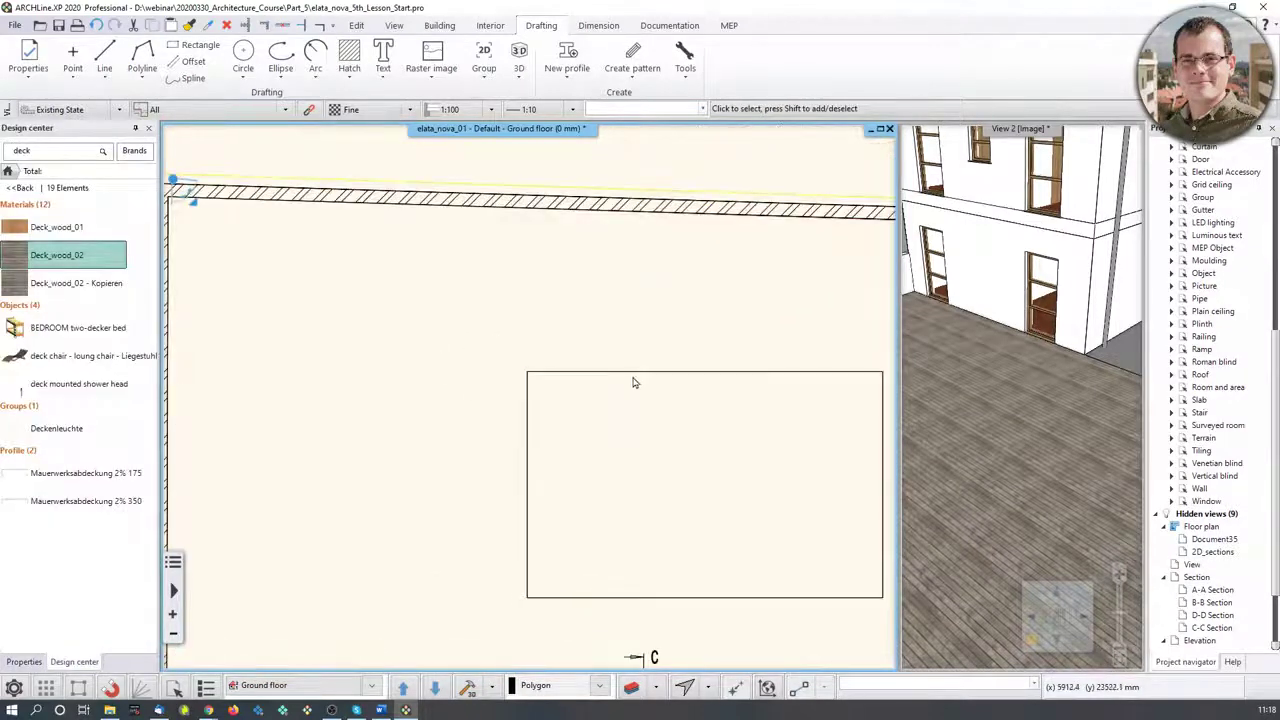
pyautogui.moveTo(585, 416); pyautogui.dragTo(520, 413, button='middle')
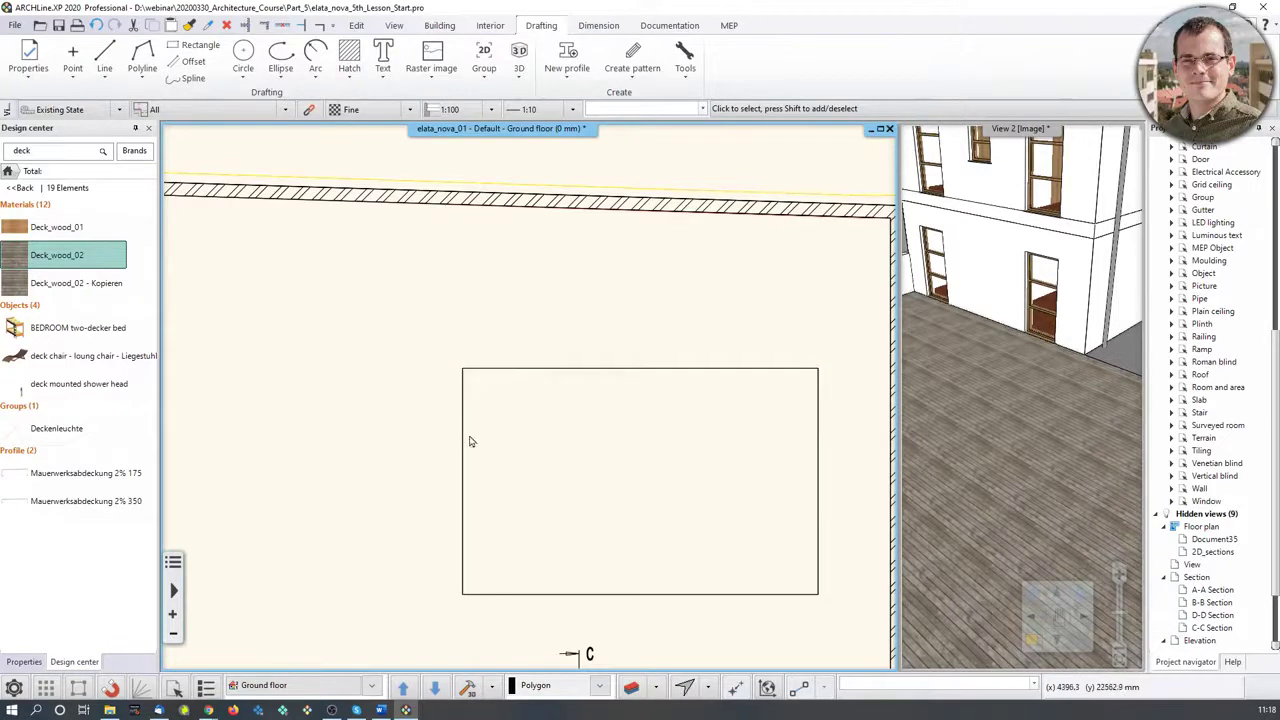
pyautogui.moveTo(581, 412); pyautogui.dragTo(543, 406, button='middle')
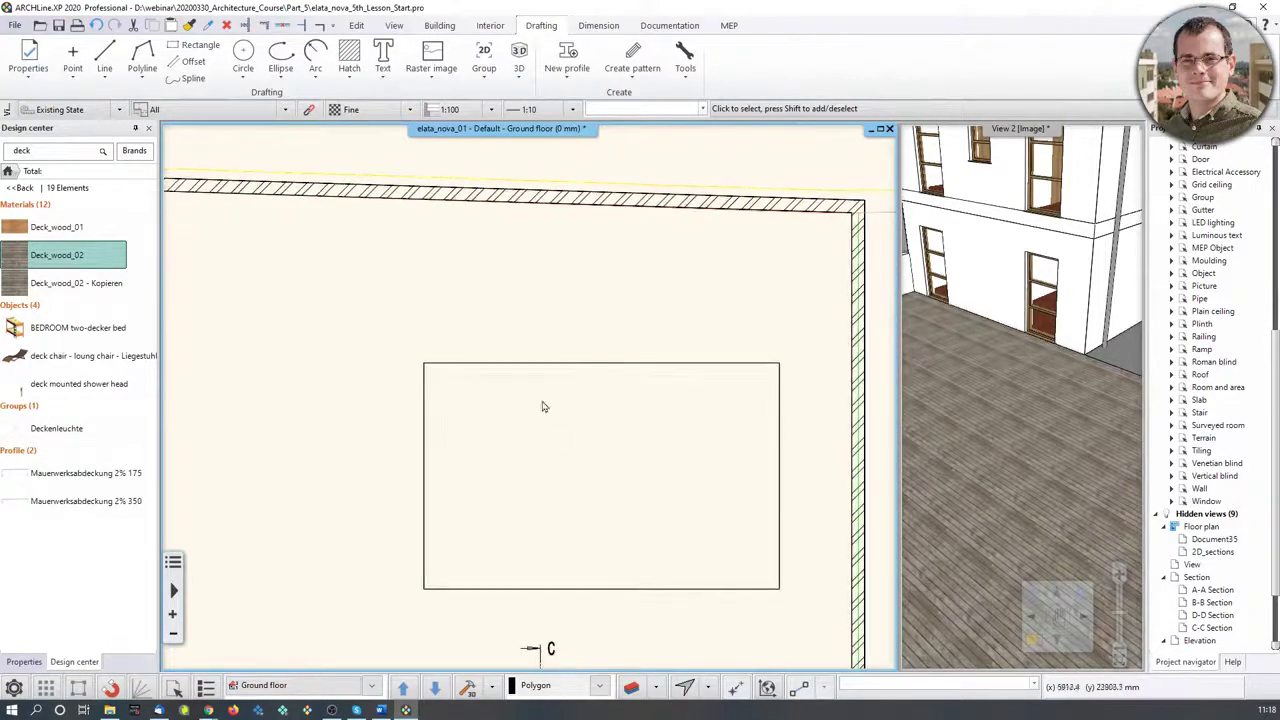
pyautogui.click(766, 383)
pyautogui.click(780, 365)
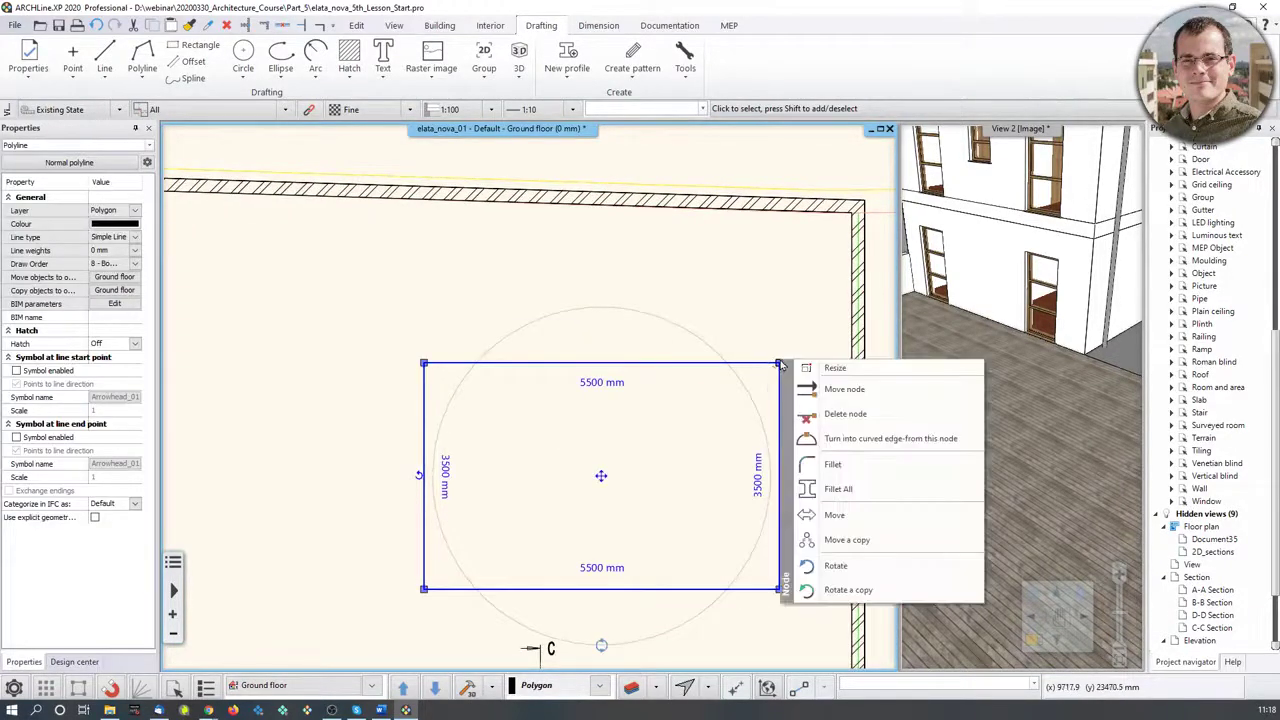
pyautogui.click(820, 463)
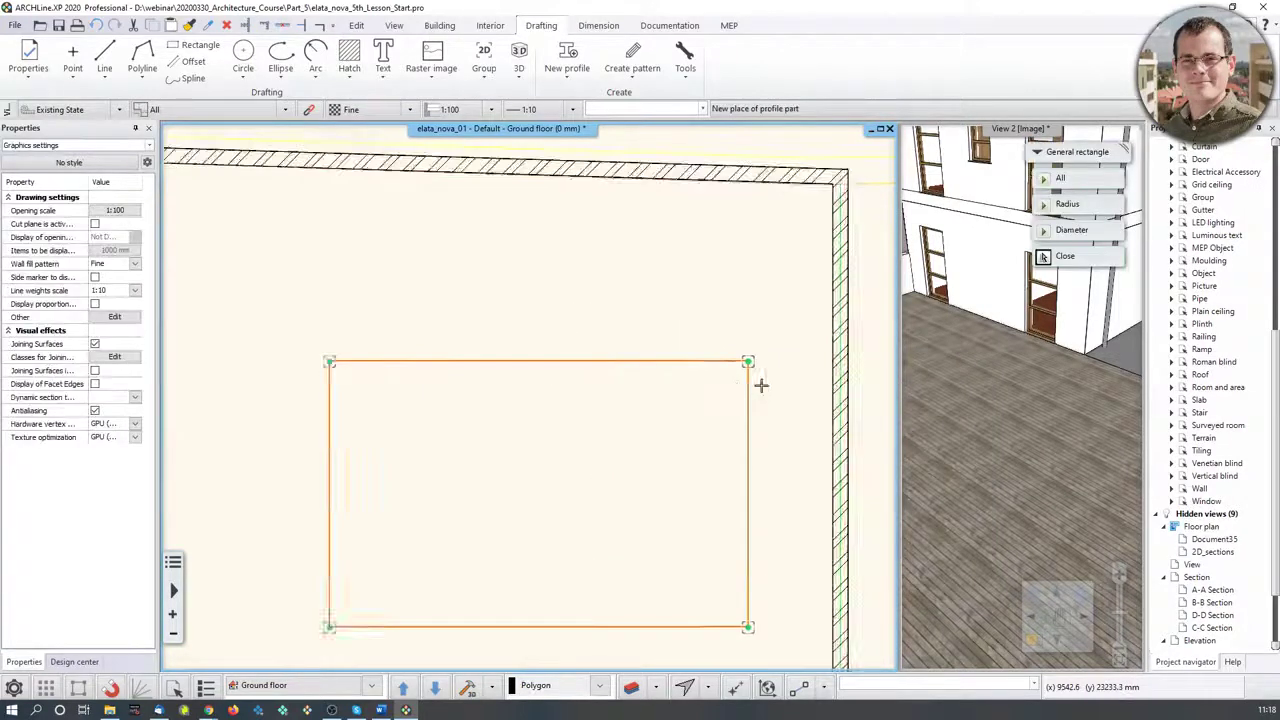
pyautogui.scroll(2, 760, 383)
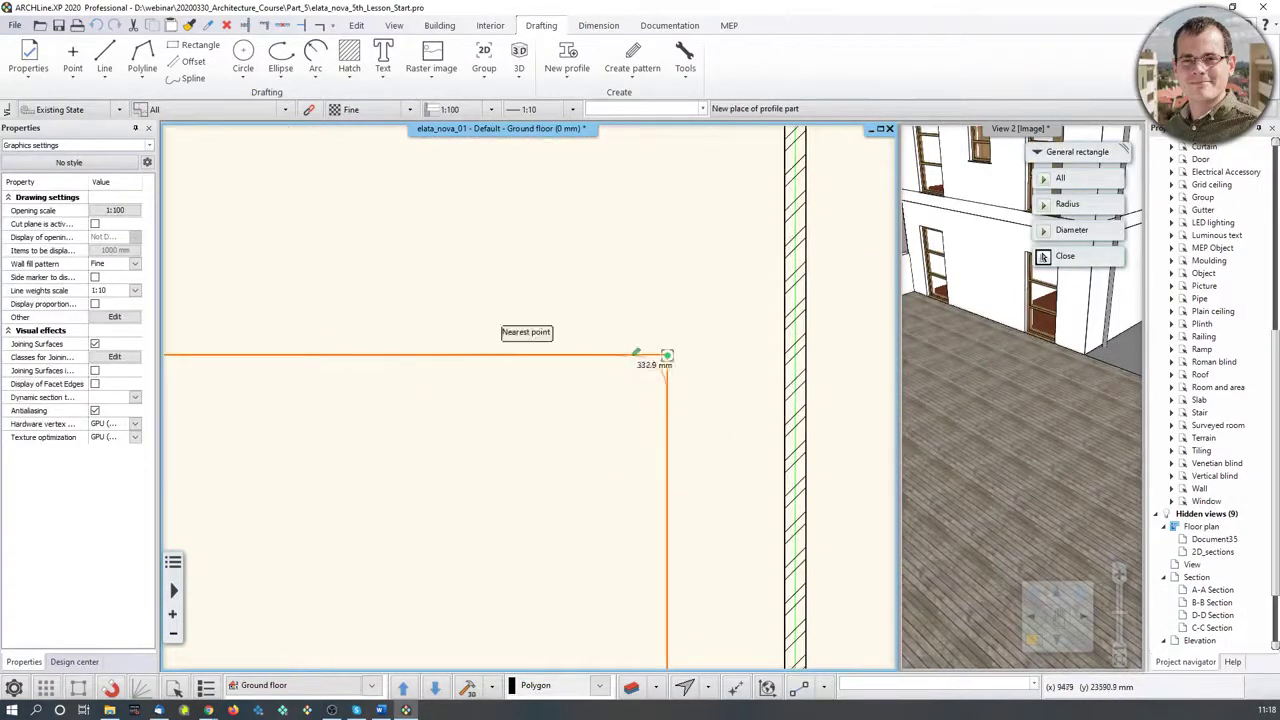
pyautogui.click(608, 362)
pyautogui.scroll(-3, 608, 366)
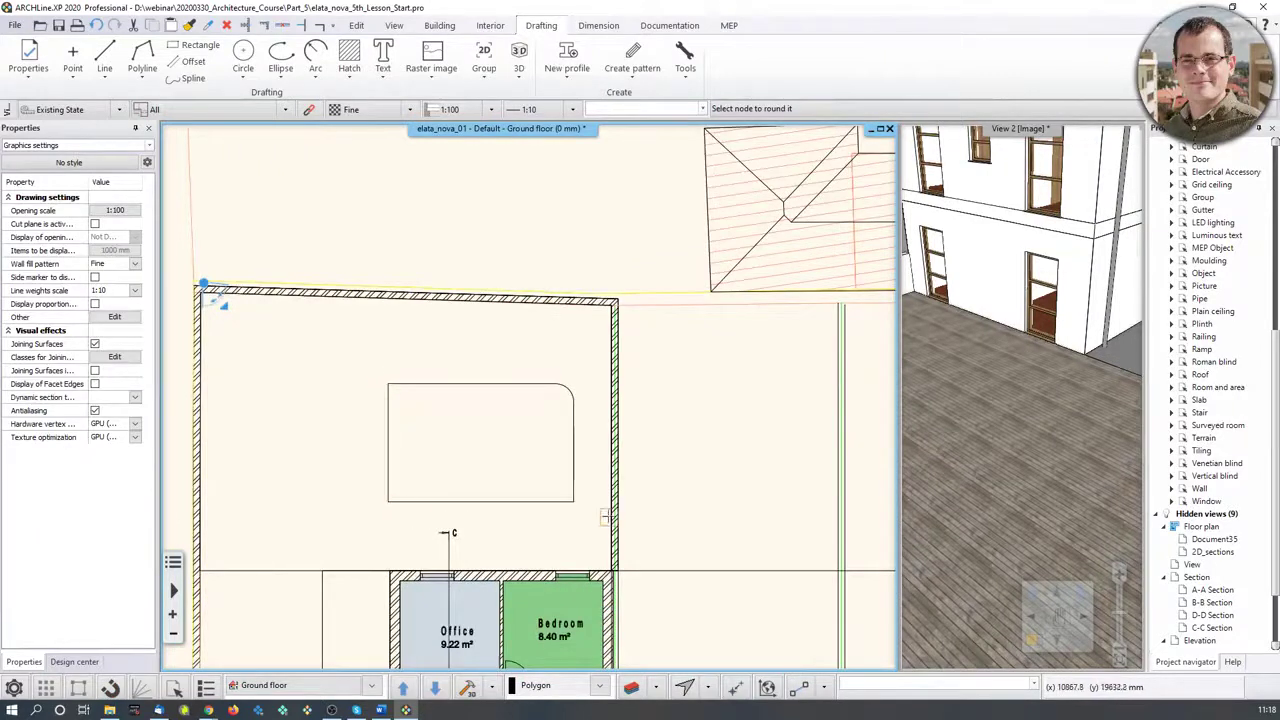
# Round the rectangle's remaining three corners with the same fillet and end the command
pyautogui.click(391, 388)
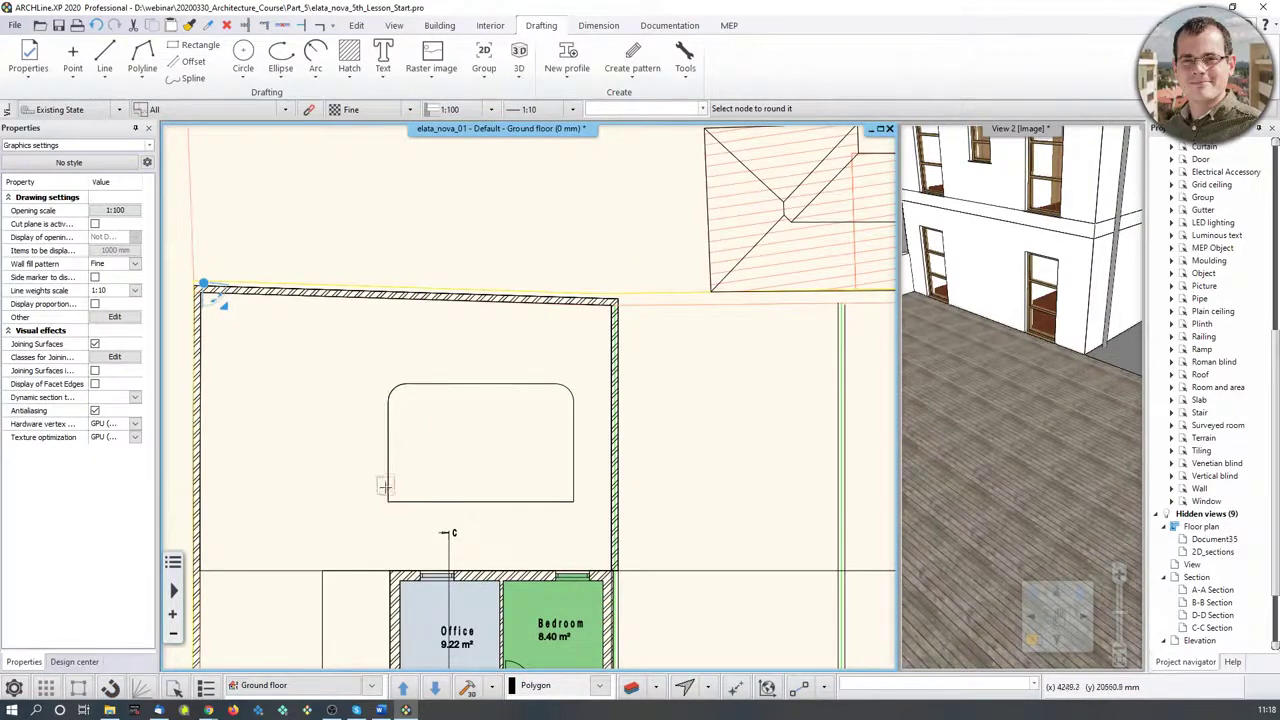
pyautogui.click(386, 501)
pyautogui.click(571, 499)
pyautogui.press('Escape')
# Move the rounded rectangle about 890 mm straight away from the house towards the rear fence wall
pyautogui.moveTo(1079, 400); pyautogui.dragTo(1005, 392, button='middle')
pyautogui.moveTo(537, 480); pyautogui.dragTo(566, 444, button='middle')
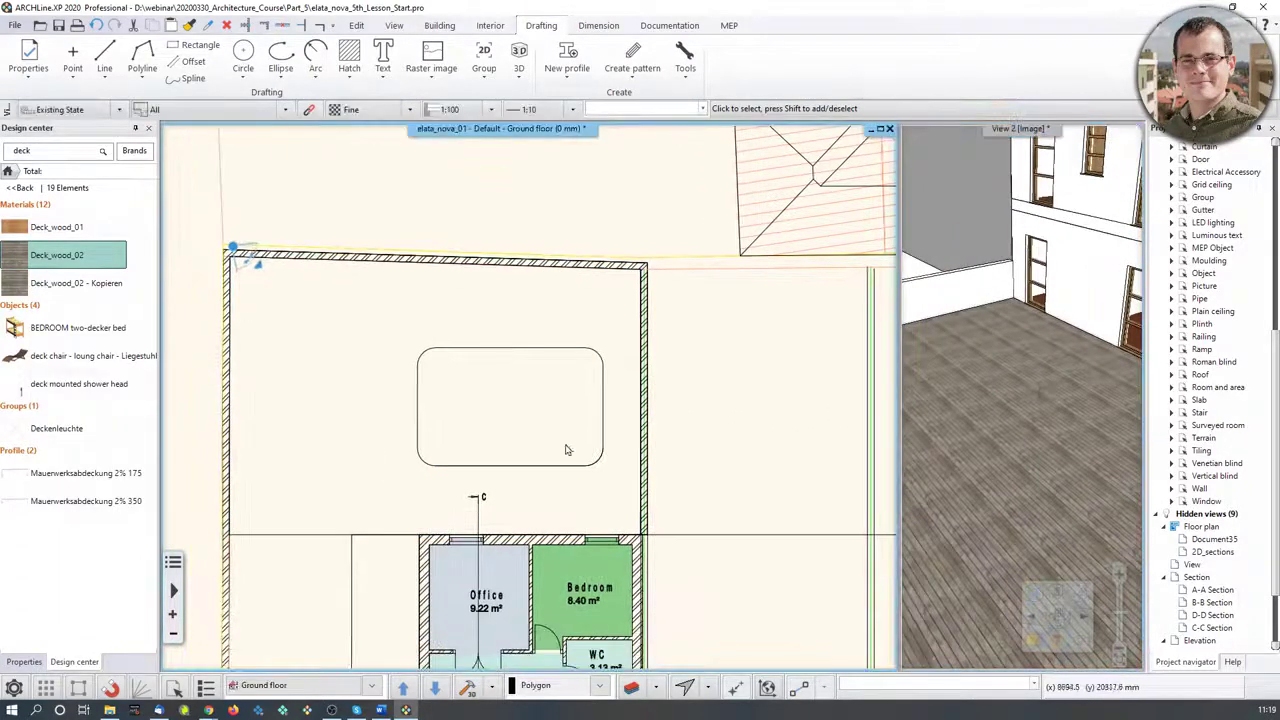
pyautogui.click(316, 535)
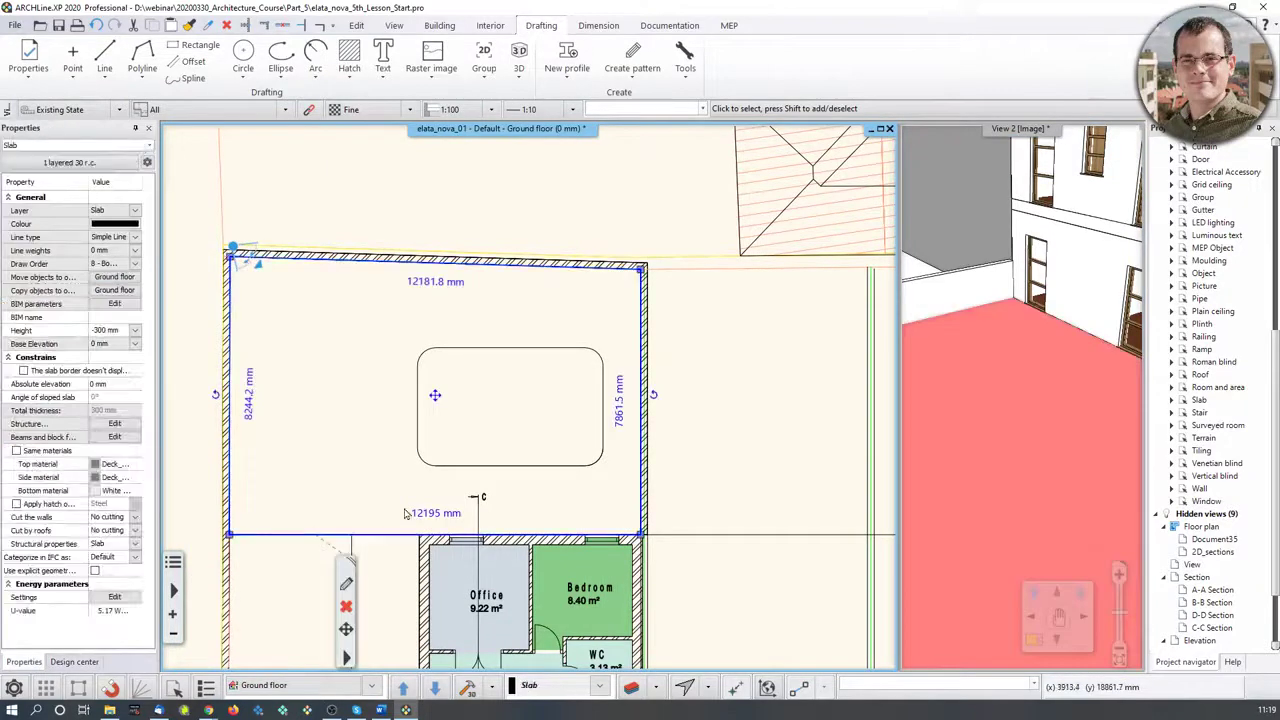
pyautogui.click(560, 468)
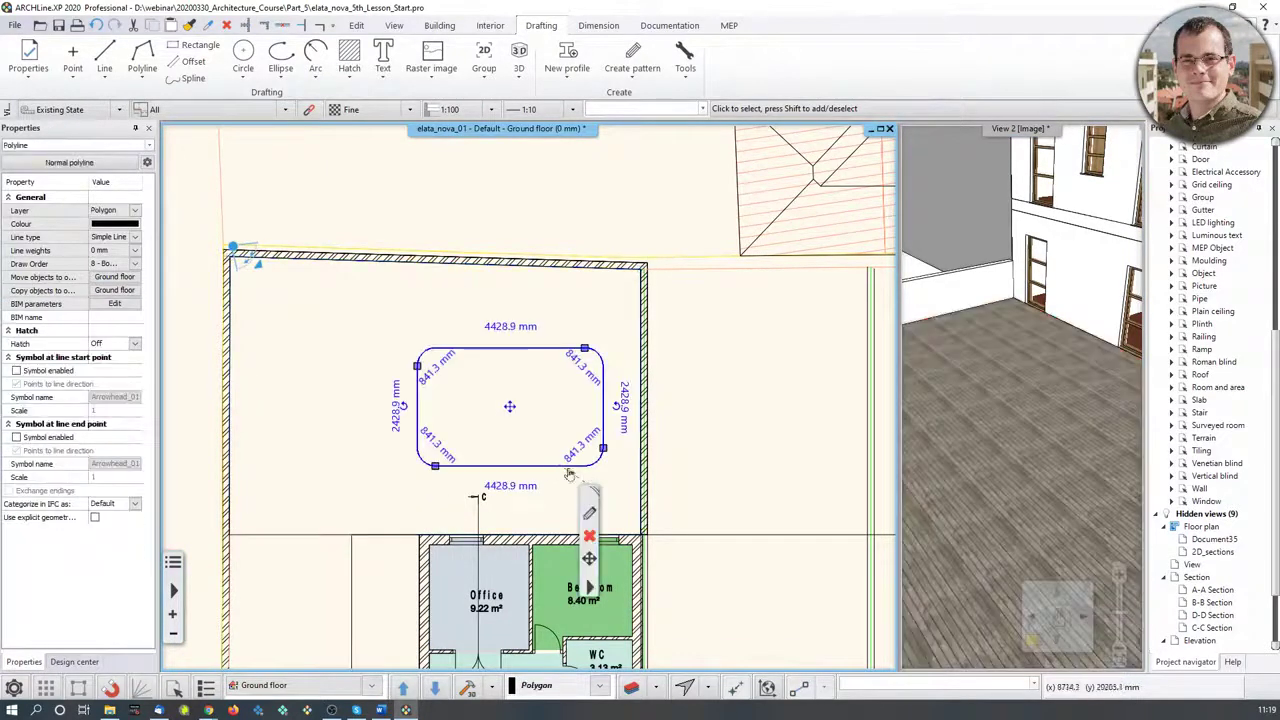
pyautogui.click(590, 558)
pyautogui.click(680, 245)
pyautogui.click(510, 406)
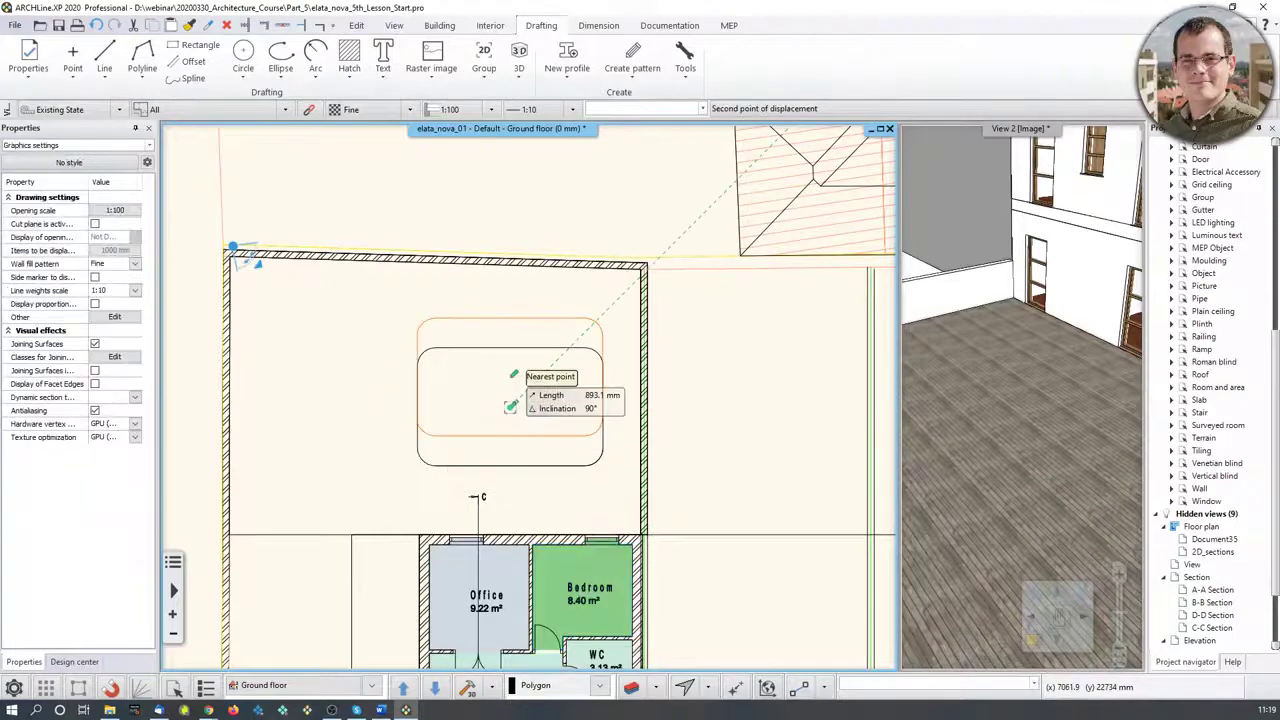
pyautogui.click(511, 377)
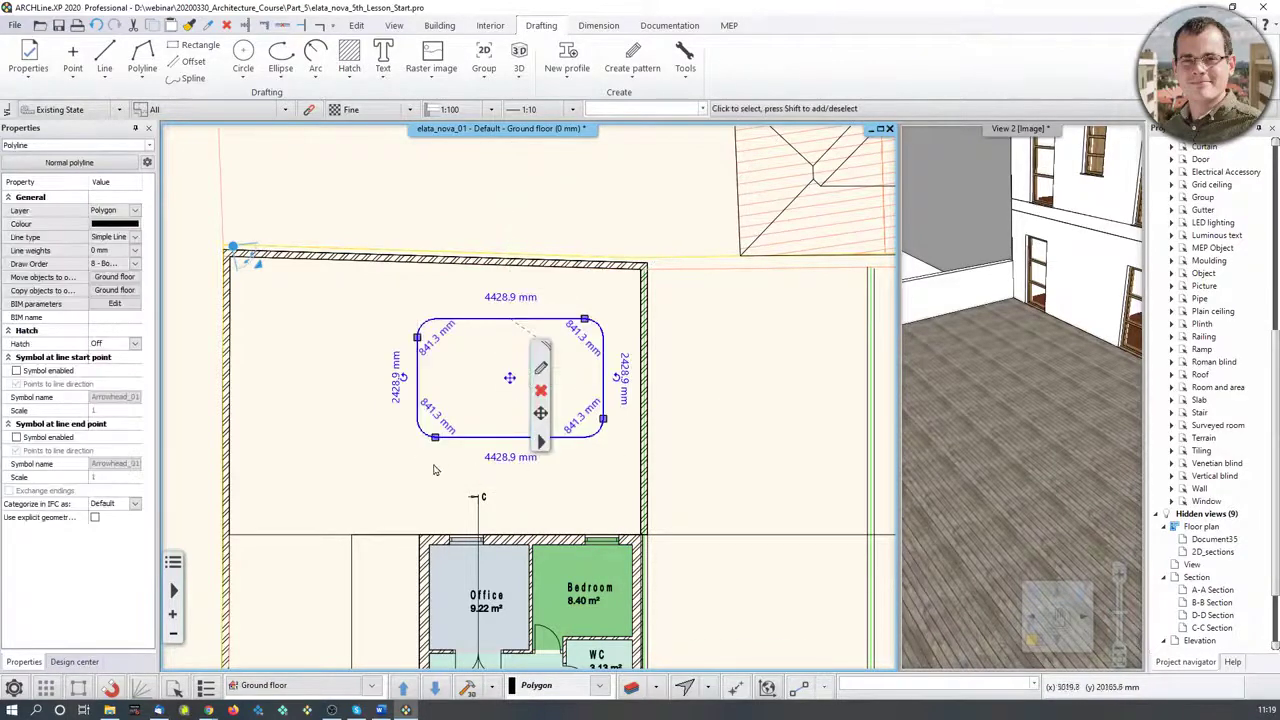
pyautogui.click(400, 457)
pyautogui.moveTo(531, 452); pyautogui.dragTo(533, 453, button='middle')
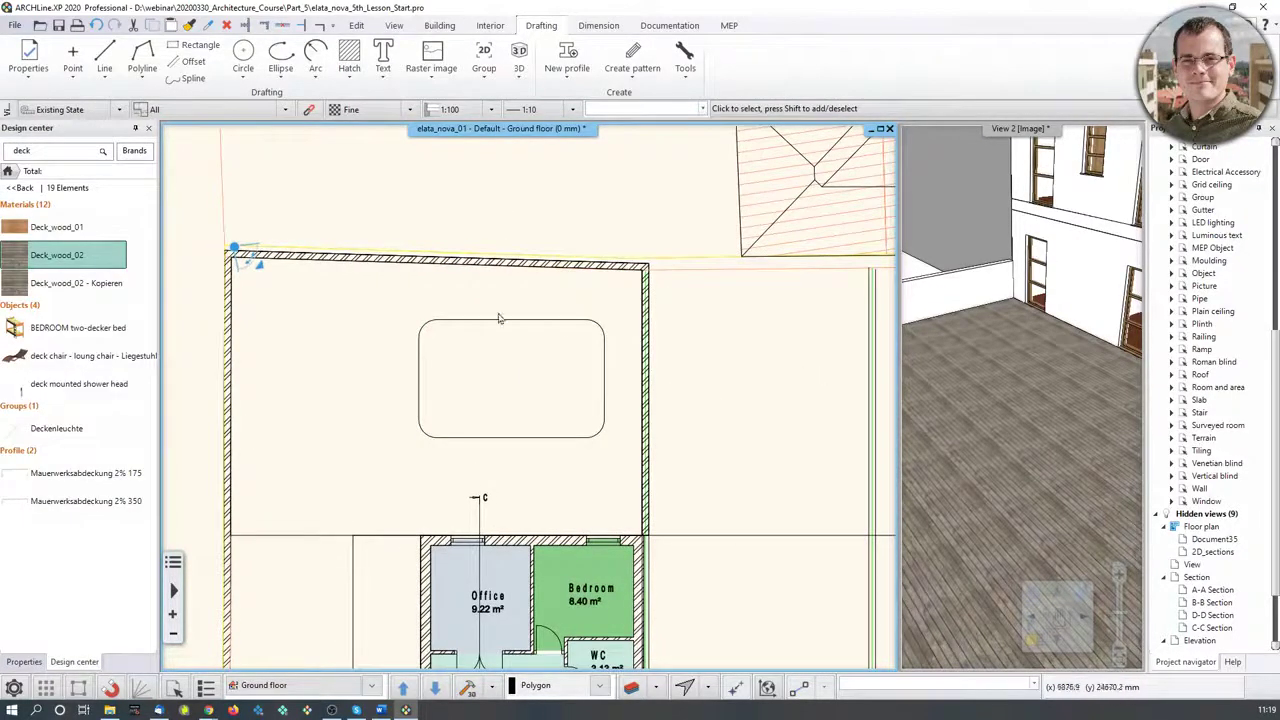
# Create a hole in the rear garden slab, using the rounded rectangle as its closed-loop outline
pyautogui.click(316, 538)
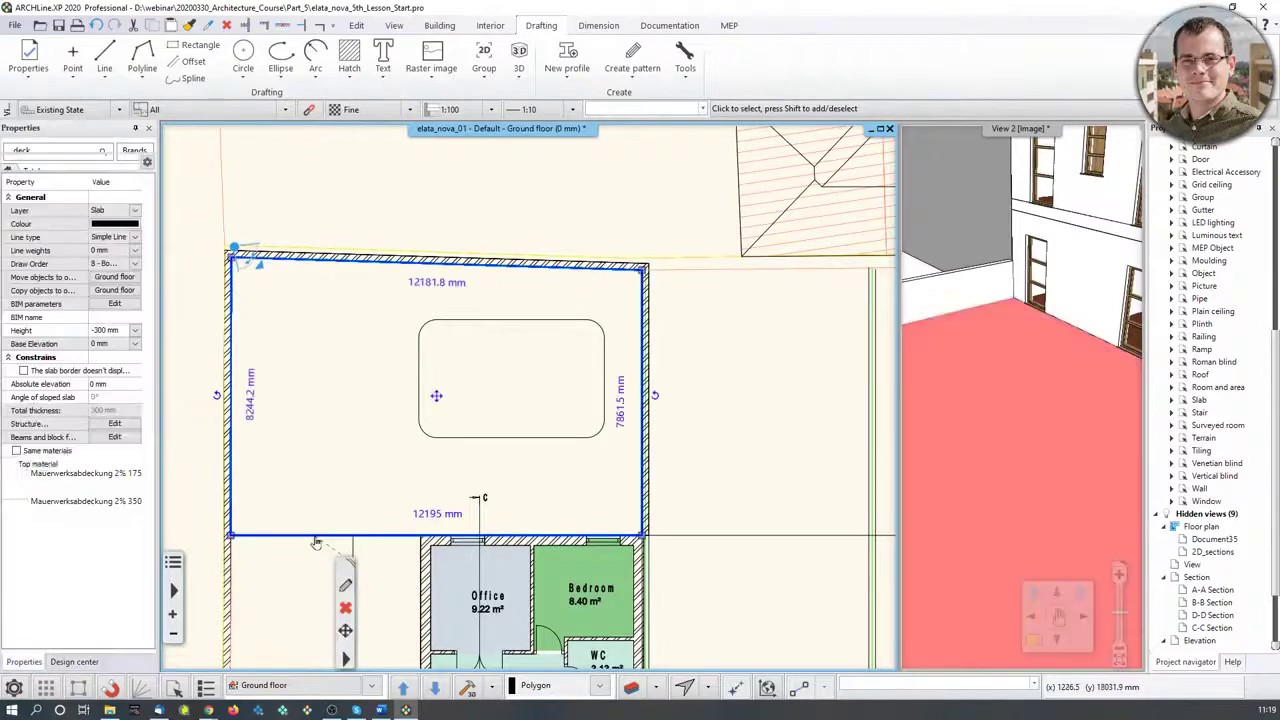
pyautogui.rightClick(348, 665)
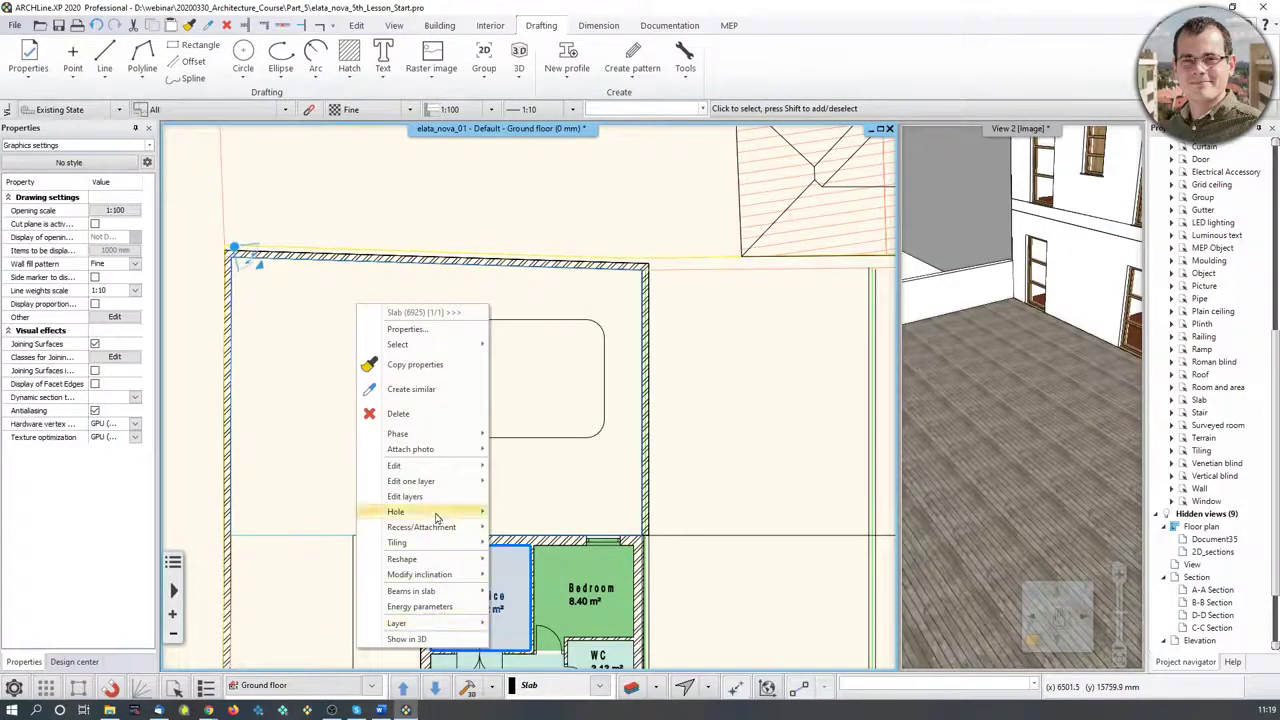
pyautogui.moveTo(436, 517)
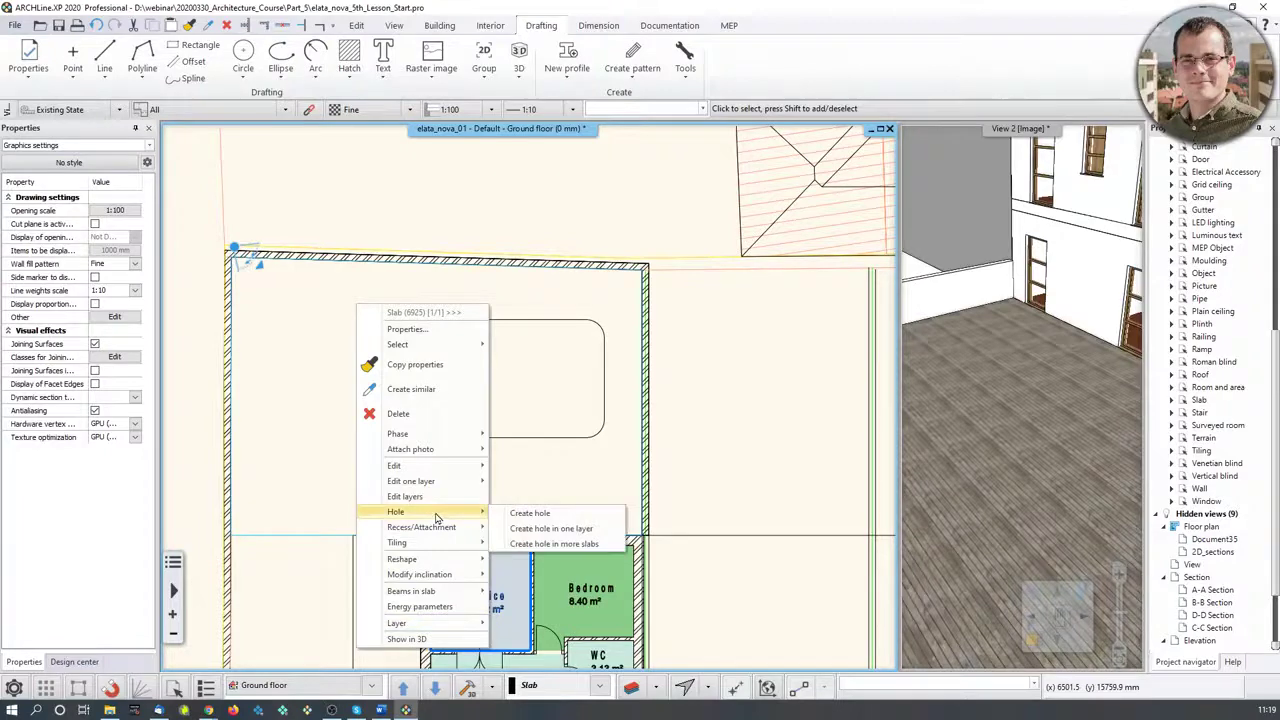
pyautogui.click(533, 515)
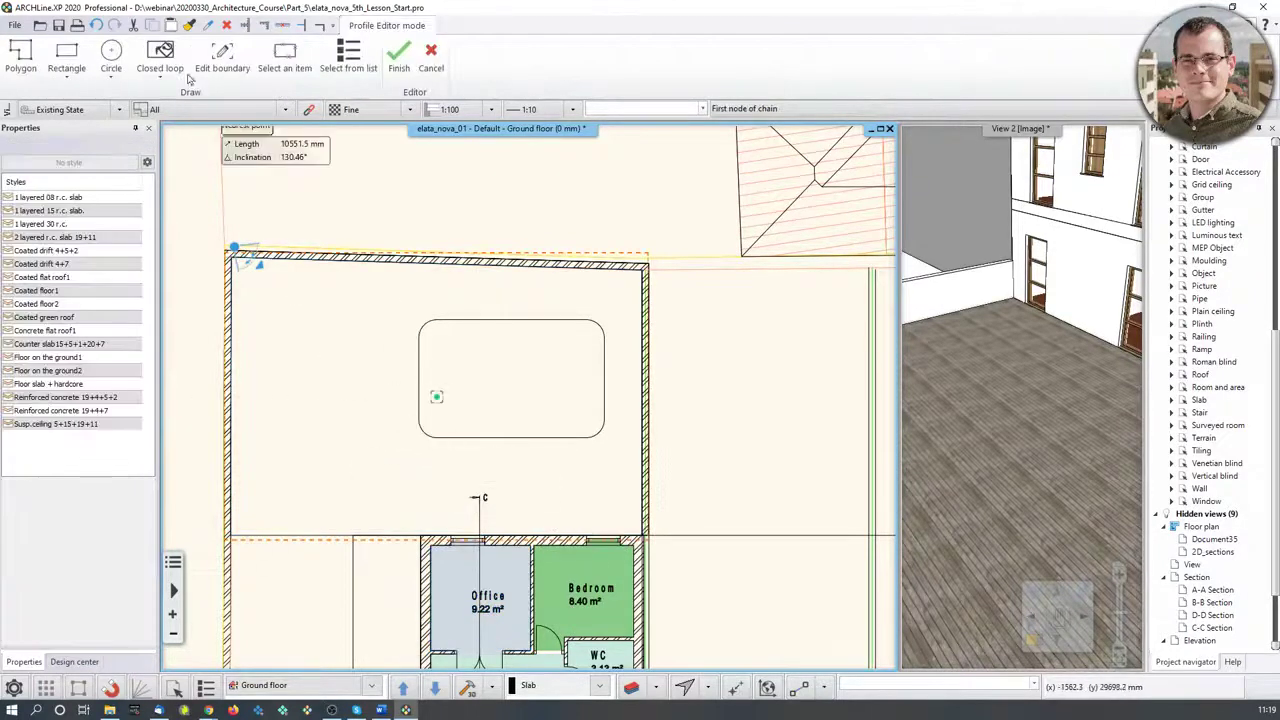
pyautogui.click(164, 55)
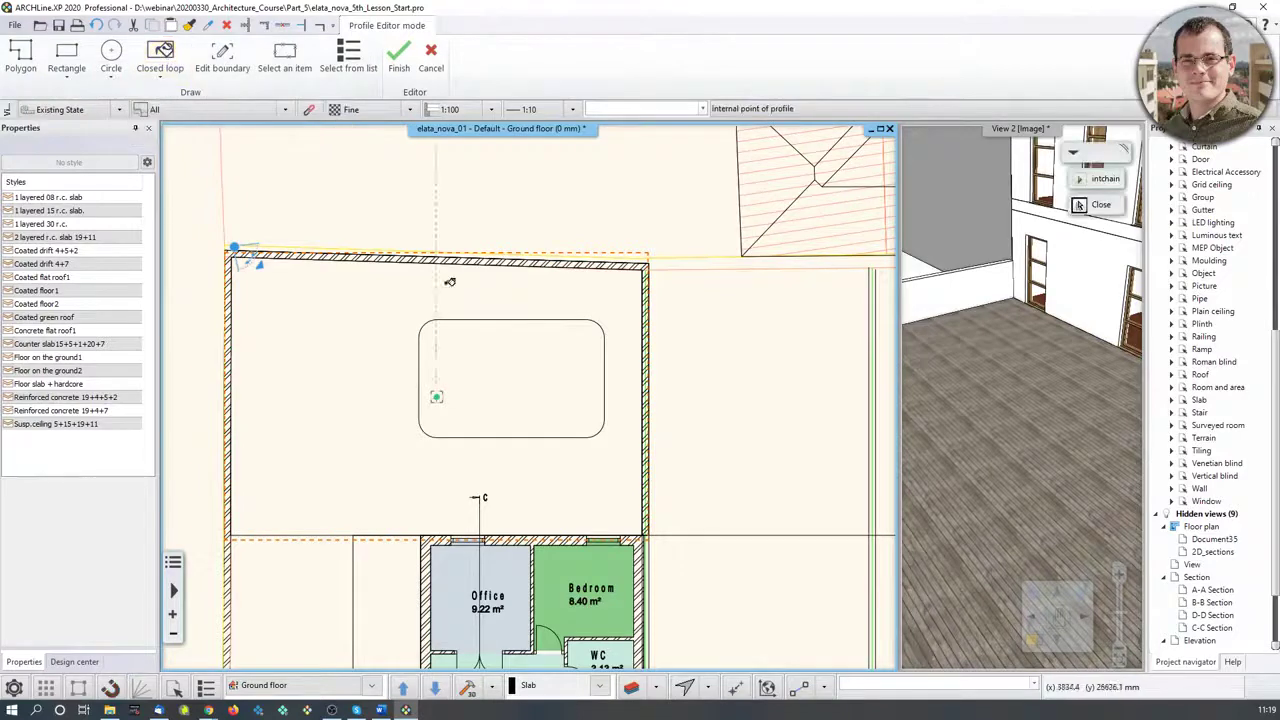
pyautogui.click(507, 370)
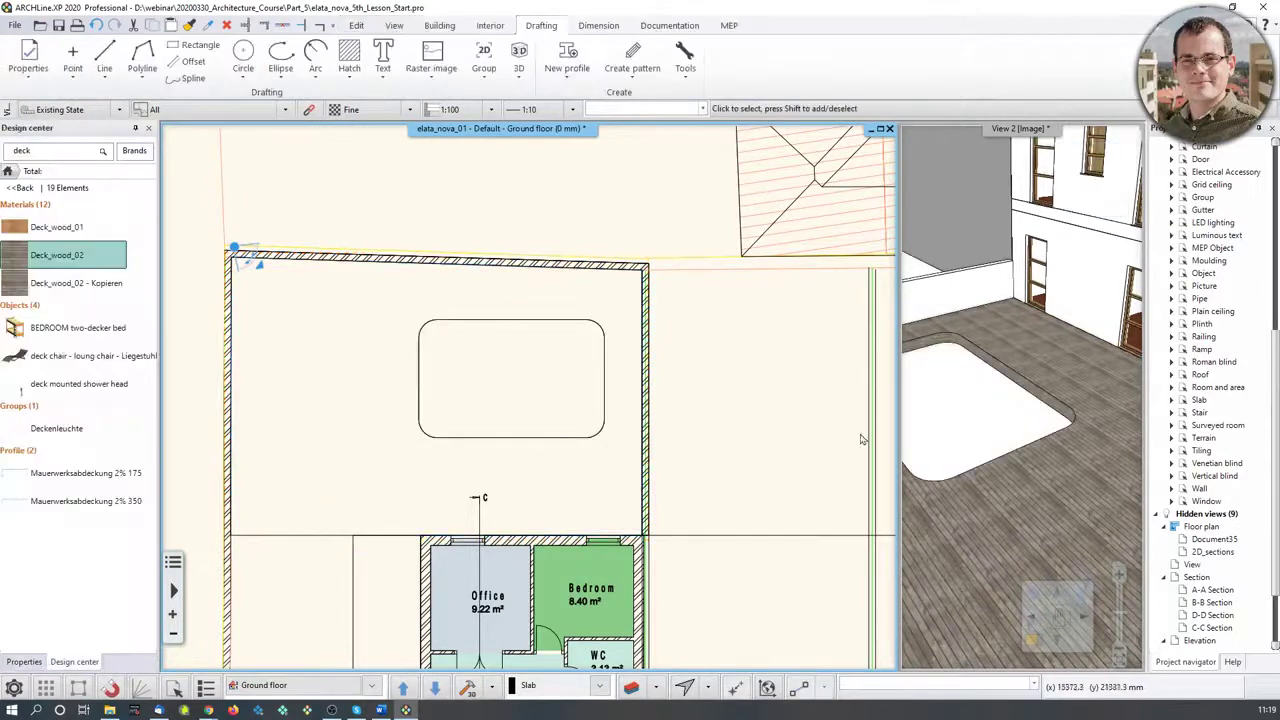
pyautogui.scroll(-5, 965, 428)
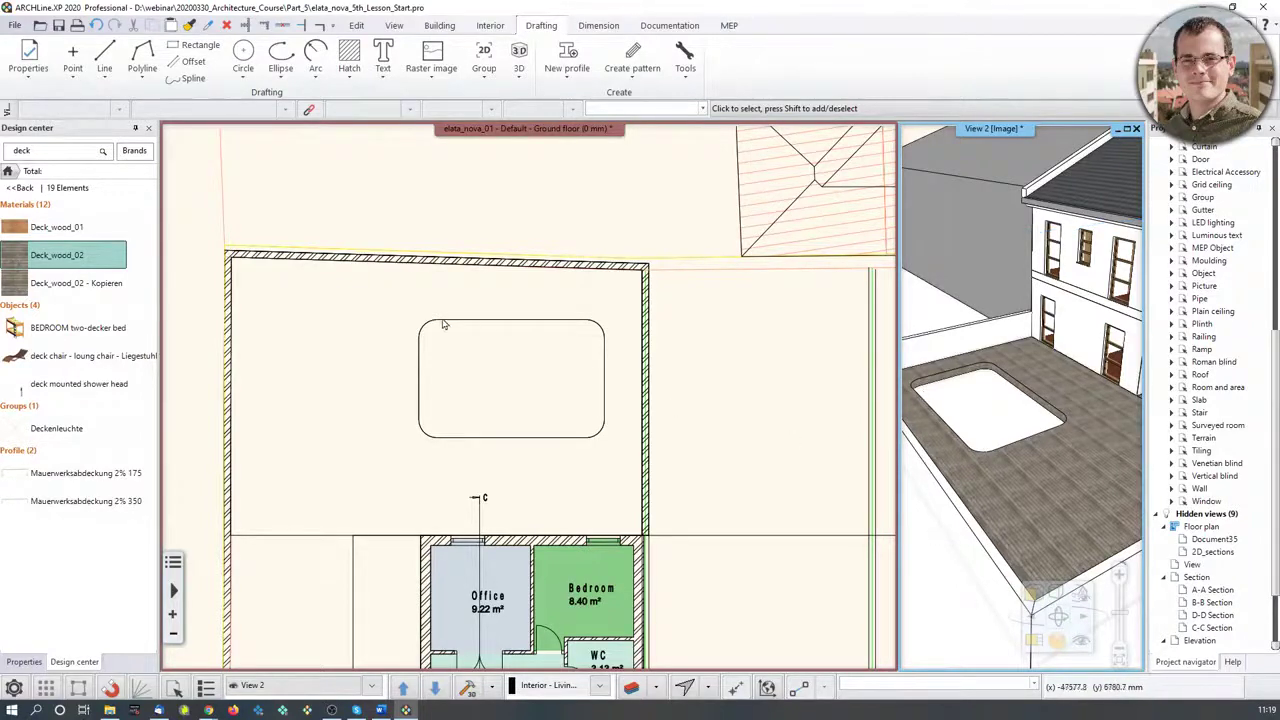
# Begin a slab similar to the rear garden slab, outlining it along the straight rear edge of the rounded hole
pyautogui.click(532, 437)
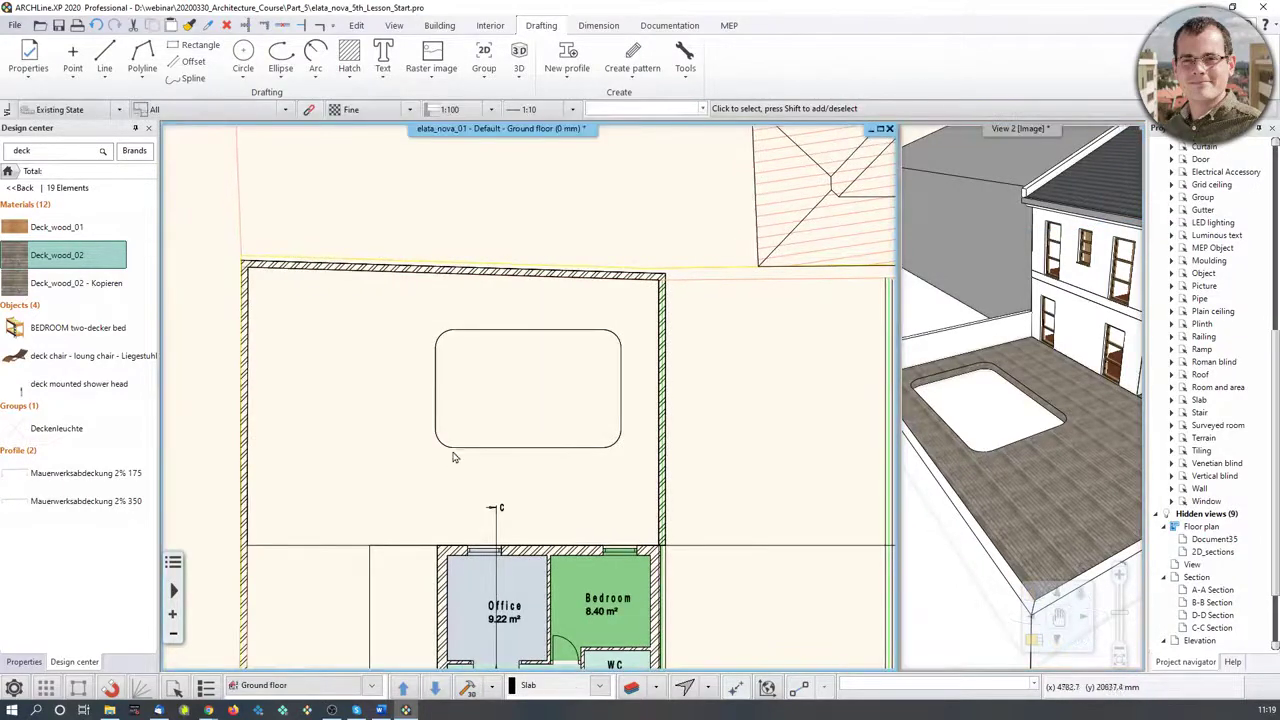
pyautogui.click(314, 548)
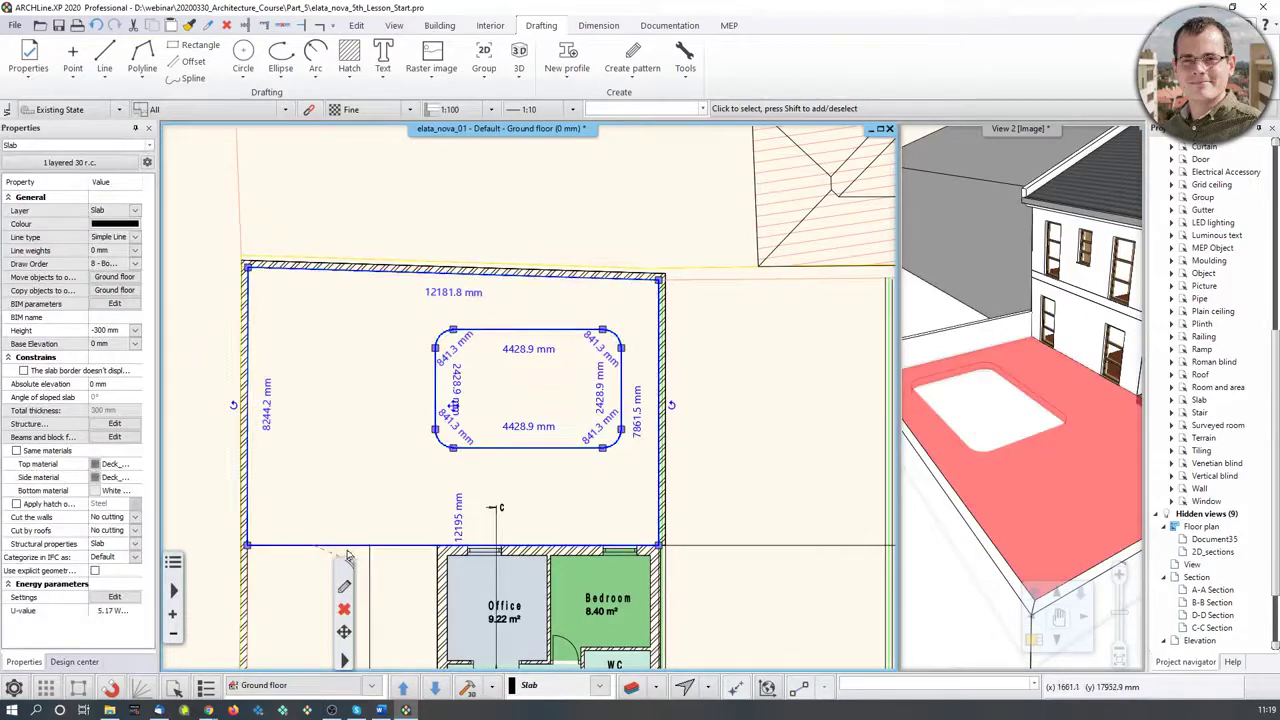
pyautogui.rightClick(322, 548)
pyautogui.click(390, 288)
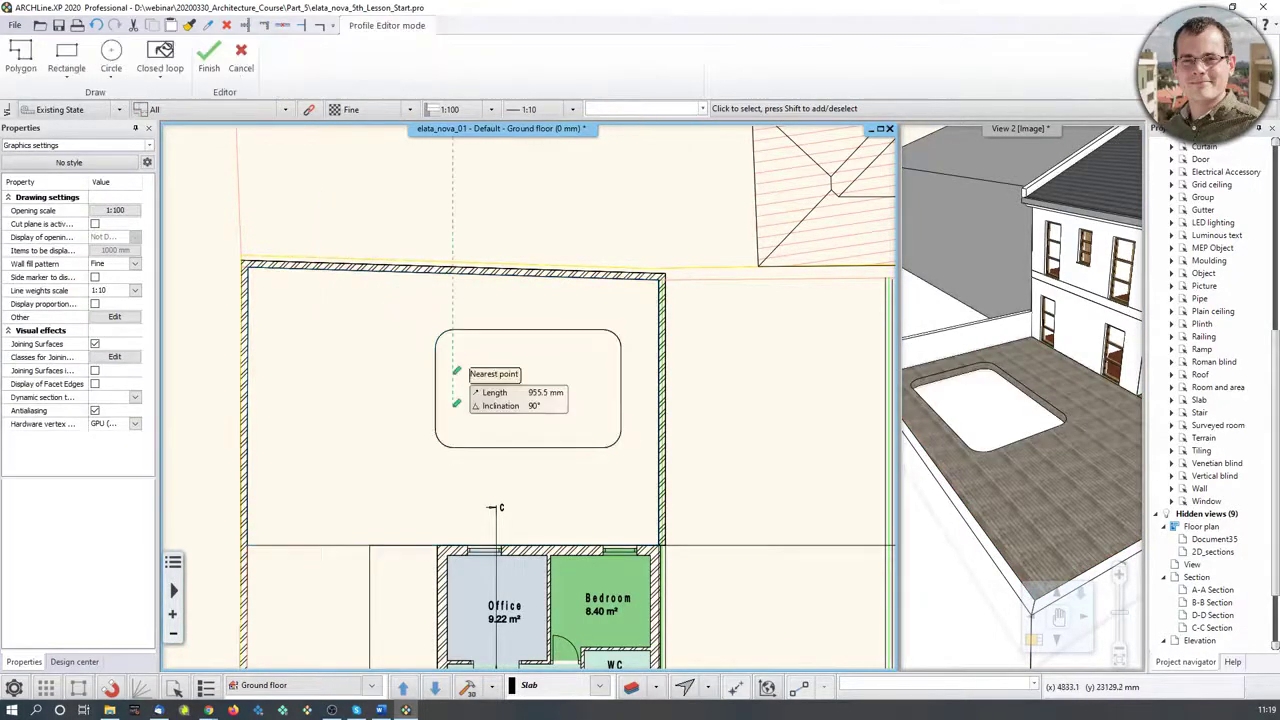
pyautogui.scroll(2, 470, 365)
pyautogui.click(467, 428)
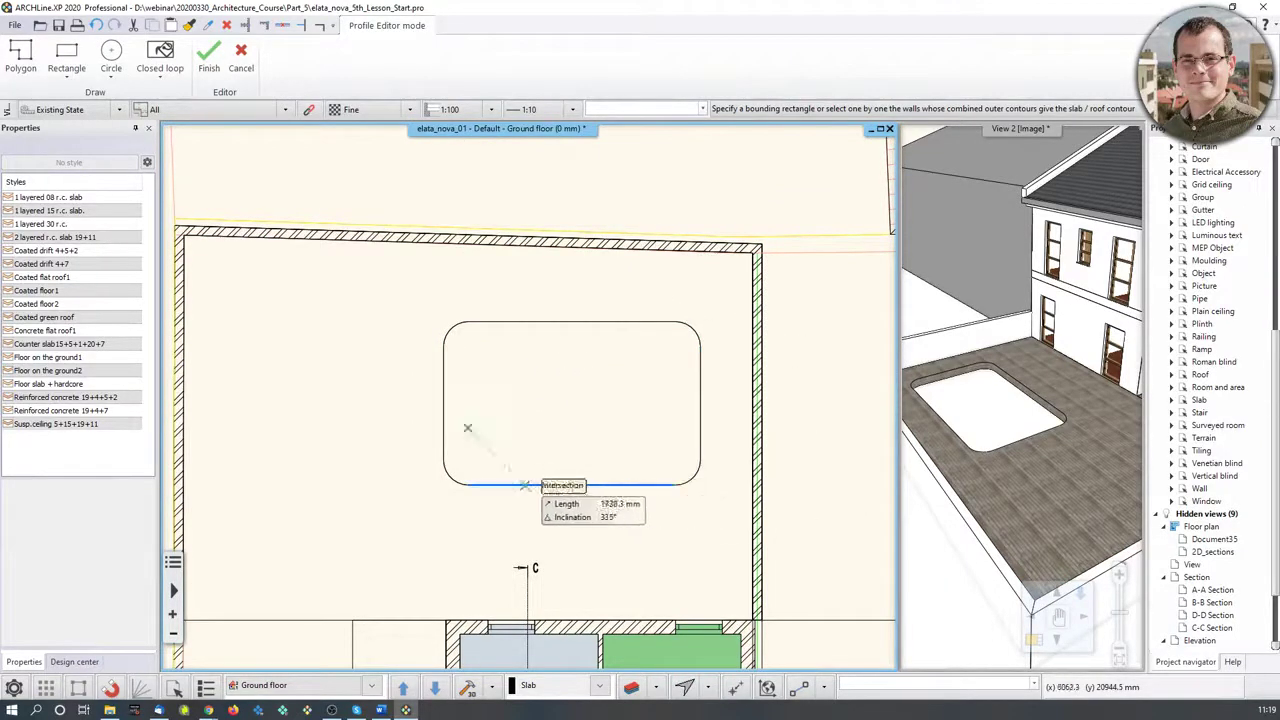
pyautogui.scroll(2, 490, 350)
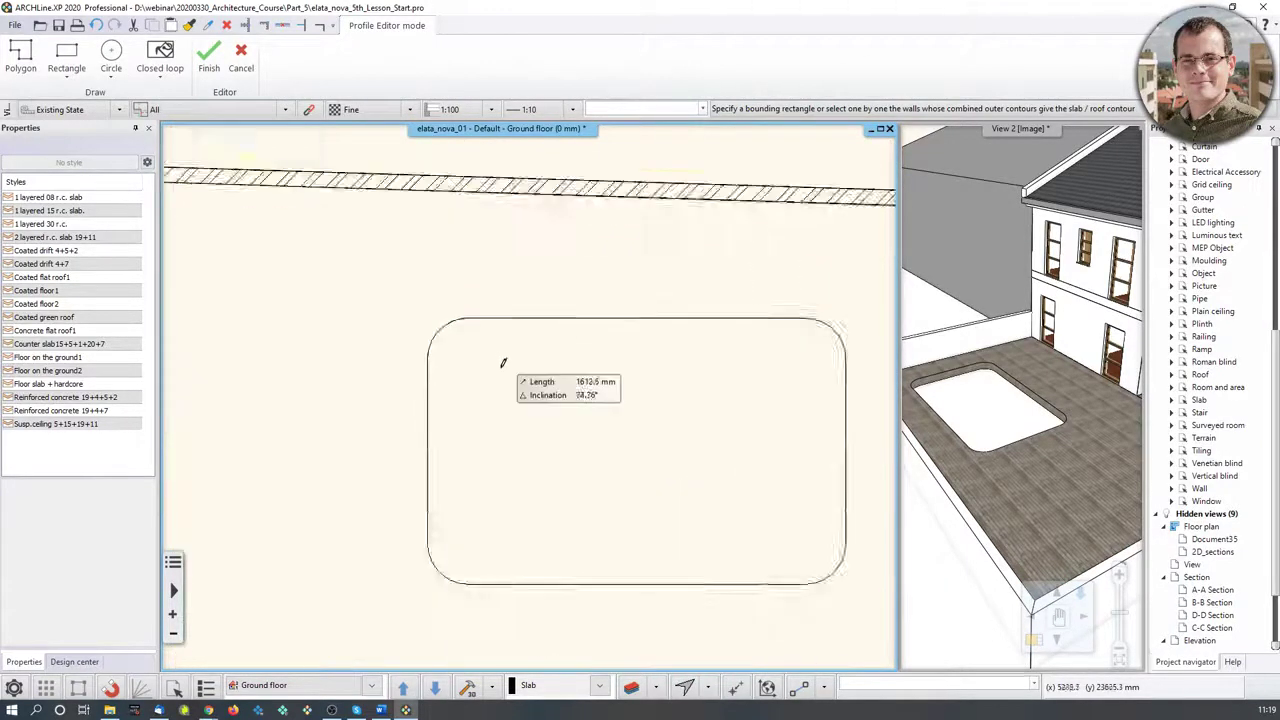
pyautogui.click(468, 318)
pyautogui.scroll(-2, 557, 381)
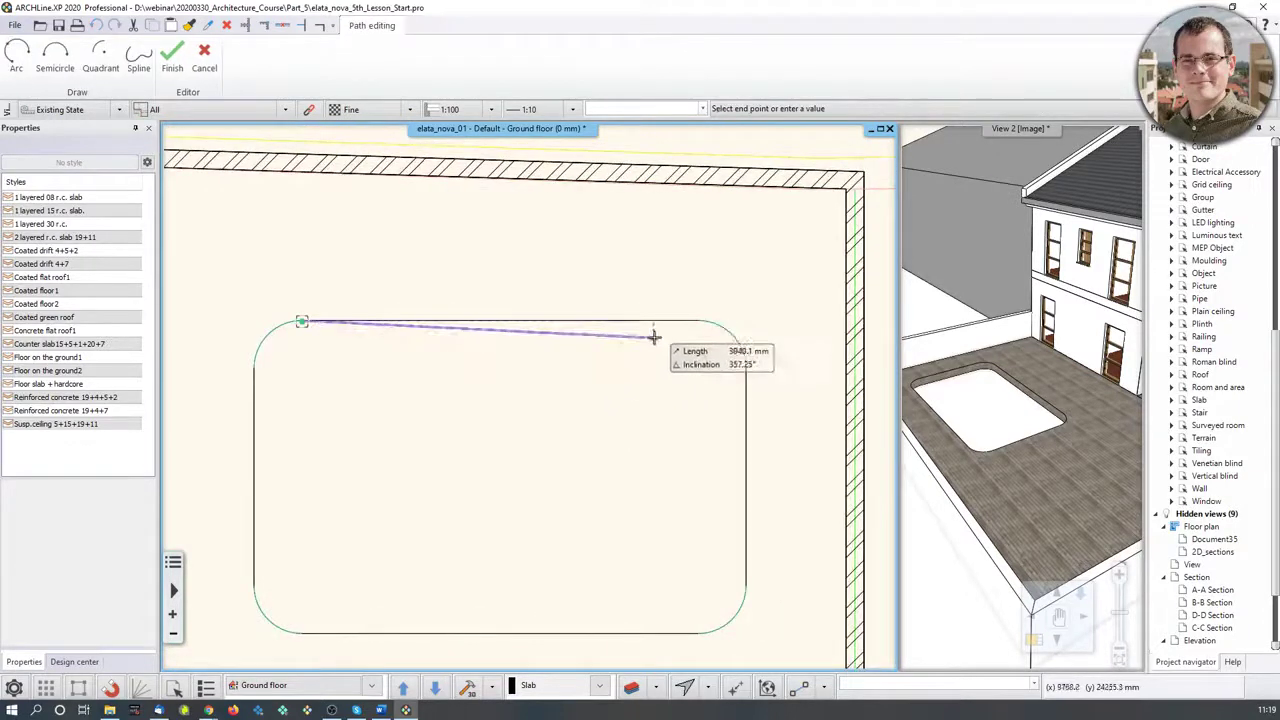
pyautogui.click(697, 321)
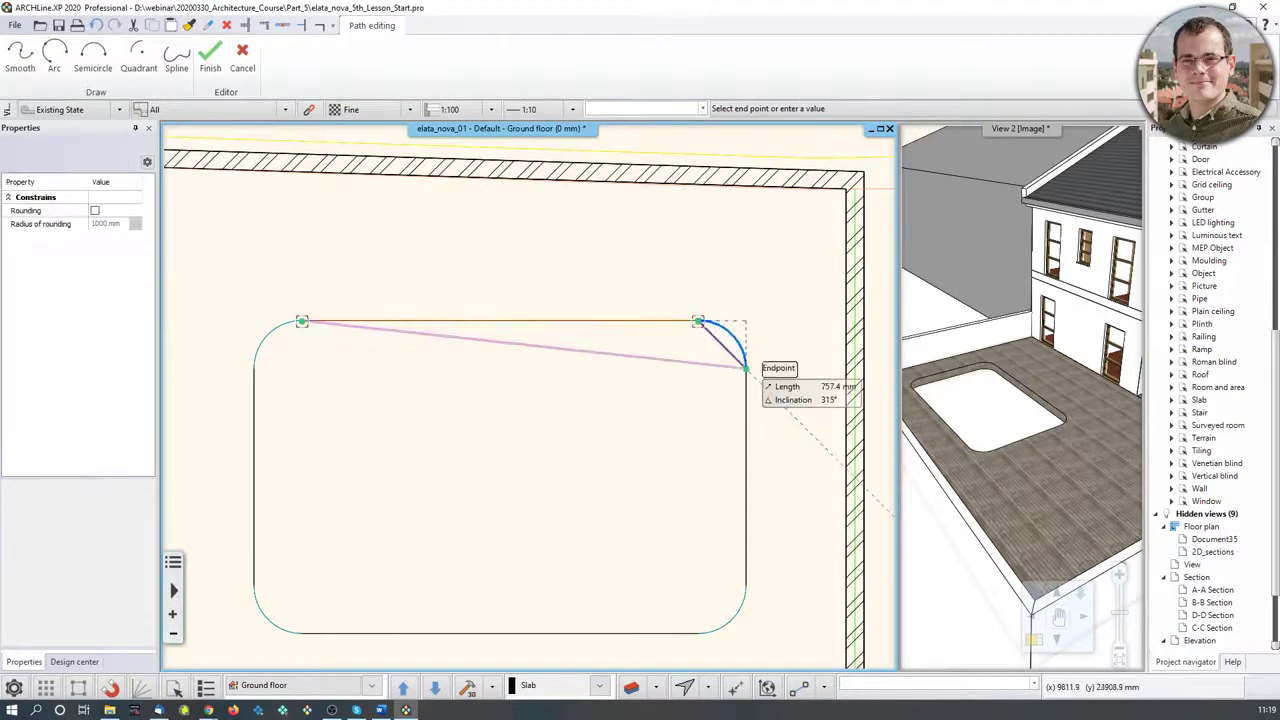
# Continue the slab outline around the hole with a corner arc, the straight side nearest the wall, and the following corner arc
pyautogui.click(54, 55)
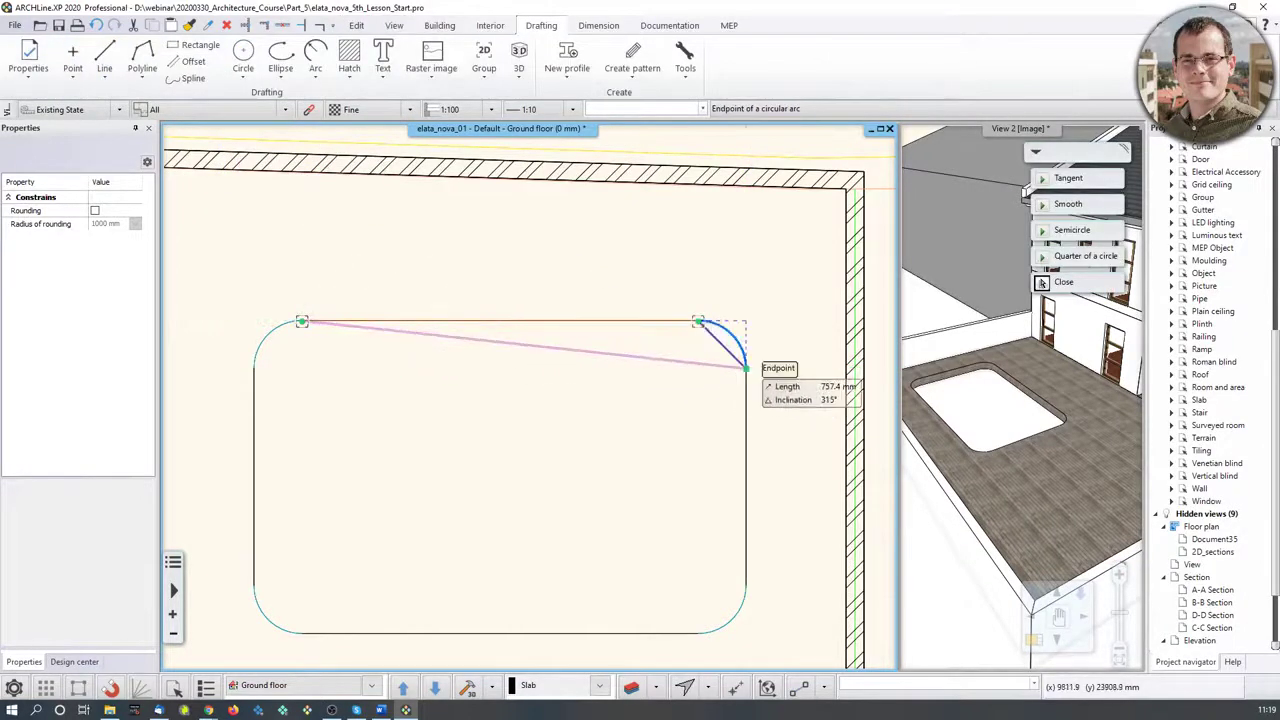
pyautogui.click(745, 368)
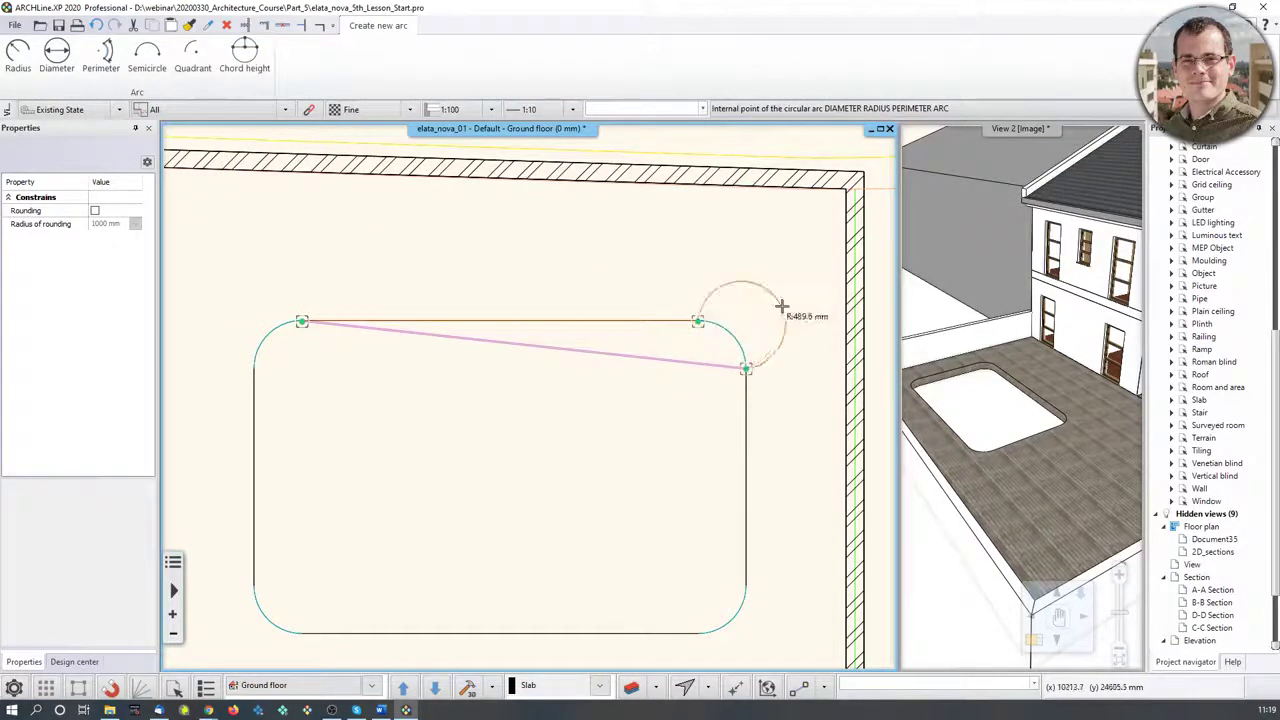
pyautogui.click(745, 340)
pyautogui.moveTo(745, 340); pyautogui.dragTo(745, 240, button='middle')
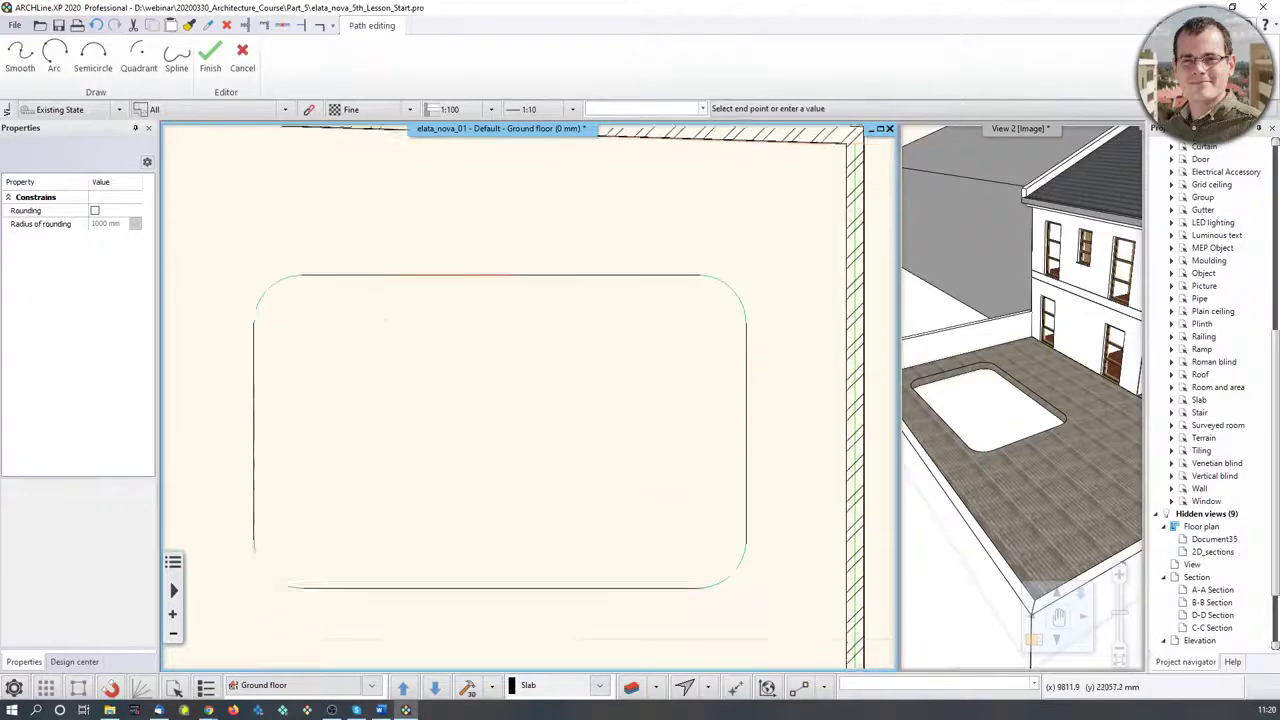
pyautogui.click(743, 487)
pyautogui.click(54, 55)
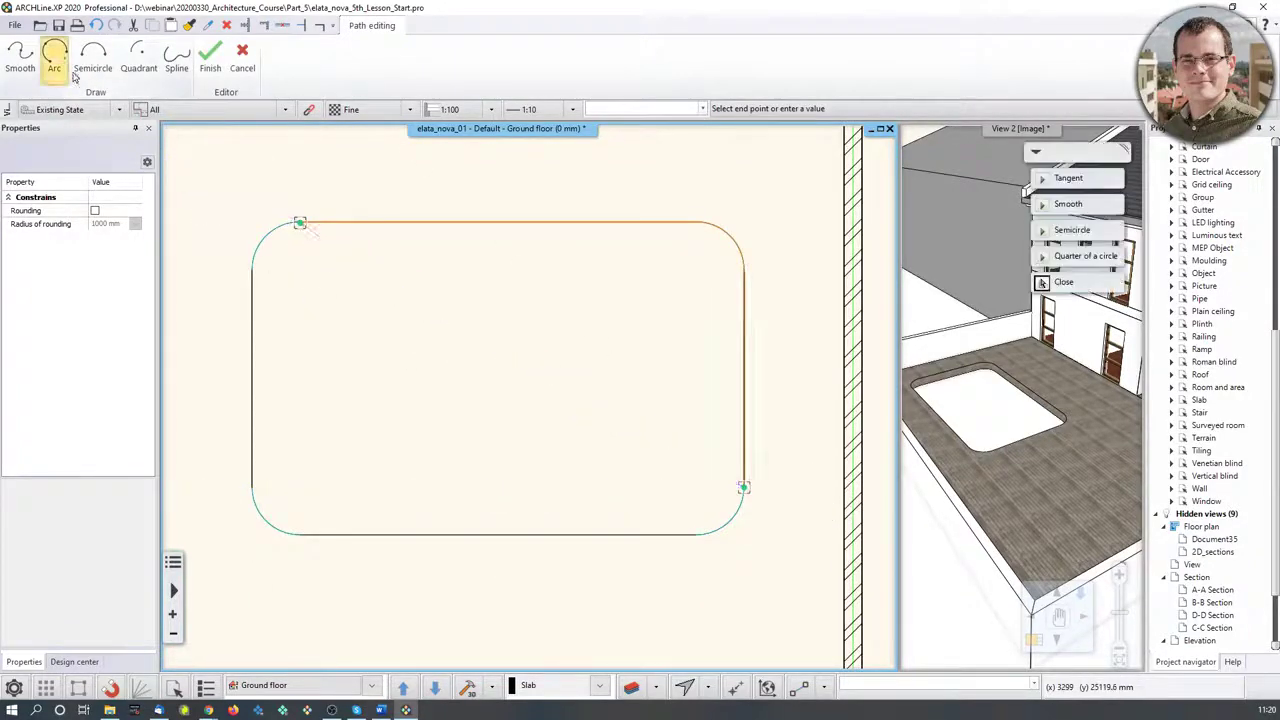
pyautogui.click(697, 534)
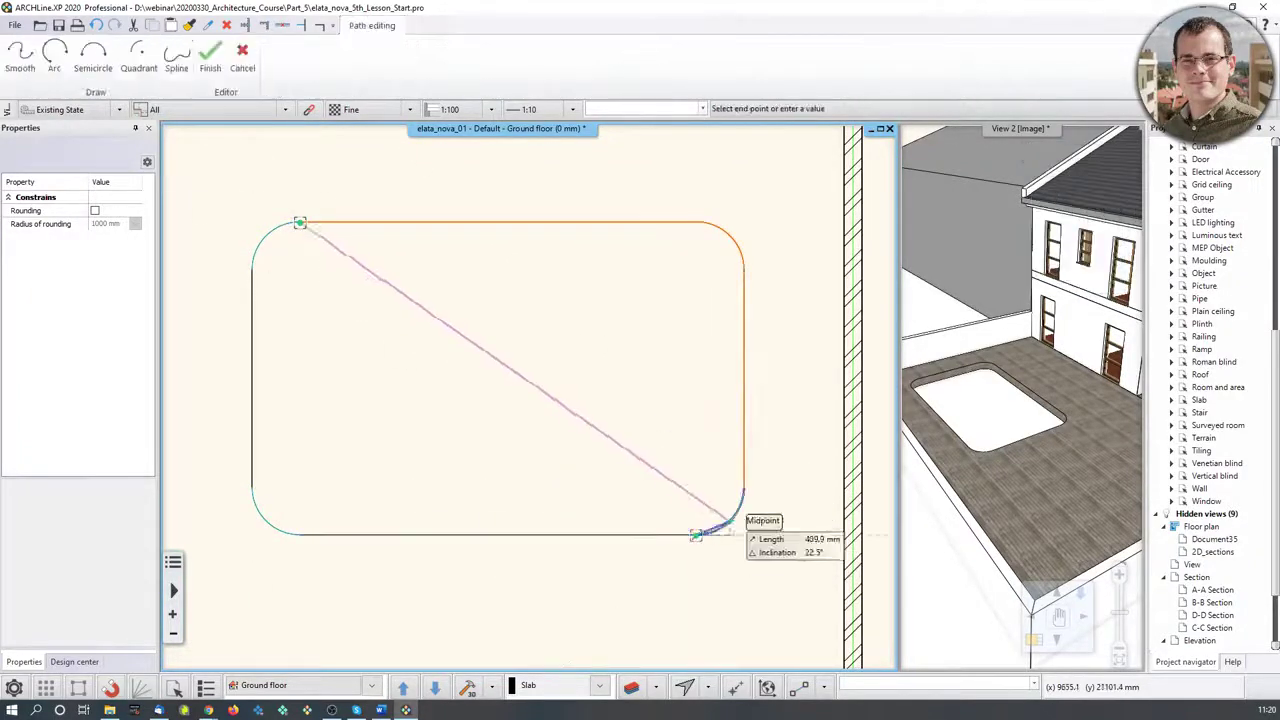
# Complete the slab outline along the hole's two remaining straight edges and corner arcs, closing it at the starting point
pyautogui.click(300, 535)
pyautogui.click(54, 57)
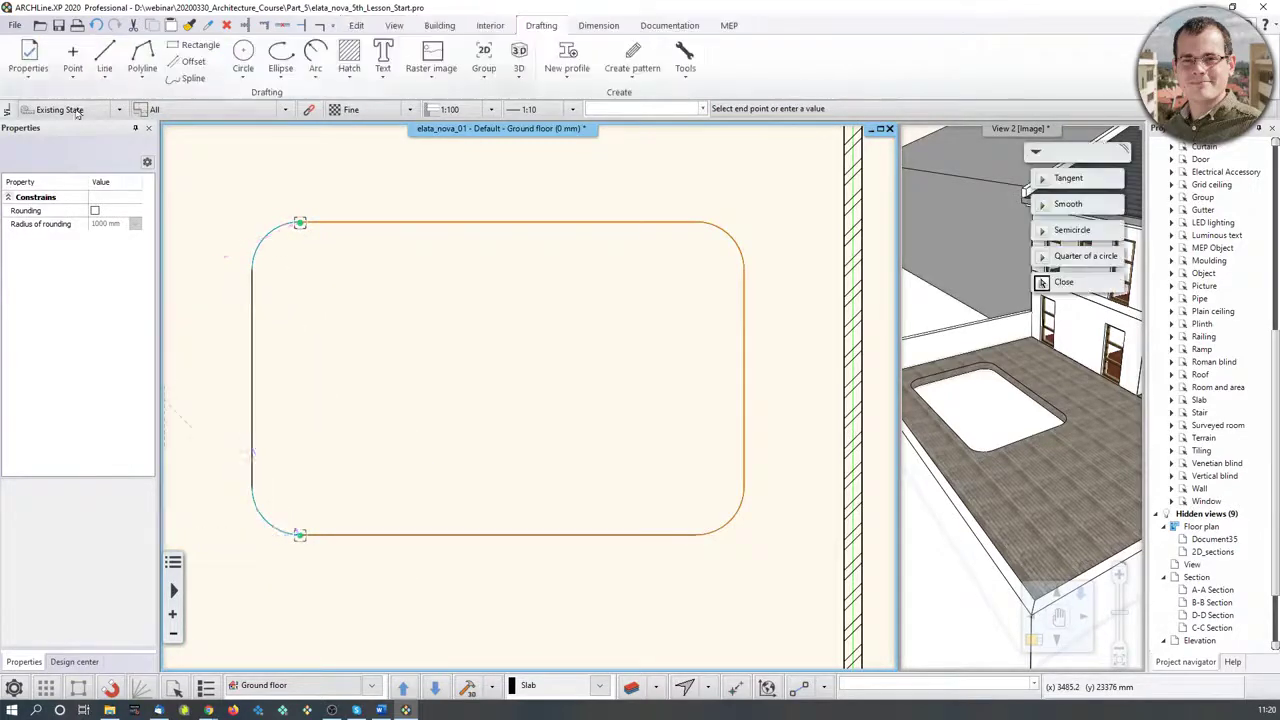
pyautogui.click(252, 487)
pyautogui.scroll(4, 300, 400)
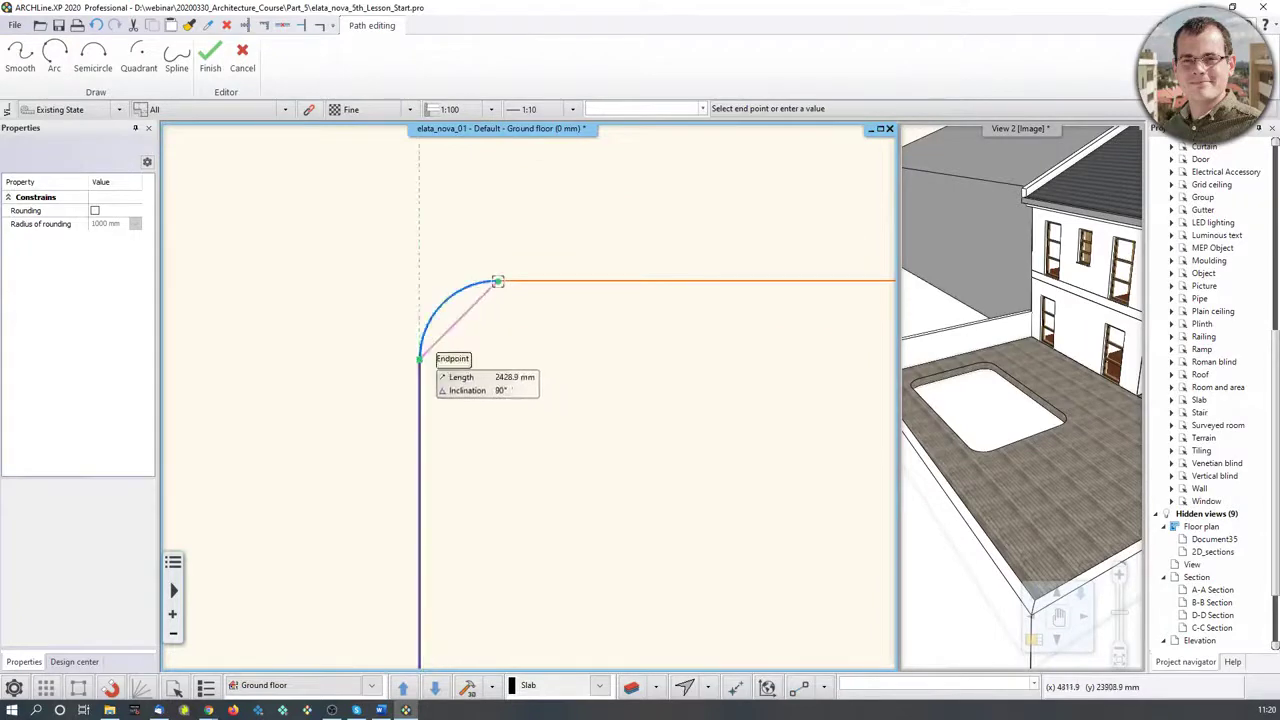
pyautogui.click(420, 357)
pyautogui.click(75, 57)
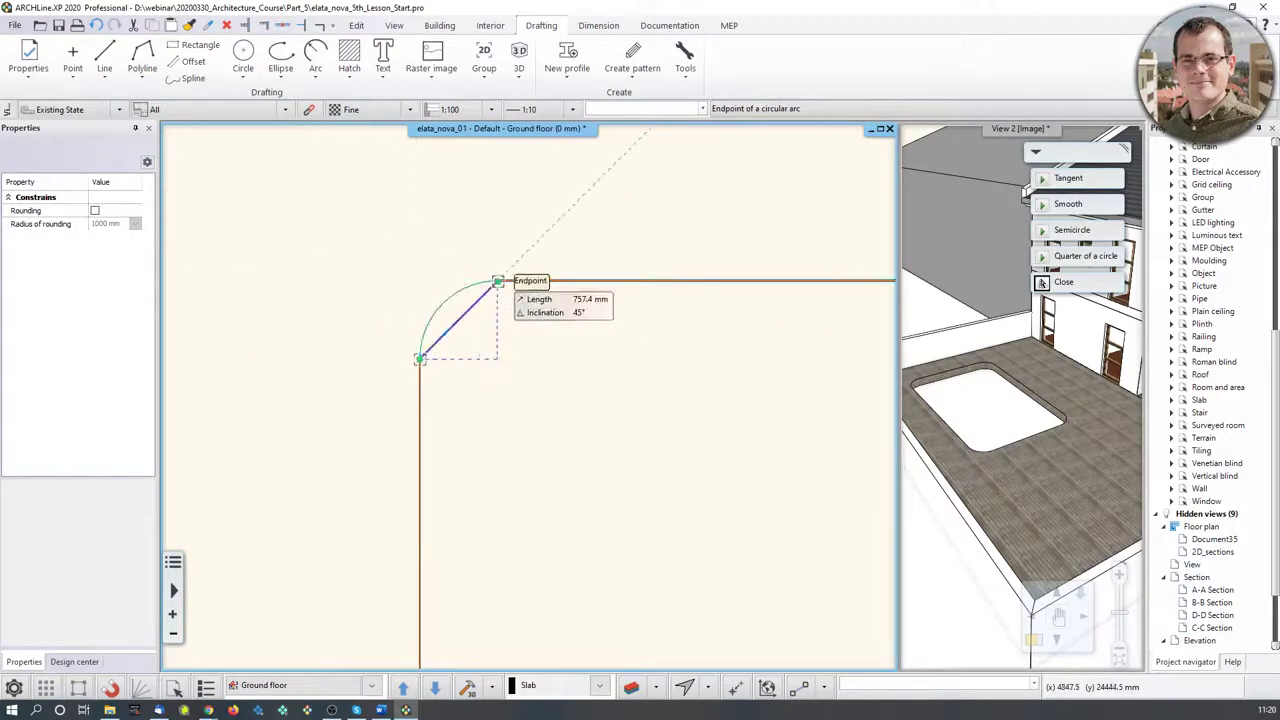
pyautogui.click(497, 281)
pyautogui.moveTo(657, 412); pyautogui.dragTo(664, 412, button='middle')
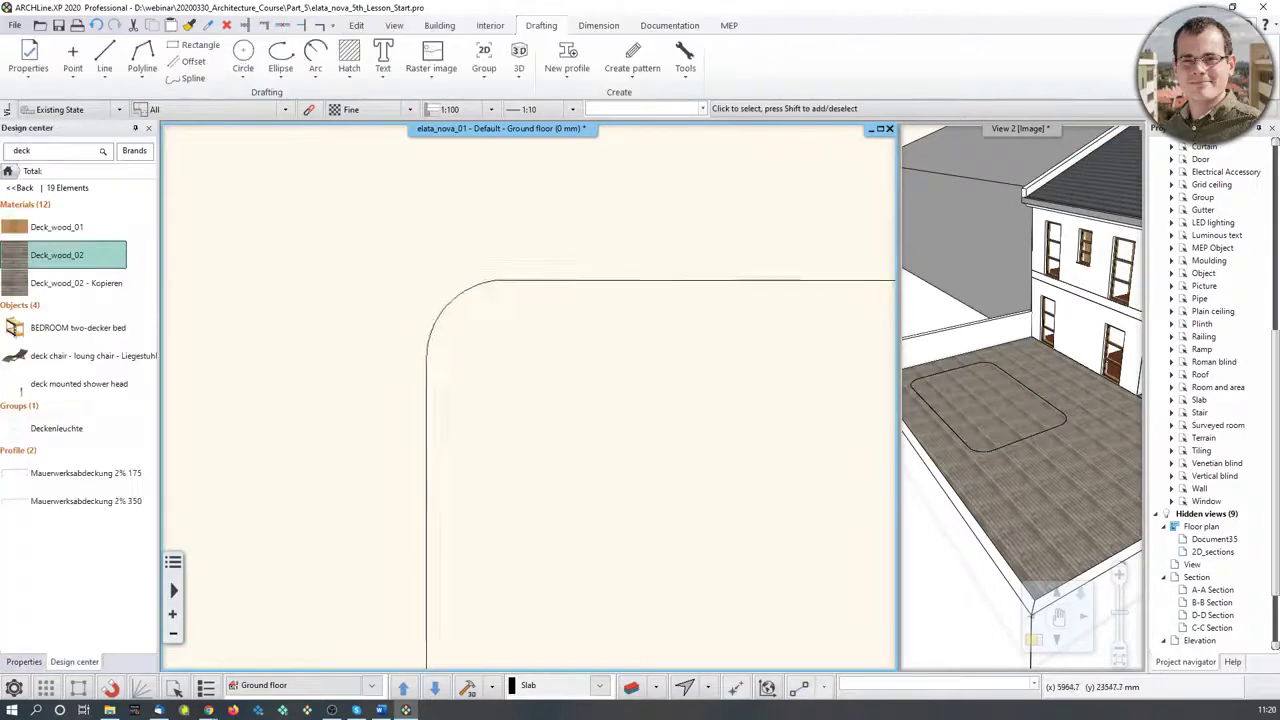
# Select the new slab filling the rounded opening in the 3D view and search the design center for "water"
pyautogui.moveTo(1085, 462); pyautogui.dragTo(1031, 456, button='middle')
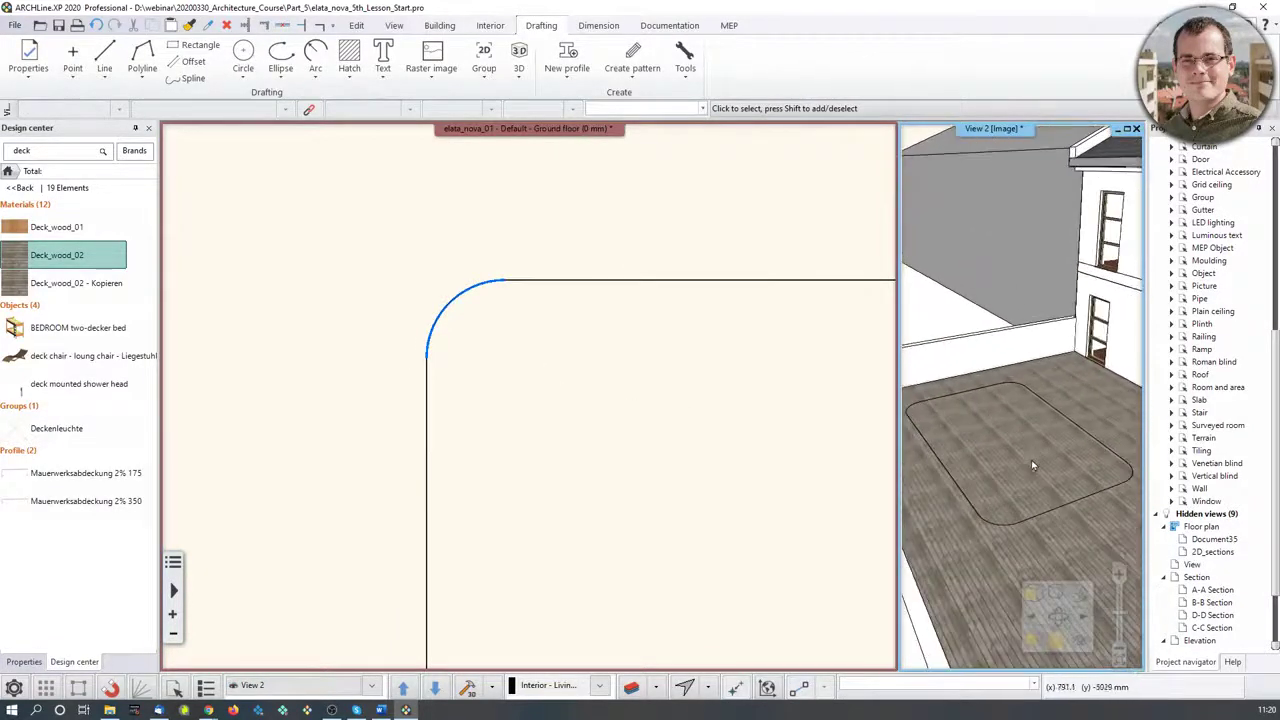
pyautogui.click(1031, 456)
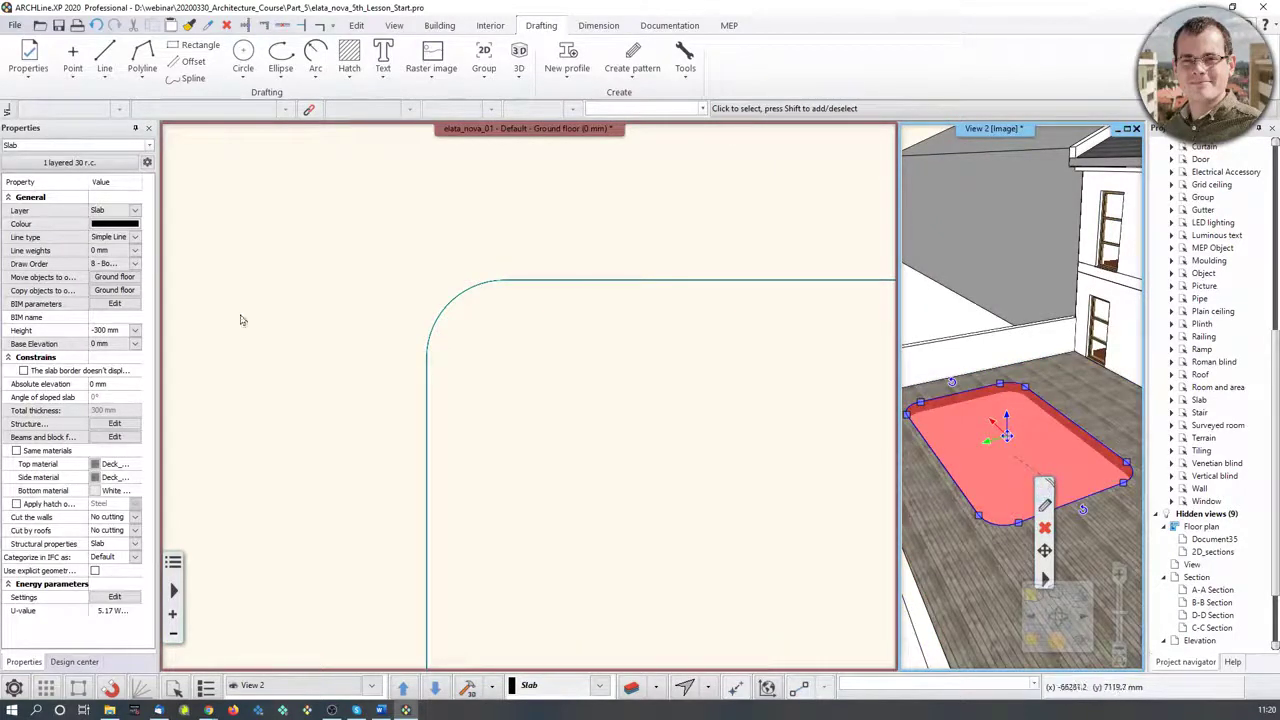
pyautogui.click(86, 663)
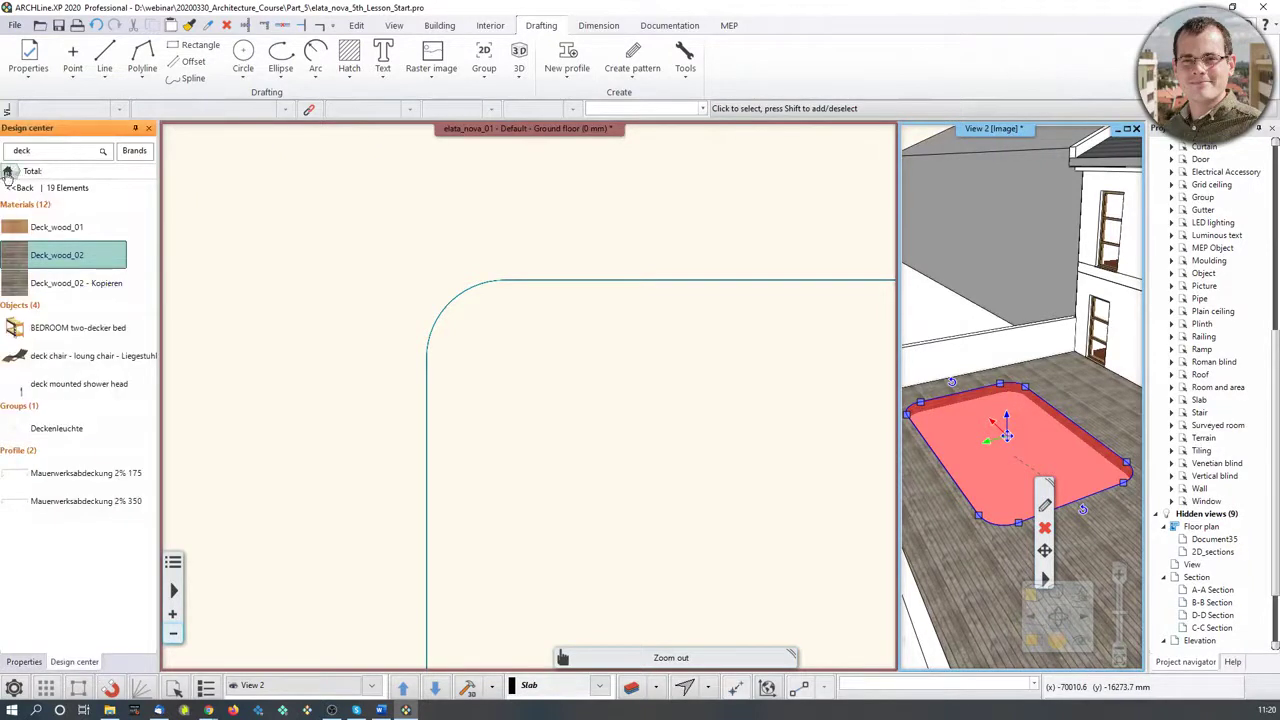
pyautogui.click(7, 172)
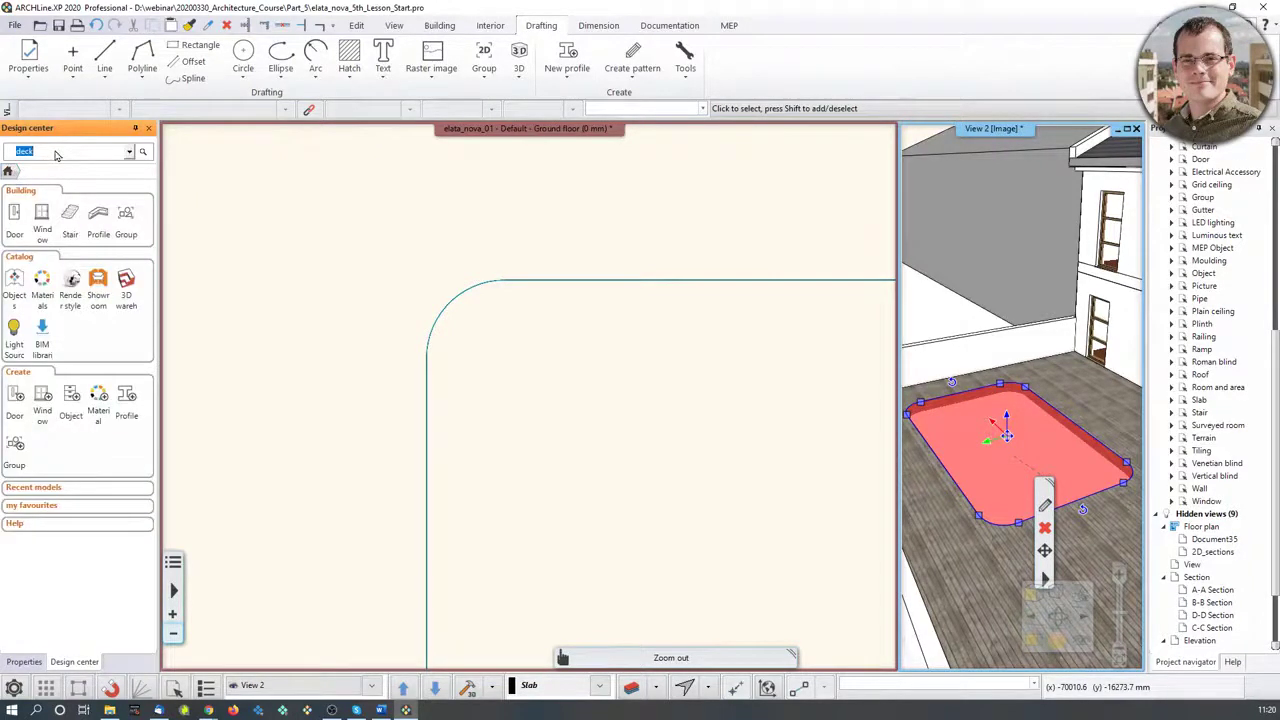
pyautogui.write('water')
pyautogui.press('Return')
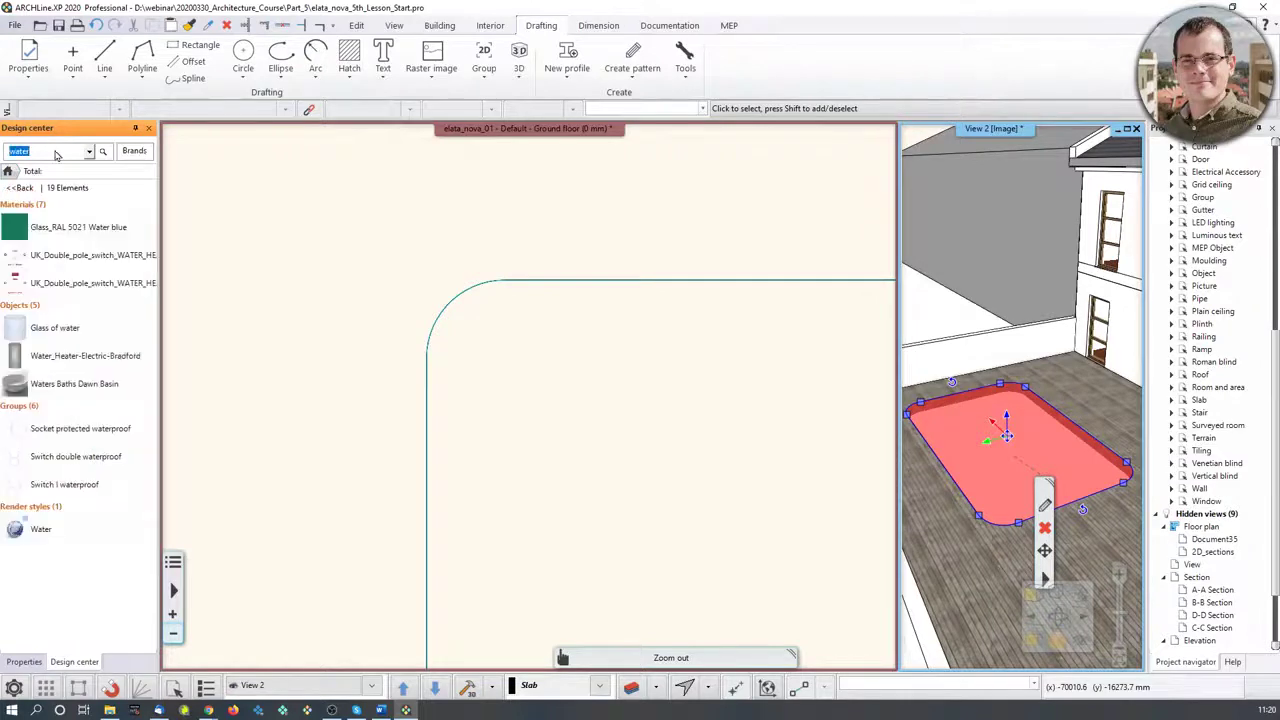
# Apply the Water_1 material to the pool slab, replacing its current material on this object only
pyautogui.click(20, 204)
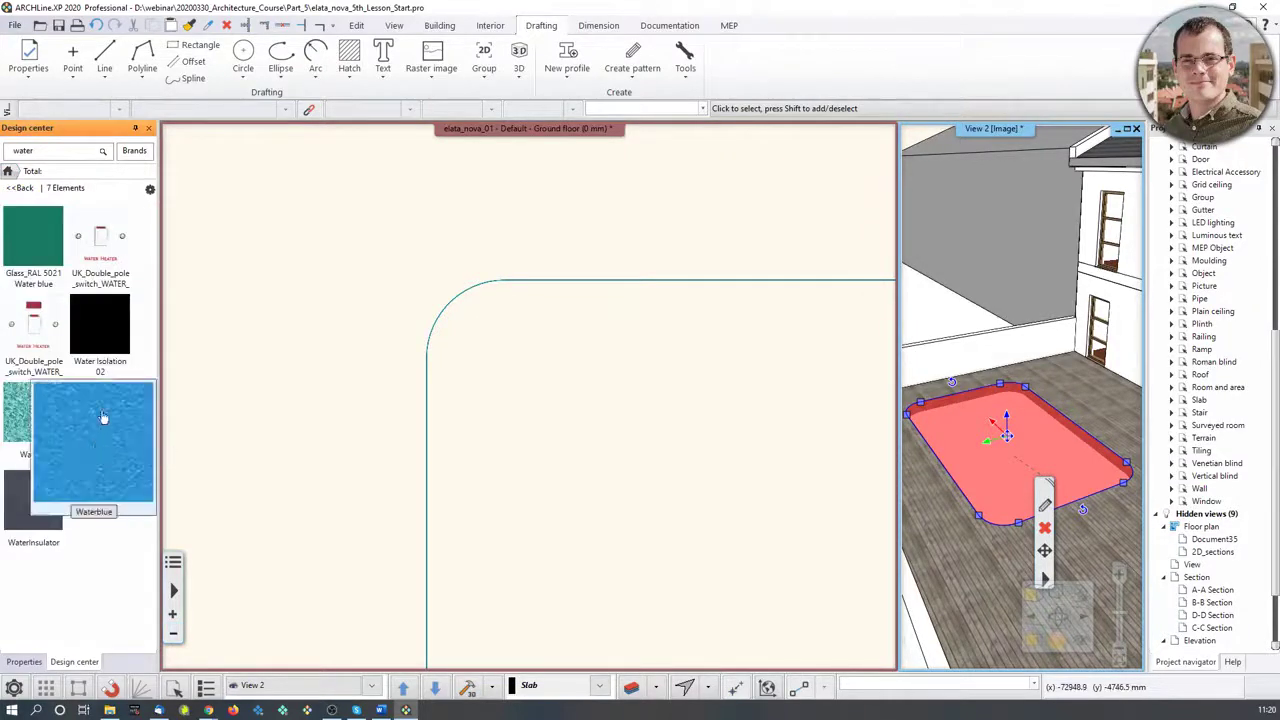
pyautogui.moveTo(33, 412); pyautogui.dragTo(1058, 457)
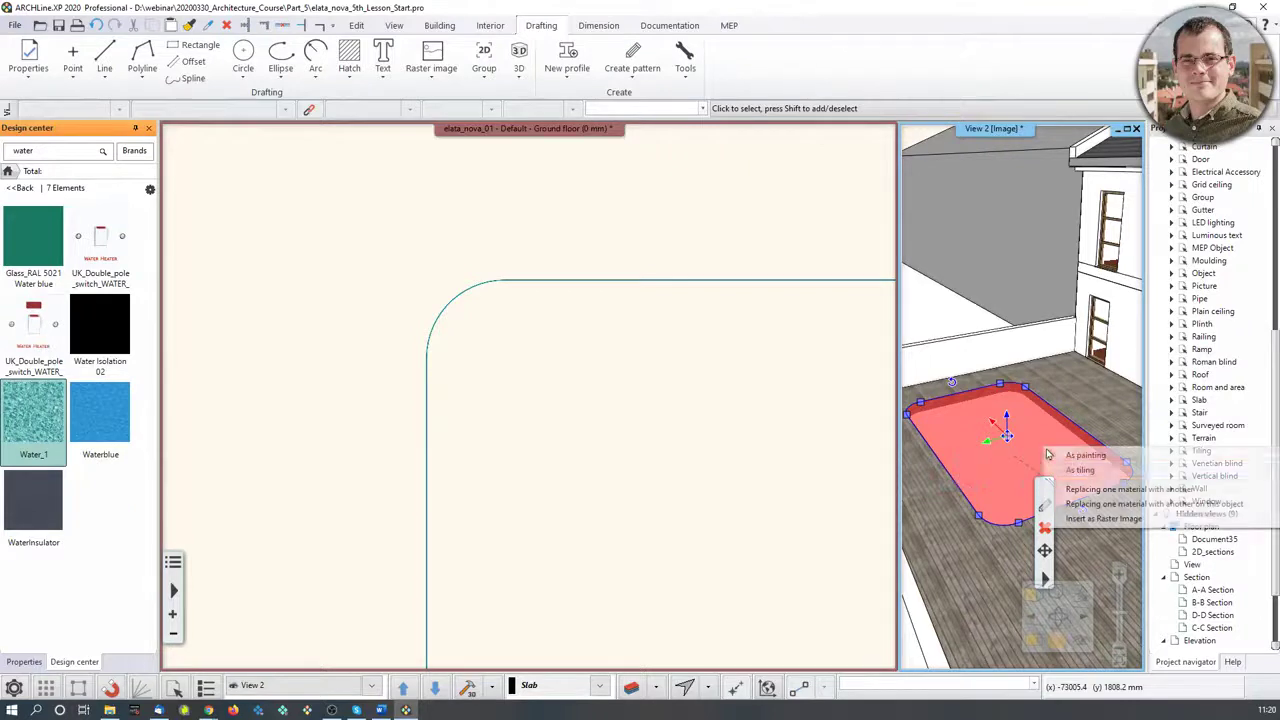
pyautogui.click(1092, 503)
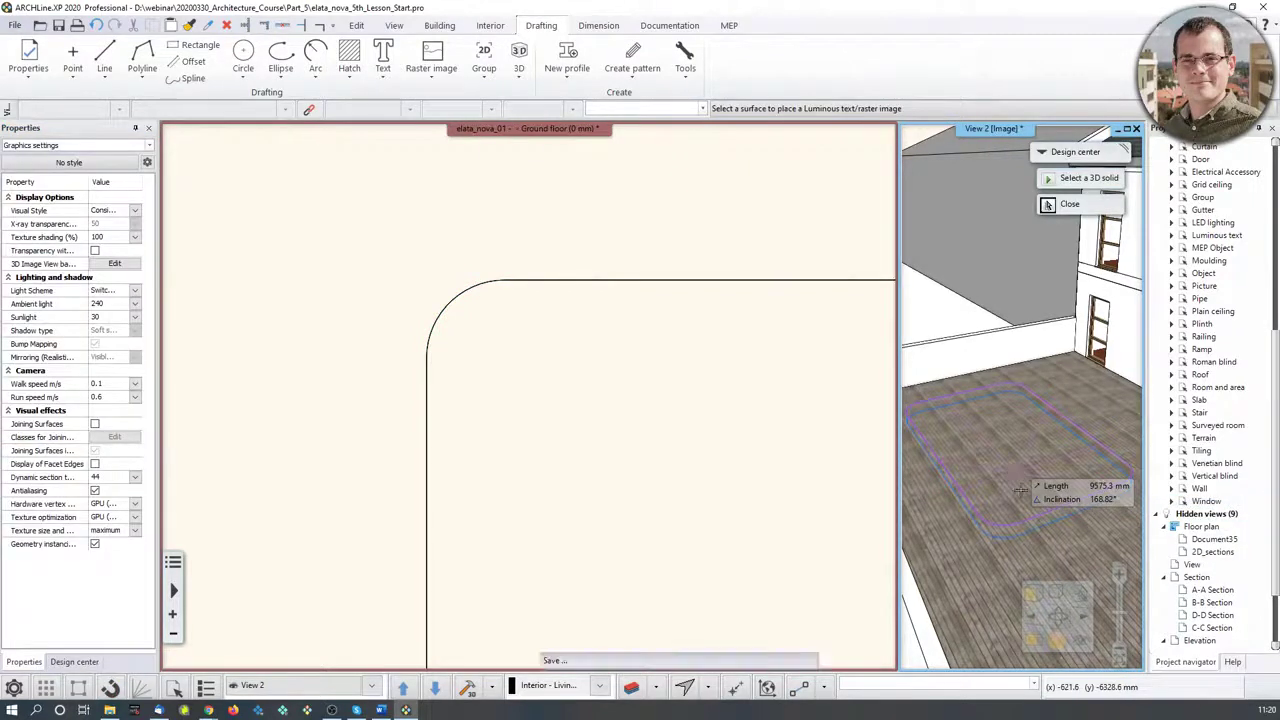
pyautogui.press('Escape')
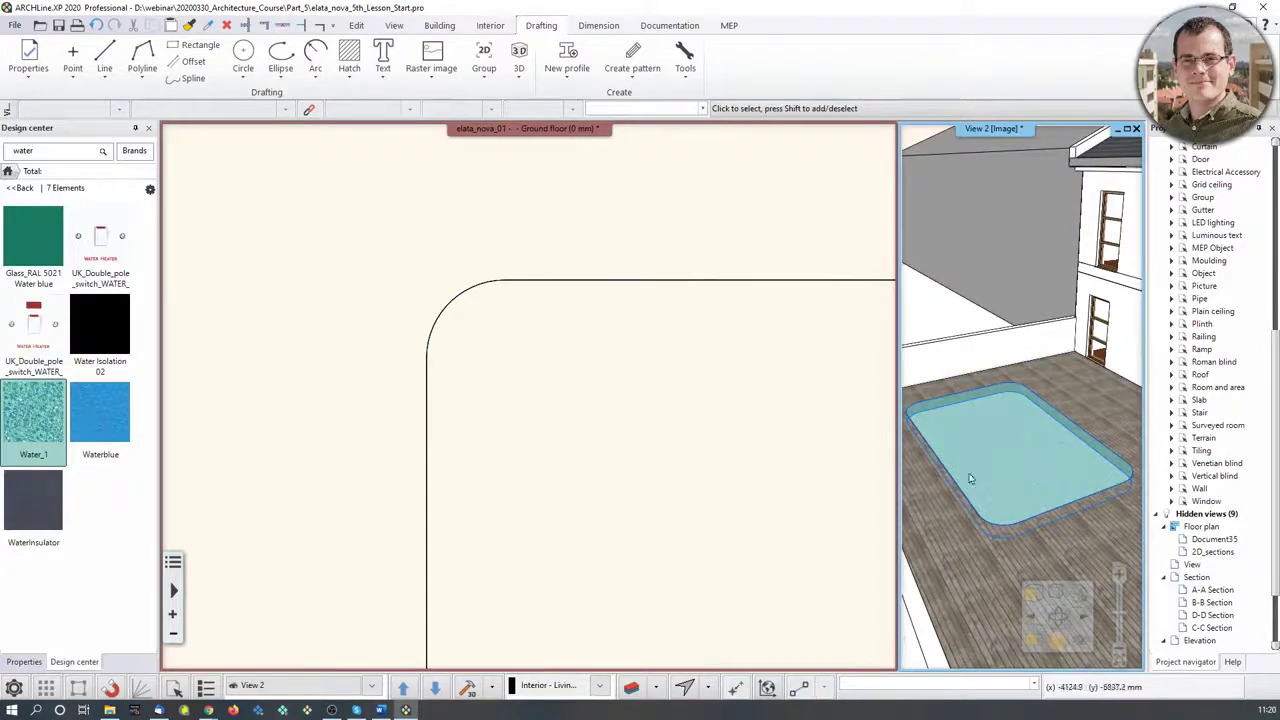
# Move the water slab vertically down by about 150 mm, below the surrounding deck surface, in the enlarged 3D view
pyautogui.click(1034, 641)
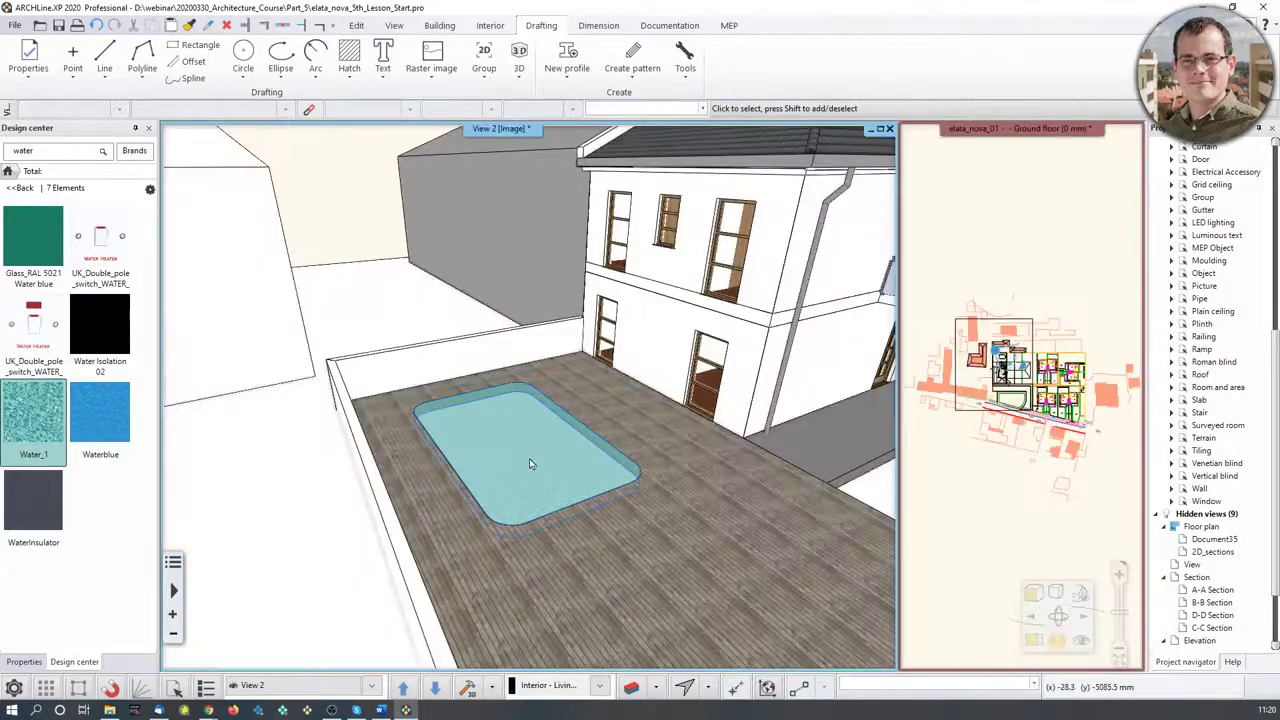
pyautogui.scroll(5, 517, 491)
pyautogui.moveTo(494, 563); pyautogui.dragTo(504, 470, button='middle')
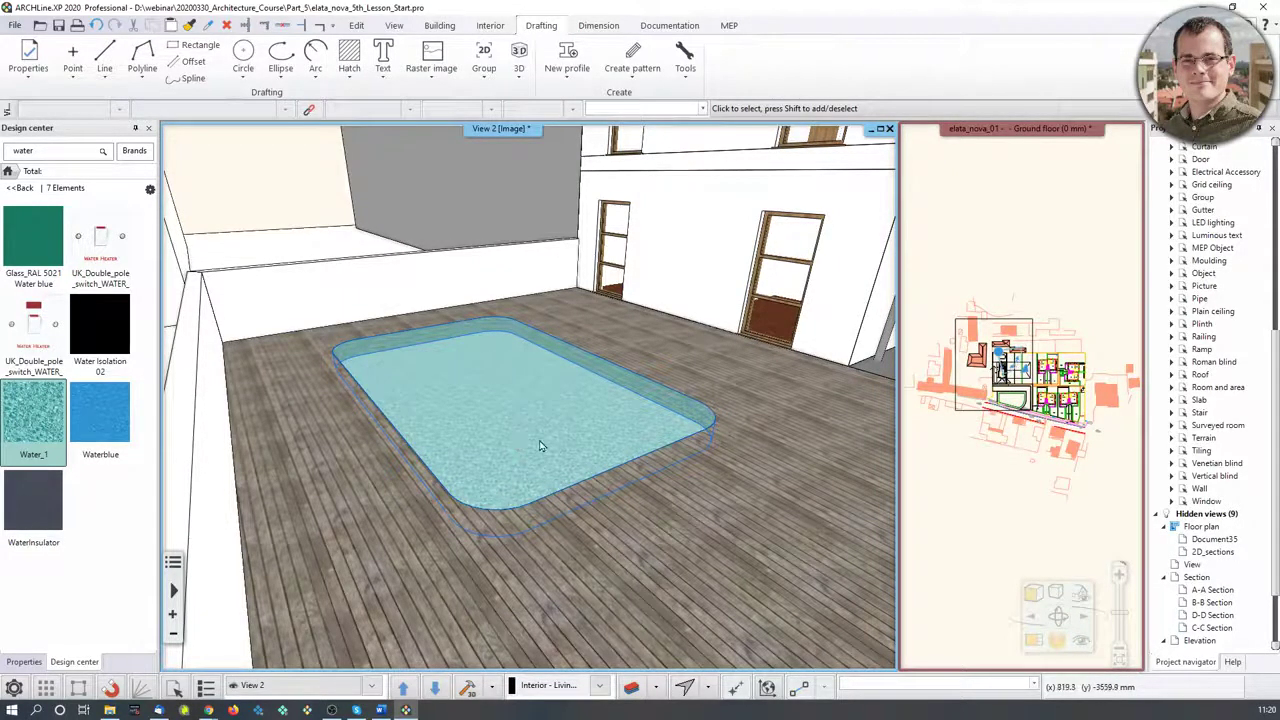
pyautogui.click(540, 446)
pyautogui.moveTo(494, 368)
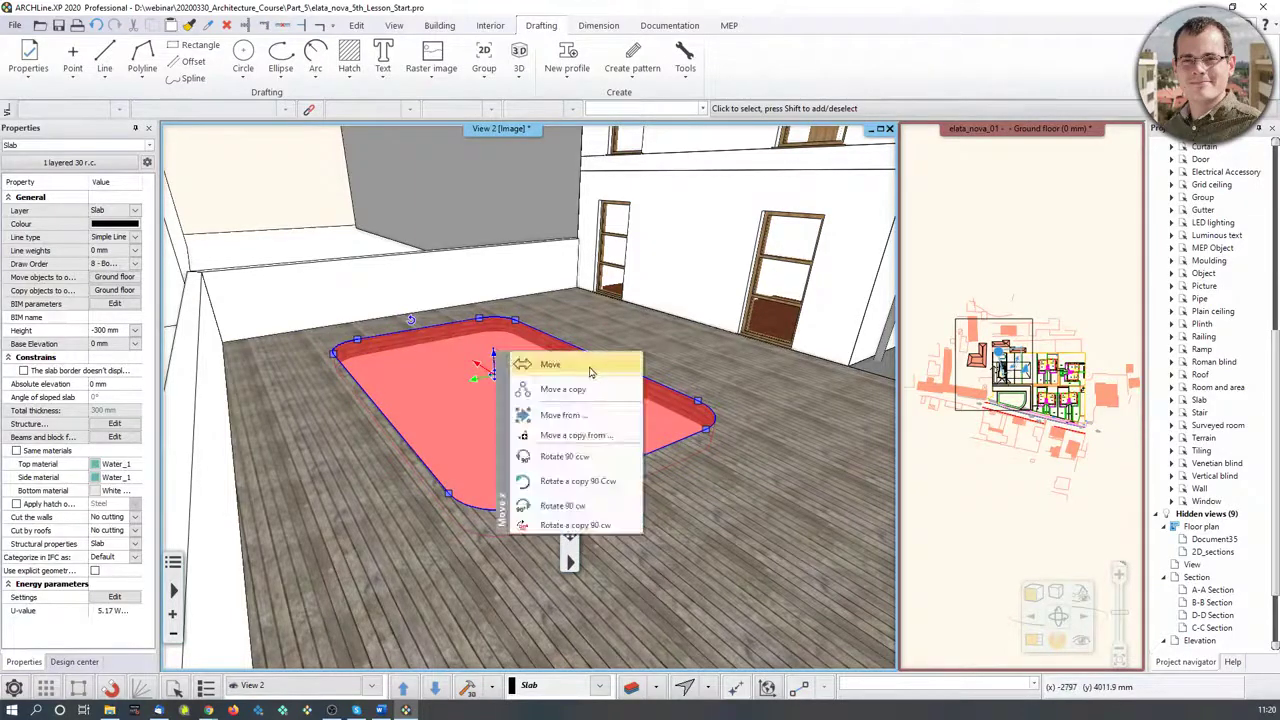
pyautogui.click(604, 372)
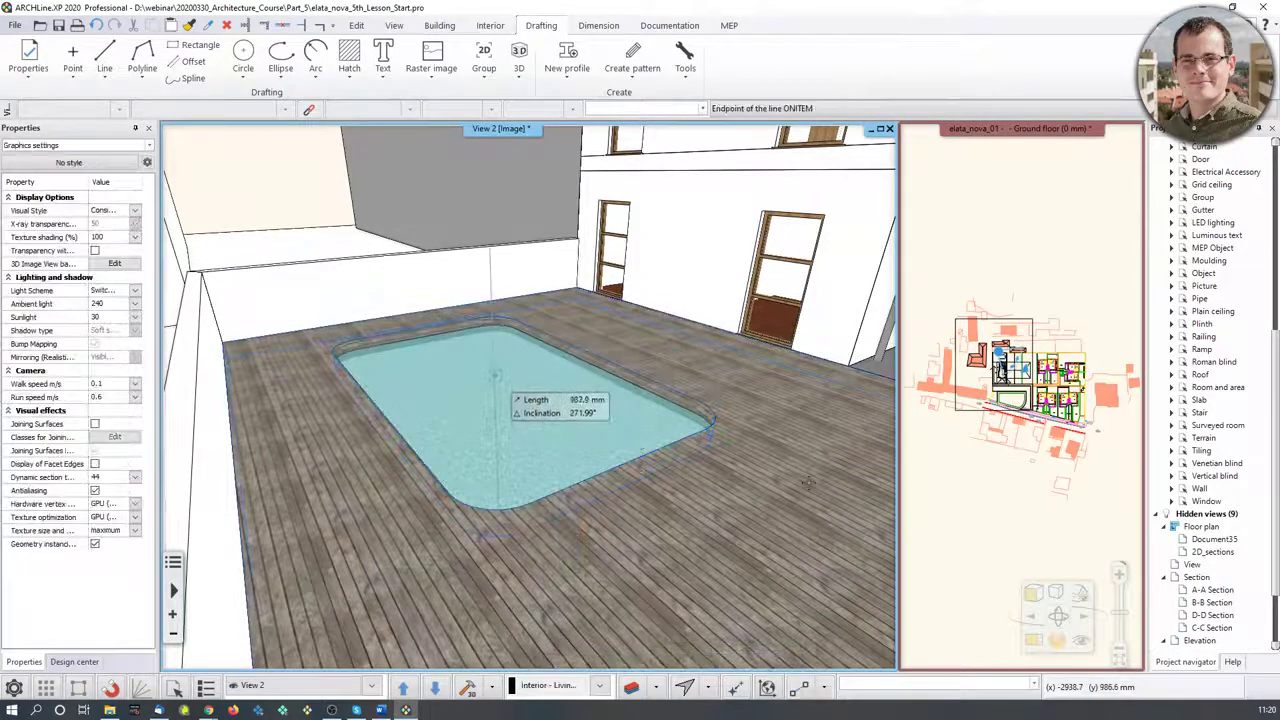
pyautogui.click(710, 459)
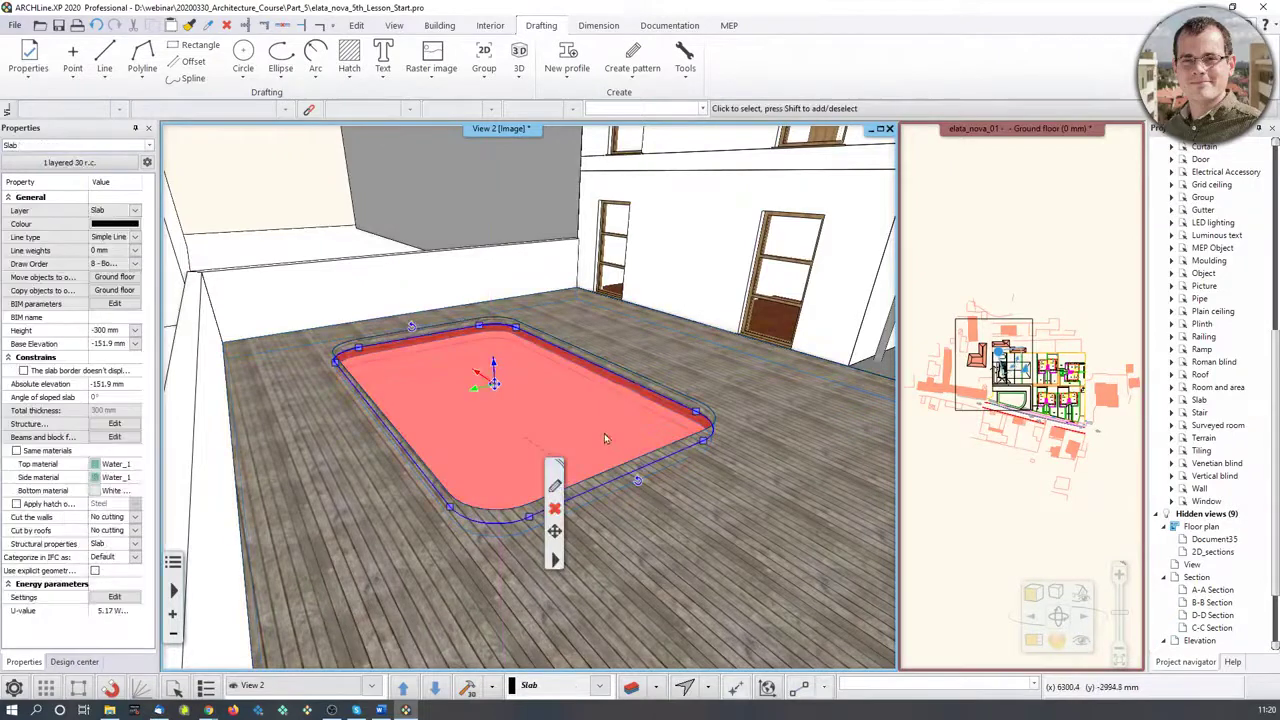
pyautogui.press('Escape')
pyautogui.moveTo(834, 406); pyautogui.dragTo(852, 358, button='middle')
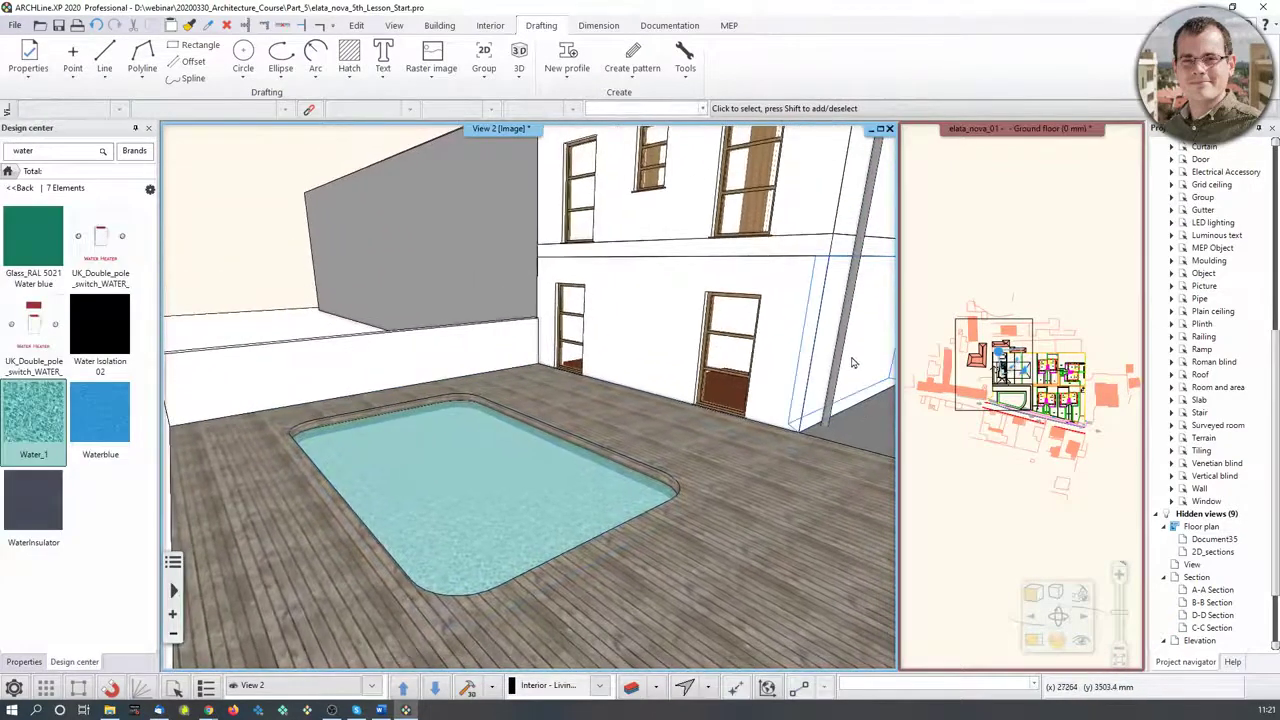
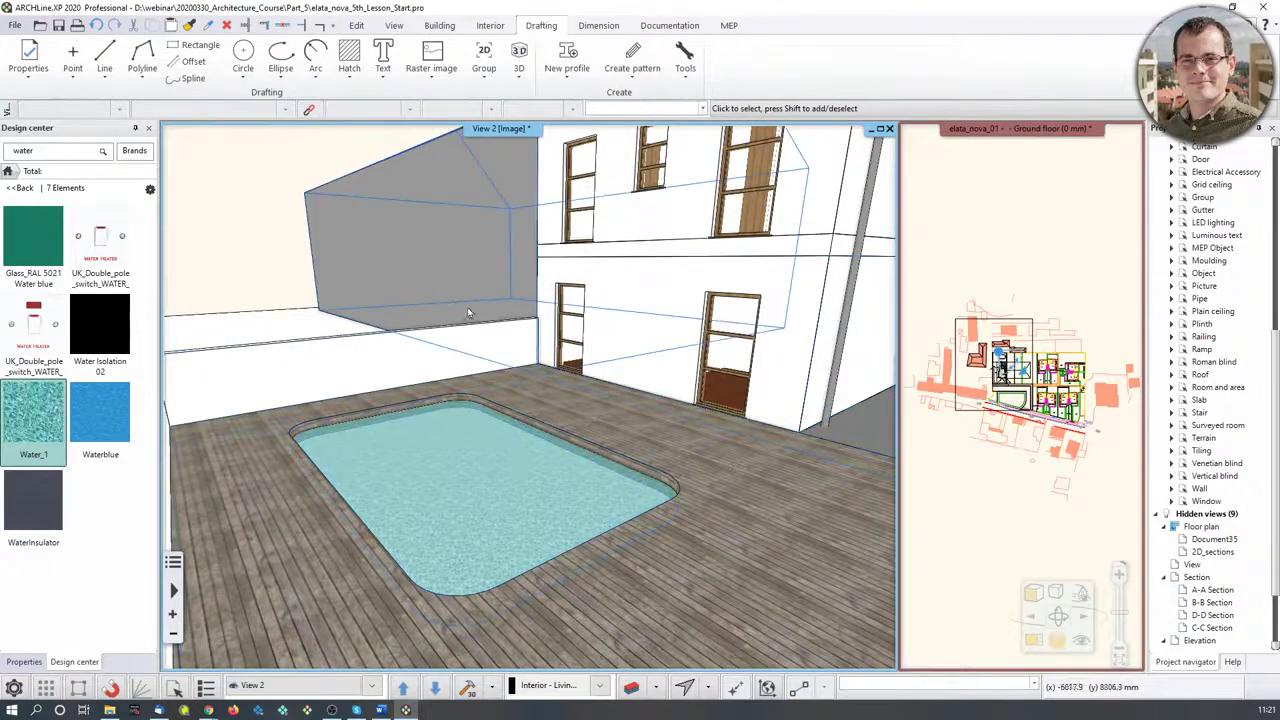
# Examine the available object sources: the single-object library's rectangular fittings and Dining Room chairs, and the list of online BIM libraries
pyautogui.moveTo(612, 470); pyautogui.dragTo(640, 466, button='middle')
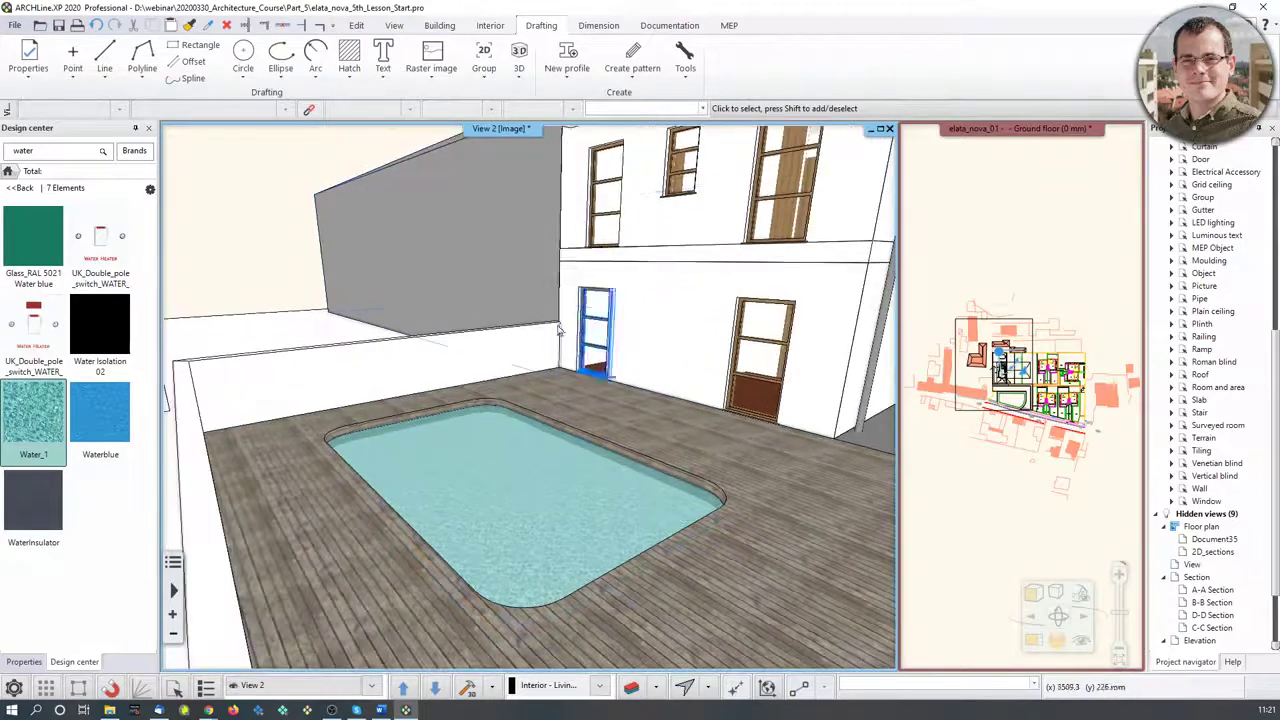
pyautogui.click(484, 28)
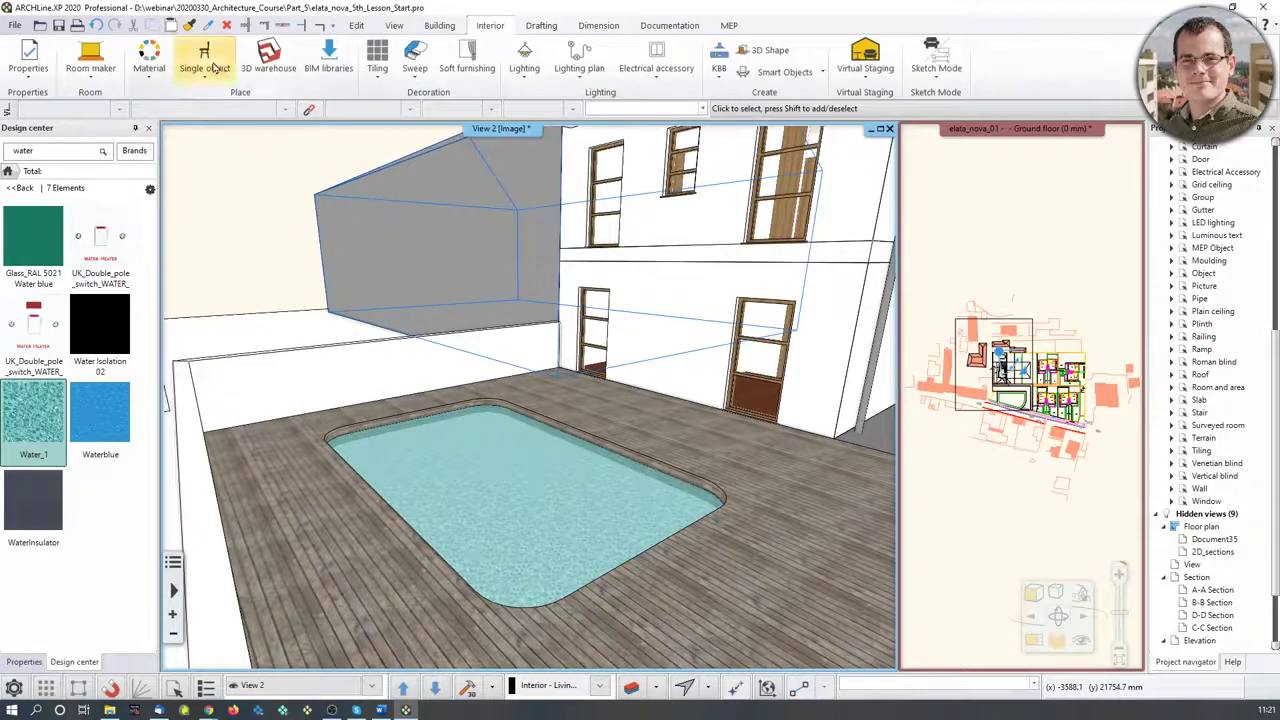
pyautogui.click(204, 58)
pyautogui.click(228, 188)
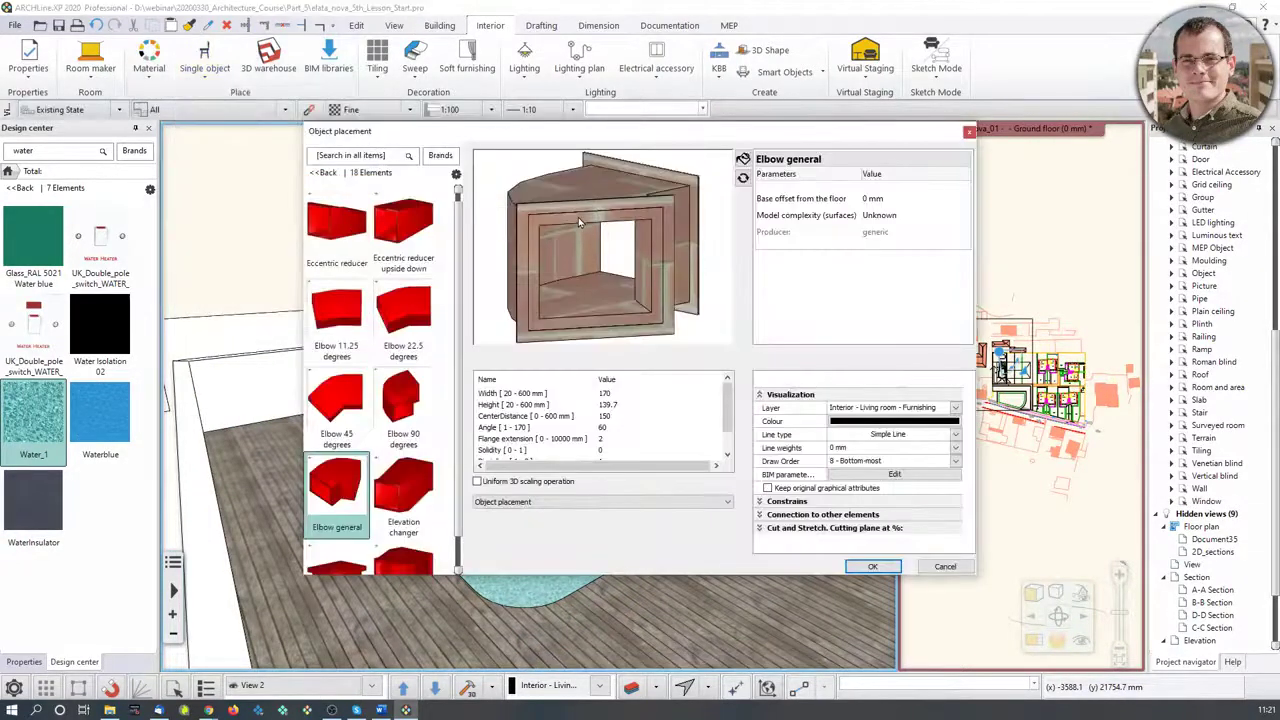
pyautogui.click(415, 495)
pyautogui.scroll(-5, 368, 447)
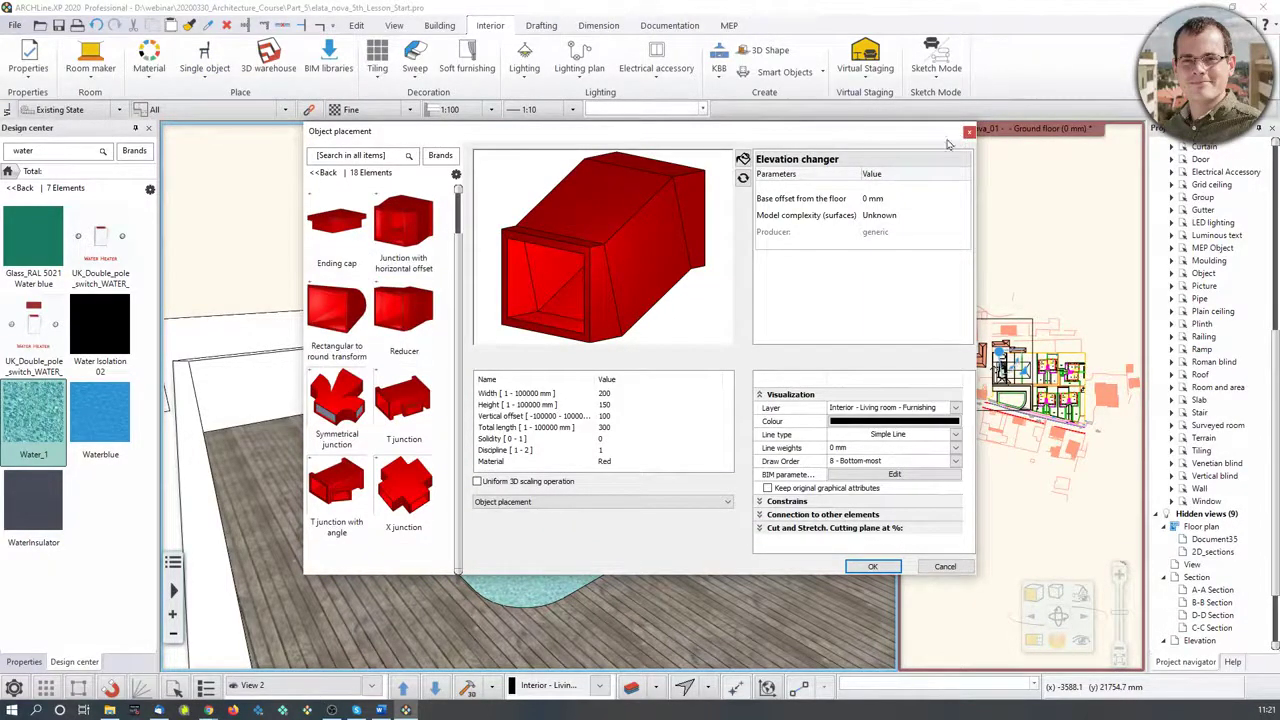
pyautogui.scroll(5, 370, 300)
pyautogui.click(325, 172)
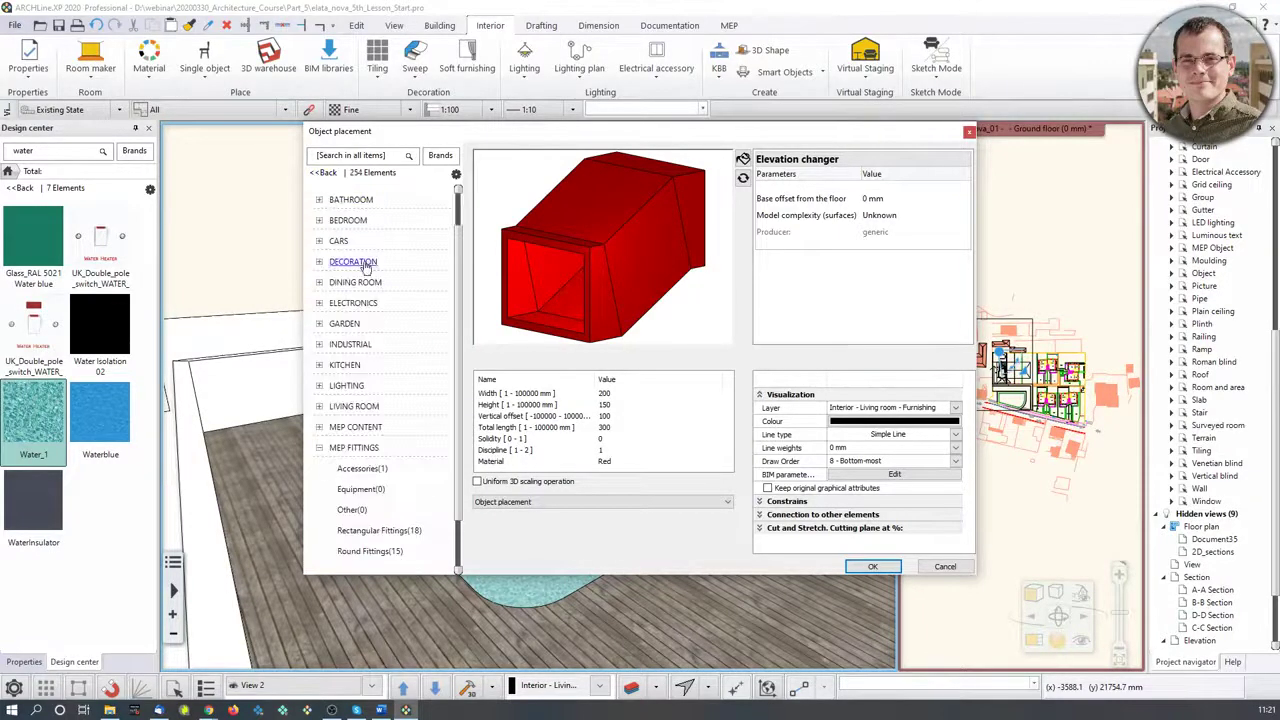
pyautogui.click(356, 283)
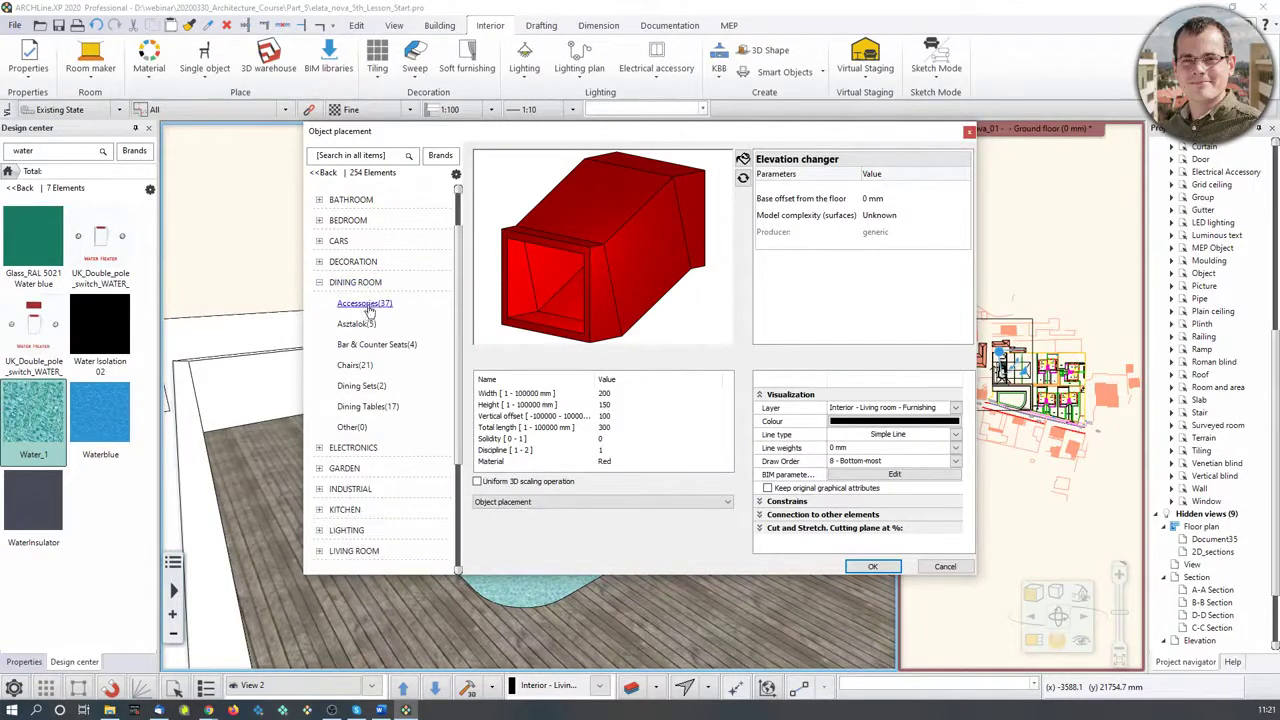
pyautogui.click(356, 365)
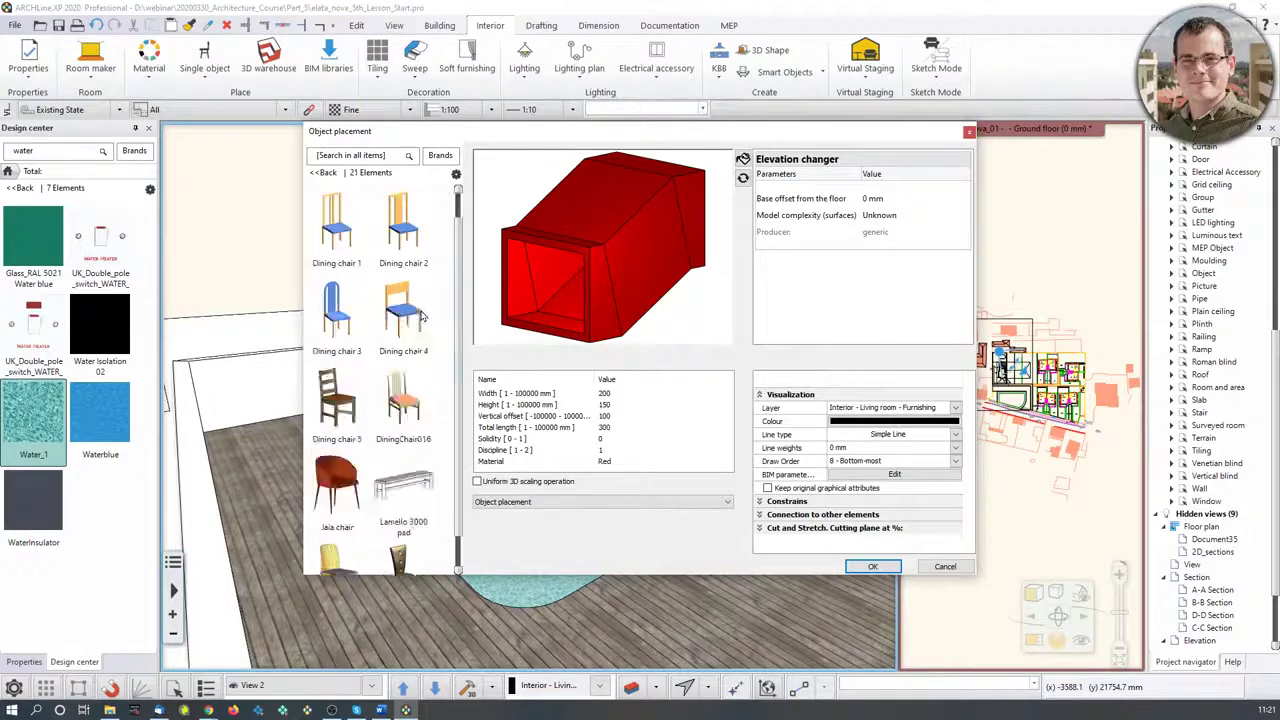
pyautogui.click(970, 133)
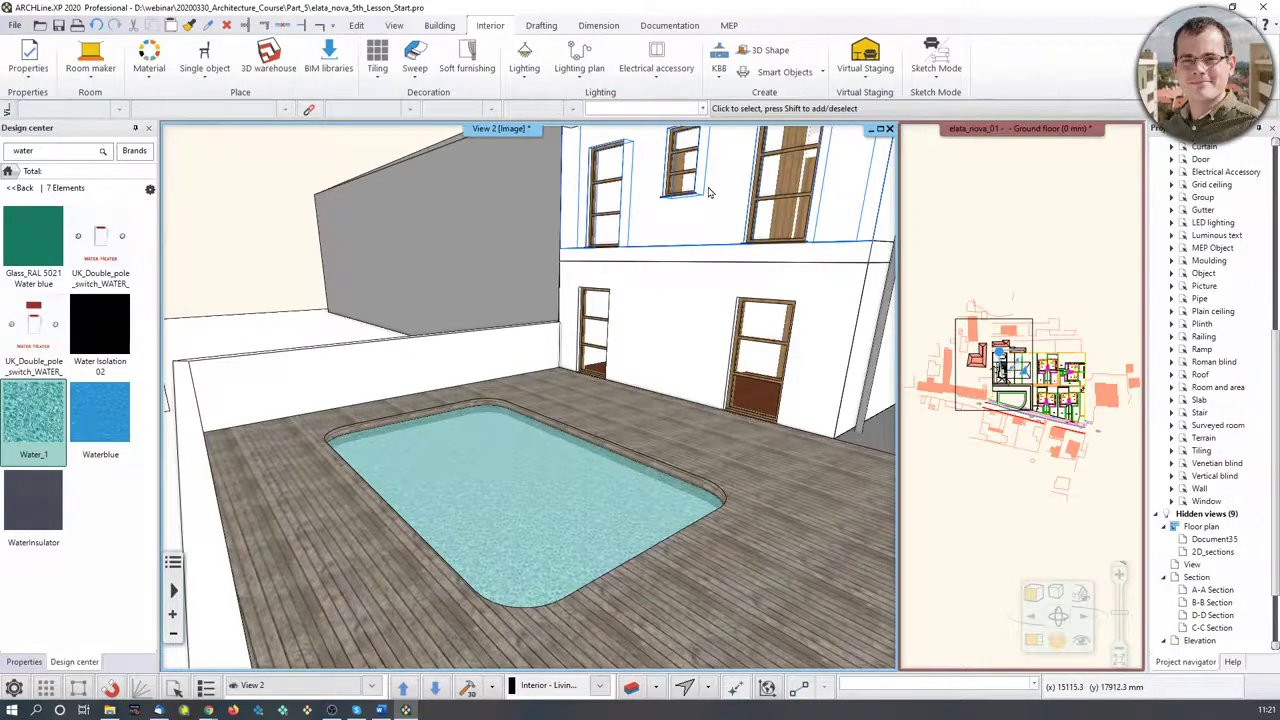
pyautogui.click(323, 64)
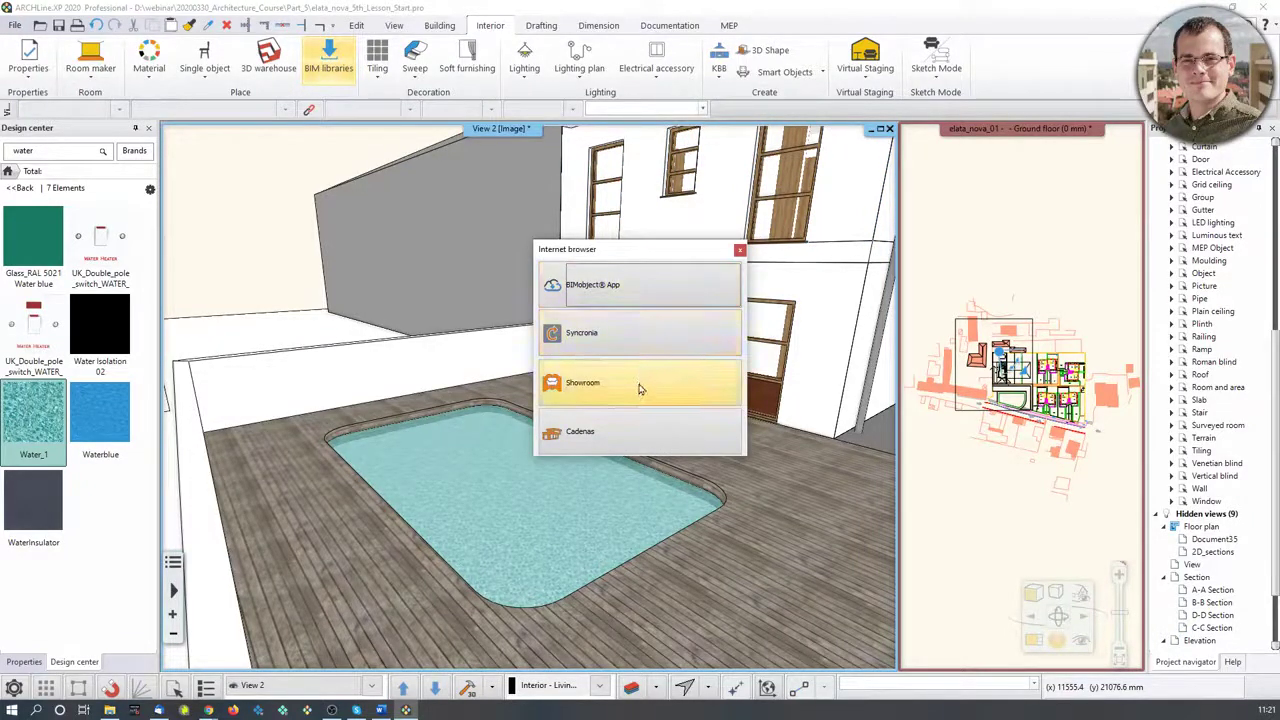
pyautogui.click(739, 250)
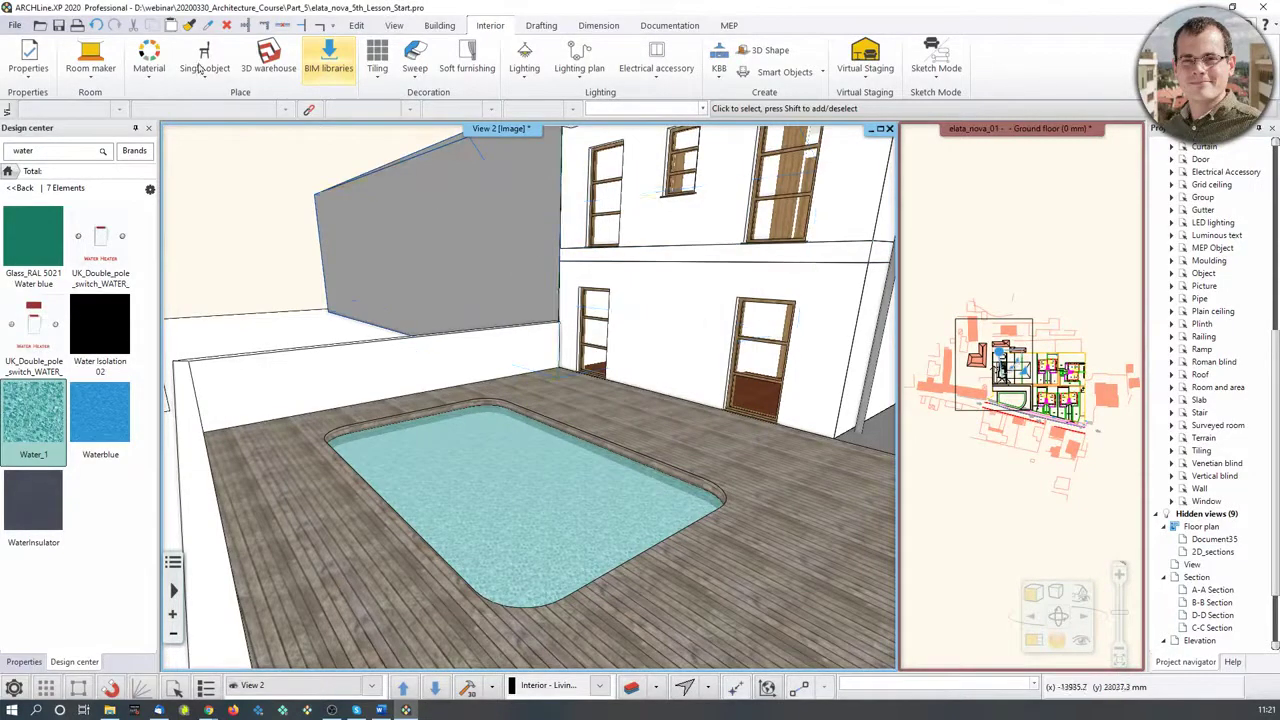
# Search the 3D Warehouse for "liegestuhl", moving its window to uncover the pool view
pyautogui.click(268, 70)
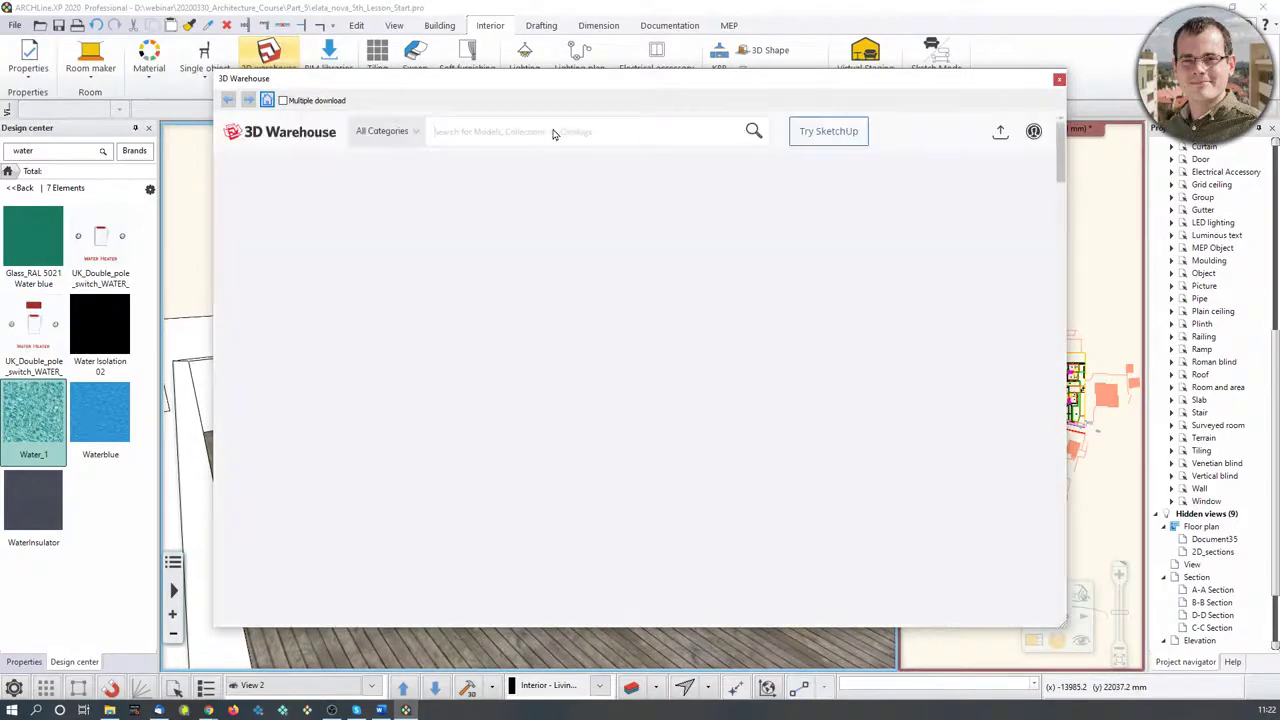
pyautogui.moveTo(553, 85); pyautogui.dragTo(840, 82)
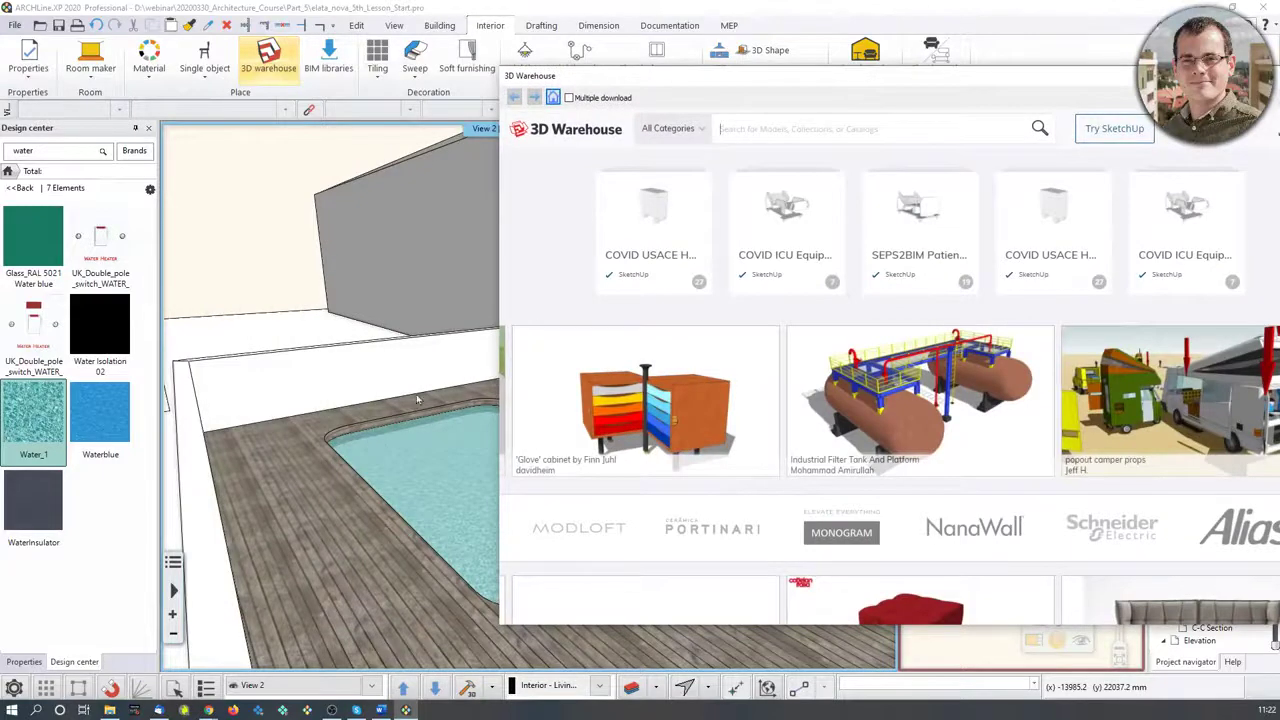
pyautogui.moveTo(806, 86); pyautogui.dragTo(667, 105)
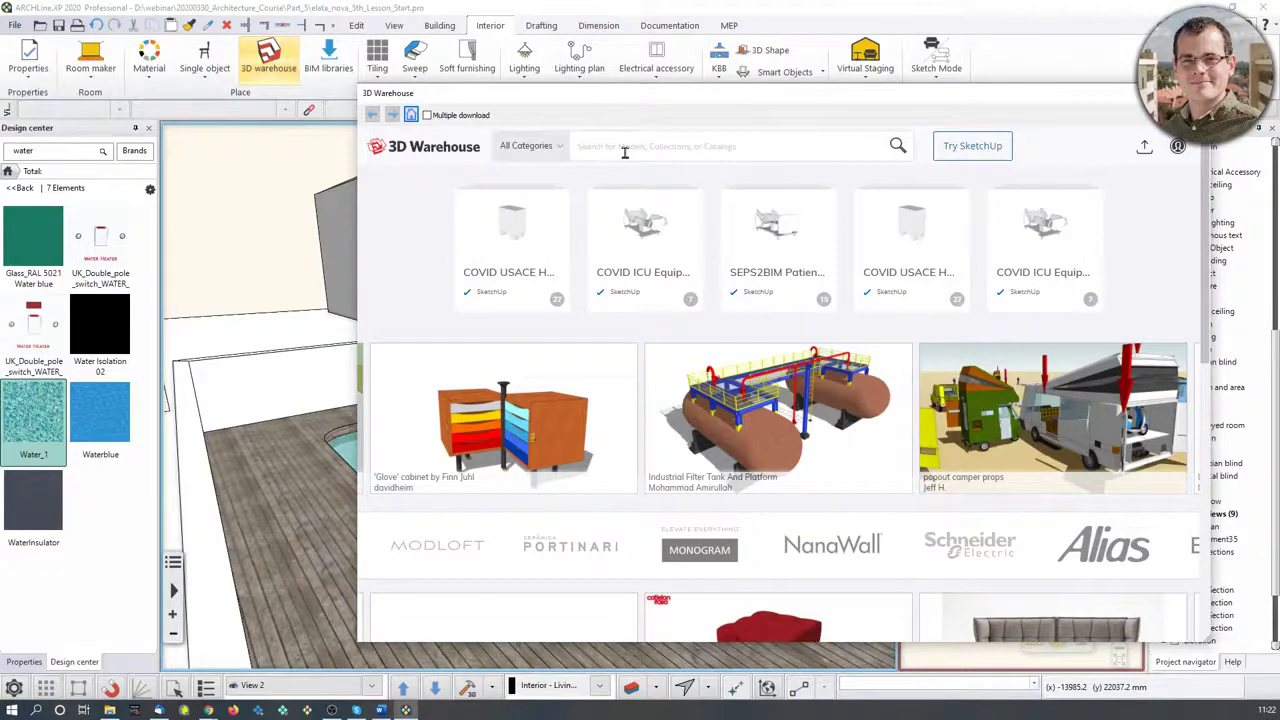
pyautogui.write('liegestuhl')
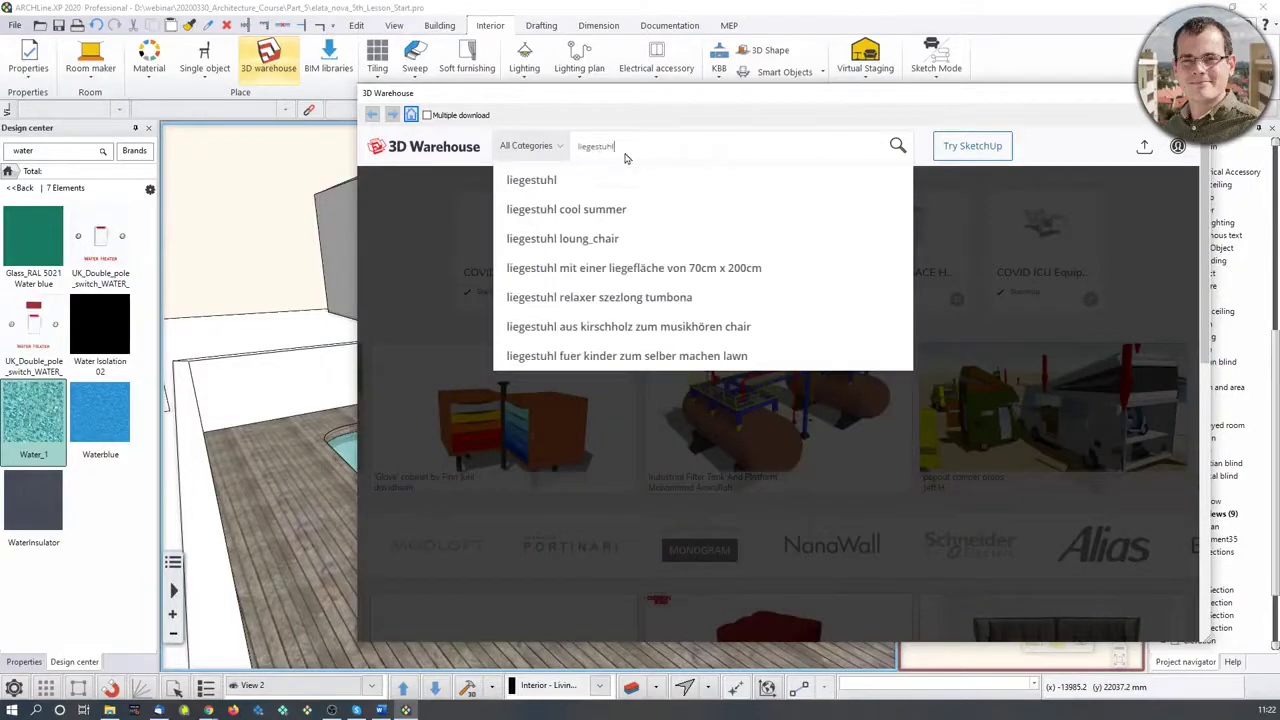
pyautogui.press('Return')
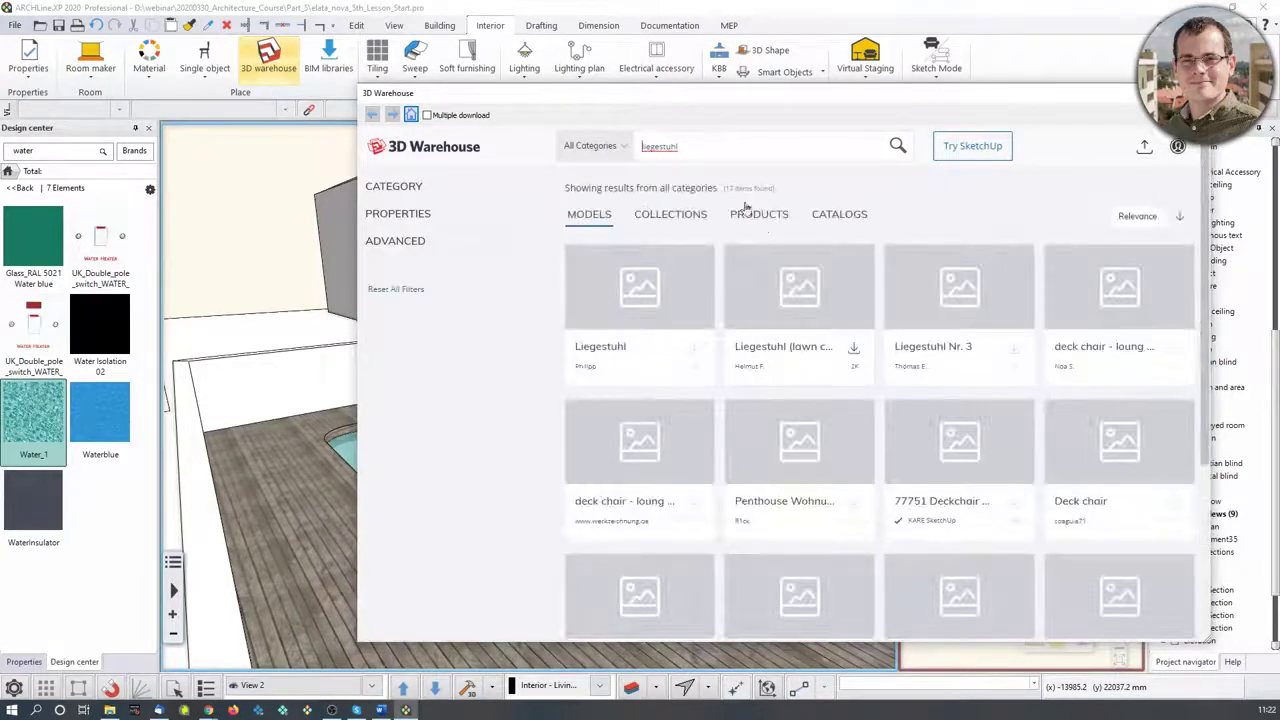
# Examine the details of the wooden "deck chair - loung chair - Liegestuhl" model, including its polygon count and file size
pyautogui.click(637, 452)
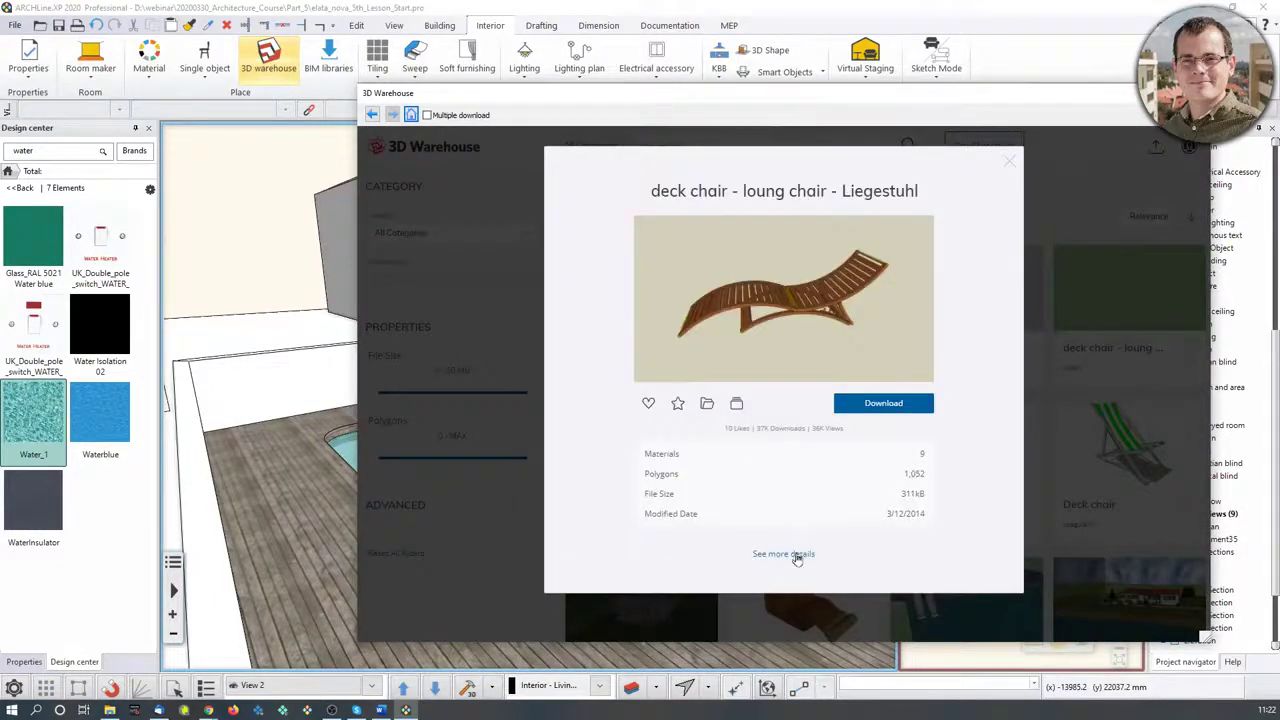
pyautogui.click(783, 553)
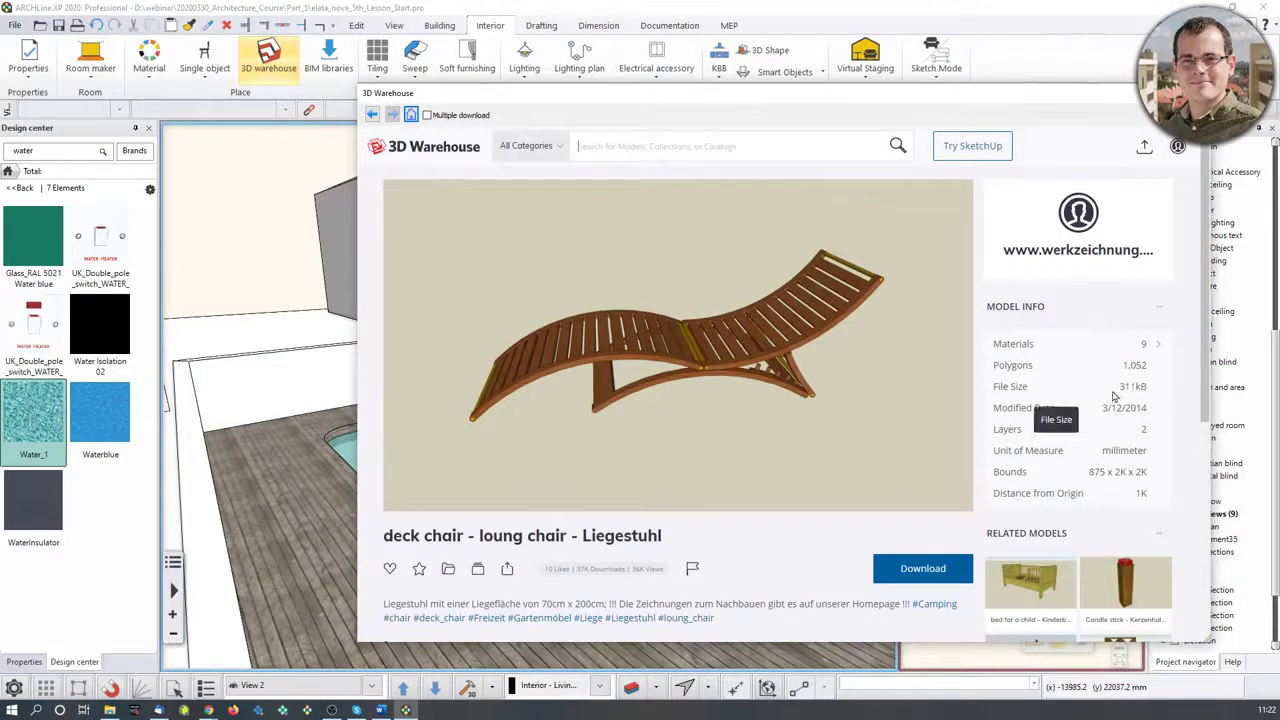
pyautogui.moveTo(1126, 388); pyautogui.dragTo(1152, 392)
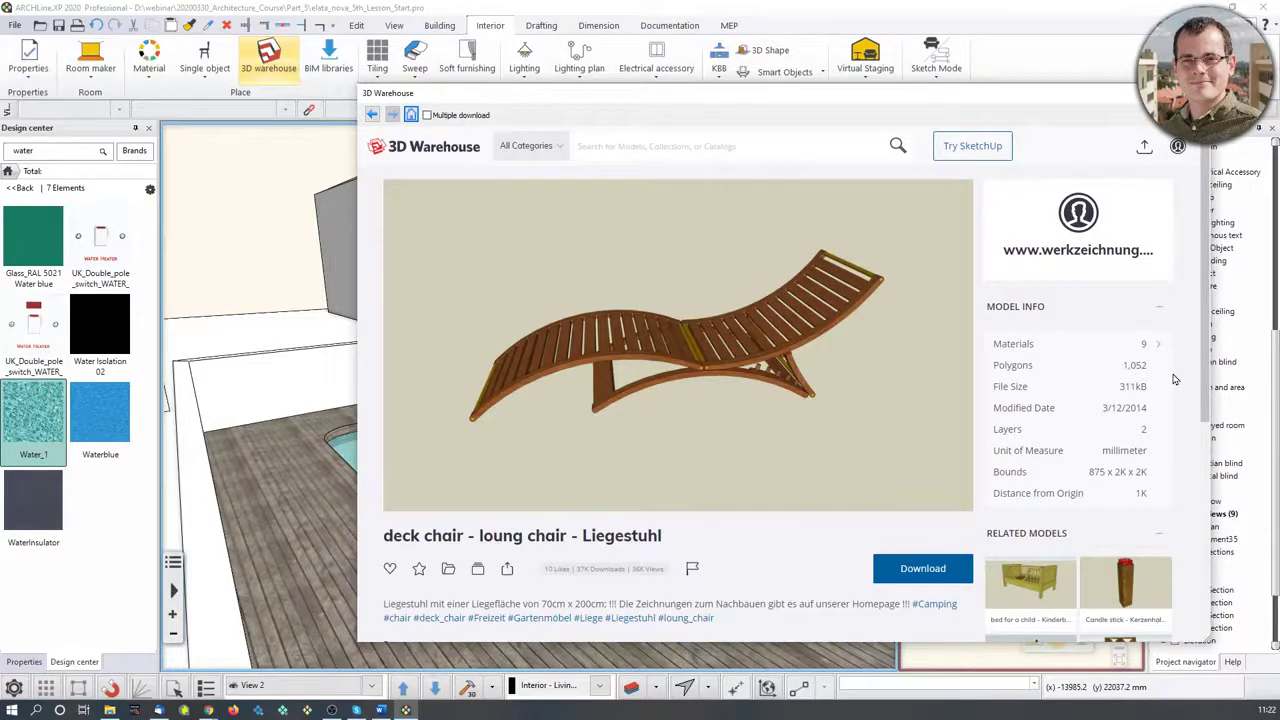
pyautogui.moveTo(539, 387)
# Try to download the deck chair as a SketchUp 2020 model, cancel saving Liegestuhl.skp, and close the 3D Warehouse
pyautogui.click(916, 568)
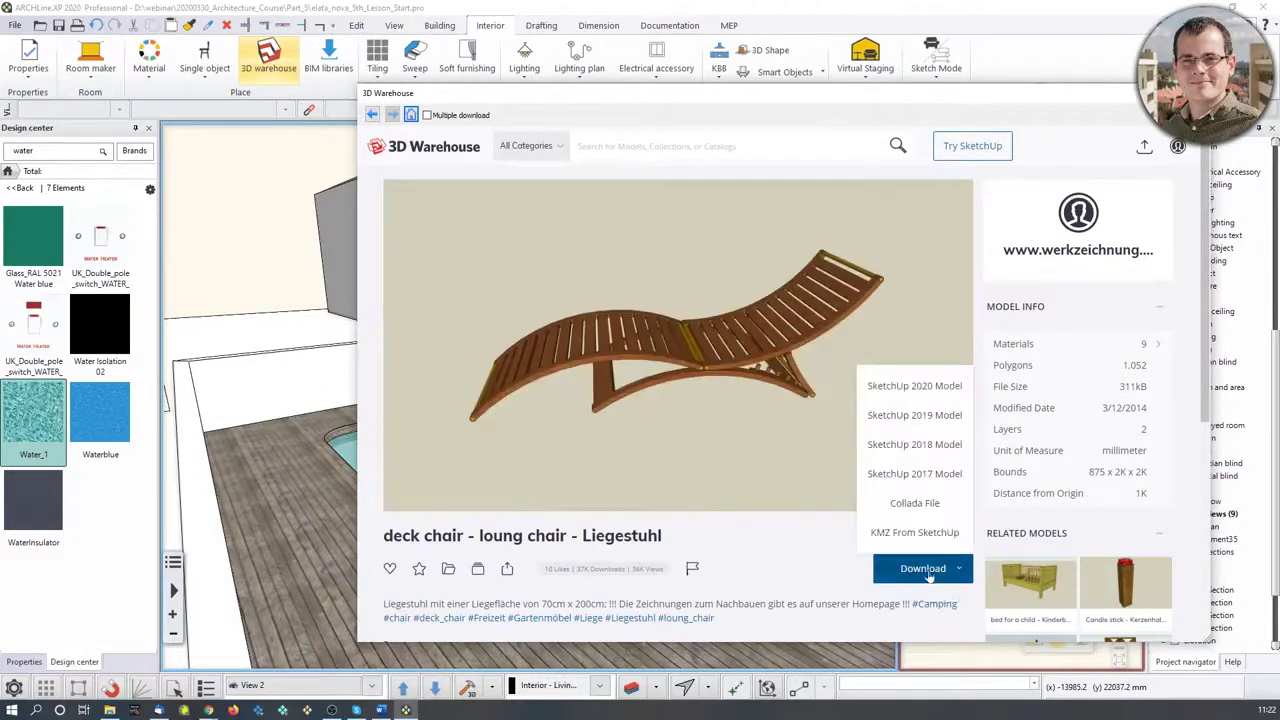
pyautogui.click(915, 385)
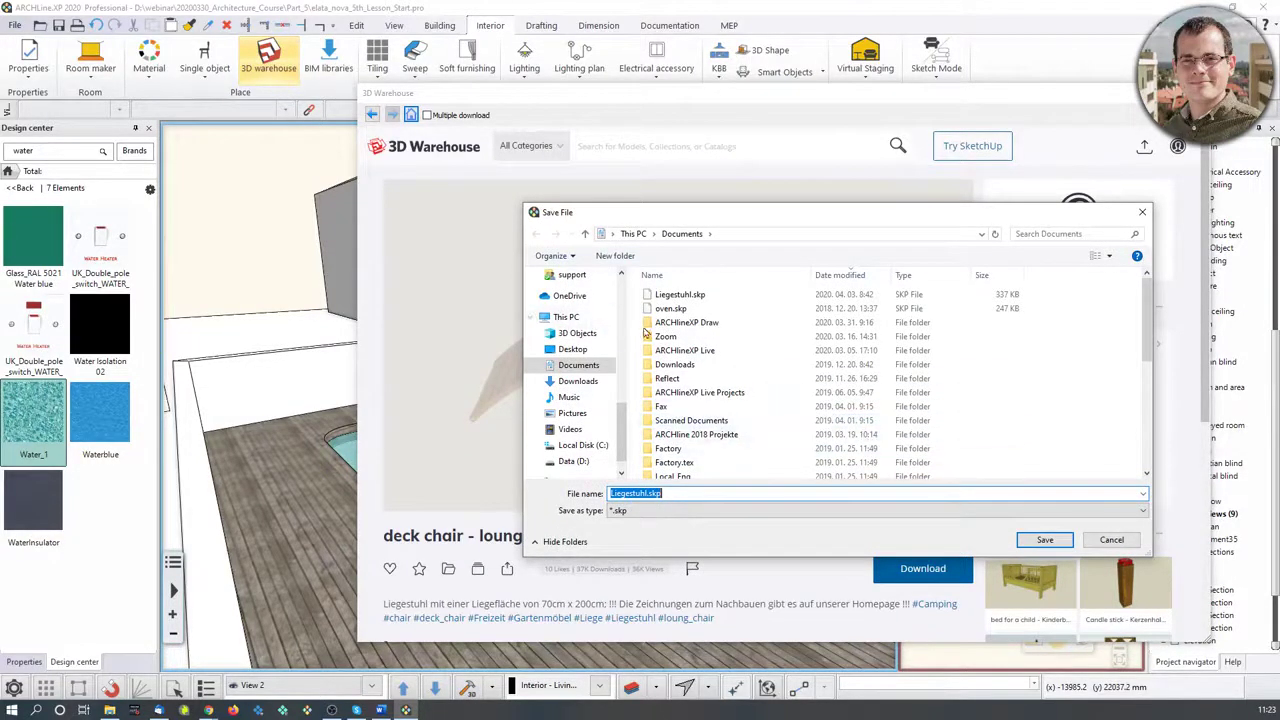
pyautogui.click(1112, 541)
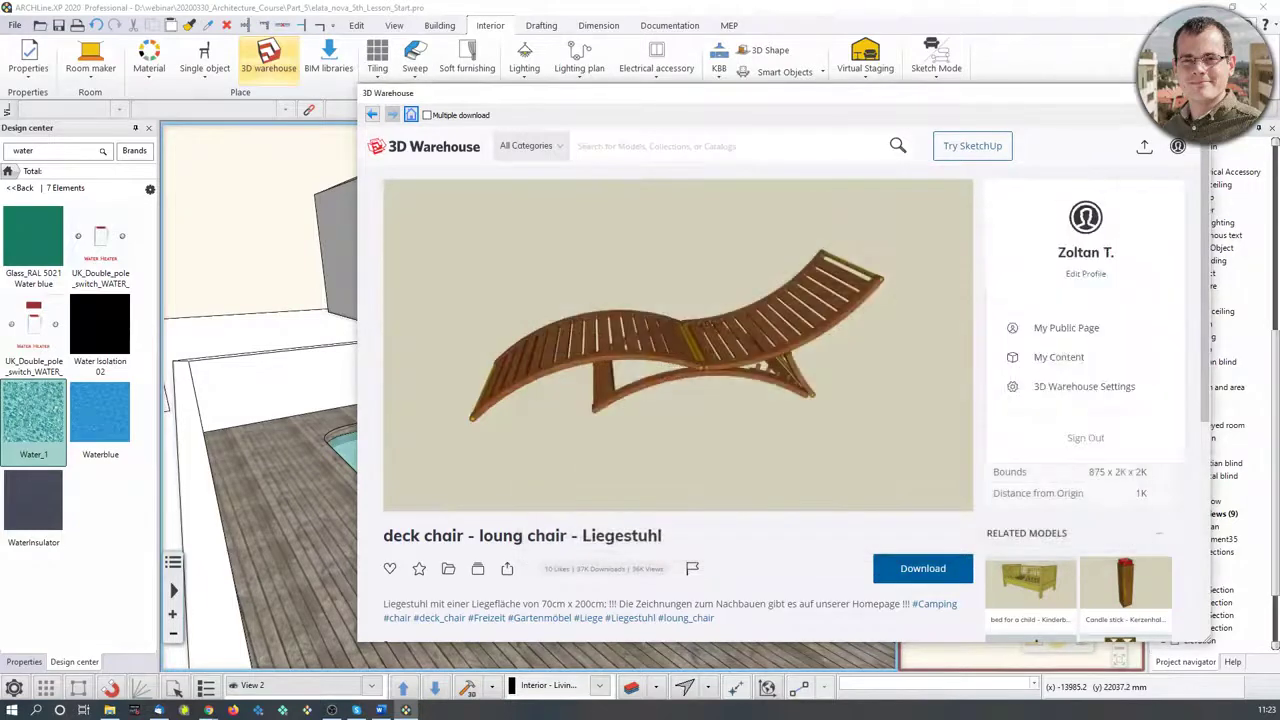
pyautogui.click(1197, 93)
# Search the design center for "liegestuhl" instead of the previous water materials
pyautogui.click(8, 173)
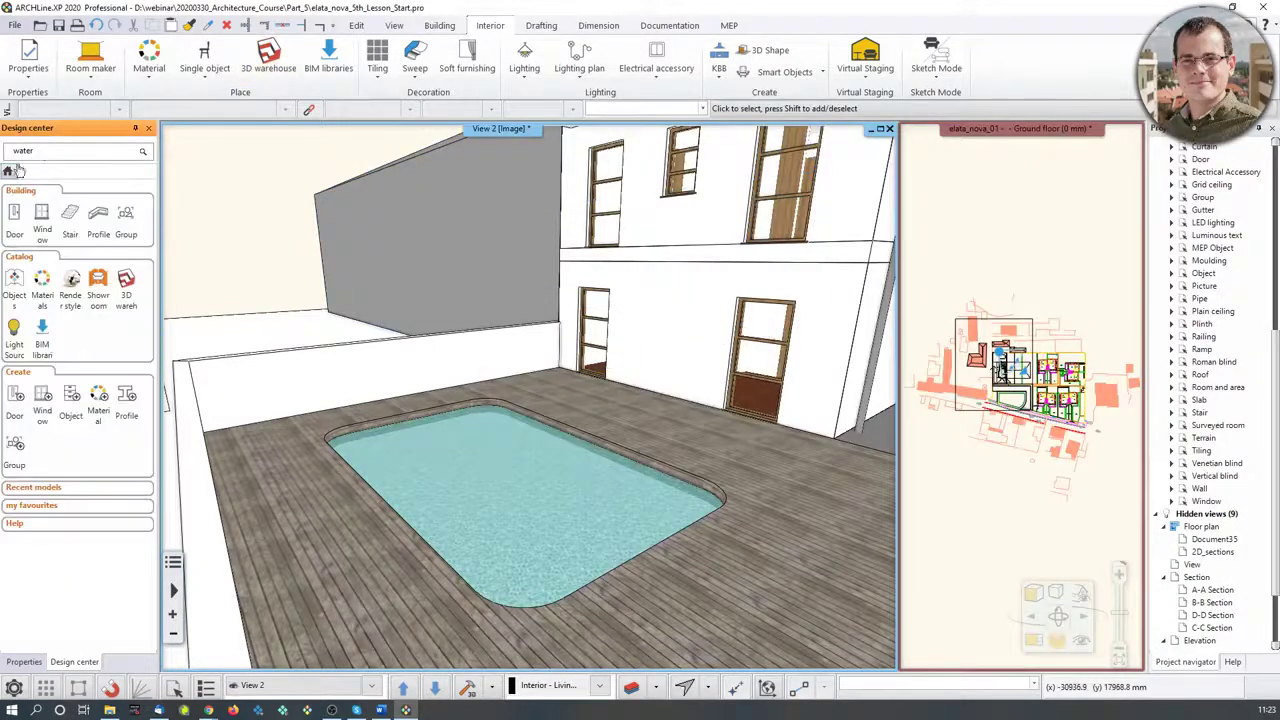
pyautogui.write('liegestuhl')
pyautogui.press('Return')
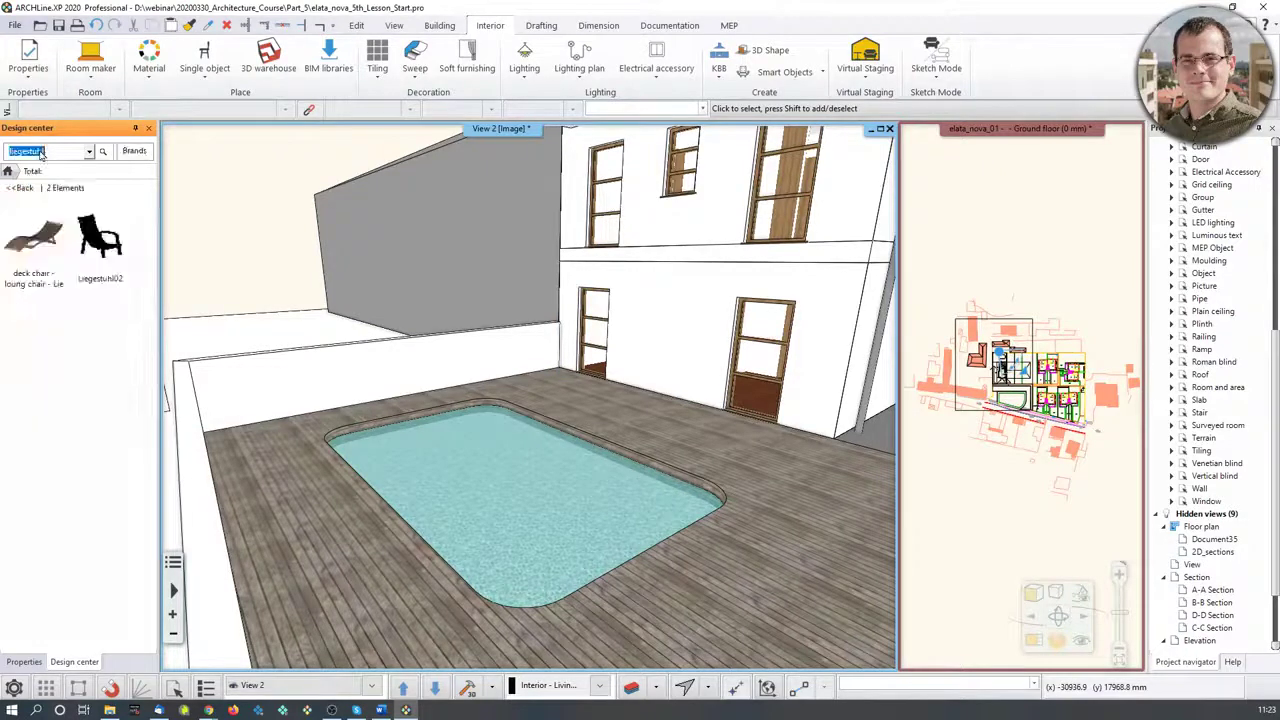
# Place two wooden deck chairs side by side on the ground floor plan, between the pool and the house's rear wall
pyautogui.click(1006, 366)
pyautogui.scroll(5, 1006, 366)
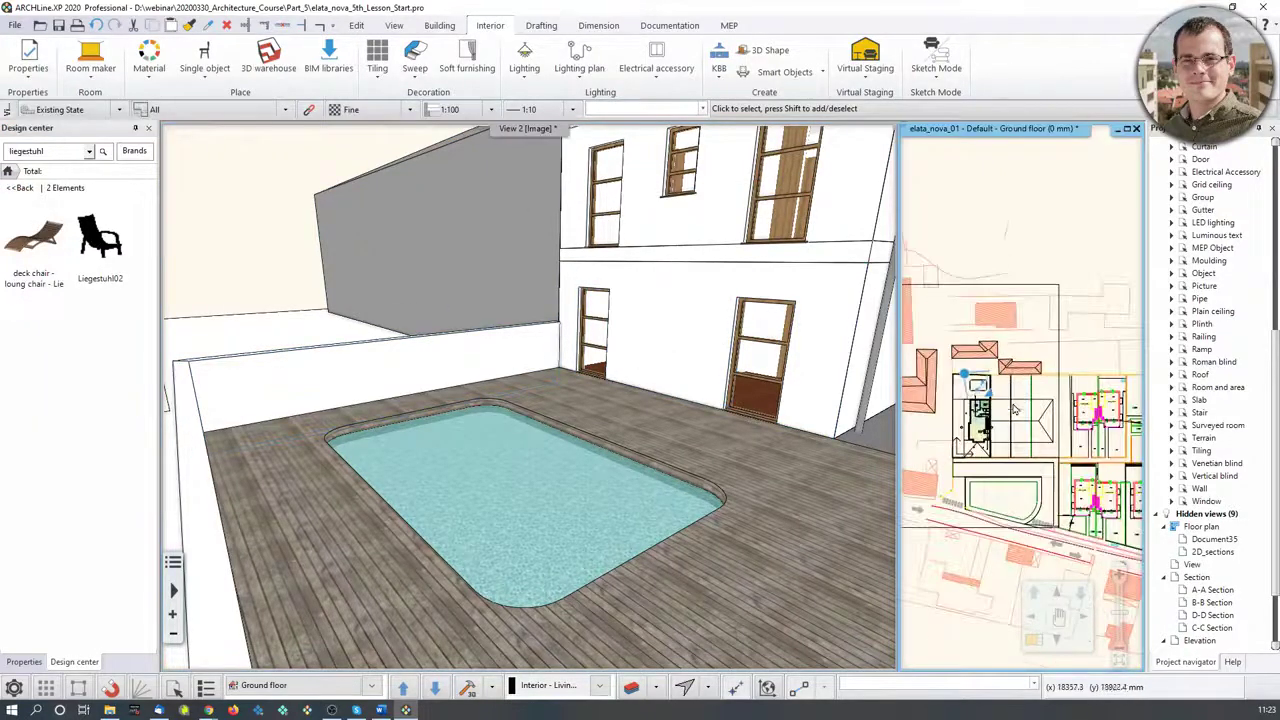
pyautogui.scroll(5, 1006, 366)
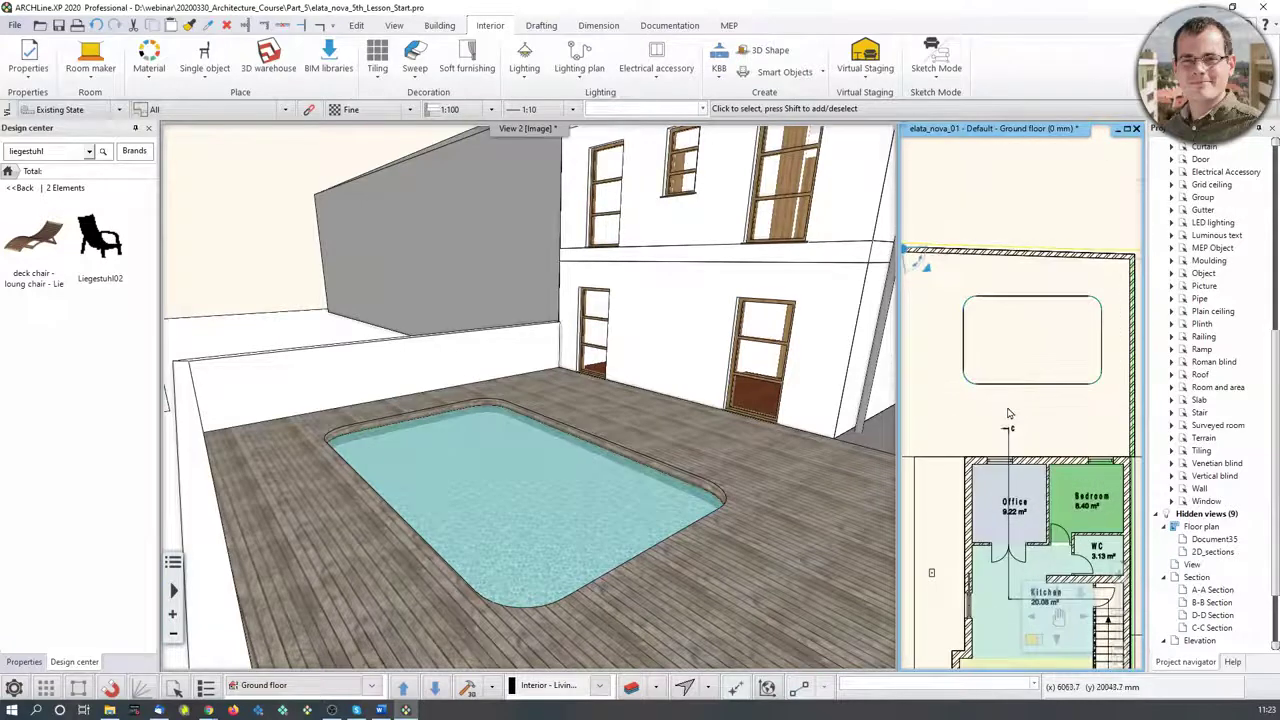
pyautogui.click(34, 245)
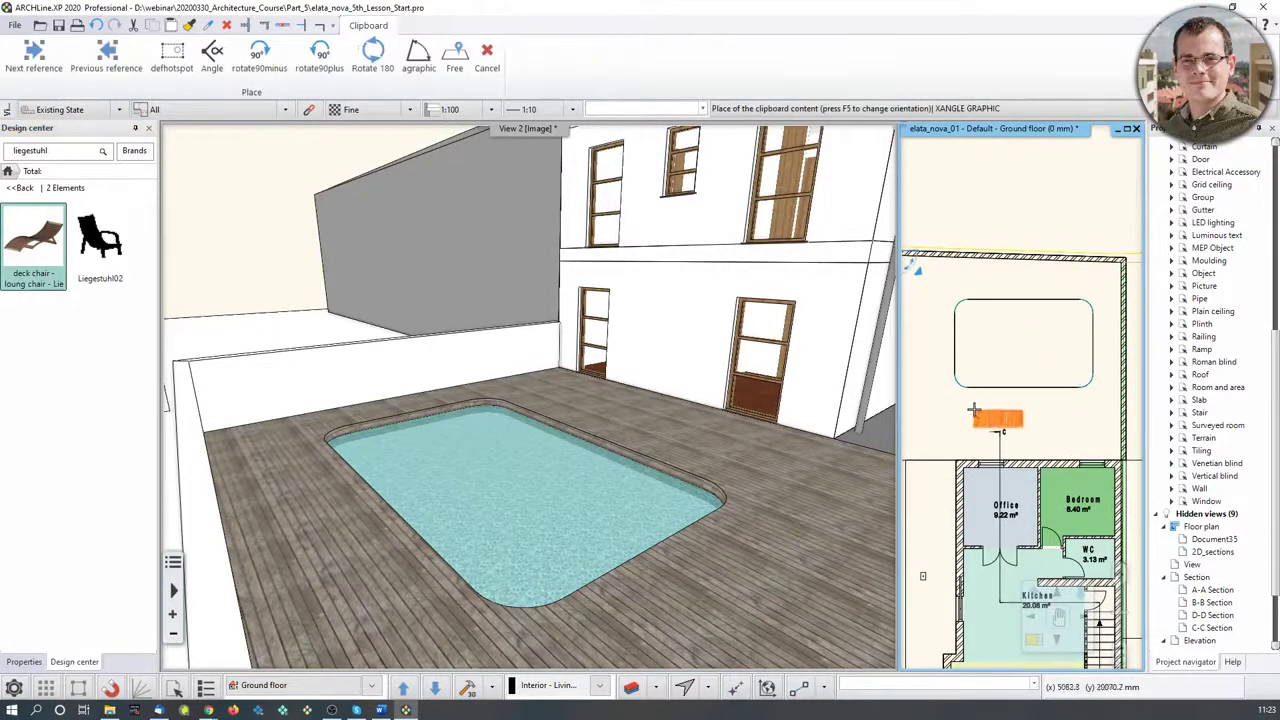
pyautogui.click(1000, 430)
pyautogui.click(972, 421)
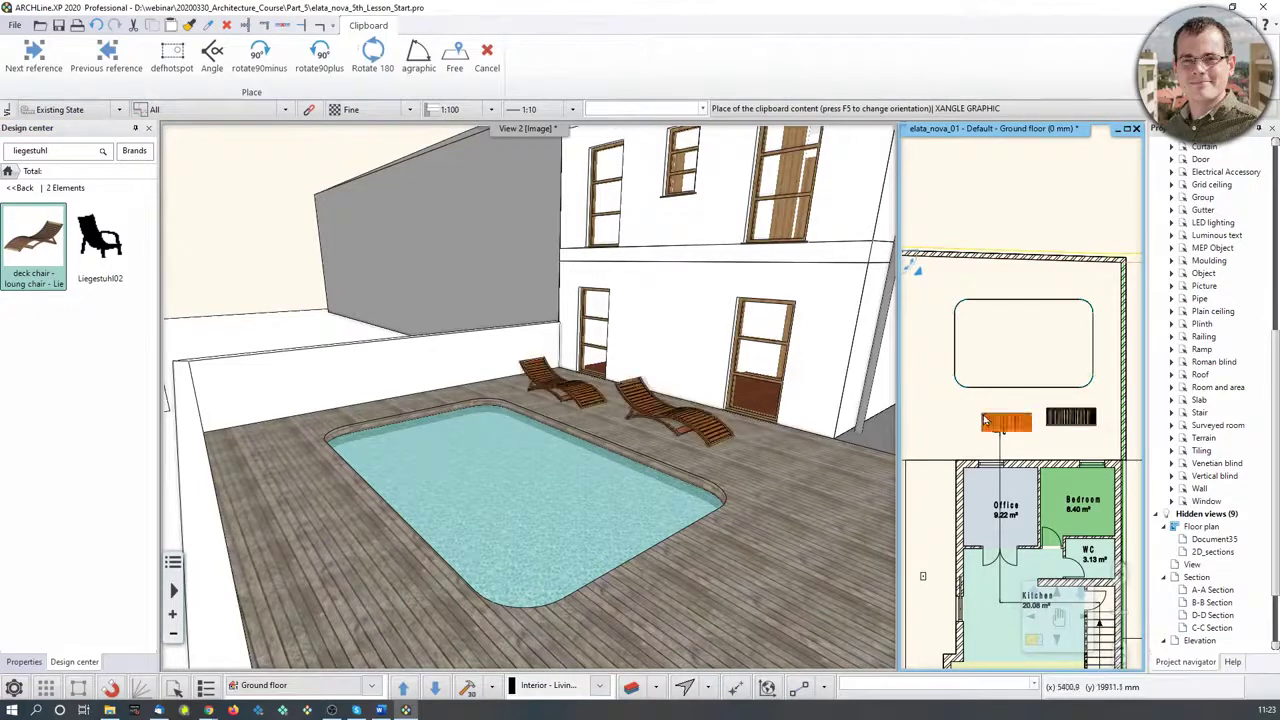
pyautogui.press('Escape')
pyautogui.click(717, 443)
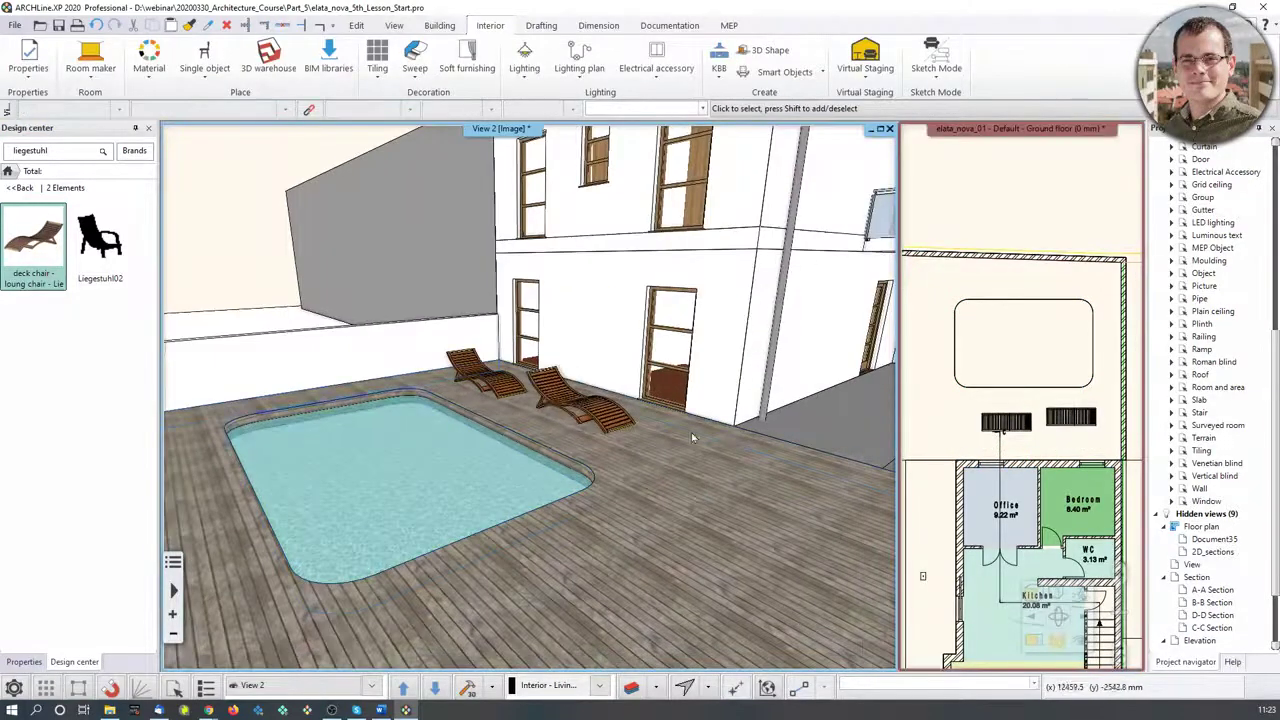
# Rotate the deck chair in front of the Bedroom on the ground floor plan so its foot end faces the pool diagonally
pyautogui.scroll(5, 717, 443)
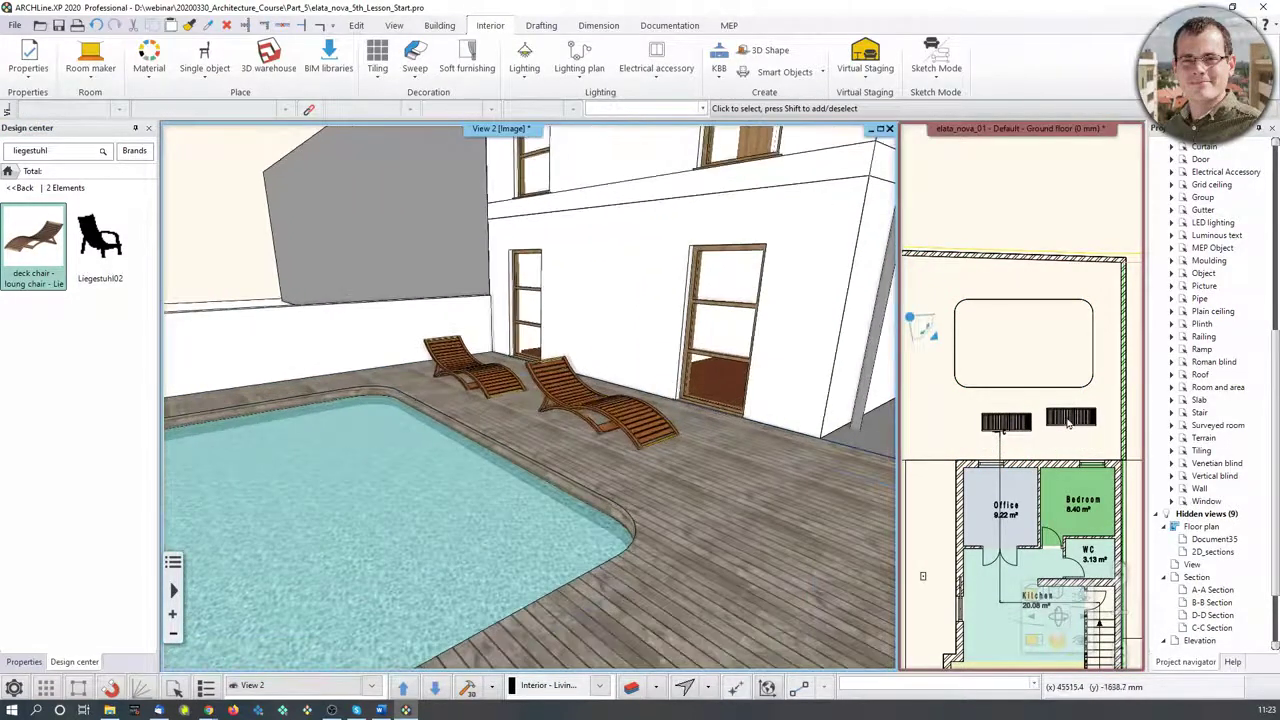
pyautogui.scroll(2, 1068, 422)
pyautogui.click(1072, 414)
pyautogui.moveTo(1038, 452); pyautogui.dragTo(1052, 375, button='middle')
pyautogui.click(1048, 360)
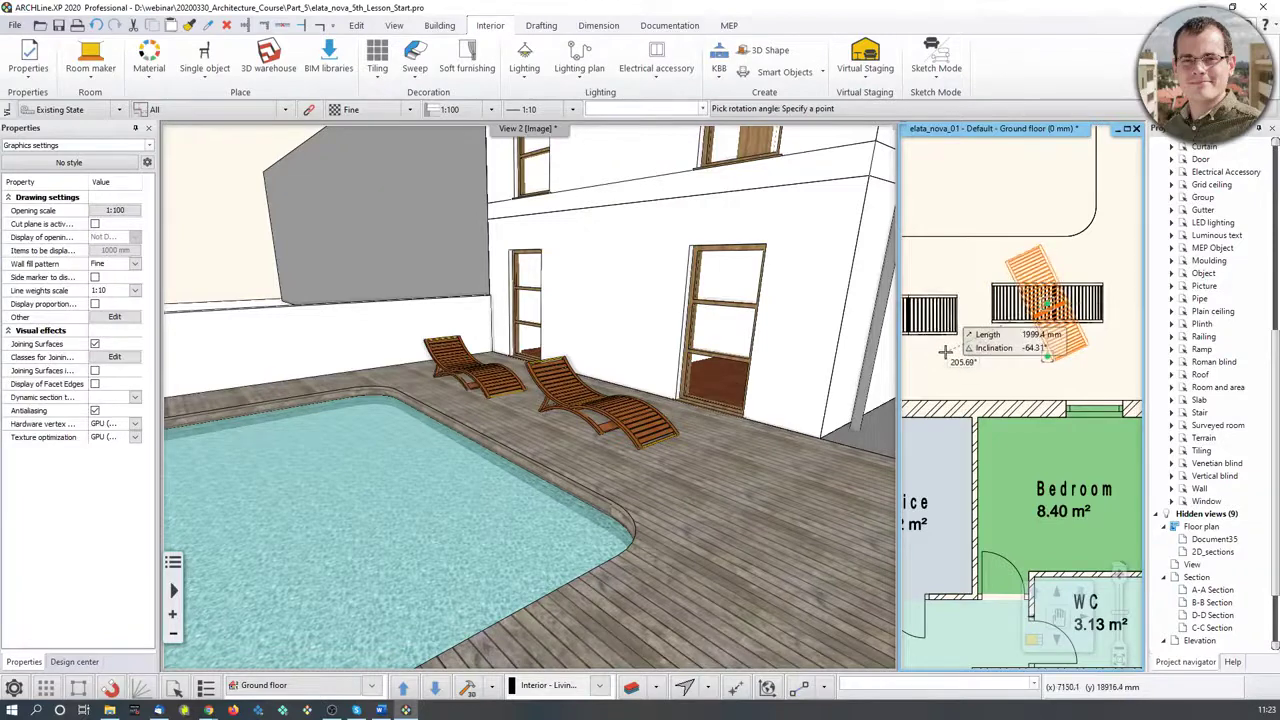
pyautogui.click(1080, 340)
# Rotate the deck chair in front of the Office so its foot end faces the pool, slightly tilted from perpendicular to the house
pyautogui.scroll(1, 1090, 410)
pyautogui.click(966, 384)
pyautogui.click(972, 421)
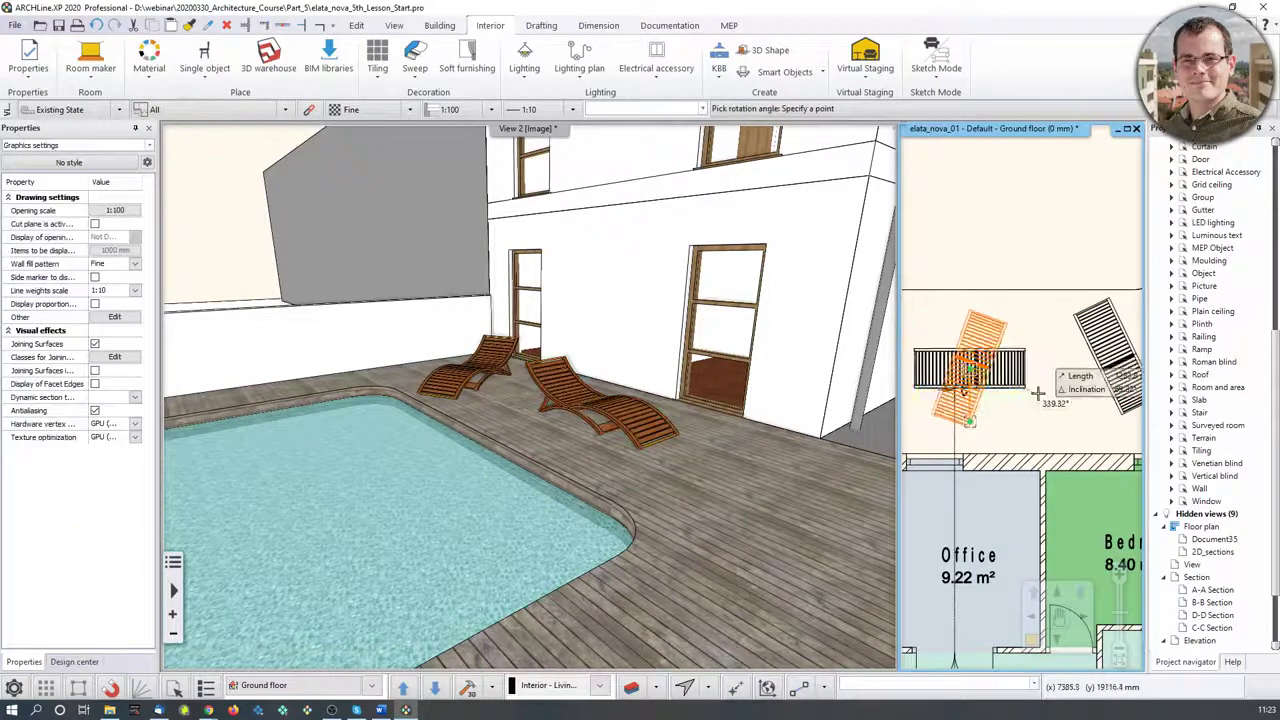
pyautogui.click(1030, 388)
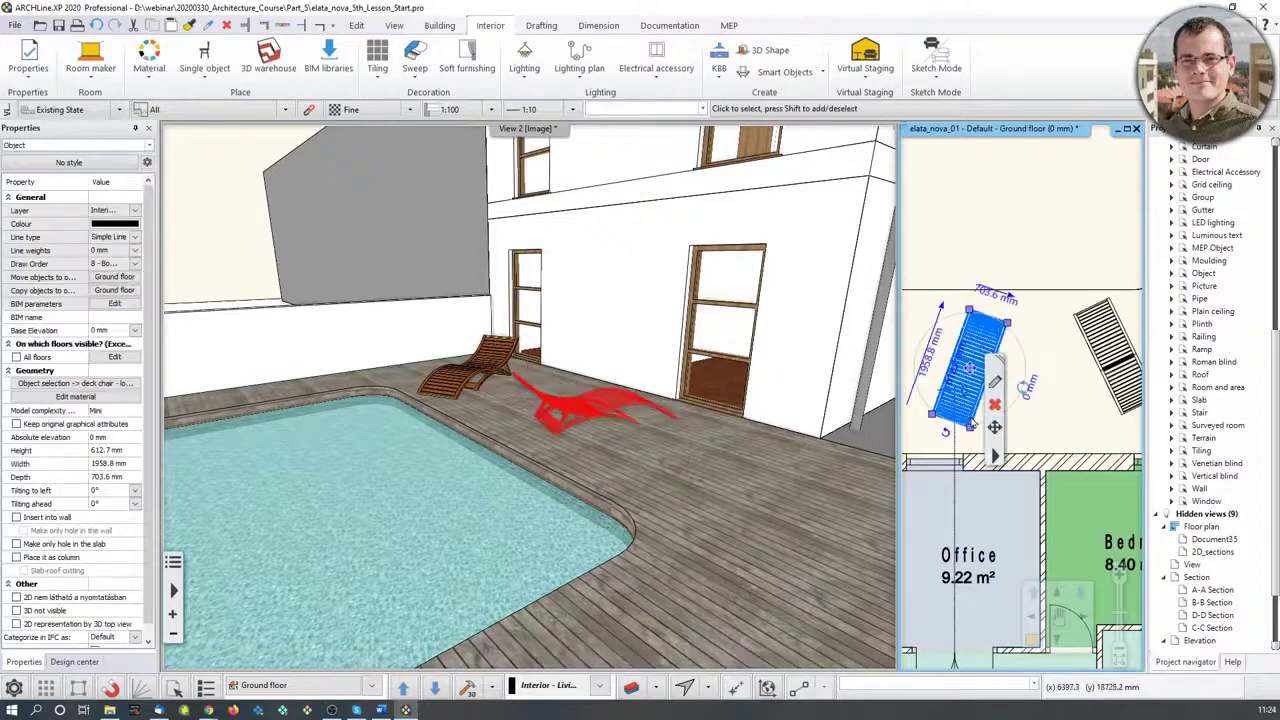
pyautogui.click(1024, 387)
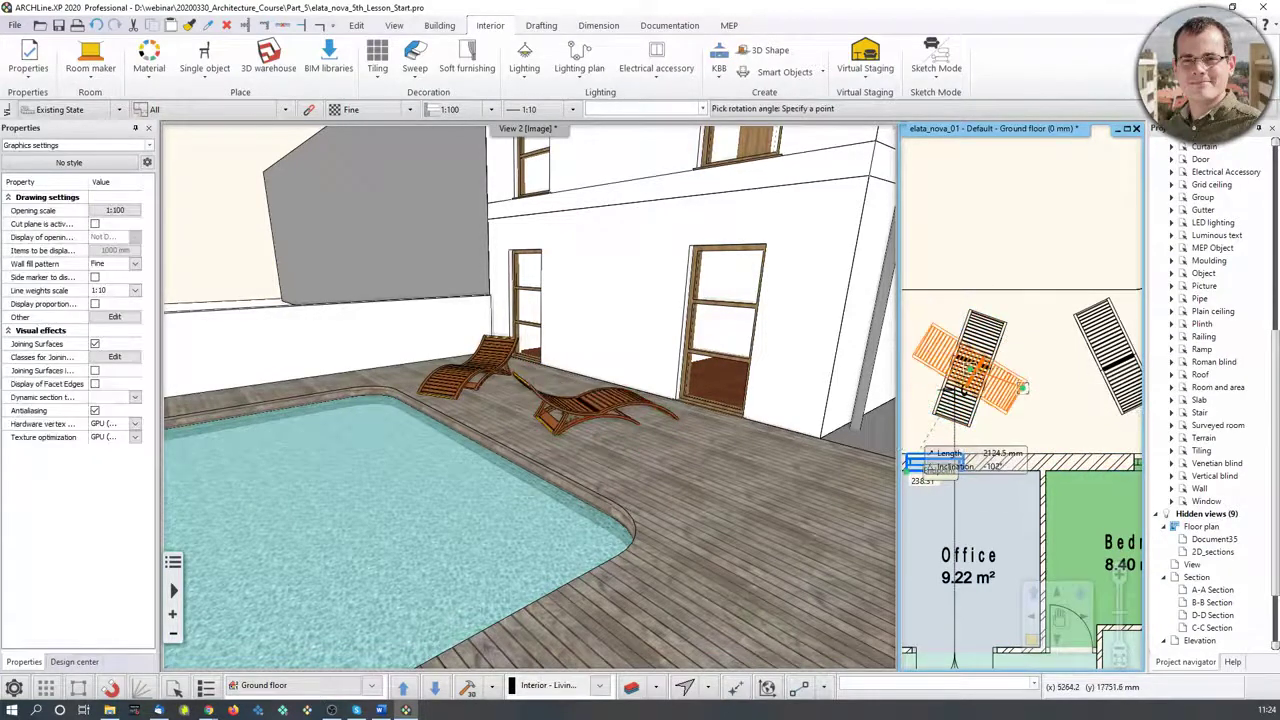
pyautogui.moveTo(956, 389); pyautogui.dragTo(1043, 389, button='middle')
pyautogui.click(1015, 372)
pyautogui.press('Escape')
pyautogui.scroll(-4, 937, 409)
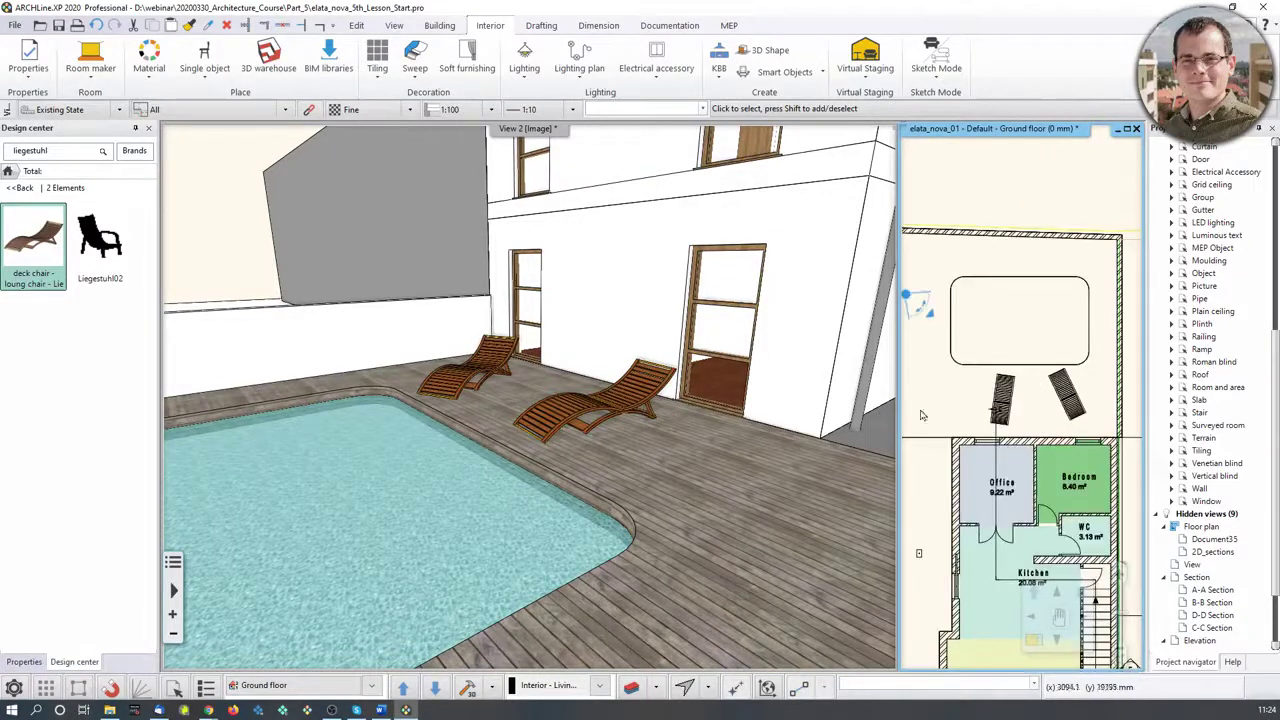
# Move the deck chair in front of the Office closer to the other deck chair
pyautogui.scroll(4, 1005, 422)
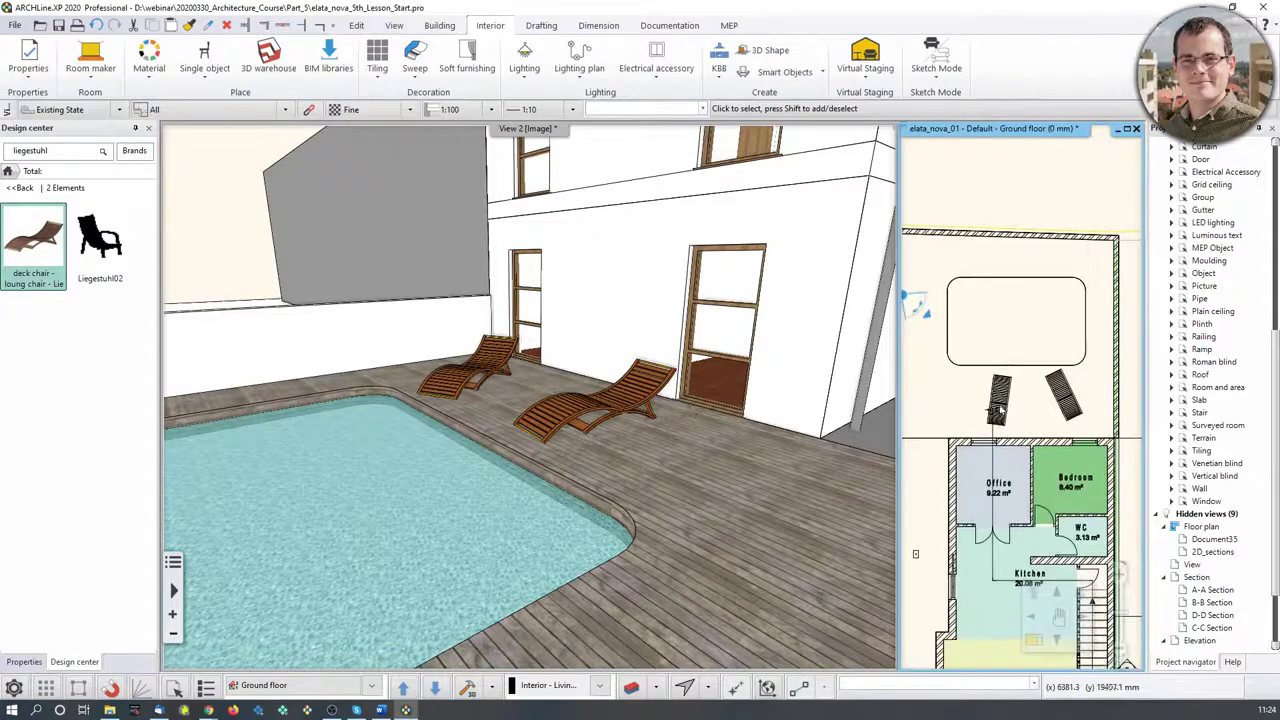
pyautogui.click(1028, 393)
pyautogui.rightClick(1030, 394)
pyautogui.click(1080, 401)
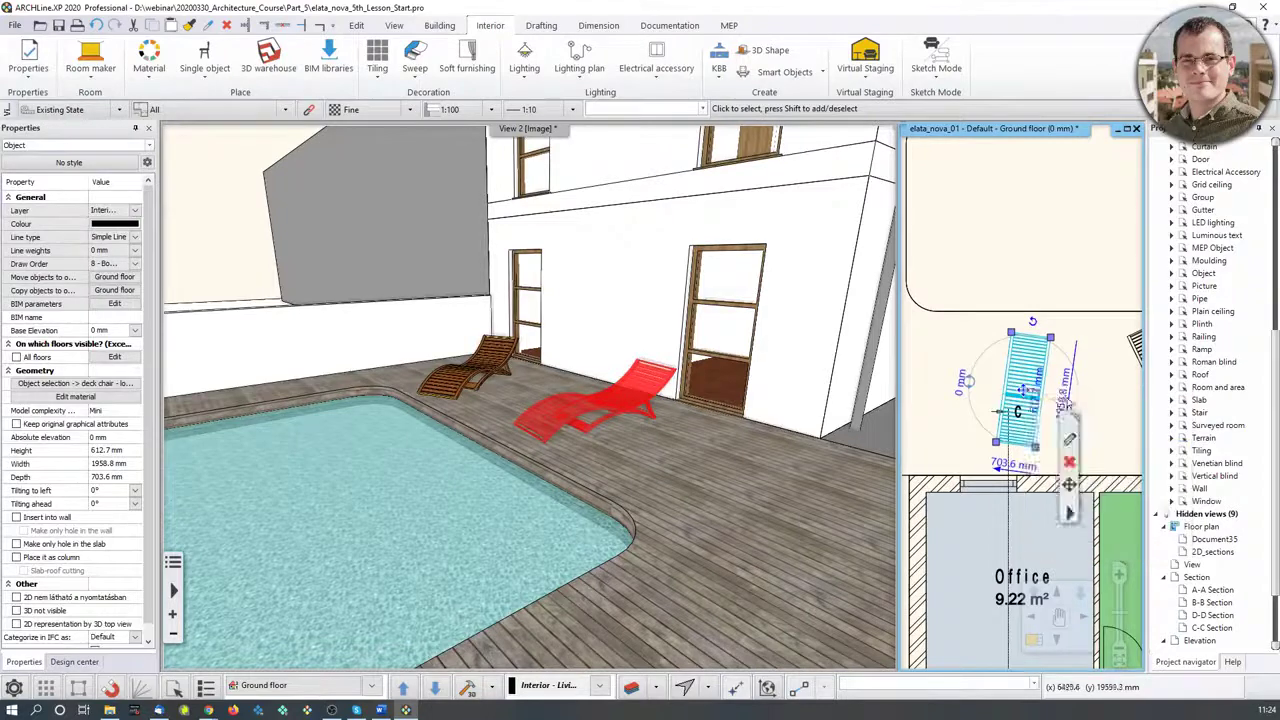
pyautogui.click(1083, 418)
pyautogui.scroll(-3, 915, 428)
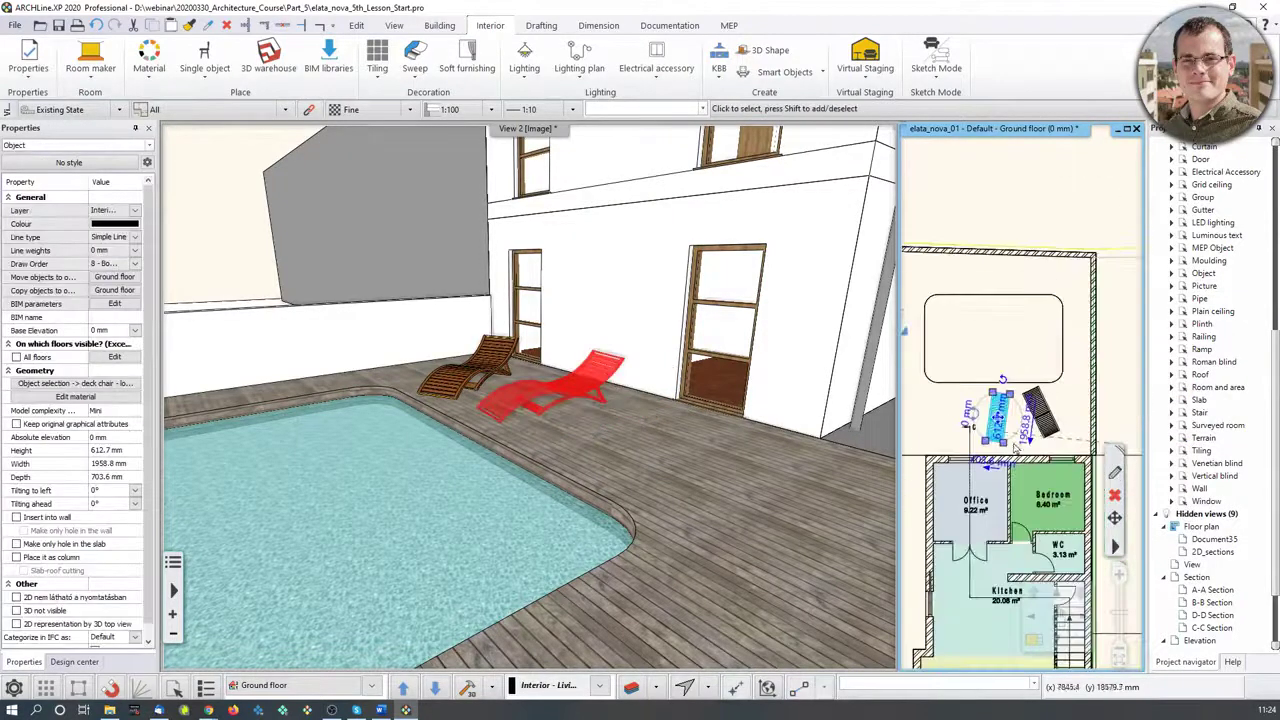
pyautogui.click(1066, 402)
# Place a Parasol from the soft furnishing outdoor items on the deck beside the deck chair near the boundary wall
pyautogui.moveTo(474, 404); pyautogui.dragTo(480, 350, button='middle')
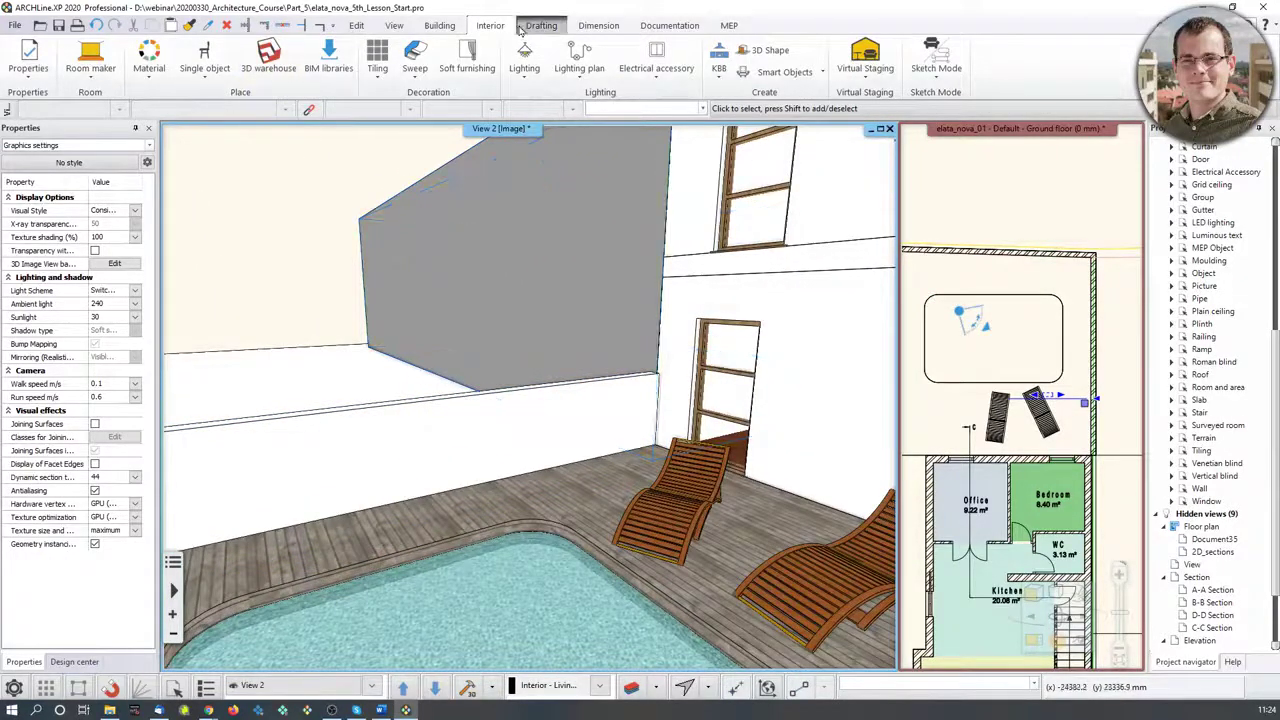
pyautogui.click(467, 60)
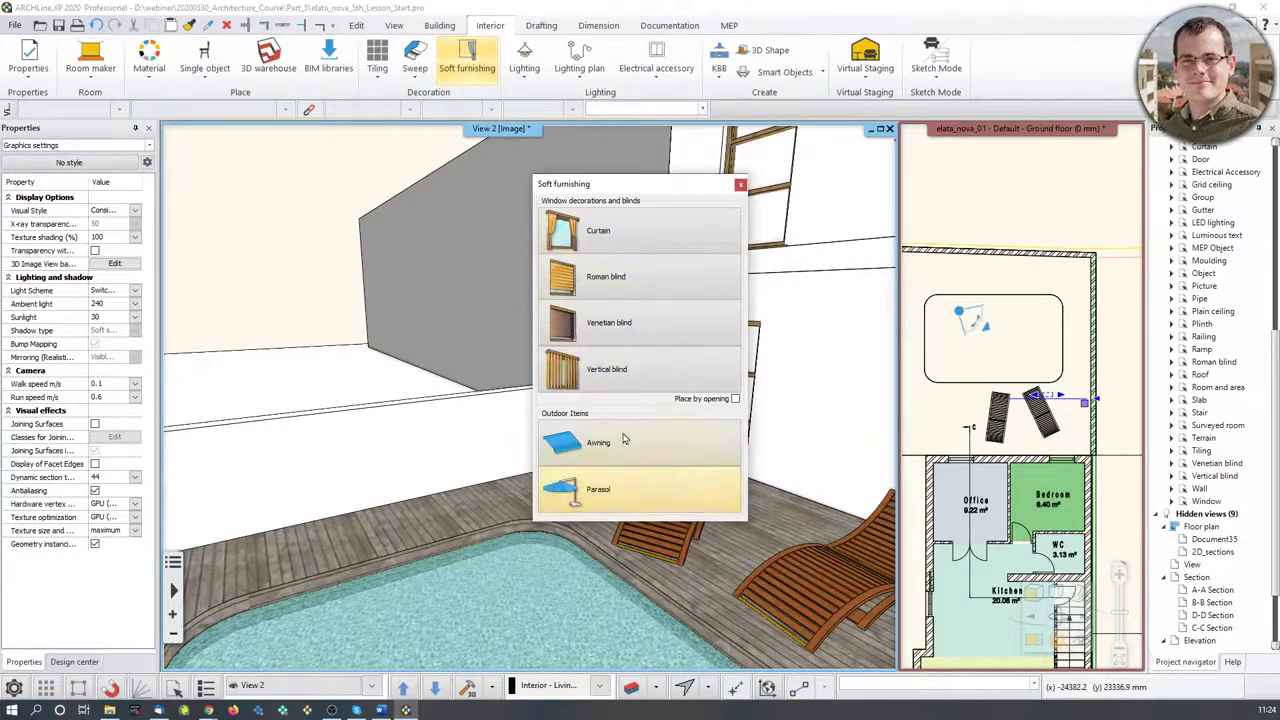
pyautogui.click(590, 497)
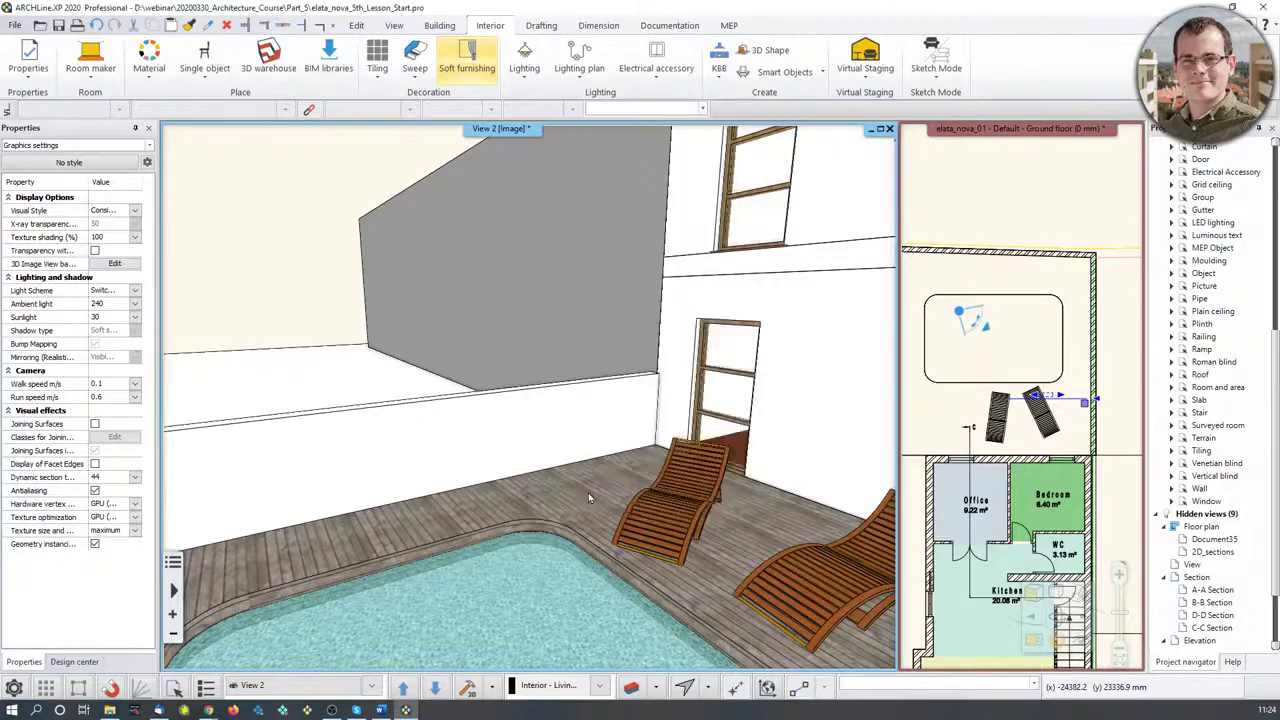
pyautogui.click(578, 489)
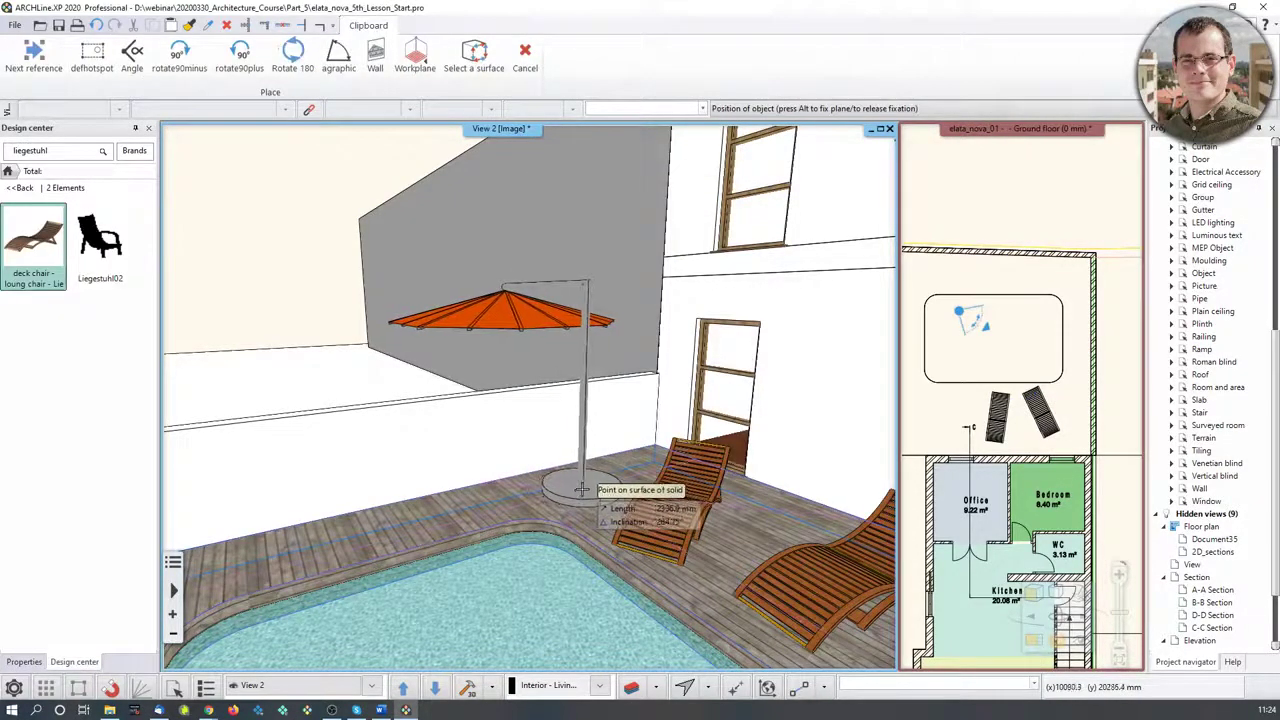
pyautogui.scroll(1, 585, 509)
# Open the placed parasol's settings, examine its shape, size and material parameters, and close them
pyautogui.click(585, 508)
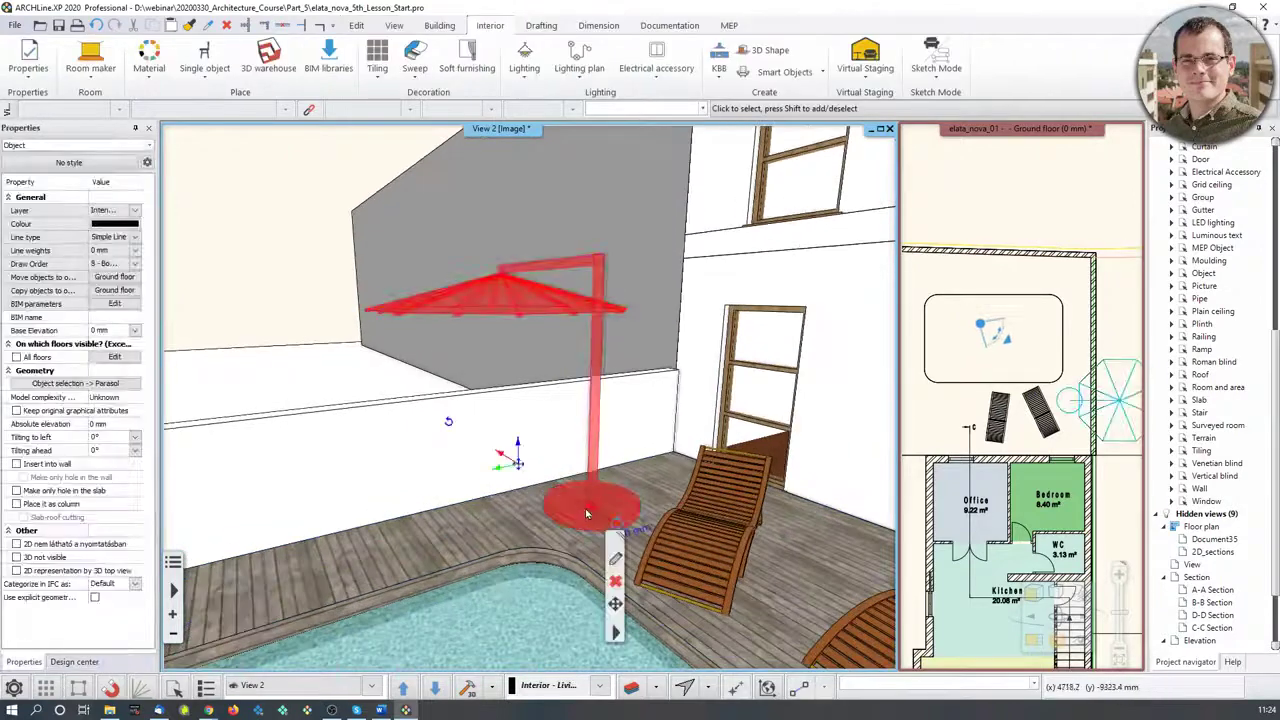
pyautogui.click(616, 561)
pyautogui.moveTo(646, 259); pyautogui.dragTo(650, 207)
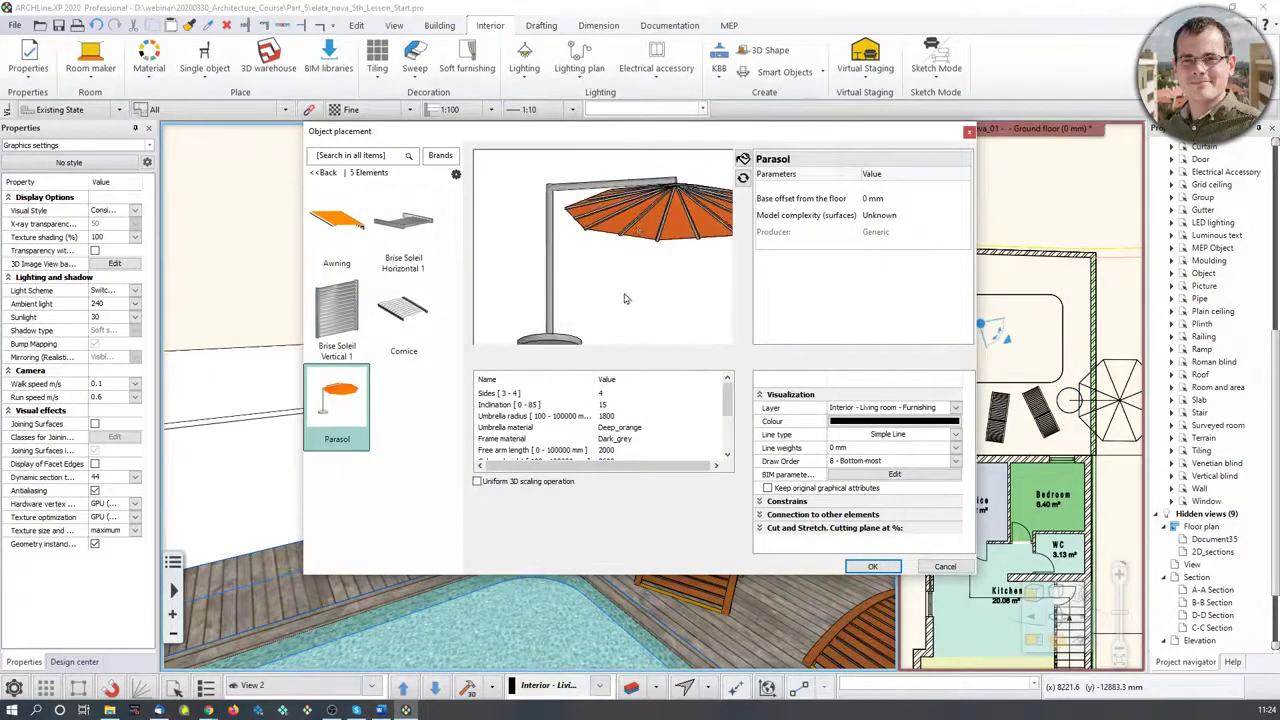
pyautogui.moveTo(727, 408)
pyautogui.mouseDown()
pyautogui.moveTo(727, 422)
pyautogui.moveTo(727, 402)
pyautogui.mouseUp()
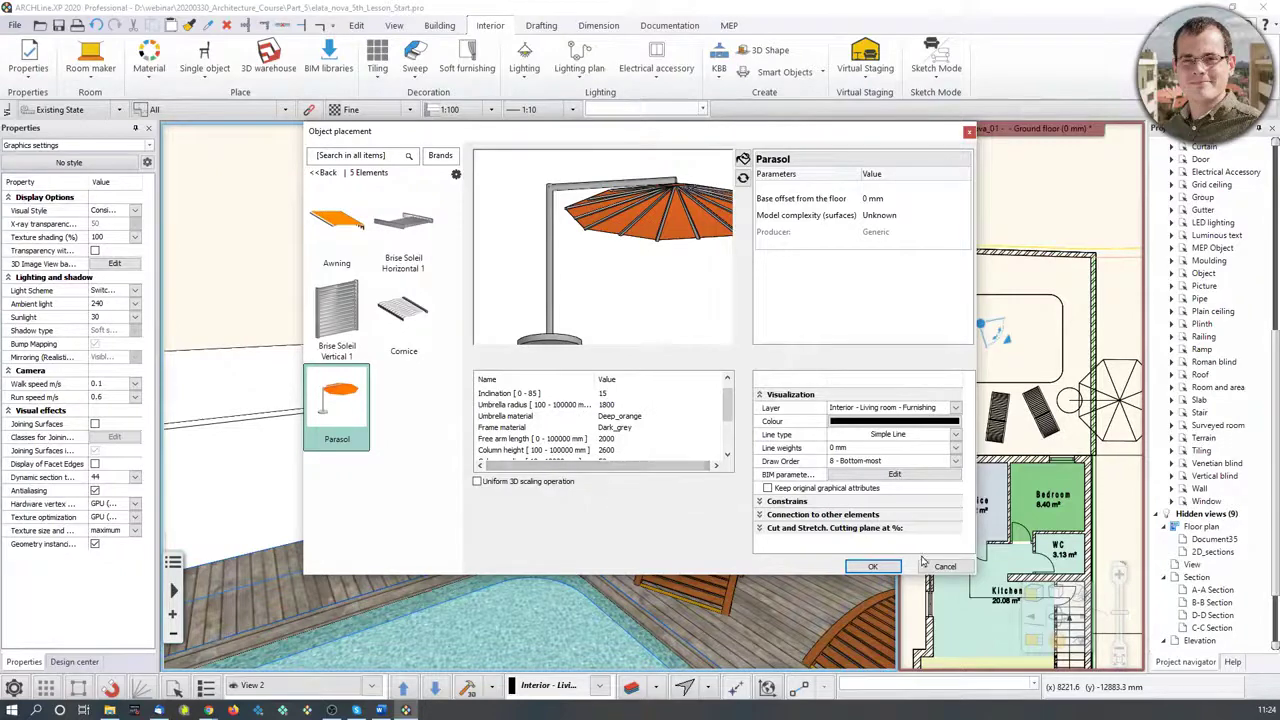
pyautogui.click(872, 566)
# Rotate the parasol about its centre on the floor plan so its base lies on the house side of the canopy
pyautogui.scroll(2, 1115, 444)
pyautogui.moveTo(1115, 444); pyautogui.dragTo(1068, 434, button='middle')
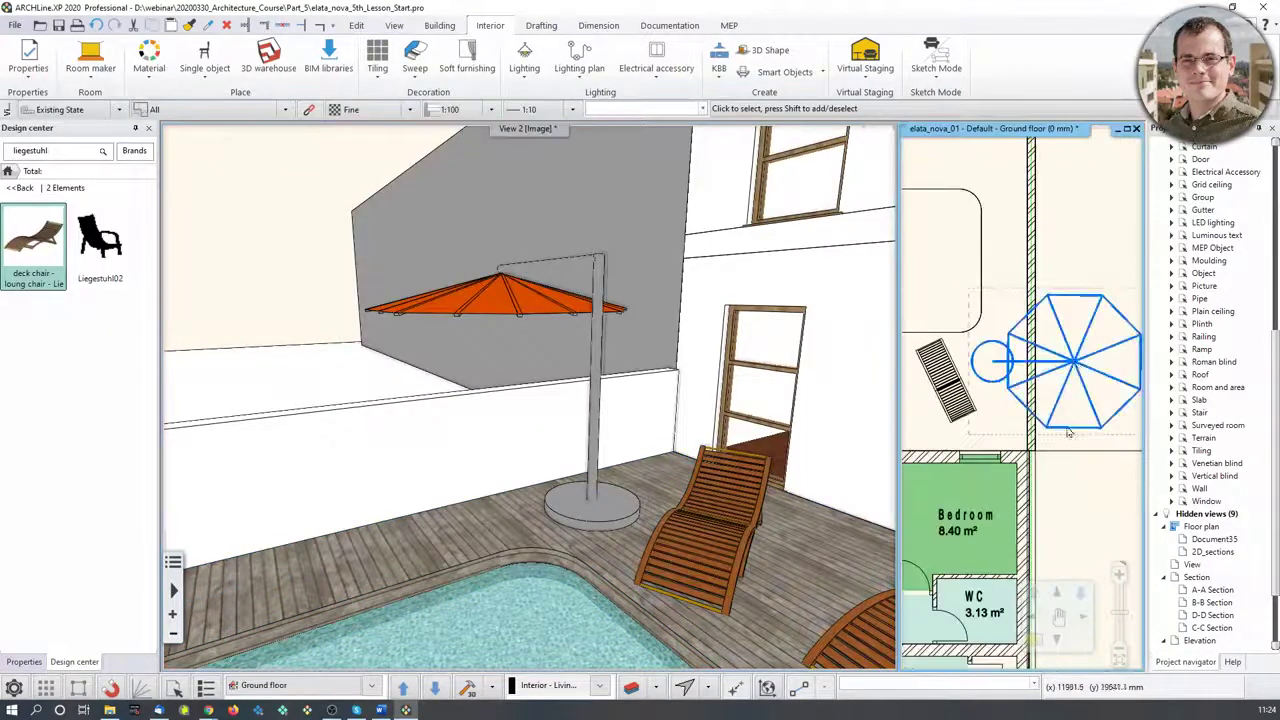
pyautogui.click(1071, 376)
pyautogui.click(1060, 444)
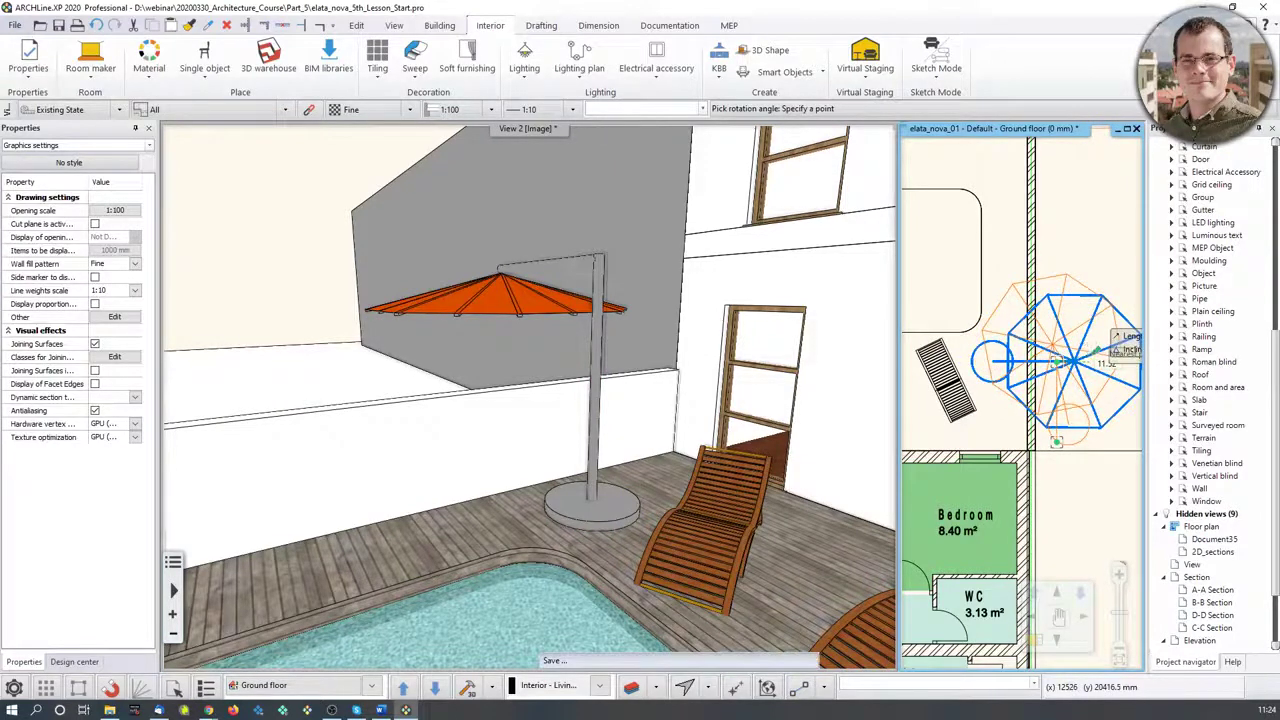
pyautogui.click(1088, 352)
pyautogui.scroll(1, 1097, 390)
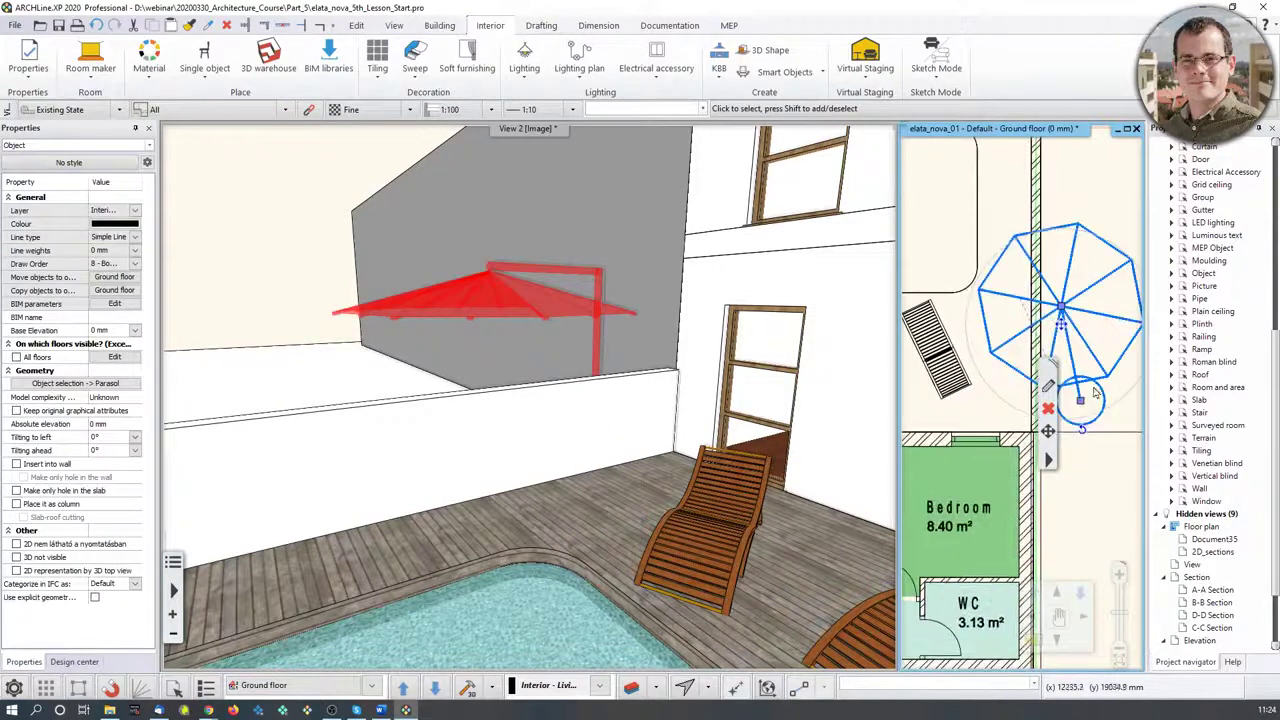
# Move the parasol inside the boundary wall so its base stands beside the deck chair near the Bedroom
pyautogui.rightClick(1062, 327)
pyautogui.click(1105, 334)
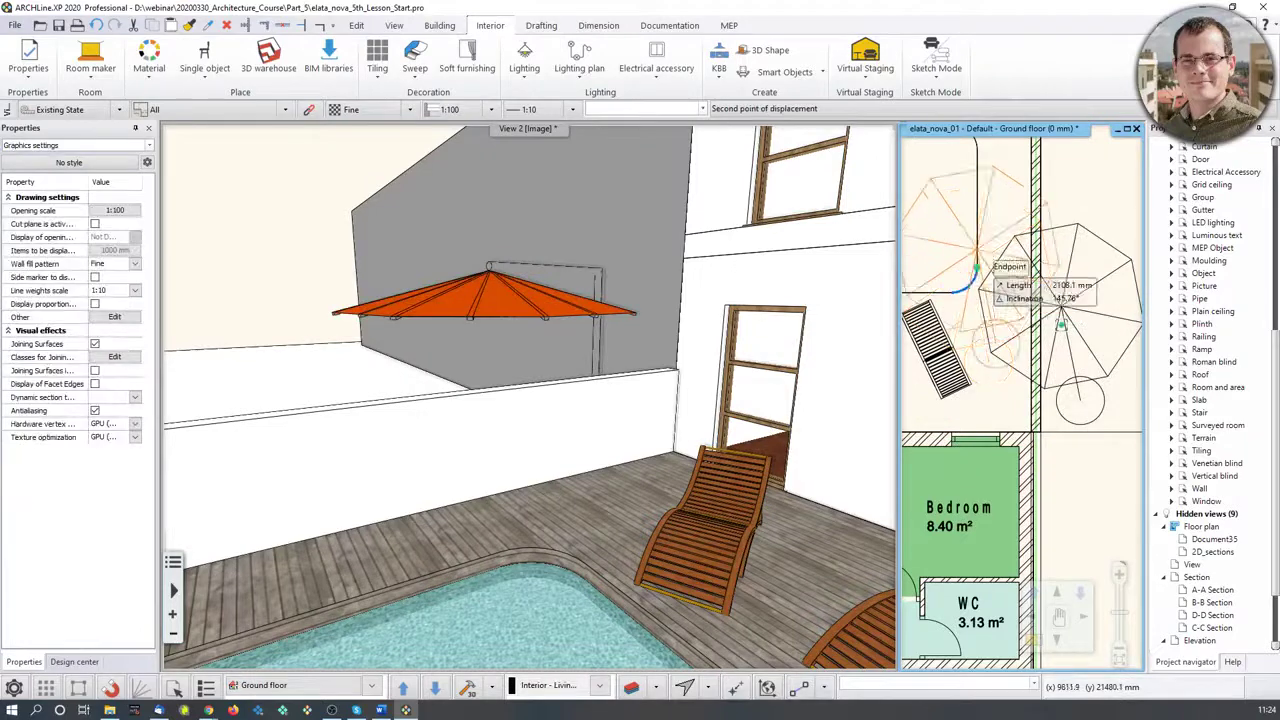
pyautogui.click(985, 303)
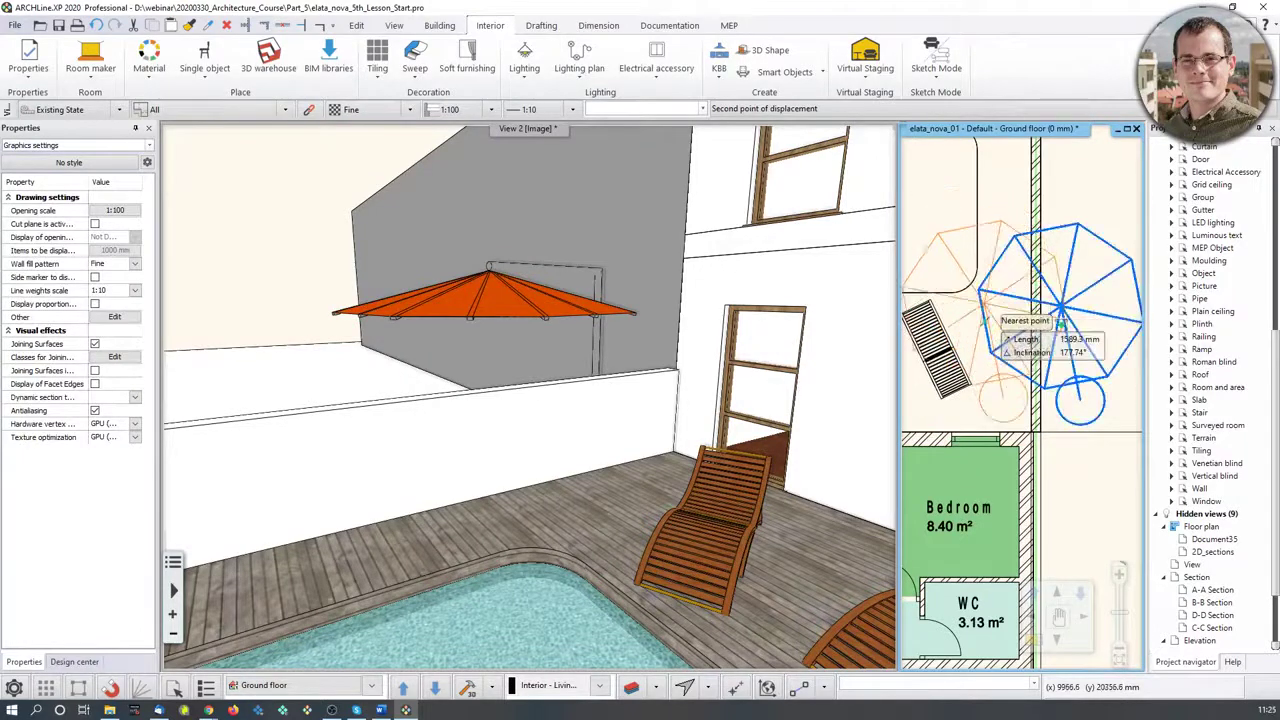
pyautogui.press('Escape')
pyautogui.scroll(-8, 714, 467)
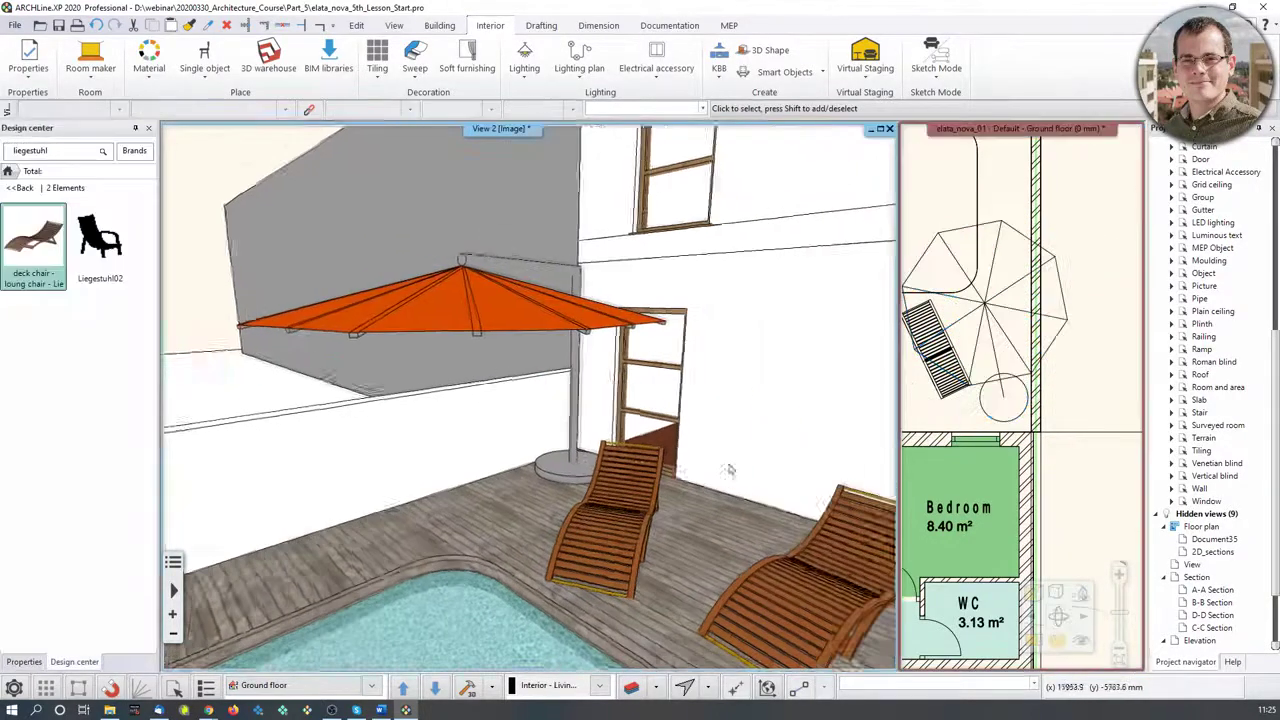
# Search the design library for "ladder" and place the first Swimming Pool Ladder in the pool in the 3D view
pyautogui.scroll(-3, 742, 468)
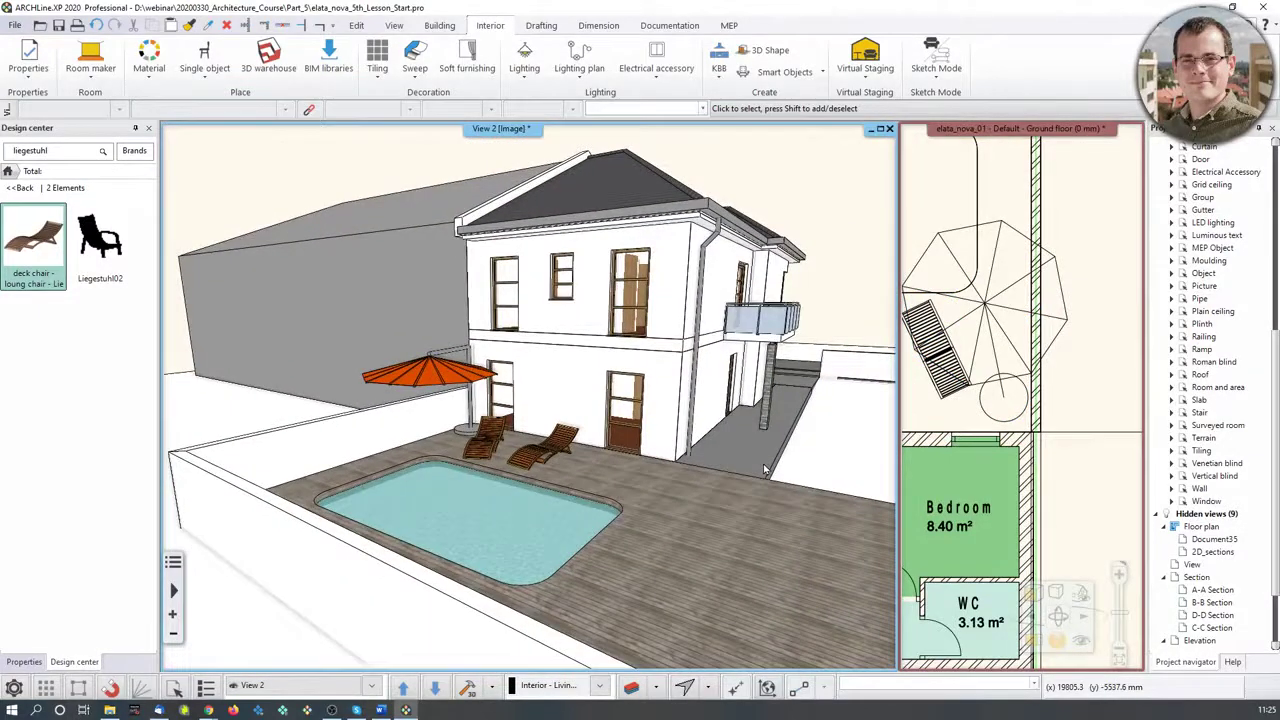
pyautogui.moveTo(742, 463); pyautogui.dragTo(836, 497, button='middle')
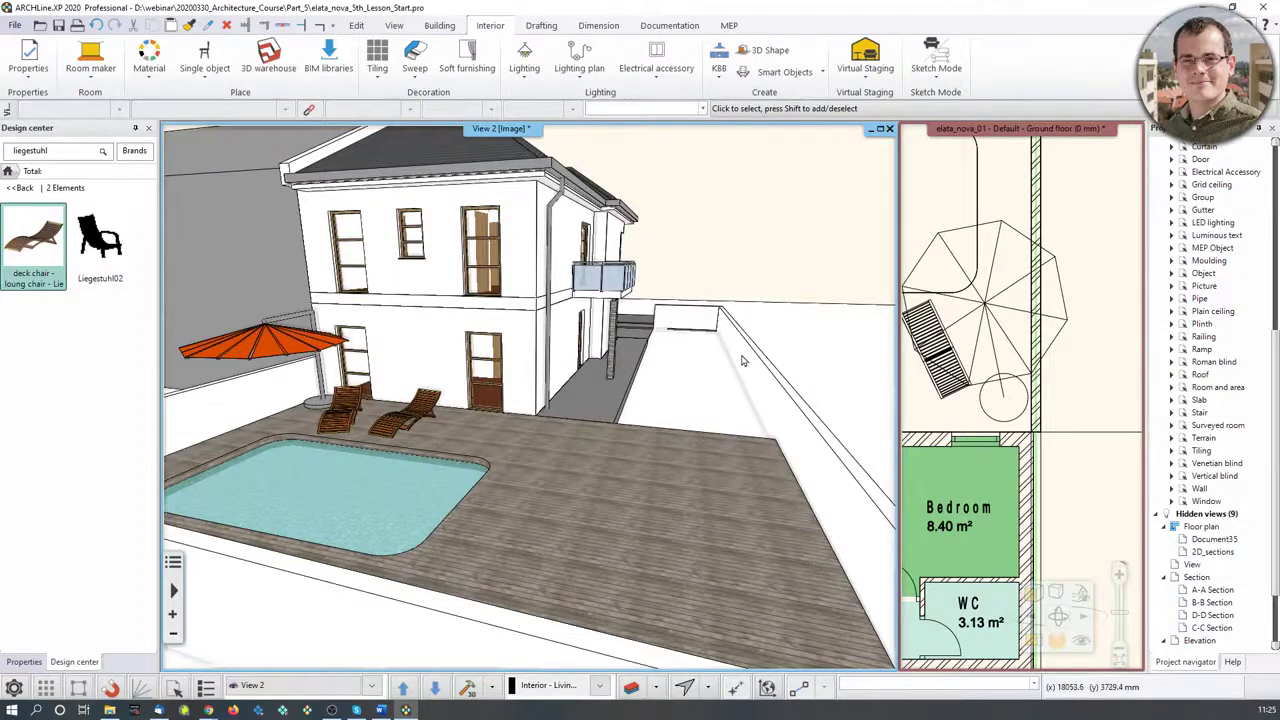
pyautogui.moveTo(720, 376); pyautogui.dragTo(655, 340, button='middle')
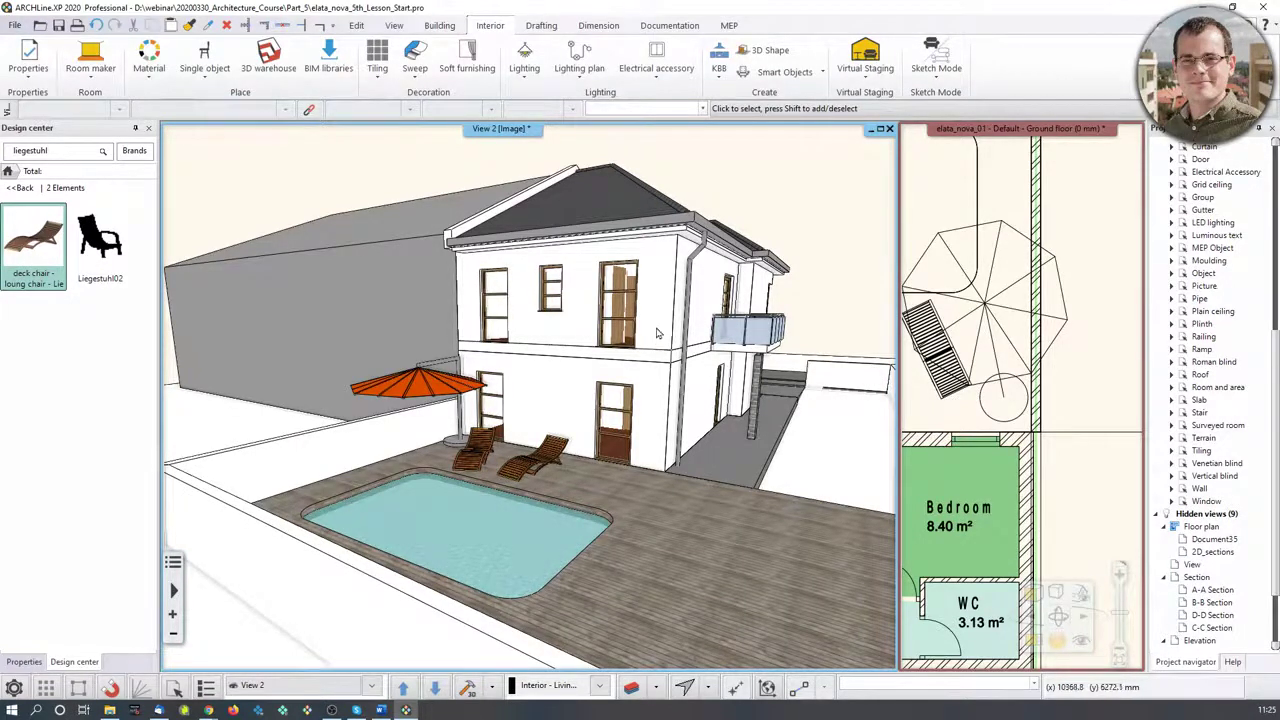
pyautogui.moveTo(50, 211)
pyautogui.click(33, 155)
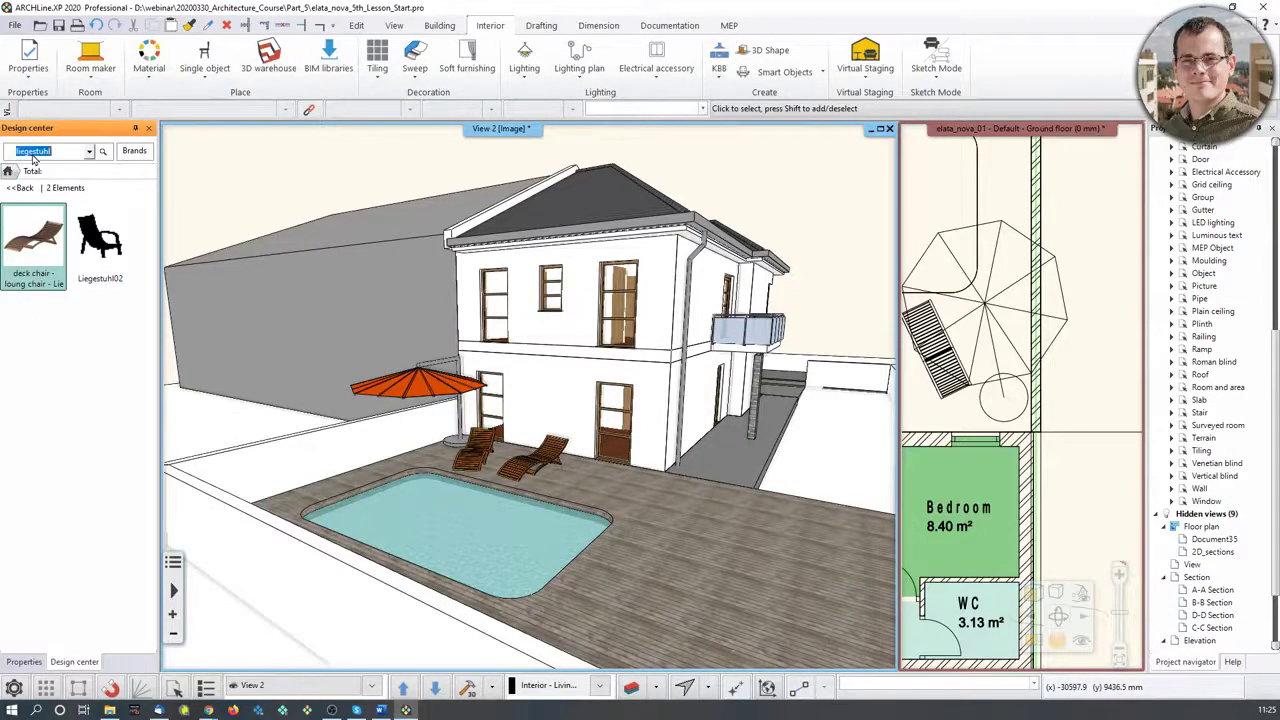
pyautogui.write('ladder')
pyautogui.press('Return')
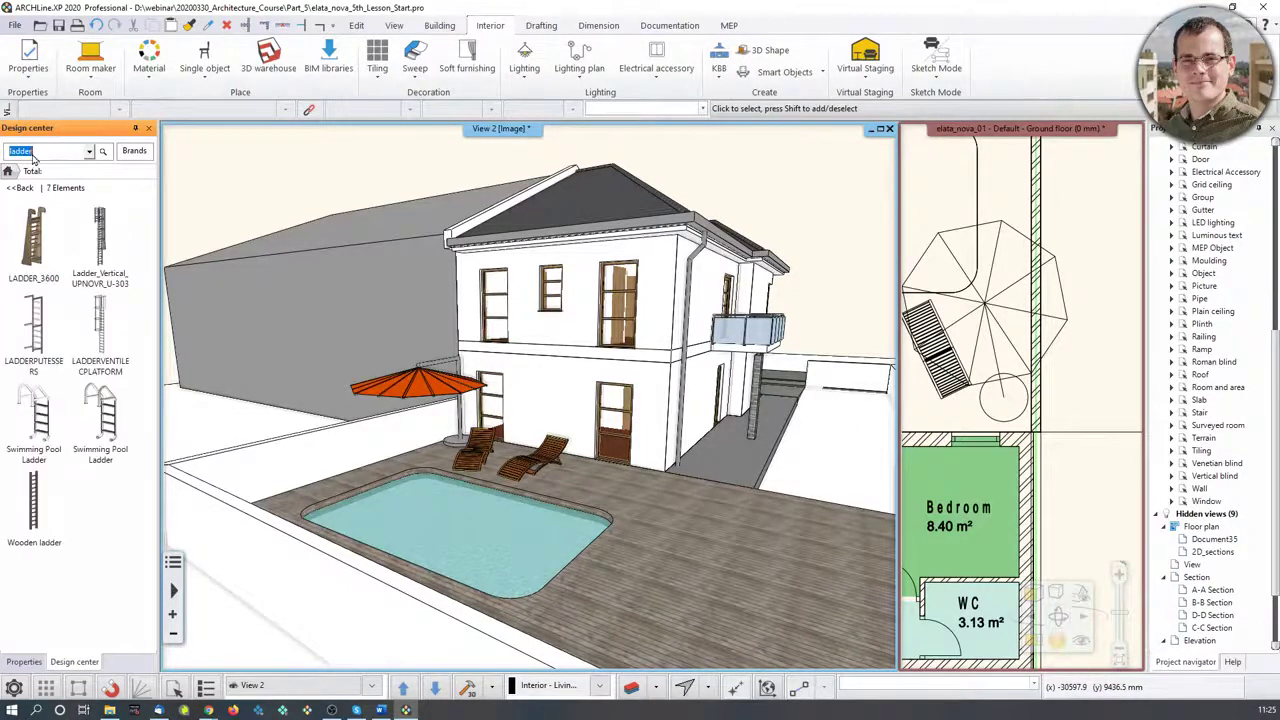
pyautogui.click(35, 415)
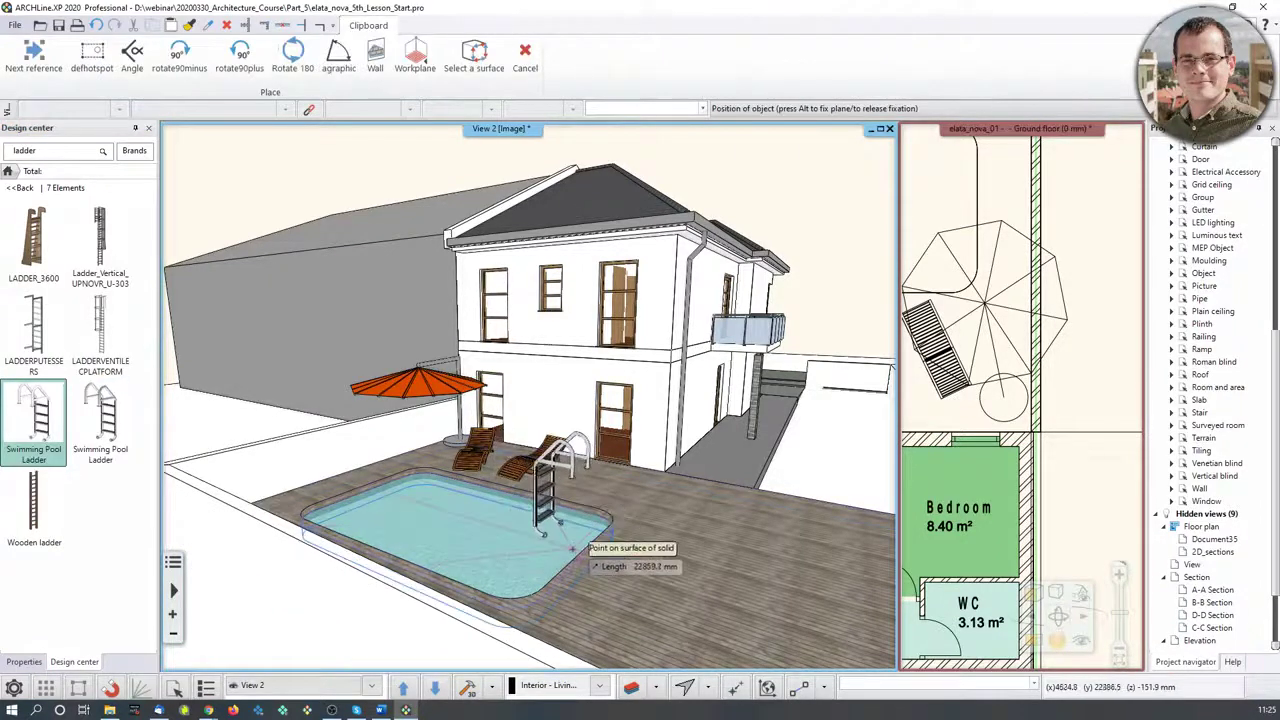
pyautogui.click(577, 531)
# Rotate the pool ladder 90° on the ground floor plan so its rails run perpendicular to the pool's long edge
pyautogui.moveTo(580, 530); pyautogui.dragTo(541, 450, button='middle')
pyautogui.scroll(10, 541, 450)
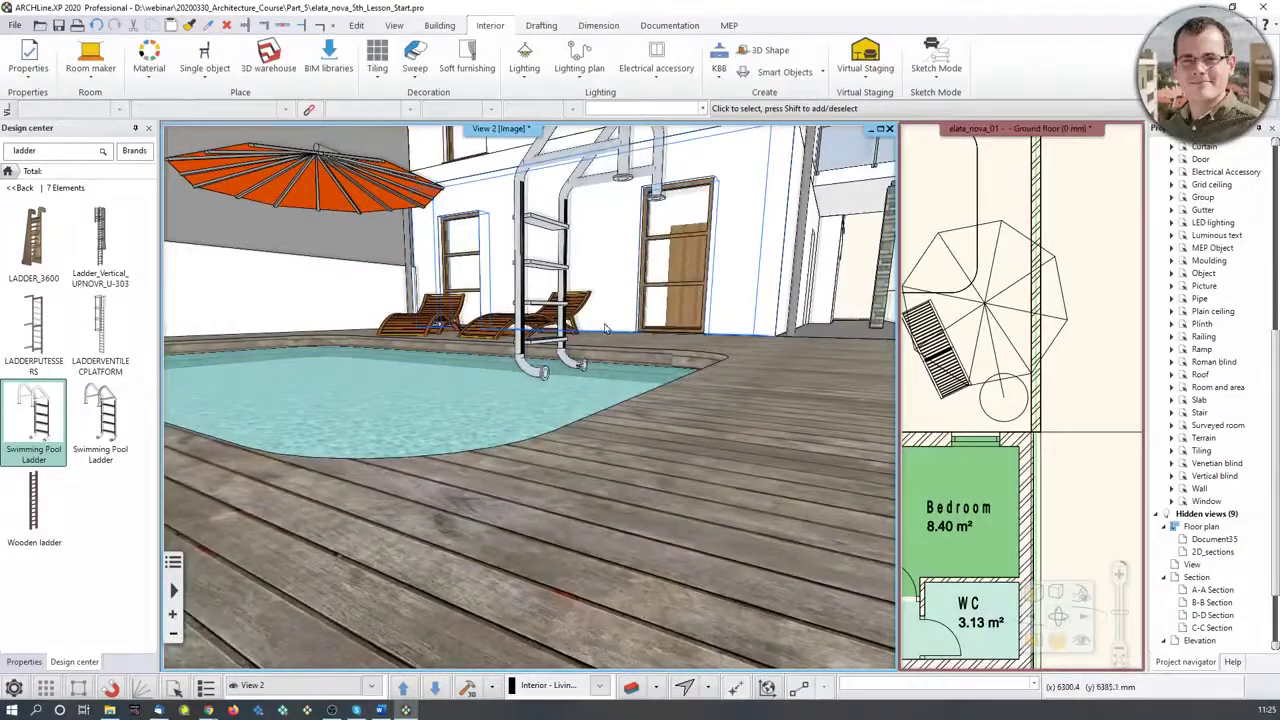
pyautogui.click(1058, 387)
pyautogui.scroll(-3, 1050, 390)
pyautogui.scroll(8, 1020, 392)
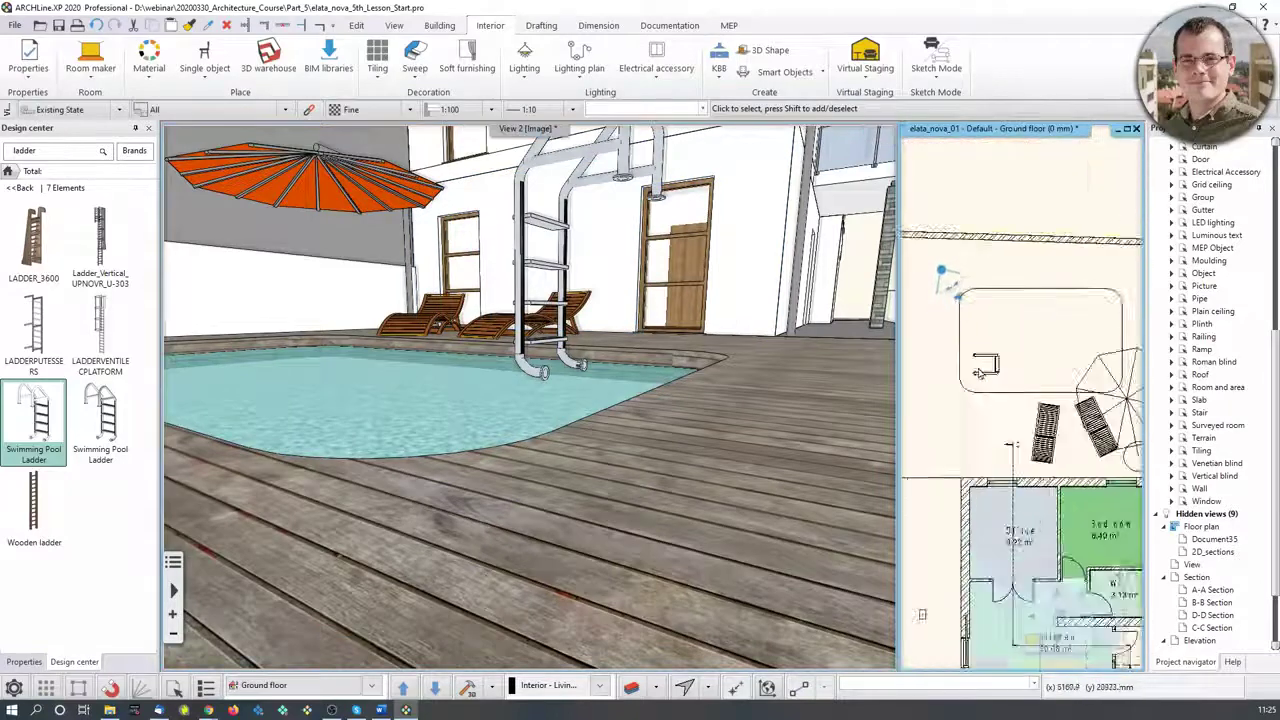
pyautogui.click(1018, 391)
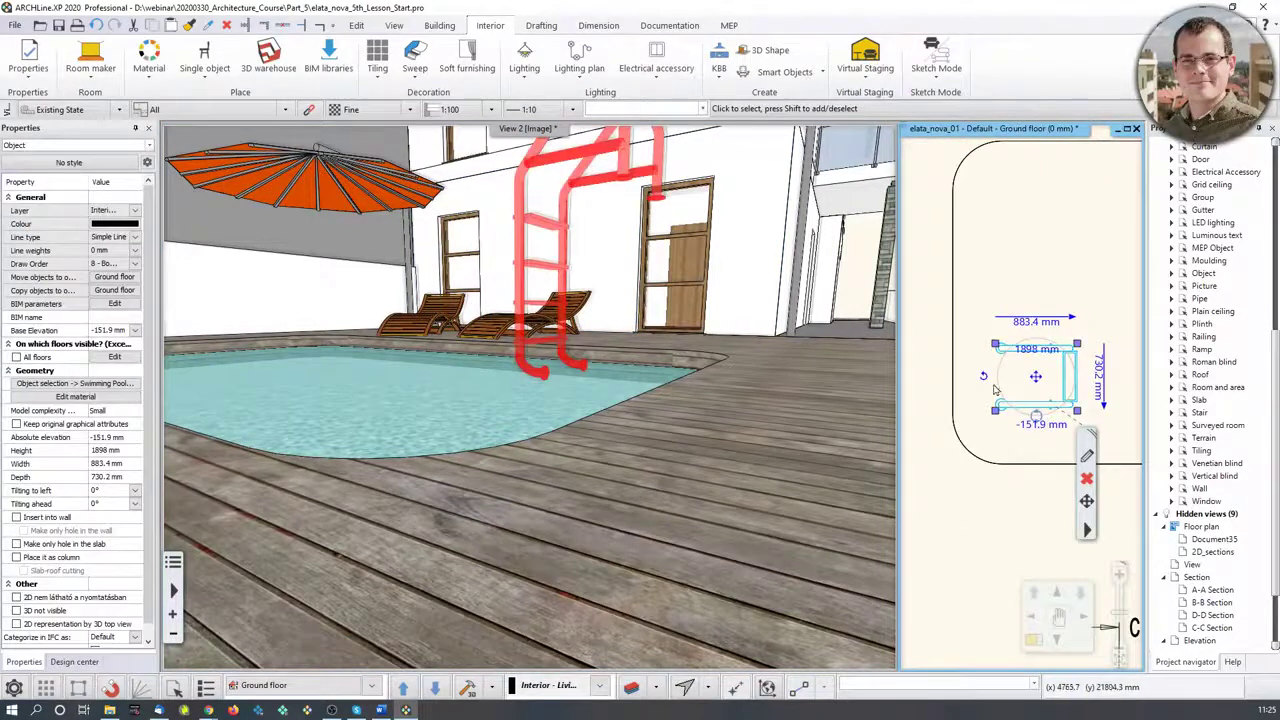
pyautogui.rightClick(1000, 378)
pyautogui.click(1040, 383)
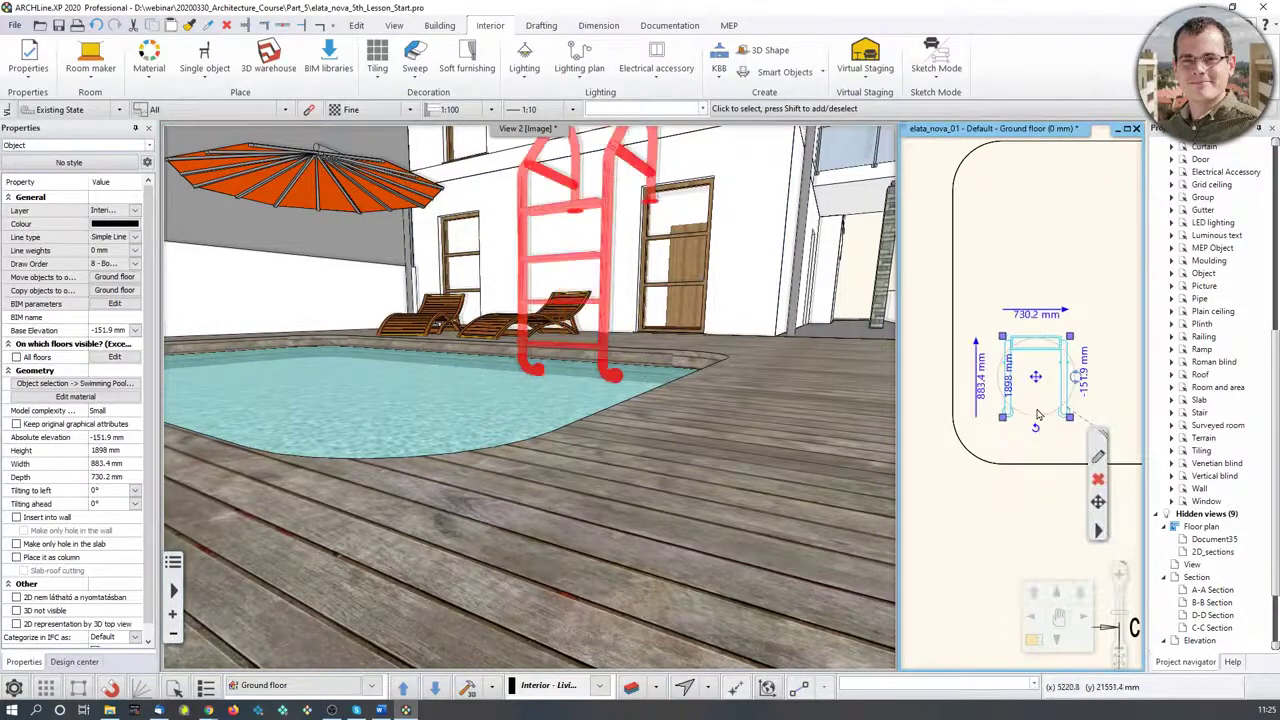
# Move the pool ladder onto the house-side long edge of the pool, centred on the edge line
pyautogui.moveTo(1025, 390); pyautogui.dragTo(940, 405, button='middle')
pyautogui.click(944, 406)
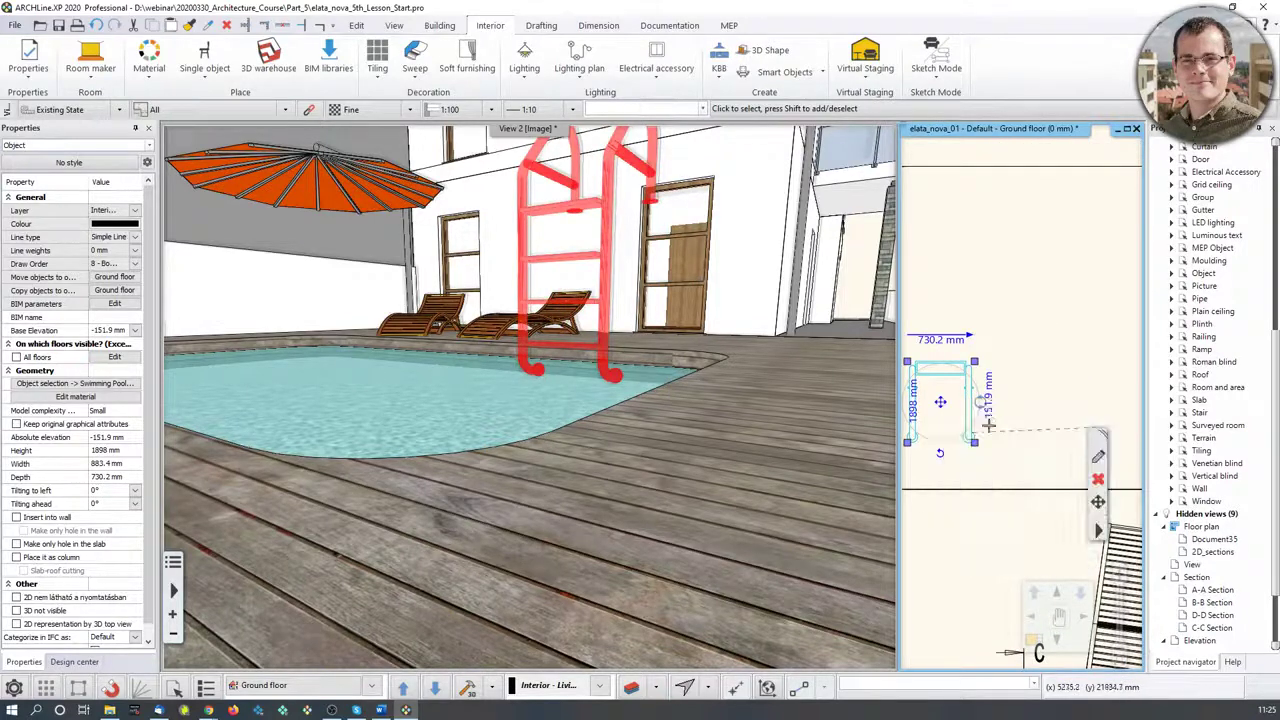
pyautogui.scroll(3, 990, 500)
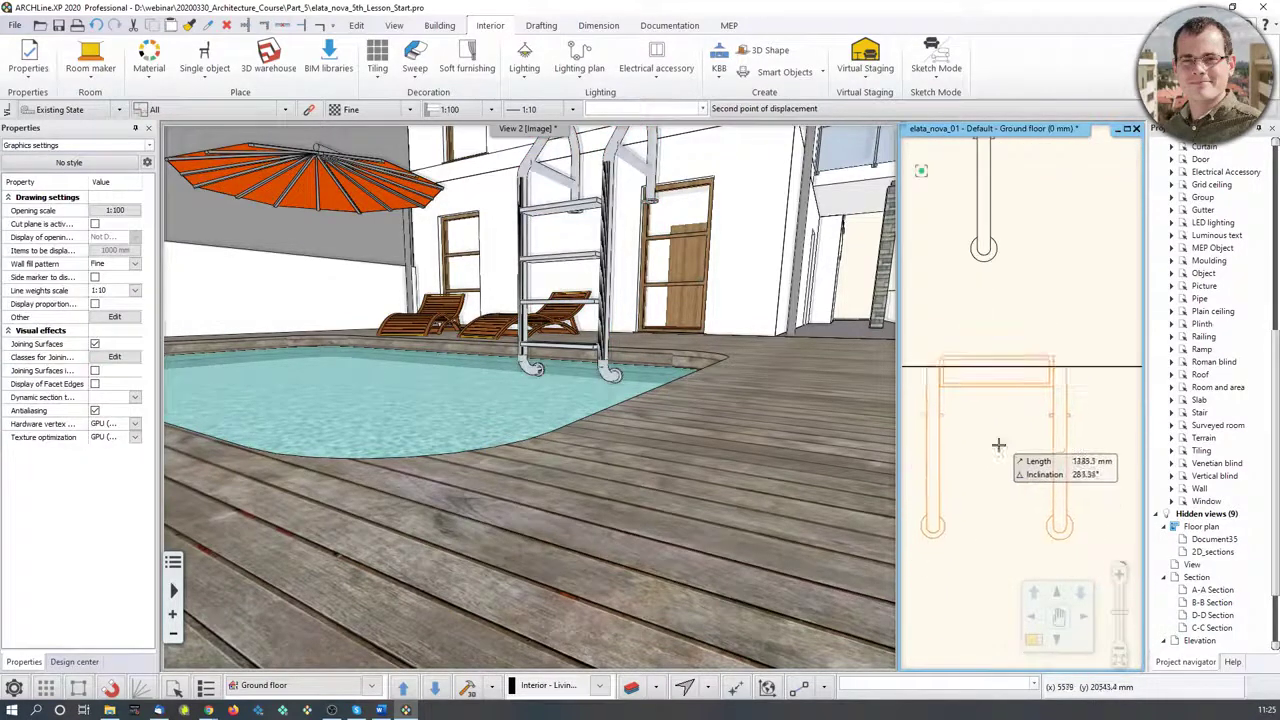
pyautogui.click(1015, 370)
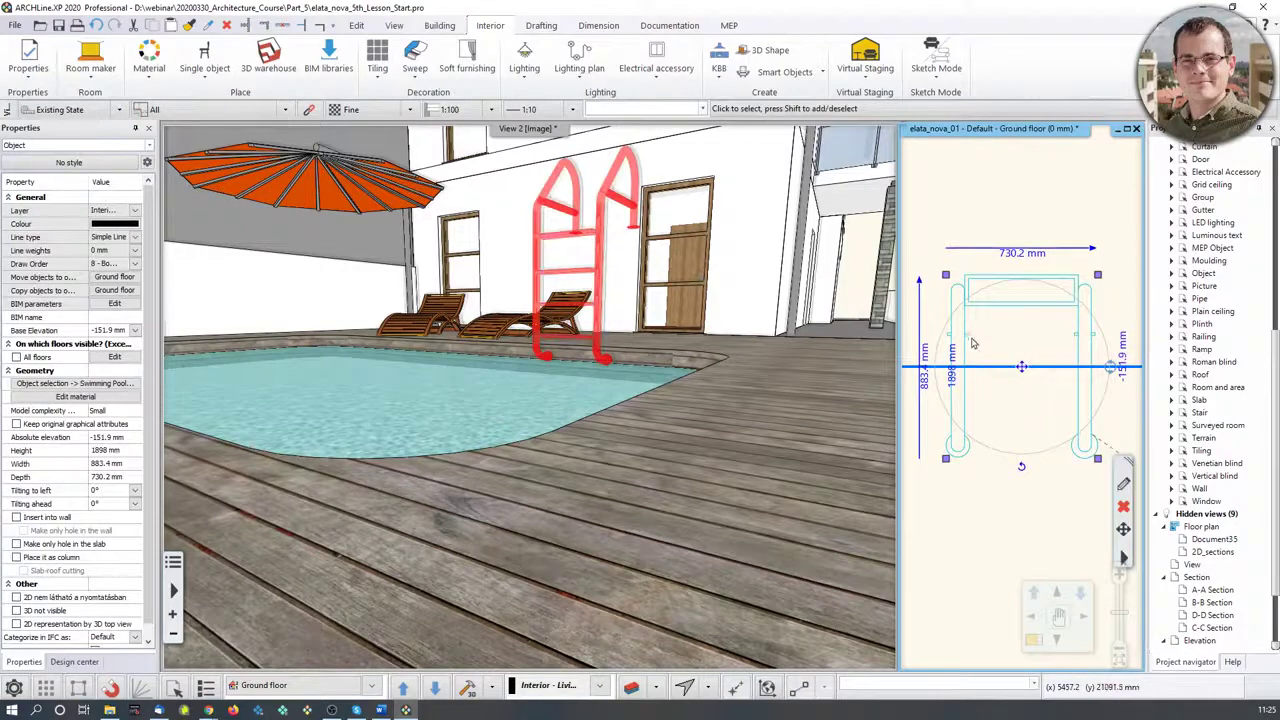
# Move the pool ladder on the ground floor plan by its side bracket's corner so the bracket lines up with the pool edge line
pyautogui.scroll(2, 1015, 385)
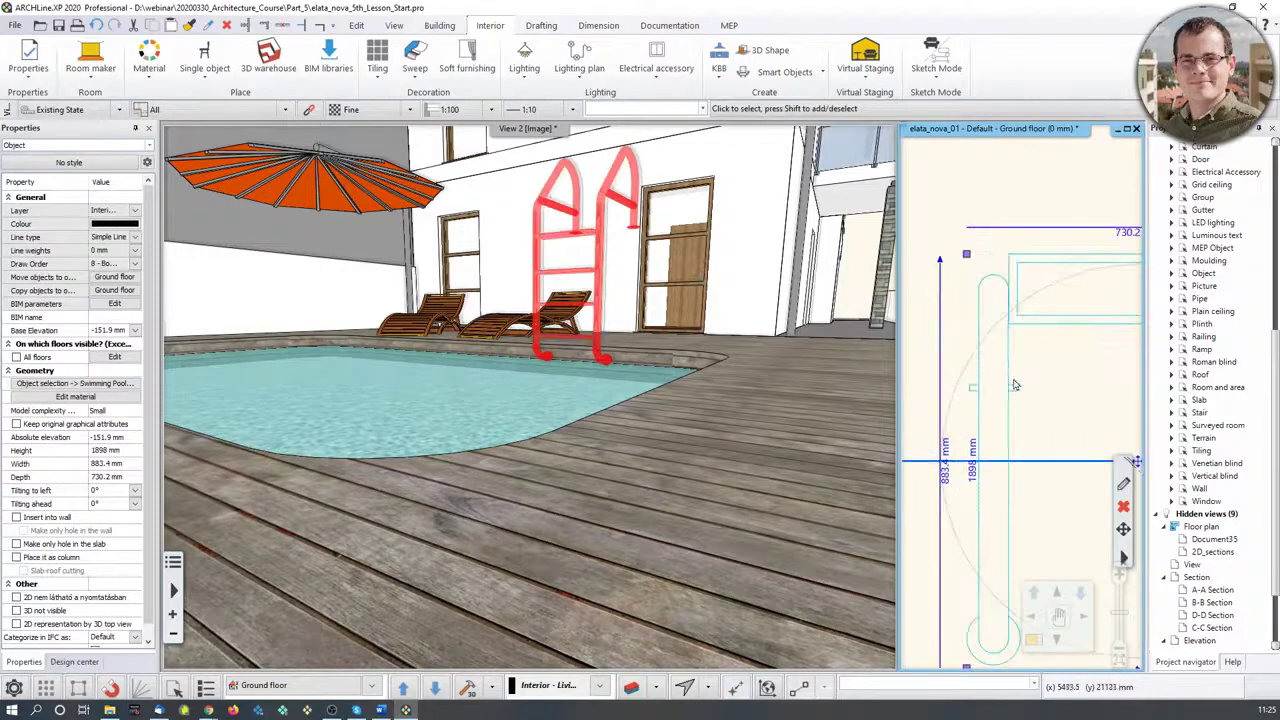
pyautogui.click(1124, 535)
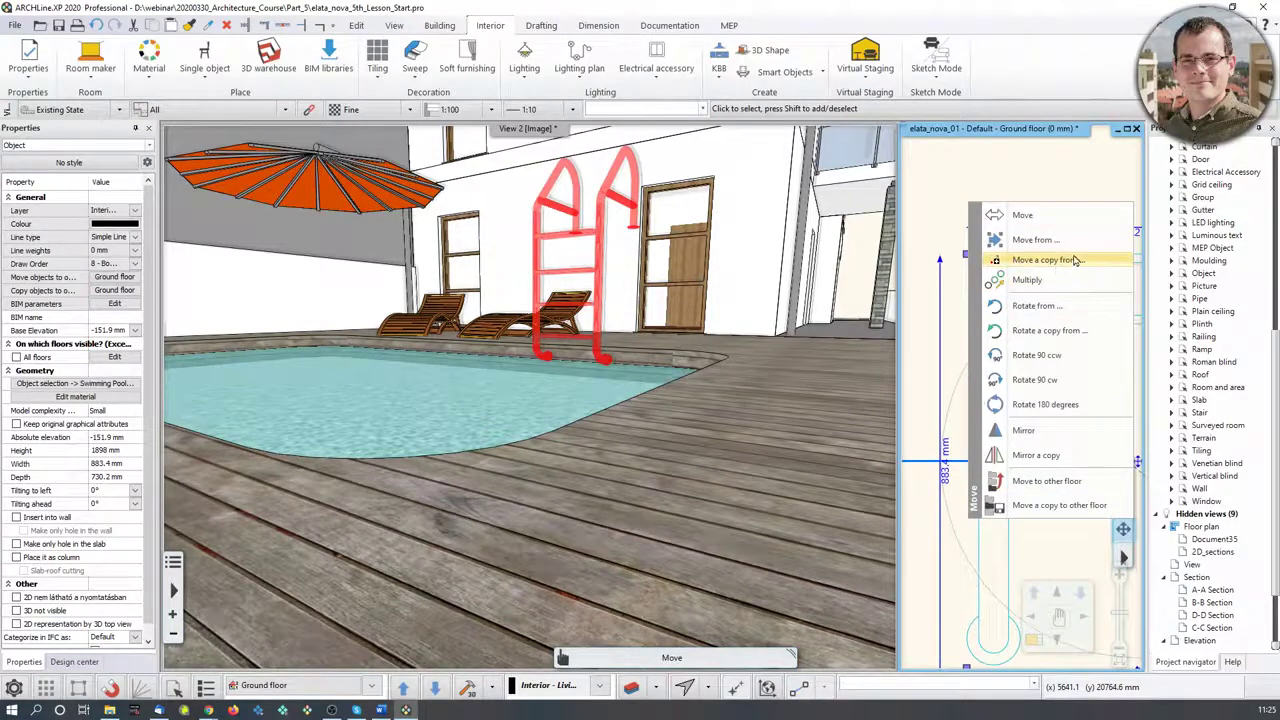
pyautogui.click(1038, 240)
pyautogui.click(1016, 386)
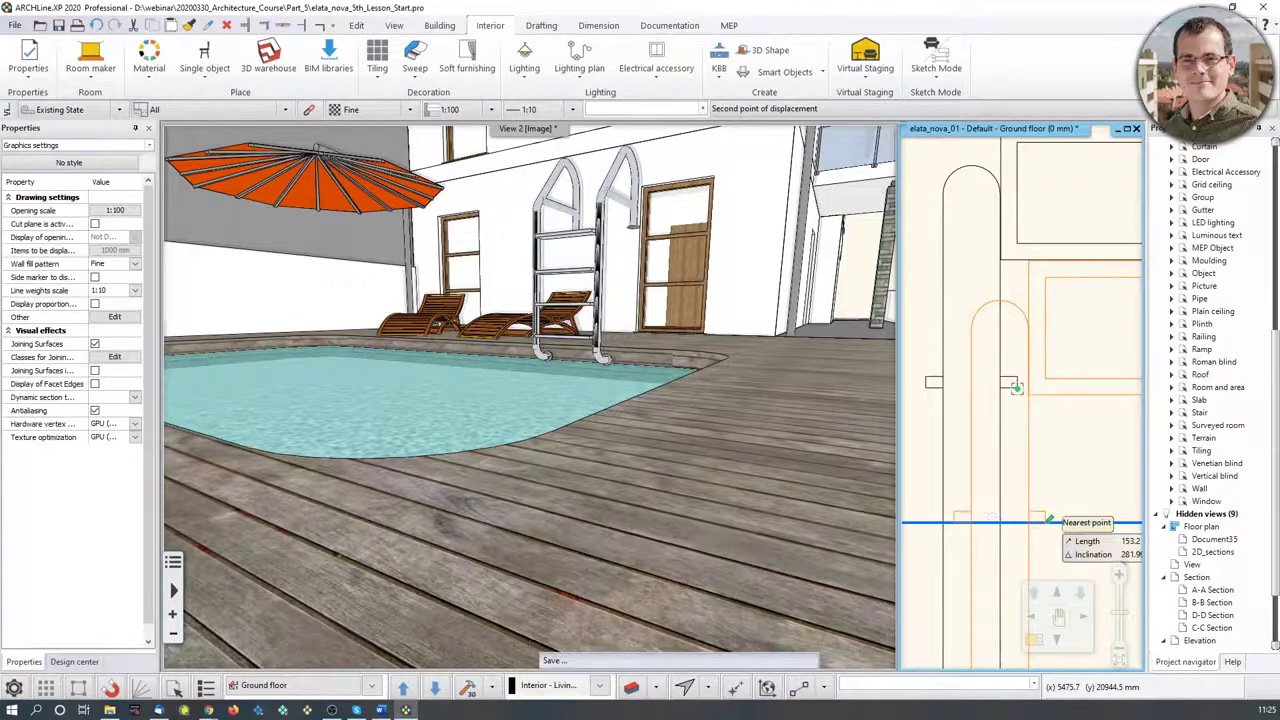
pyautogui.click(1025, 520)
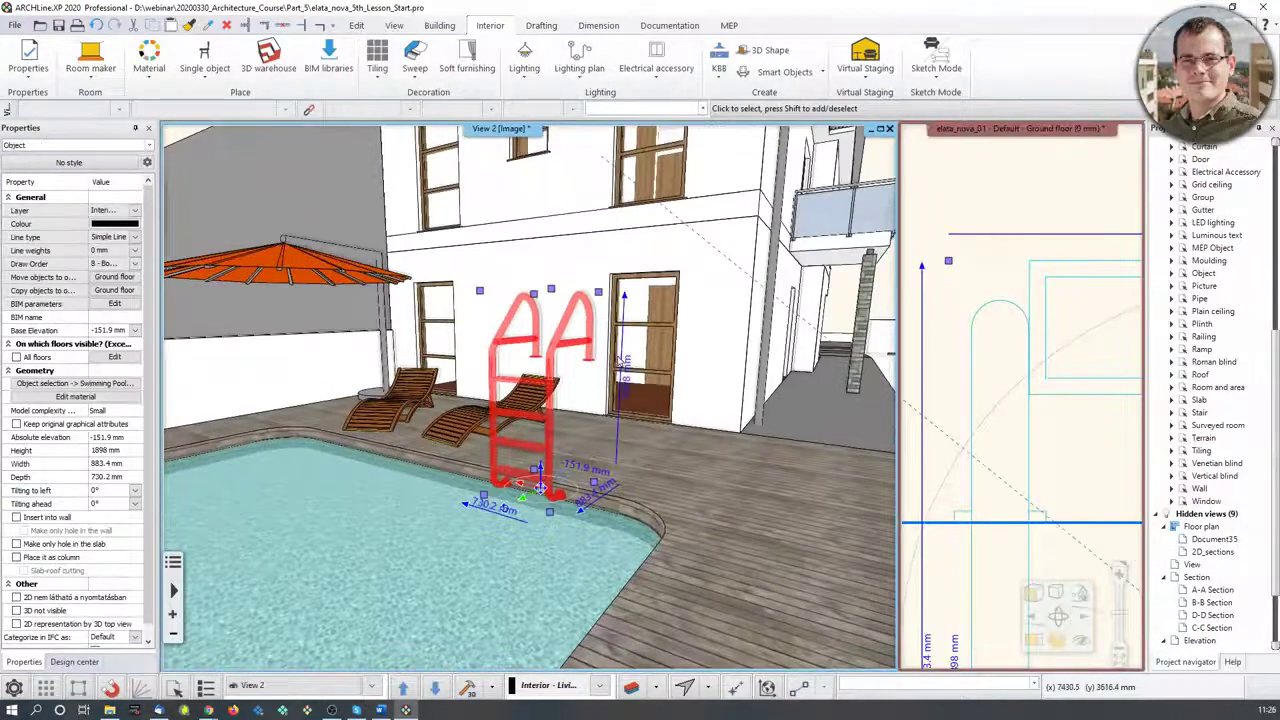
# Lower the pool ladder vertically in the 3D view so its handrails stand on the deck and its steps sink into the pool
pyautogui.click(543, 475)
pyautogui.click(597, 483)
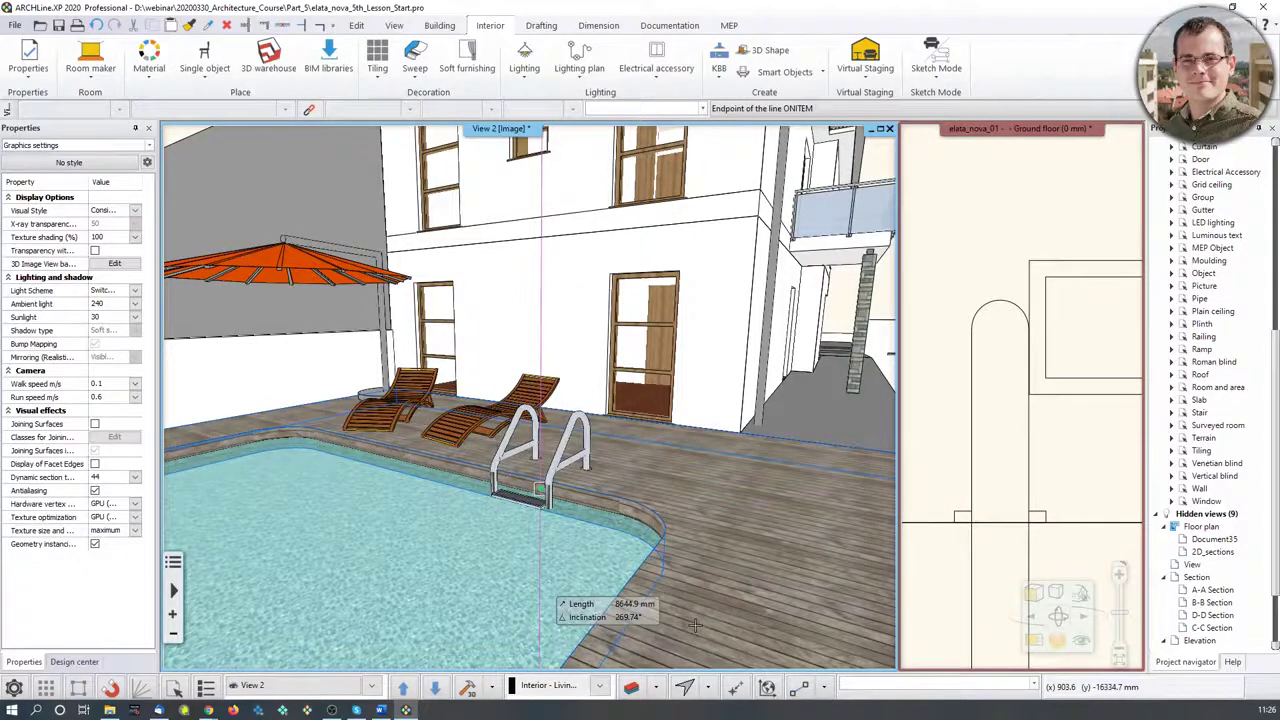
pyautogui.click(695, 628)
pyautogui.press('Escape')
# Examine the pool ladder up close in 3D, and the furnished terrace with the house from several angles
pyautogui.moveTo(650, 525); pyautogui.dragTo(638, 420, button='middle')
pyautogui.scroll(5, 560, 483)
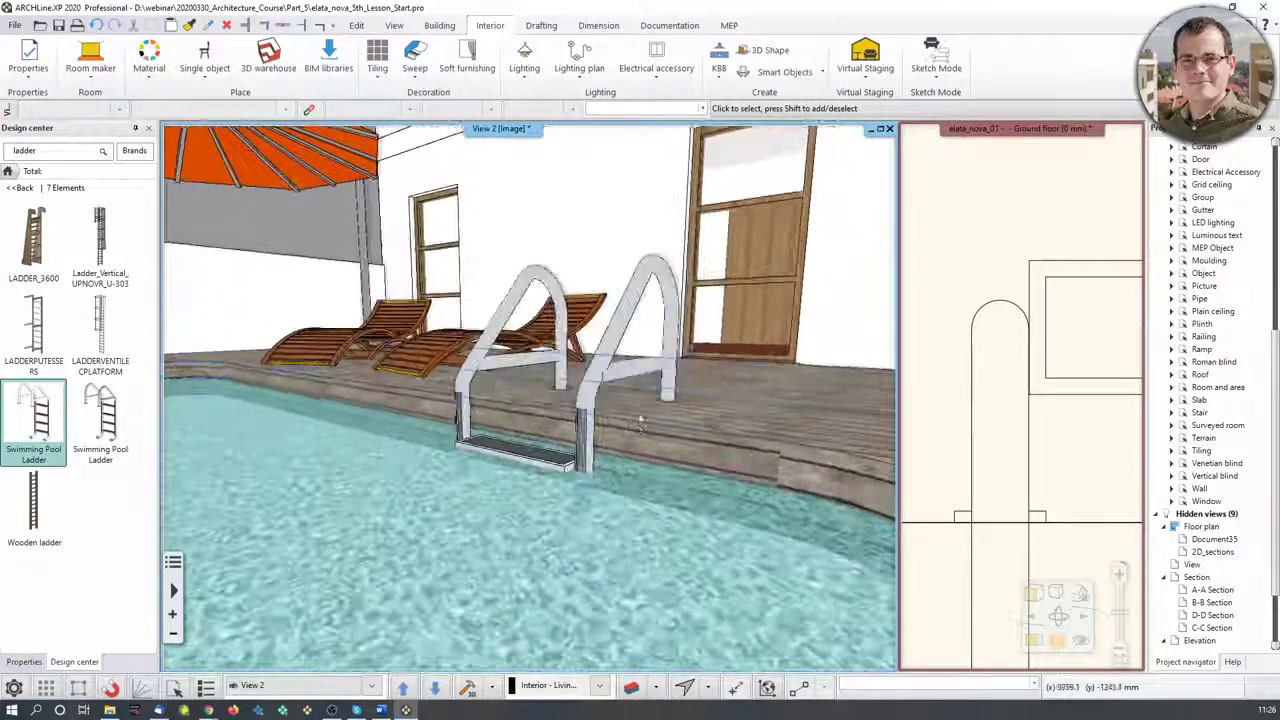
pyautogui.click(606, 390)
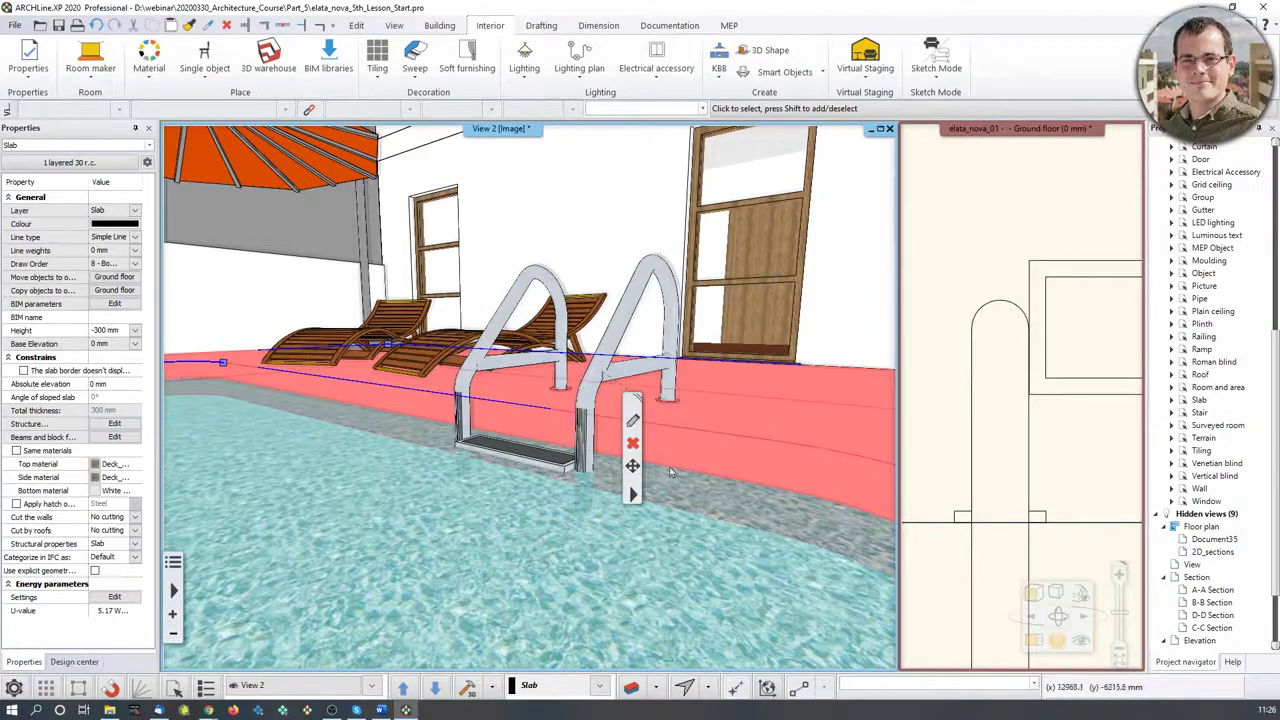
pyautogui.scroll(-5, 580, 480)
pyautogui.moveTo(580, 480); pyautogui.dragTo(598, 510, button='middle')
pyautogui.scroll(-1, 598, 508)
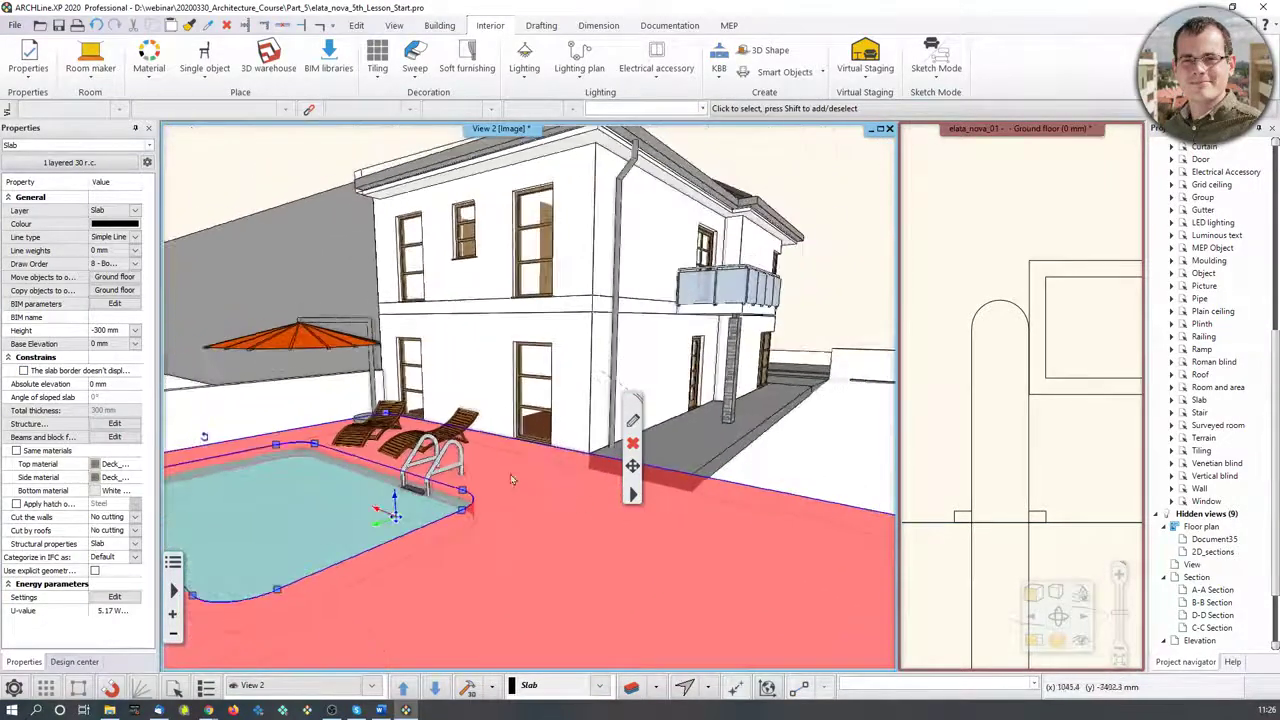
pyautogui.press('Escape')
pyautogui.moveTo(500, 466); pyautogui.dragTo(876, 480, button='middle')
pyautogui.moveTo(660, 486); pyautogui.dragTo(548, 494, button='middle')
pyautogui.moveTo(492, 543); pyautogui.dragTo(468, 540, button='middle')
pyautogui.moveTo(650, 575); pyautogui.dragTo(599, 570, button='middle')
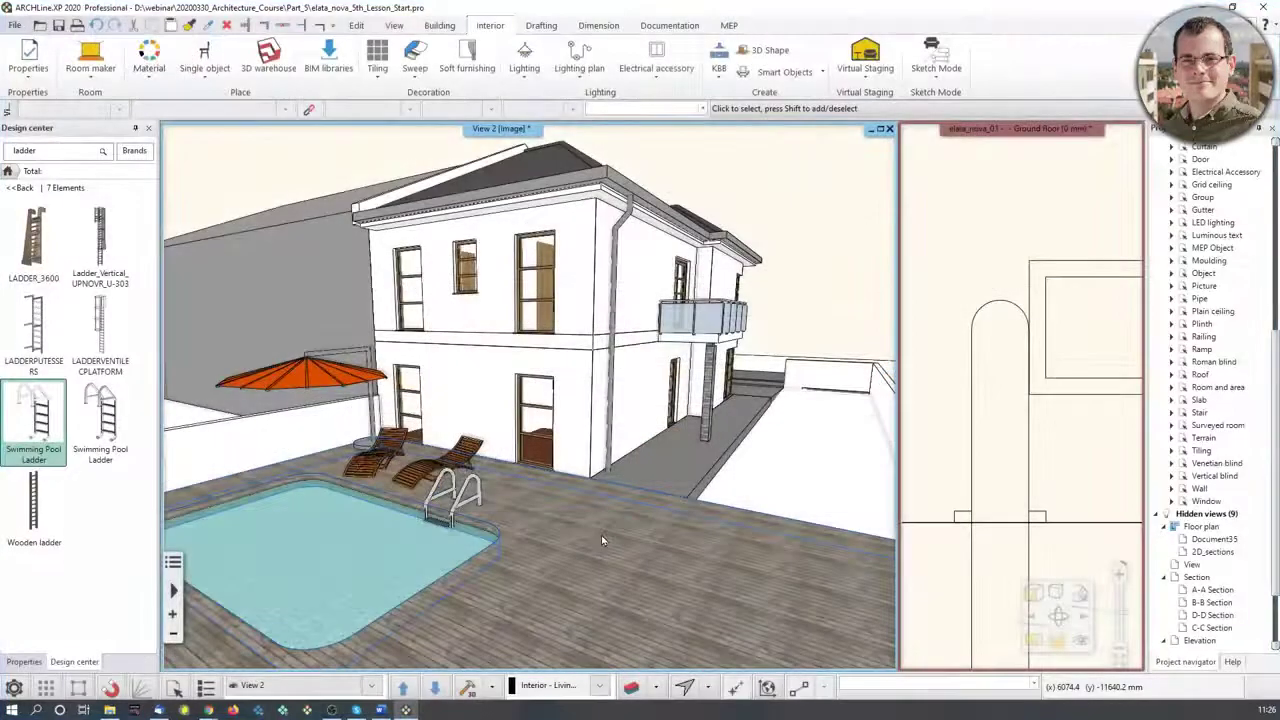
pyautogui.scroll(2, 735, 450)
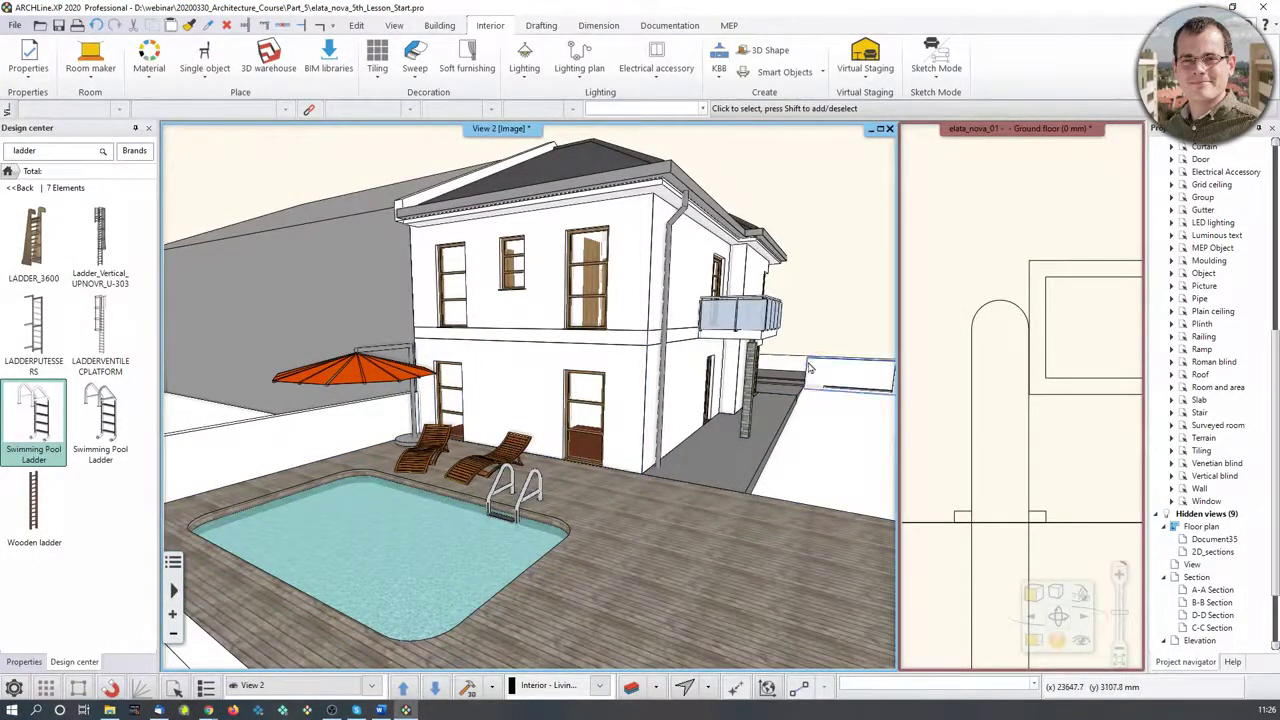
pyautogui.moveTo(735, 450); pyautogui.dragTo(745, 340)
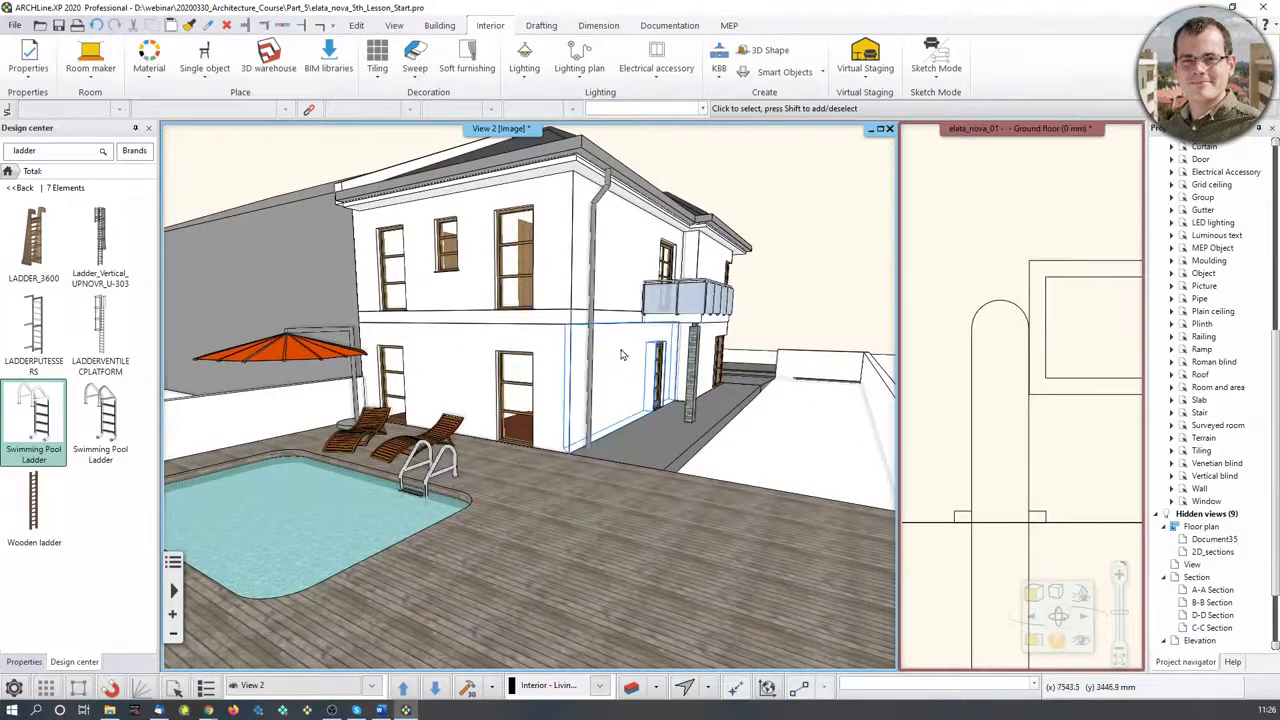
pyautogui.moveTo(645, 343); pyautogui.dragTo(556, 367)
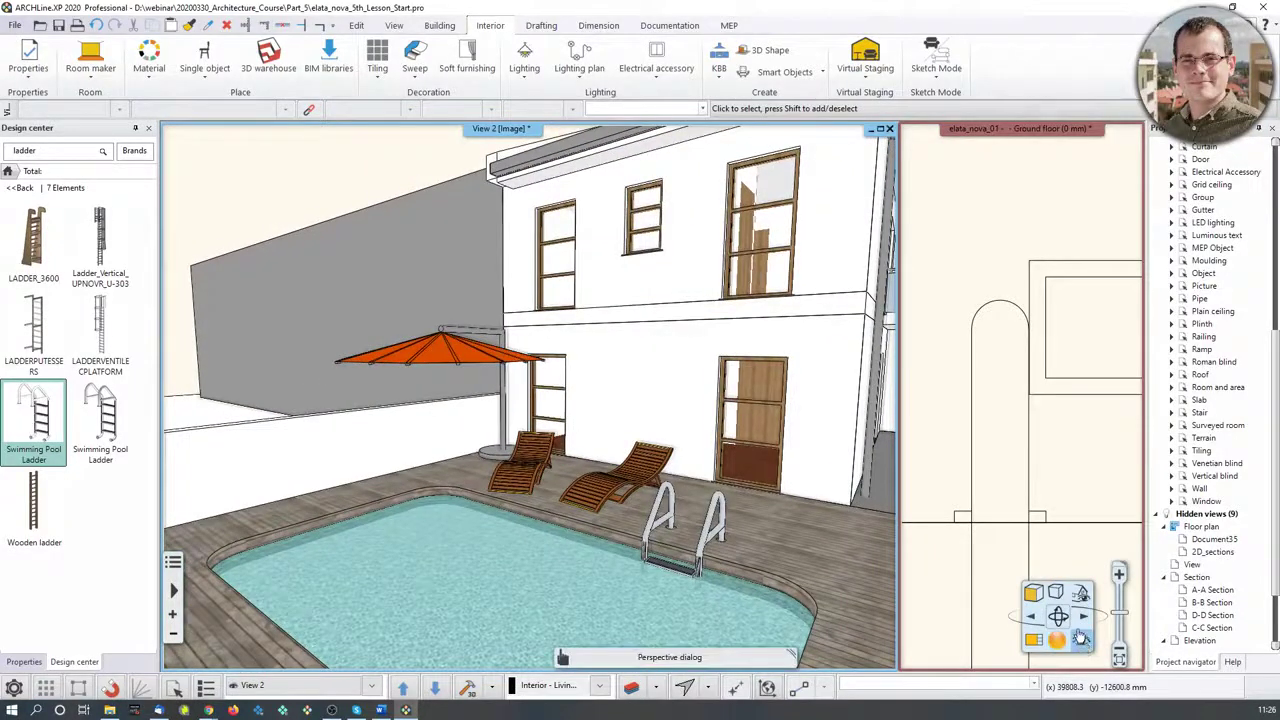
pyautogui.click(1080, 594)
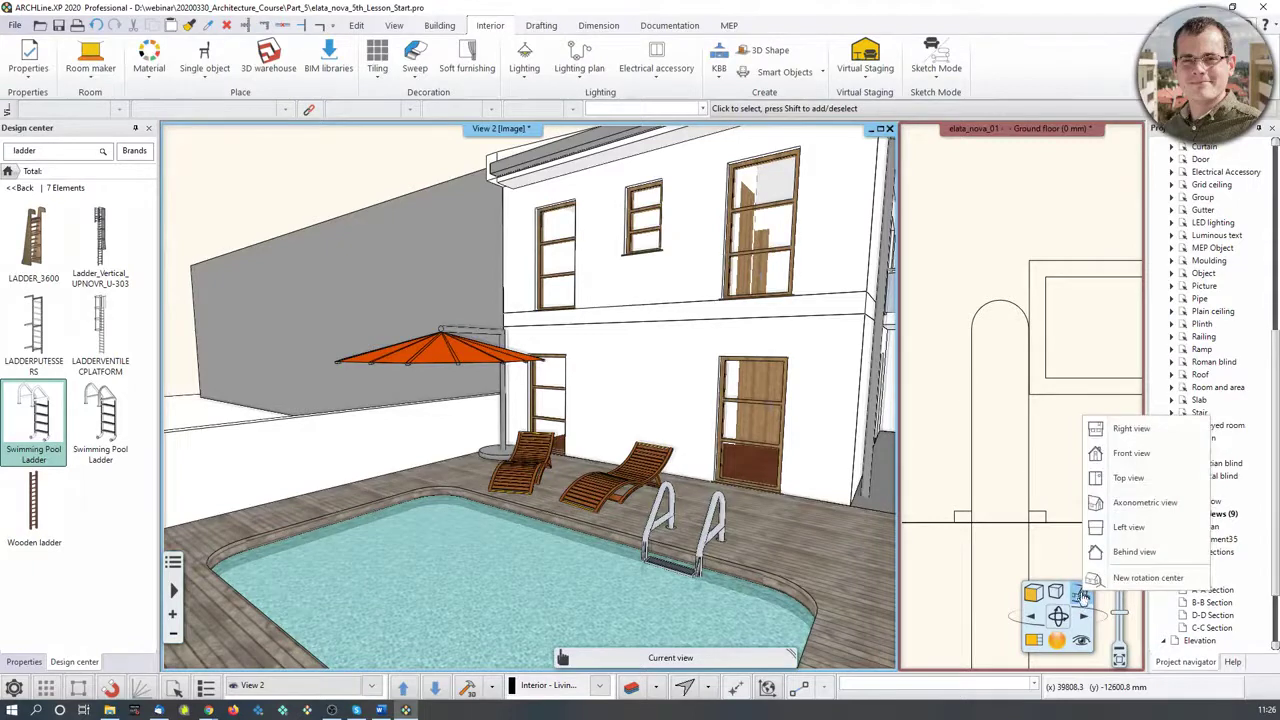
pyautogui.click(1082, 643)
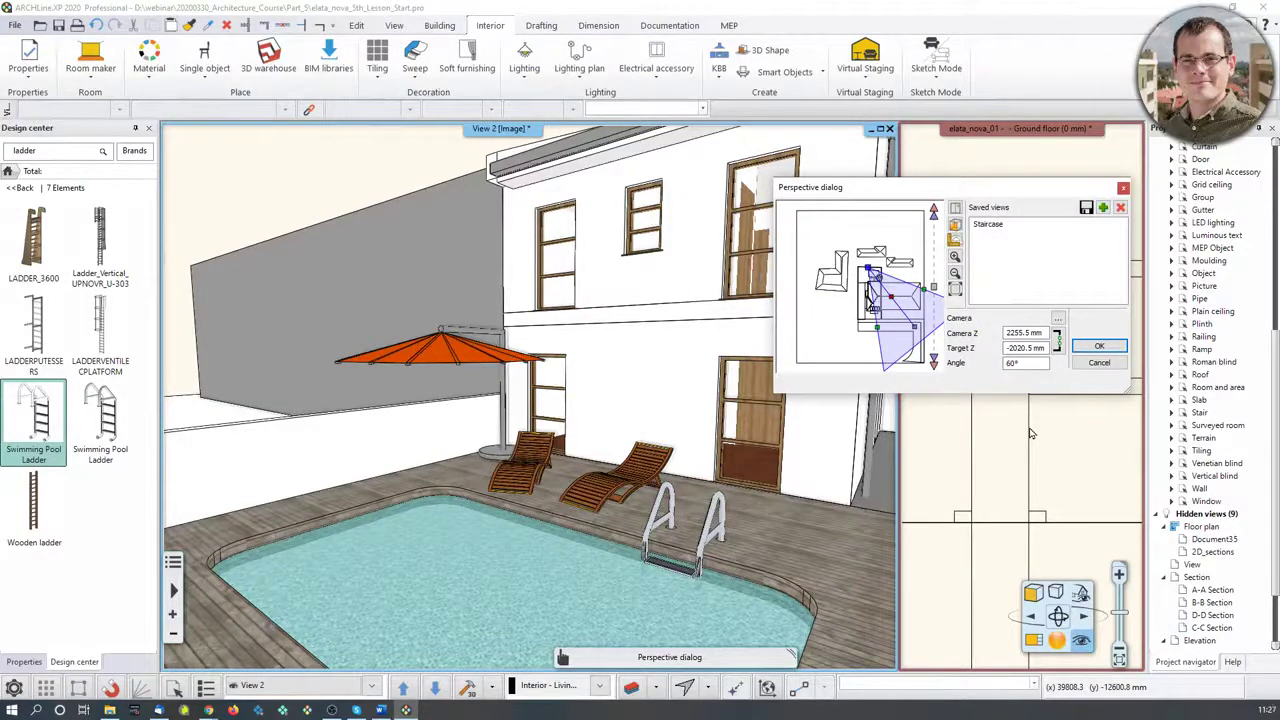
pyautogui.click(1122, 189)
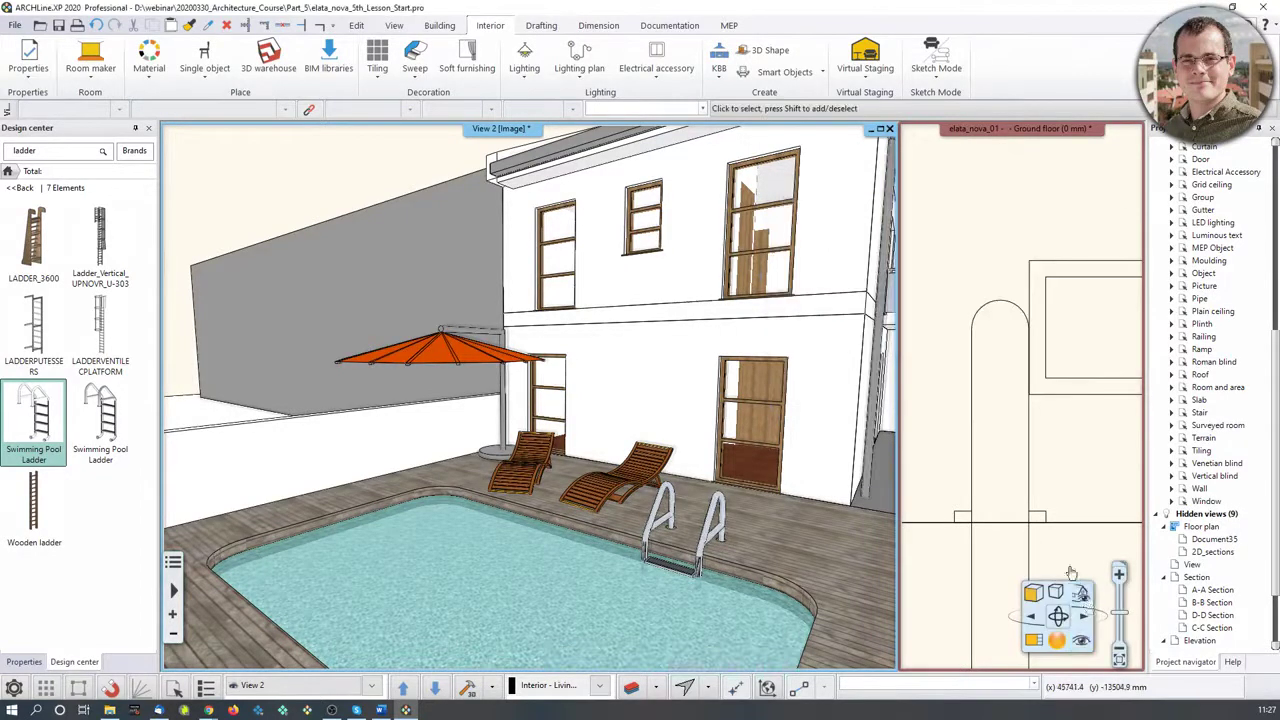
# Switch the 3D view to axonometric and inspect the street facade, roof and pool terrace from outside
pyautogui.click(1081, 594)
pyautogui.click(1120, 475)
pyautogui.moveTo(654, 386); pyautogui.dragTo(545, 400, button='middle')
pyautogui.scroll(3, 645, 405)
pyautogui.scroll(-5, 640, 410)
pyautogui.scroll(2, 540, 403)
pyautogui.scroll(6, 540, 403)
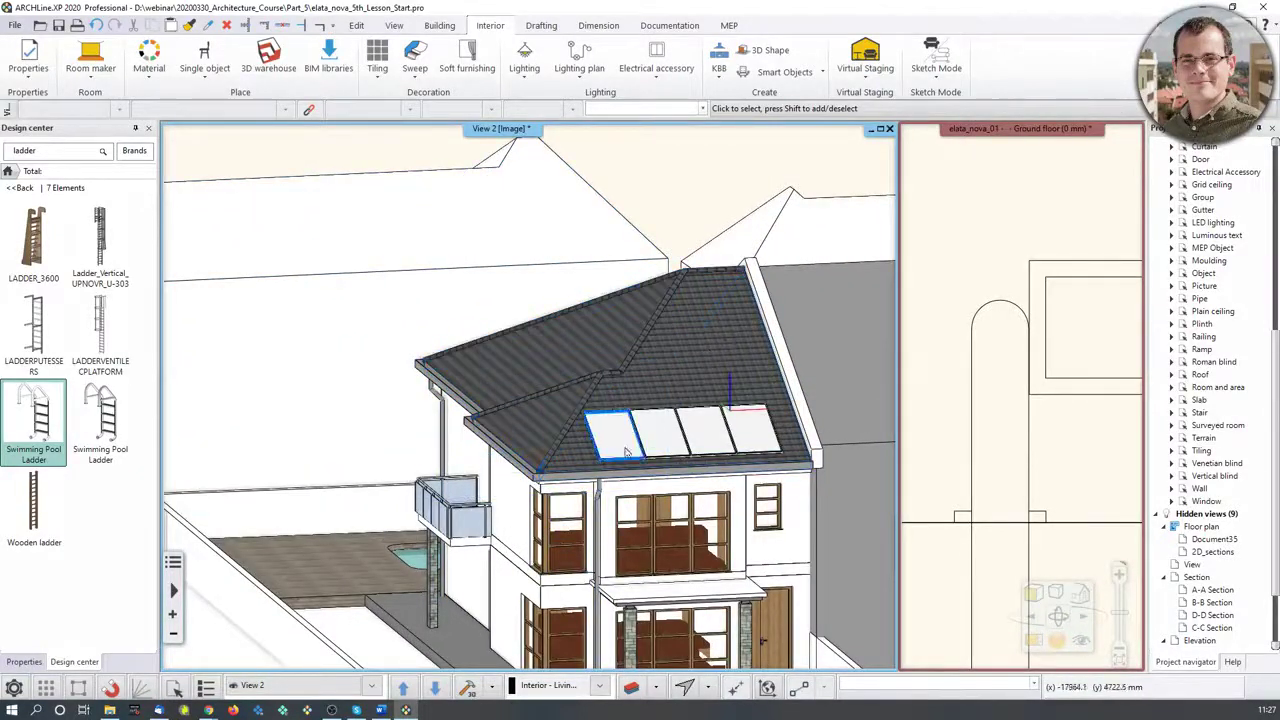
pyautogui.scroll(5, 563, 475)
pyautogui.scroll(8, 563, 475)
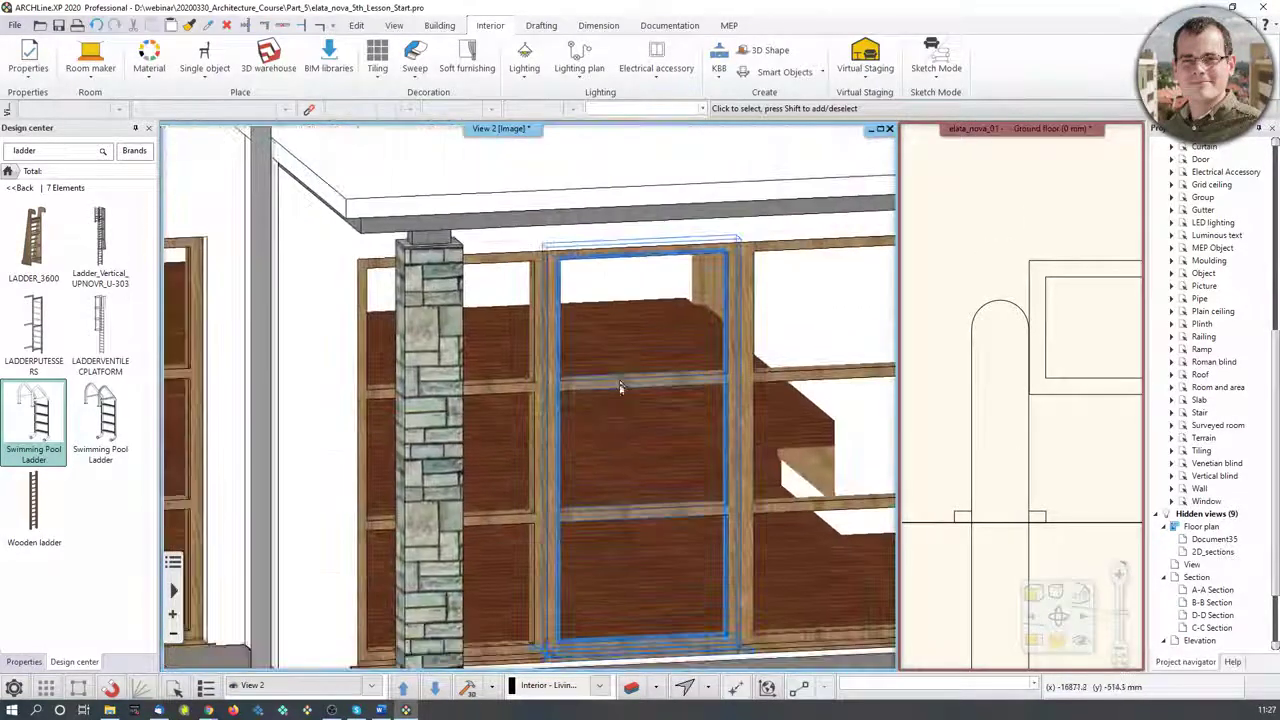
pyautogui.scroll(8, 618, 398)
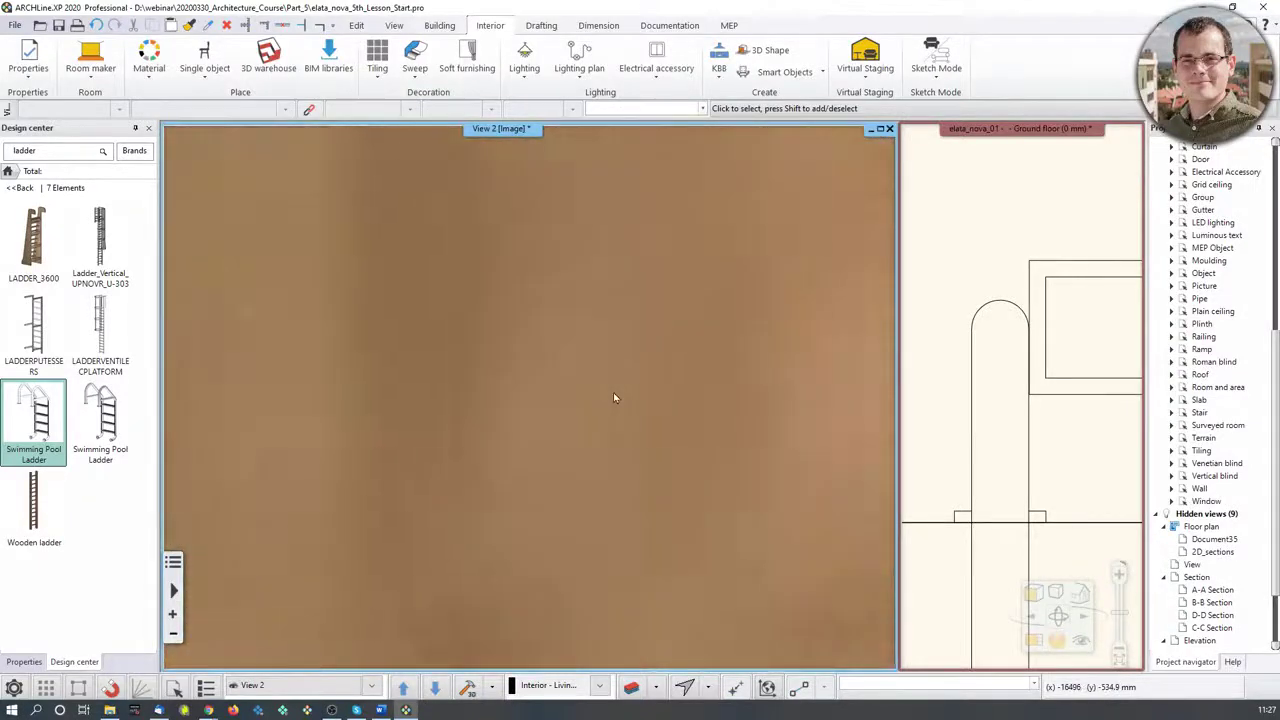
pyautogui.scroll(-10, 615, 398)
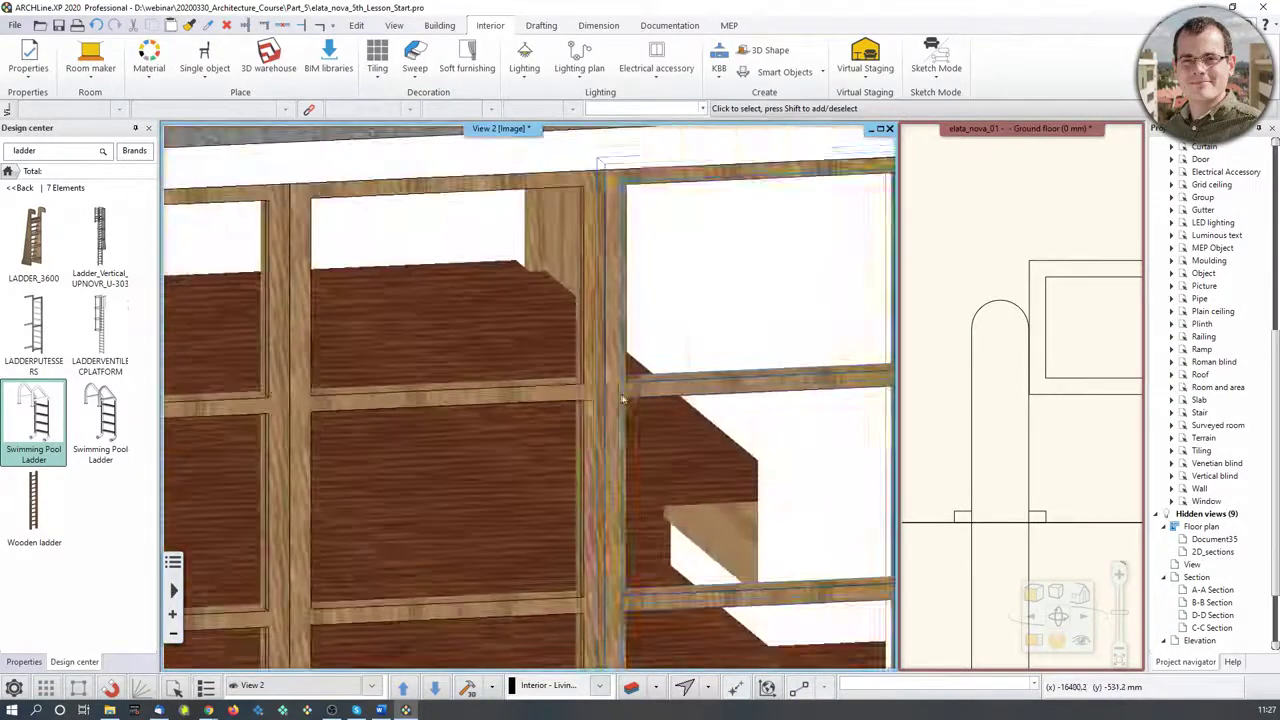
pyautogui.scroll(-15, 622, 394)
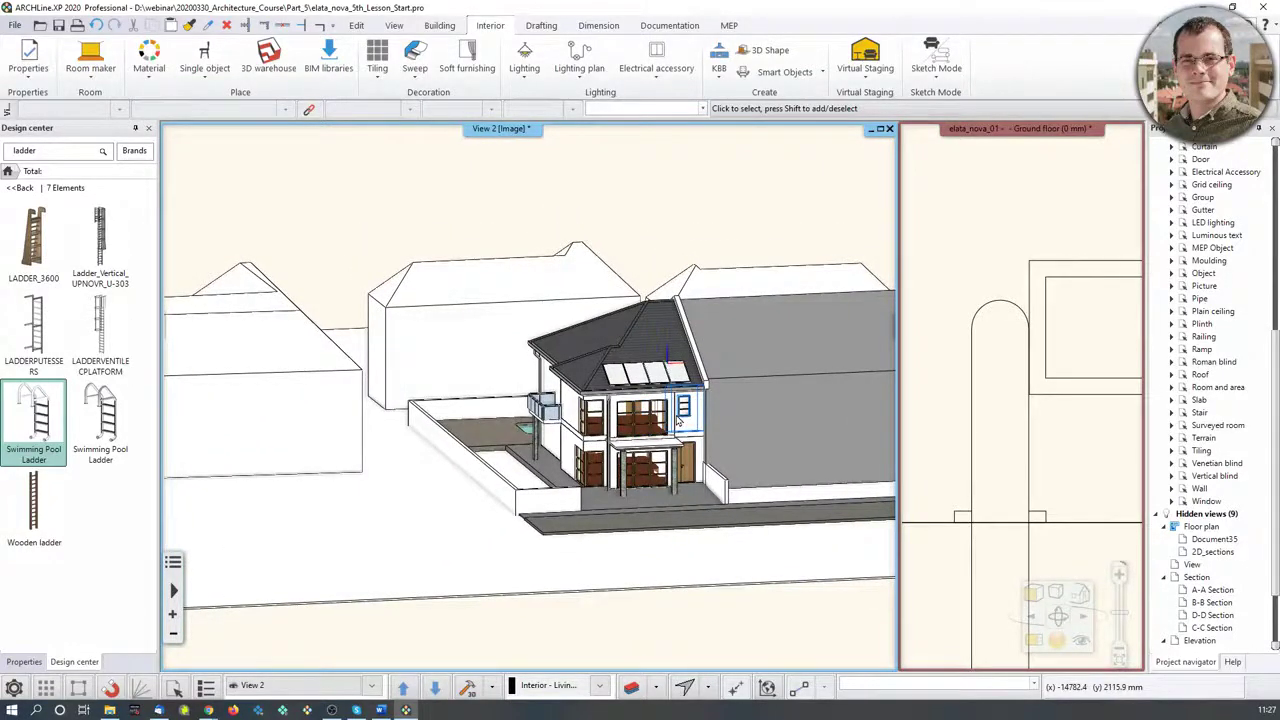
pyautogui.moveTo(514, 414); pyautogui.dragTo(708, 512, button='middle')
pyautogui.scroll(5, 700, 505)
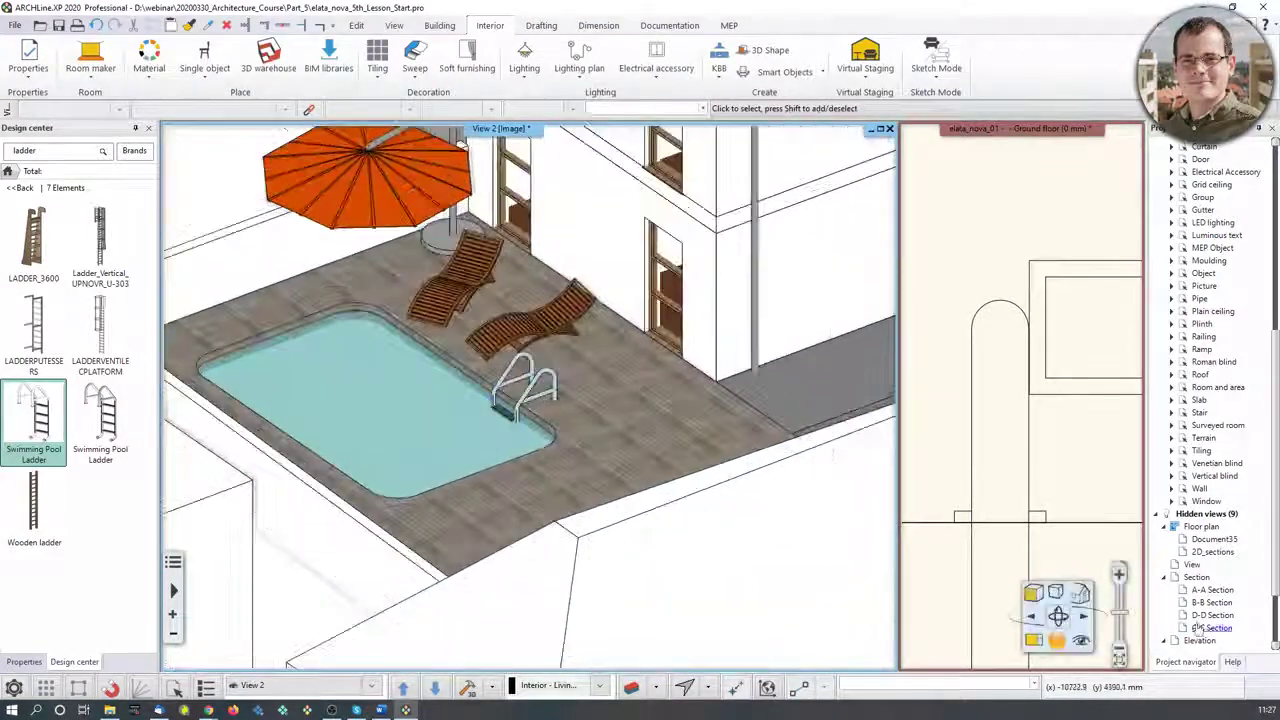
# Return to the perspective view and move the camera farther back from the pool on the plan preview, adjusting its target and angle
pyautogui.click(1081, 641)
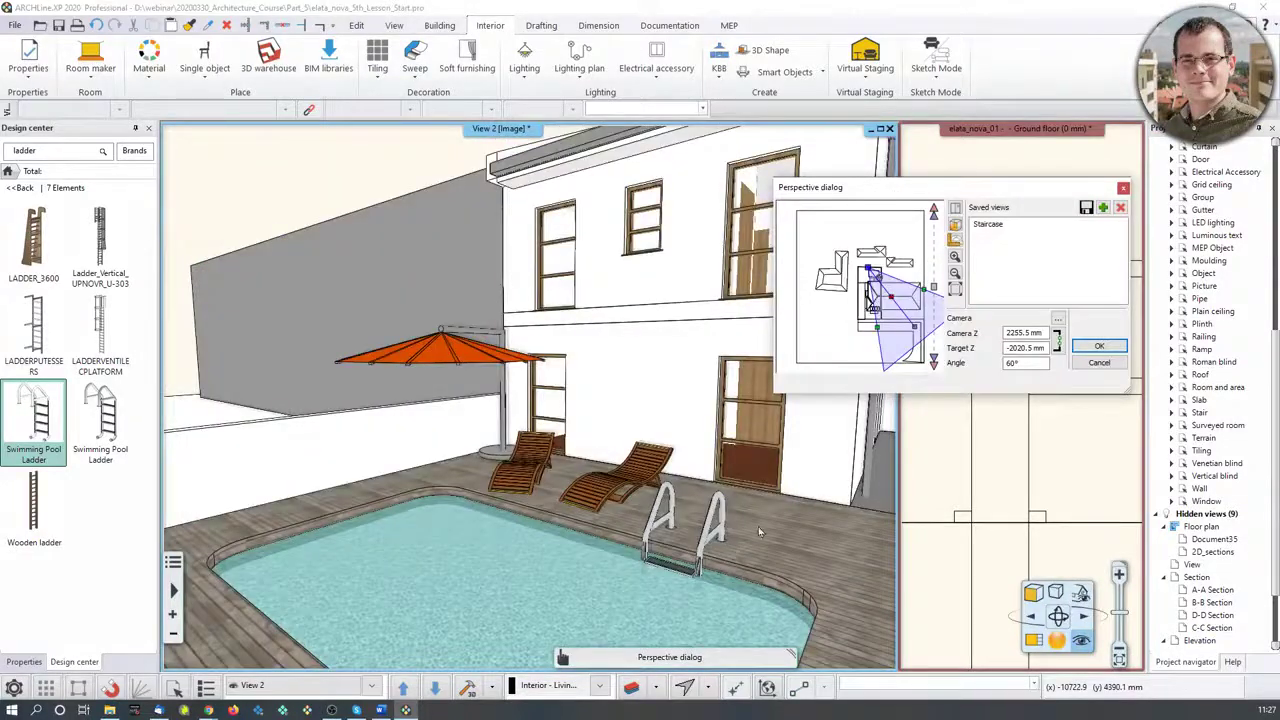
pyautogui.scroll(3, 868, 300)
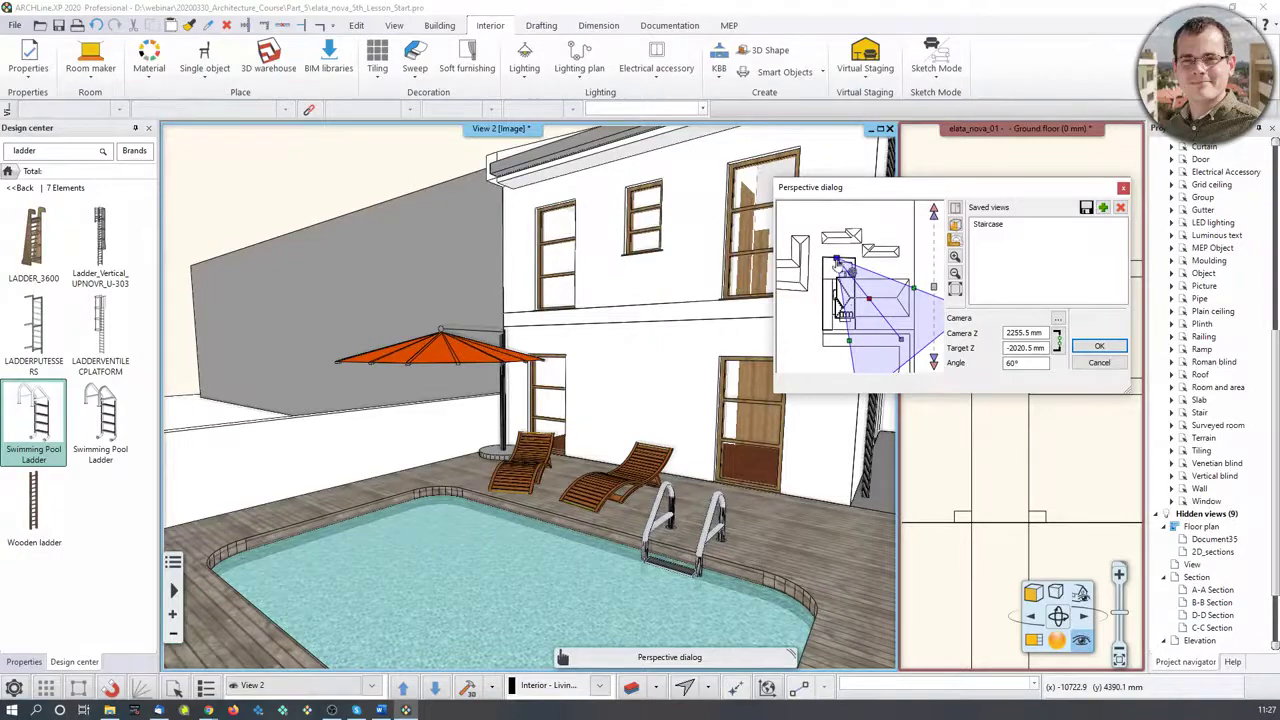
pyautogui.moveTo(838, 262)
pyautogui.mouseDown()
pyautogui.moveTo(822, 242)
pyautogui.moveTo(832, 258)
pyautogui.mouseUp()
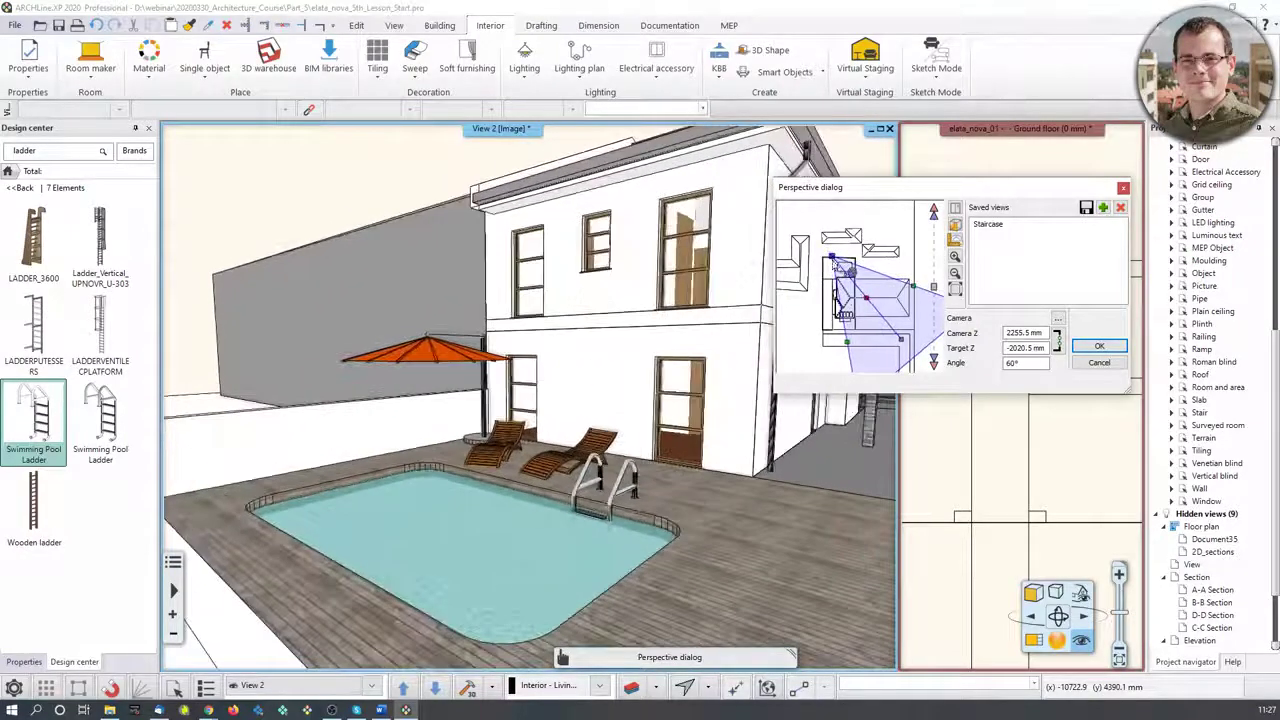
pyautogui.moveTo(903, 343); pyautogui.dragTo(842, 336)
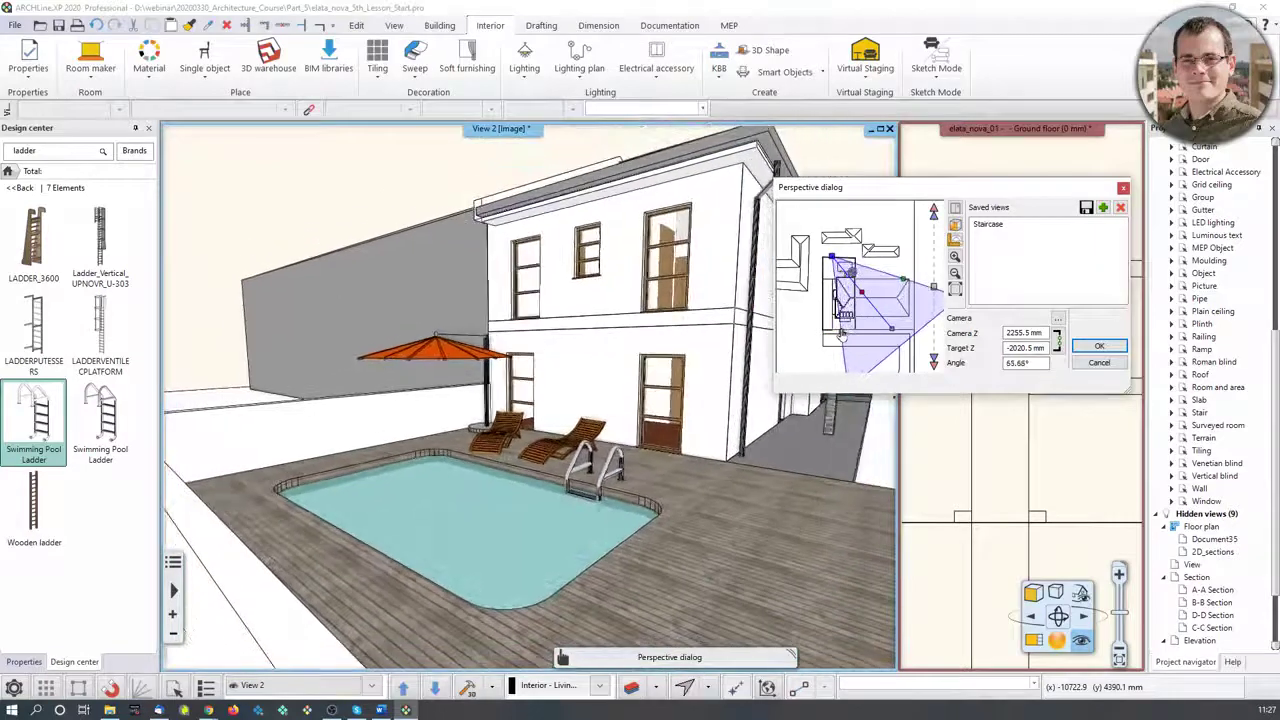
# Set the perspective camera's viewing angle to 60° and its Camera Z height to 1700 mm
pyautogui.doubleClick(1017, 363)
pyautogui.moveTo(1022, 364); pyautogui.dragTo(990, 375)
pyautogui.write('60')
pyautogui.press('Return')
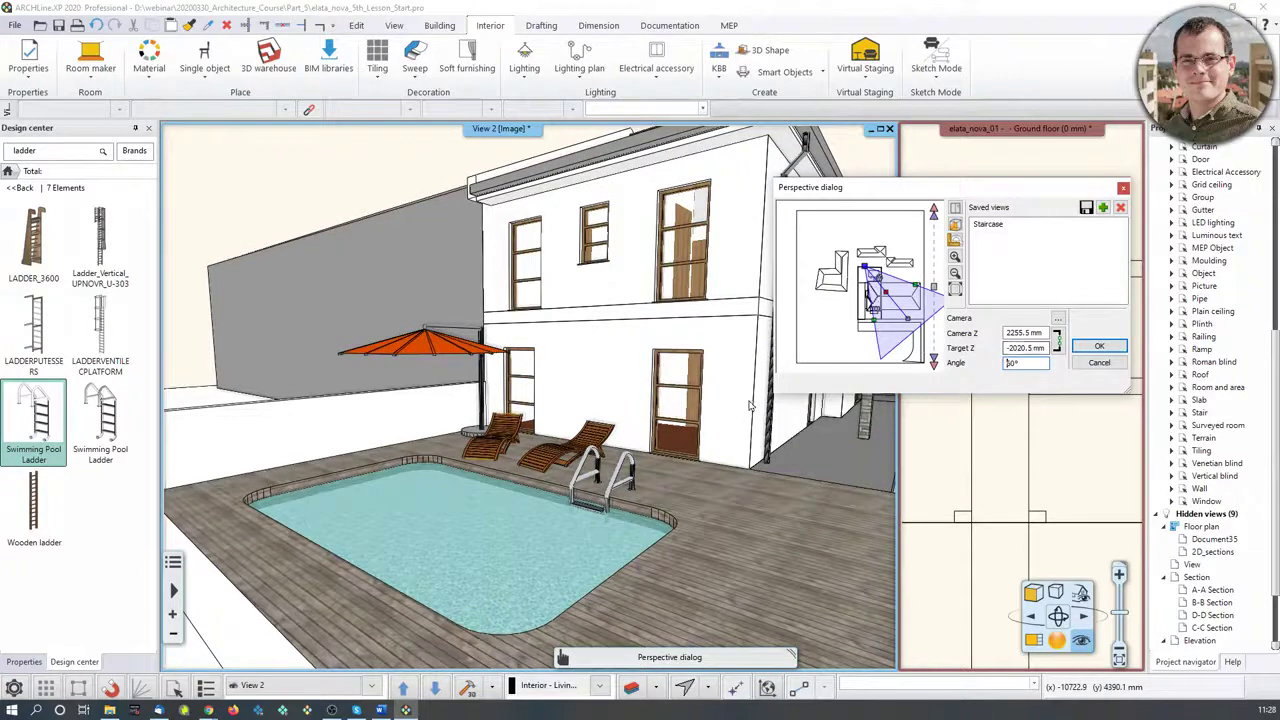
pyautogui.doubleClick(1019, 335)
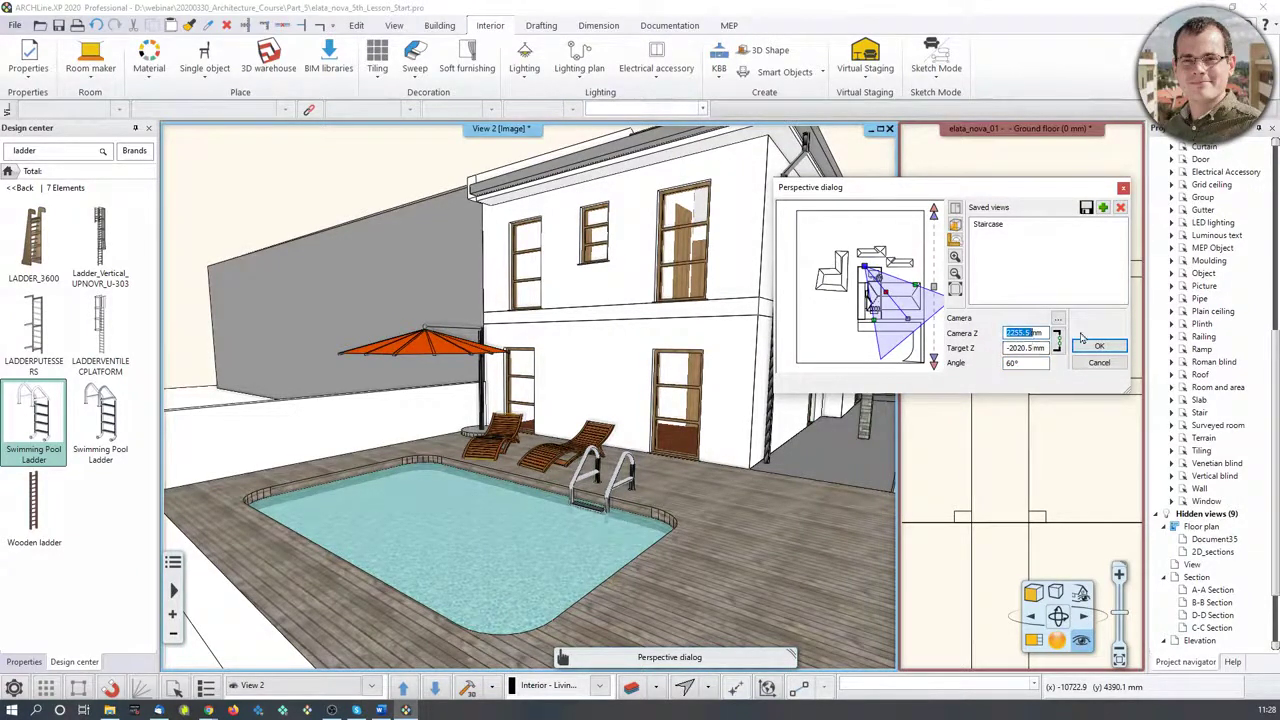
pyautogui.write('1700')
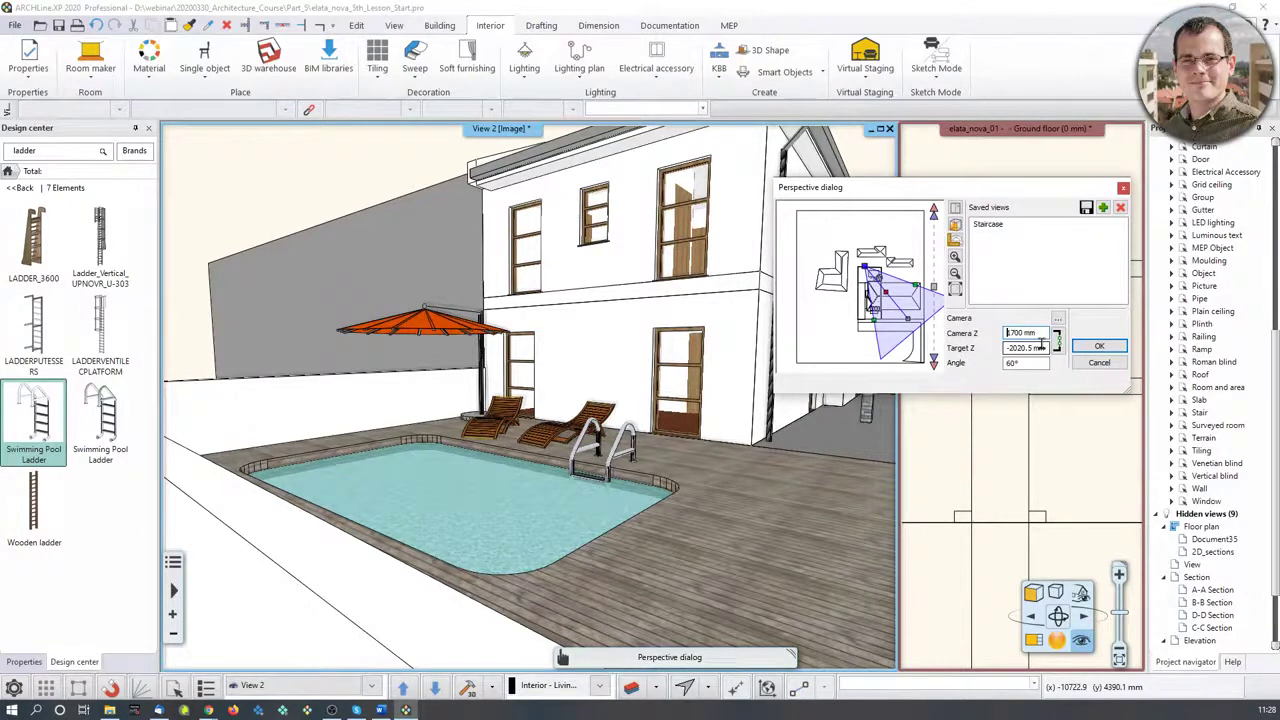
# Shift the camera and target together slightly on the plan preview to frame the pool inside the boundary wall, and accept the perspective
pyautogui.click(1041, 347)
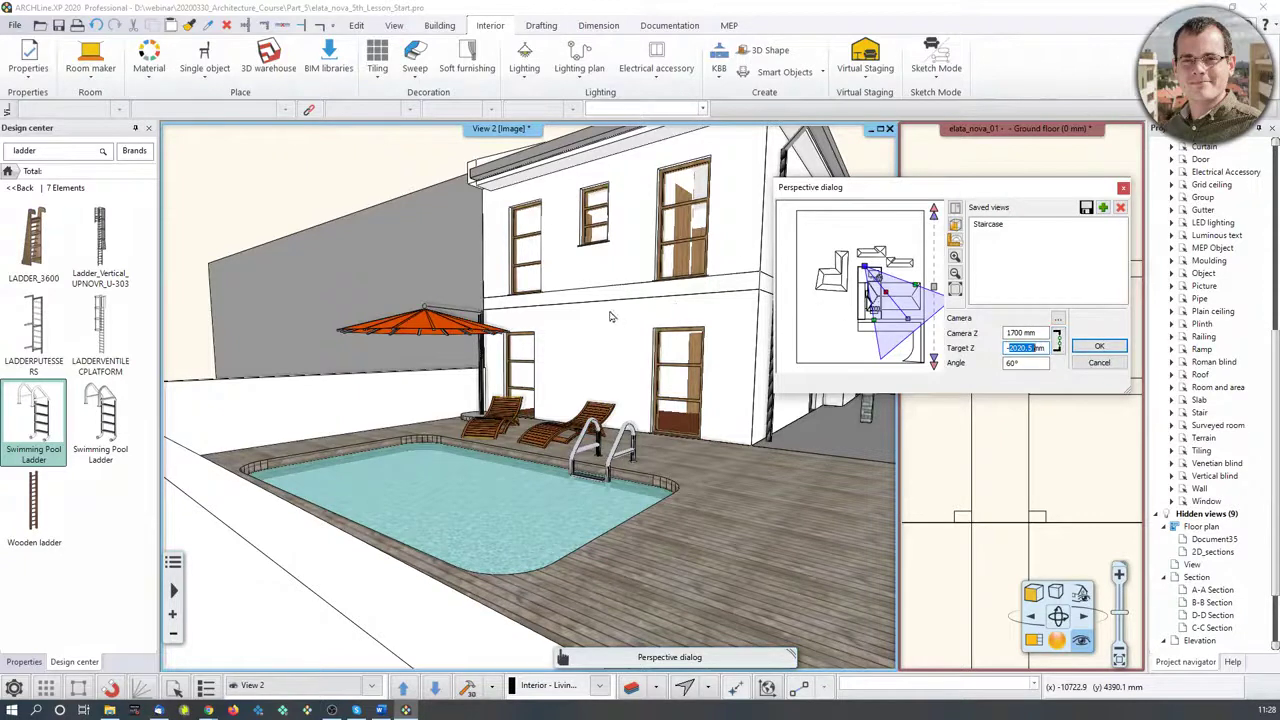
pyautogui.click(878, 296)
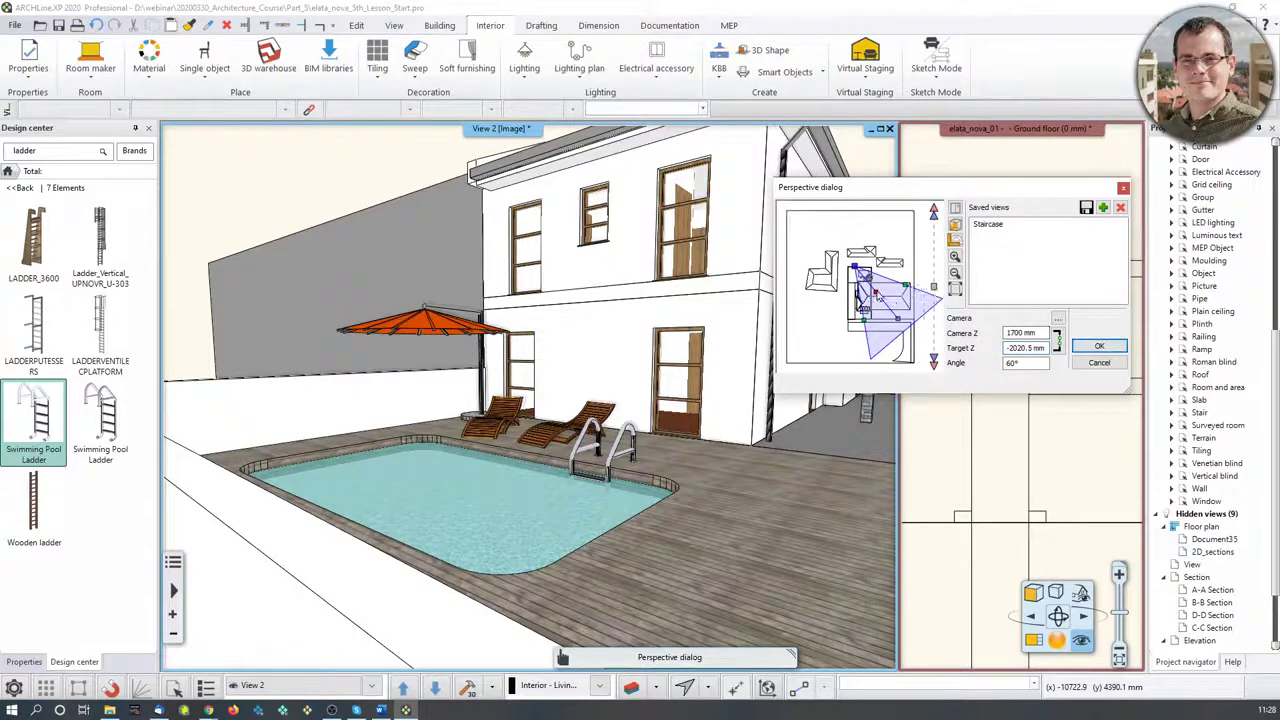
pyautogui.scroll(2, 870, 296)
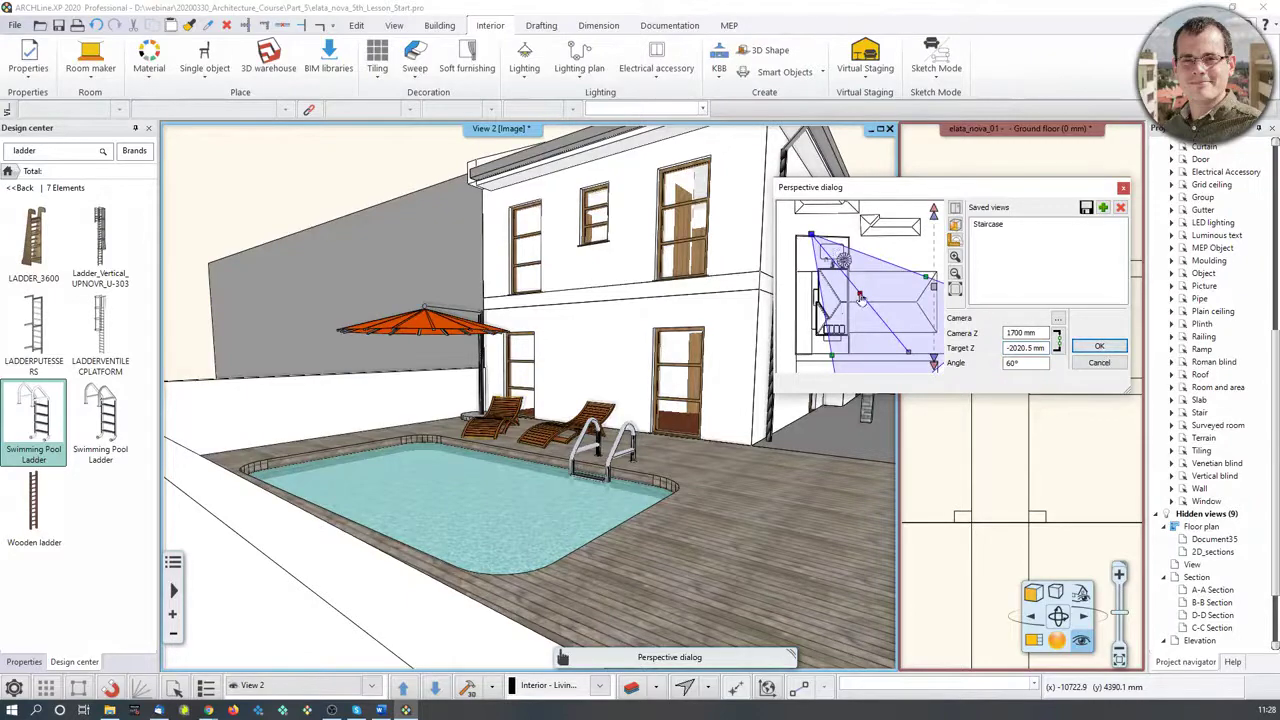
pyautogui.moveTo(860, 297); pyautogui.dragTo(862, 300)
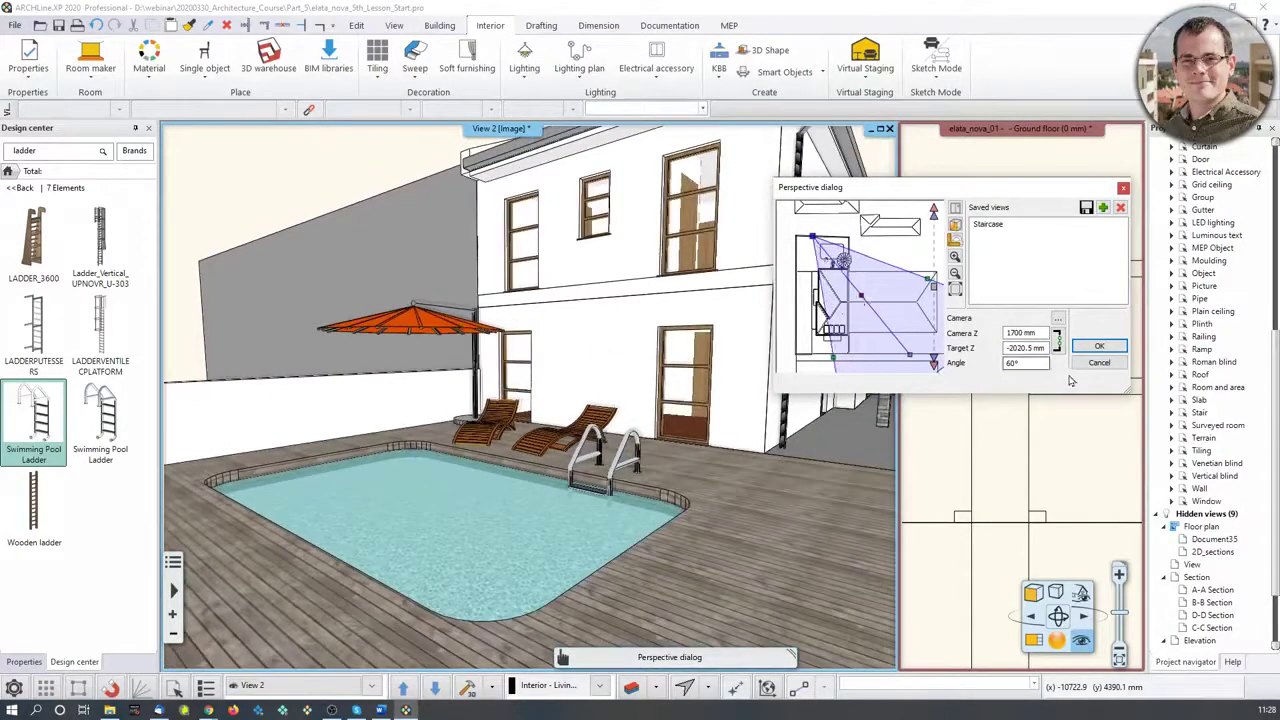
pyautogui.click(1099, 346)
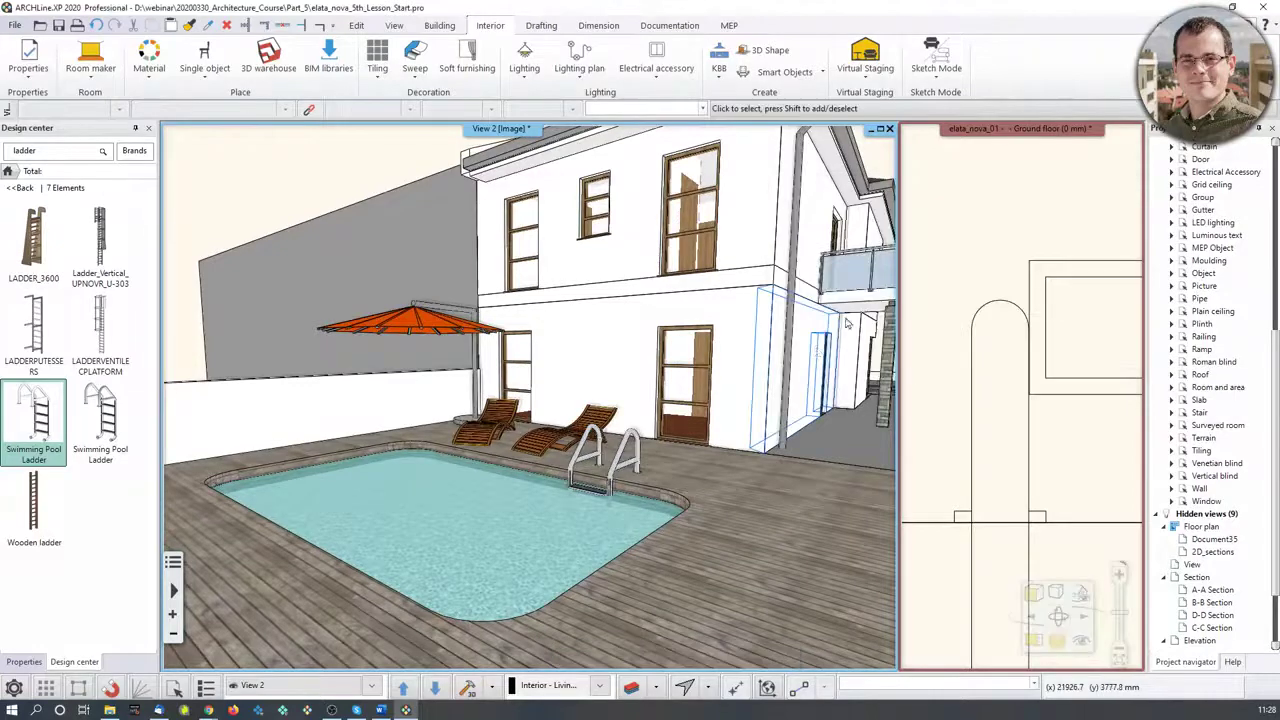
# Maximize the 3D view and save the current pool perspective as a new view named 01_Back yard
pyautogui.click(880, 129)
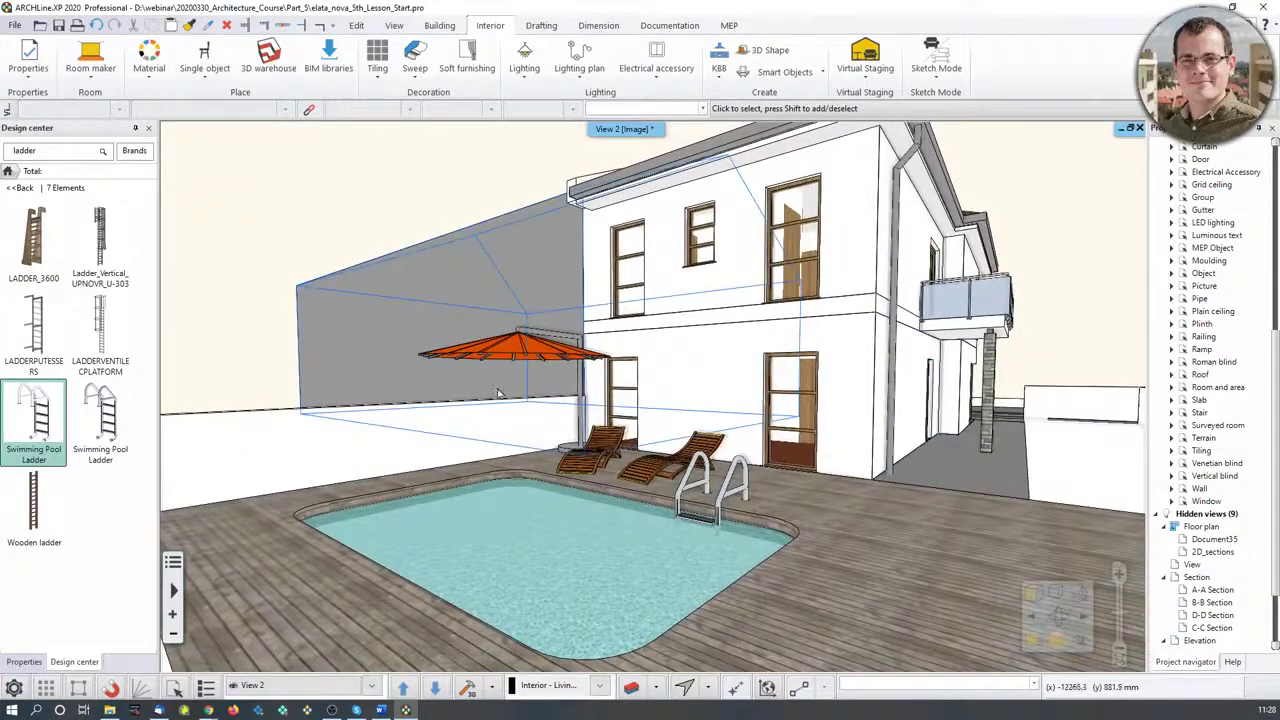
pyautogui.click(1081, 645)
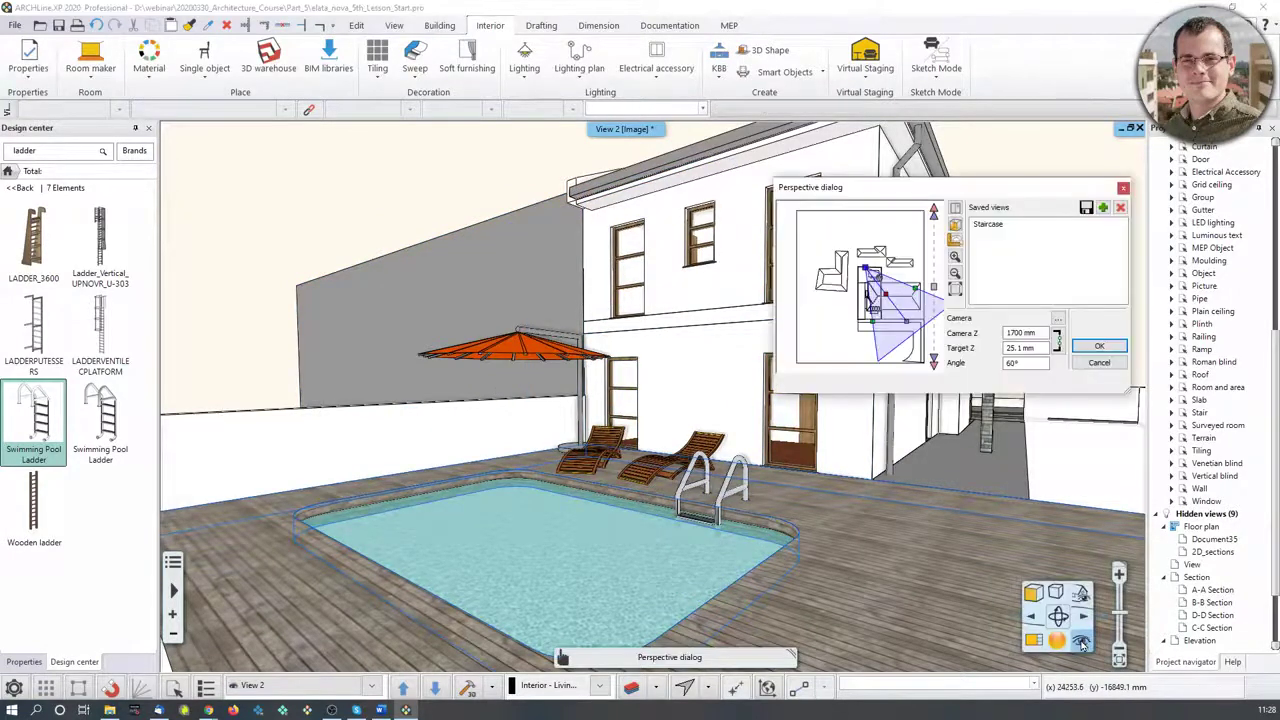
pyautogui.click(1104, 208)
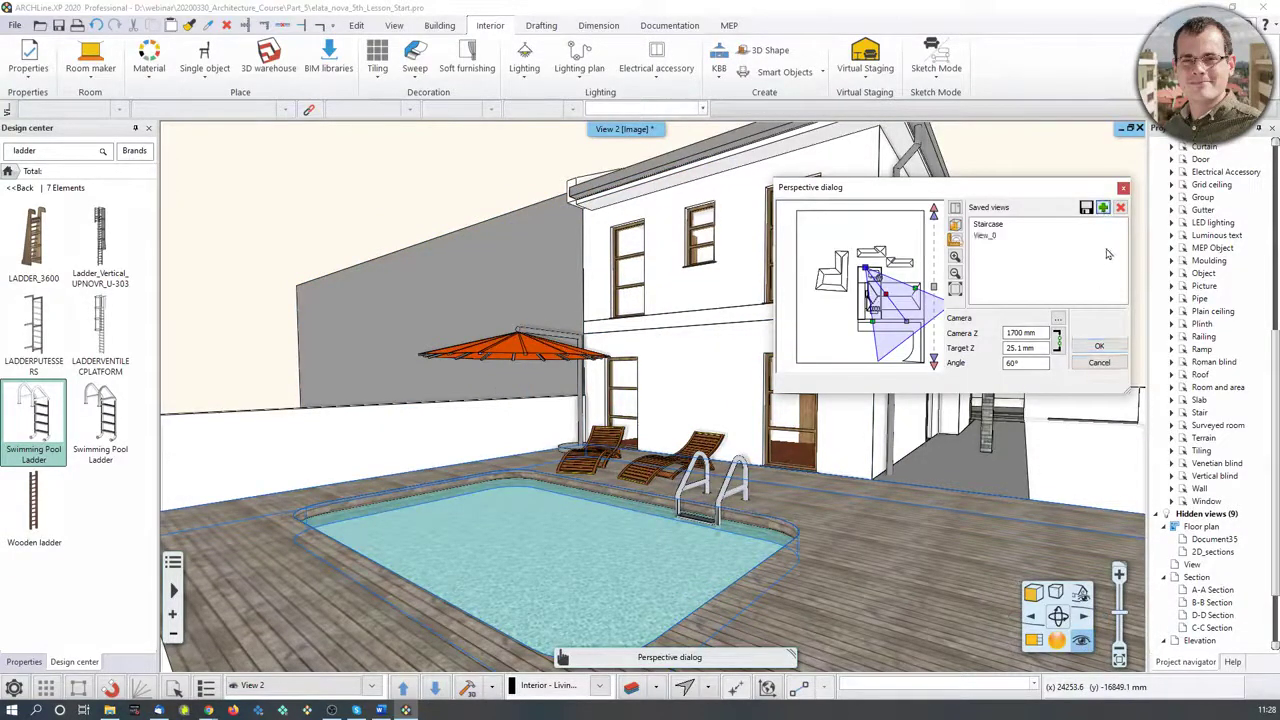
pyautogui.doubleClick(984, 237)
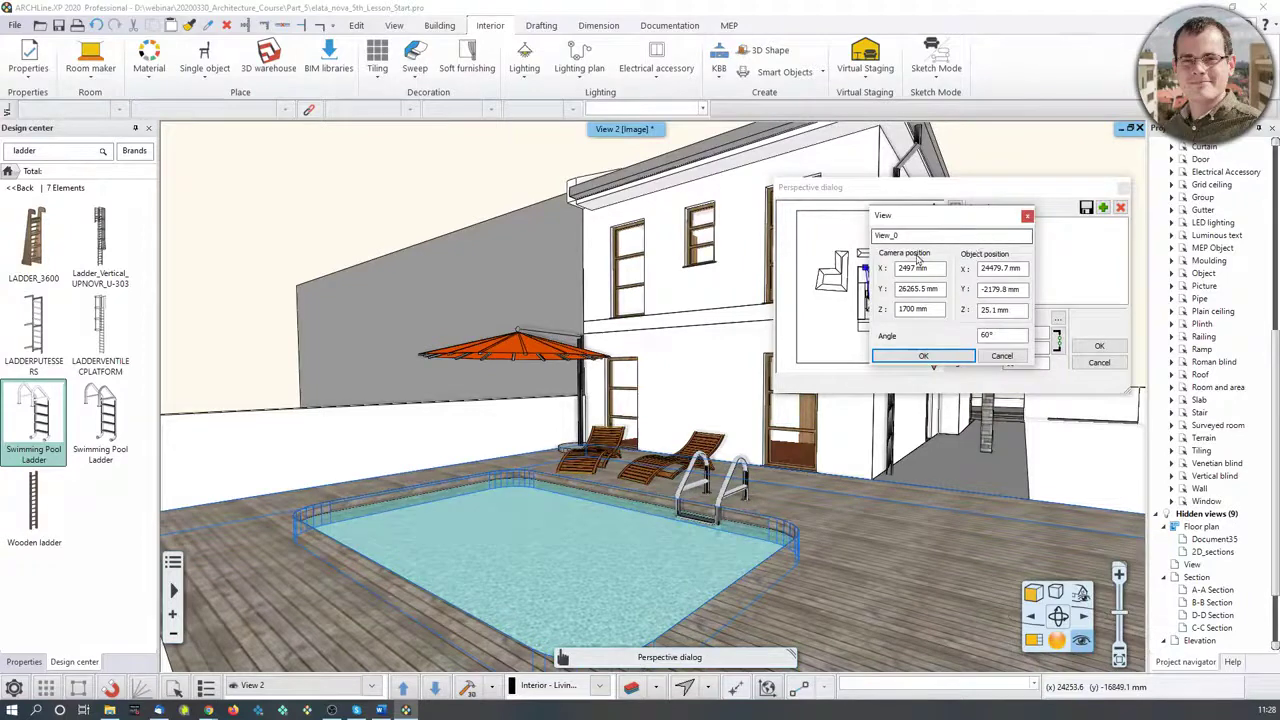
pyautogui.moveTo(927, 237); pyautogui.dragTo(849, 242)
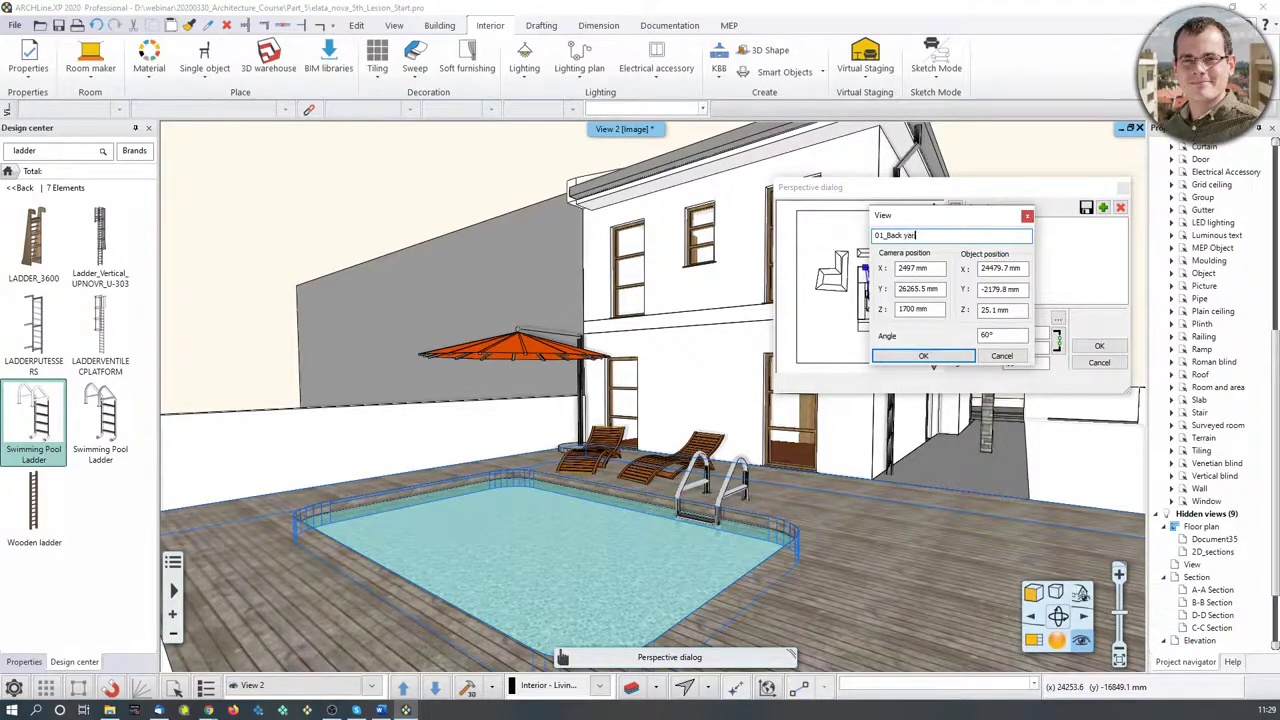
pyautogui.click(948, 356)
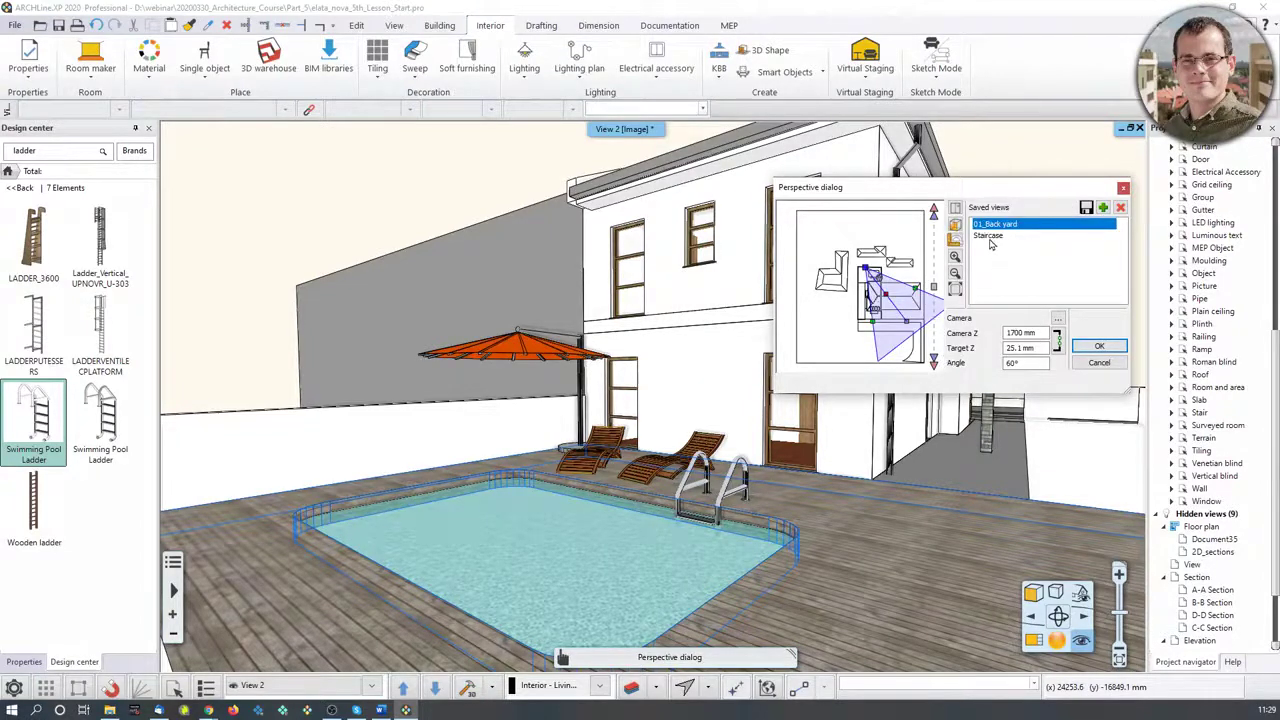
# Compare the saved 01_Back yard and Staircase perspectives and apply the Staircase view
pyautogui.click(988, 236)
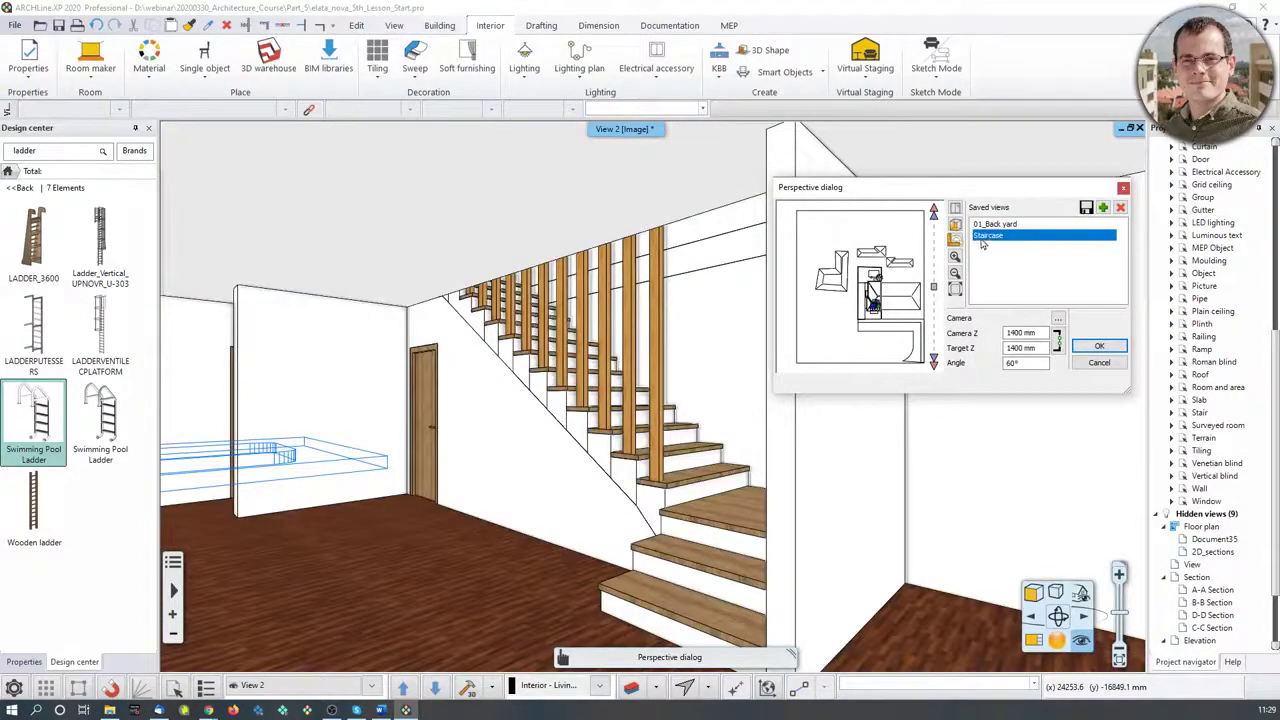
pyautogui.click(994, 224)
pyautogui.click(990, 236)
pyautogui.click(996, 225)
pyautogui.click(991, 236)
pyautogui.click(1099, 346)
# Turn the staircase perspective toward the room's double doors and try to save the changed camera over the existing saved view
pyautogui.scroll(2, 652, 324)
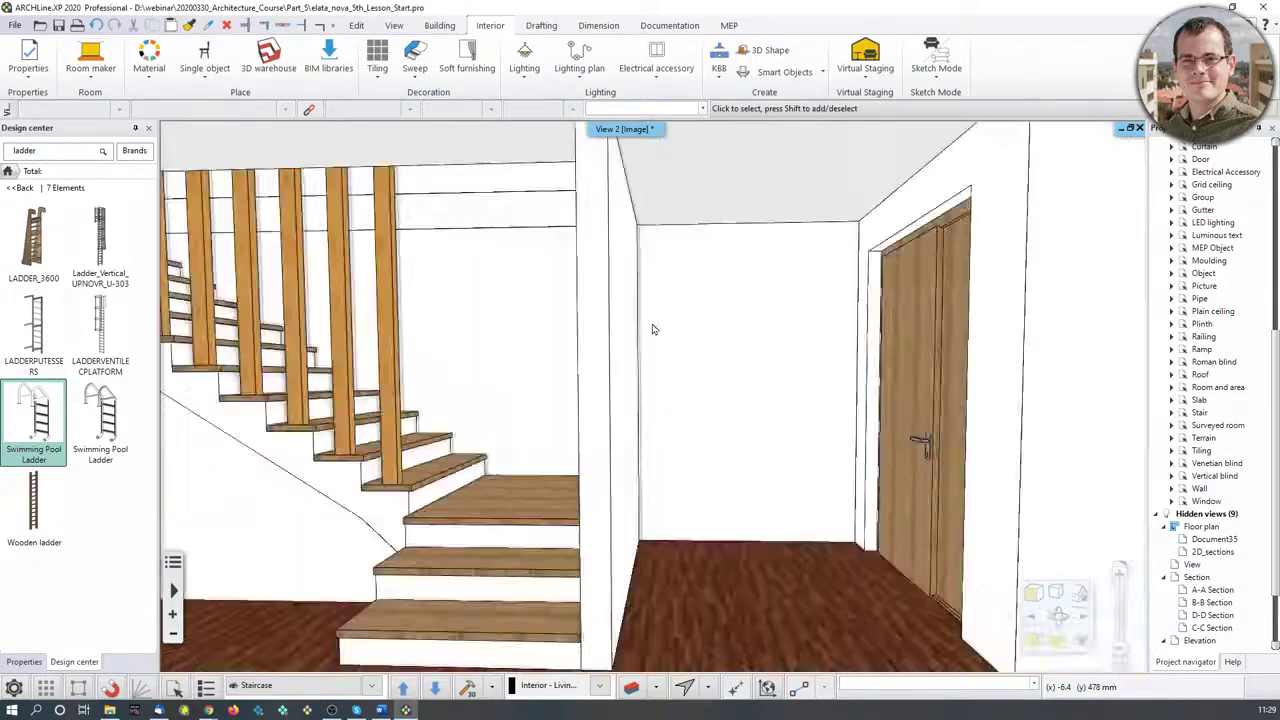
pyautogui.press('pagedown')
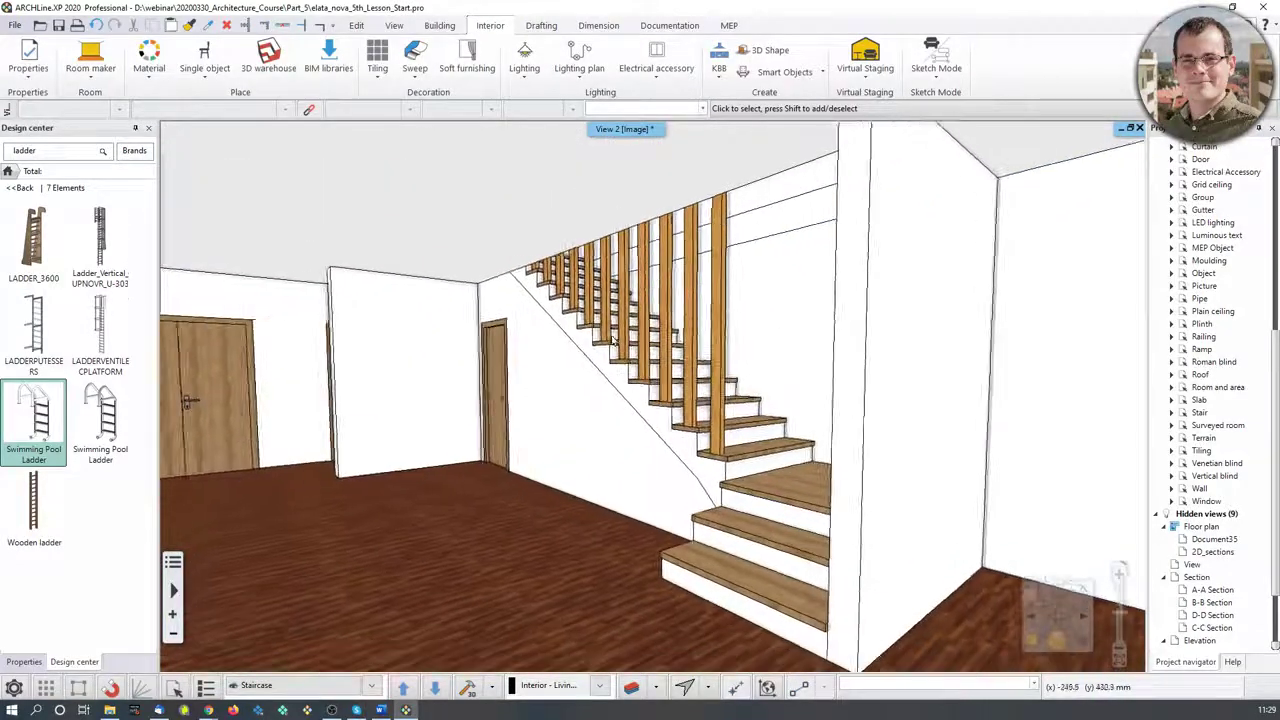
pyautogui.moveTo(613, 340); pyautogui.dragTo(563, 360, button='middle')
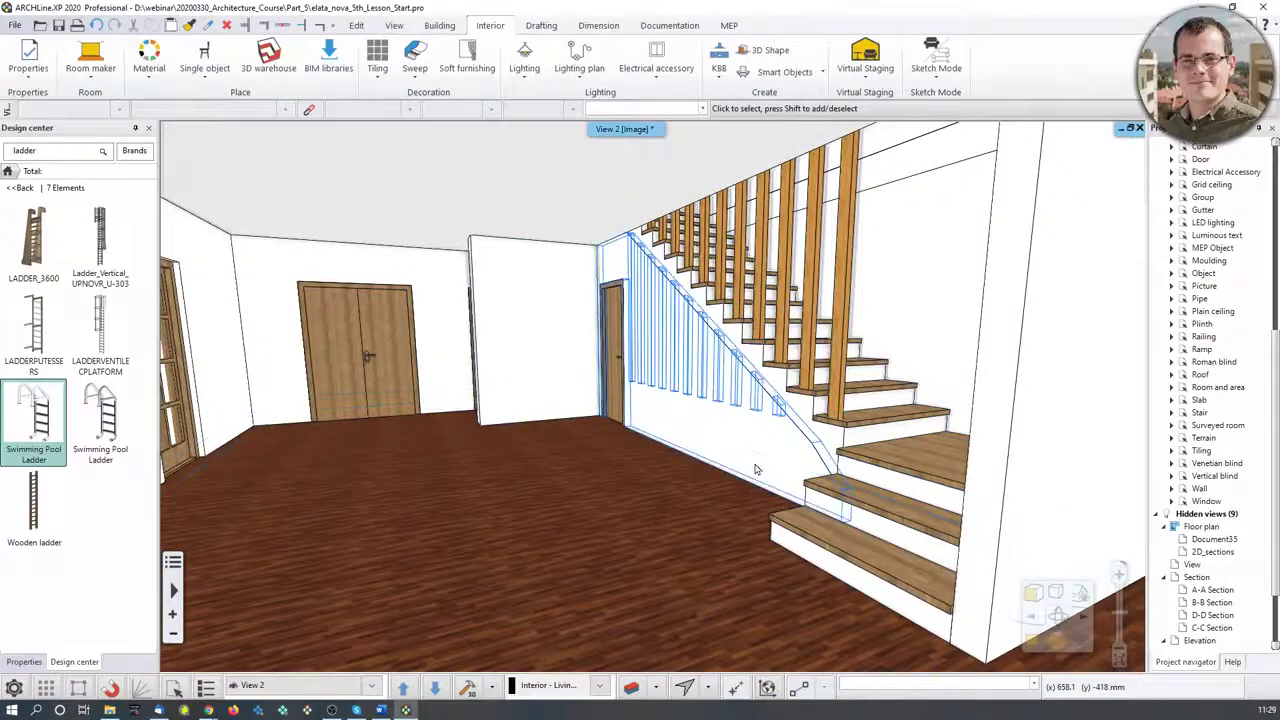
pyautogui.moveTo(657, 460); pyautogui.dragTo(774, 418, button='middle')
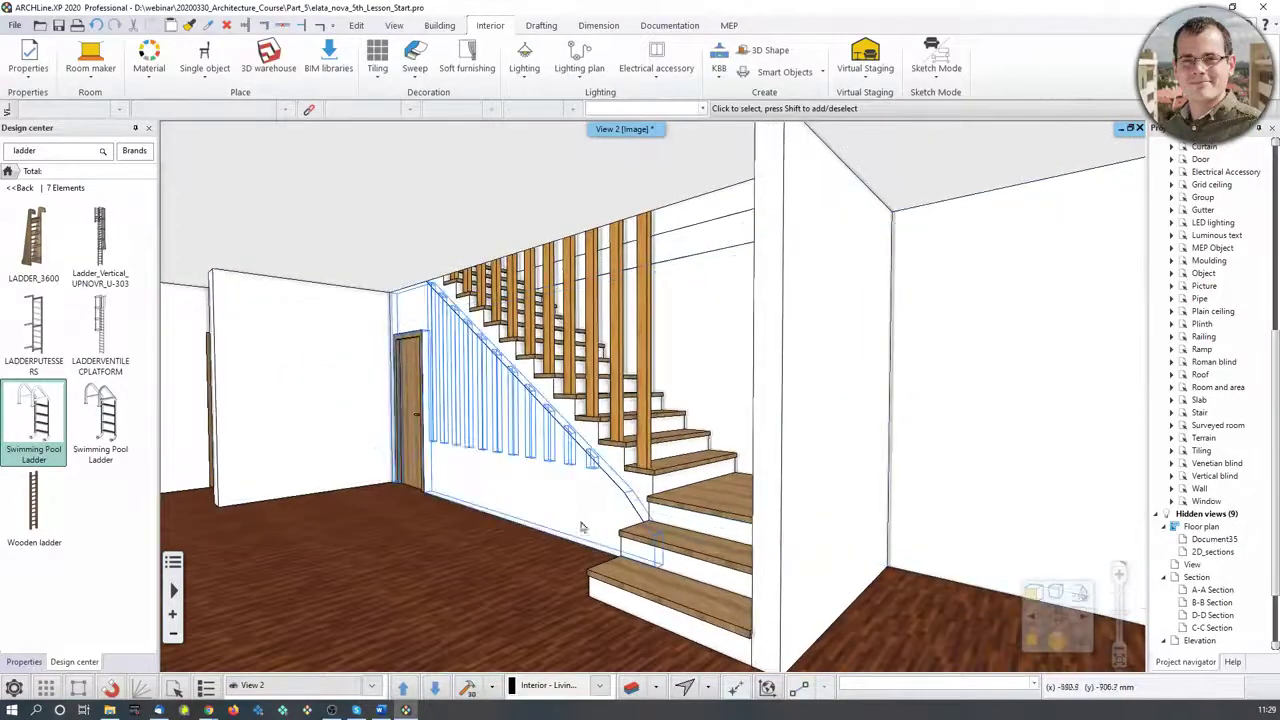
pyautogui.moveTo(700, 450); pyautogui.dragTo(516, 527, button='middle')
pyautogui.click(1081, 644)
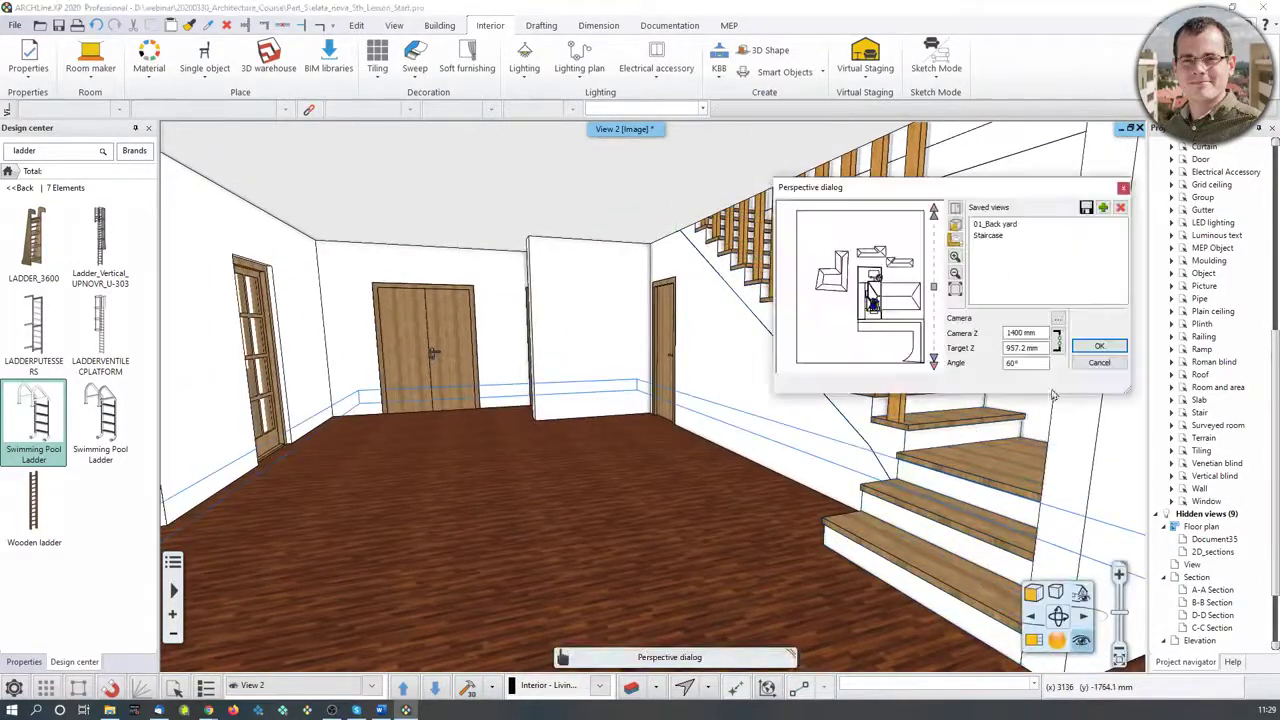
pyautogui.click(1087, 209)
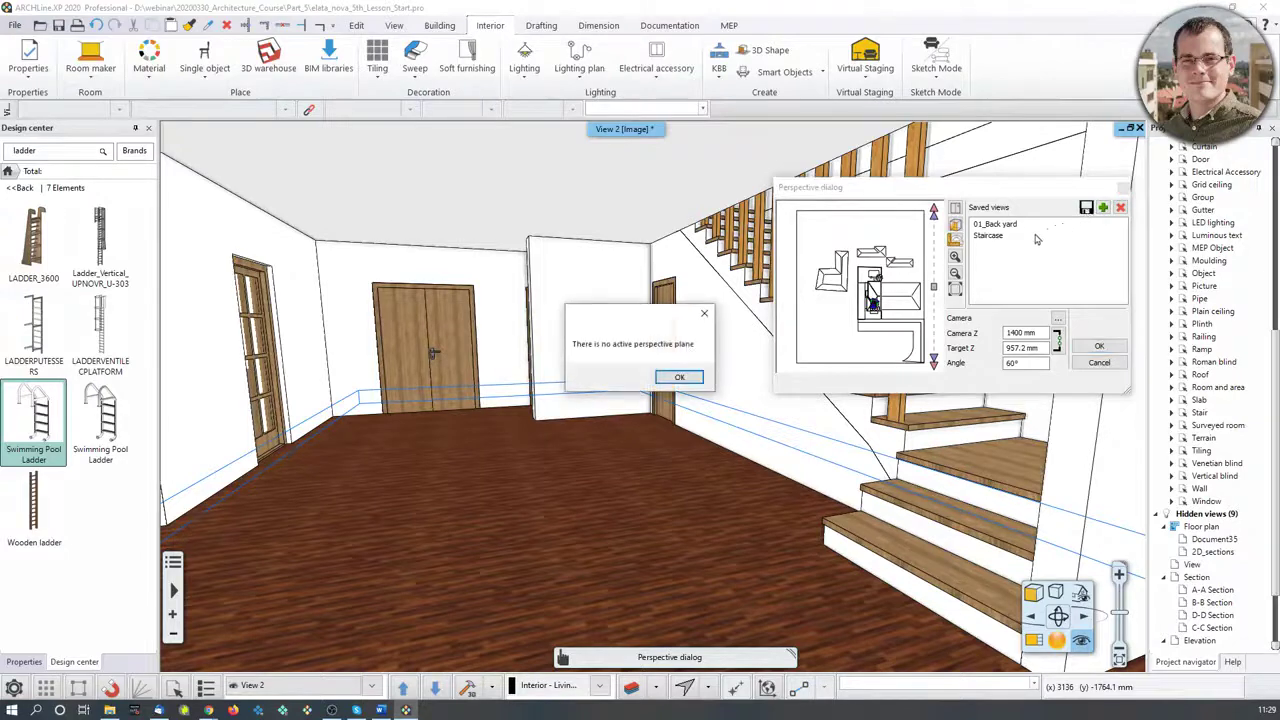
pyautogui.click(679, 377)
# Delete the saved Staircase view and accept the perspective
pyautogui.click(1013, 238)
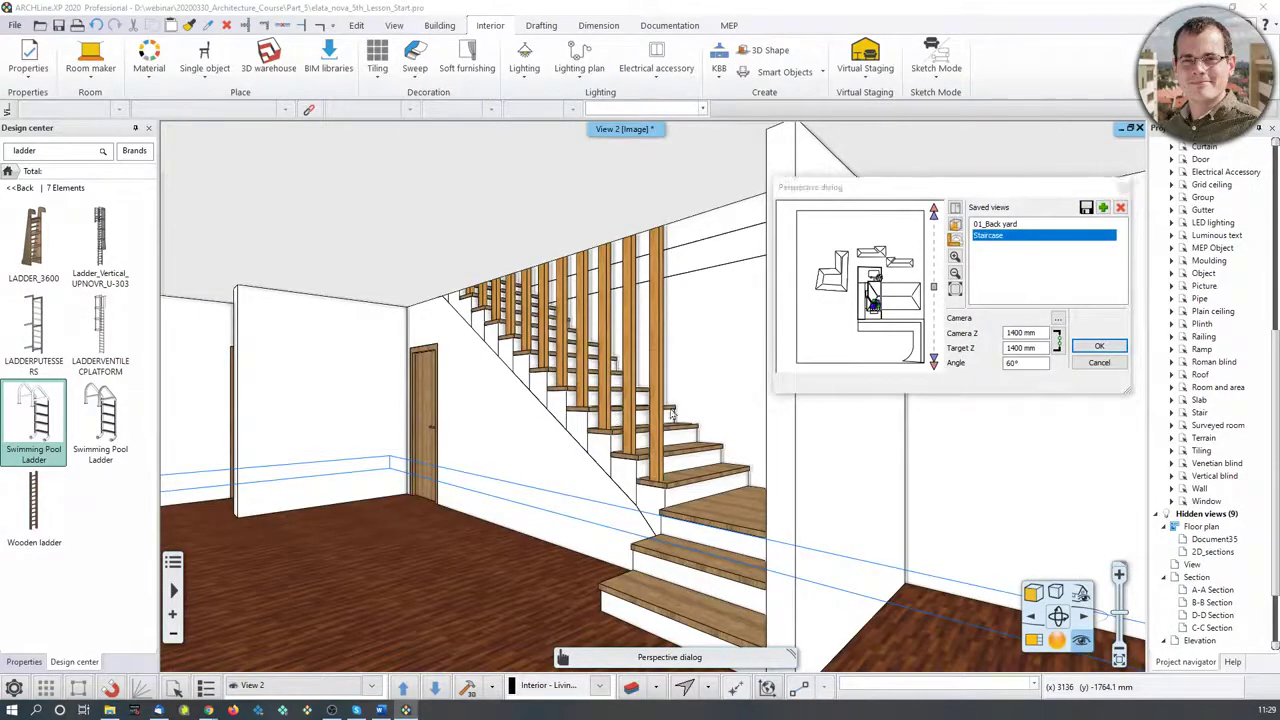
pyautogui.click(1120, 207)
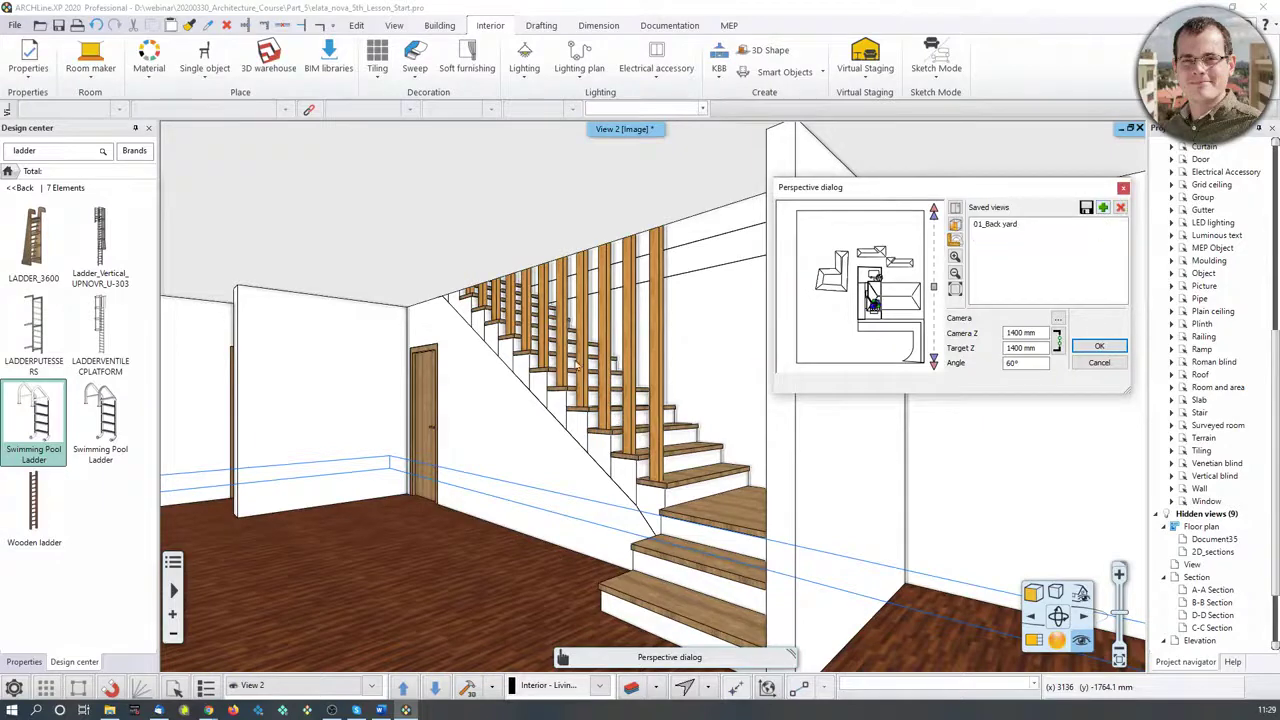
pyautogui.press('Return')
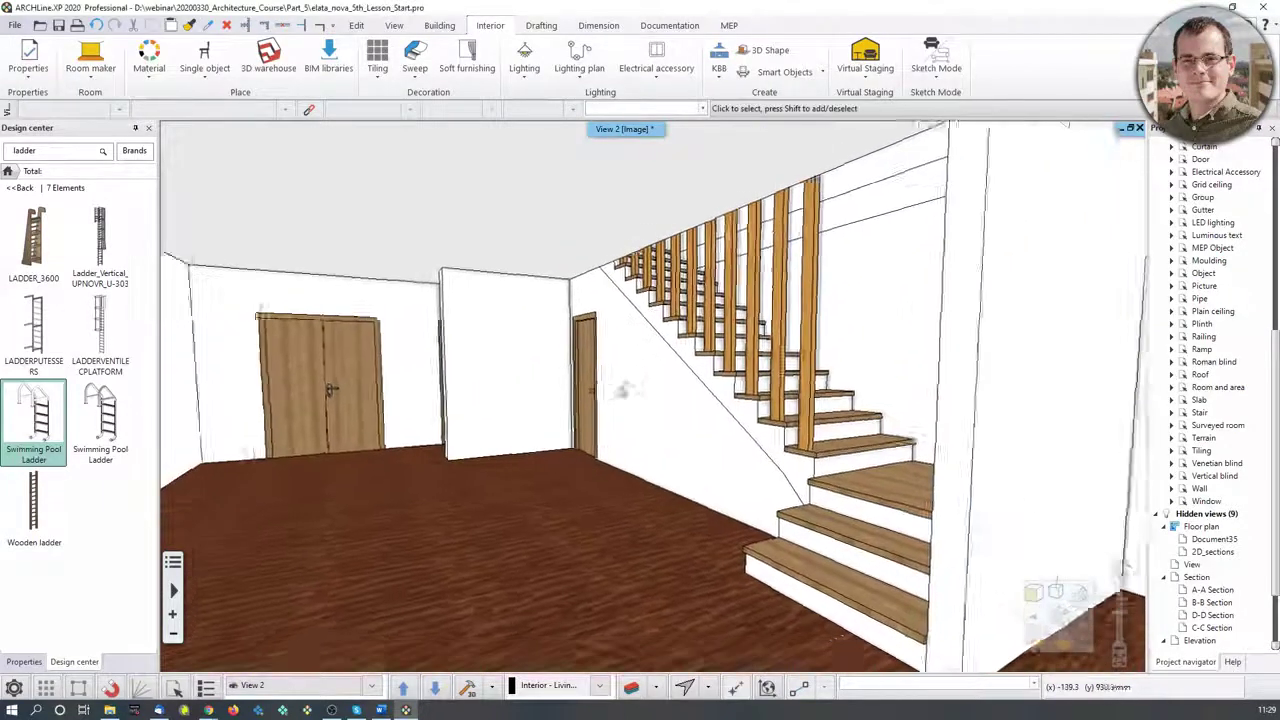
# Save the reframed interior perspective with the stairs and double doors as a new view named 02_Staircase
pyautogui.click(1081, 640)
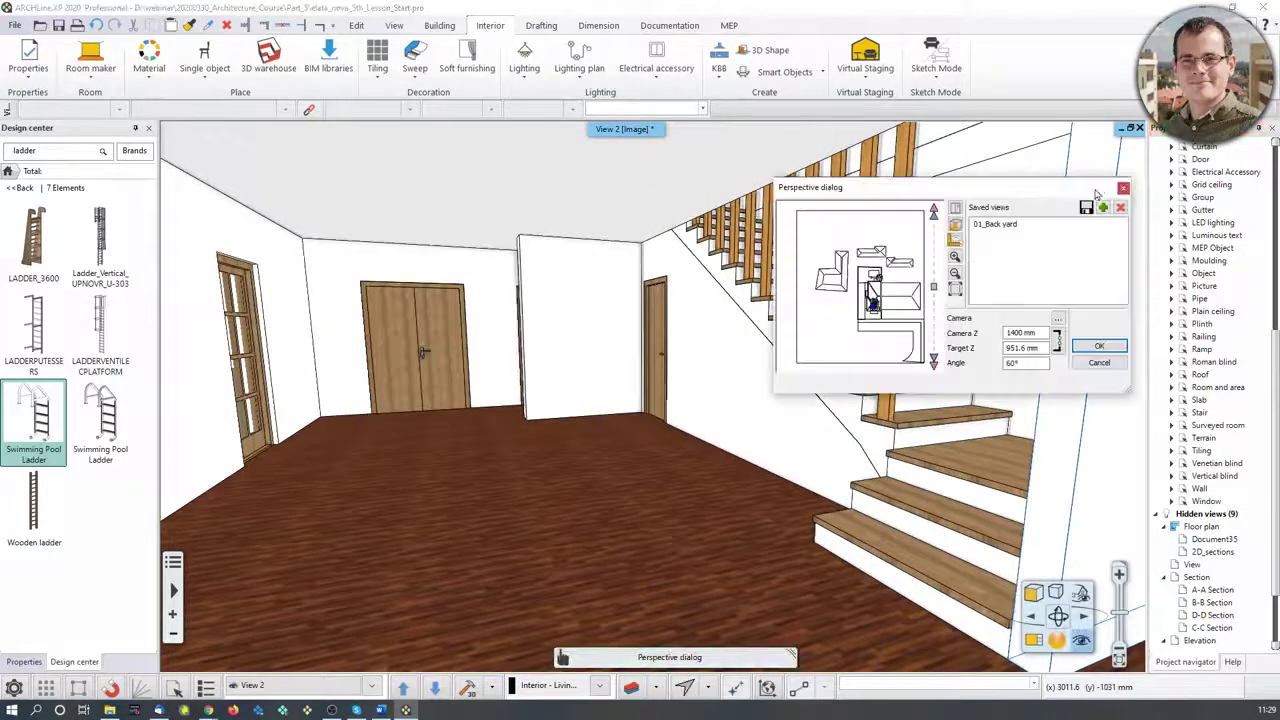
pyautogui.click(1106, 212)
pyautogui.doubleClick(990, 238)
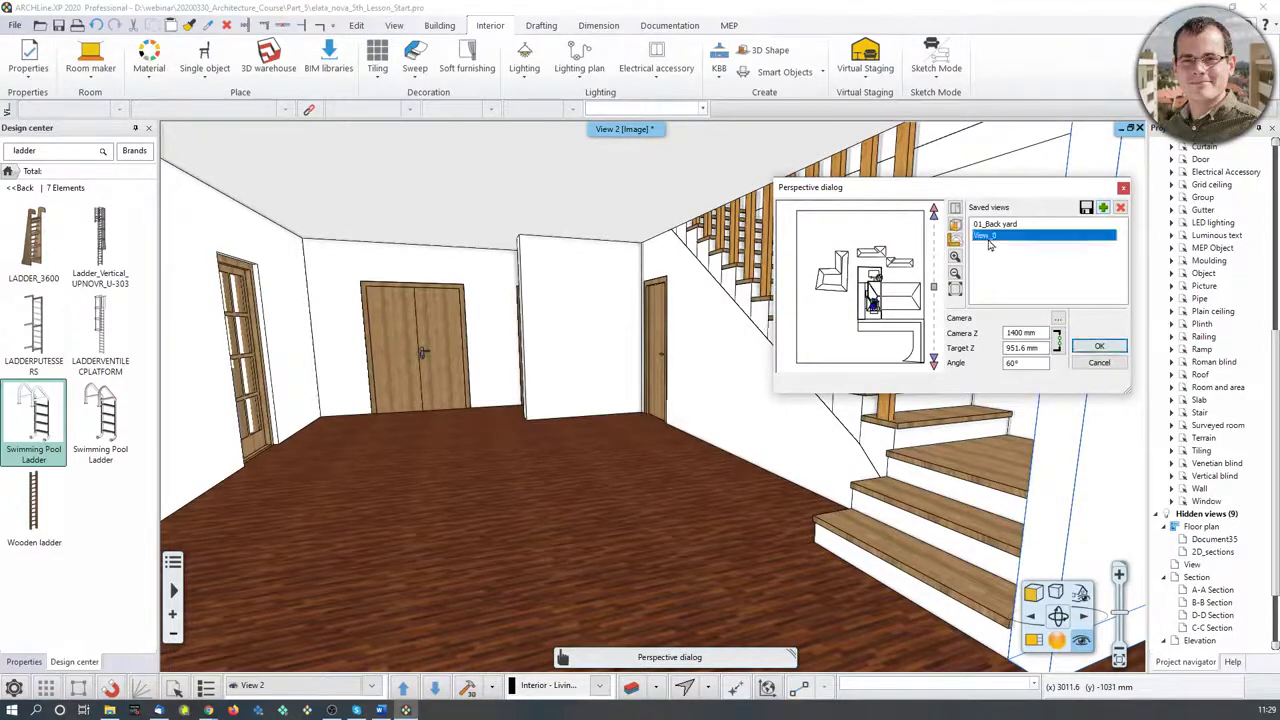
pyautogui.write('02_Staircase')
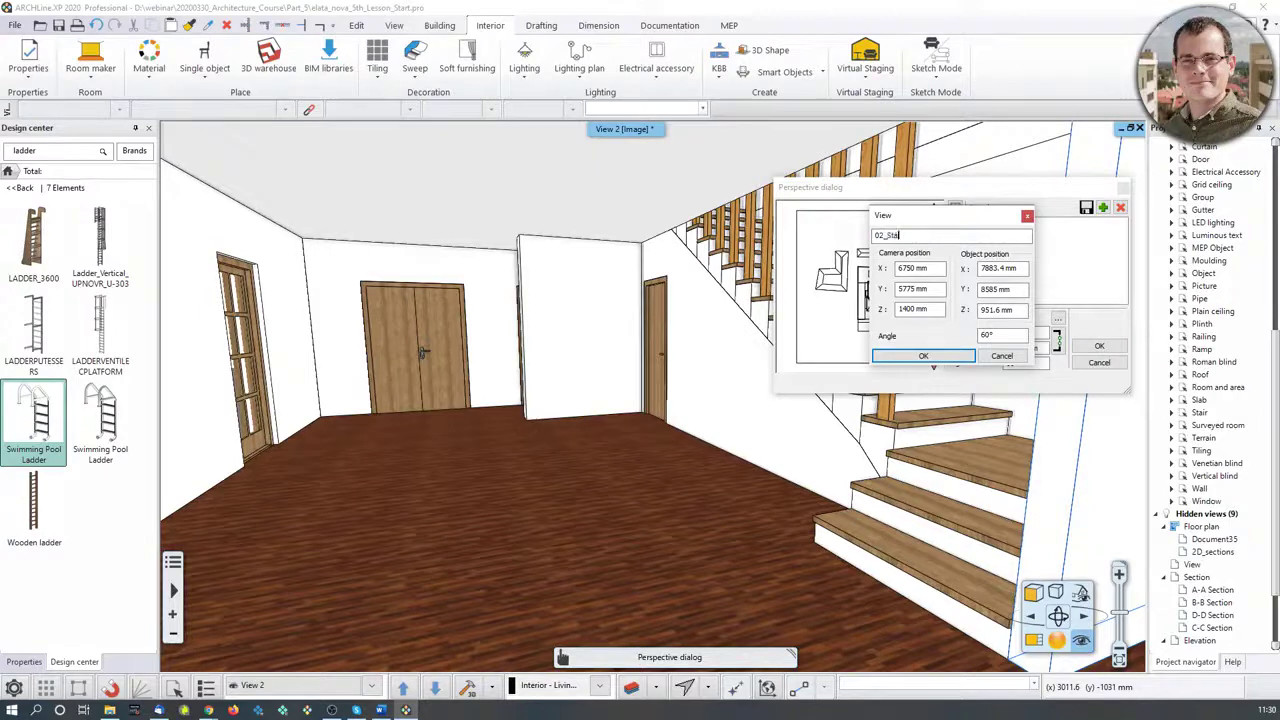
pyautogui.click(923, 356)
pyautogui.click(1099, 346)
# Pull the camera out to a raised view of the street facade and save it as 03_Street_high
pyautogui.scroll(-10, 797, 425)
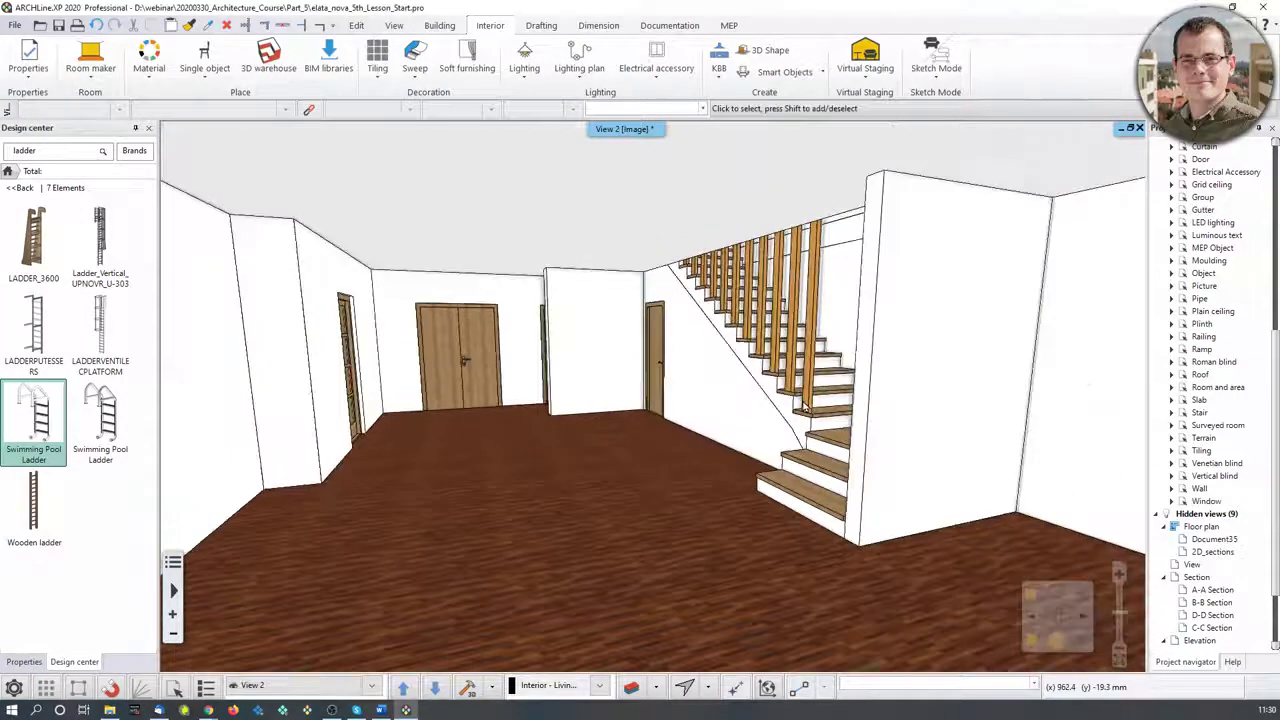
pyautogui.scroll(-8, 797, 425)
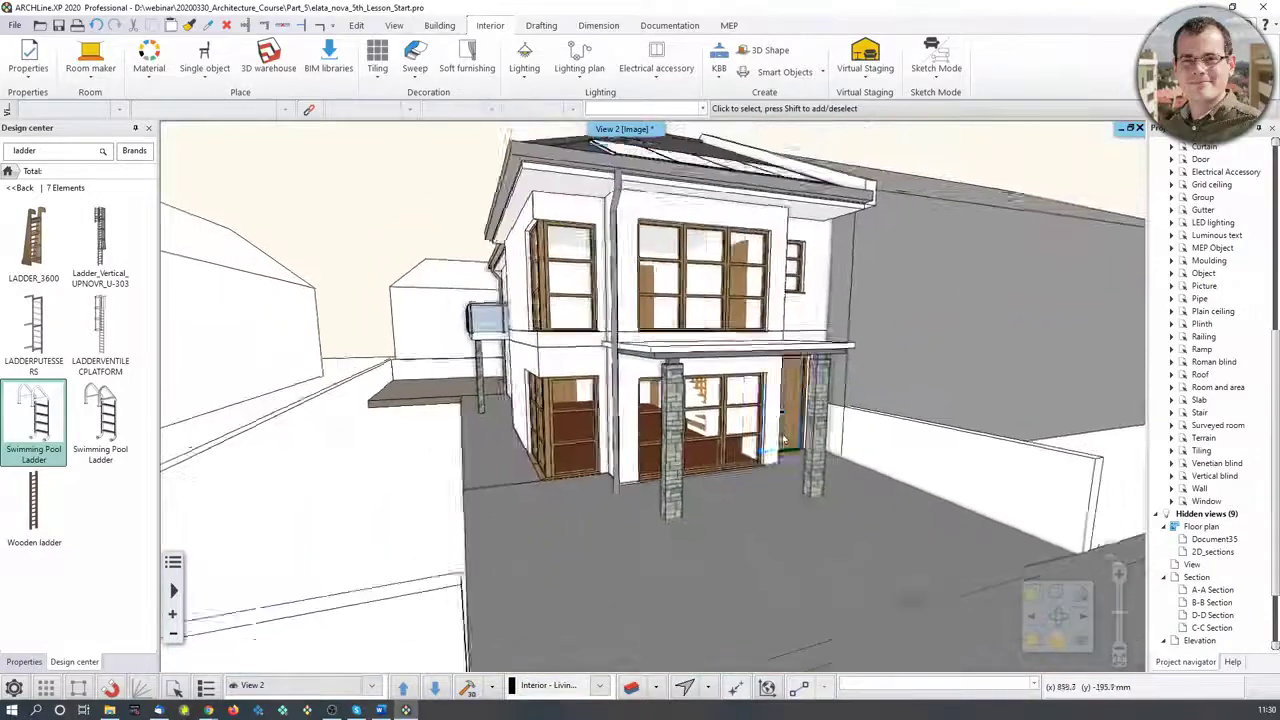
pyautogui.scroll(-2, 797, 425)
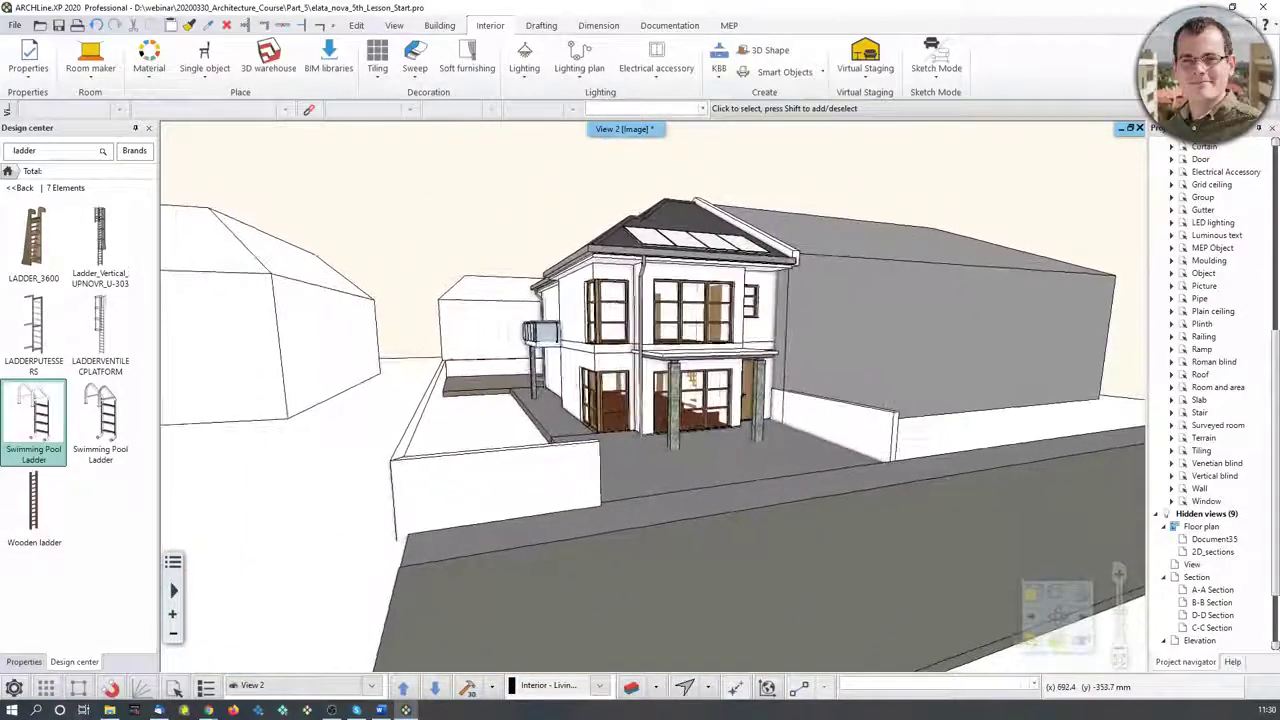
pyautogui.moveTo(645, 258); pyautogui.dragTo(690, 258, button='middle')
pyautogui.moveTo(766, 477); pyautogui.dragTo(761, 444, button='middle')
pyautogui.click(1082, 642)
pyautogui.click(1102, 207)
pyautogui.doubleClick(993, 247)
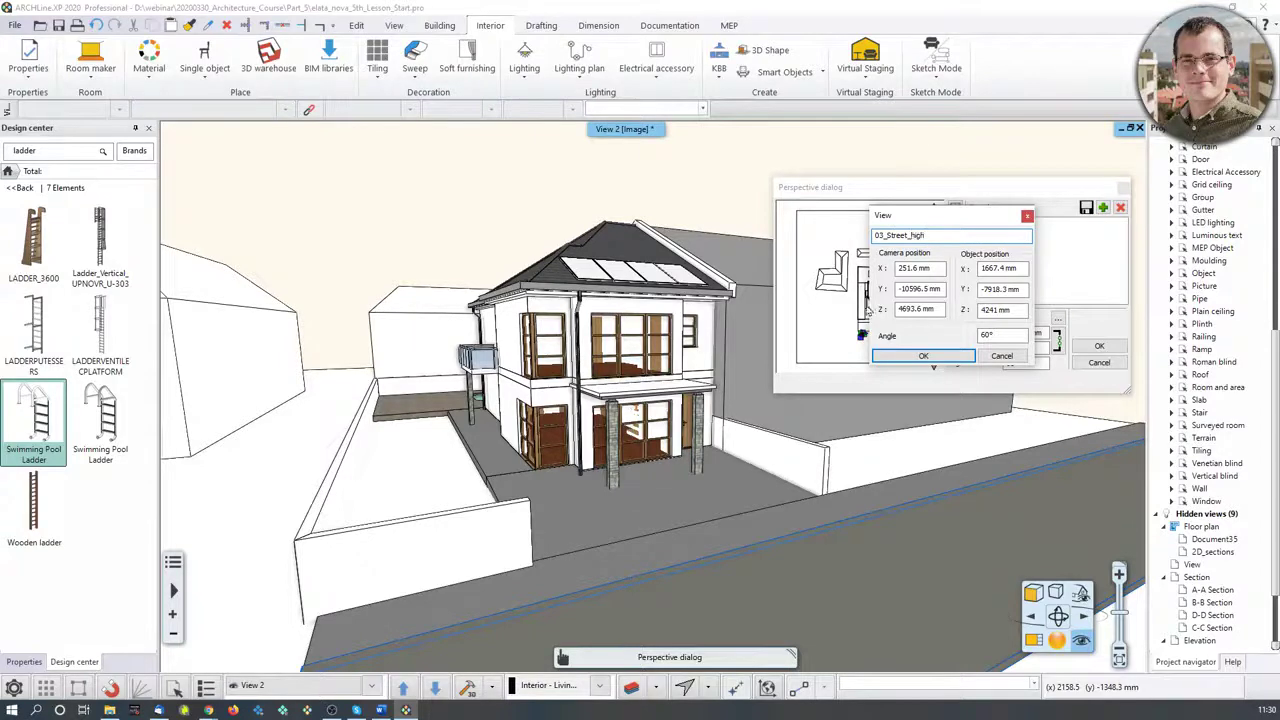
pyautogui.click(923, 356)
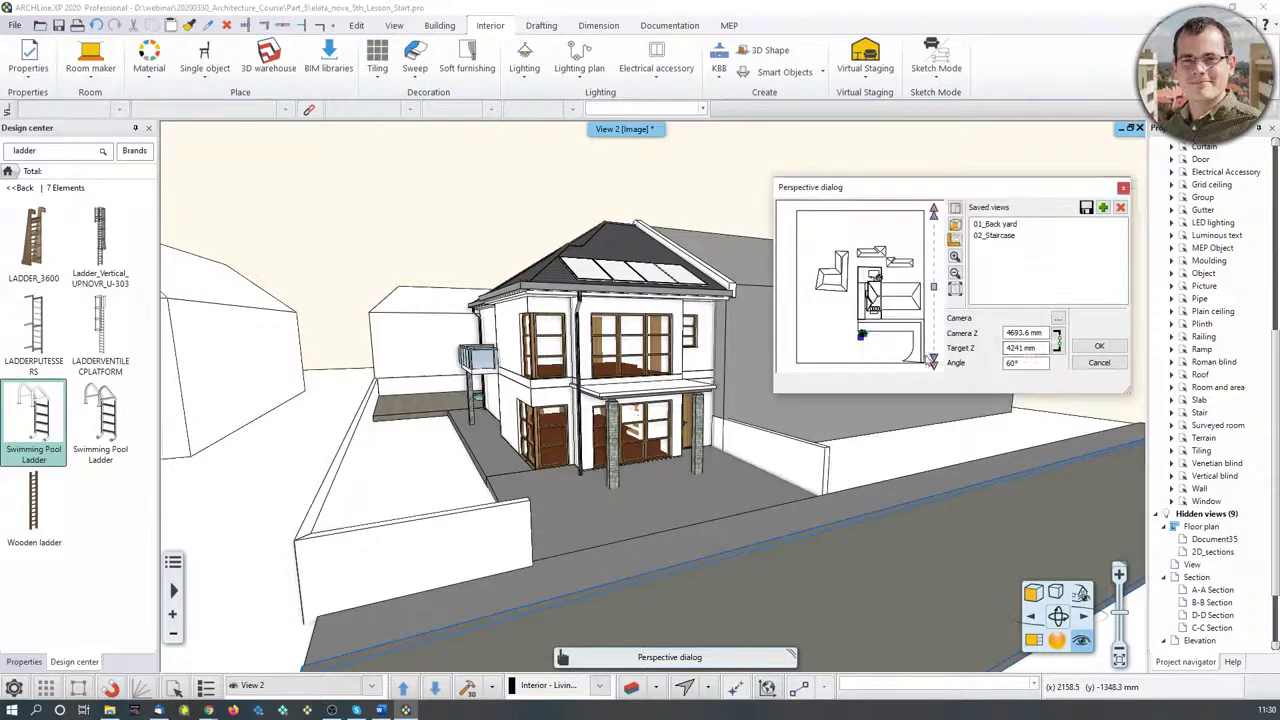
pyautogui.click(1100, 347)
# Lower the street perspective to eye level with Camera Z 1700 mm and Target Z 2000 mm
pyautogui.click(1082, 641)
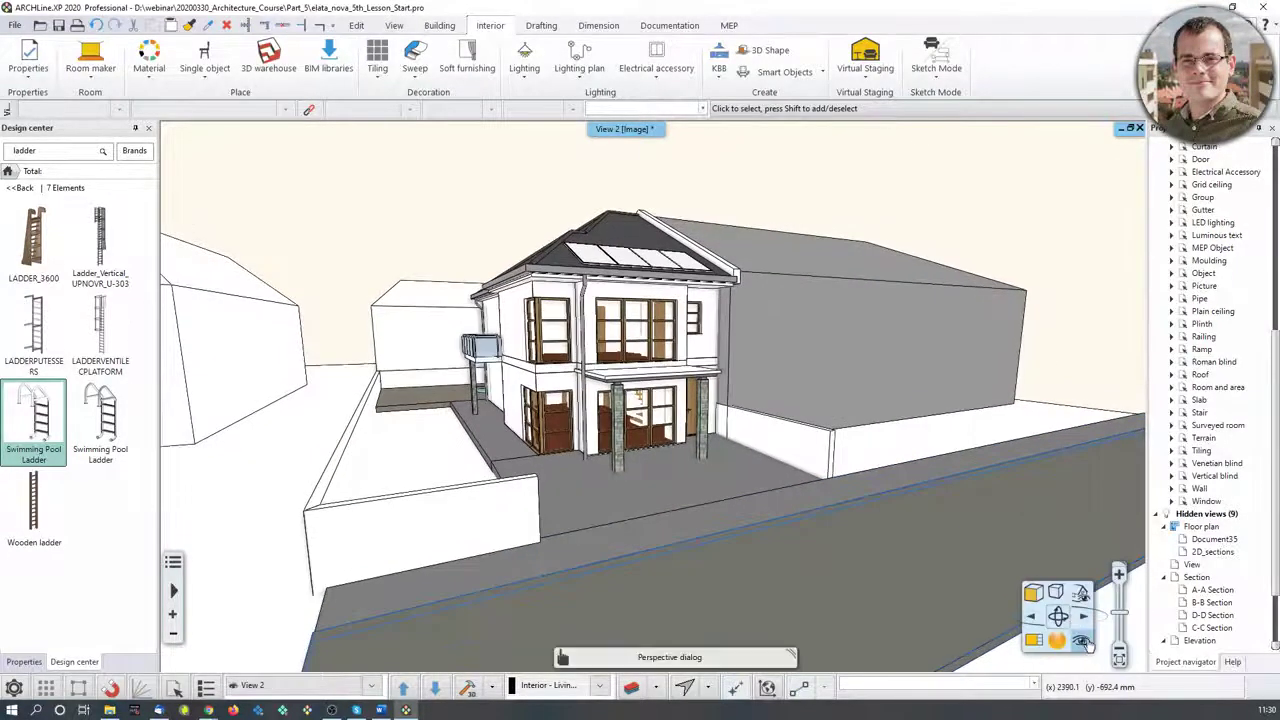
pyautogui.click(1084, 644)
pyautogui.doubleClick(1022, 334)
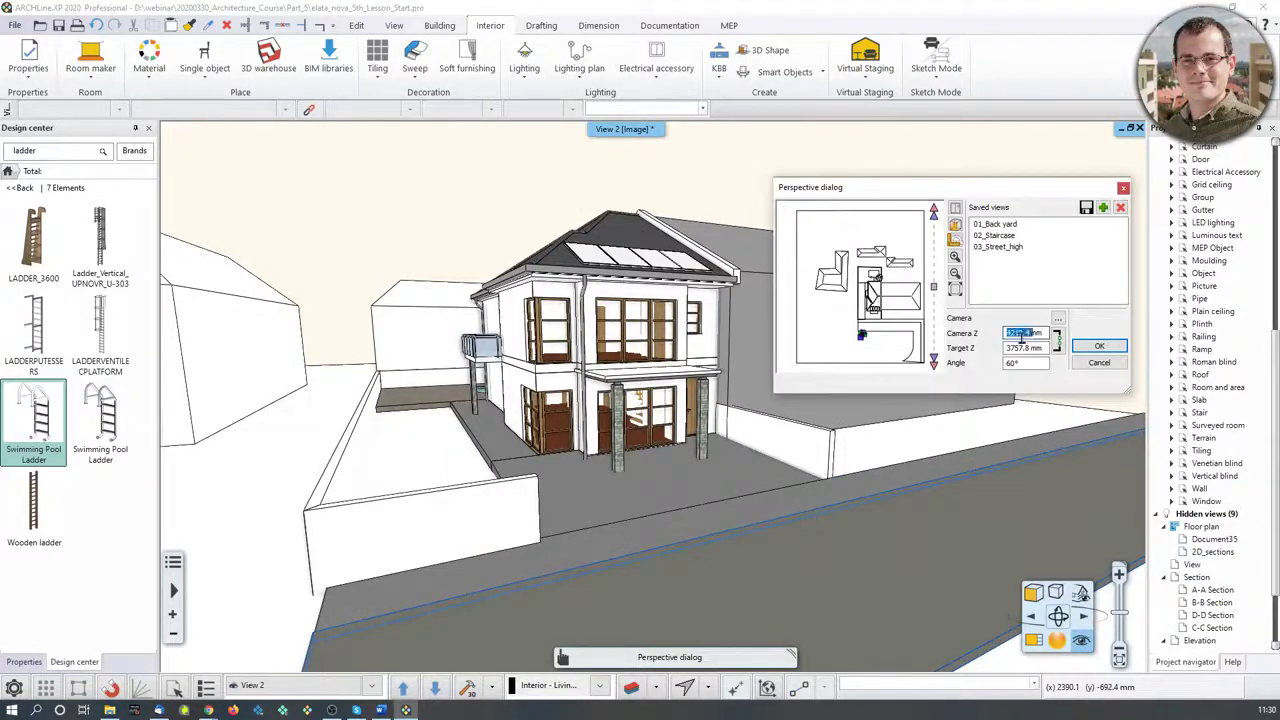
pyautogui.write('1')
pyautogui.press('Return')
pyautogui.doubleClick(1022, 348)
pyautogui.write('2')
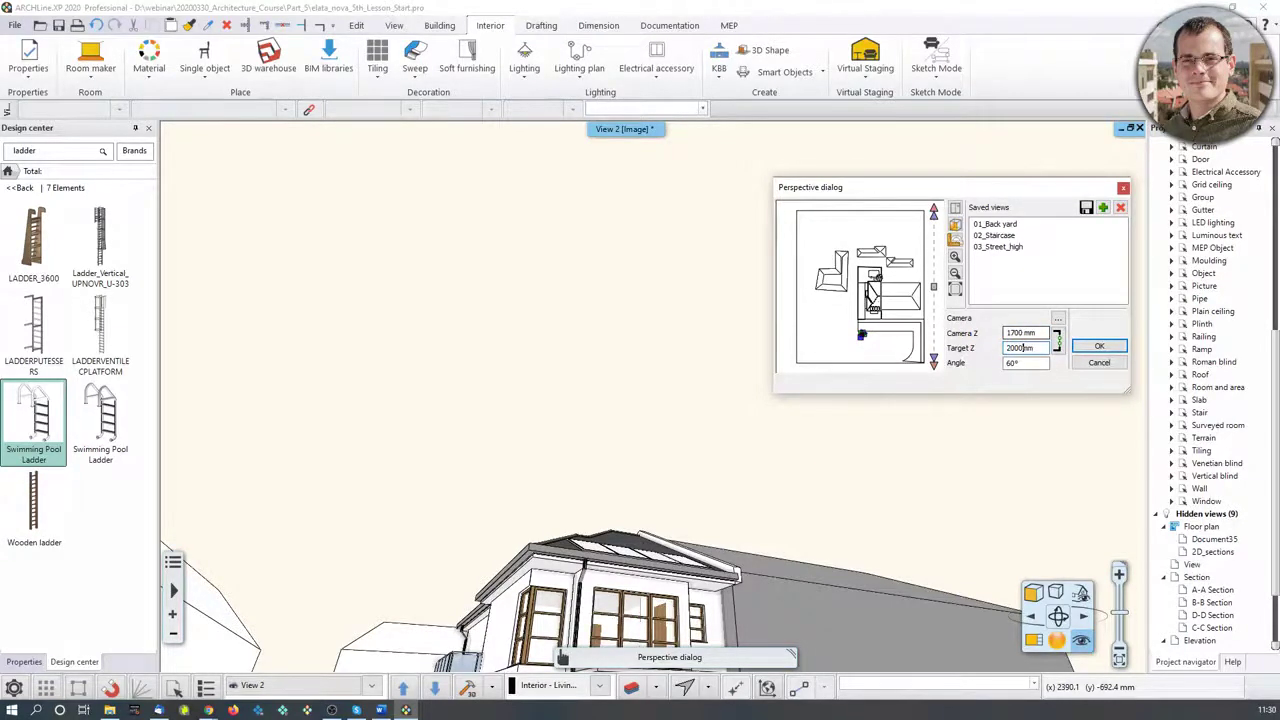
pyautogui.write('000')
pyautogui.press('Return')
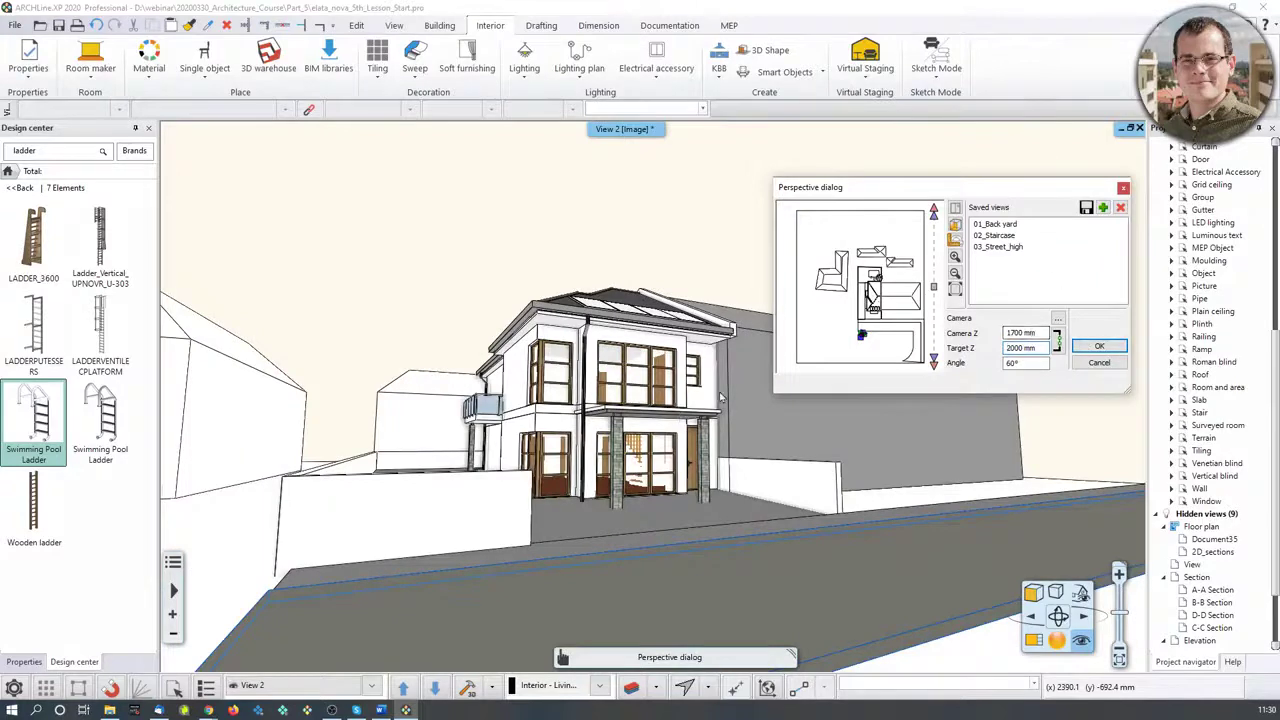
pyautogui.click(1096, 347)
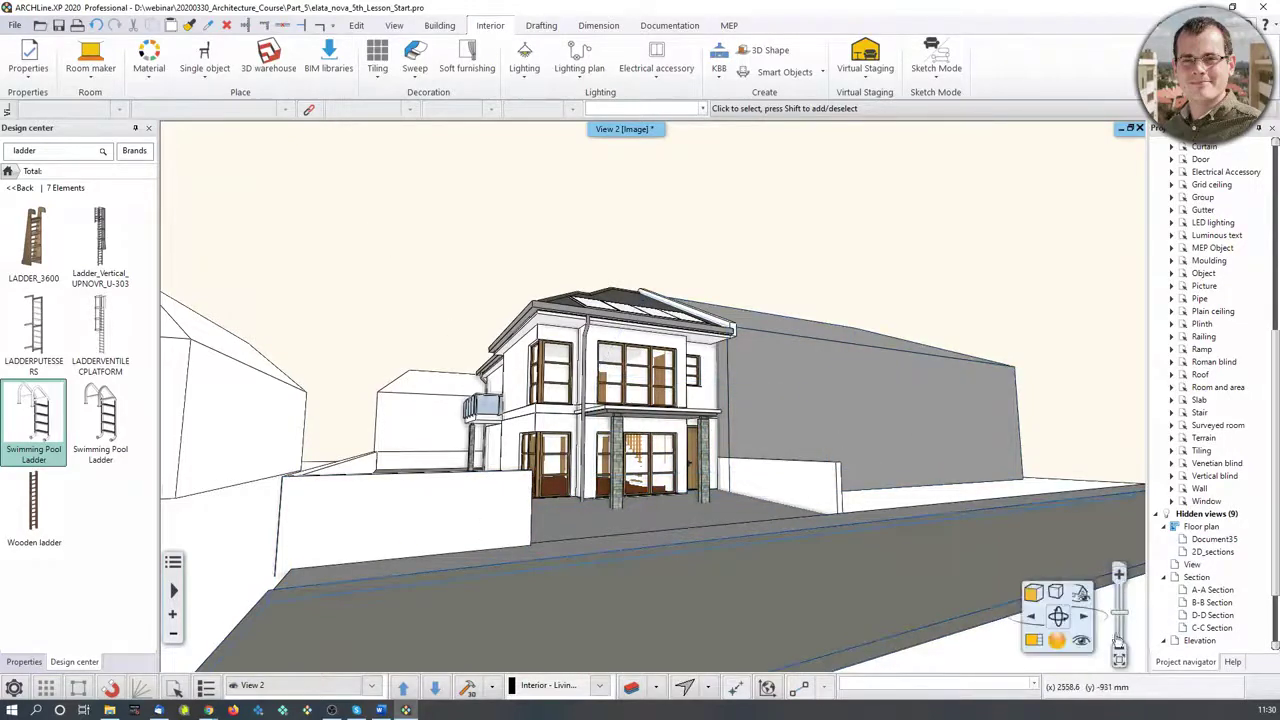
# Show the ground floor plan beside the 3D view and move the street camera closer to the house entrance on it
pyautogui.click(1035, 642)
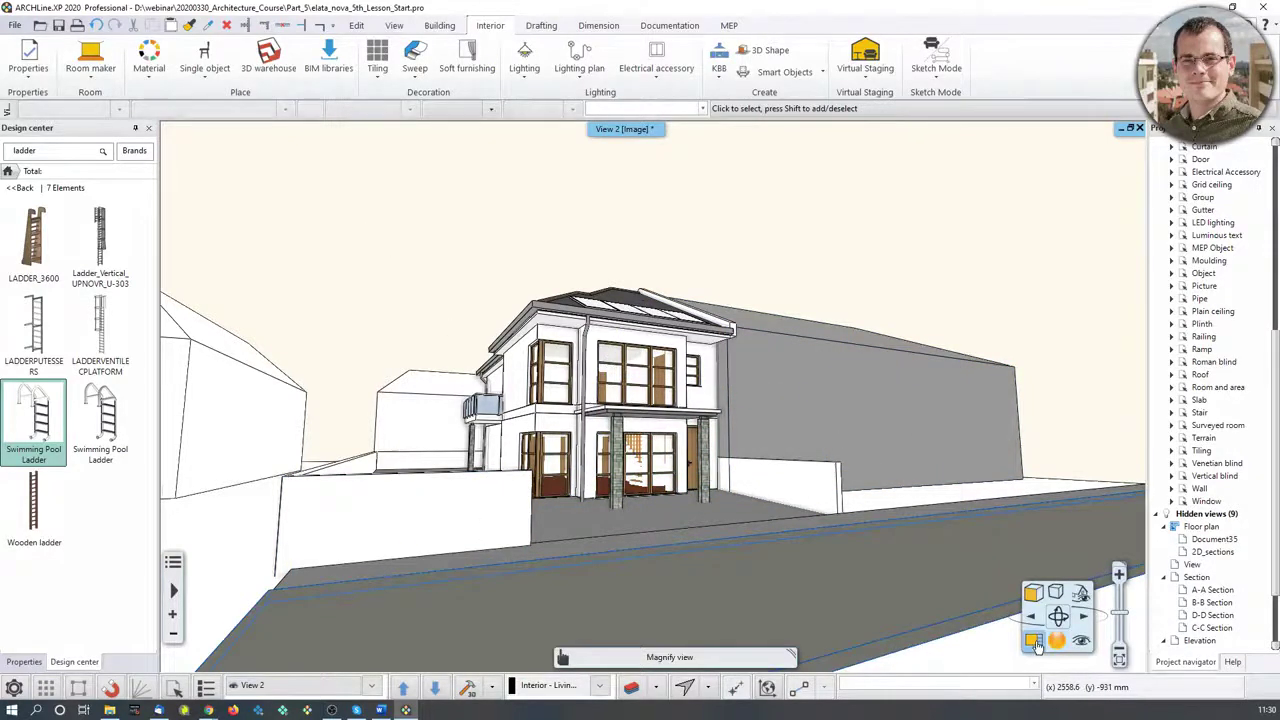
pyautogui.scroll(5, 1023, 418)
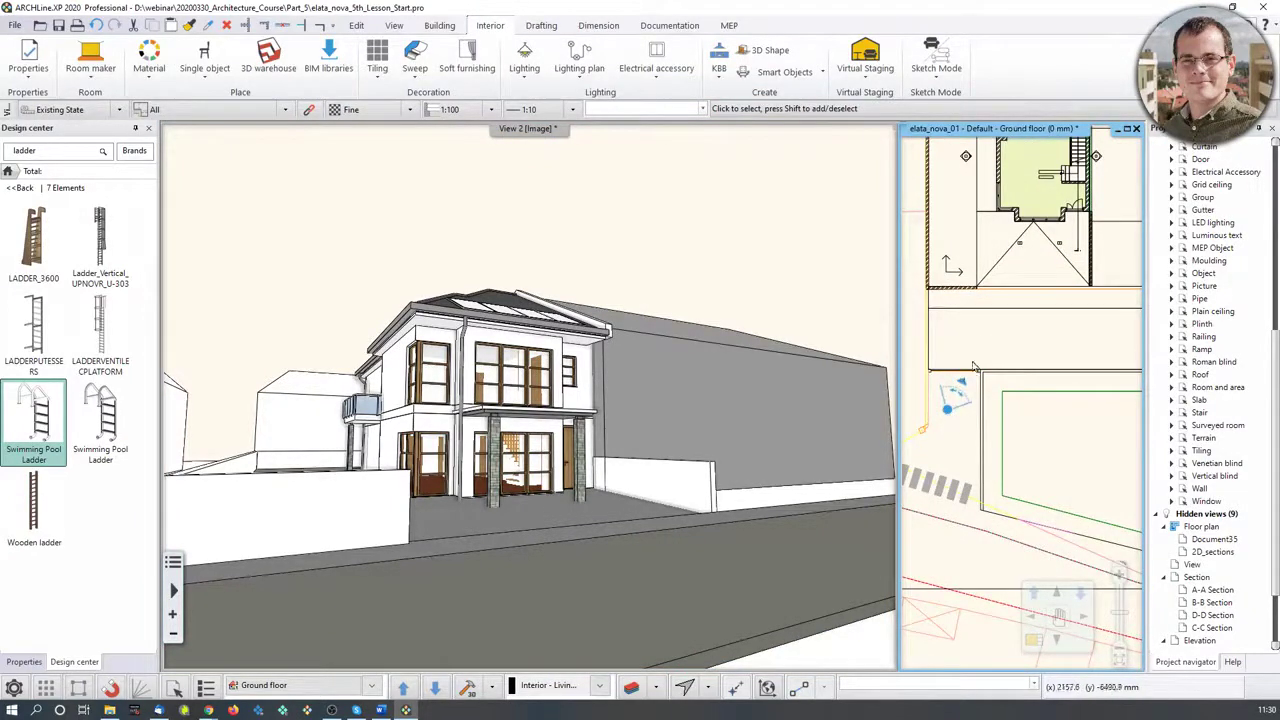
pyautogui.scroll(2, 1000, 390)
pyautogui.scroll(2, 1000, 390)
pyautogui.moveTo(998, 408)
pyautogui.mouseDown()
pyautogui.moveTo(1056, 289)
pyautogui.moveTo(1077, 319)
pyautogui.moveTo(1060, 279)
pyautogui.mouseUp()
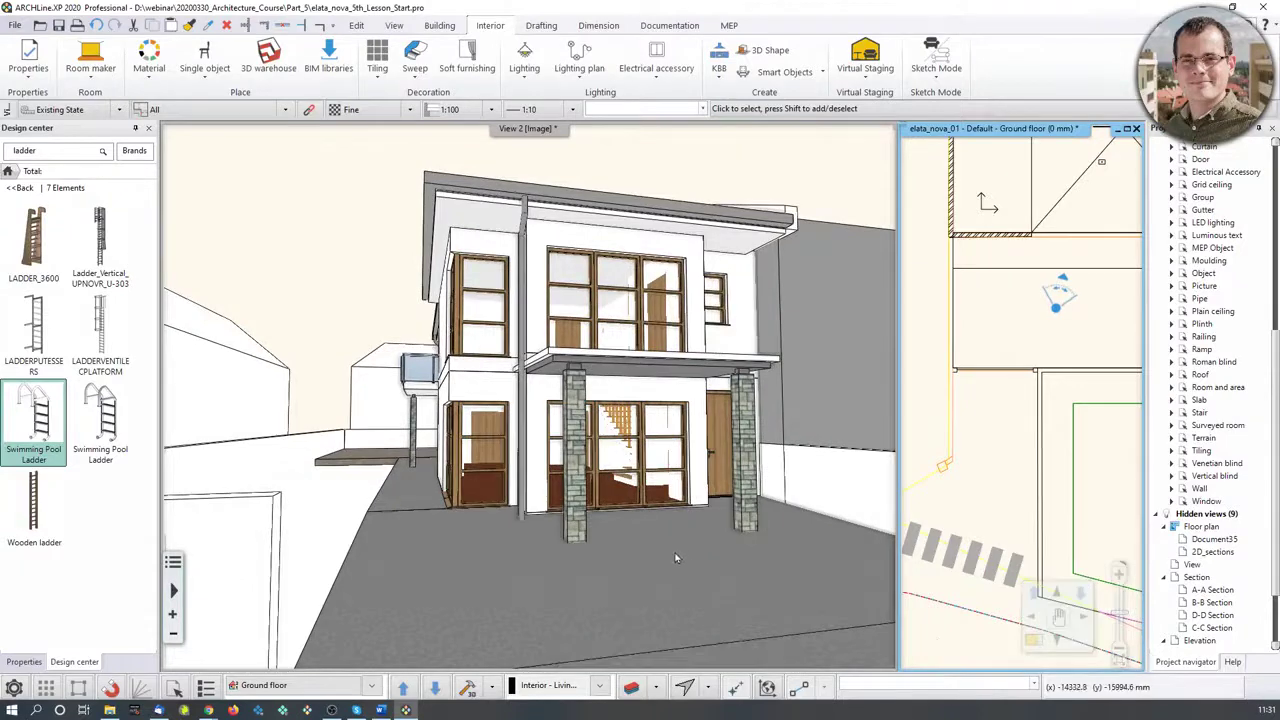
# Save the closer eye-level street perspective as a new view named 04_Street_low
pyautogui.click(1082, 641)
pyautogui.click(1103, 208)
pyautogui.doubleClick(899, 235)
pyautogui.write('04_Street_low')
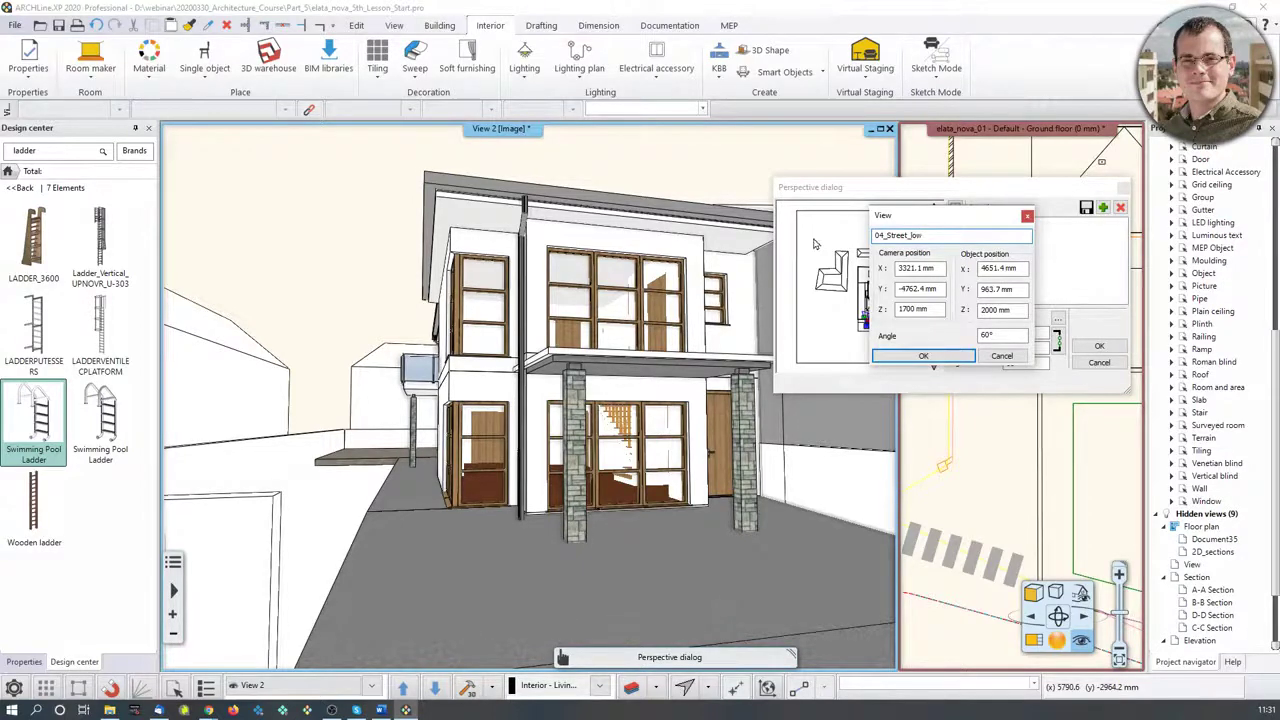
pyautogui.click(923, 356)
pyautogui.click(1099, 346)
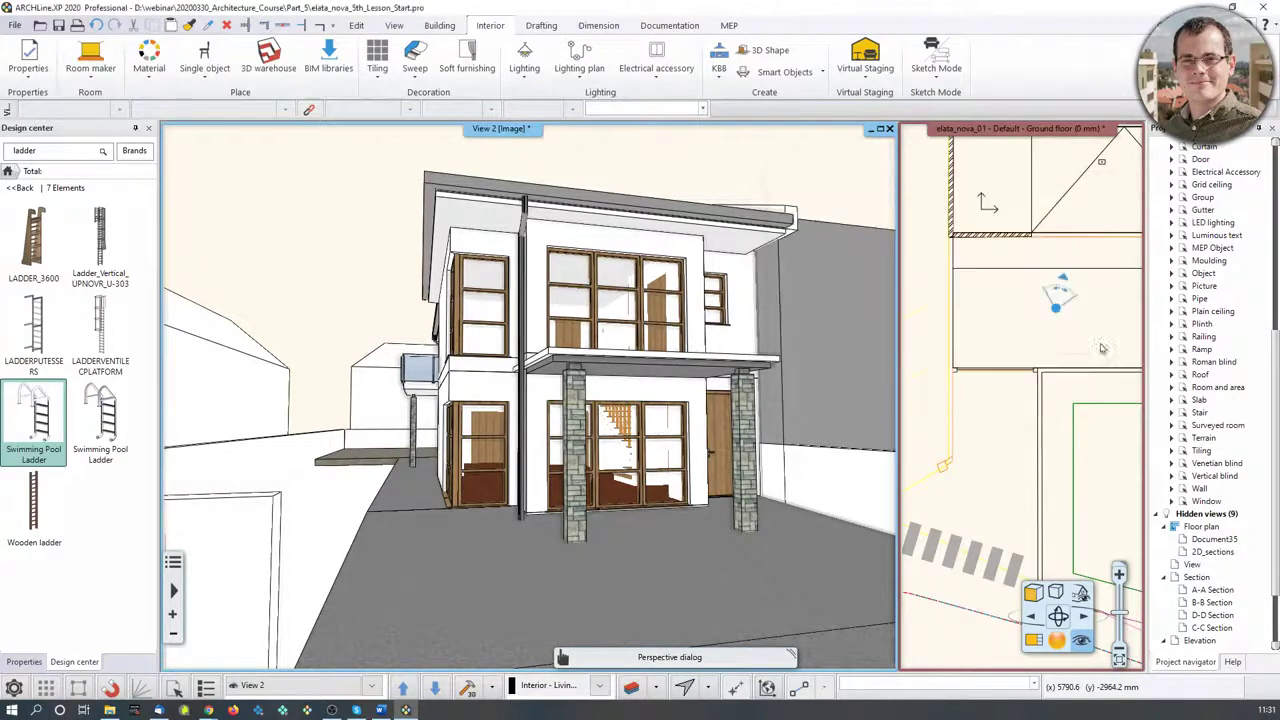
# Compare the camera's position on the 1. floor plan and the ground floor plan beside the street perspective
pyautogui.click(1034, 360)
pyautogui.scroll(-3, 1034, 360)
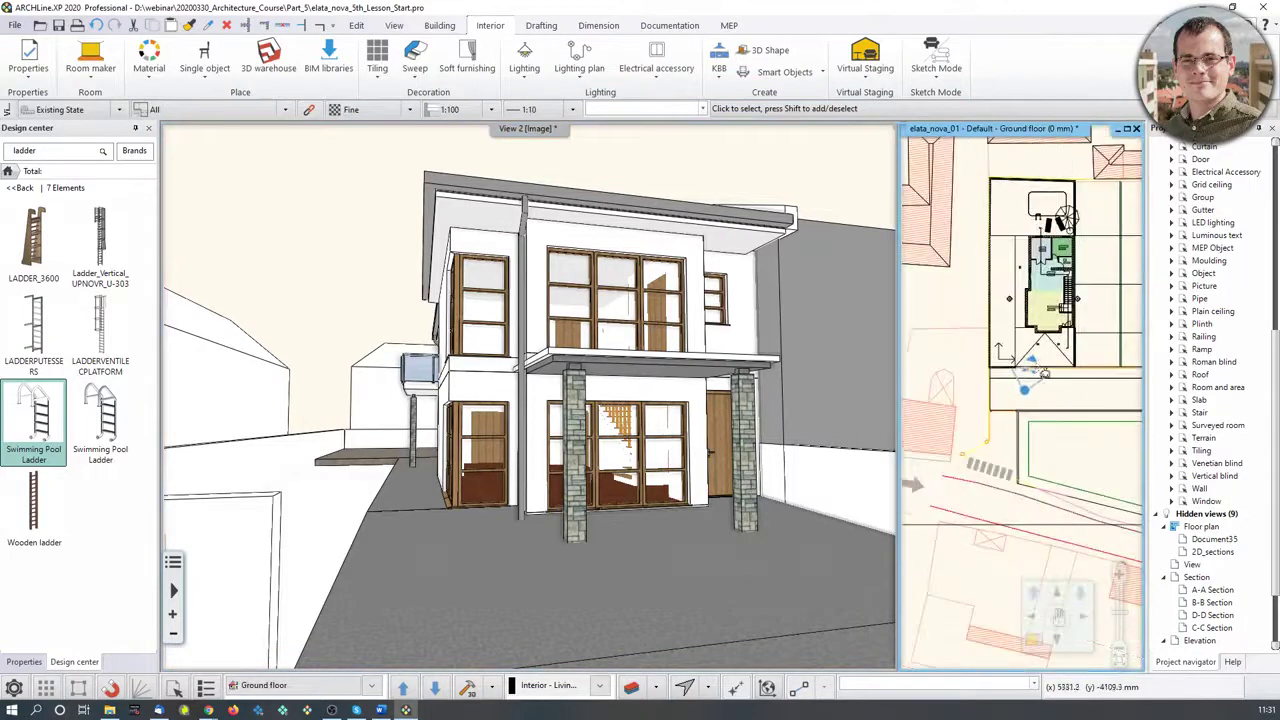
pyautogui.moveTo(1028, 372); pyautogui.dragTo(1010, 399, button='middle')
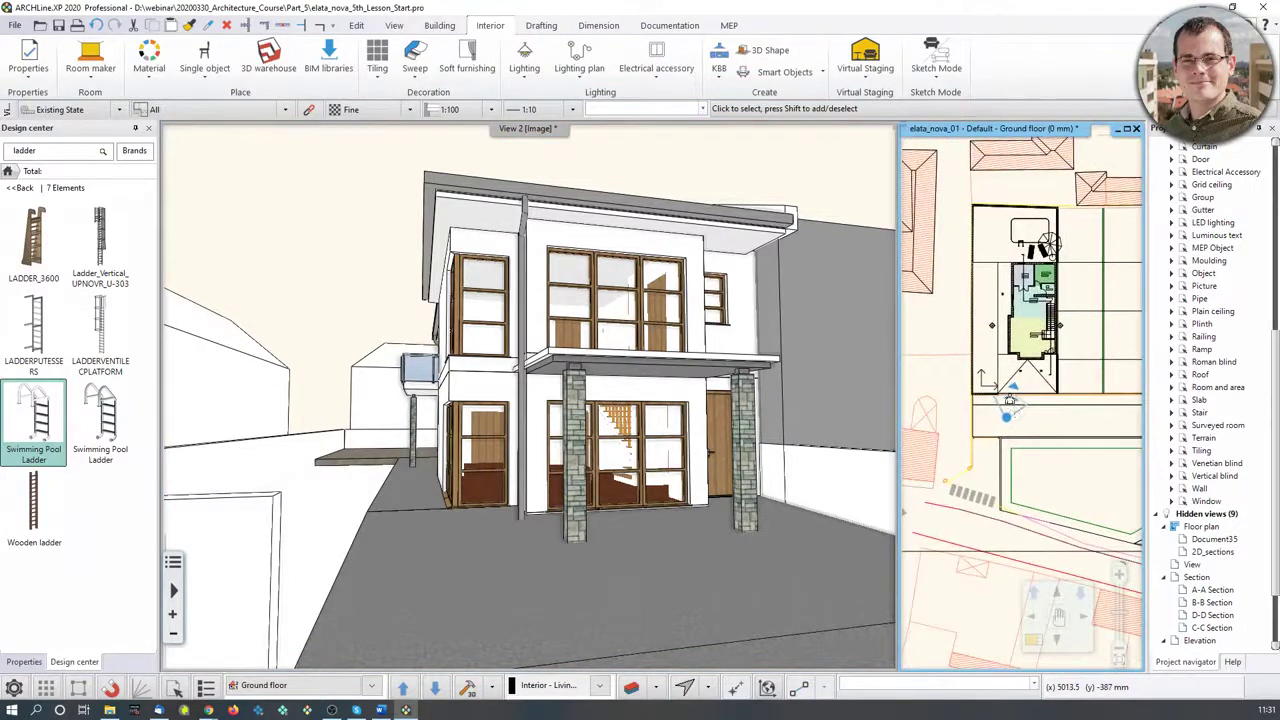
pyautogui.moveTo(1016, 338); pyautogui.dragTo(1011, 361, button='middle')
pyautogui.press('pageup')
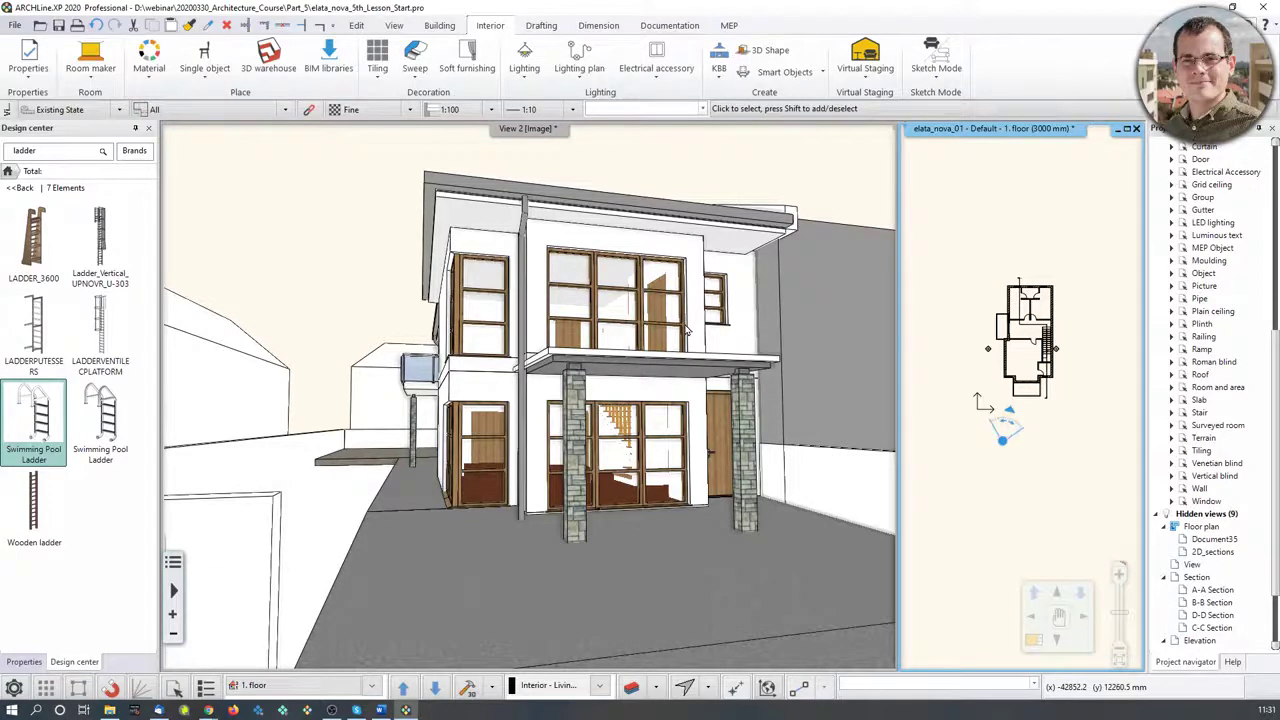
pyautogui.press('pagedown')
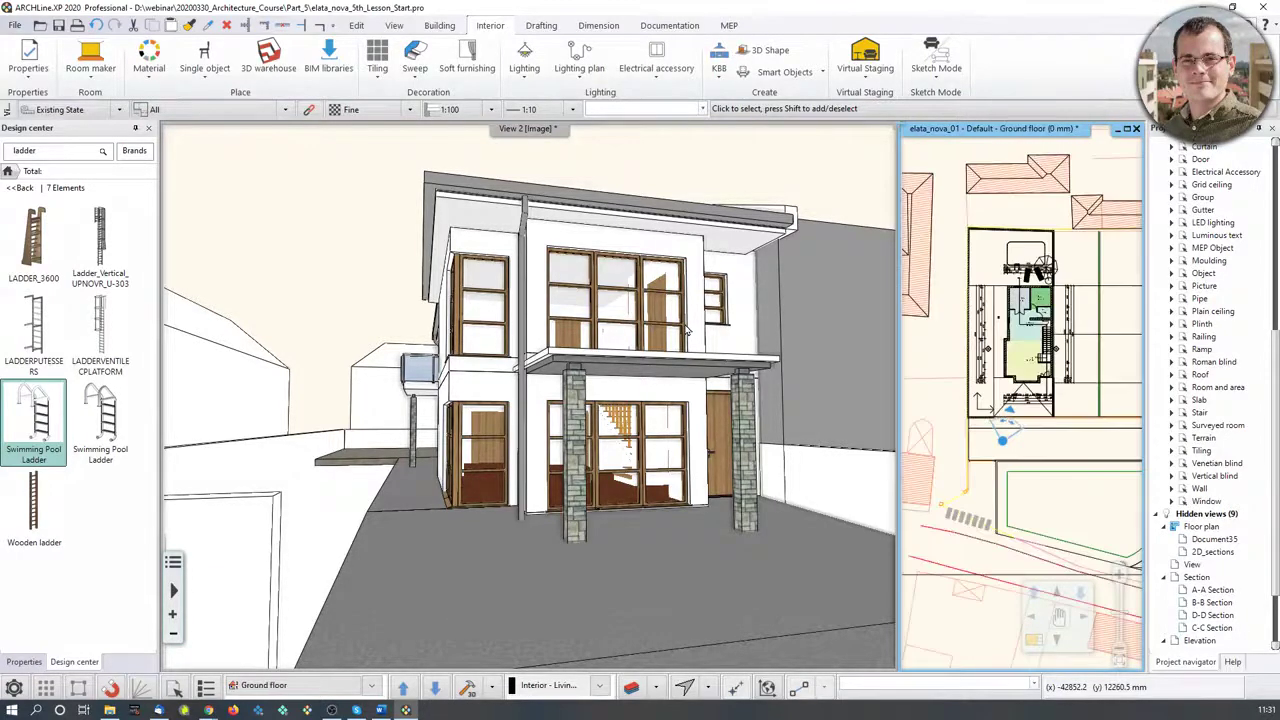
# Raise the camera to the upper storey by moving it on the 1. floor plan, and place it inside the rear room
pyautogui.scroll(3, 1008, 406)
pyautogui.moveTo(1000, 466)
pyautogui.mouseDown()
pyautogui.moveTo(1007, 438)
pyautogui.moveTo(1000, 455)
pyautogui.mouseUp()
pyautogui.press('pageup')
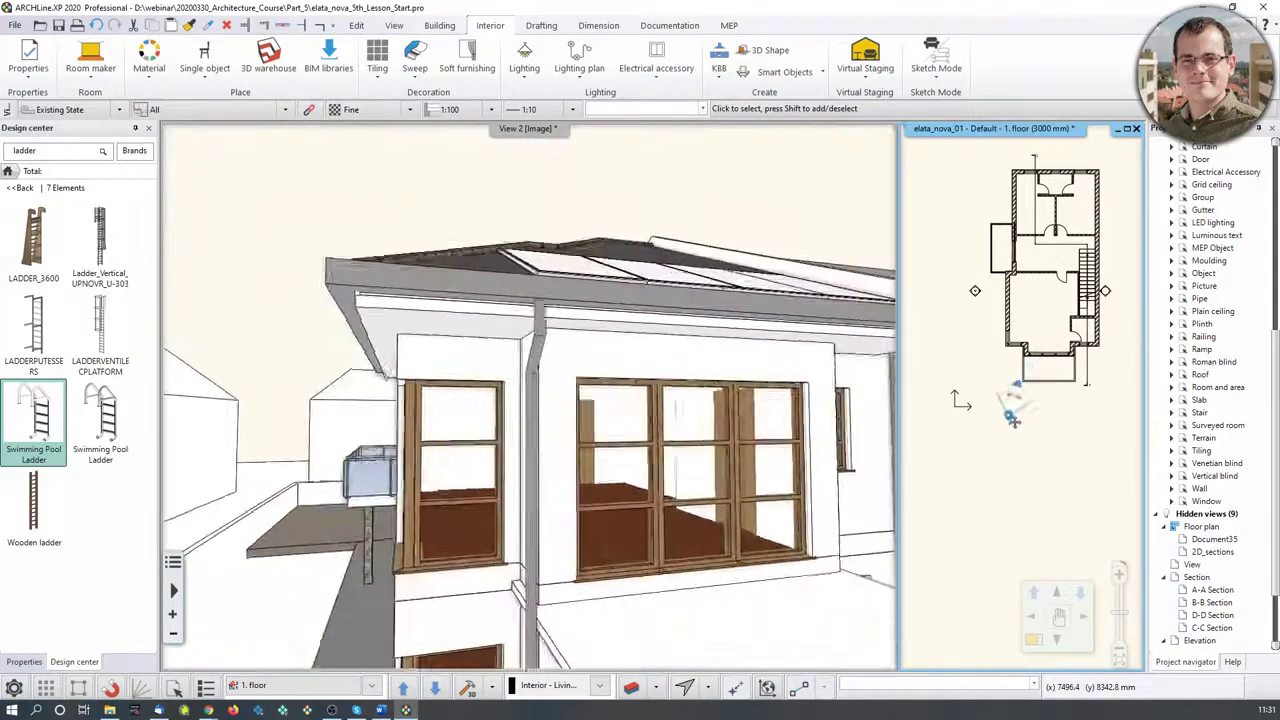
pyautogui.scroll(-2, 1020, 405)
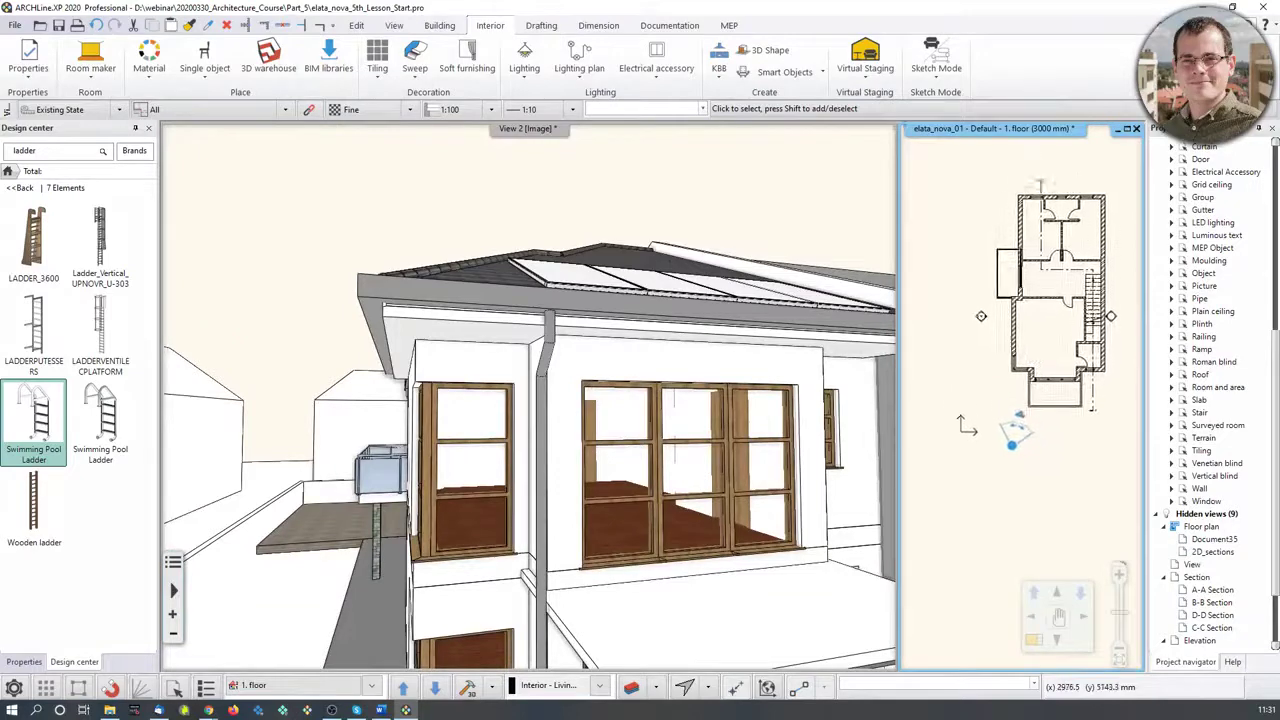
pyautogui.moveTo(1021, 411); pyautogui.dragTo(1079, 253)
pyautogui.moveTo(687, 450); pyautogui.dragTo(680, 490, button='middle')
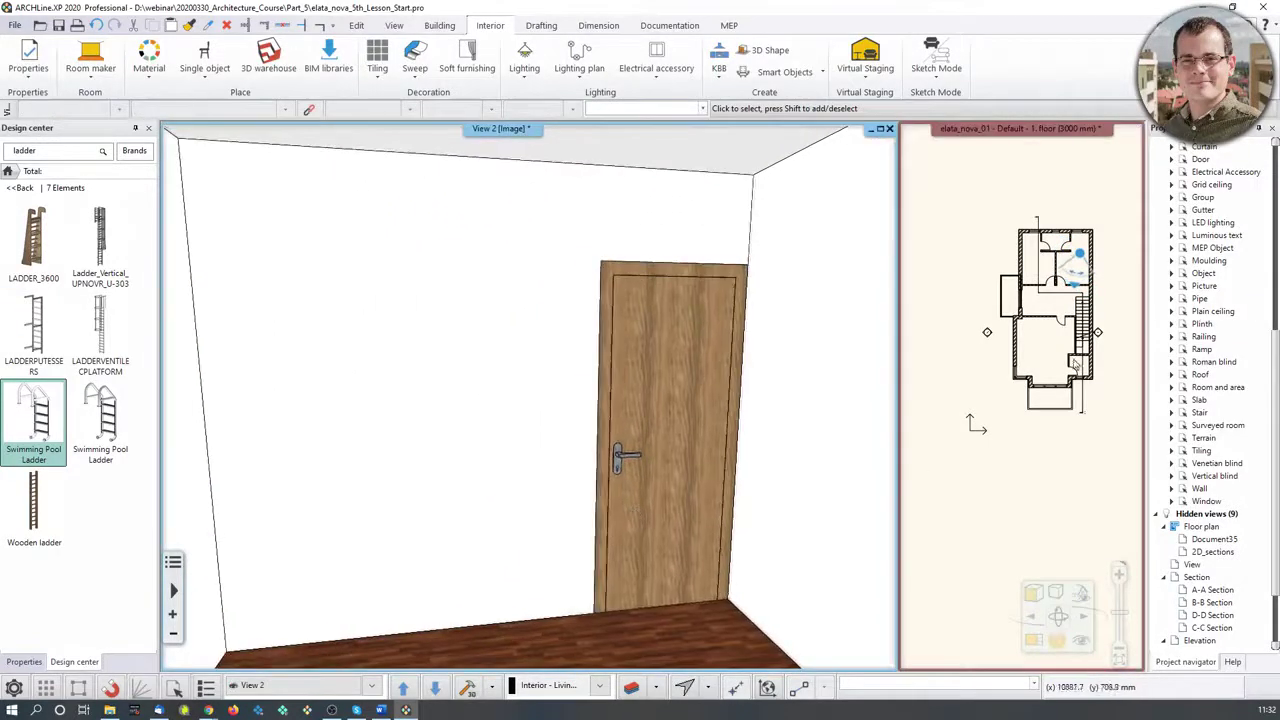
pyautogui.scroll(-1, 944, 286)
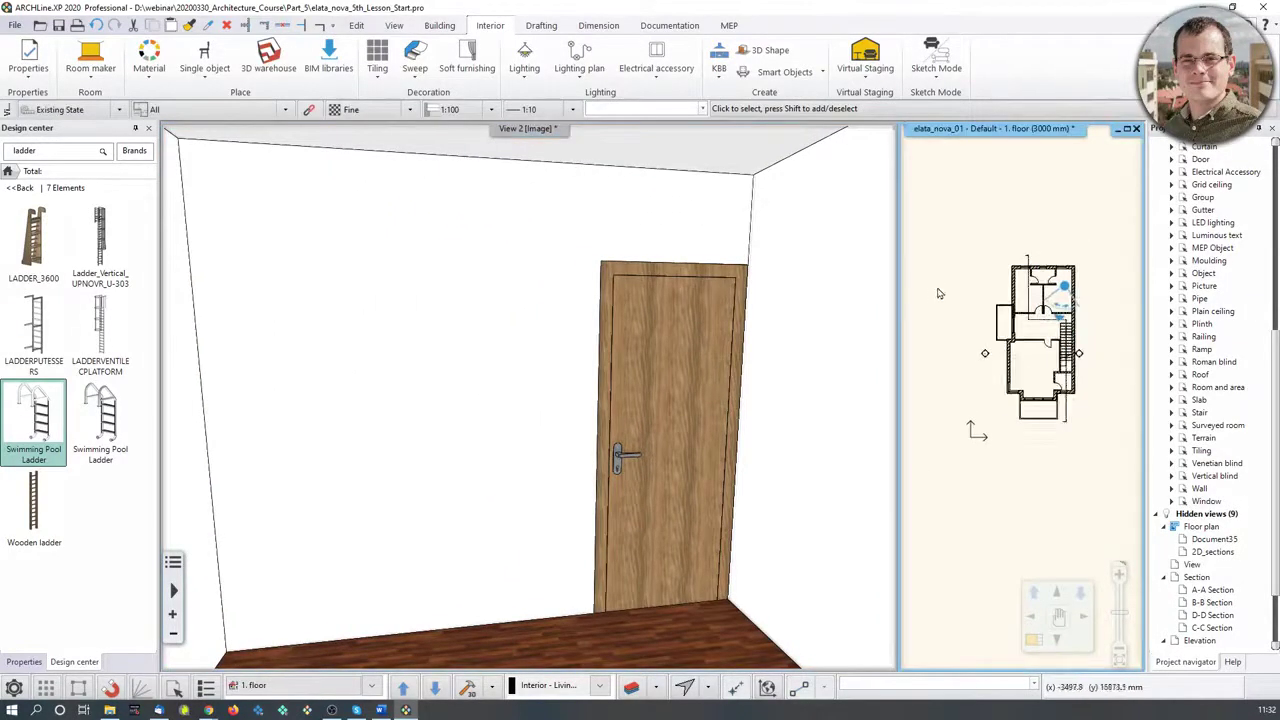
pyautogui.moveTo(980, 339); pyautogui.dragTo(976, 337, button='middle')
# Check the basement level, return to the ground floor plan and move the camera back out to the street before the house
pyautogui.press('pagedown')
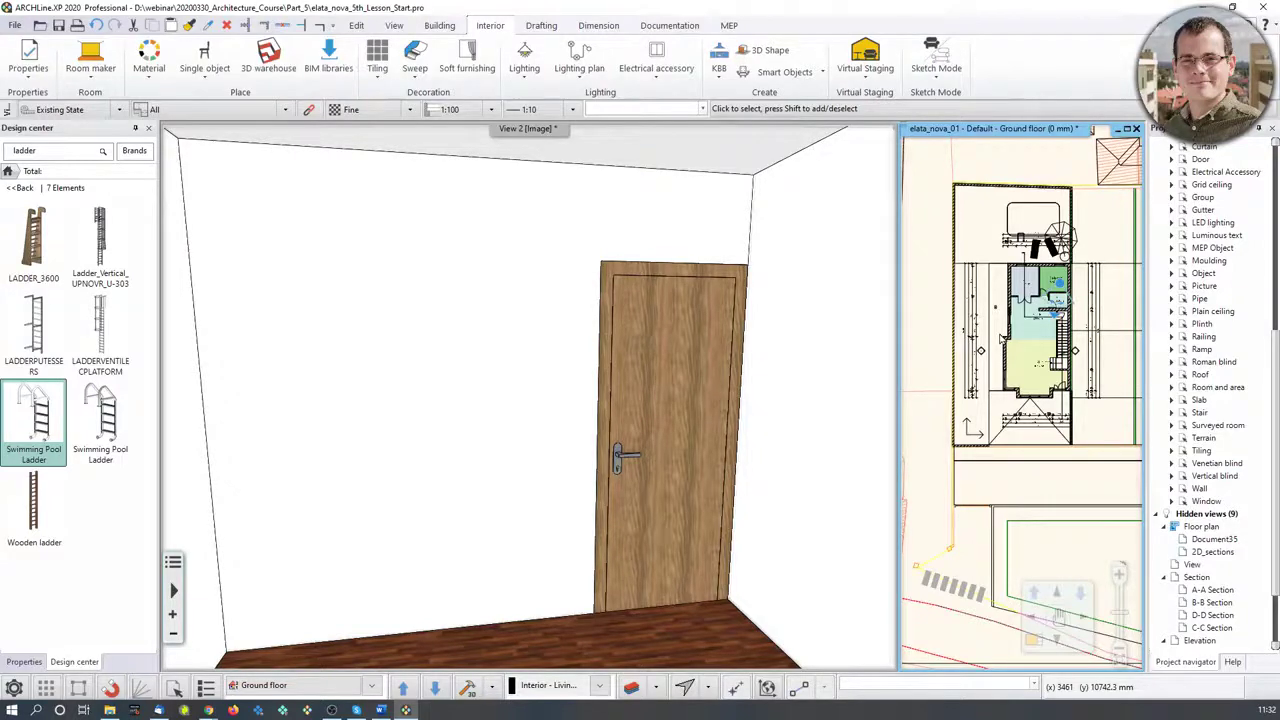
pyautogui.scroll(-3, 1016, 316)
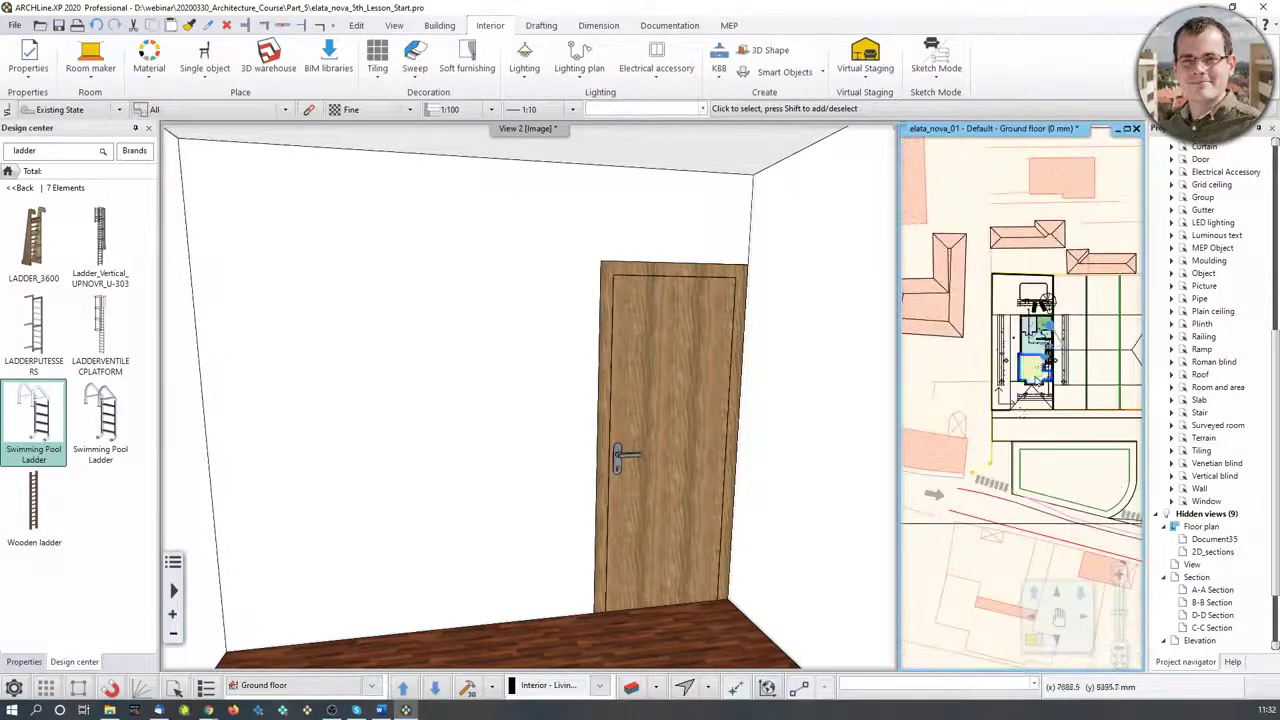
pyautogui.press('pagedown')
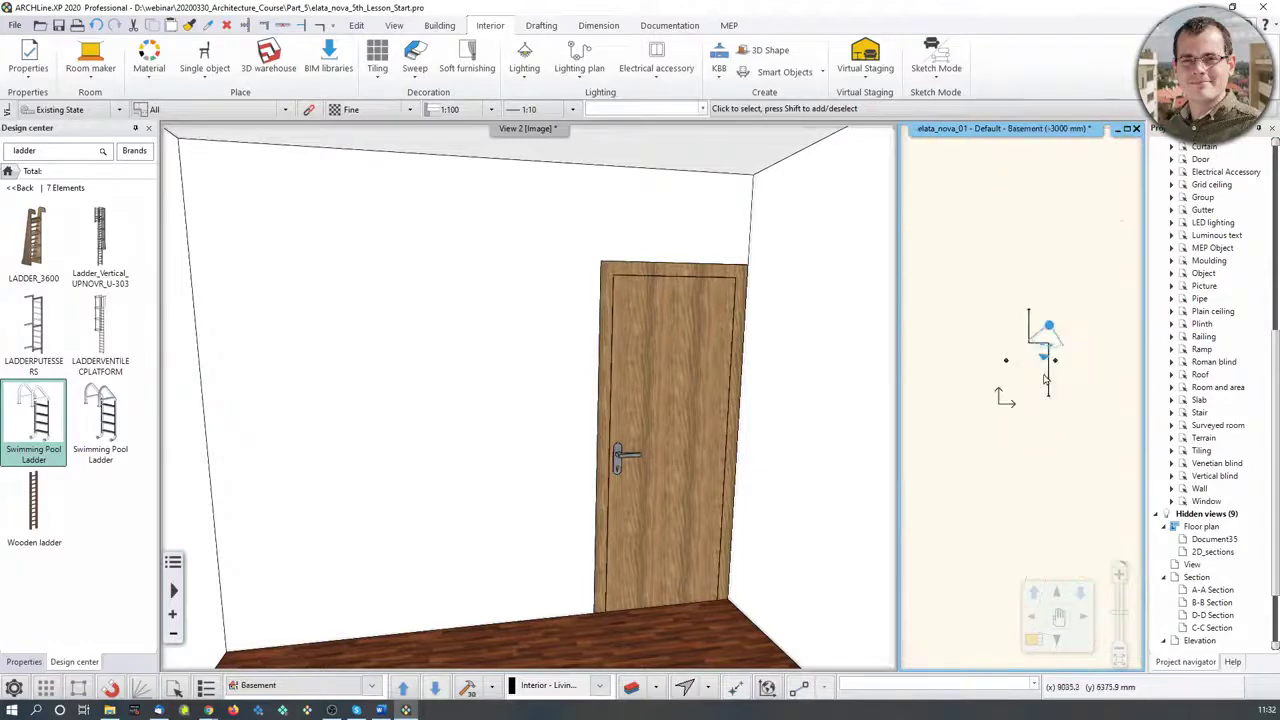
pyautogui.press('pageup')
pyautogui.press('pagedown')
pyautogui.press('pageup')
pyautogui.scroll(3, 1042, 372)
pyautogui.moveTo(1022, 353); pyautogui.dragTo(949, 537)
pyautogui.scroll(-4, 1053, 386)
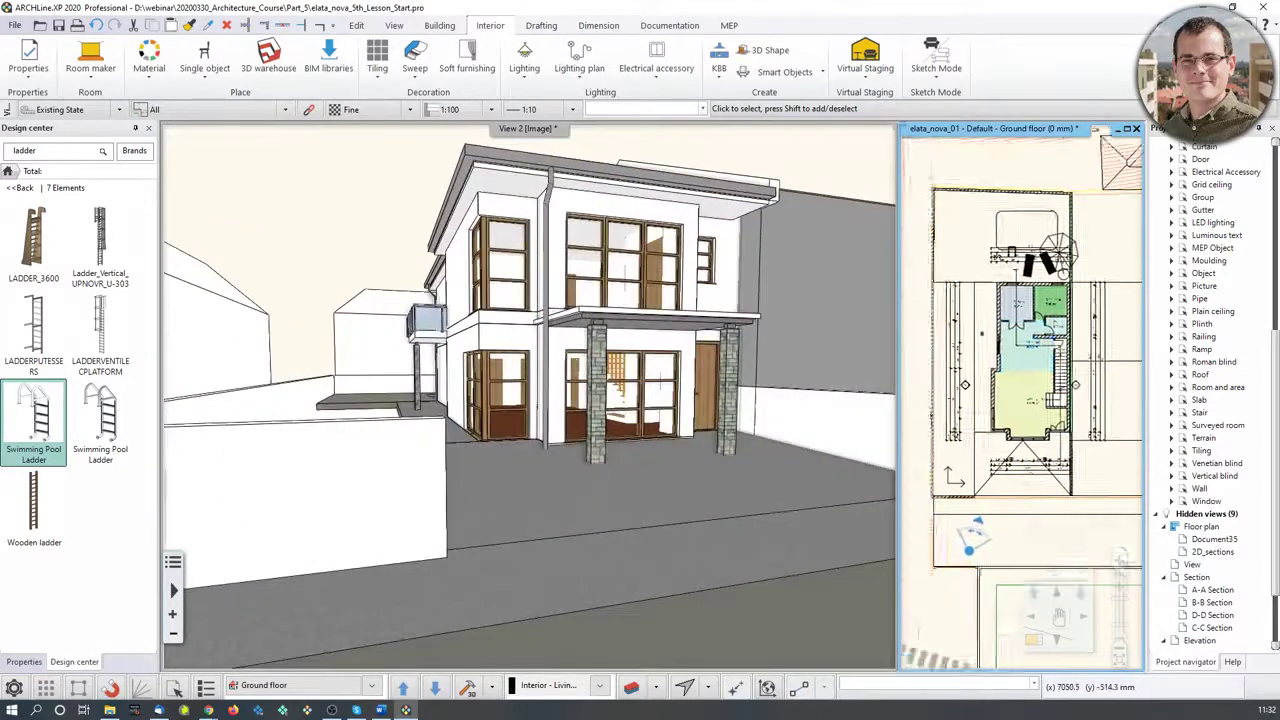
# Check the street perspective at full size, and tile the views with the ground floor plan as the larger one
pyautogui.click(651, 449)
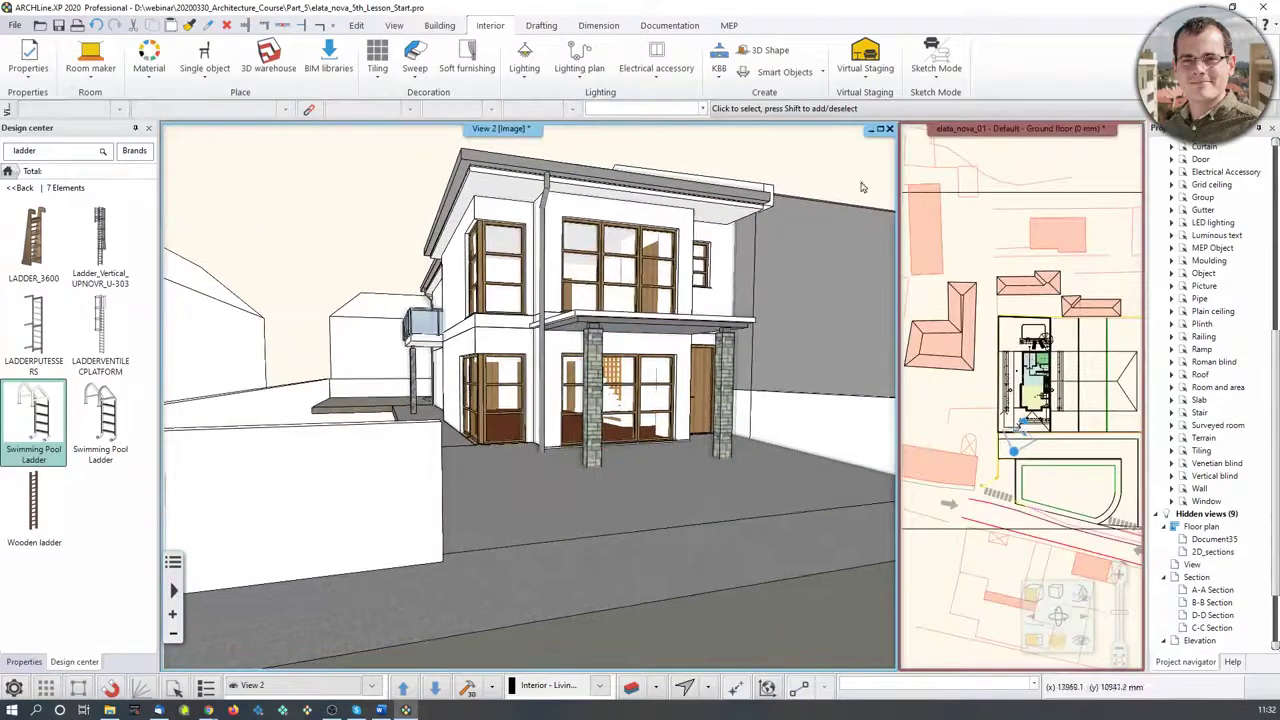
pyautogui.click(881, 131)
pyautogui.scroll(-6, 742, 322)
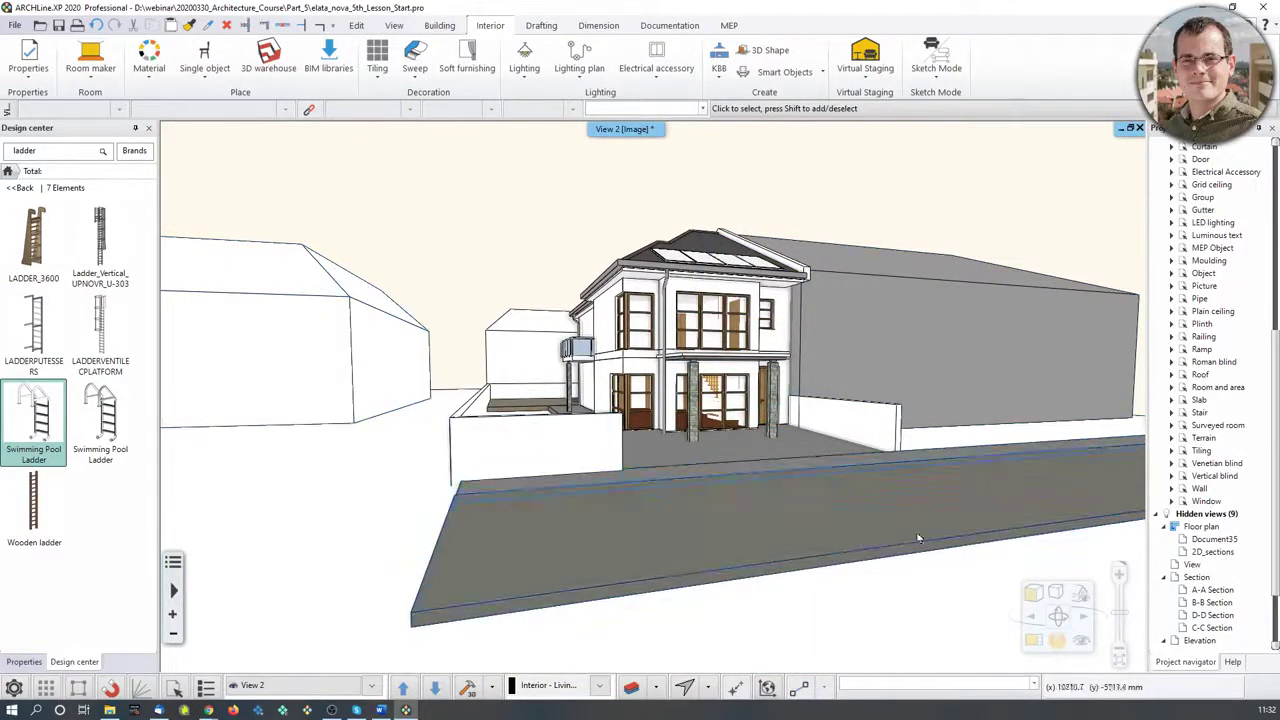
pyautogui.scroll(6, 1064, 512)
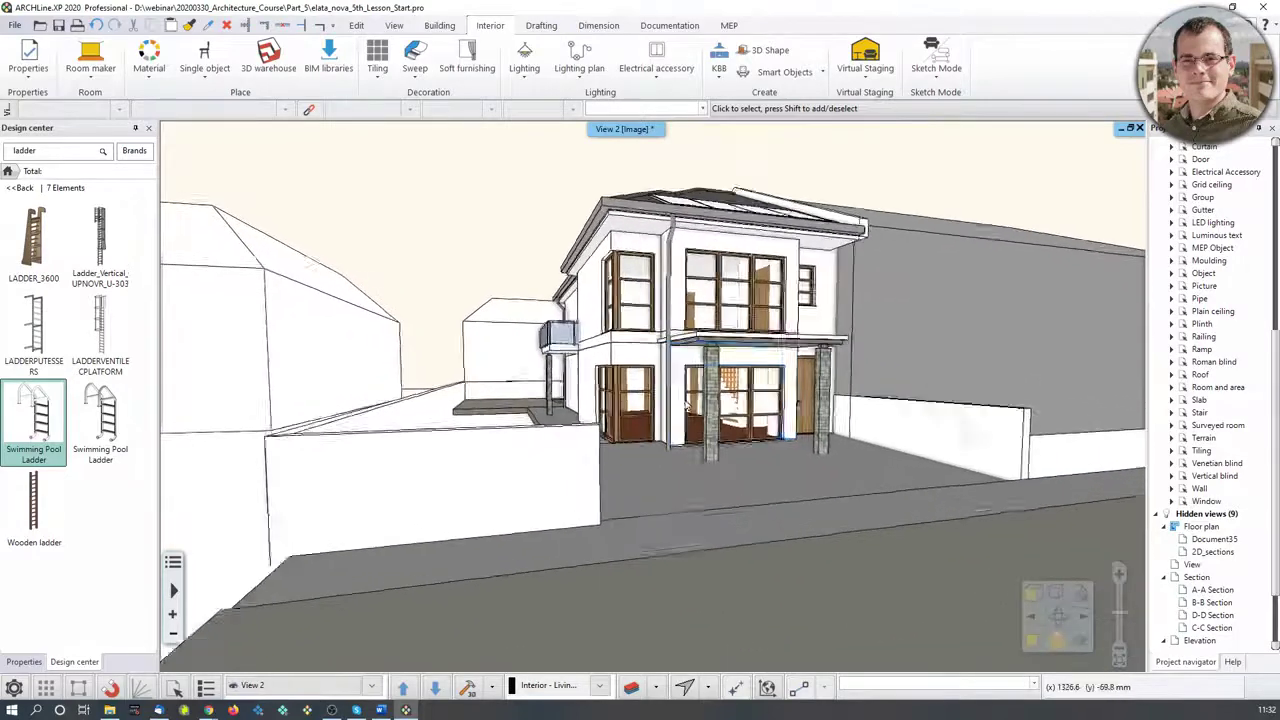
pyautogui.click(1036, 640)
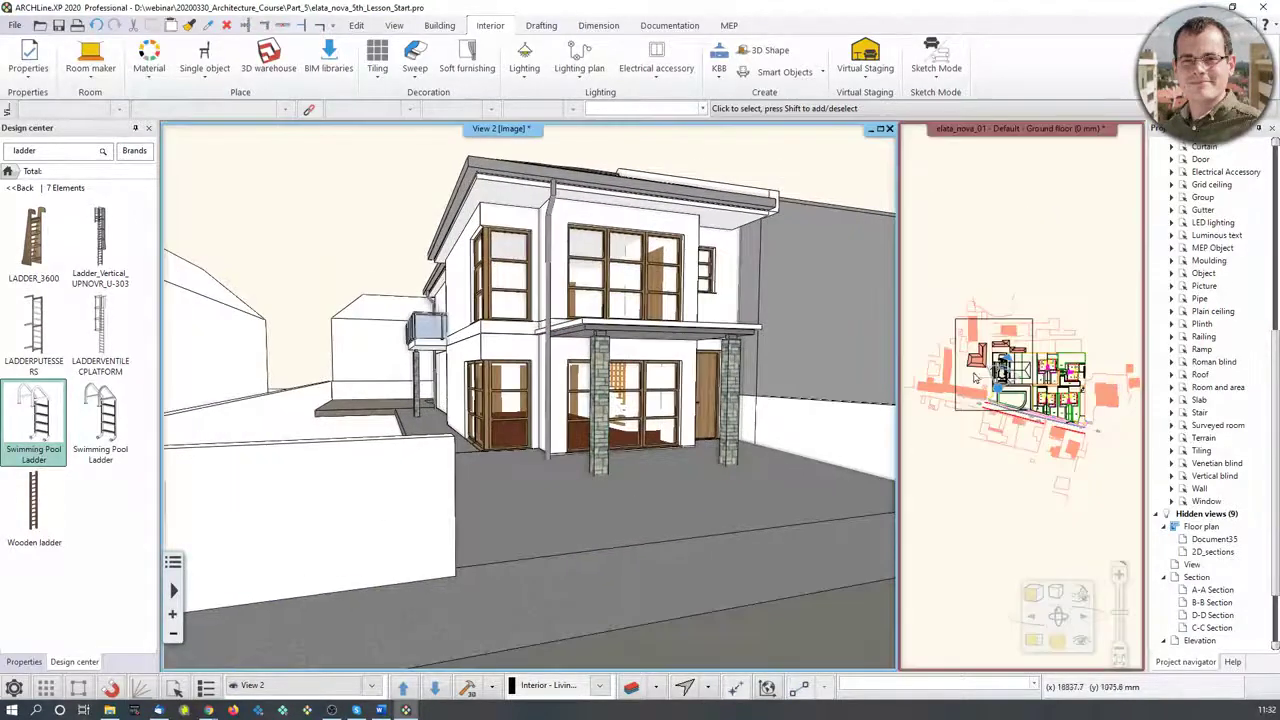
pyautogui.click(975, 376)
pyautogui.scroll(3, 995, 425)
pyautogui.click(1034, 639)
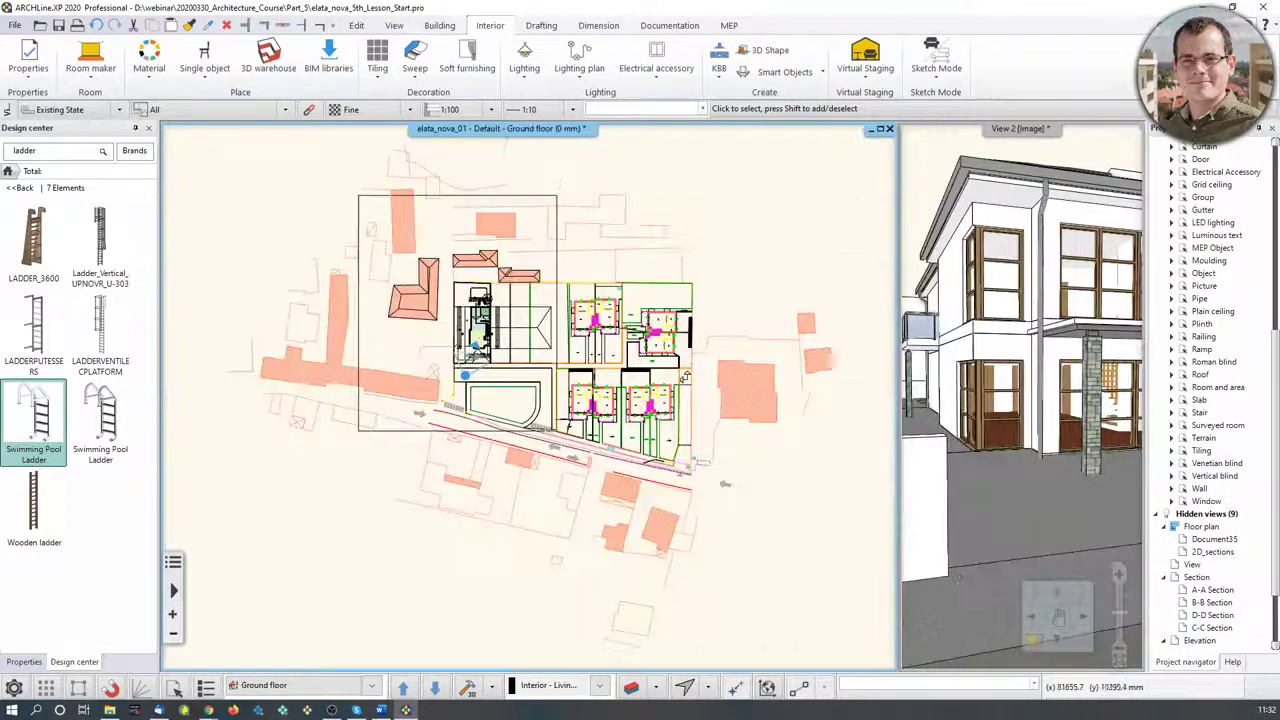
pyautogui.scroll(2, 546, 317)
# Draw a curved three-point animation path from west of the plot to the street in front of the house
pyautogui.click(395, 26)
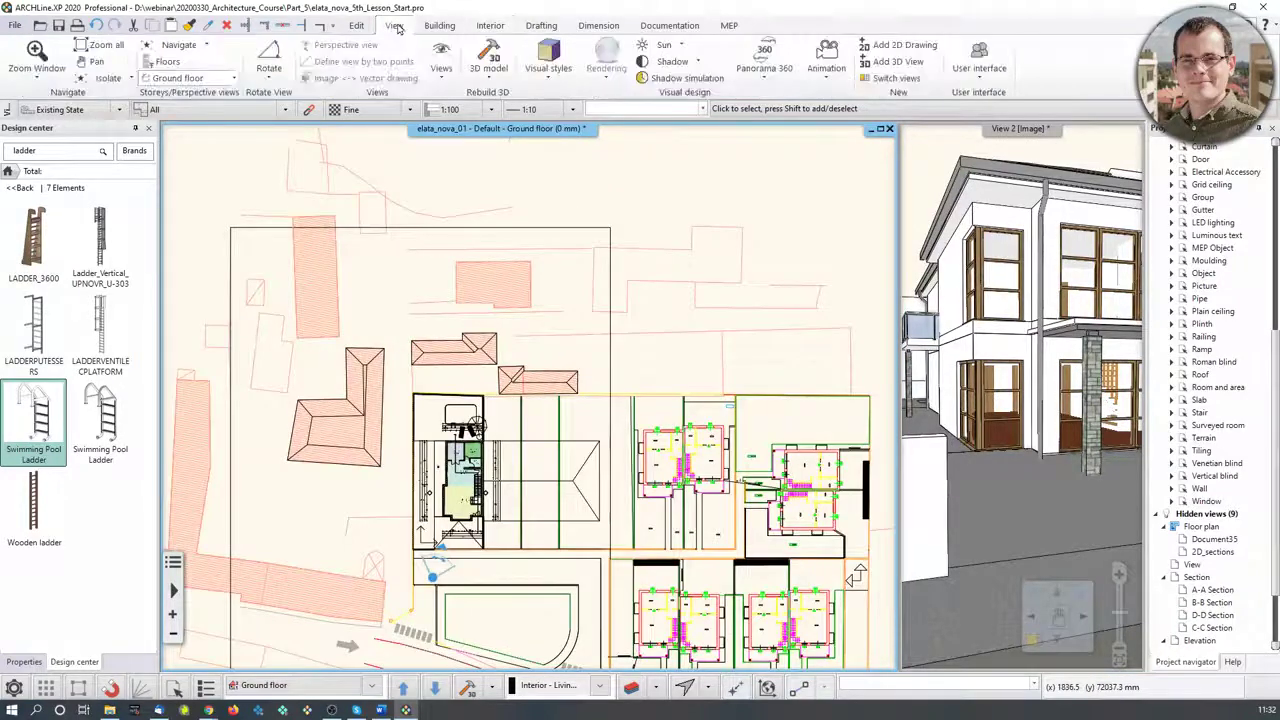
pyautogui.click(826, 80)
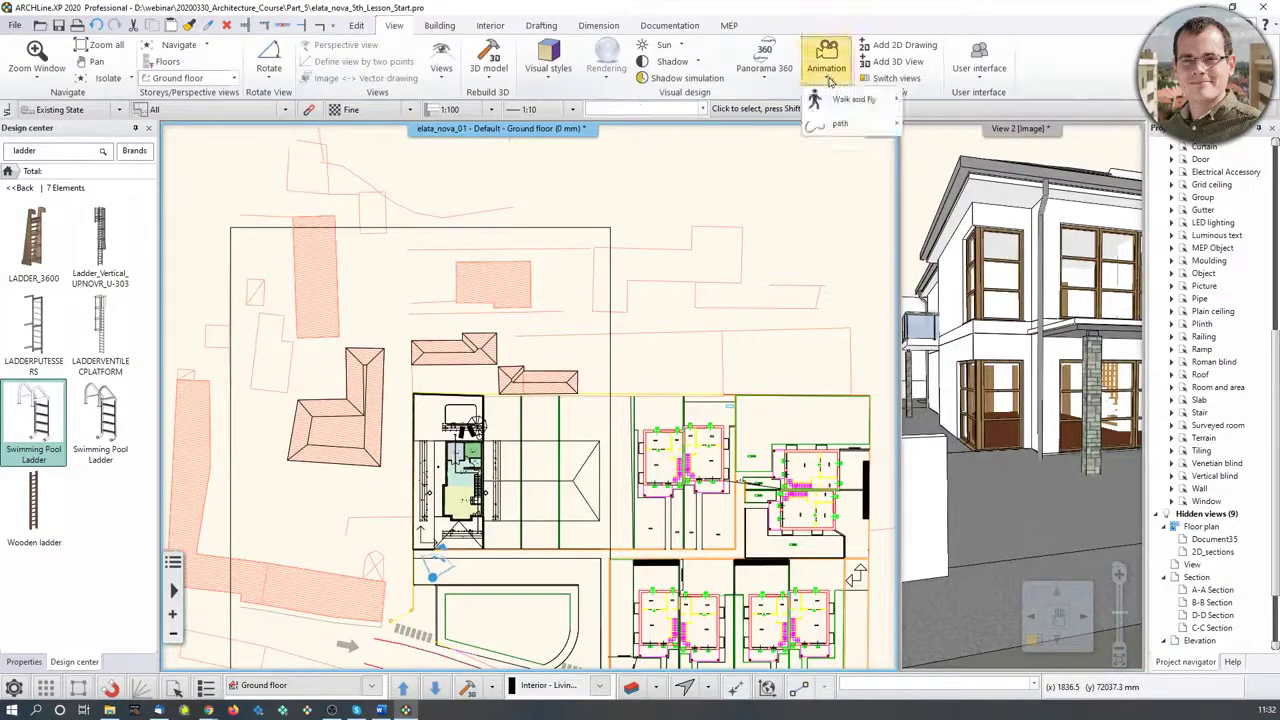
pyautogui.moveTo(860, 114)
pyautogui.click(922, 150)
pyautogui.scroll(4, 470, 400)
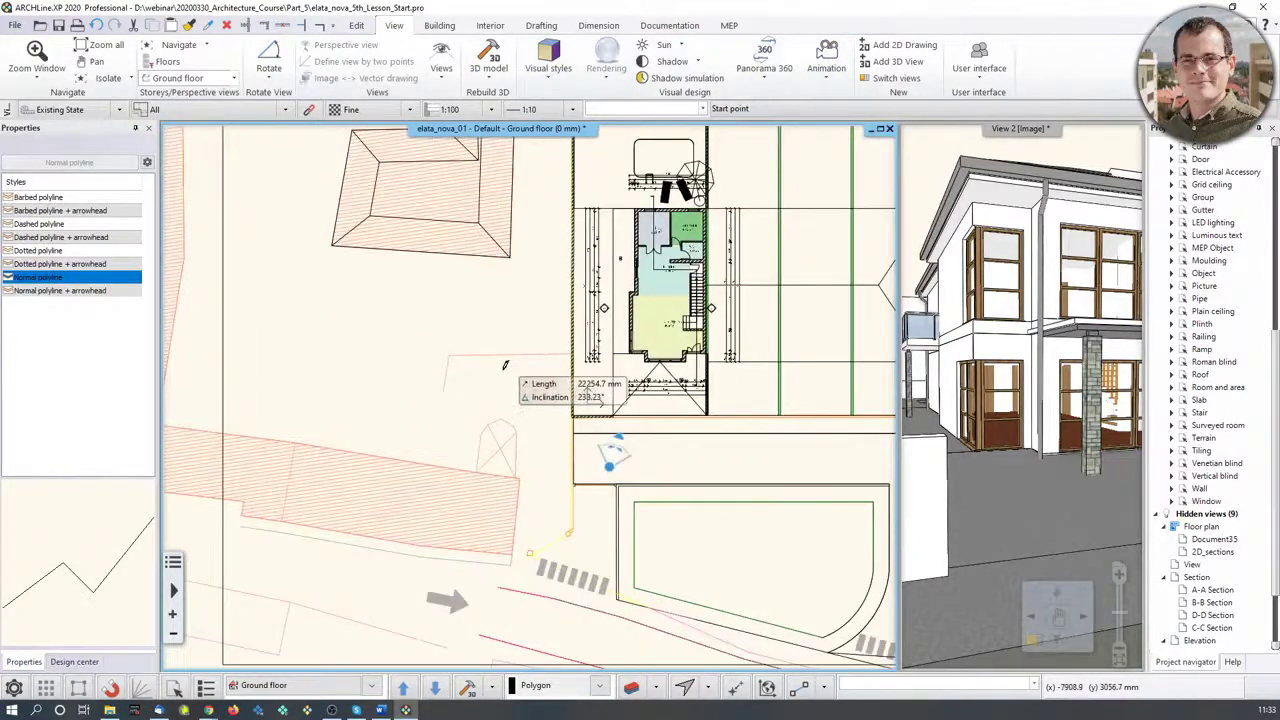
pyautogui.click(500, 370)
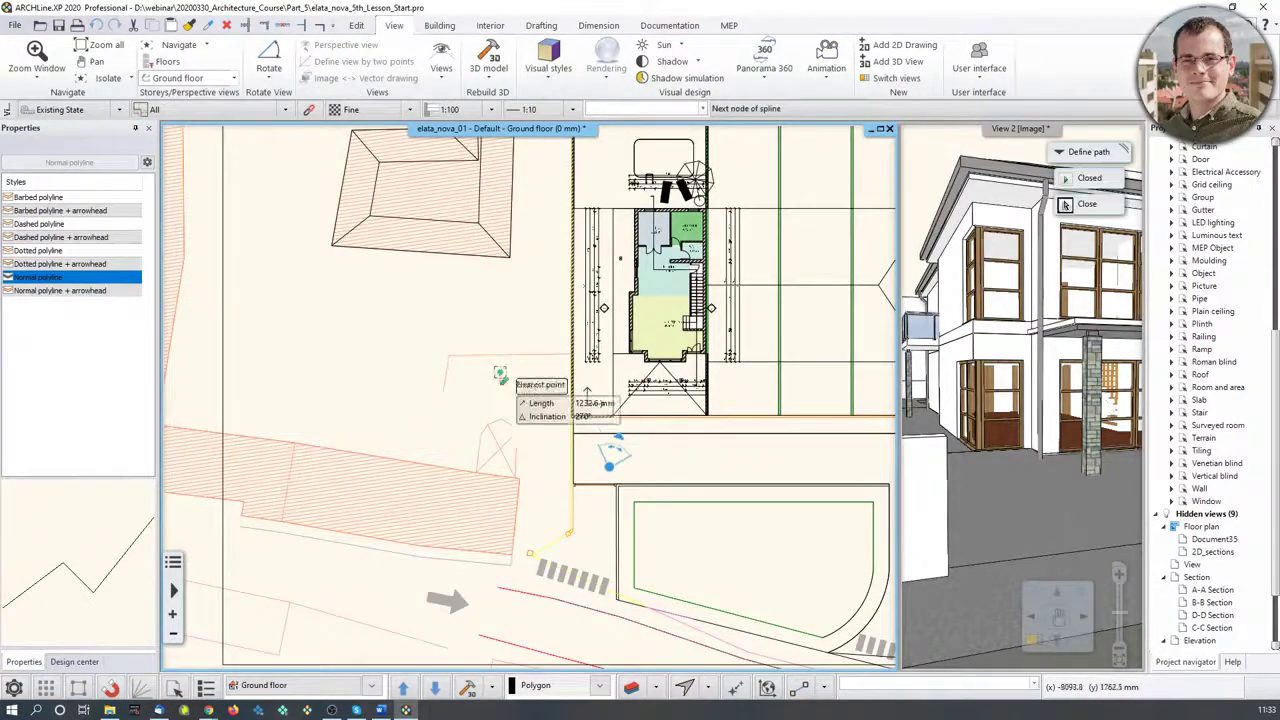
pyautogui.scroll(1, 575, 457)
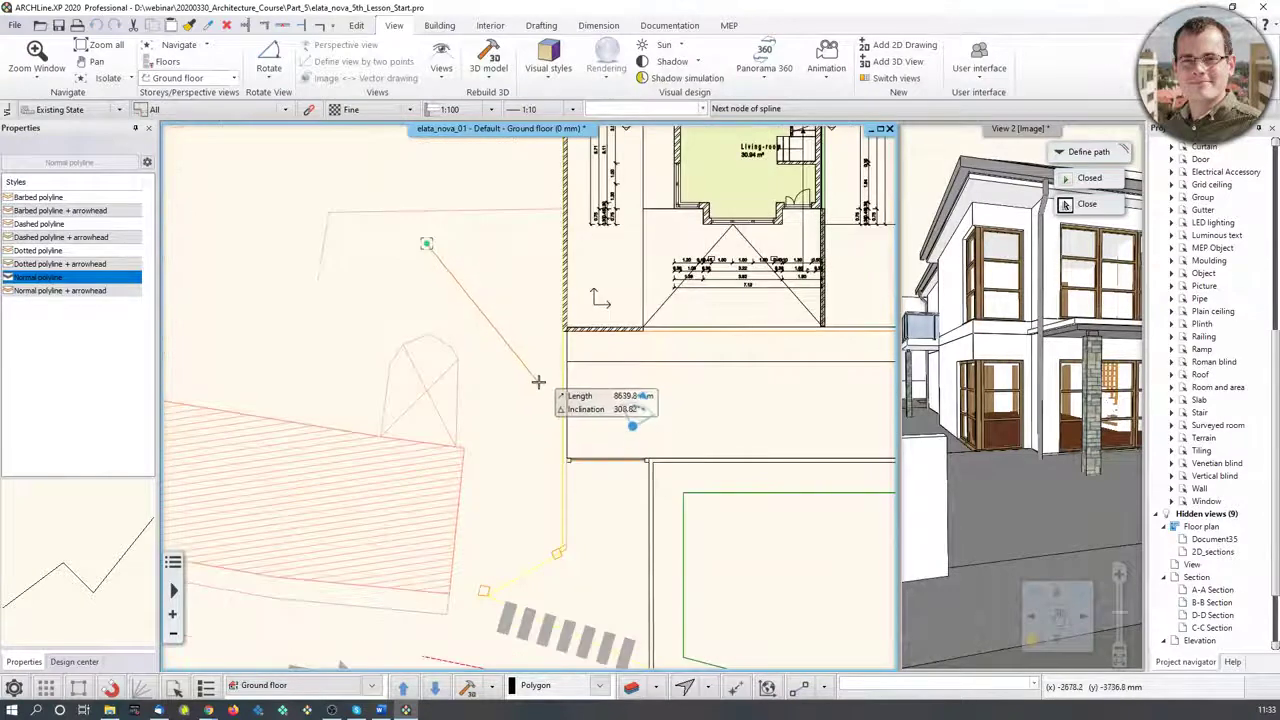
pyautogui.click(548, 388)
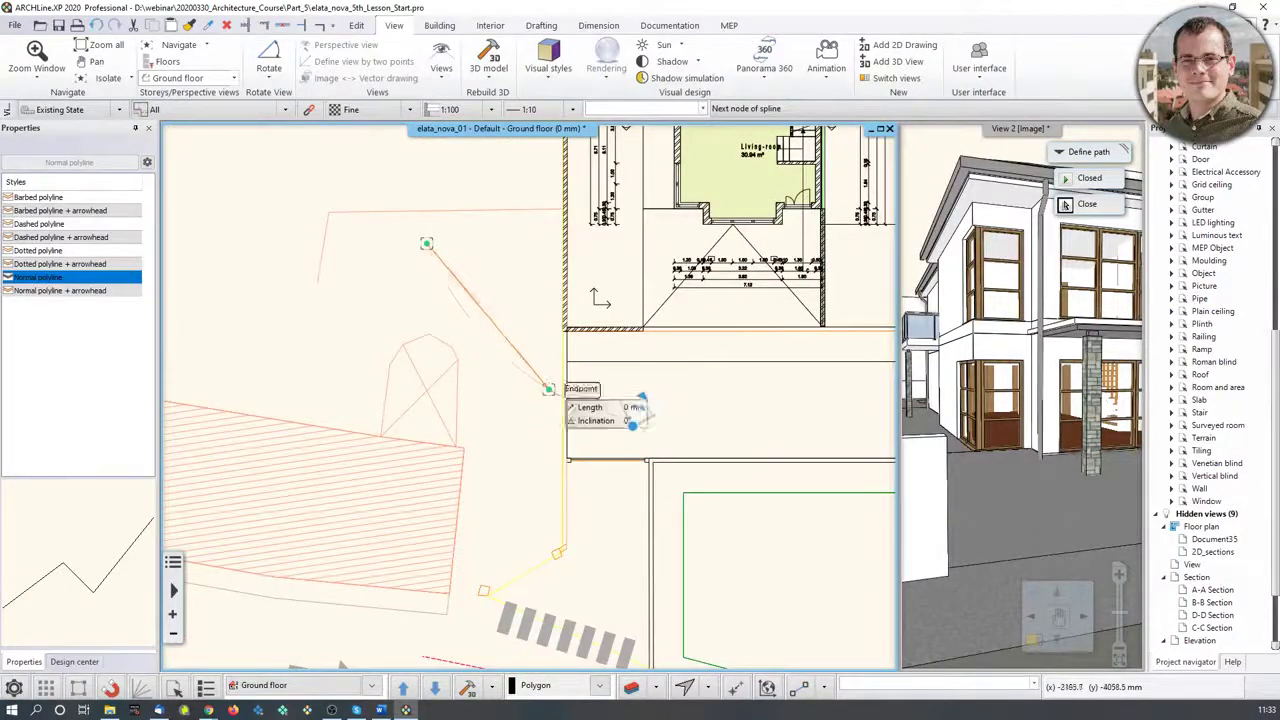
pyautogui.click(787, 419)
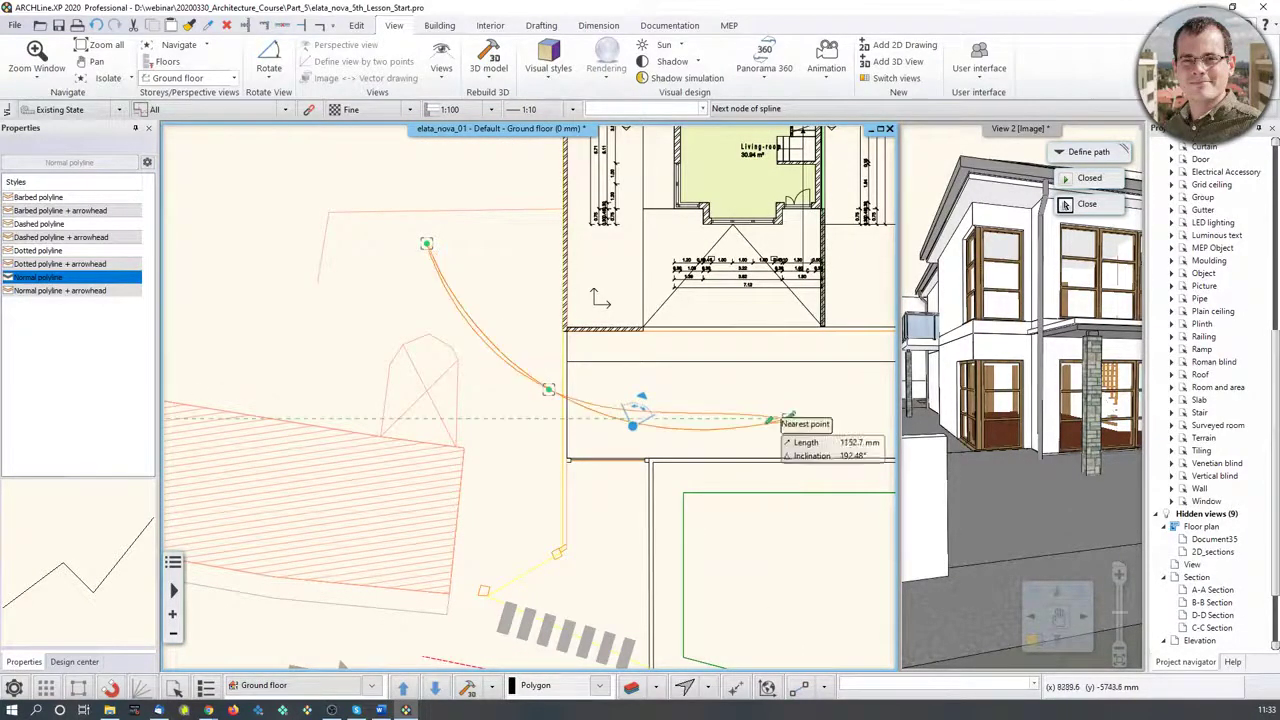
pyautogui.press('Return')
# Aim the animation path's target points at the middle of the living room on the ground floor plan
pyautogui.moveTo(571, 279); pyautogui.dragTo(547, 380, button='middle')
pyautogui.scroll(-2, 547, 380)
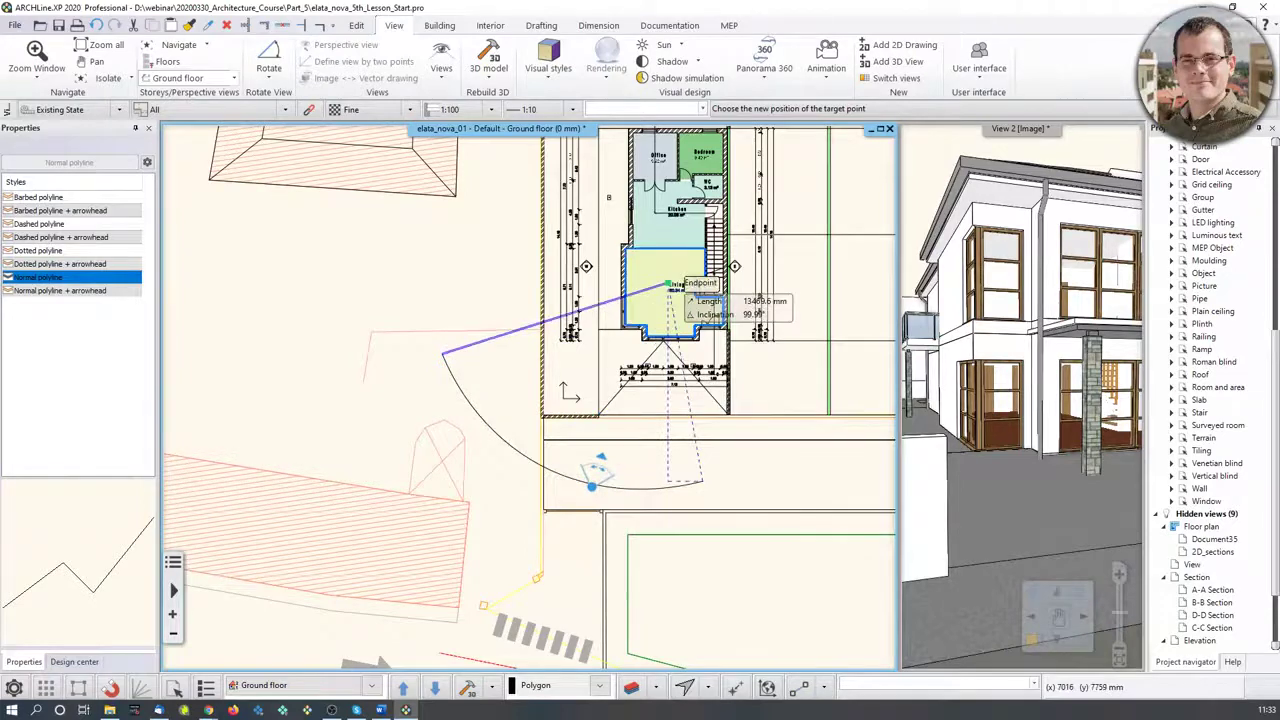
pyautogui.scroll(2, 592, 341)
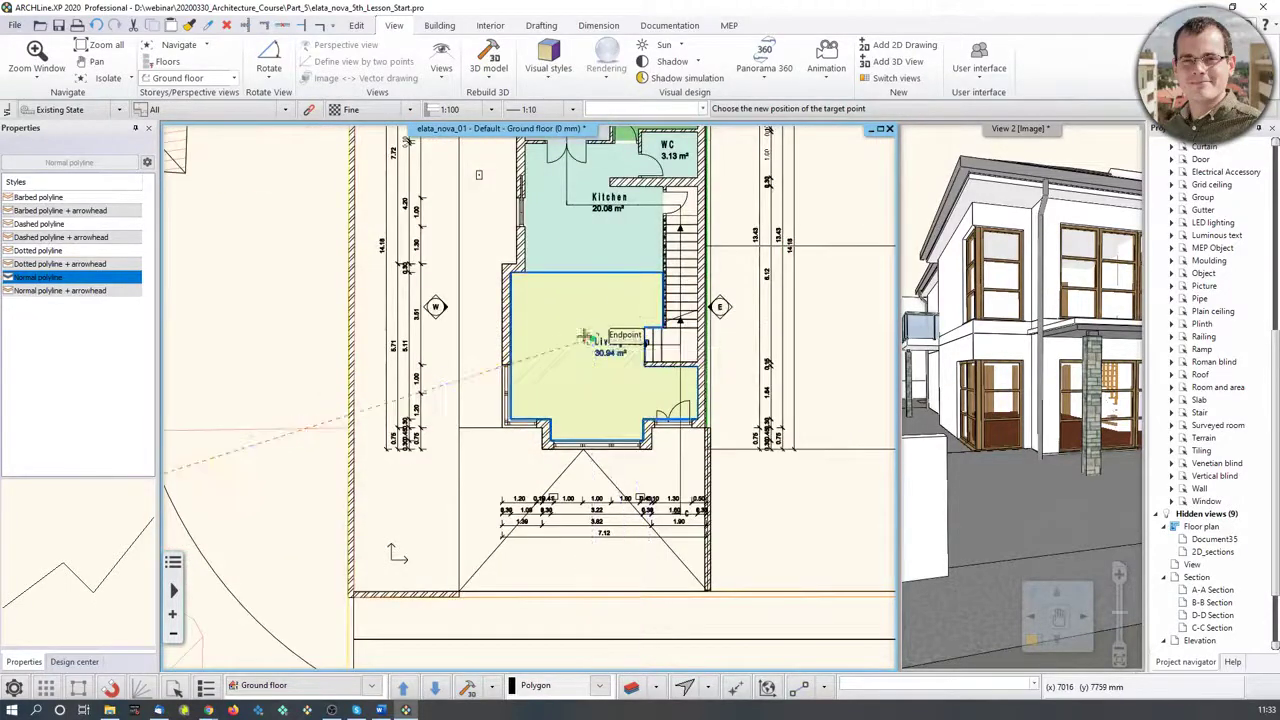
pyautogui.scroll(2, 592, 345)
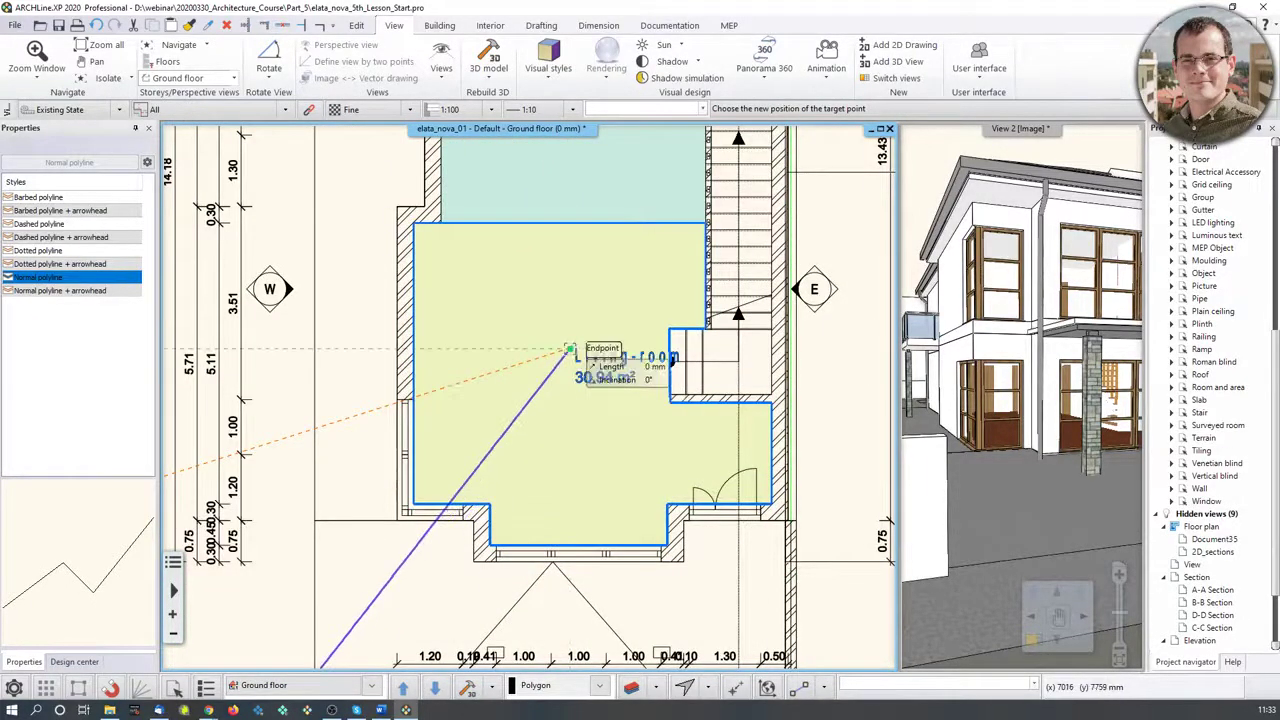
pyautogui.scroll(-2, 600, 355)
pyautogui.click(612, 343)
pyautogui.scroll(-3, 615, 370)
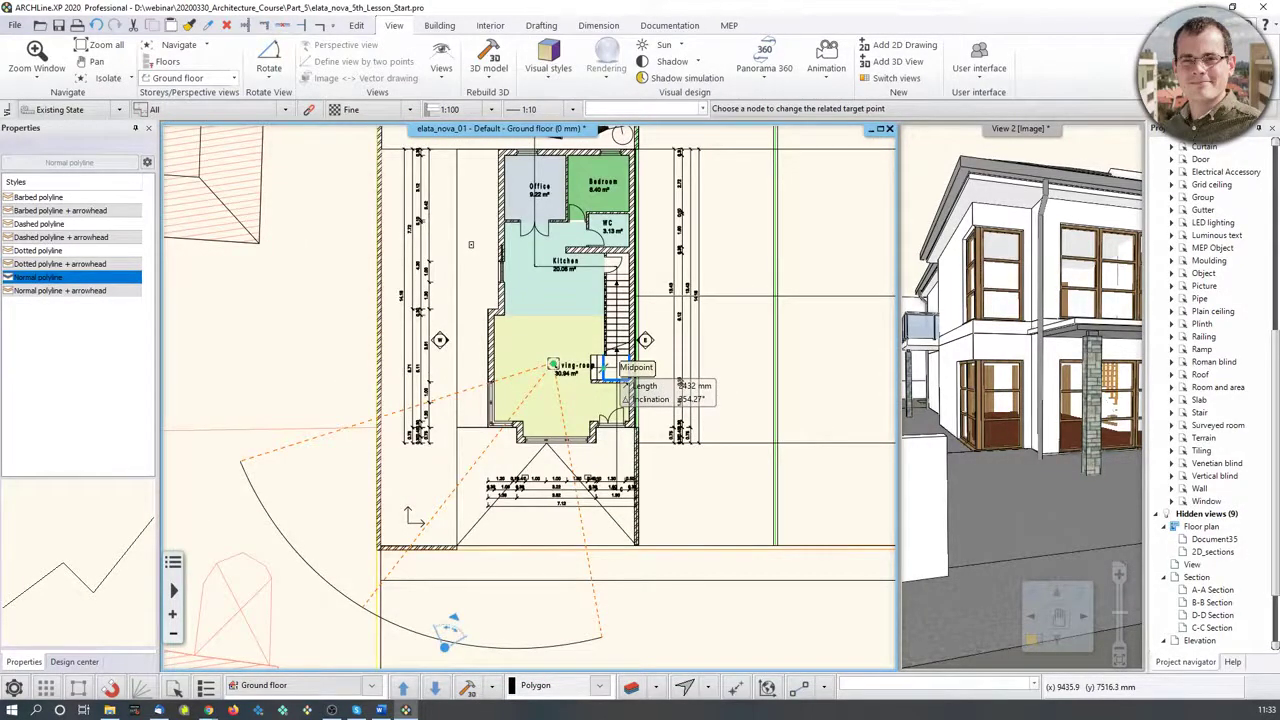
# Accept 1500 mm observer and target heights for all three path points and play the animation
pyautogui.rightClick(605, 370)
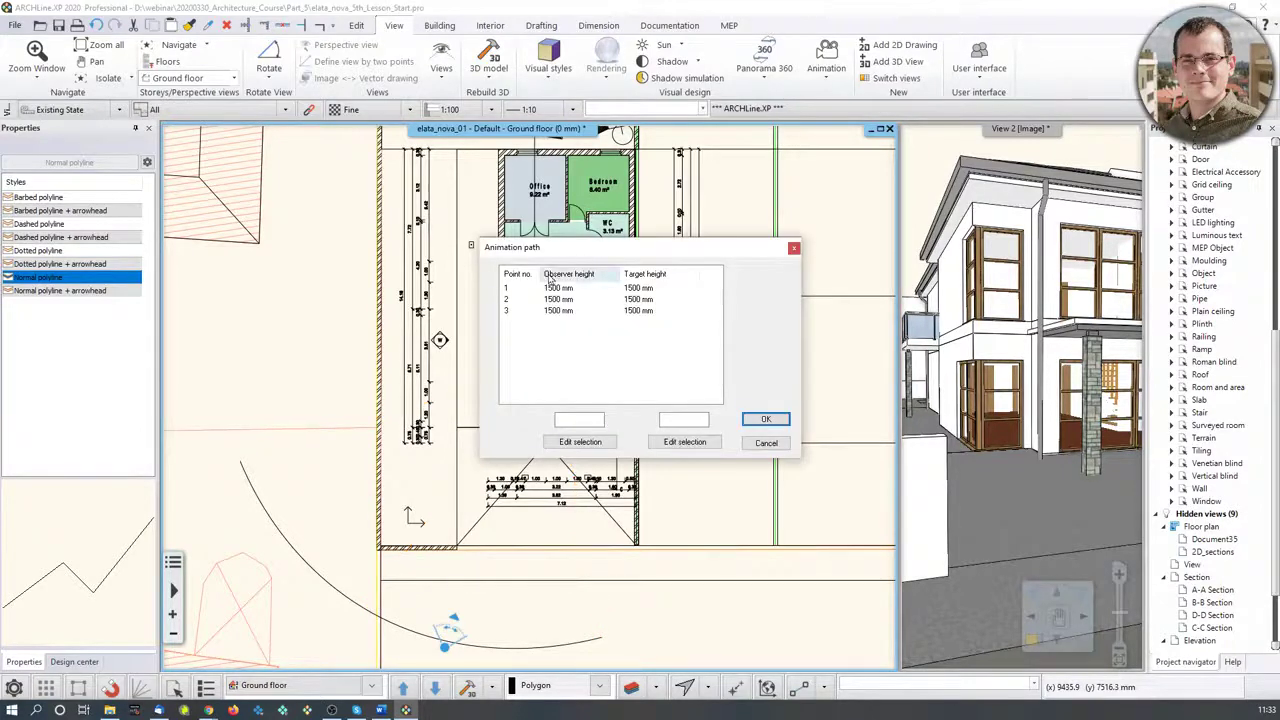
pyautogui.moveTo(586, 252); pyautogui.dragTo(598, 246)
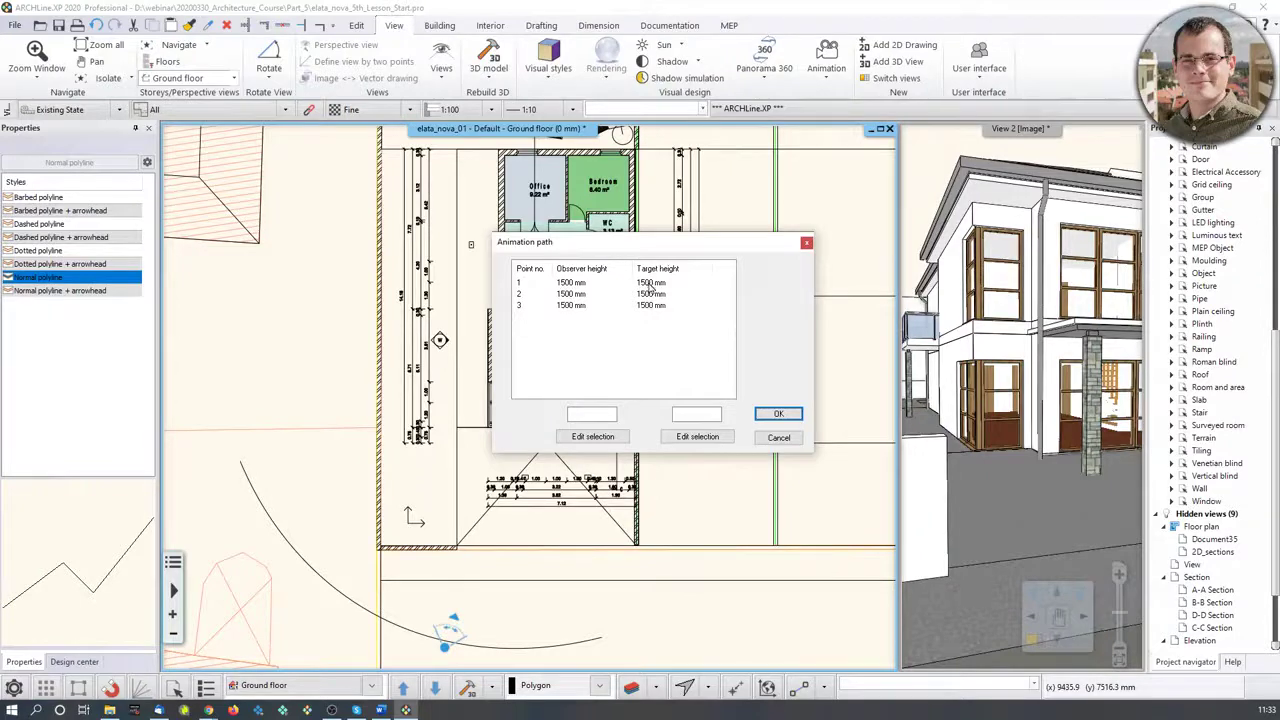
pyautogui.click(779, 414)
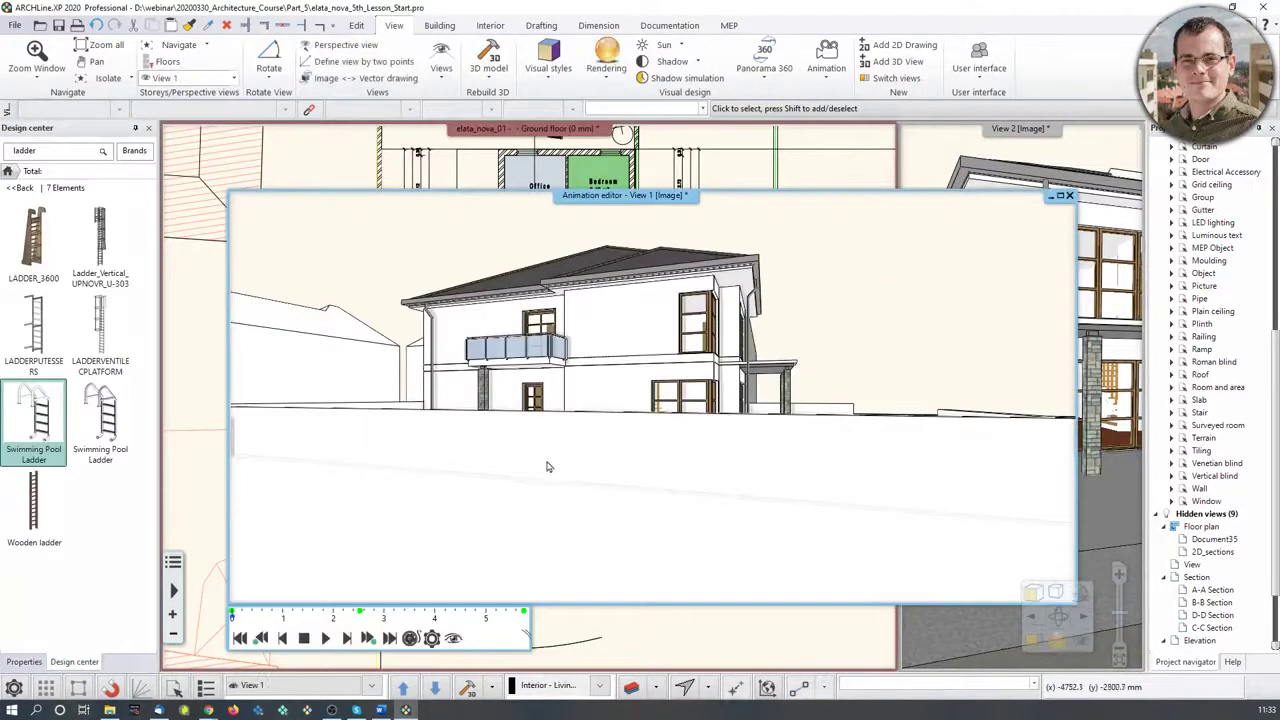
pyautogui.click(325, 638)
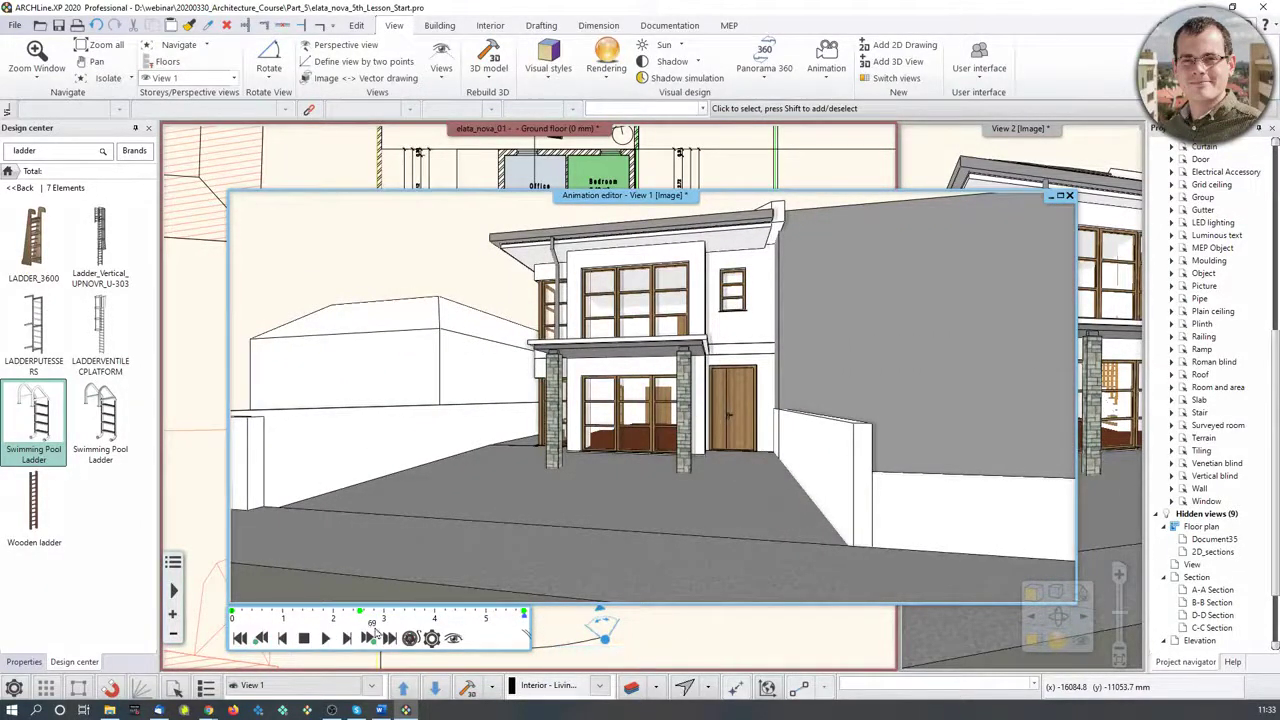
# Set the animation time to 7 seconds and play the animation with the new duration
pyautogui.click(432, 640)
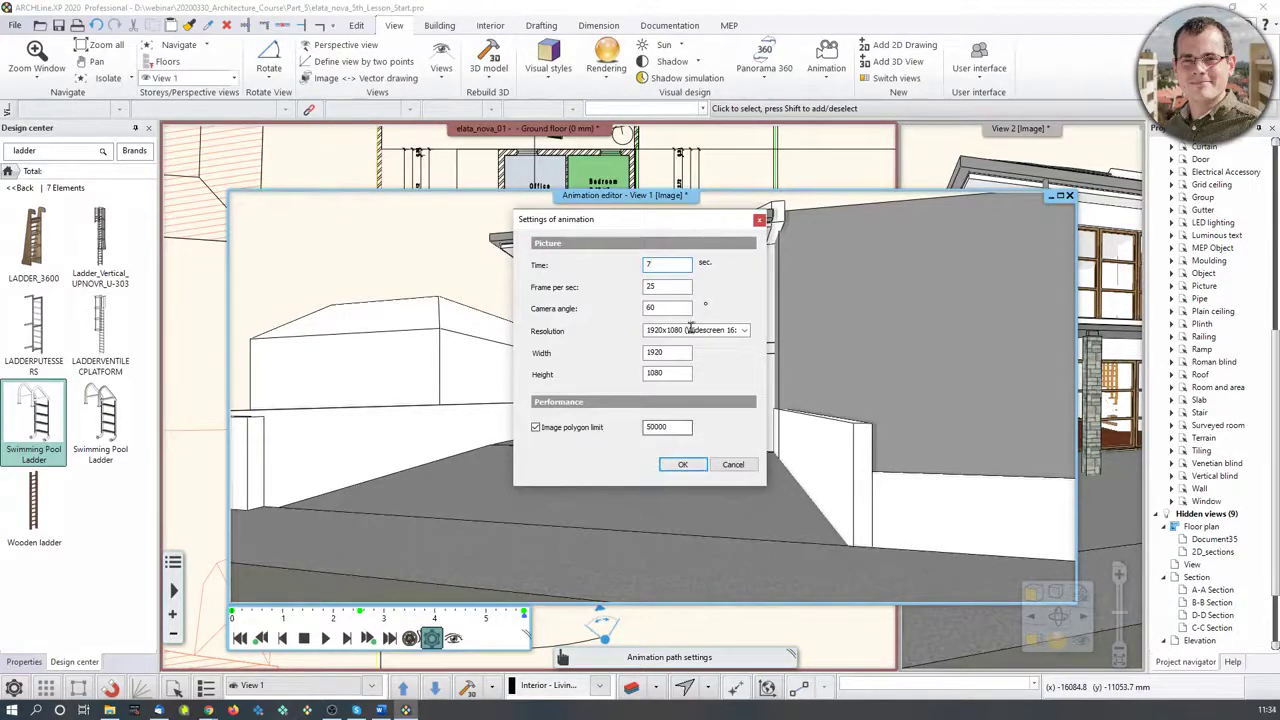
pyautogui.click(683, 464)
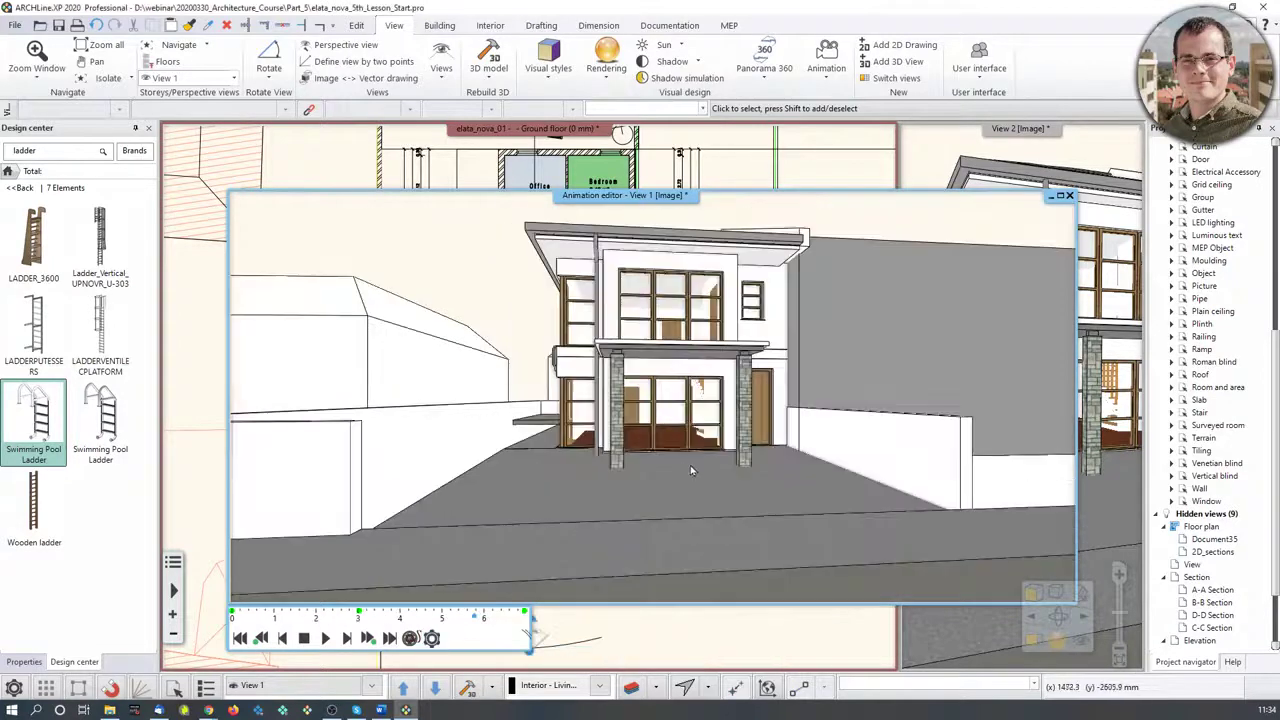
pyautogui.click(326, 640)
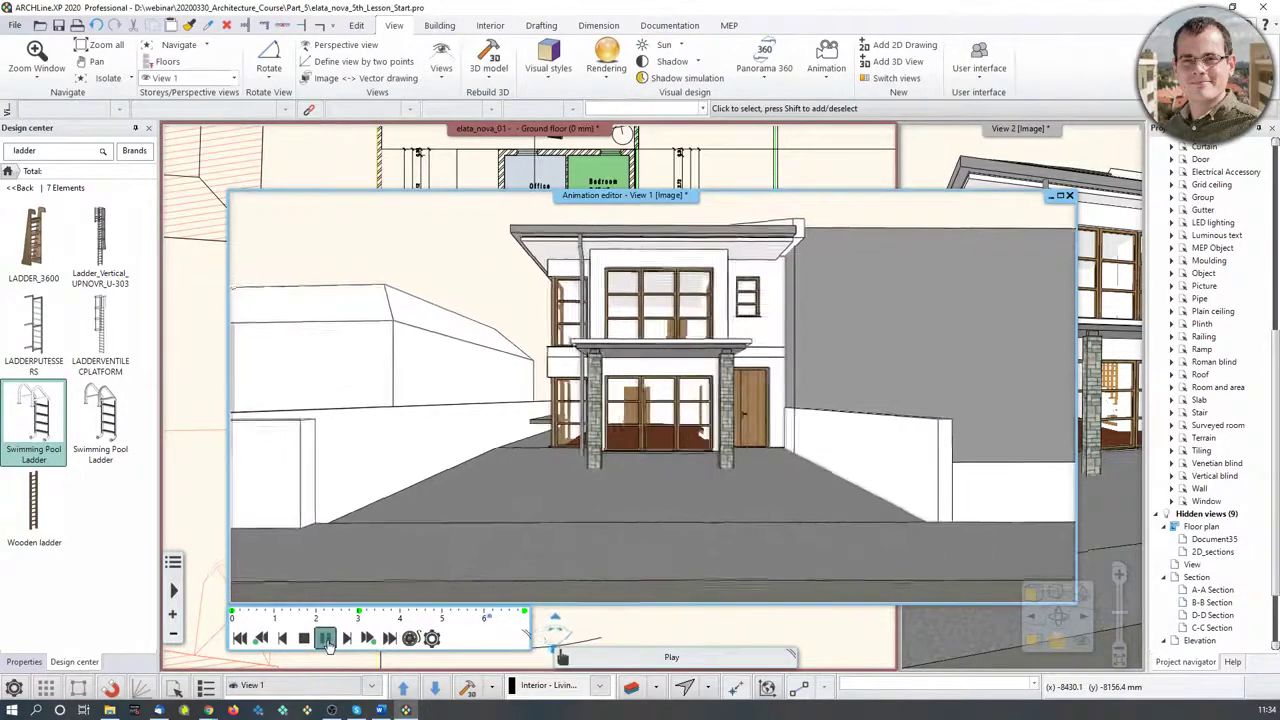
# Replay the animation, and raise the camera at the first keyframe to look down on the roof, pool and side yard
pyautogui.click(232, 615)
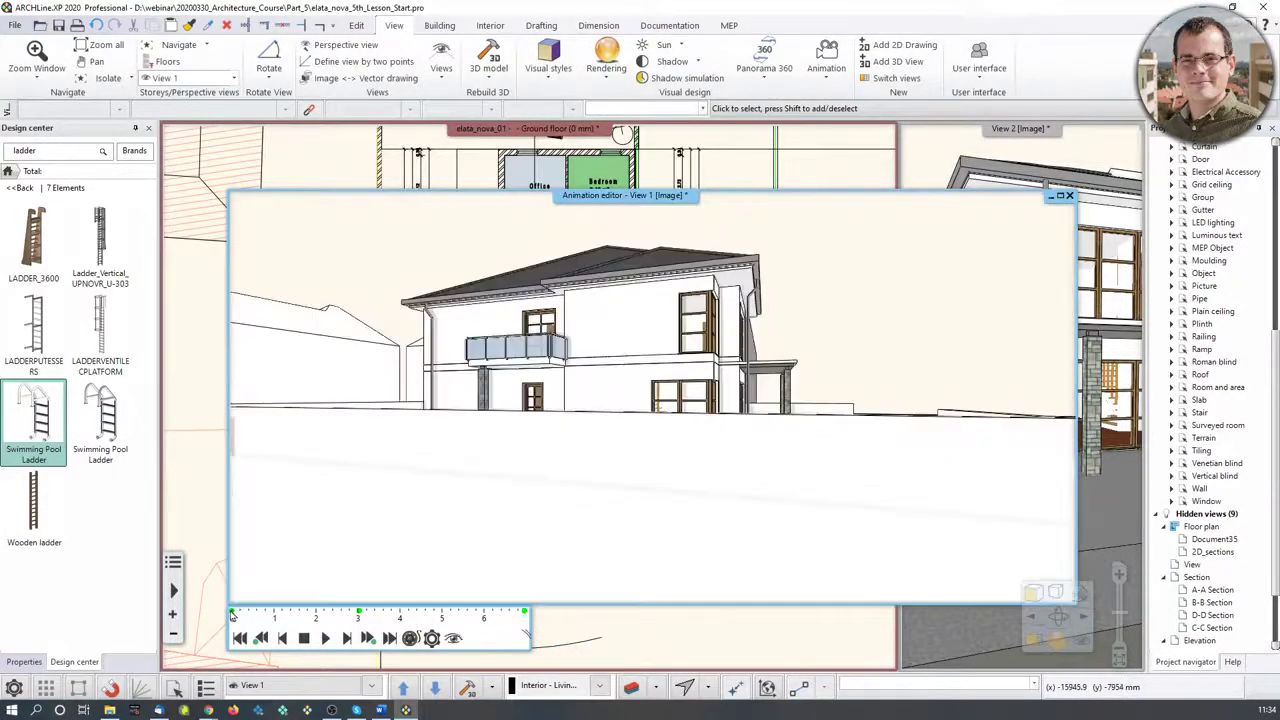
pyautogui.click(326, 638)
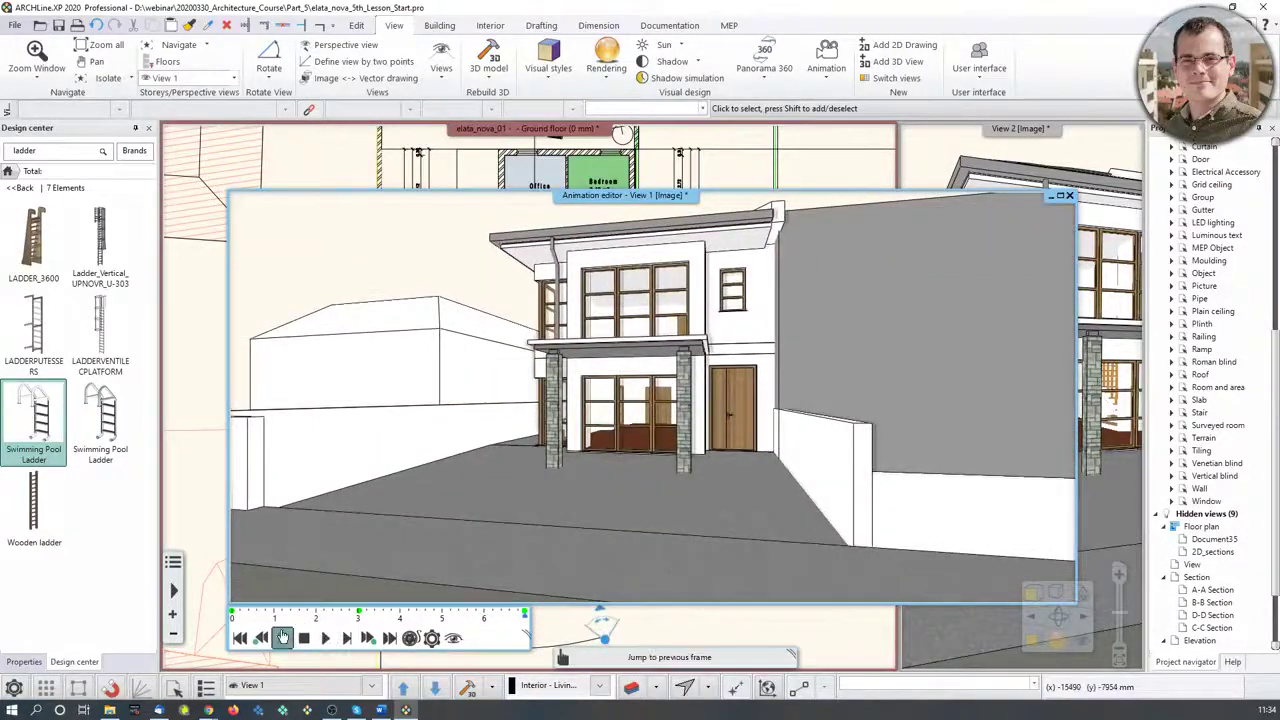
pyautogui.click(233, 617)
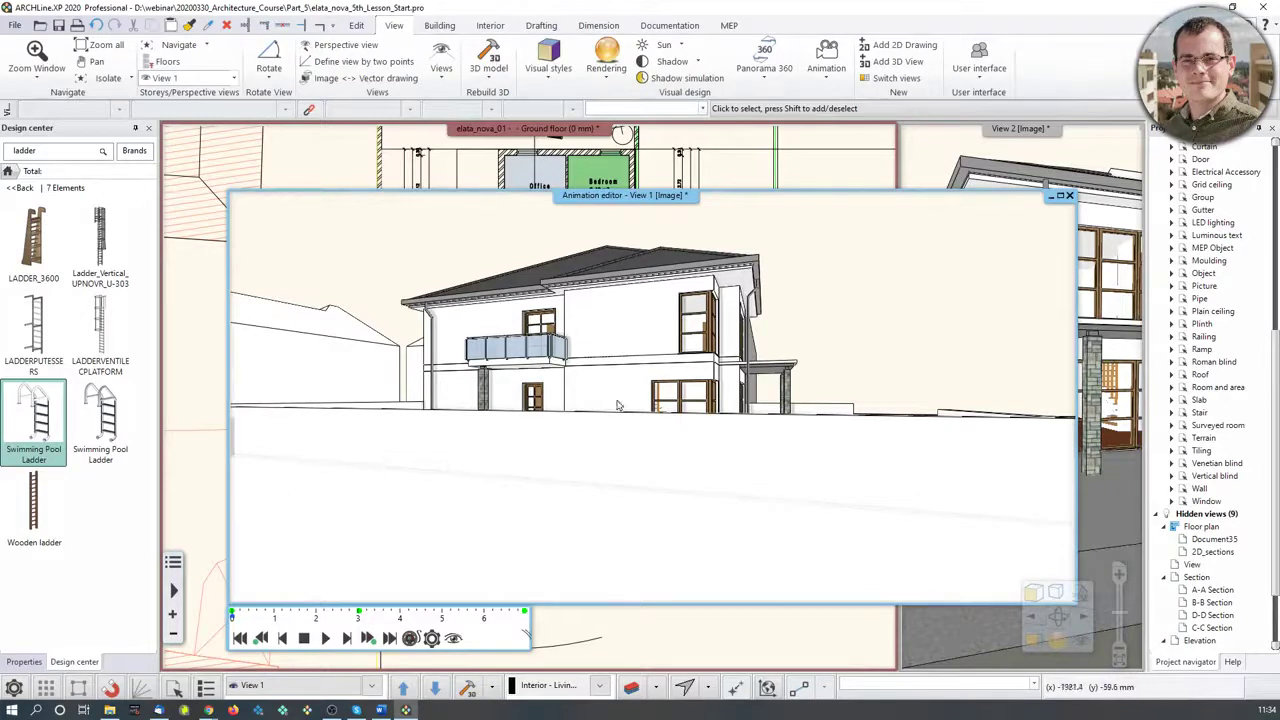
pyautogui.moveTo(665, 286); pyautogui.dragTo(600, 606, button='middle')
pyautogui.moveTo(598, 400); pyautogui.dragTo(598, 514, button='middle')
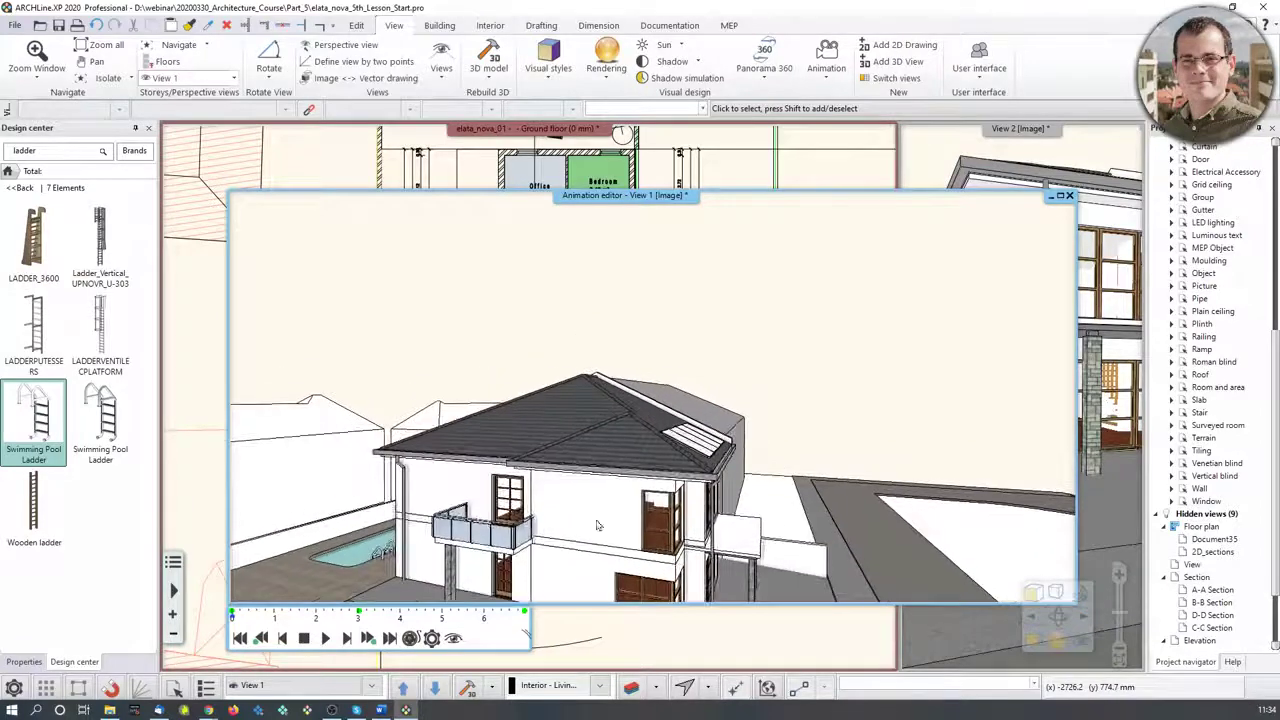
pyautogui.moveTo(625, 366); pyautogui.dragTo(617, 460, button='middle')
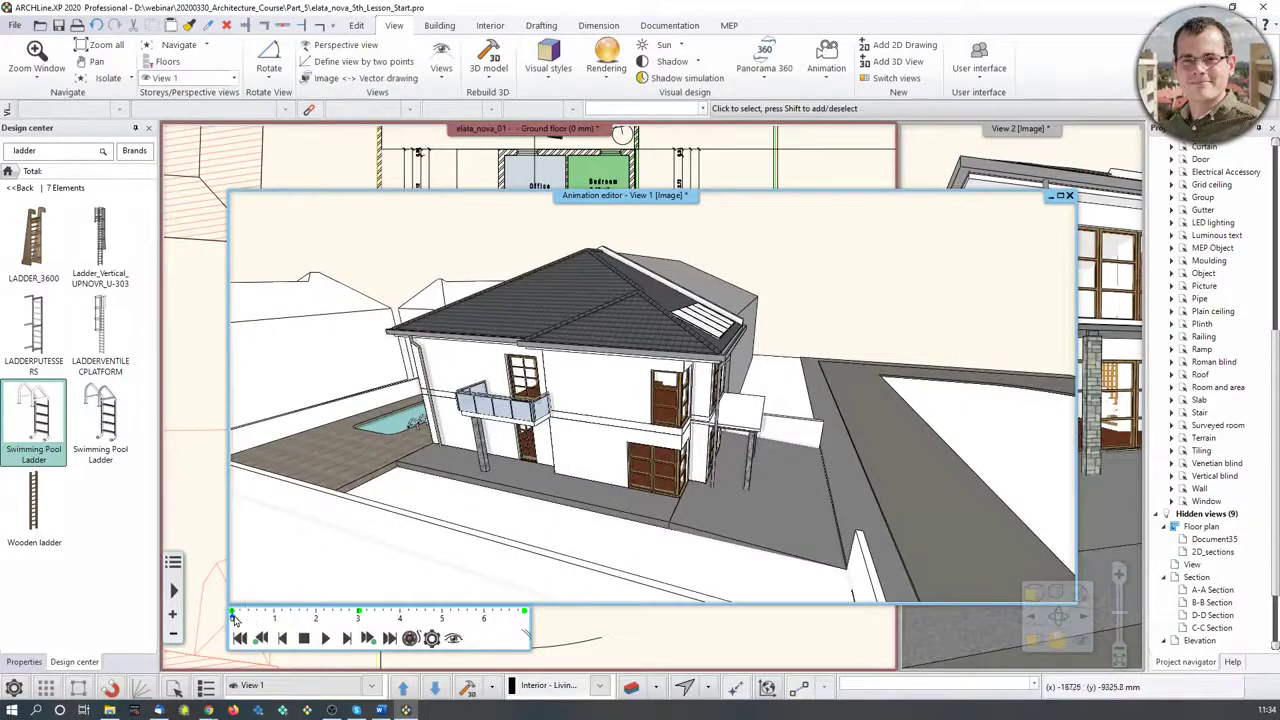
# Play the changed path and raise the camera at the 3-second keyframe to look down over the garden wall at the house
pyautogui.click(325, 638)
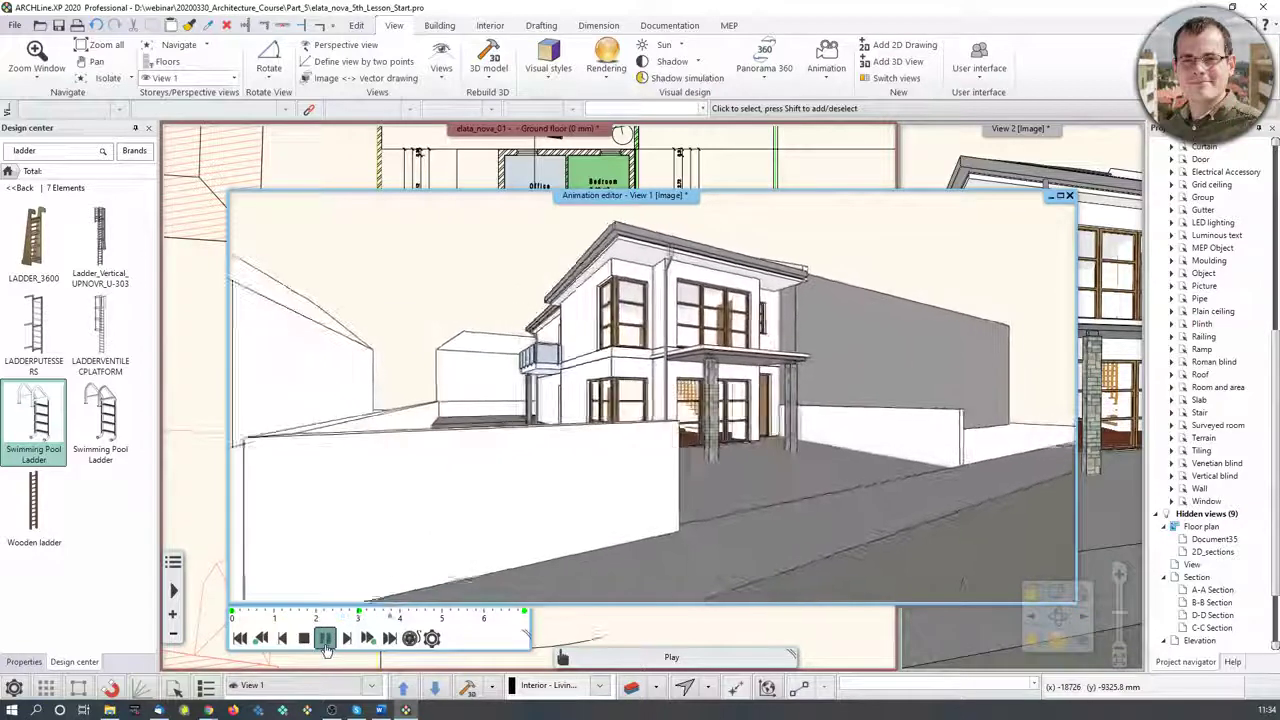
pyautogui.click(325, 638)
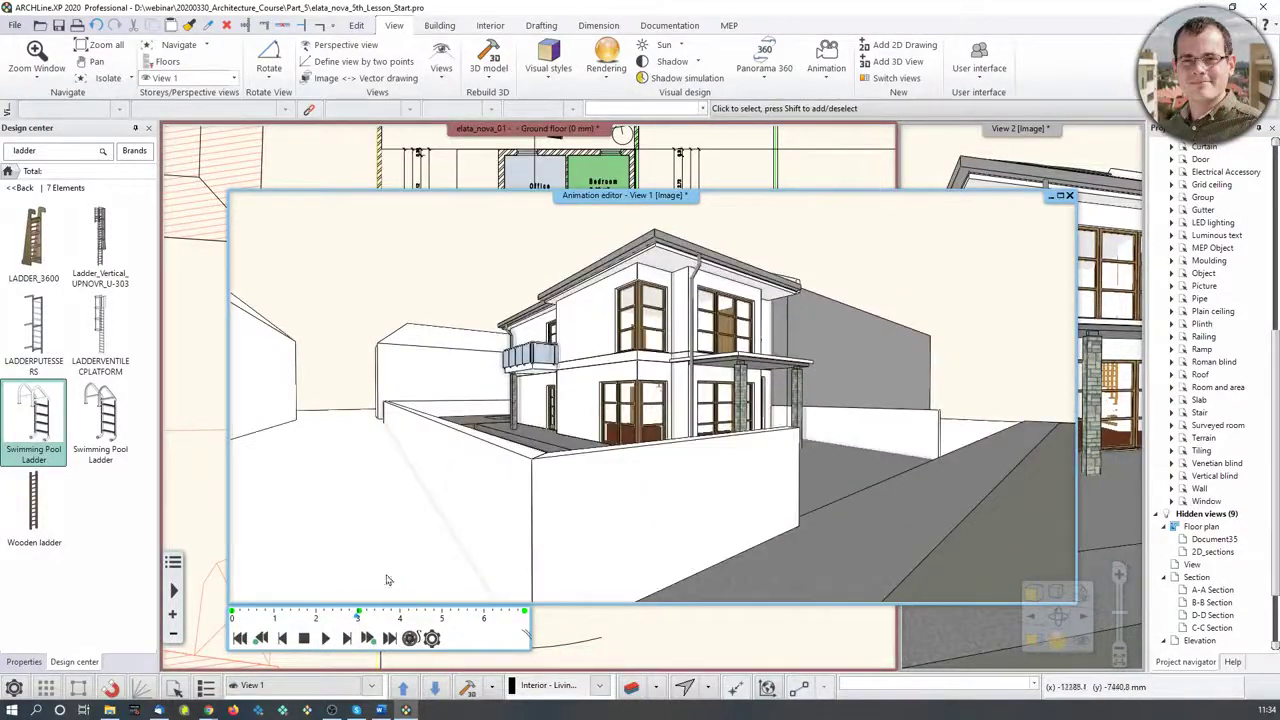
pyautogui.click(361, 612)
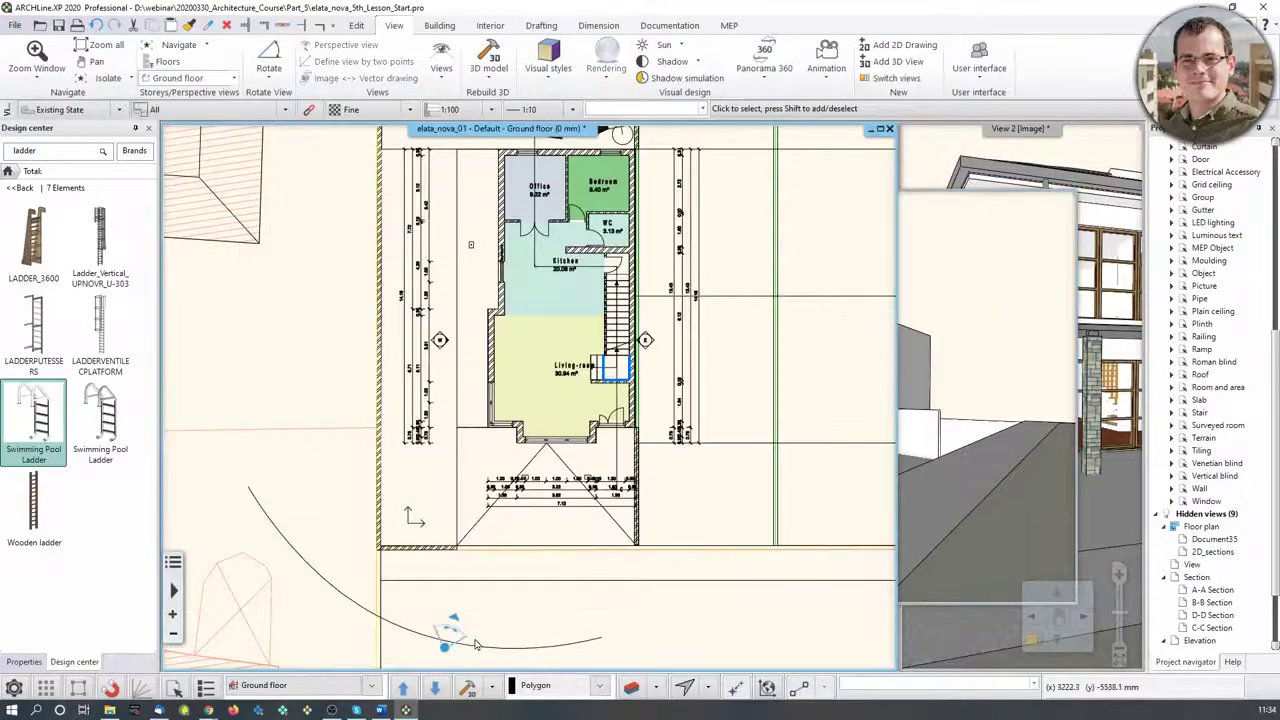
pyautogui.click(929, 505)
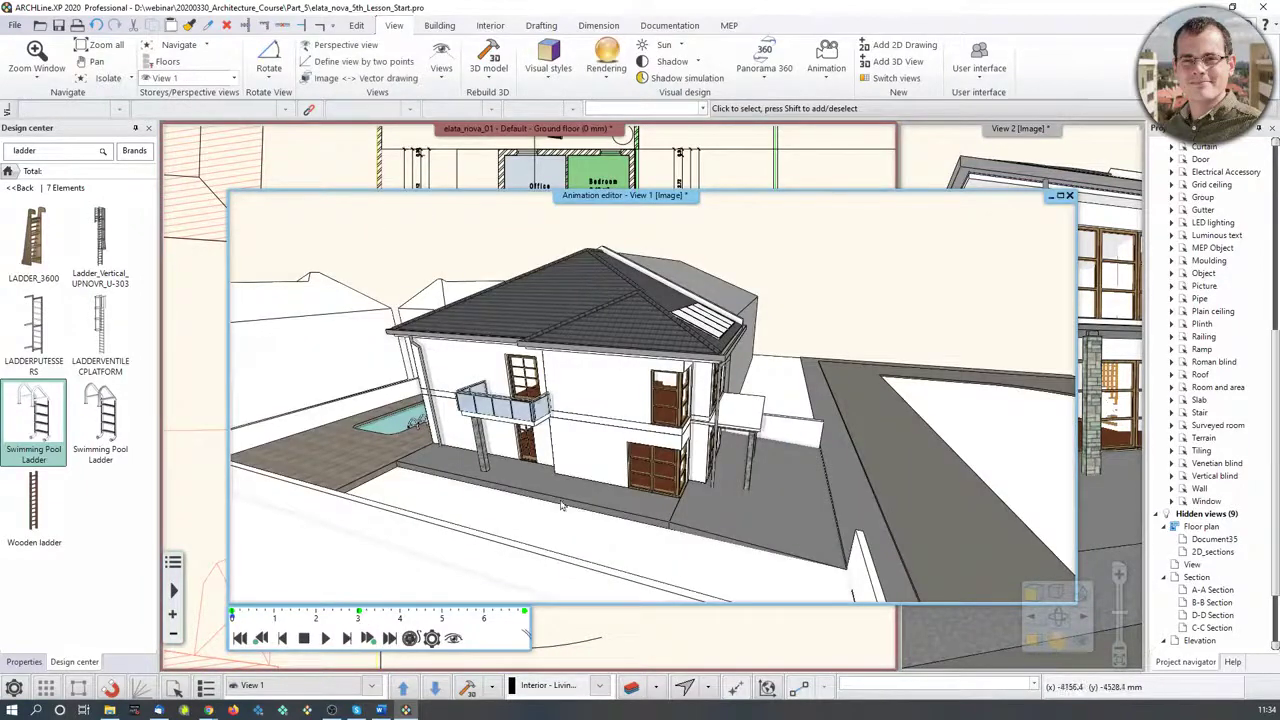
pyautogui.click(359, 619)
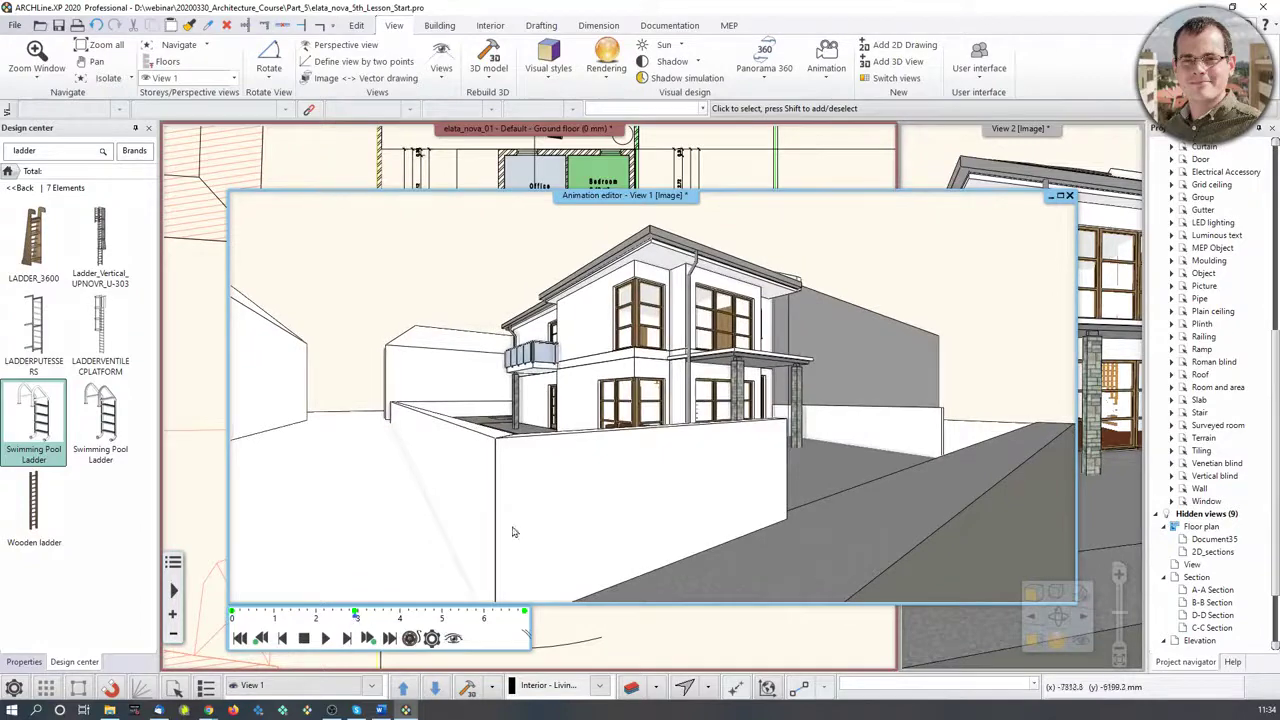
pyautogui.moveTo(722, 365); pyautogui.dragTo(686, 490, button='middle')
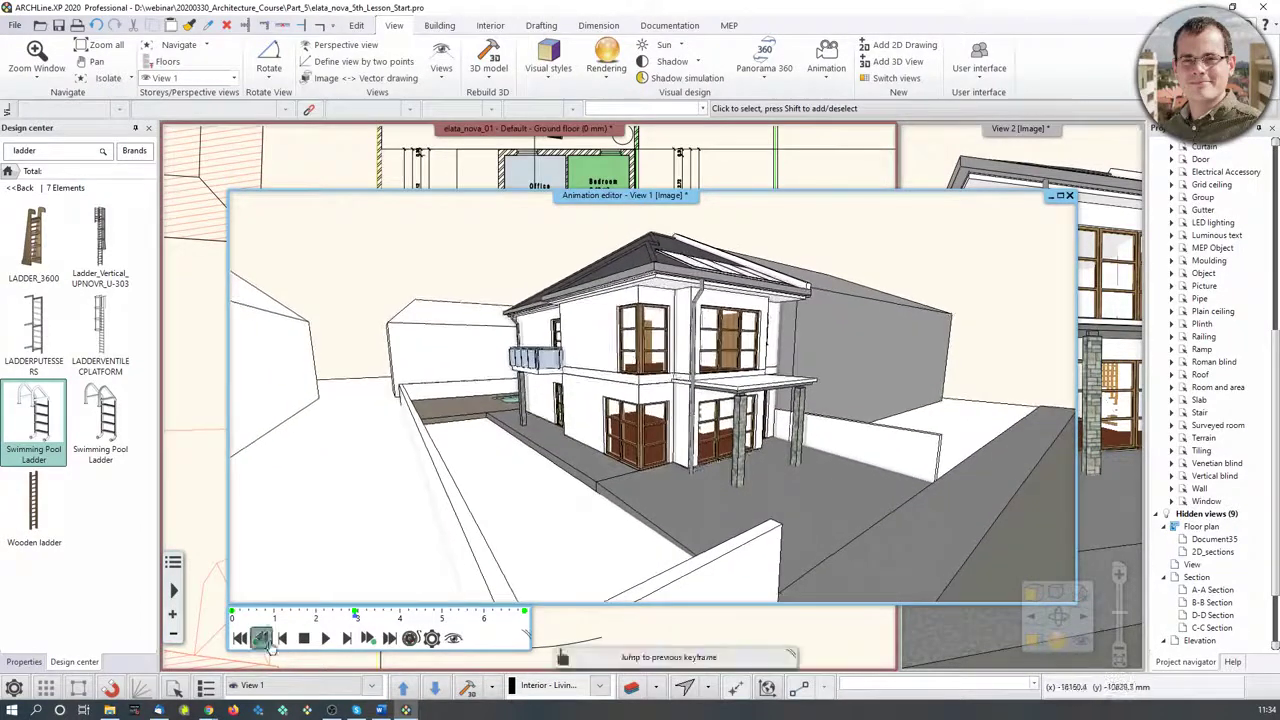
# Play the animation through with the raised keyframes and close the animation editor
pyautogui.click(343, 640)
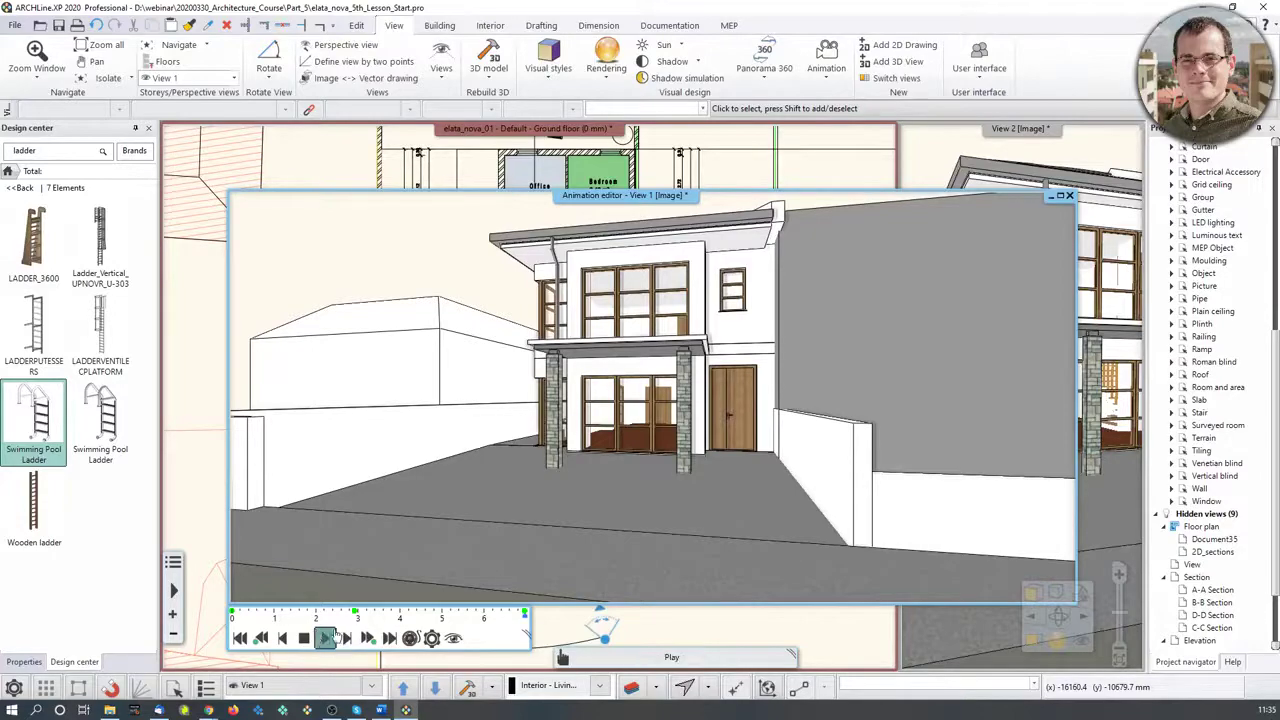
pyautogui.click(325, 638)
pyautogui.click(1069, 195)
# Reopen the animation editor from the curved path in front of the house using Create animation
pyautogui.moveTo(358, 601); pyautogui.dragTo(423, 549, button='middle')
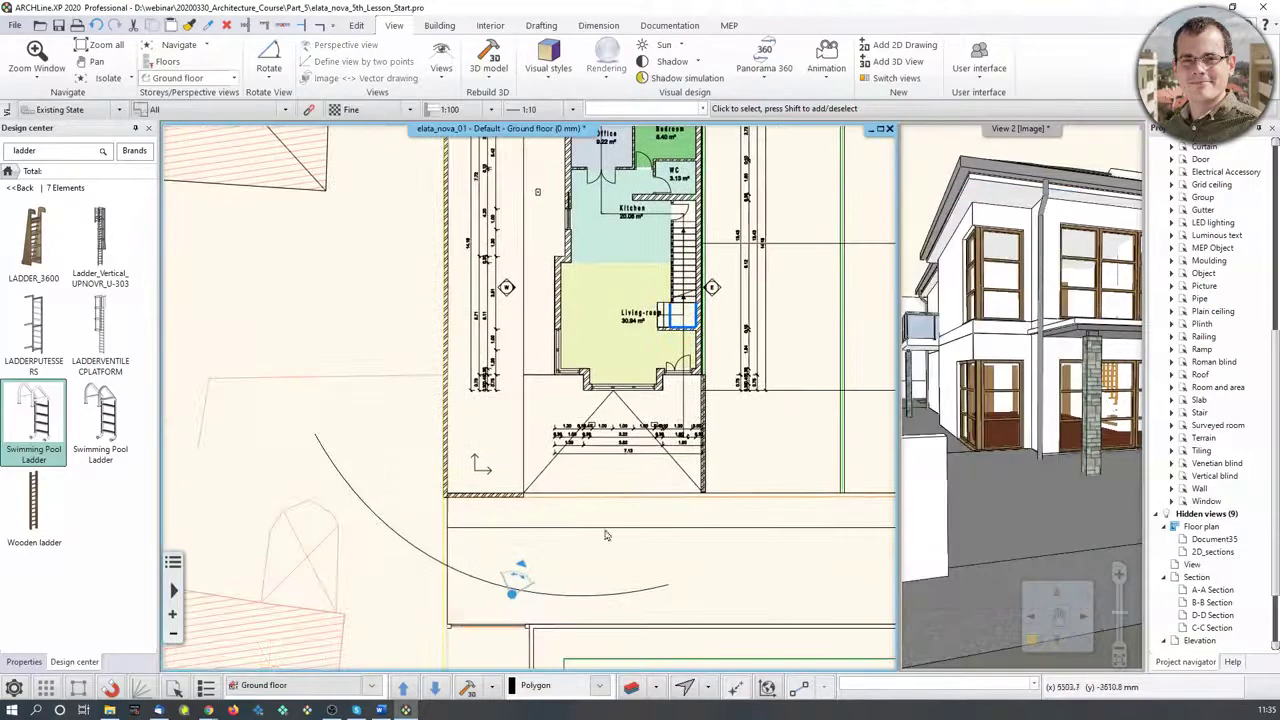
pyautogui.click(588, 598)
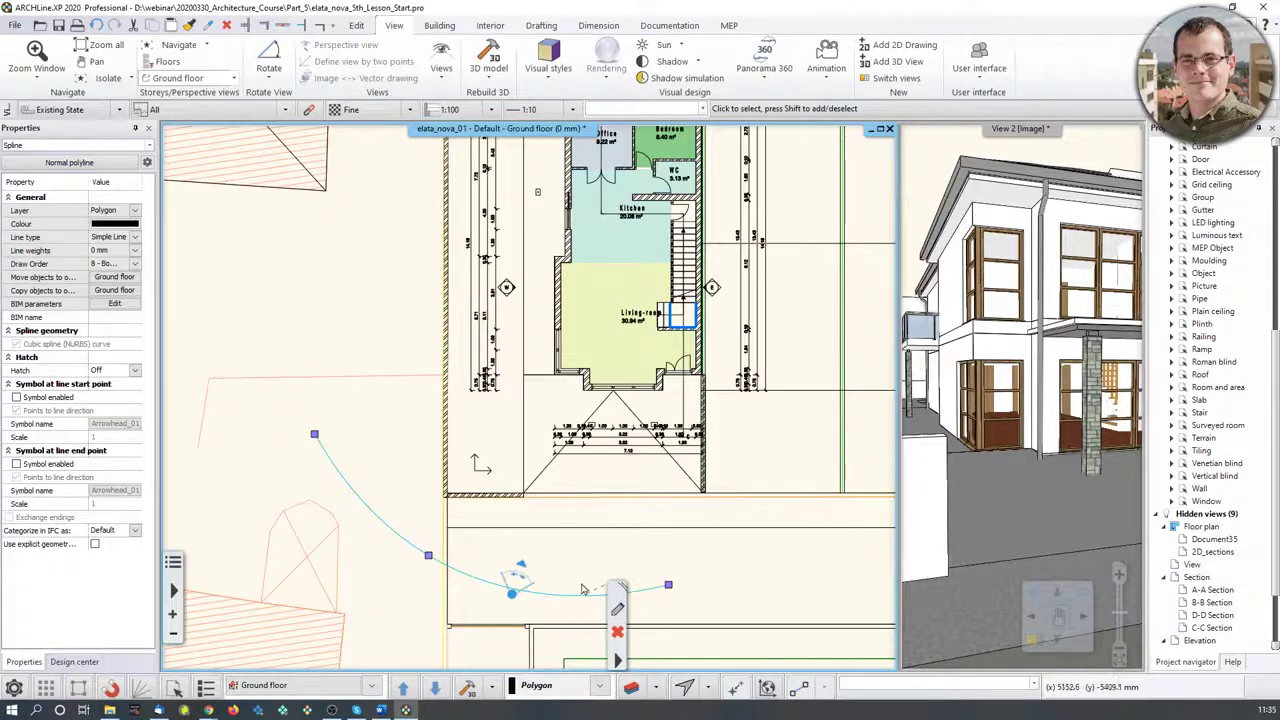
pyautogui.moveTo(623, 666); pyautogui.dragTo(628, 638, button='middle')
pyautogui.click(620, 664)
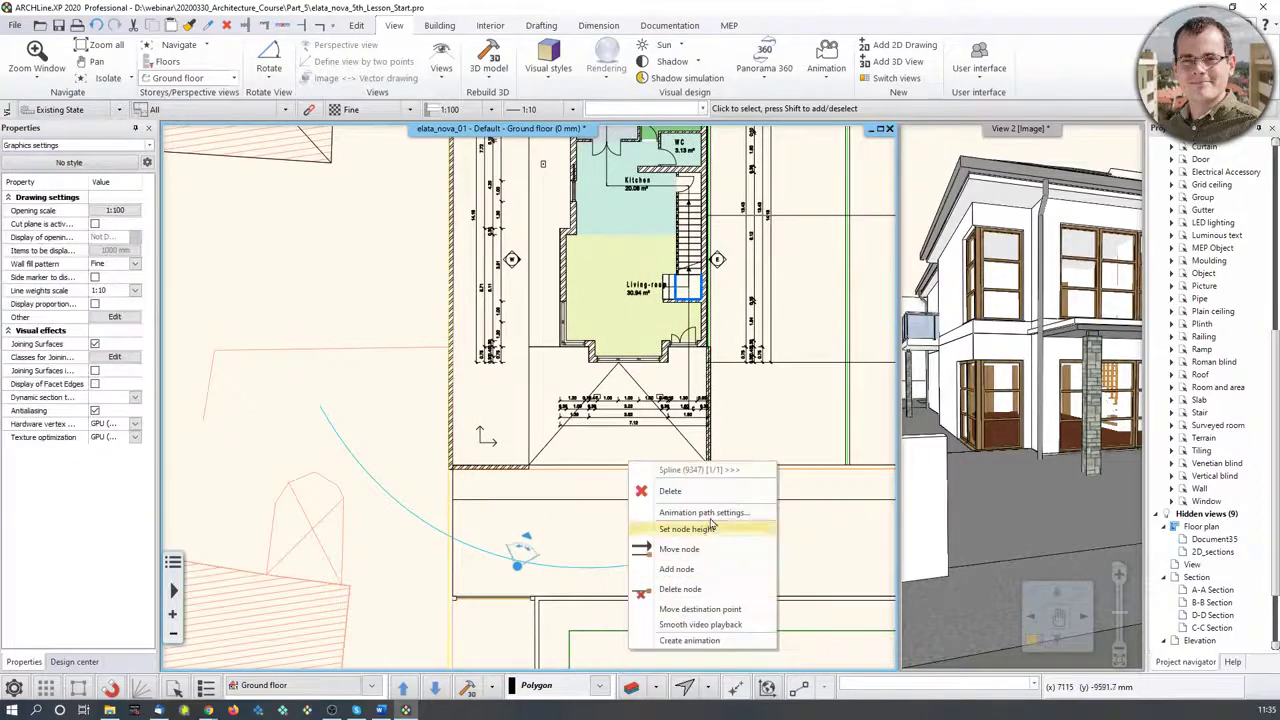
pyautogui.click(703, 648)
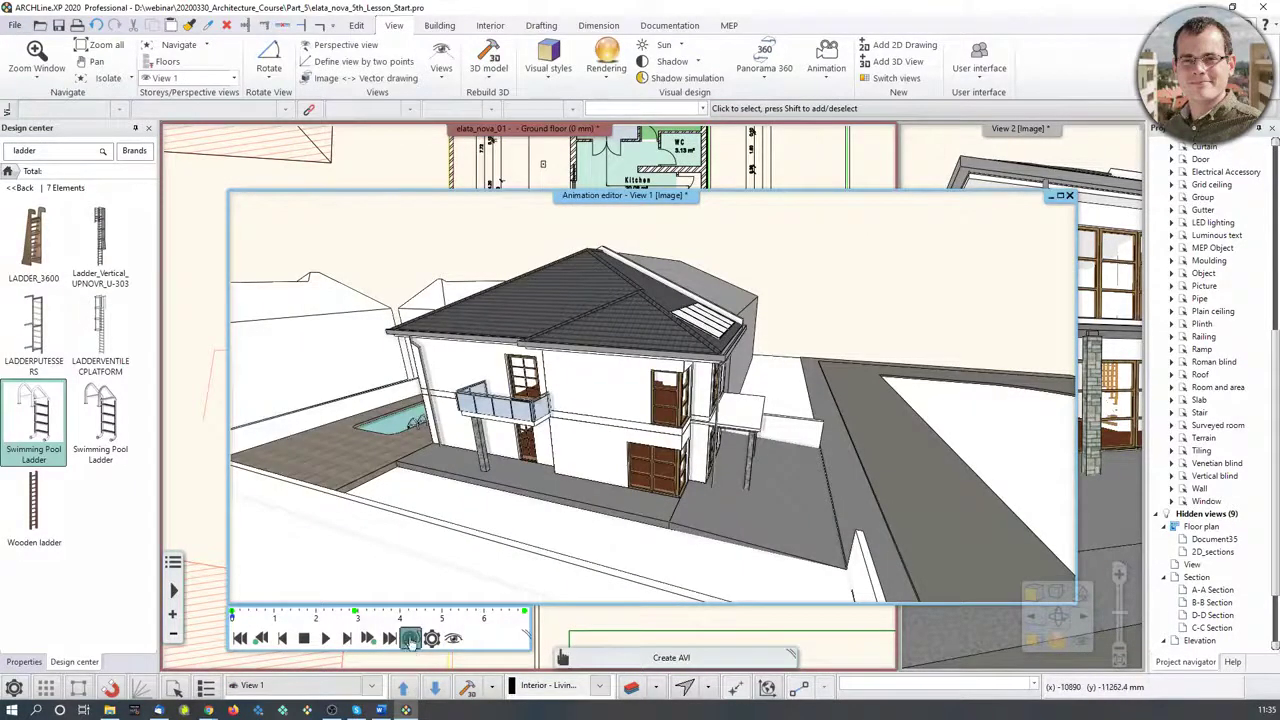
# Export the animation as the AVI file Webinar_video_walkthrough.avi in the 20200330_Architecture_Course\Part_5 folder on drive D
pyautogui.click(325, 638)
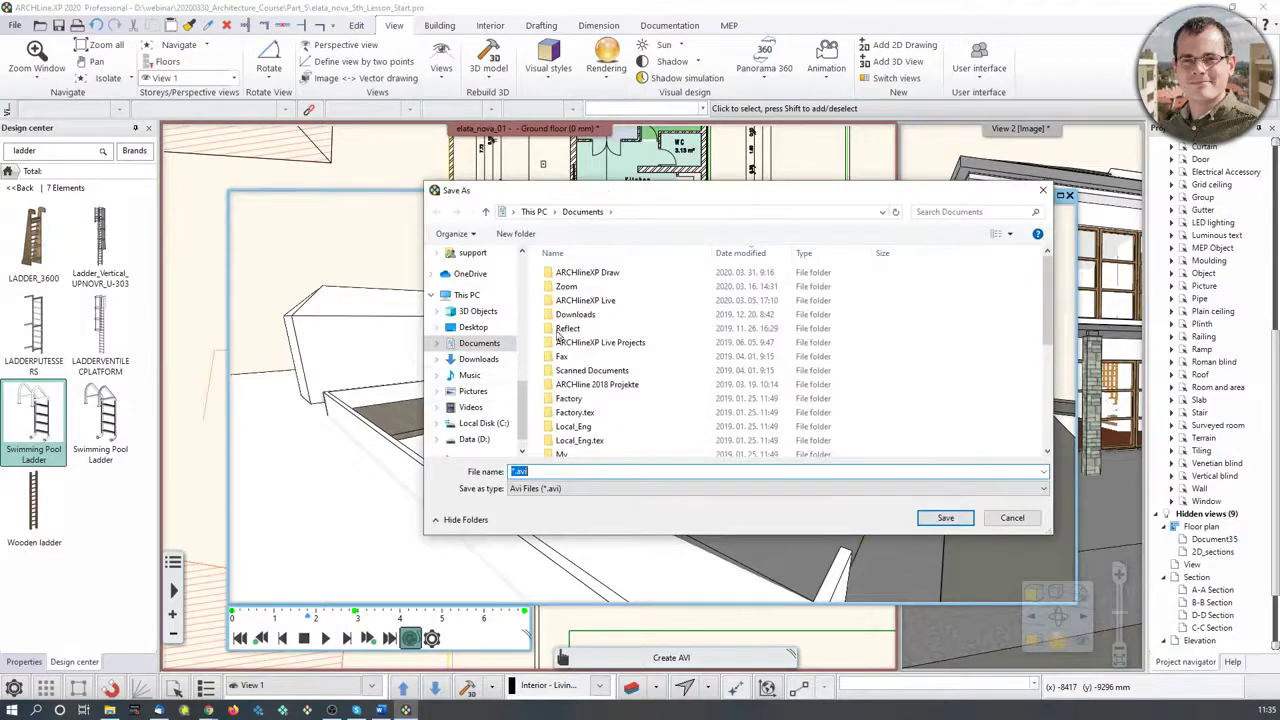
pyautogui.moveTo(670, 193); pyautogui.dragTo(0, 230)
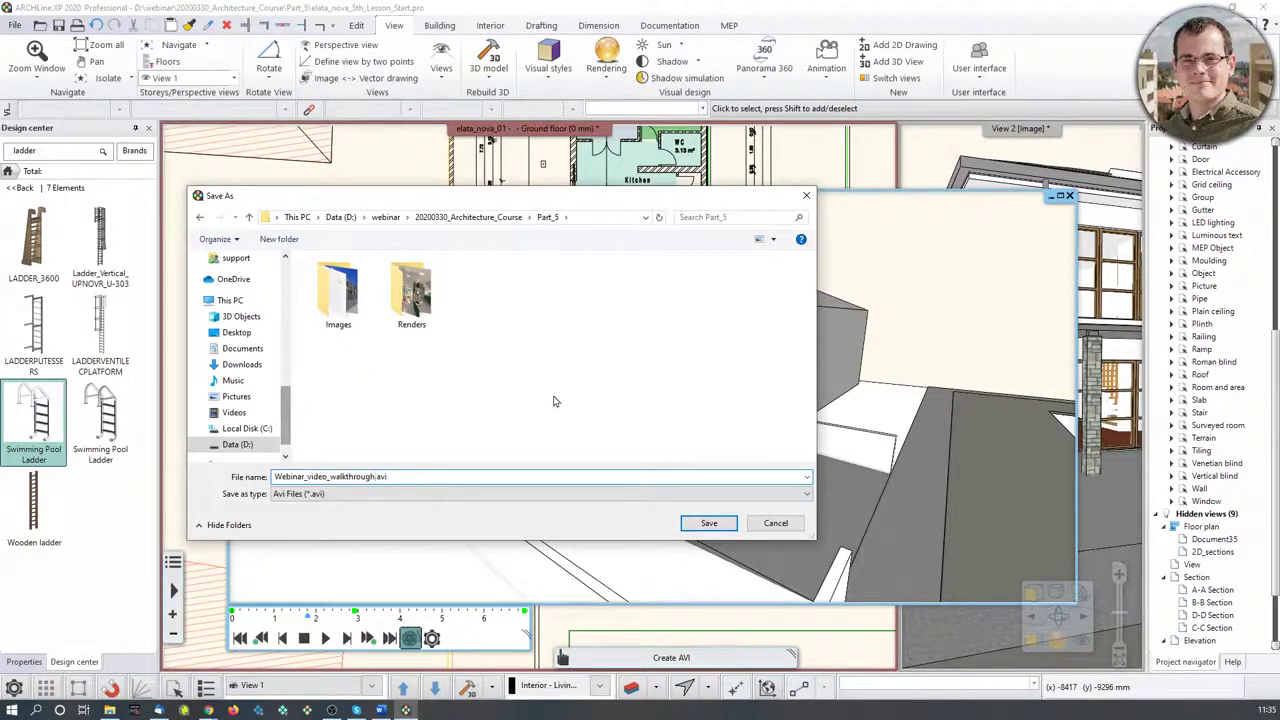
pyautogui.click(708, 525)
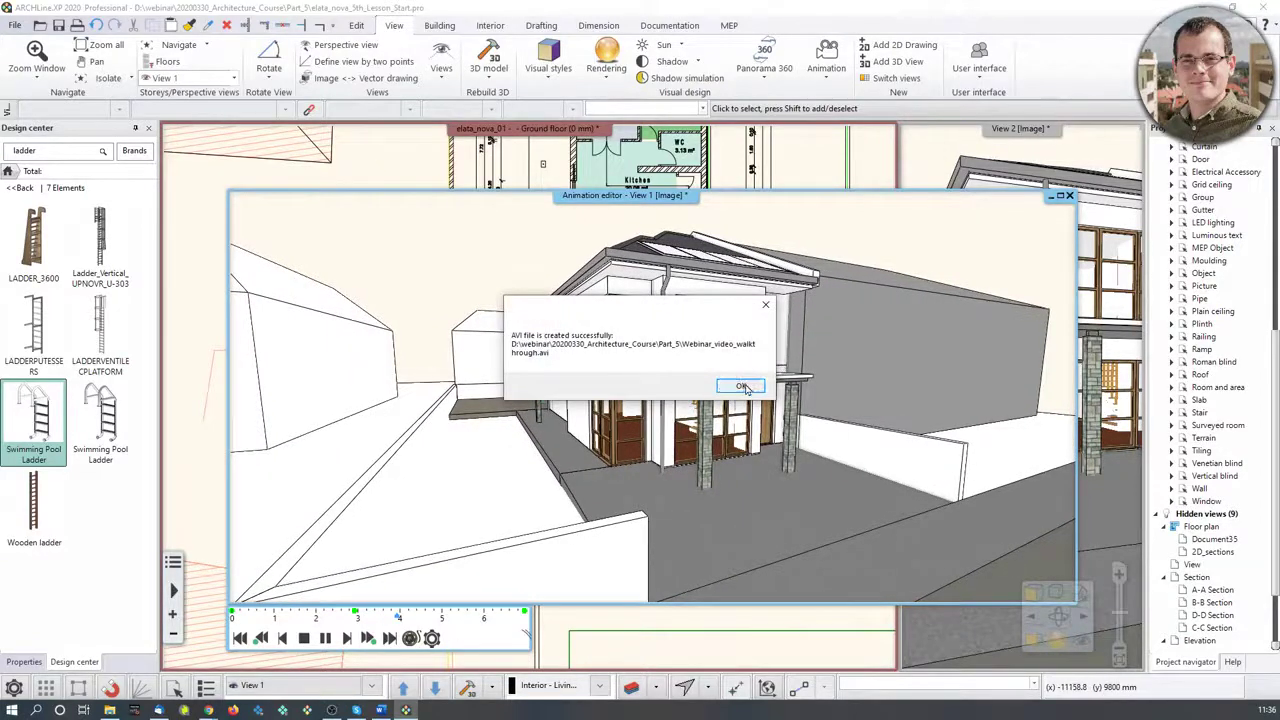
pyautogui.click(741, 386)
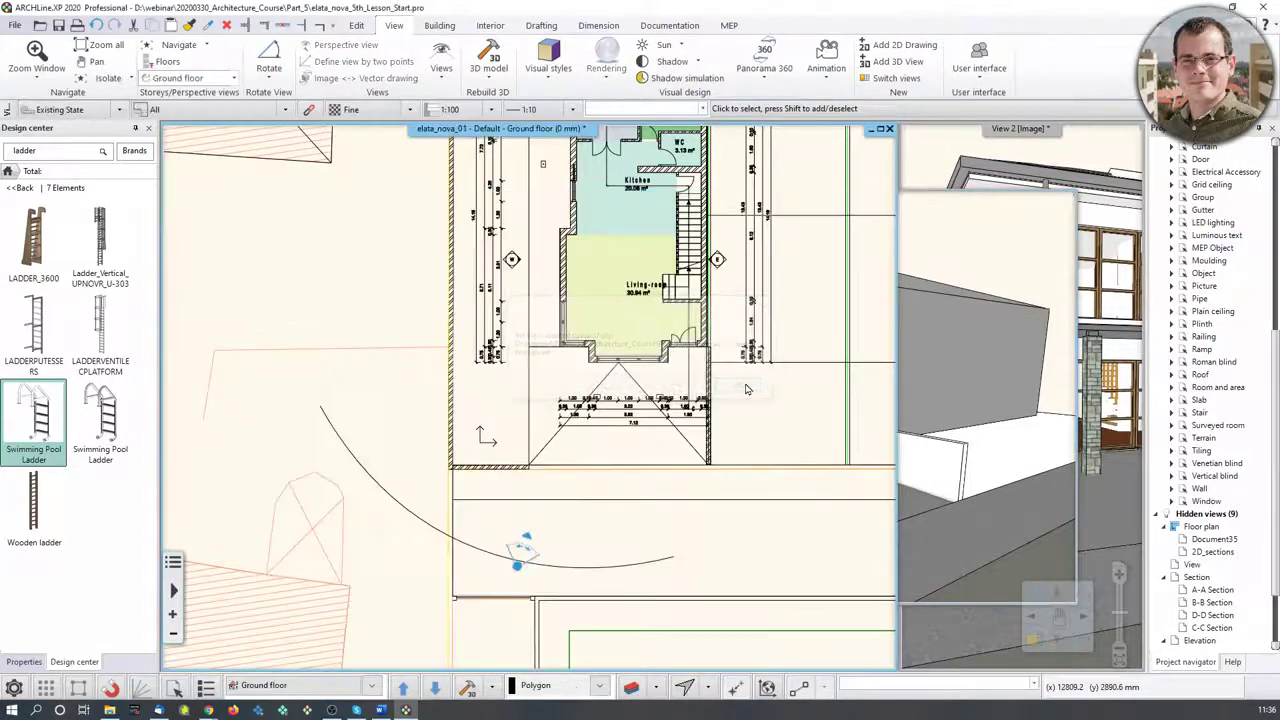
# Switch to File Explorer and open the folder D:\webinar\20200330_Architecture_Course\Part_5
pyautogui.click(110, 710)
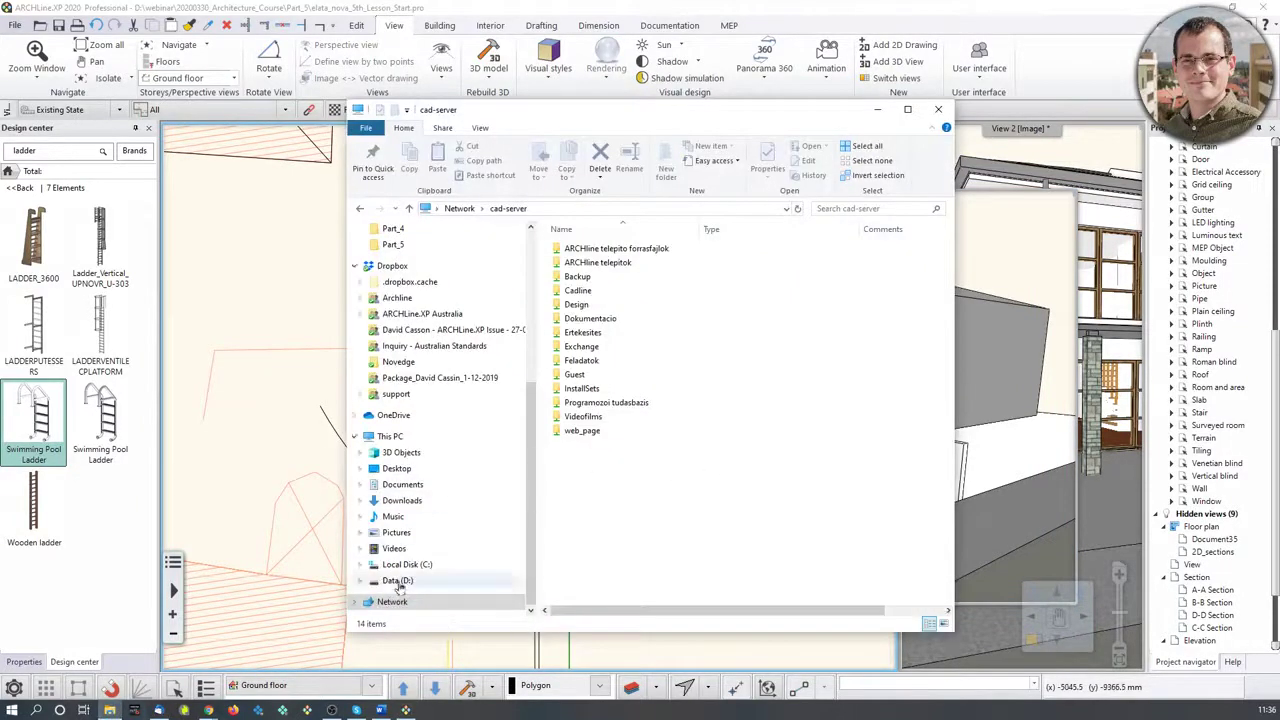
pyautogui.scroll(-6, 680, 445)
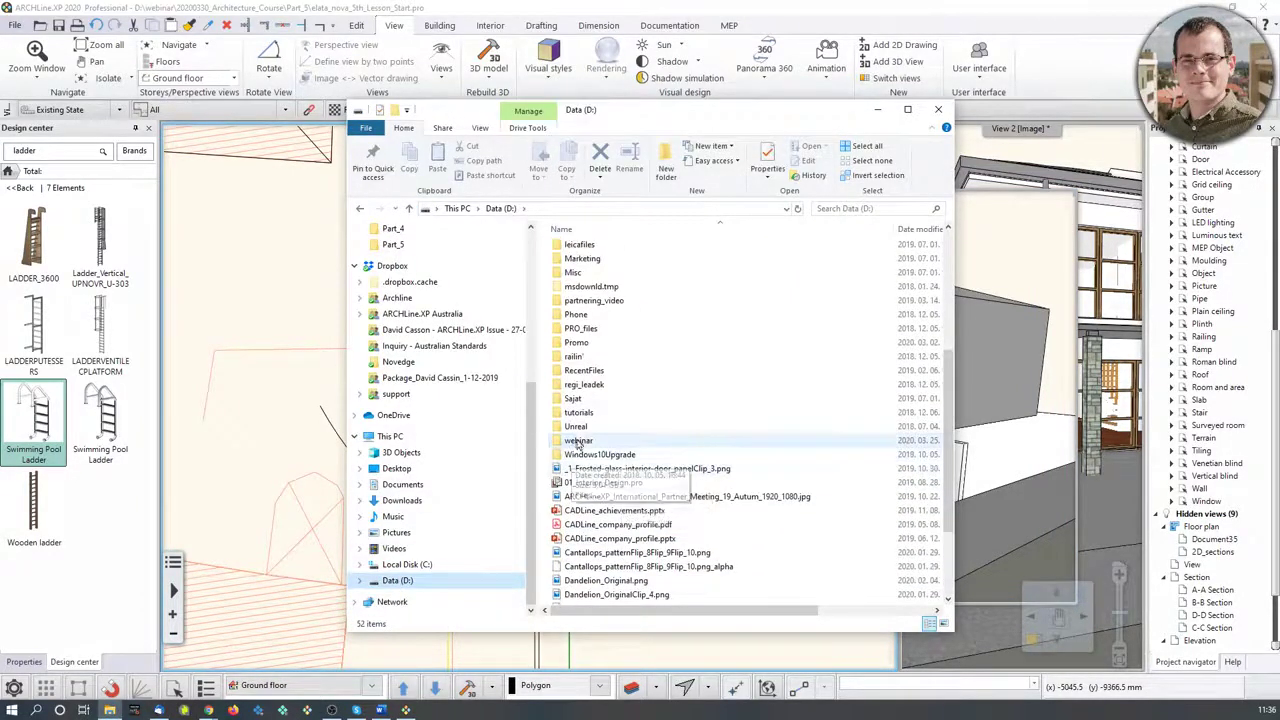
pyautogui.doubleClick(578, 441)
pyautogui.scroll(-12, 560, 530)
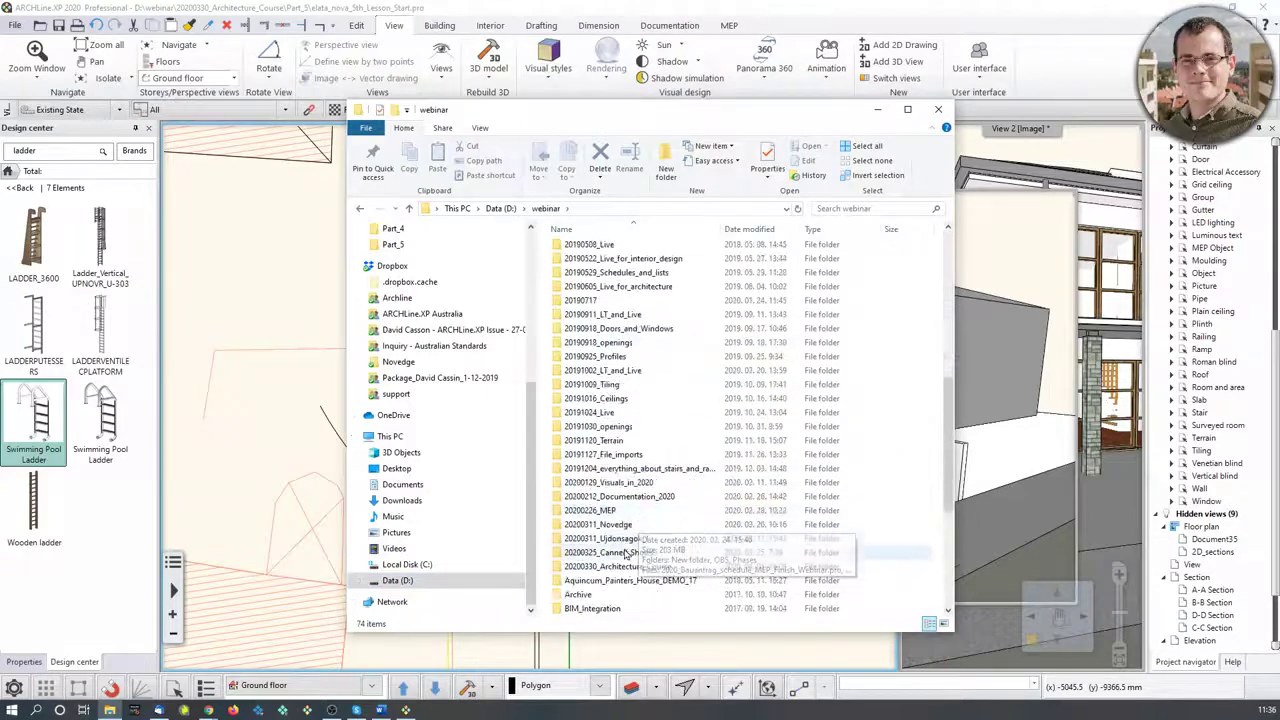
pyautogui.doubleClick(605, 566)
pyautogui.click(597, 332)
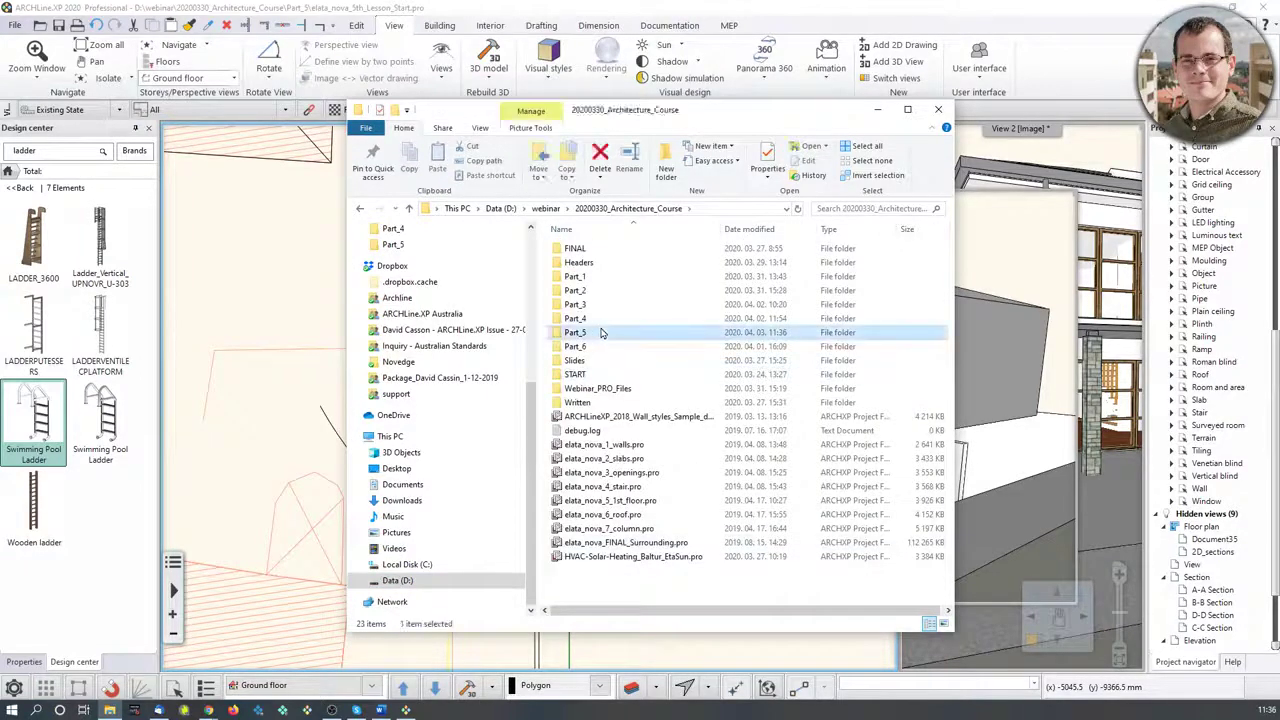
pyautogui.doubleClick(597, 332)
# Play the exported Webinar_video_walkthrough video, and close the player, the folder window and the animation editor
pyautogui.doubleClick(831, 375)
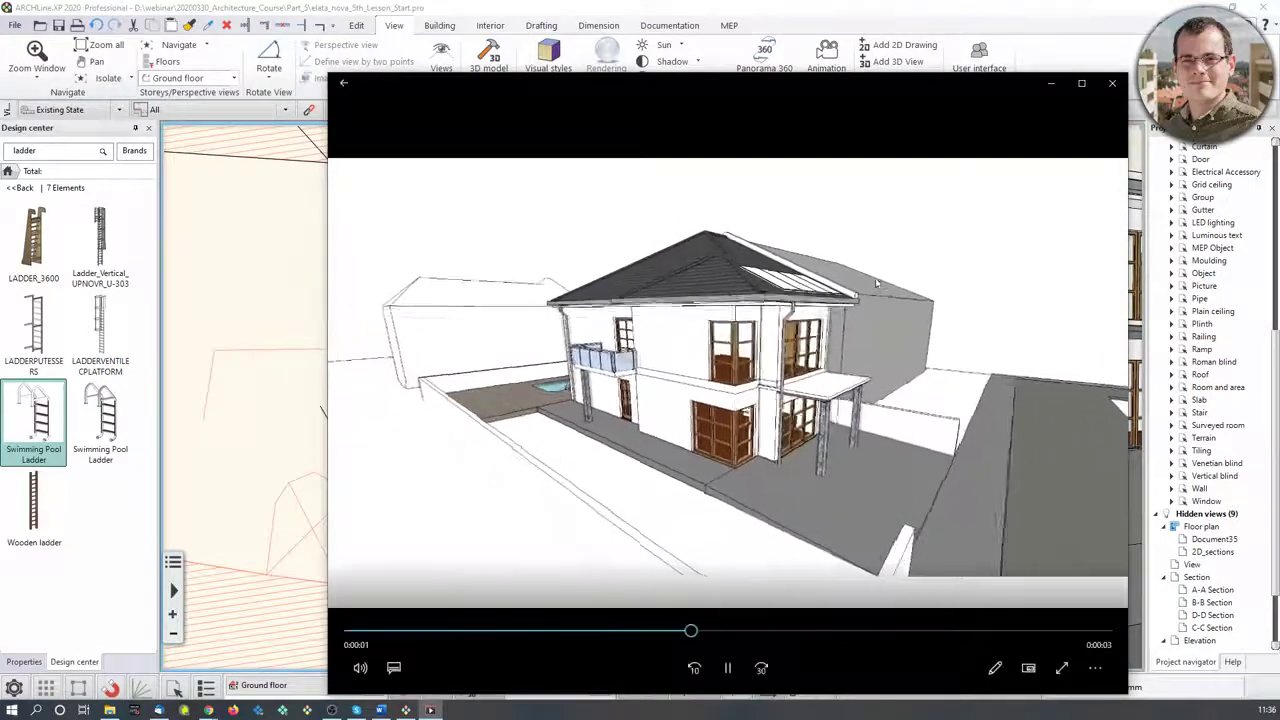
pyautogui.click(728, 668)
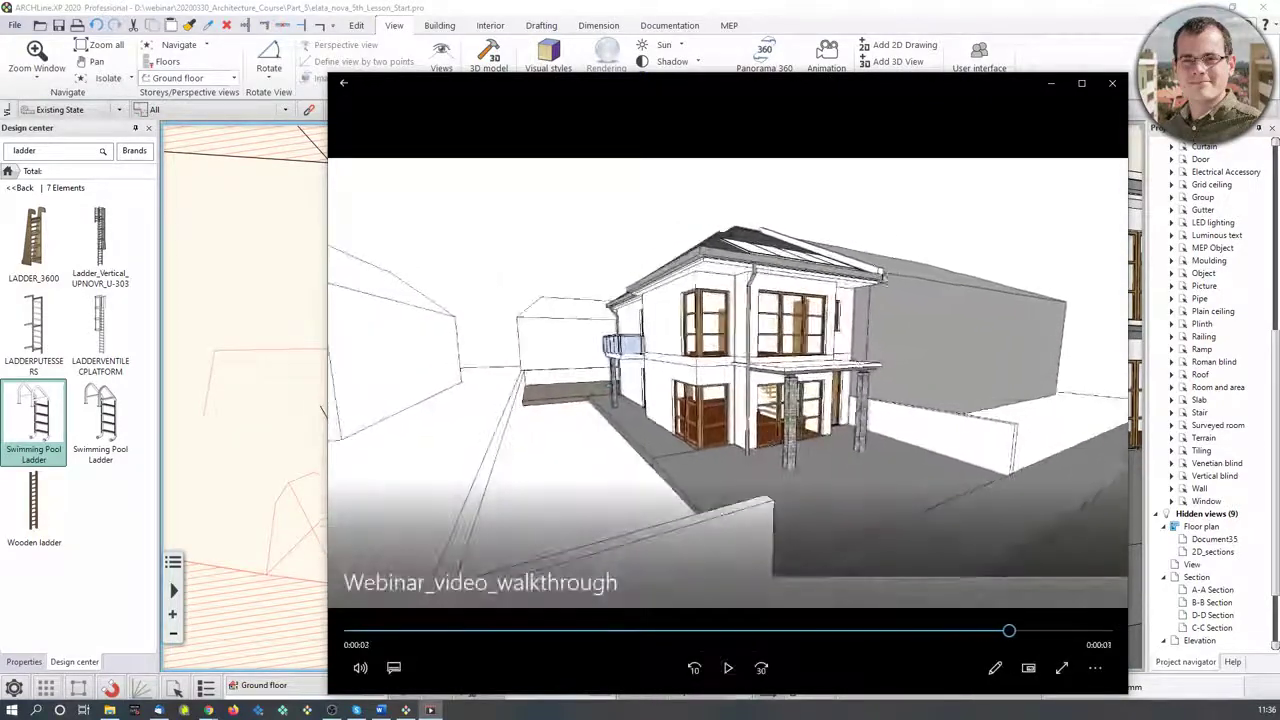
pyautogui.click(1112, 83)
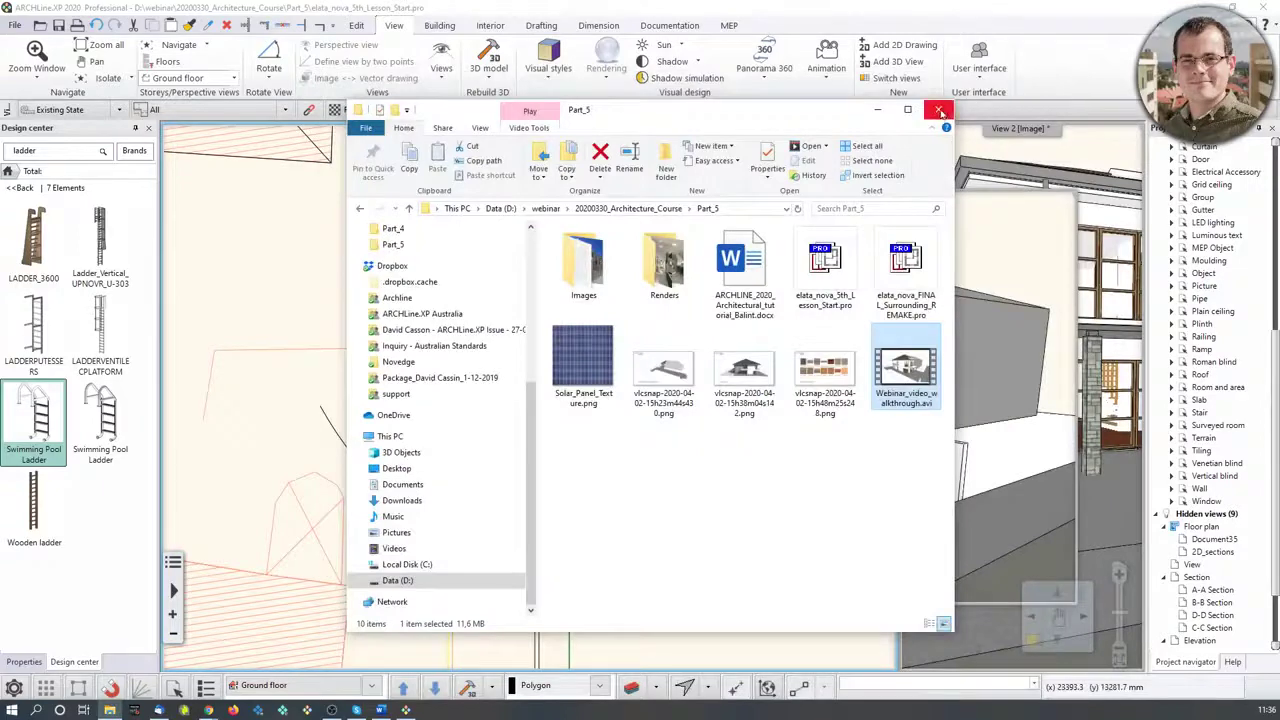
pyautogui.click(939, 110)
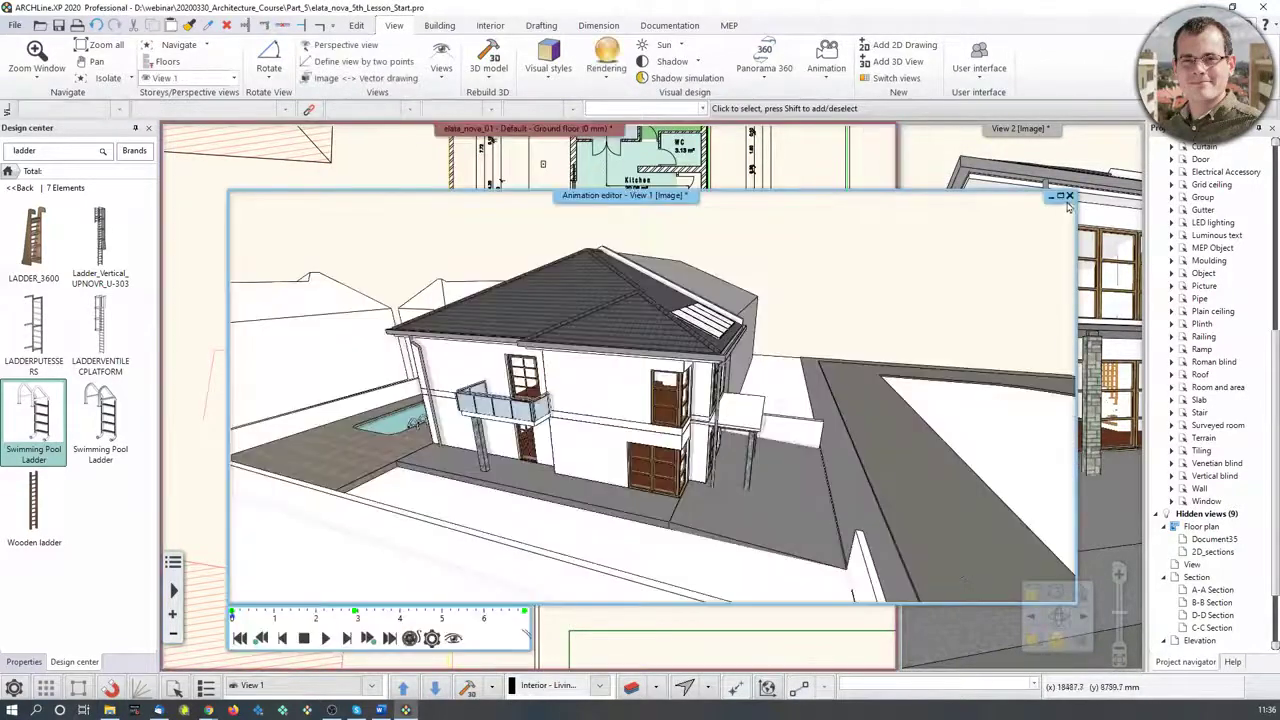
pyautogui.click(1069, 196)
# Move the View 2 camera through the street facade into the ground-floor living room, facing the interior doors
pyautogui.scroll(5, 515, 600)
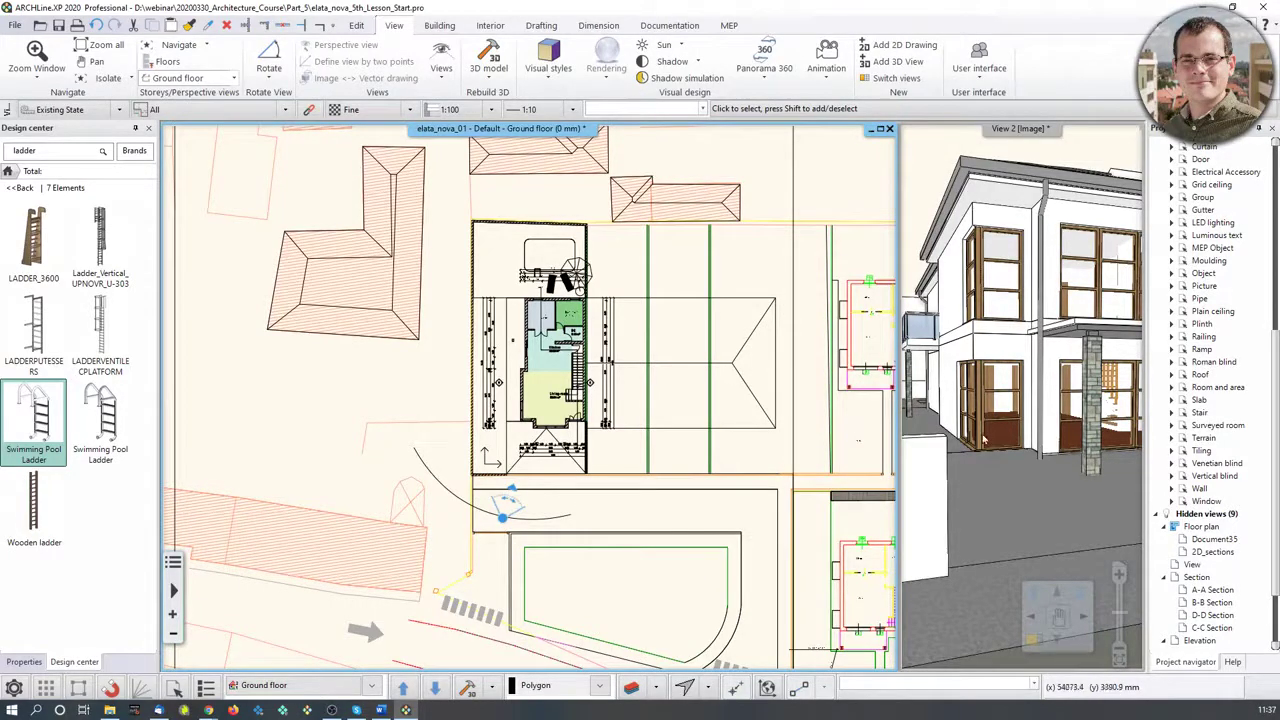
pyautogui.click(1012, 486)
pyautogui.scroll(4, 1016, 480)
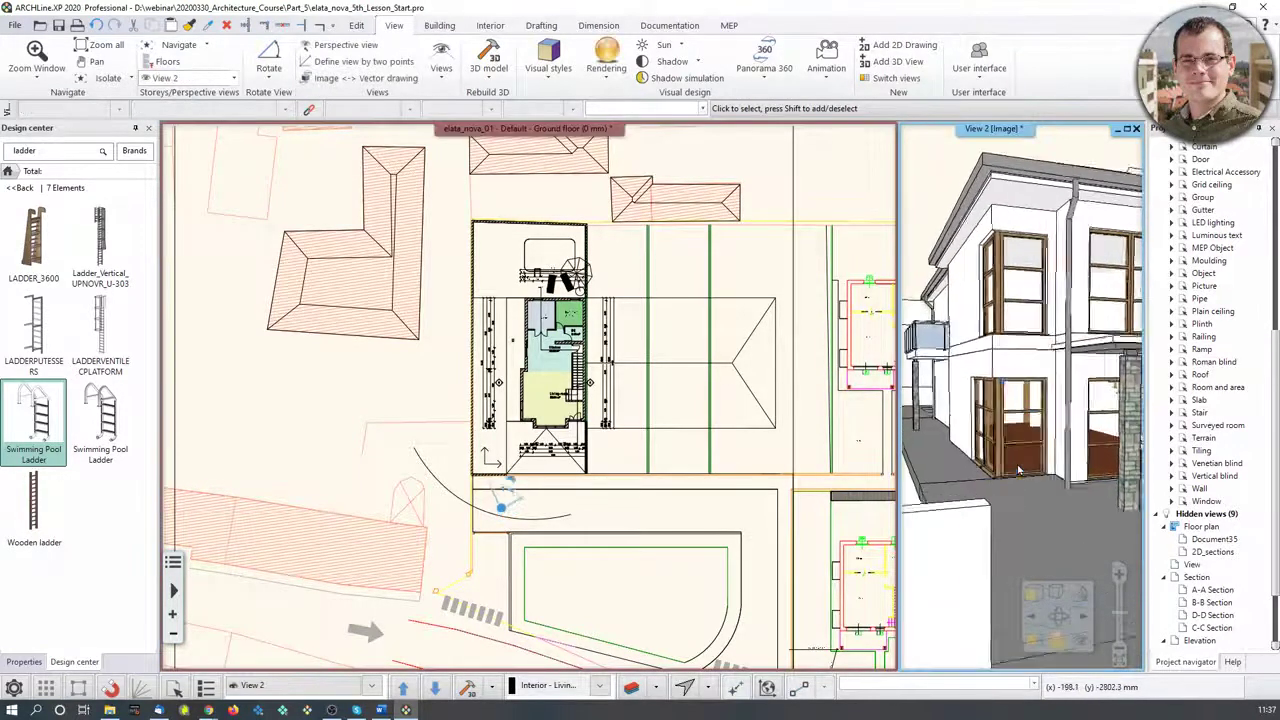
pyautogui.scroll(5, 1016, 474)
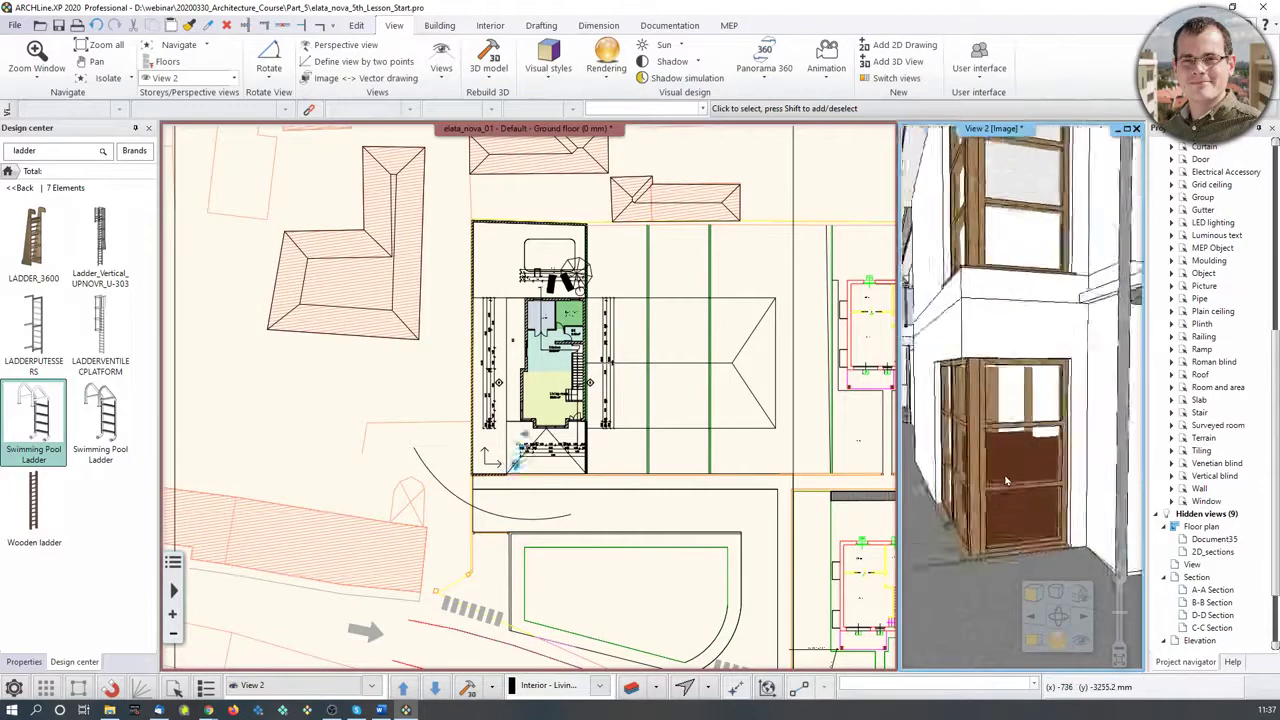
pyautogui.scroll(6, 1006, 481)
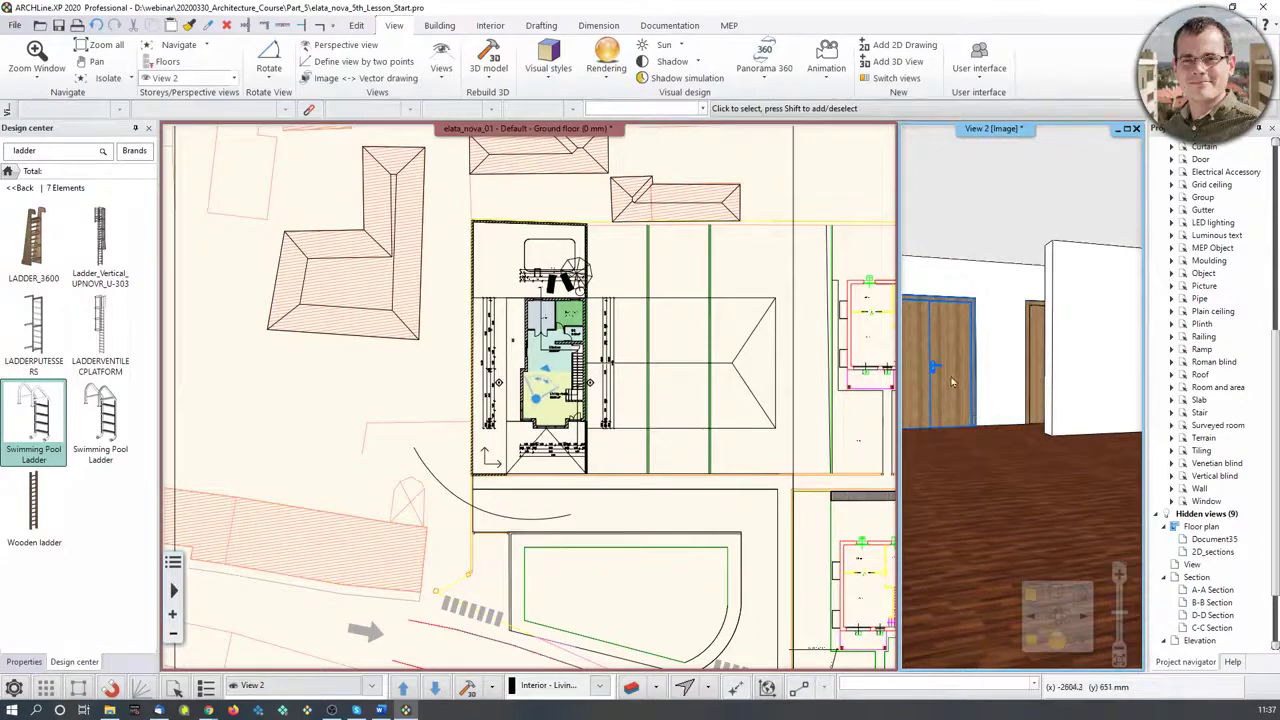
# Return the Design center to its home page and swap View 2 with the floor plan as the main view
pyautogui.click(8, 171)
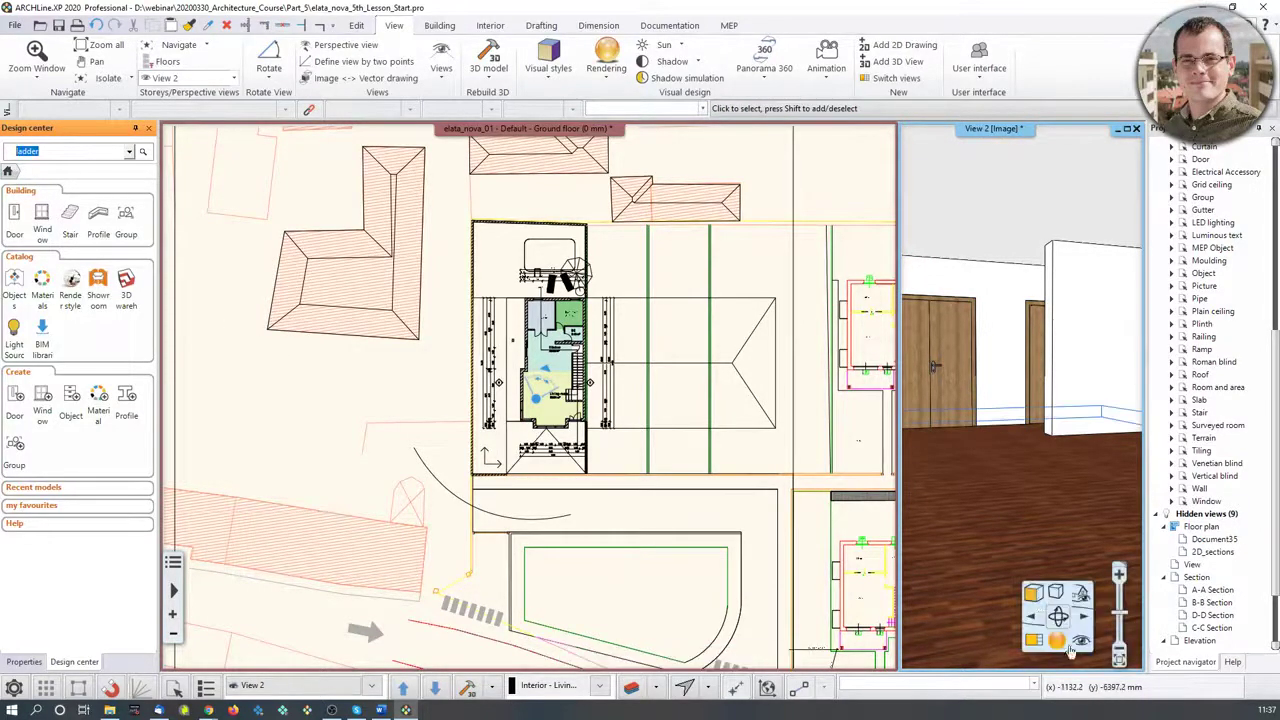
pyautogui.click(1032, 641)
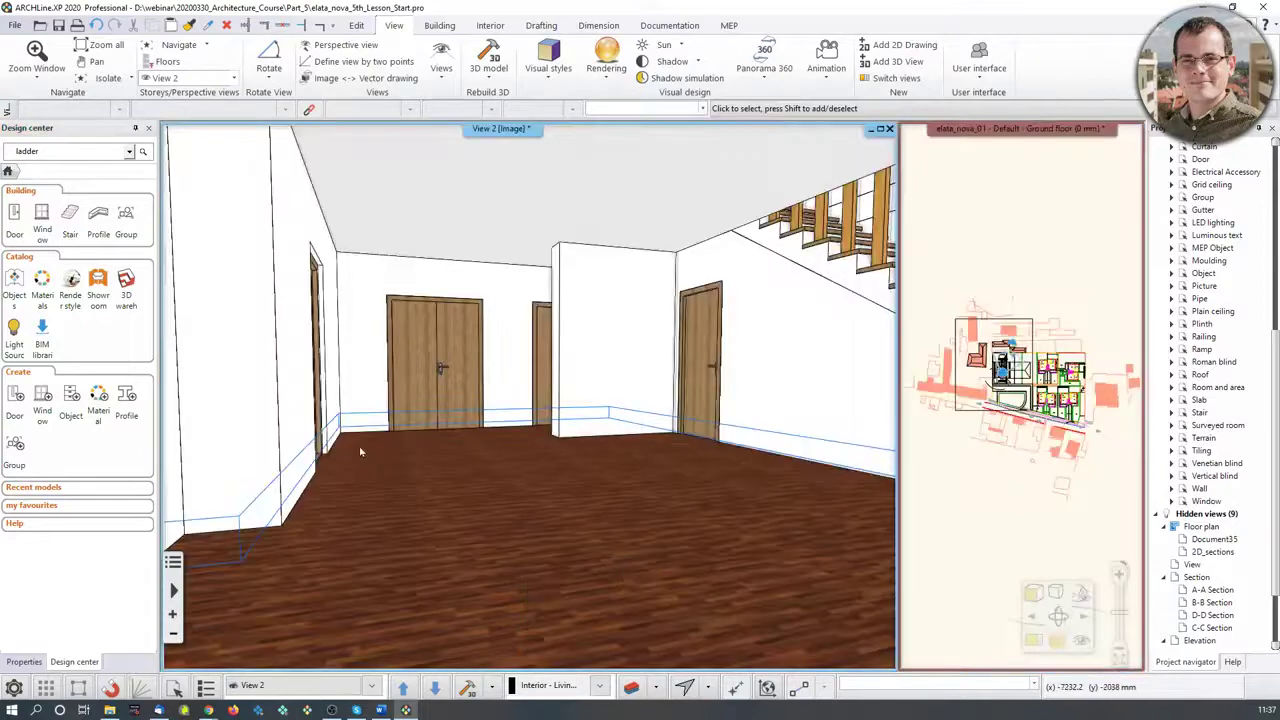
pyautogui.scroll(-3, 481, 420)
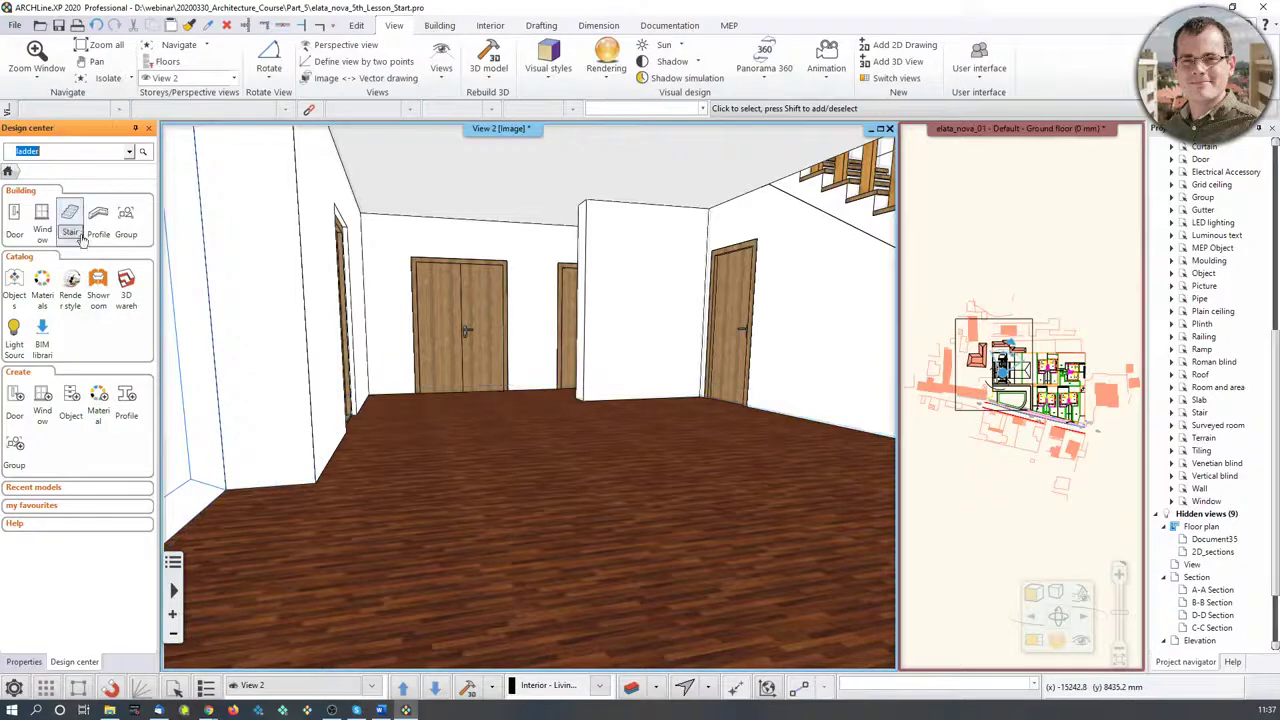
# Search the Design center's materials library for "rovere"
pyautogui.click(42, 282)
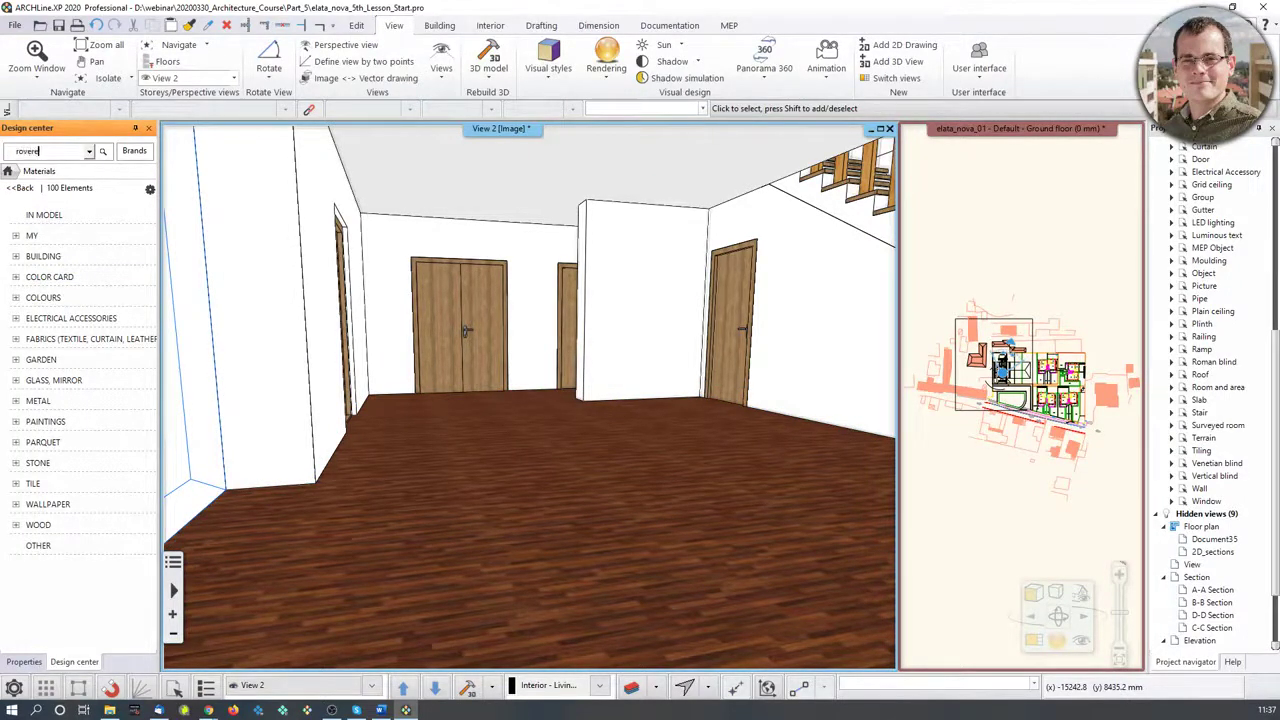
pyautogui.press('Return')
pyautogui.moveTo(91, 260)
# Try applying parquet_rovere_03 to the dark living room floor with the "Replacing one material with another" option
pyautogui.moveTo(90, 260); pyautogui.dragTo(536, 500)
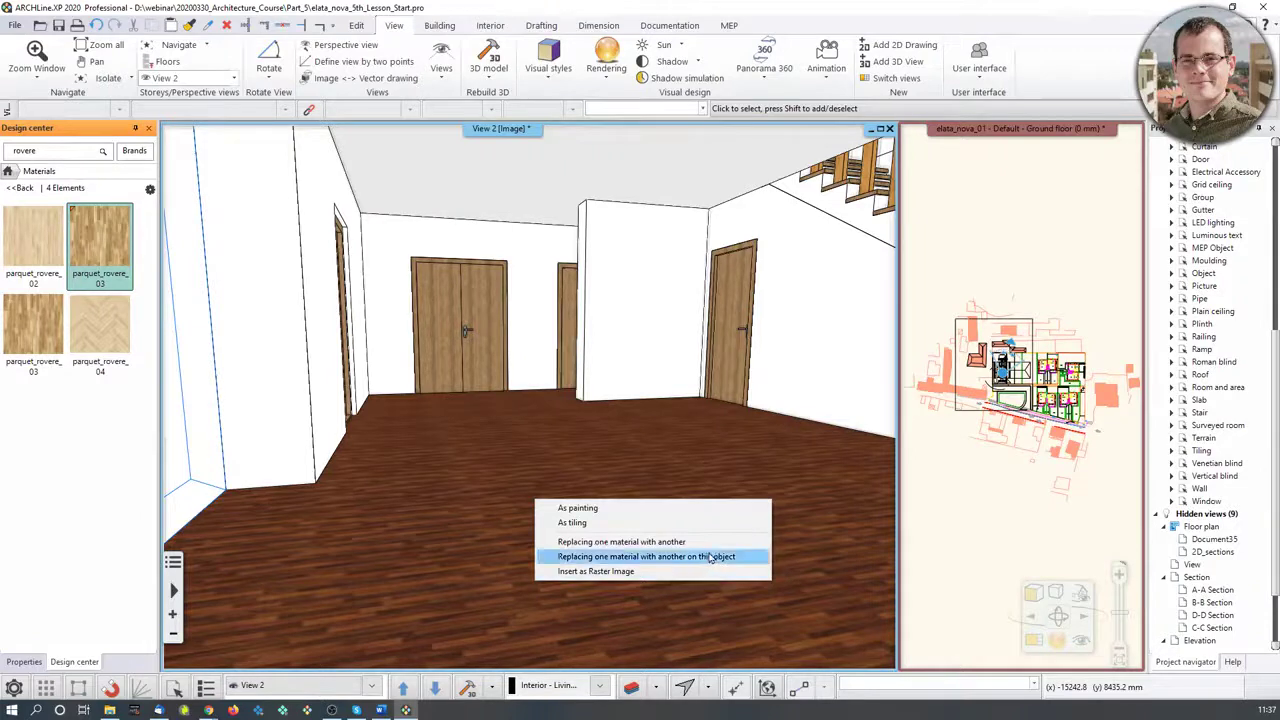
pyautogui.click(619, 542)
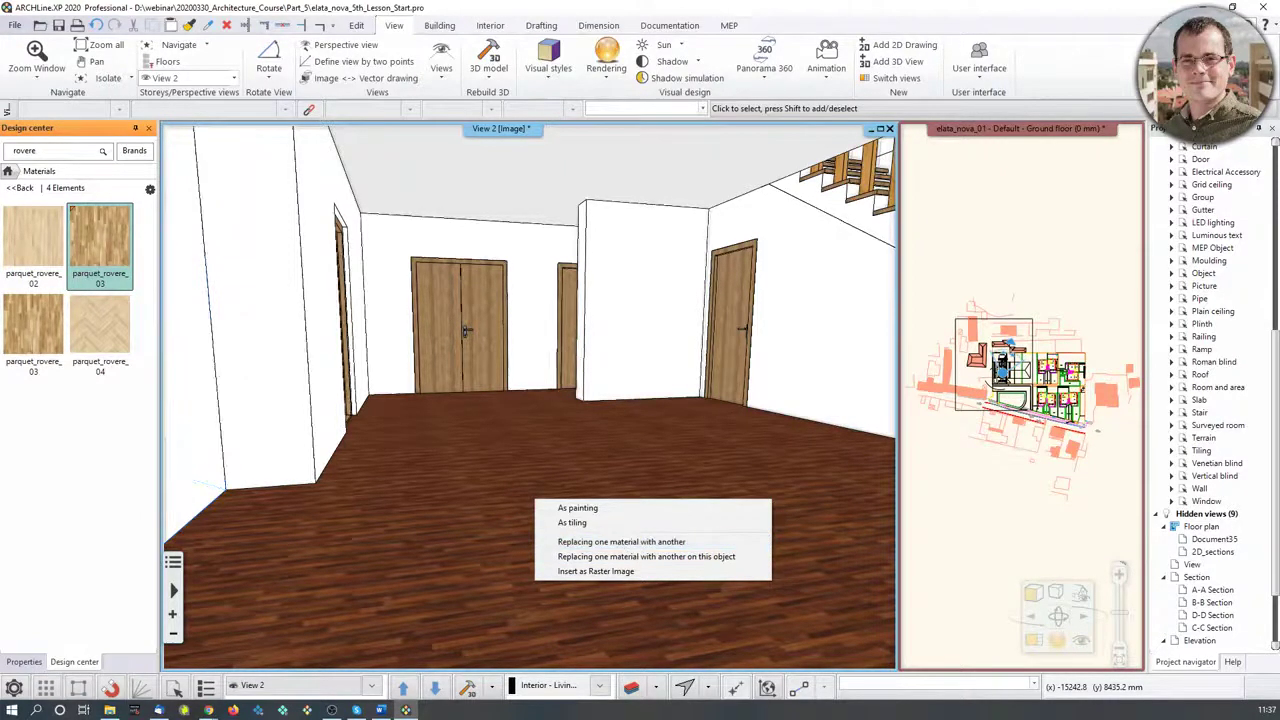
pyautogui.scroll(-2, 643, 446)
pyautogui.scroll(5, 593, 464)
pyautogui.scroll(-1, 561, 433)
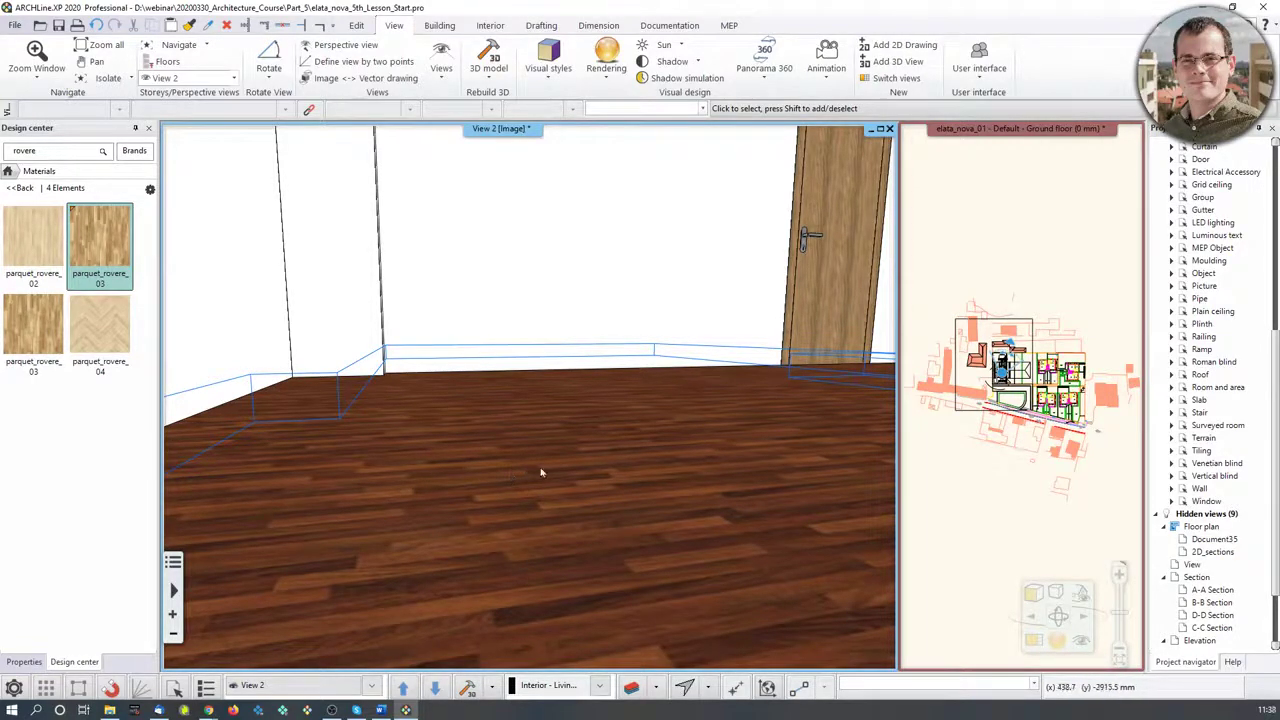
pyautogui.moveTo(768, 553); pyautogui.dragTo(565, 550, button='middle')
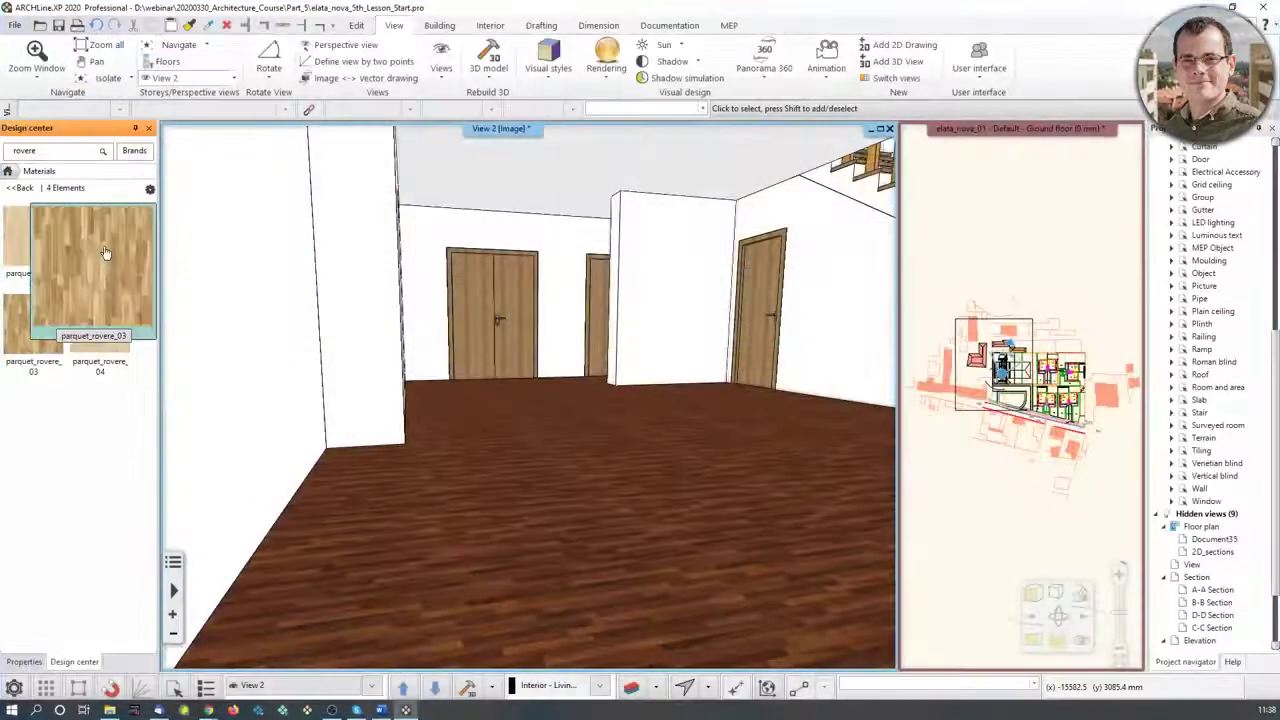
pyautogui.moveTo(100, 245); pyautogui.dragTo(580, 466)
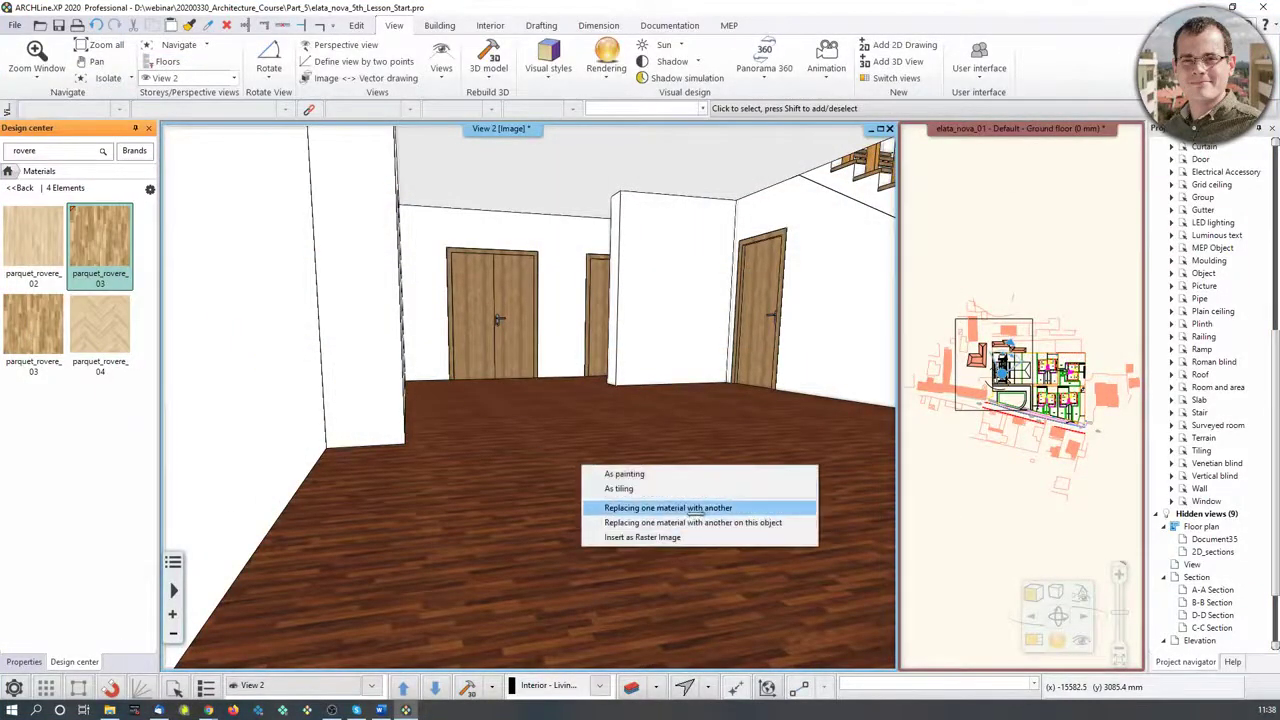
pyautogui.click(697, 508)
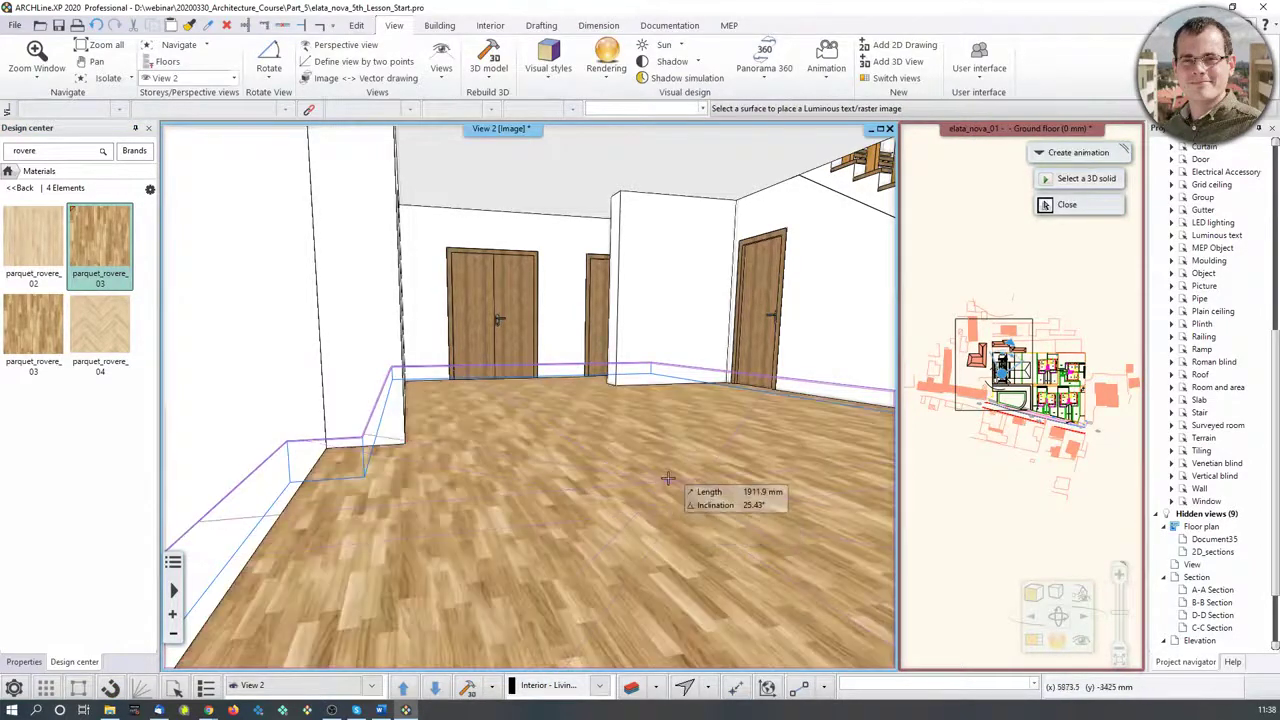
pyautogui.press('Escape')
pyautogui.moveTo(683, 317); pyautogui.dragTo(660, 390, button='middle')
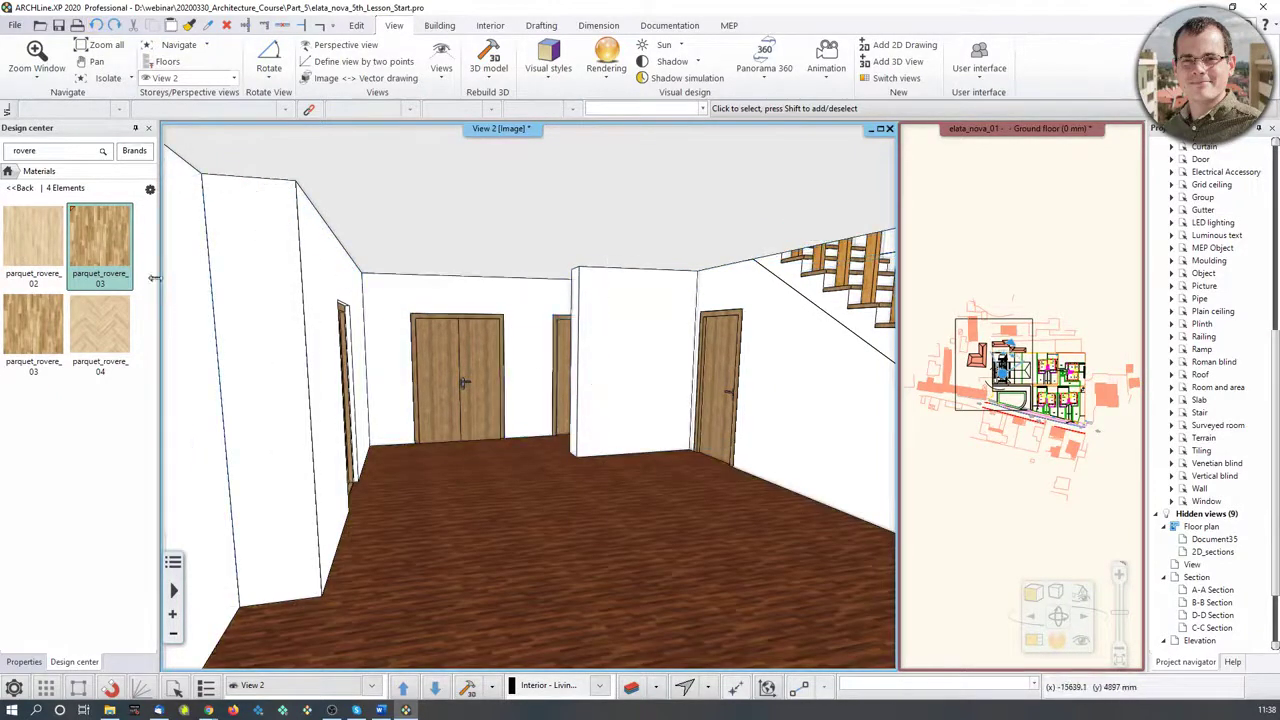
# Apply parquet_rovere_03 to the living room floor as a replacement on this object only, and check the floor of the neighbouring storey
pyautogui.moveTo(105, 261)
pyautogui.mouseDown()
pyautogui.moveTo(557, 508)
pyautogui.moveTo(540, 523)
pyautogui.mouseUp()
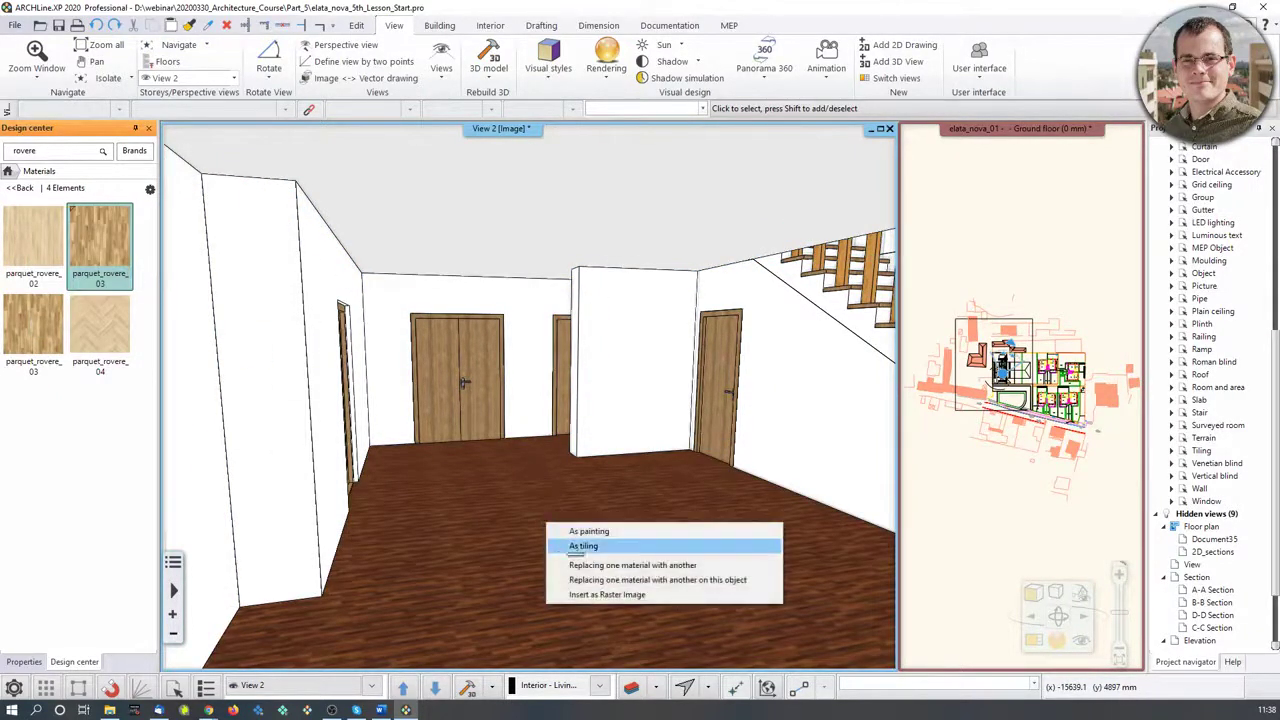
pyautogui.click(700, 580)
pyautogui.click(562, 576)
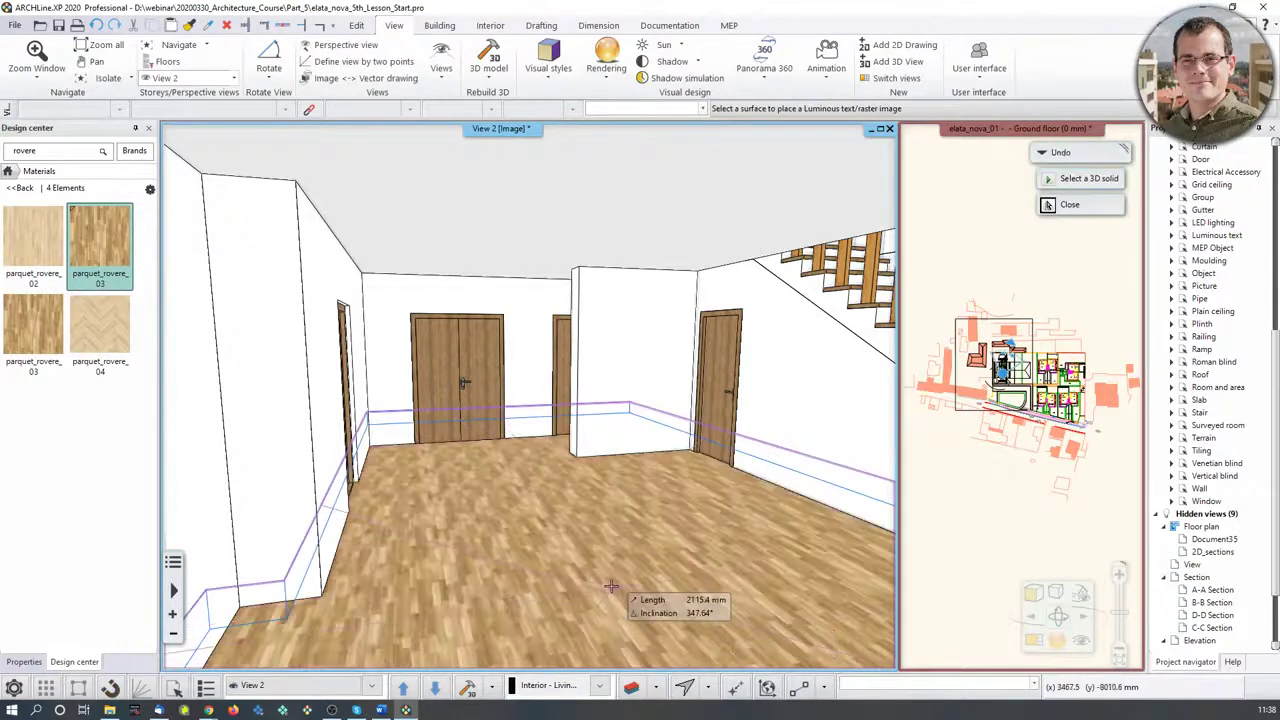
pyautogui.press('Escape')
pyautogui.scroll(5, 595, 279)
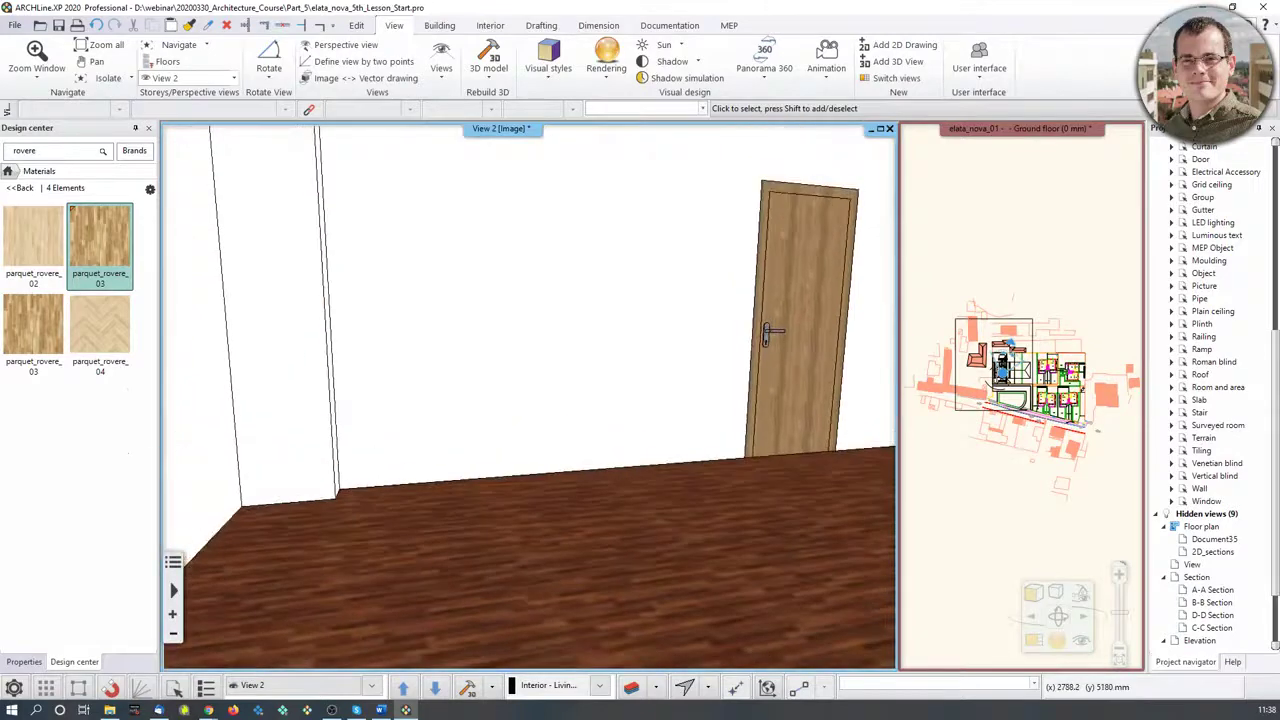
pyautogui.scroll(-5, 600, 476)
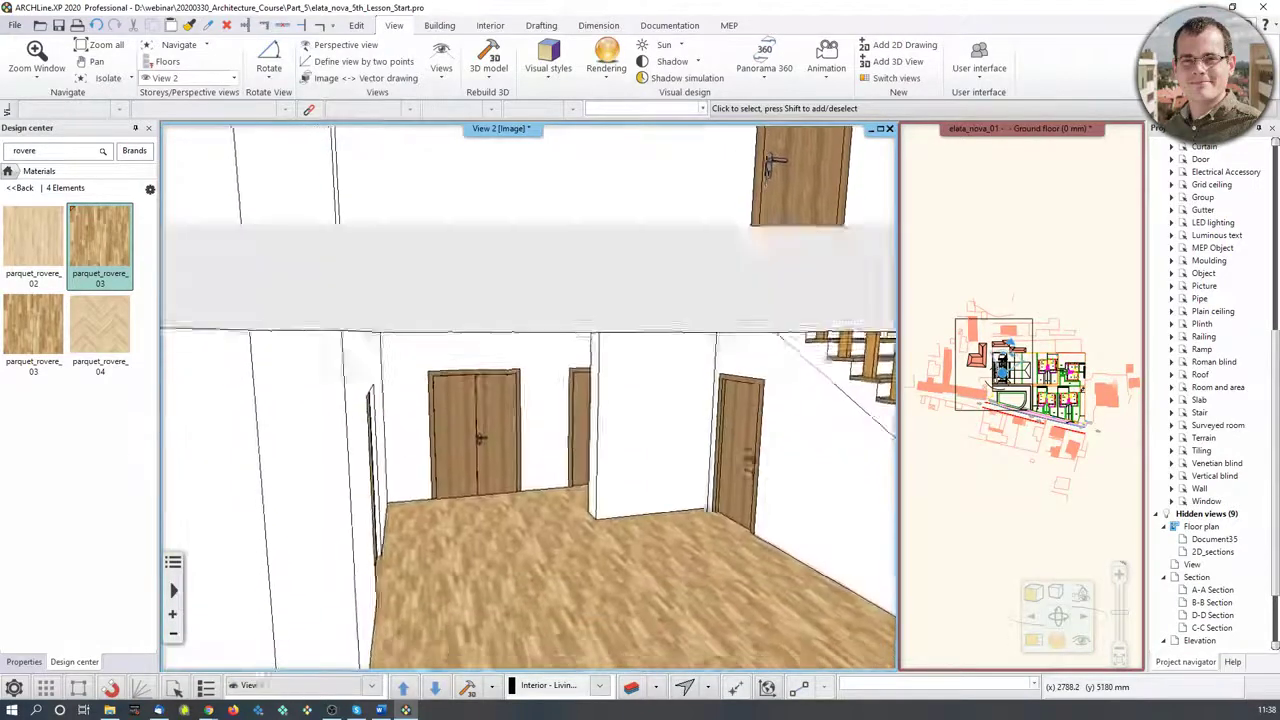
pyautogui.scroll(-3, 600, 478)
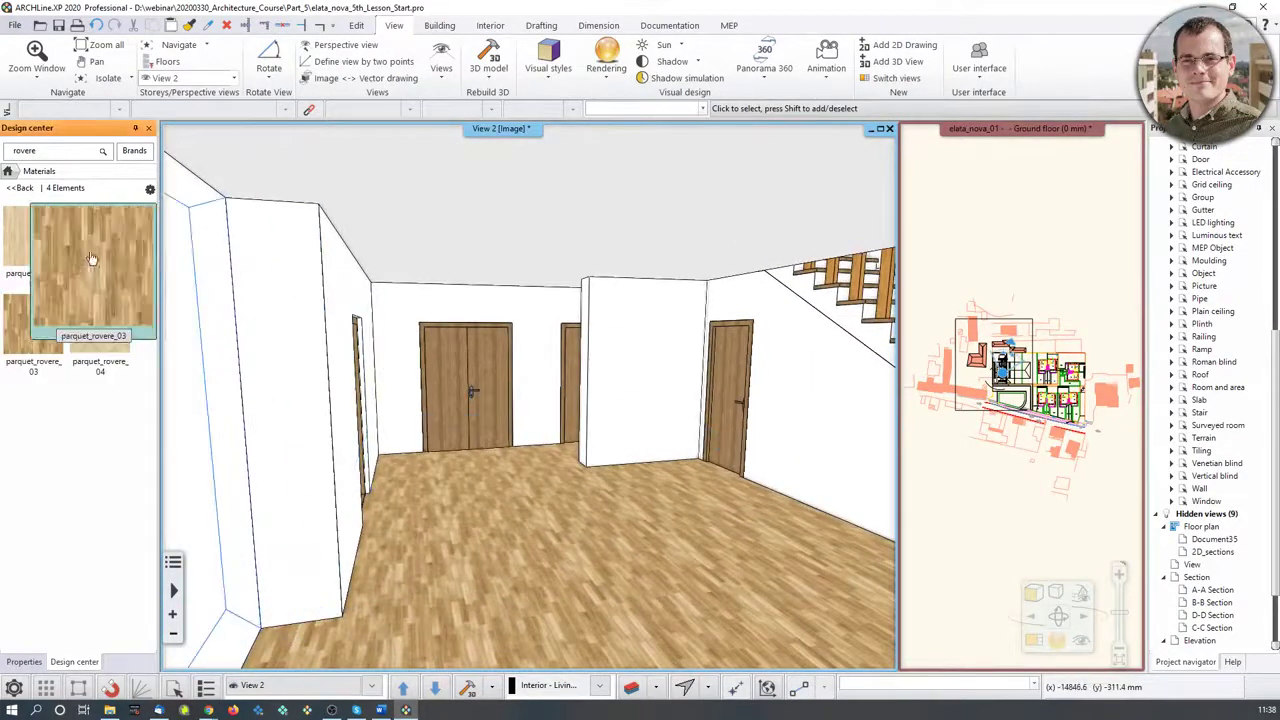
# Apply parquet_rovere_03 to the living room floor once more with the replacement limited to this object
pyautogui.moveTo(484, 475); pyautogui.dragTo(488, 526)
pyautogui.click(560, 562)
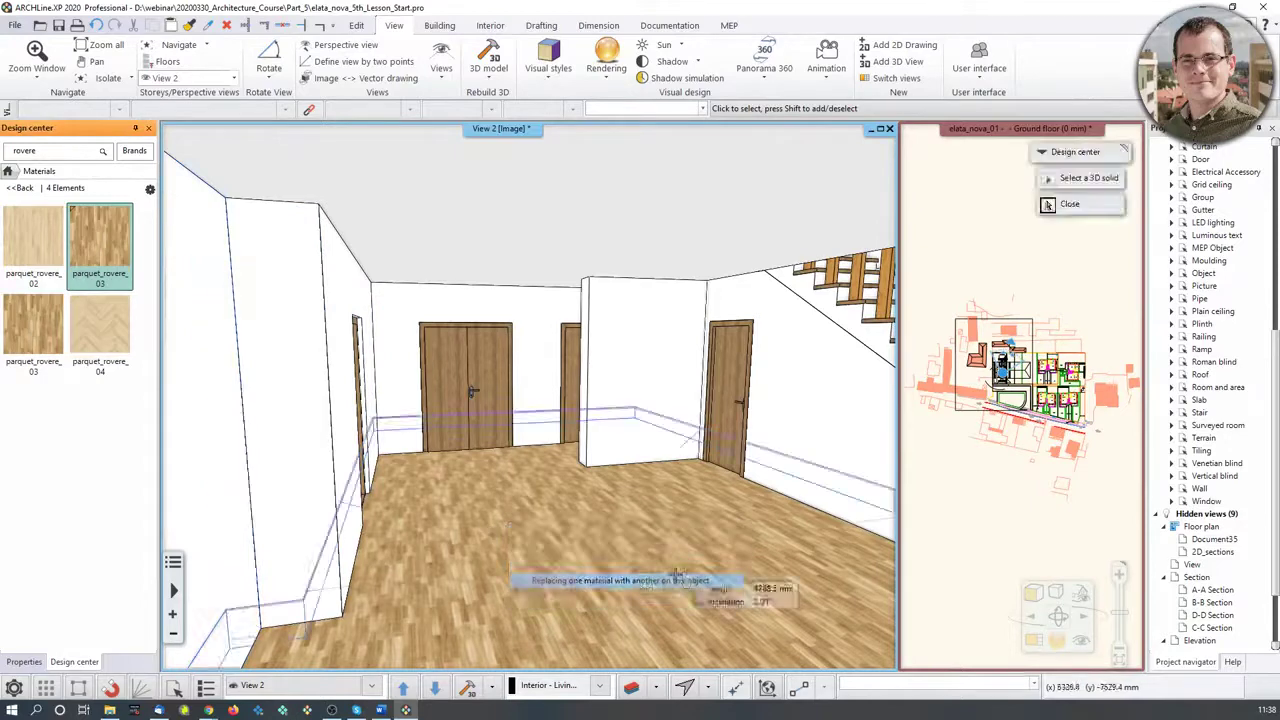
pyautogui.click(526, 562)
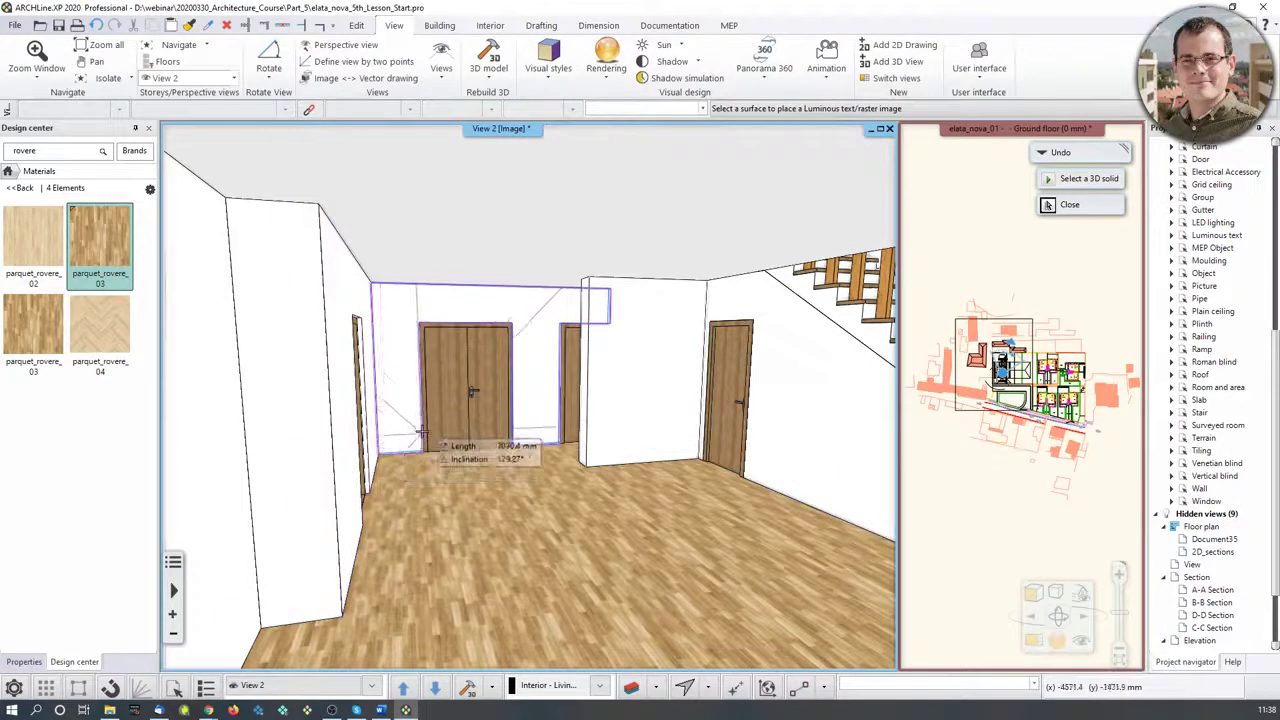
pyautogui.press('Escape')
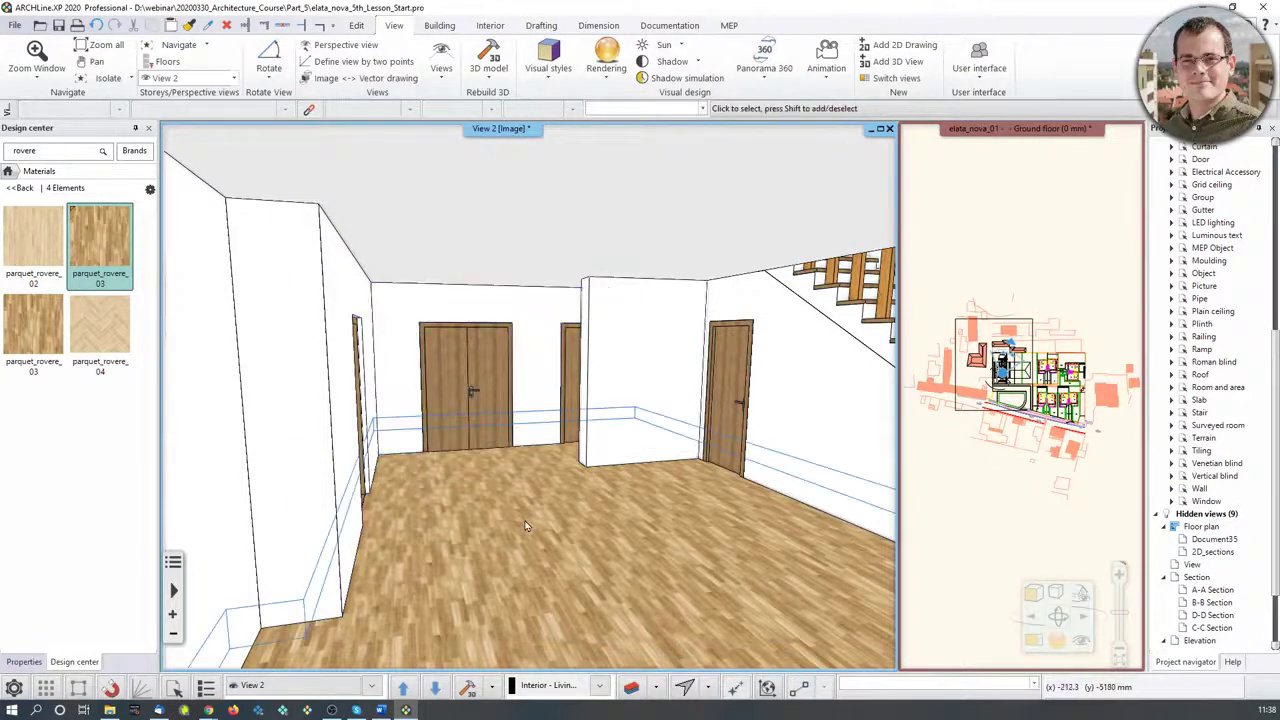
pyautogui.scroll(3, 409, 380)
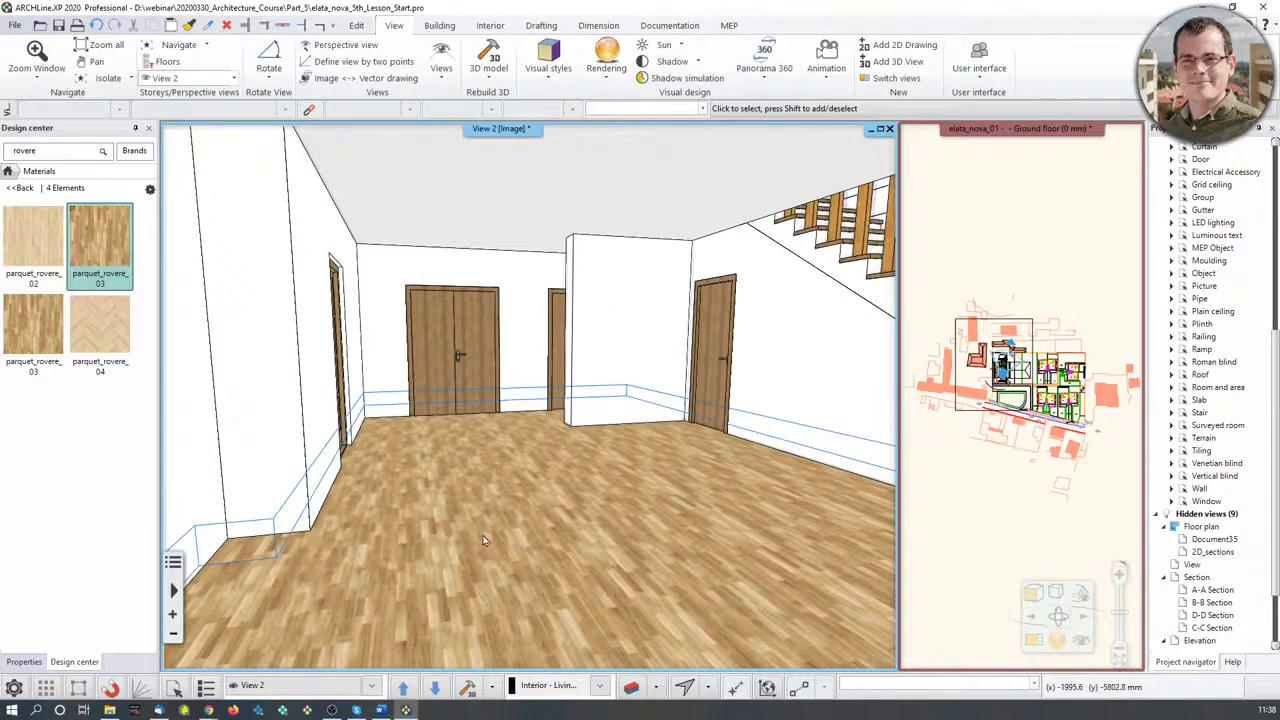
# Browse the Strips materials in the Parquet category for further wood floor textures
pyautogui.moveTo(5, 275)
pyautogui.moveTo(107, 305)
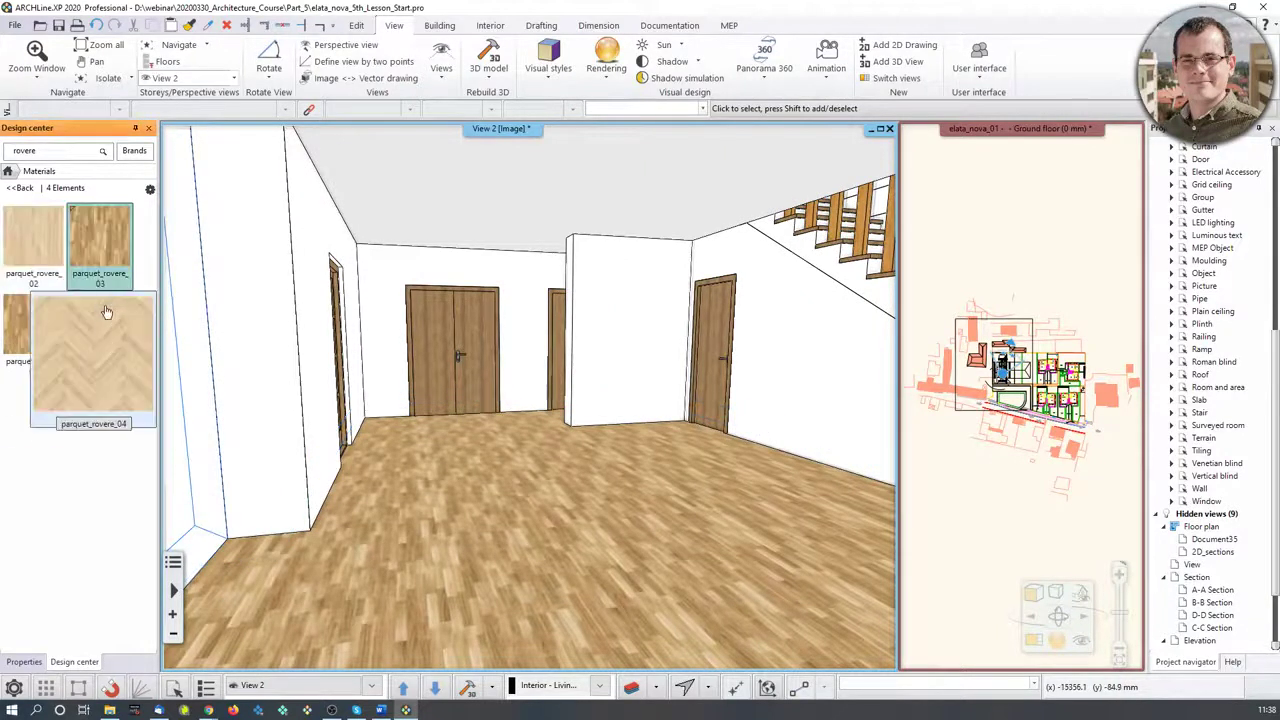
pyautogui.click(20, 188)
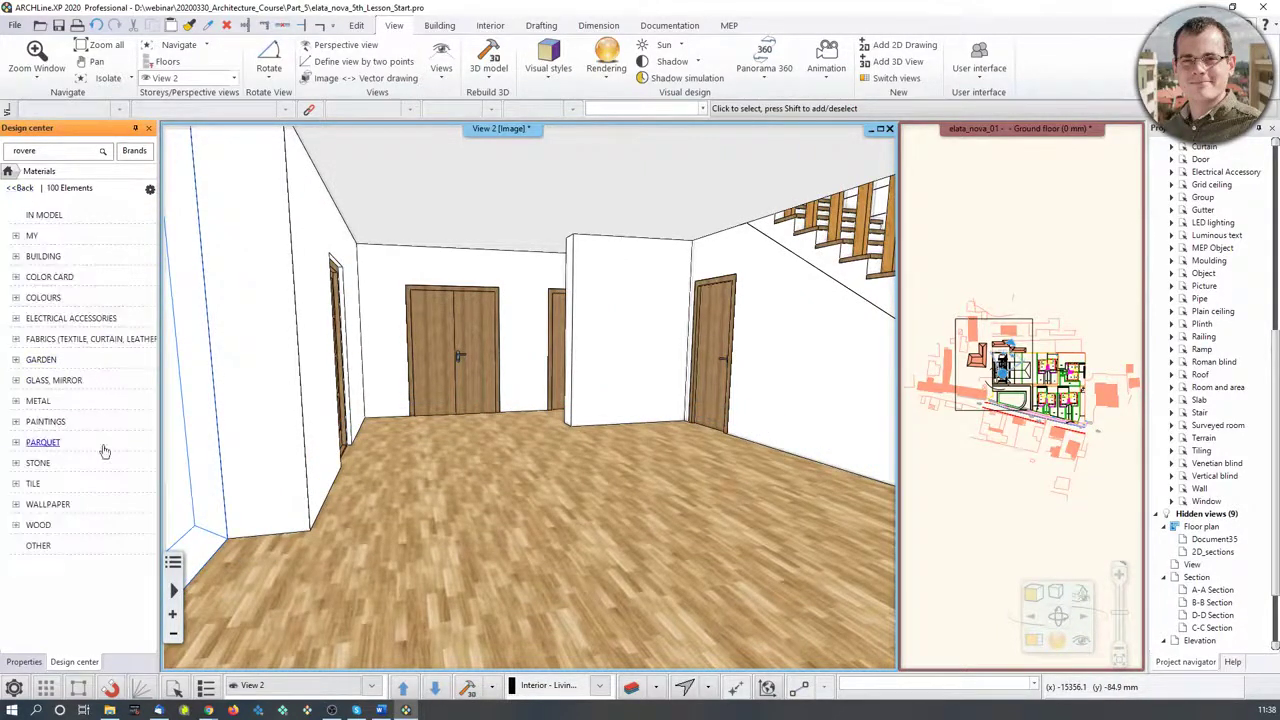
pyautogui.click(42, 442)
pyautogui.scroll(-2, 125, 556)
pyautogui.click(50, 526)
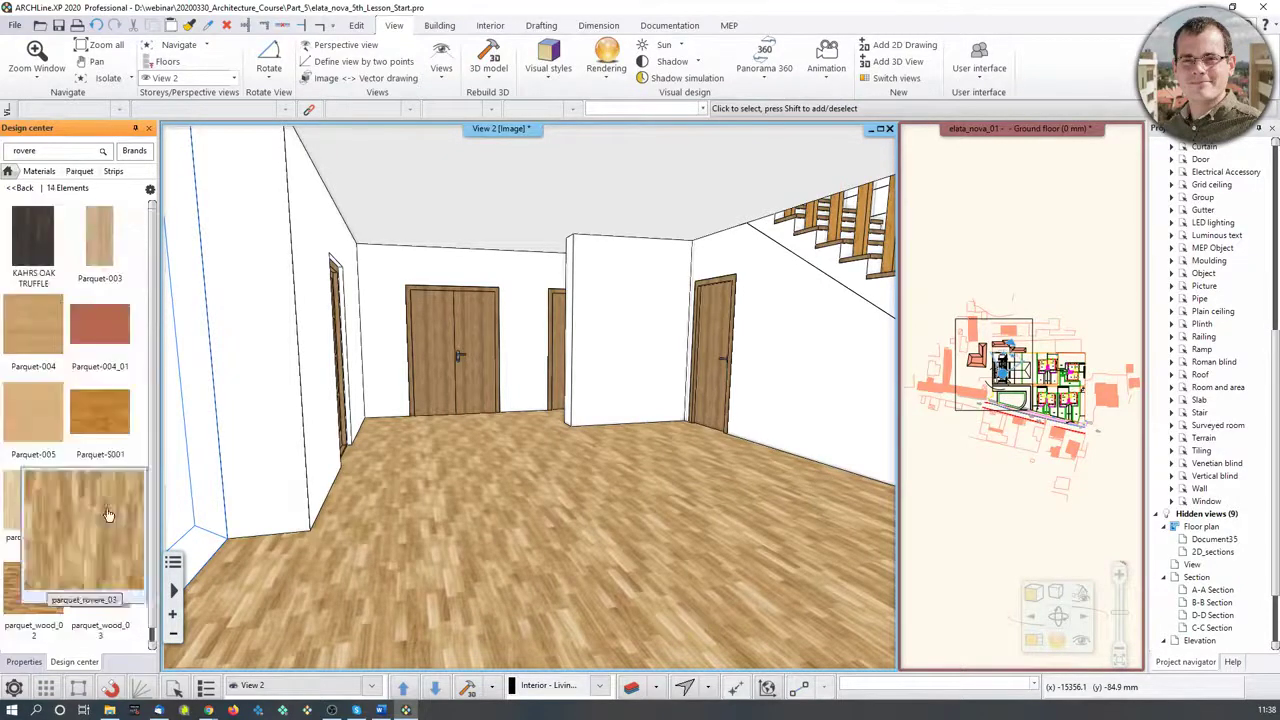
pyautogui.scroll(-2, 93, 525)
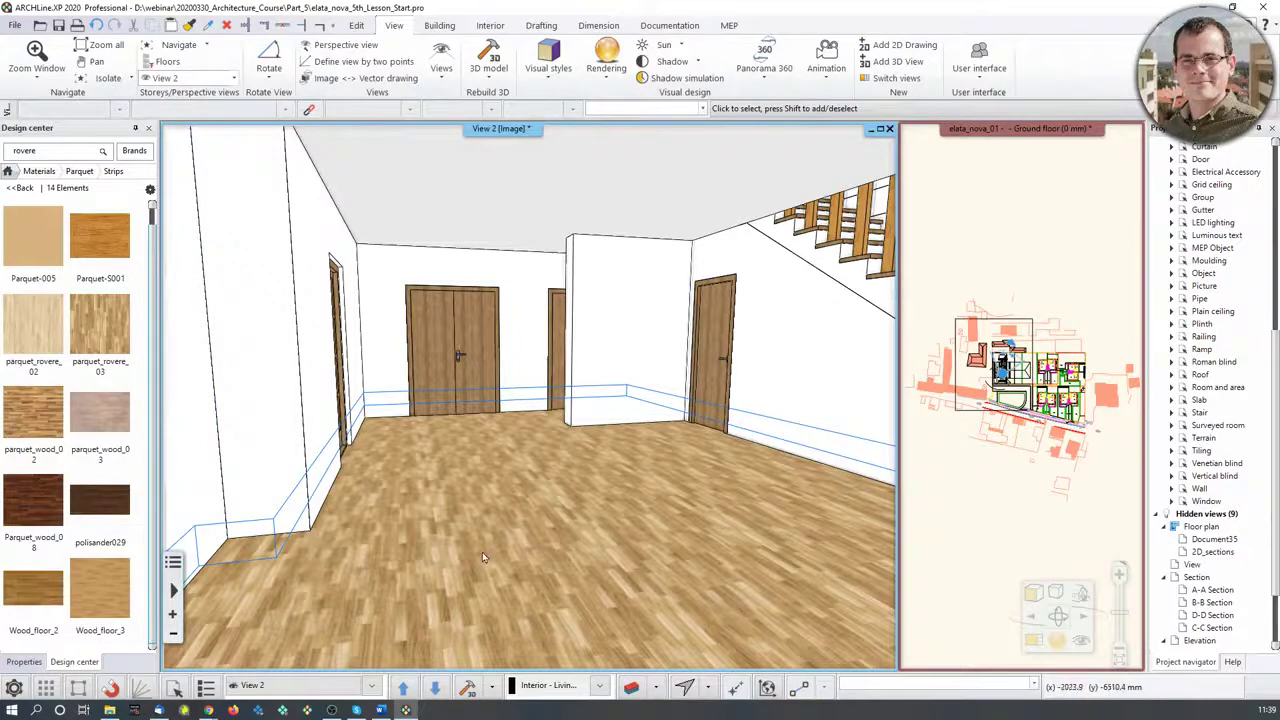
# Open the details of the living room floor slab's parquet material with Find material
pyautogui.scroll(-1, 687, 586)
pyautogui.moveTo(640, 586); pyautogui.dragTo(506, 550, button='middle')
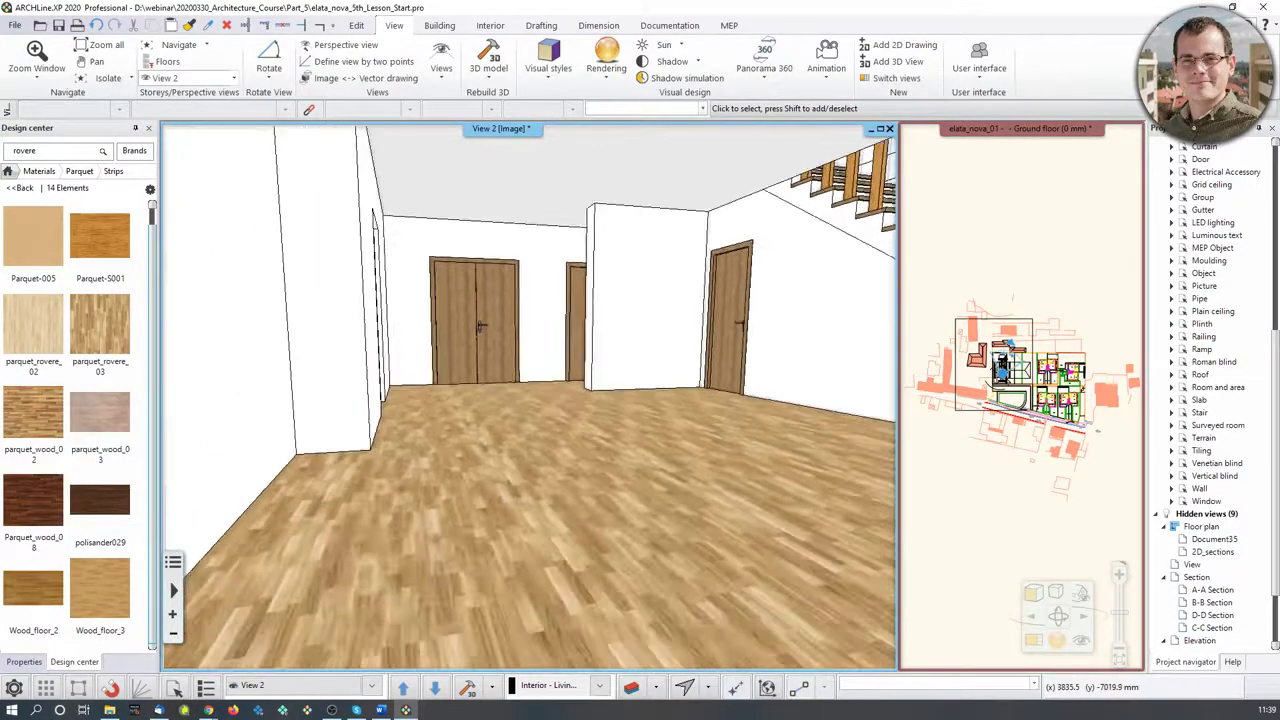
pyautogui.moveTo(715, 559); pyautogui.dragTo(692, 531, button='middle')
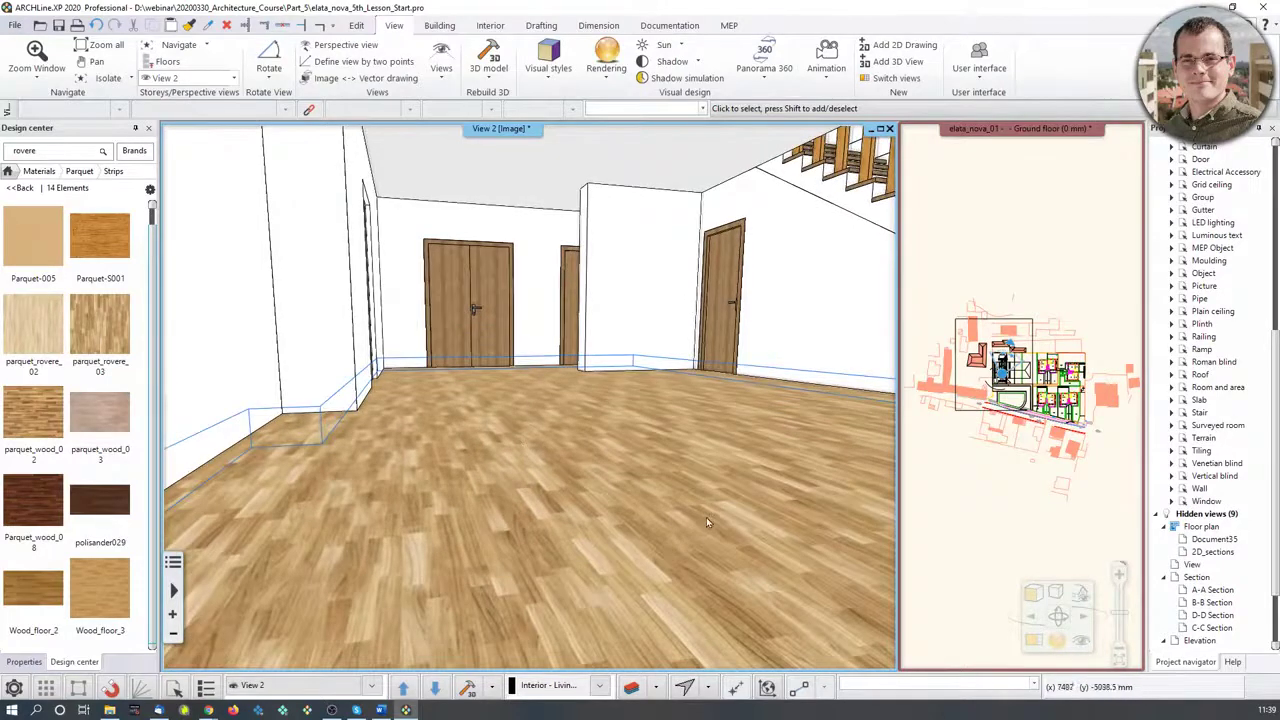
pyautogui.rightClick(544, 474)
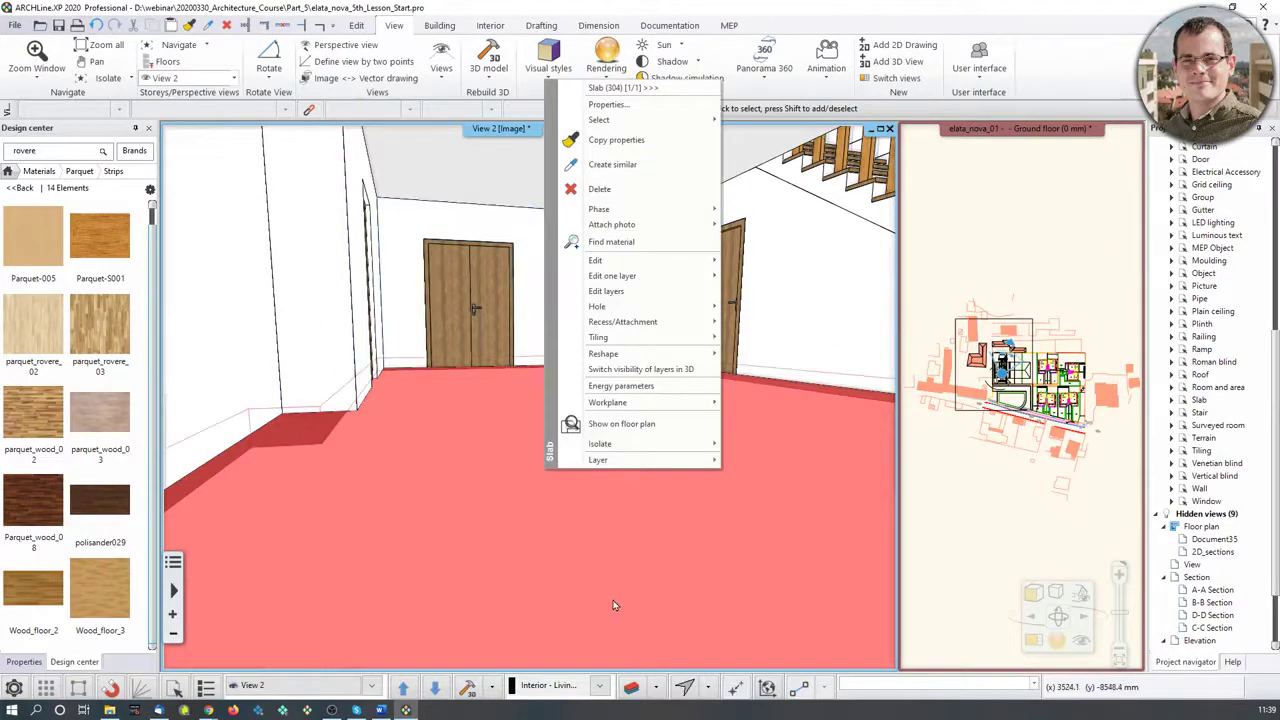
pyautogui.click(611, 242)
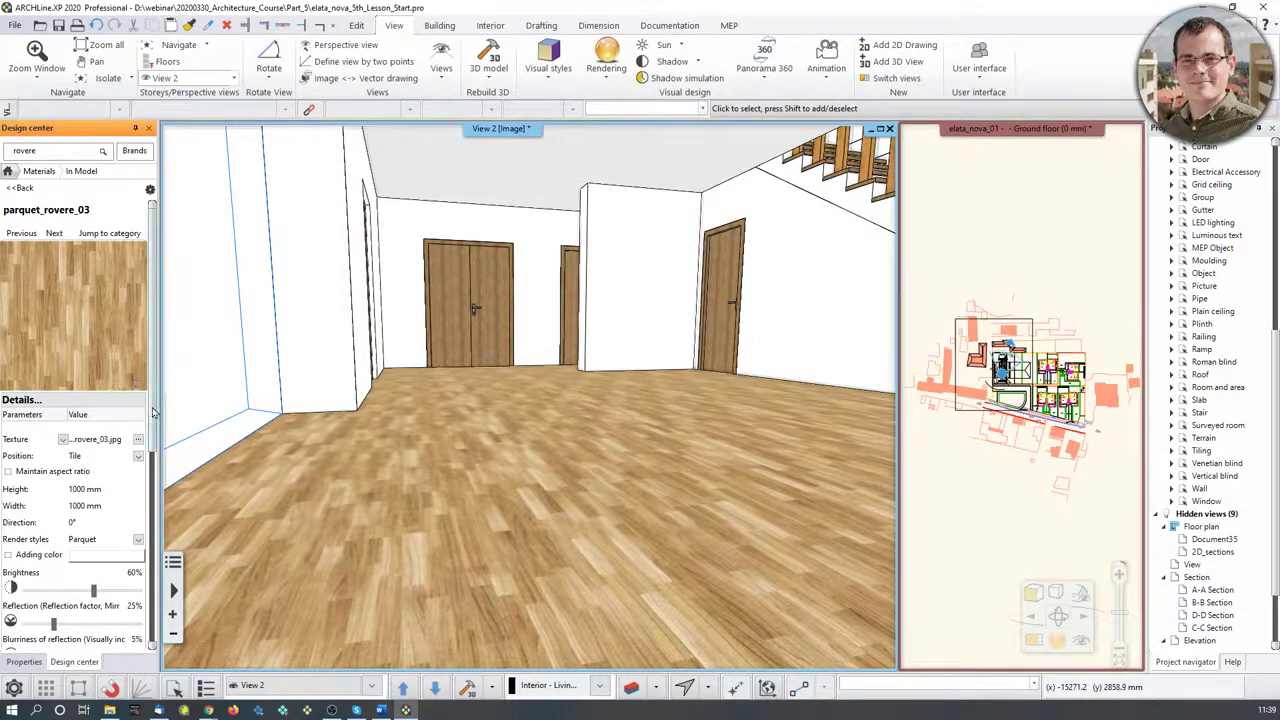
# Enable Adding color for parquet_rovere_03 and set a custom brown tint of RGB 114, 86, 58
pyautogui.scroll(-1, 154, 412)
pyautogui.click(9, 543)
pyautogui.click(90, 547)
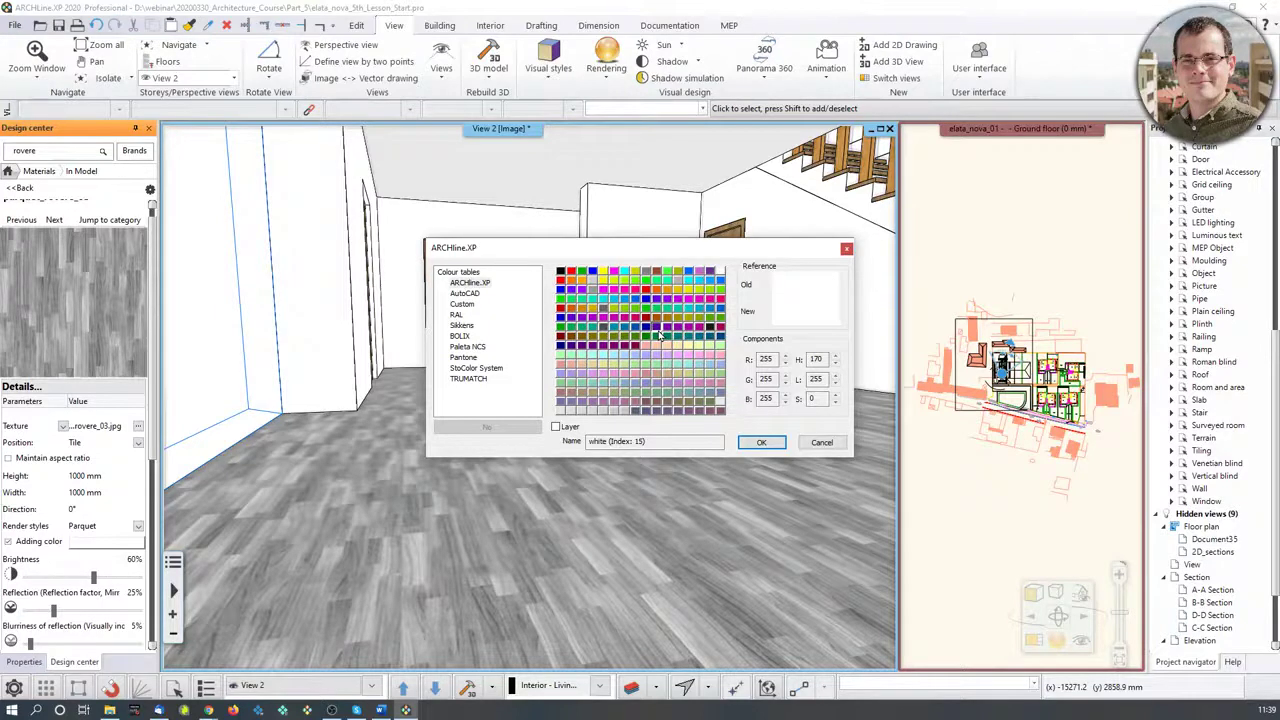
pyautogui.click(462, 305)
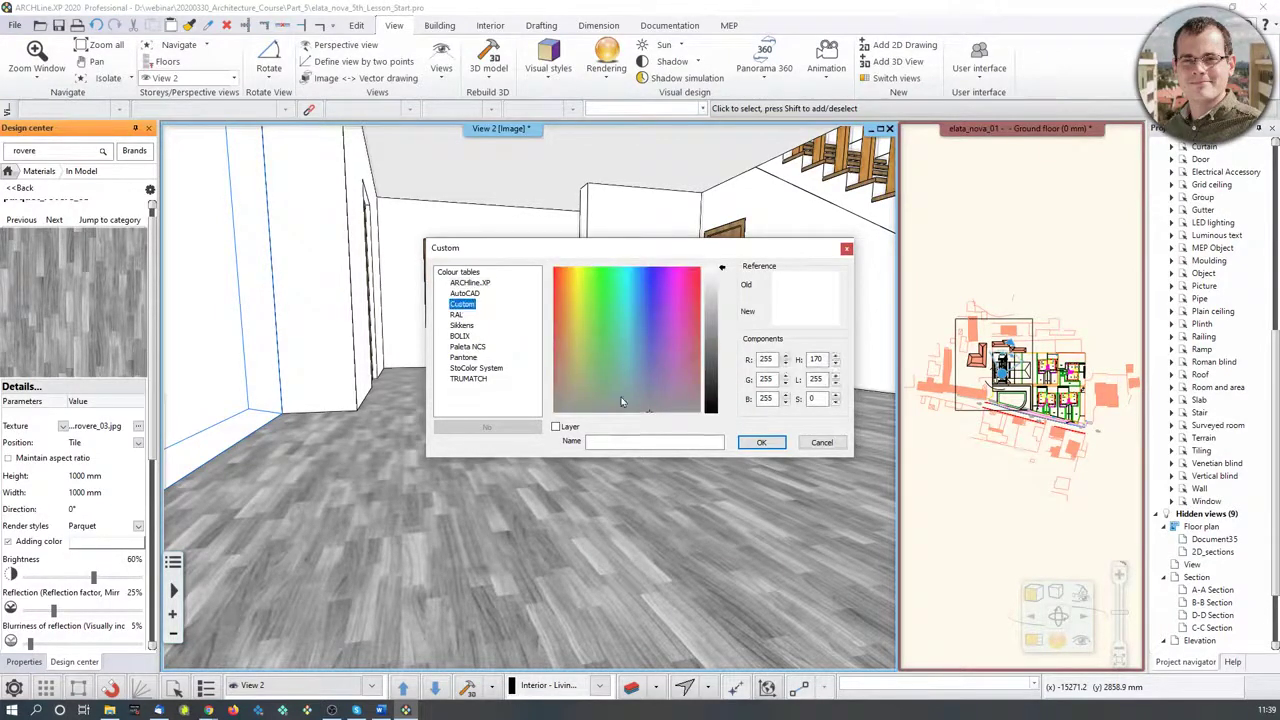
pyautogui.click(553, 384)
pyautogui.click(553, 381)
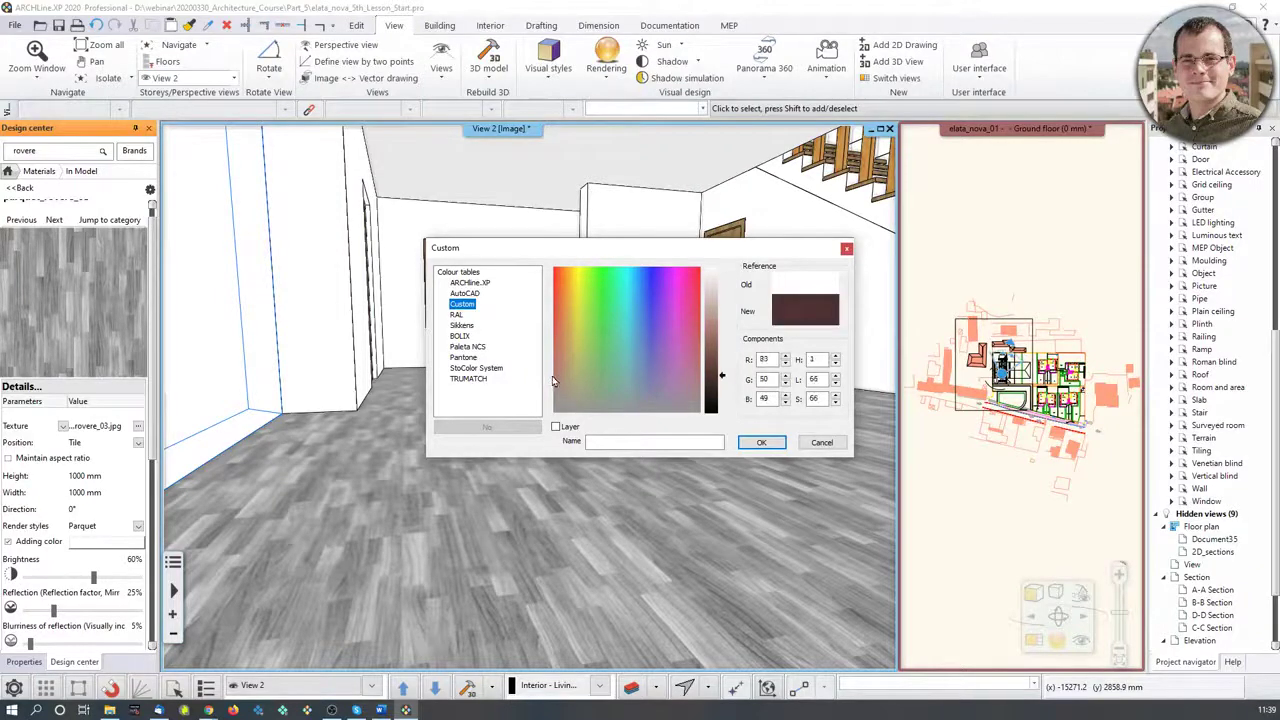
pyautogui.click(564, 365)
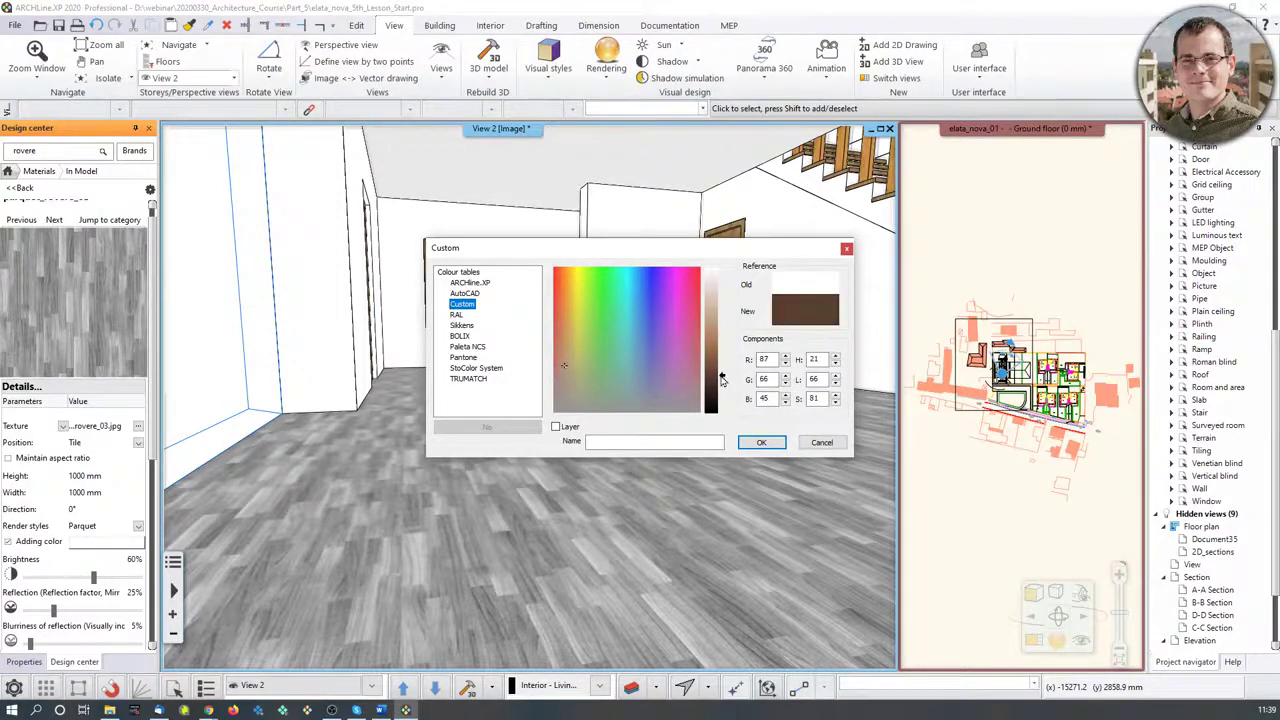
pyautogui.moveTo(723, 375); pyautogui.dragTo(723, 364)
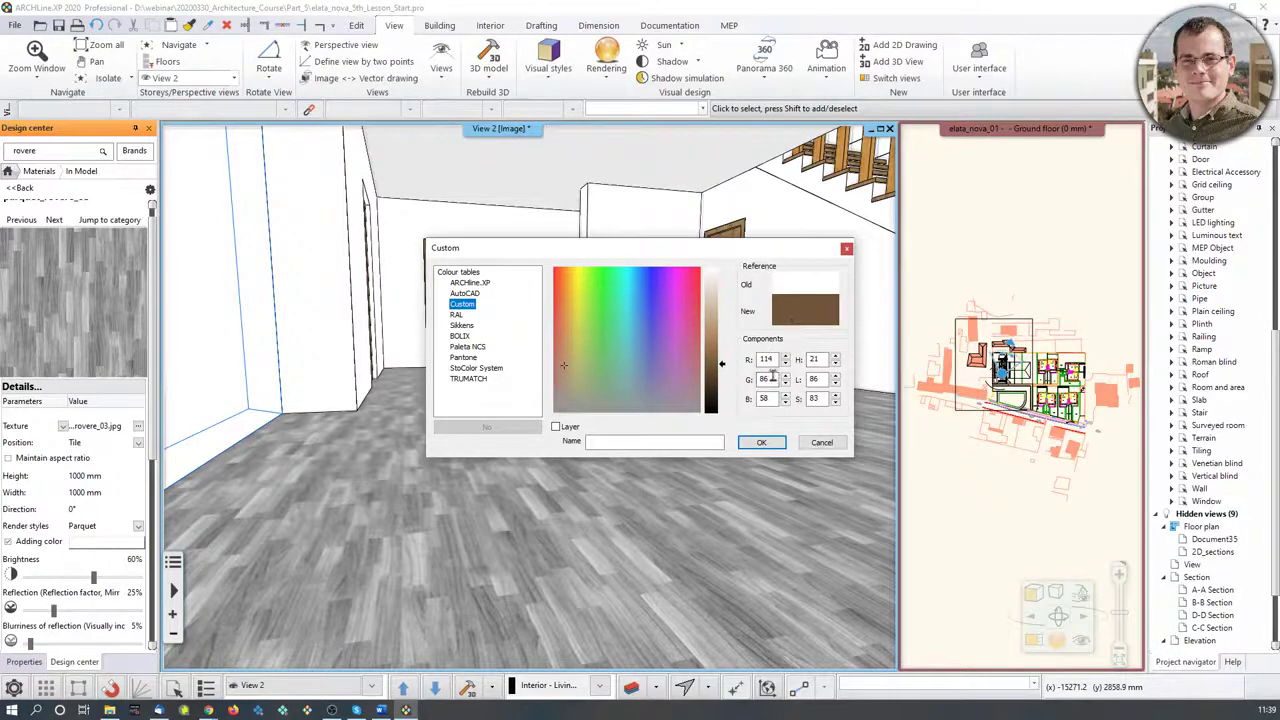
pyautogui.click(761, 442)
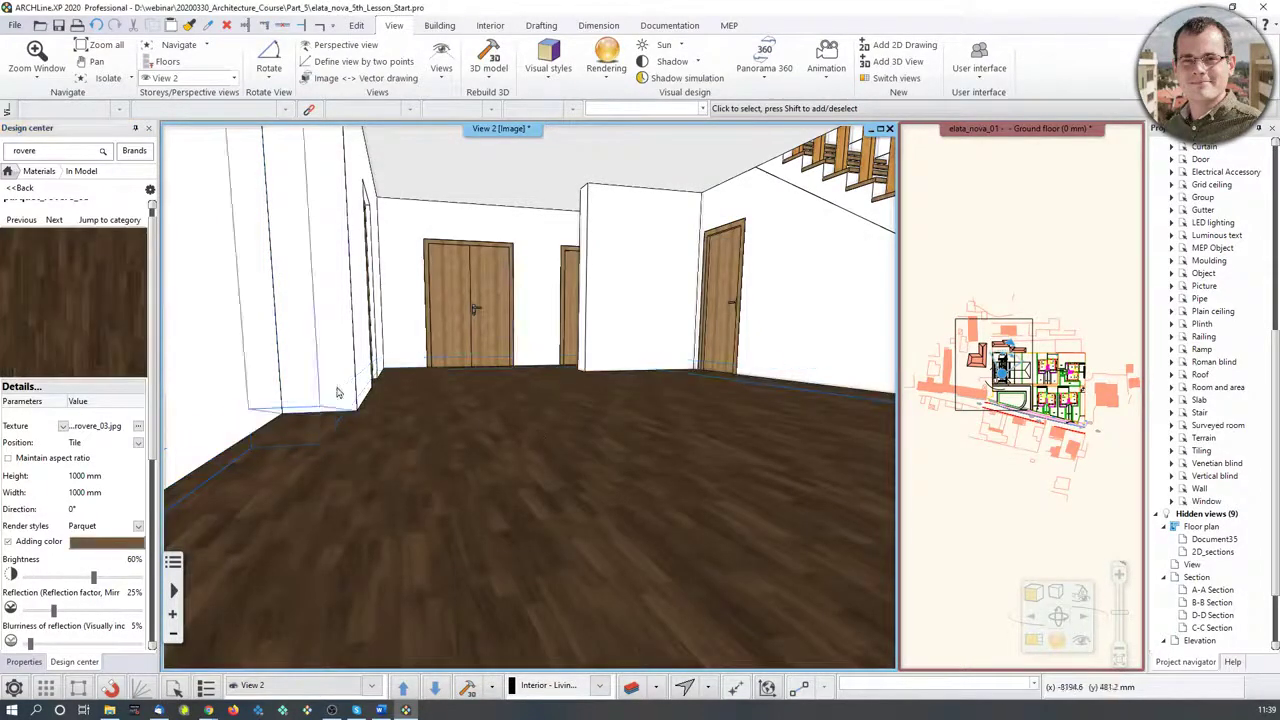
# Recheck the tint colour of parquet_rovere_03, turn Adding color off, and undo that change
pyautogui.click(94, 548)
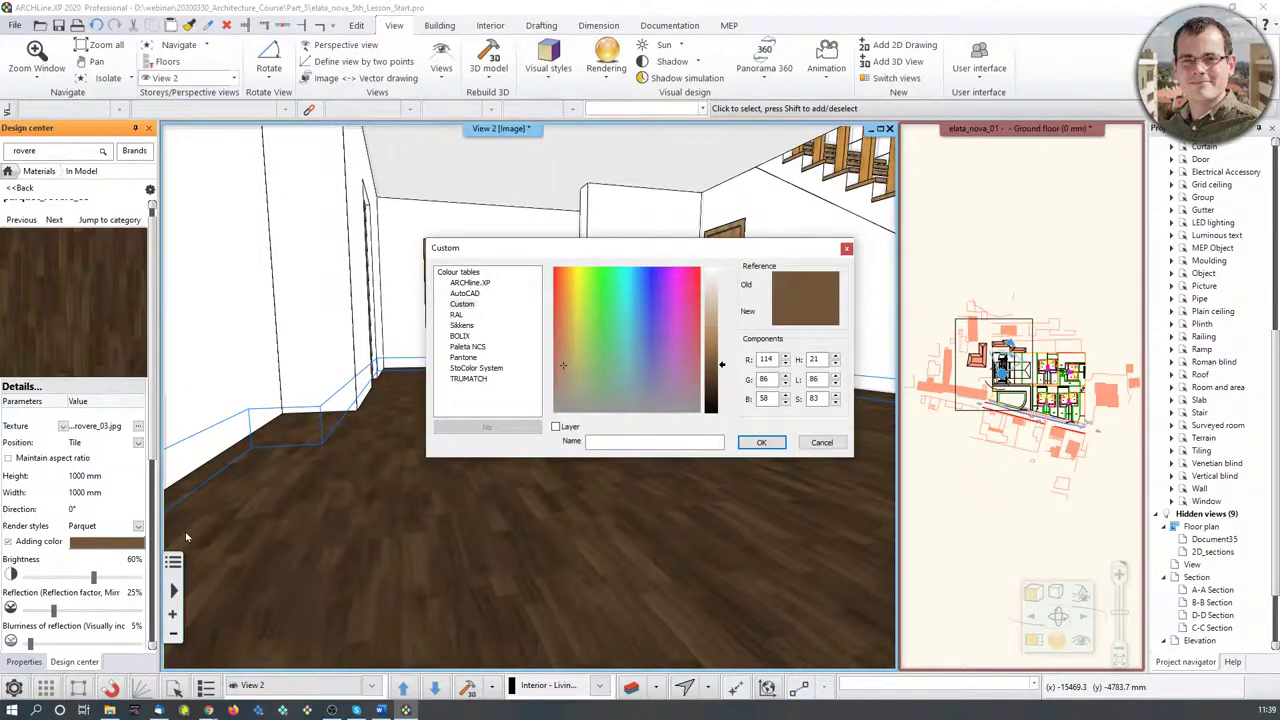
pyautogui.click(764, 443)
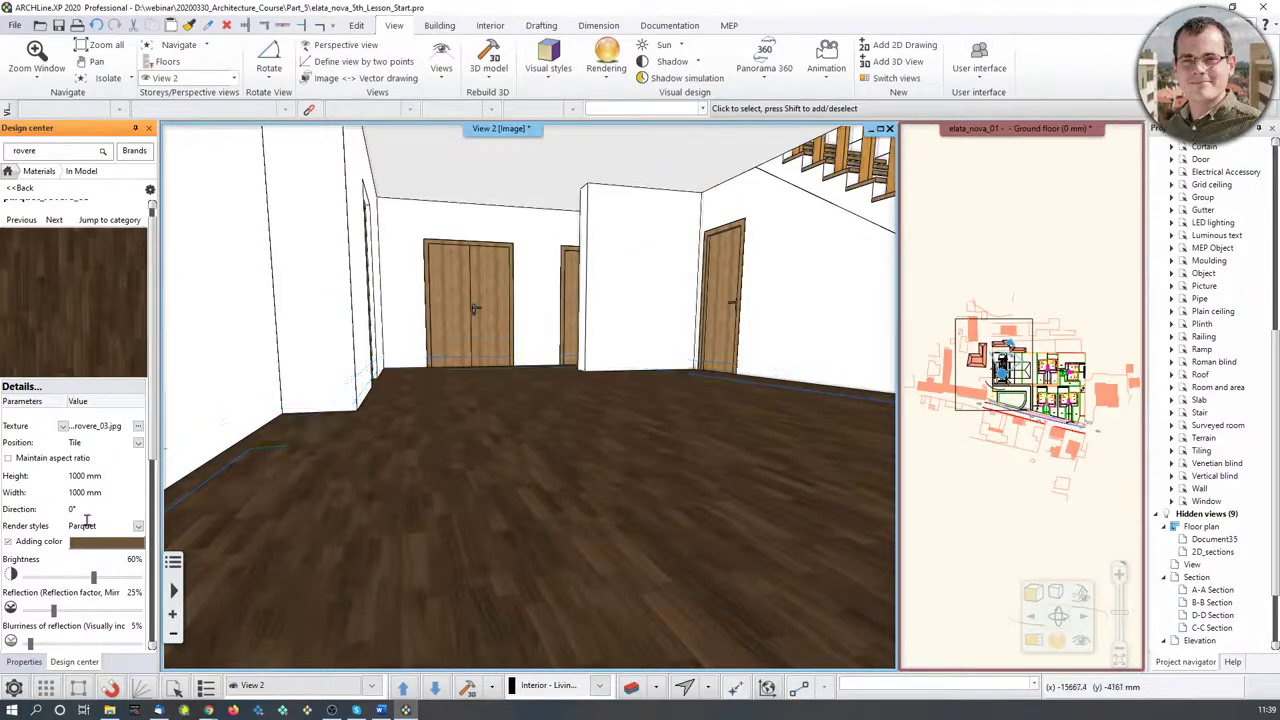
pyautogui.click(8, 542)
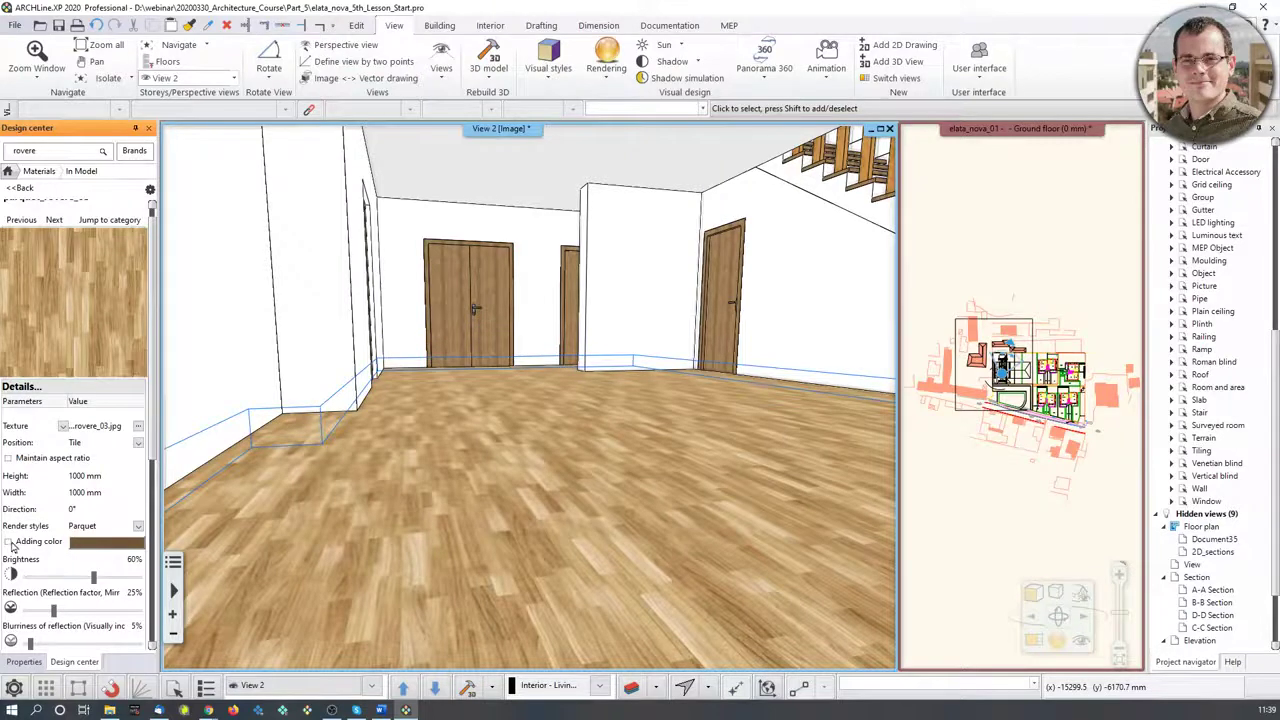
pyautogui.hotkey('ctrl', 'z')
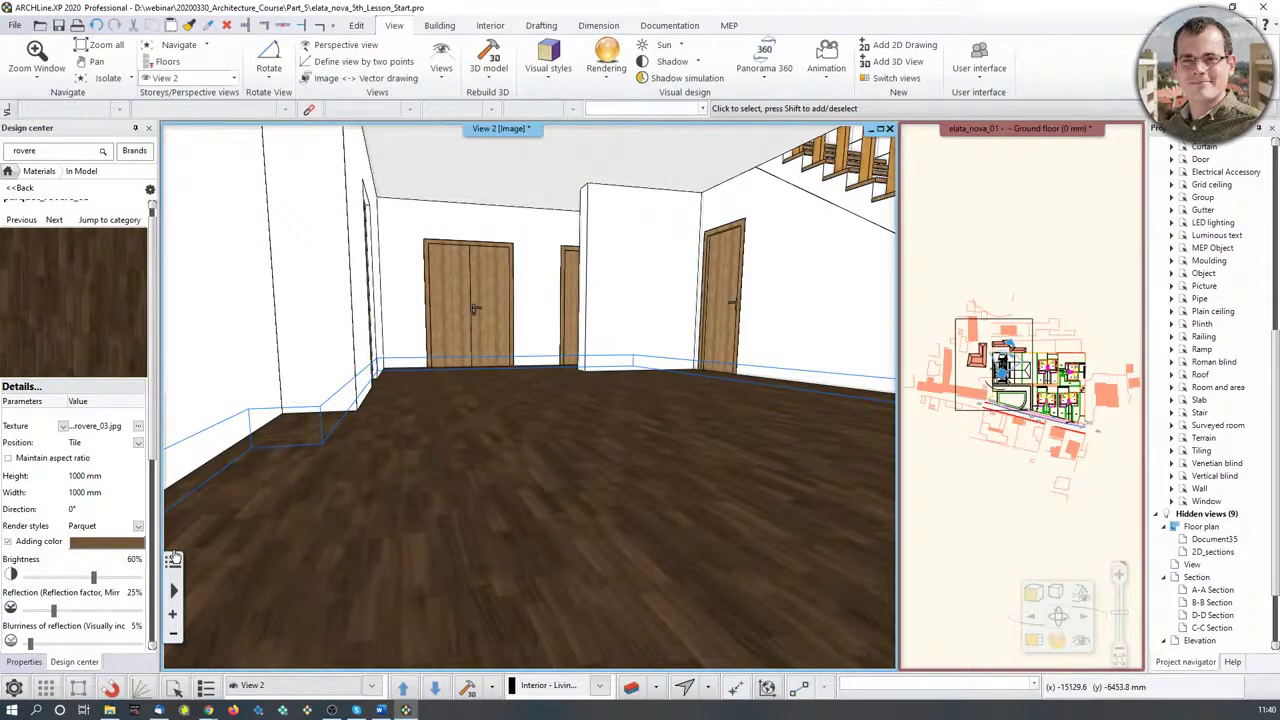
# Compare the parquet_rovere_03 floor with Adding color off and on, and inspect the white solar panels on the roof
pyautogui.click(8, 543)
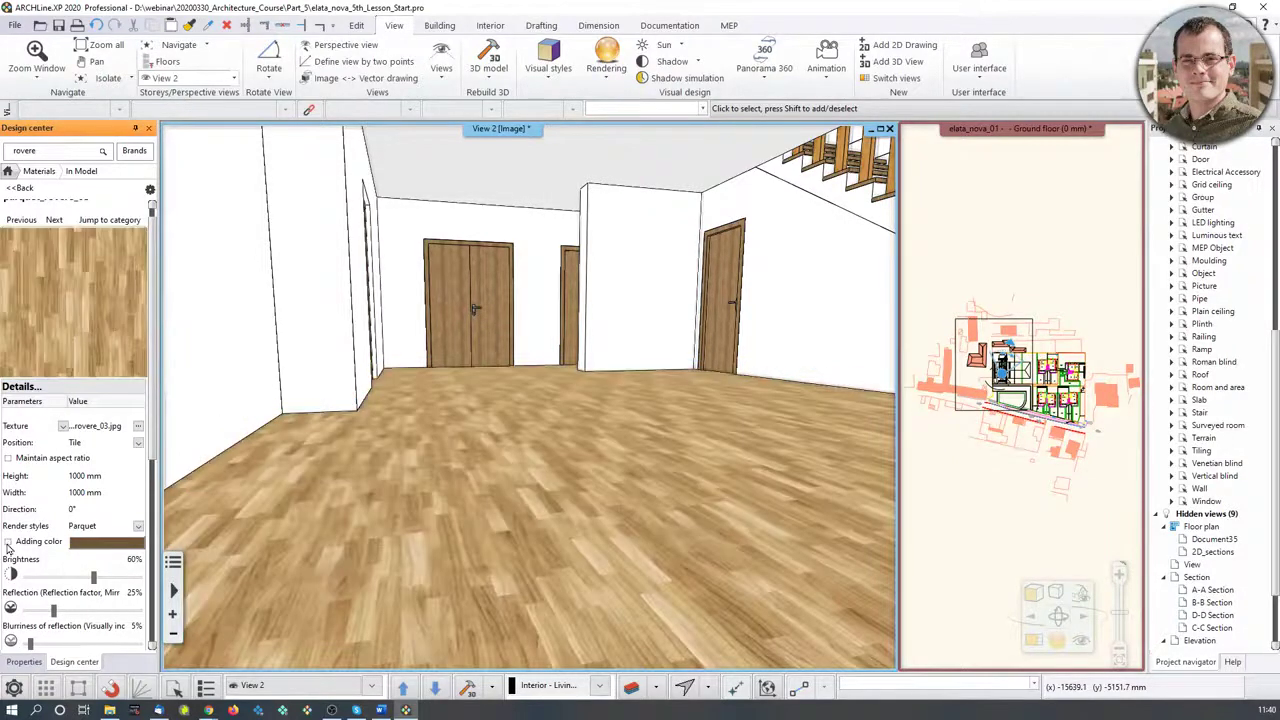
pyautogui.click(8, 541)
pyautogui.scroll(5, 472, 413)
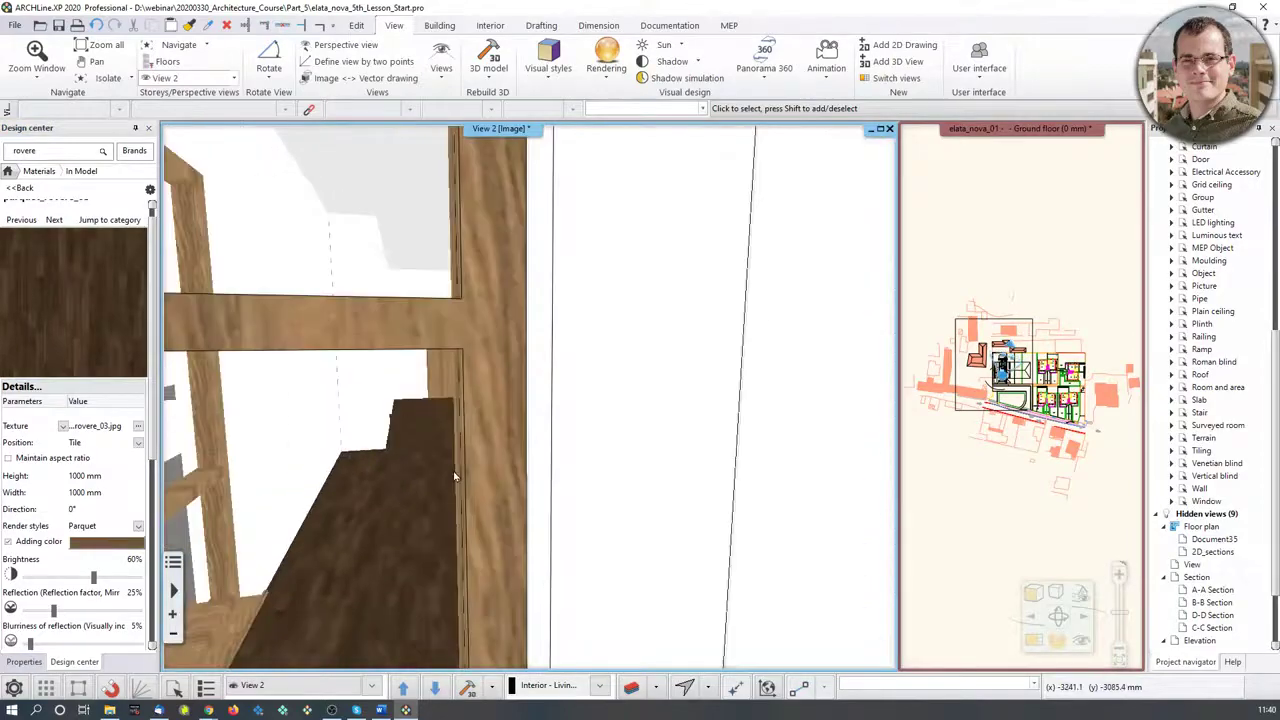
pyautogui.scroll(-10, 454, 470)
pyautogui.moveTo(566, 430); pyautogui.dragTo(625, 582, button='middle')
pyautogui.moveTo(680, 347); pyautogui.dragTo(519, 442, button='middle')
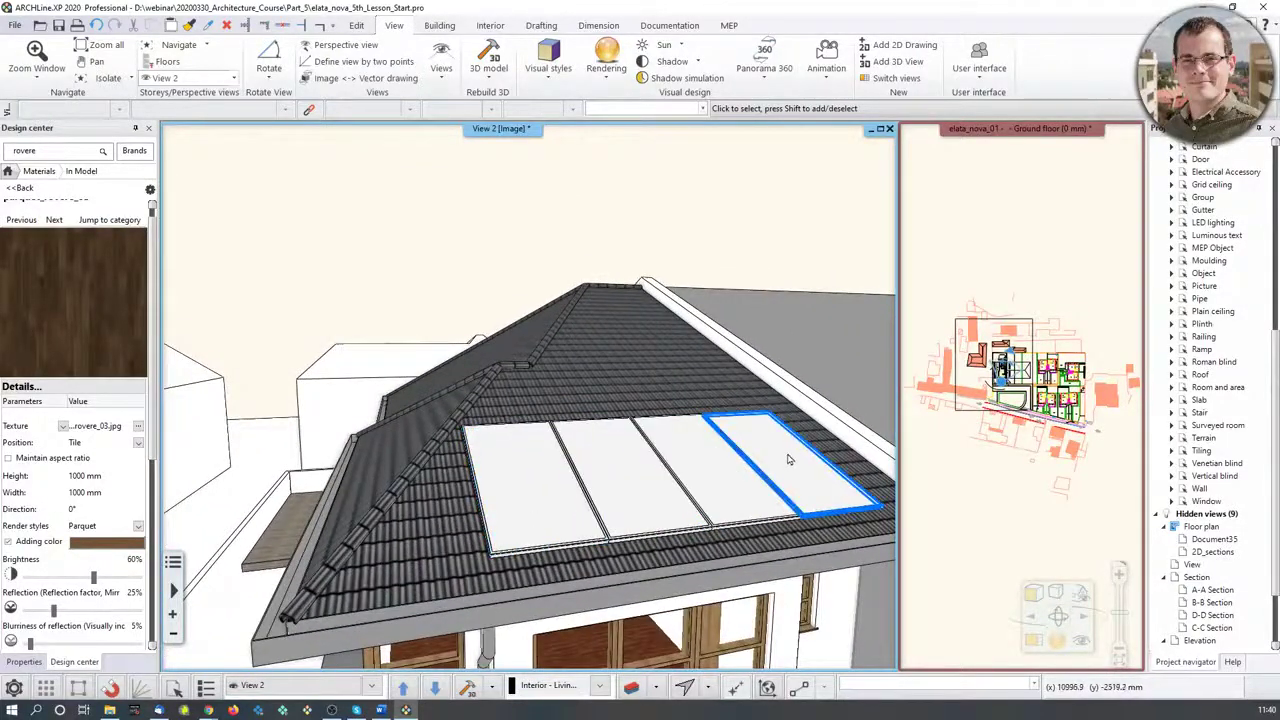
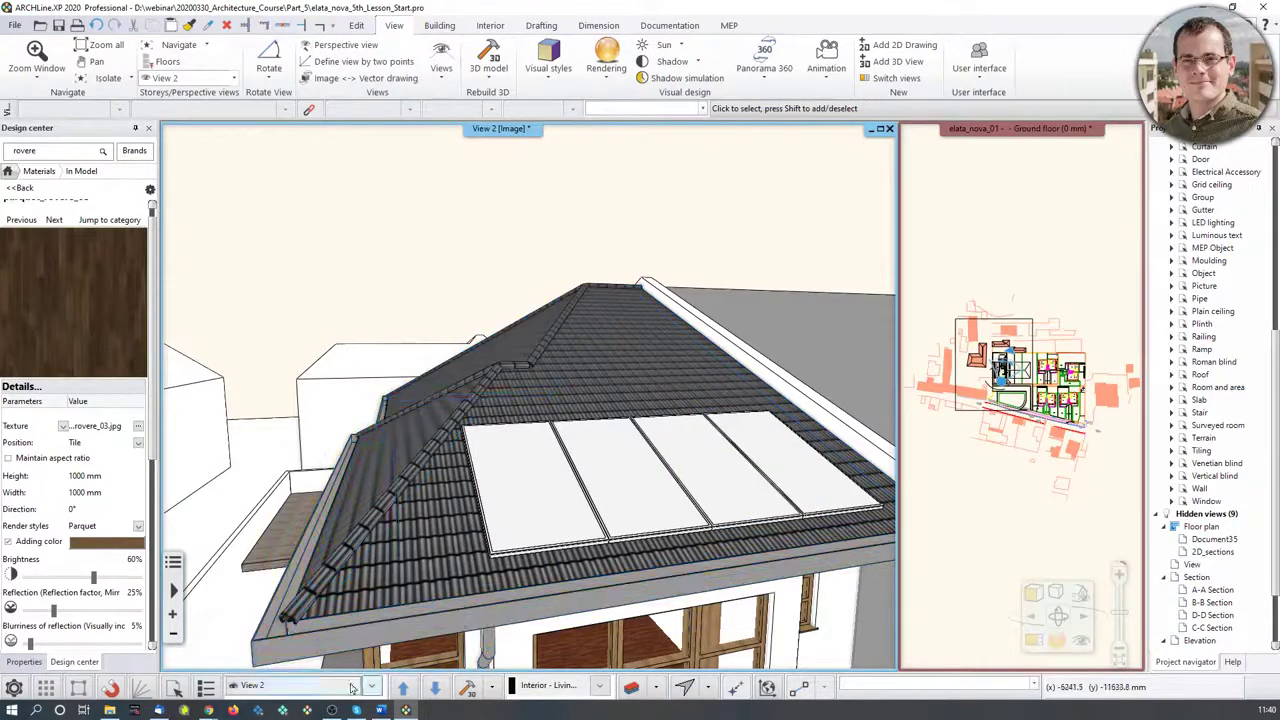
# Switch to Chrome, browse the solar panel texture image results and copy the enlarged blue panel grid image
pyautogui.moveTo(208, 710)
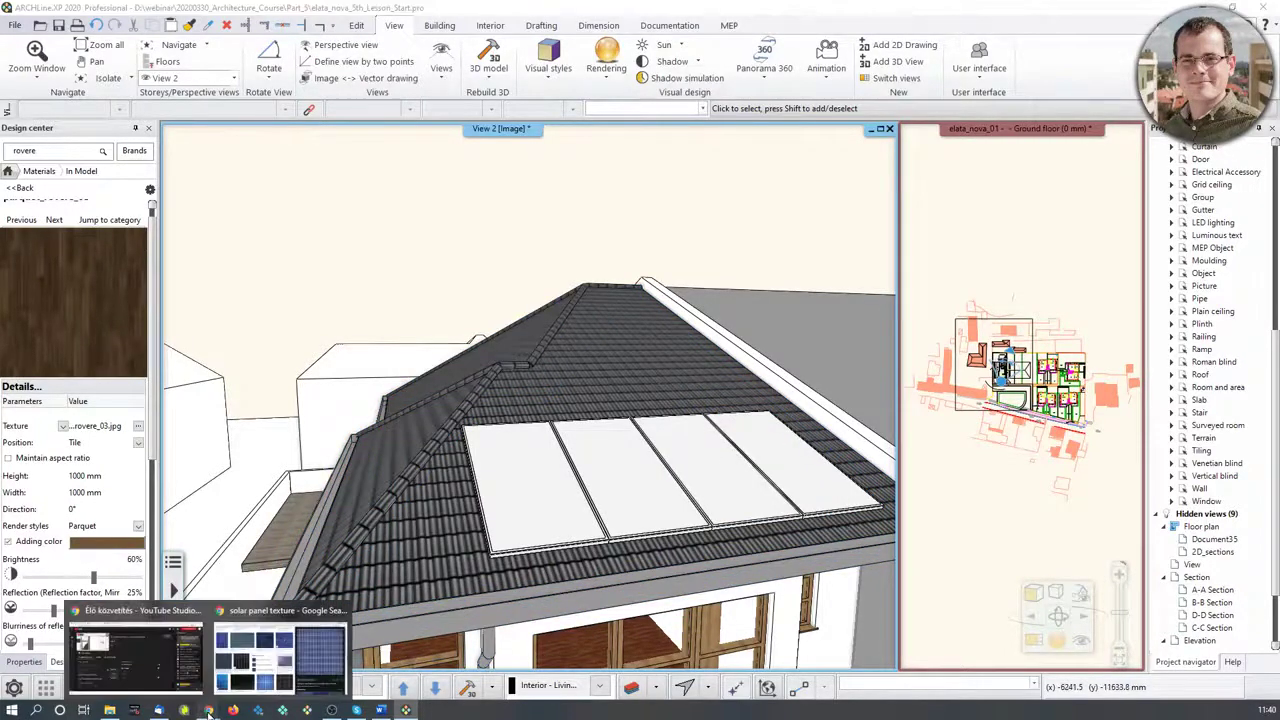
pyautogui.click(290, 652)
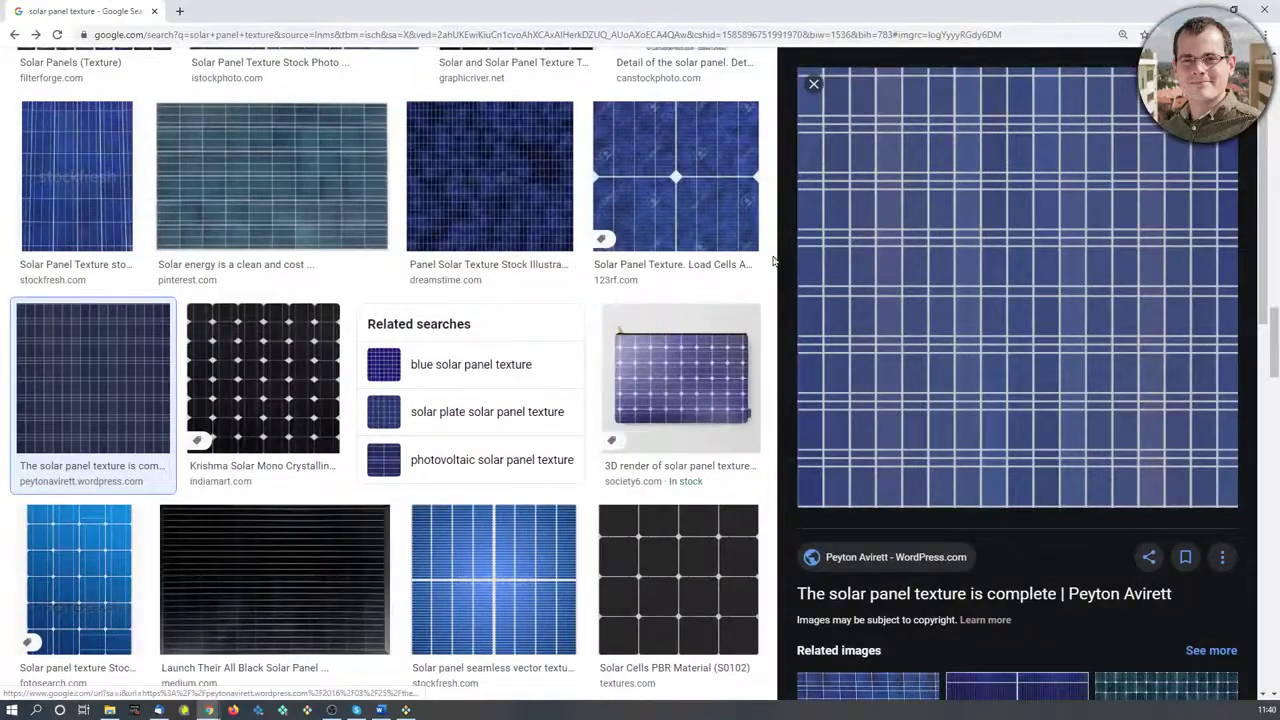
pyautogui.scroll(3, 394, 374)
pyautogui.scroll(-8, 240, 410)
pyautogui.scroll(10, 240, 410)
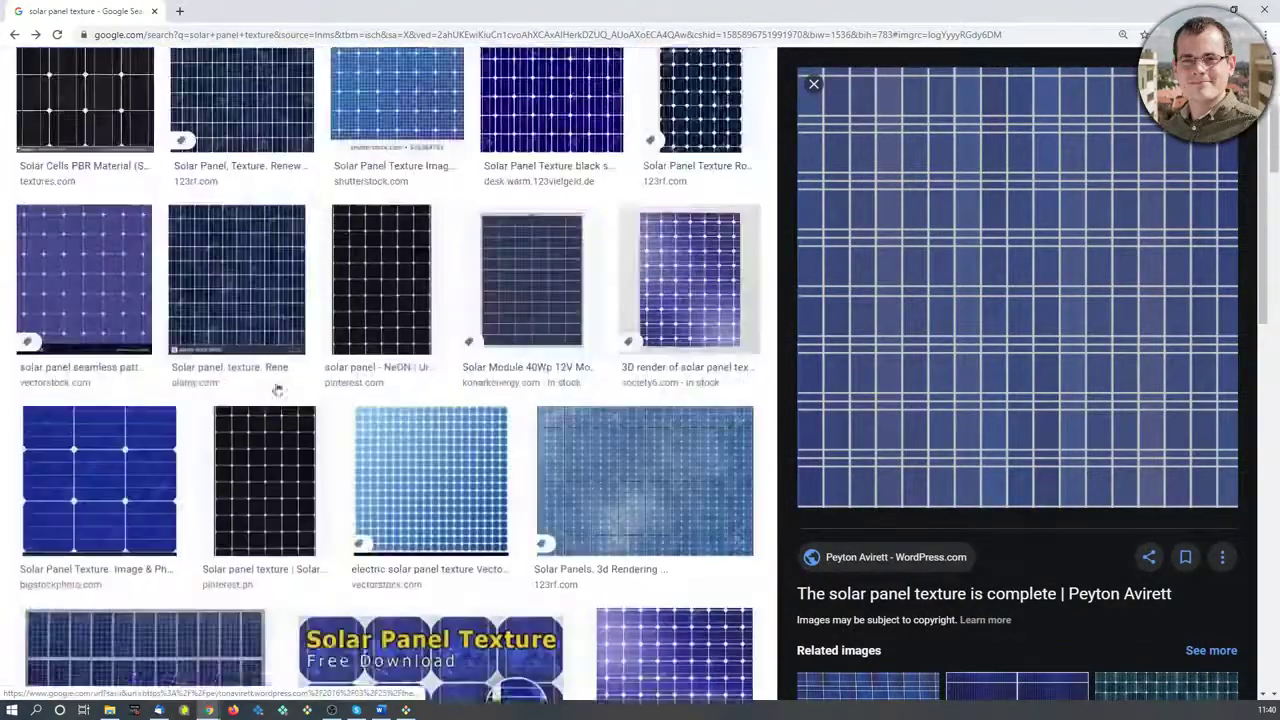
pyautogui.scroll(-12, 301, 308)
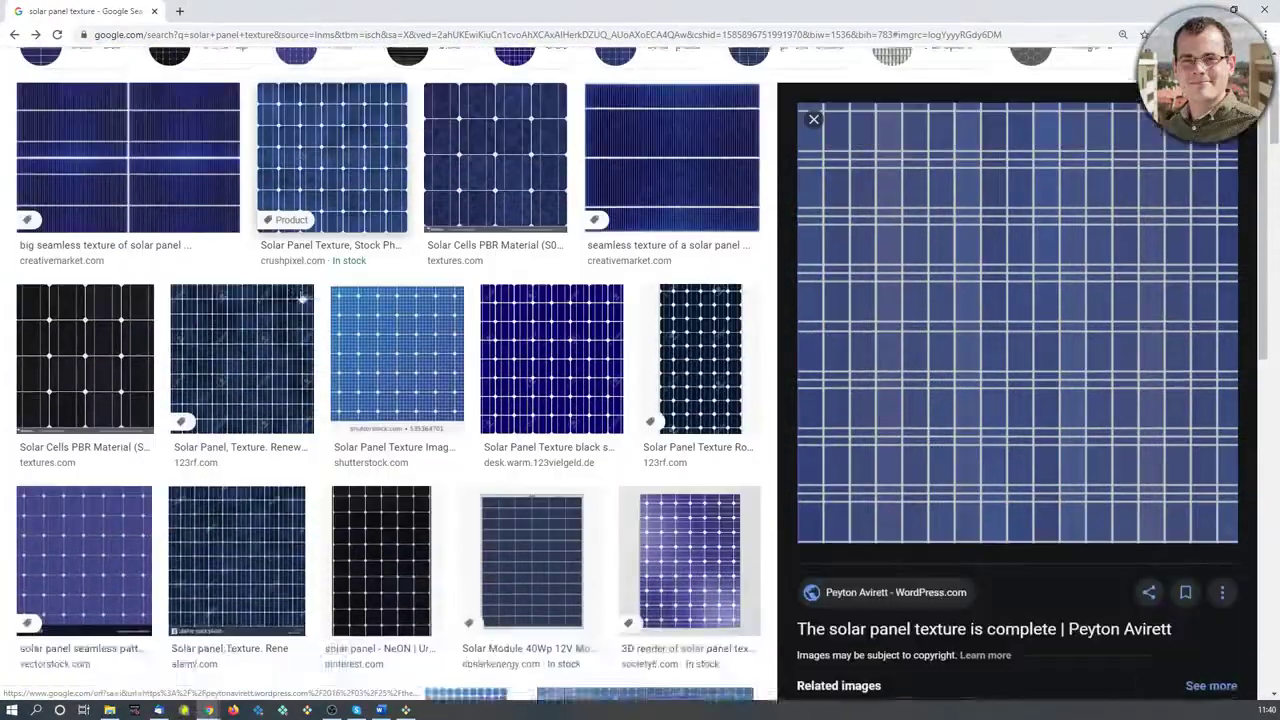
pyautogui.scroll(-6, 260, 300)
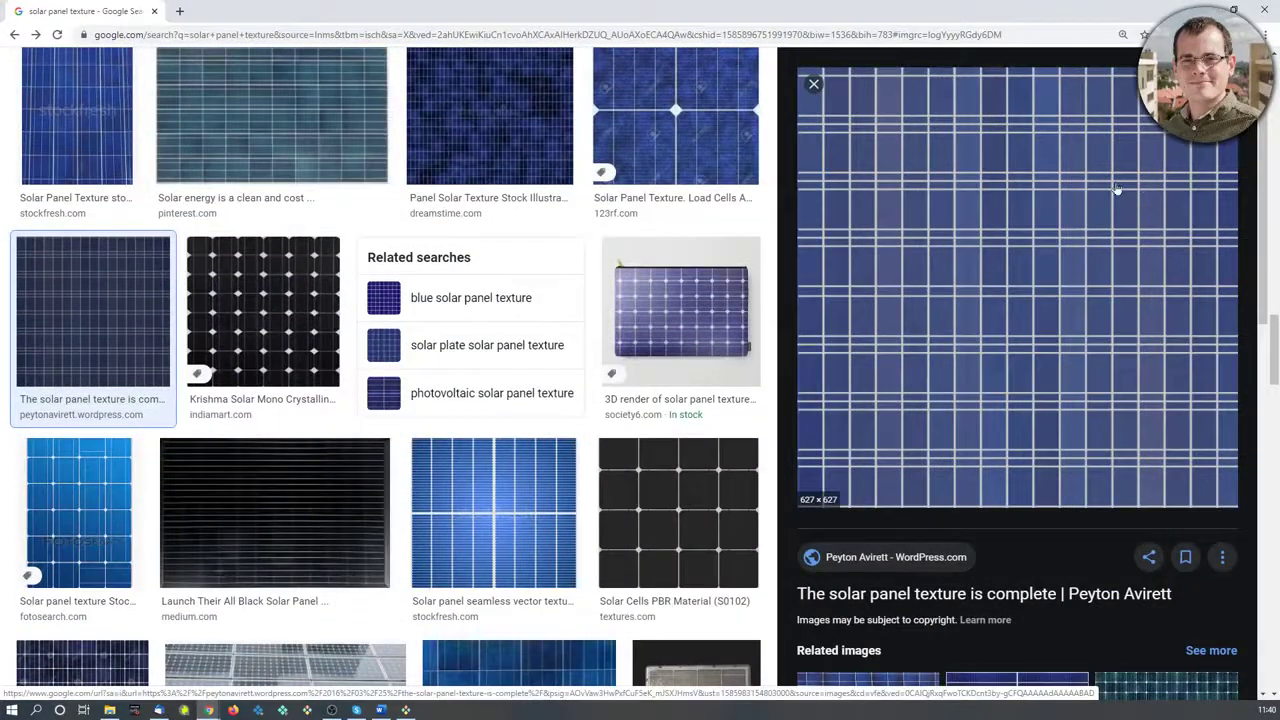
pyautogui.rightClick(1060, 244)
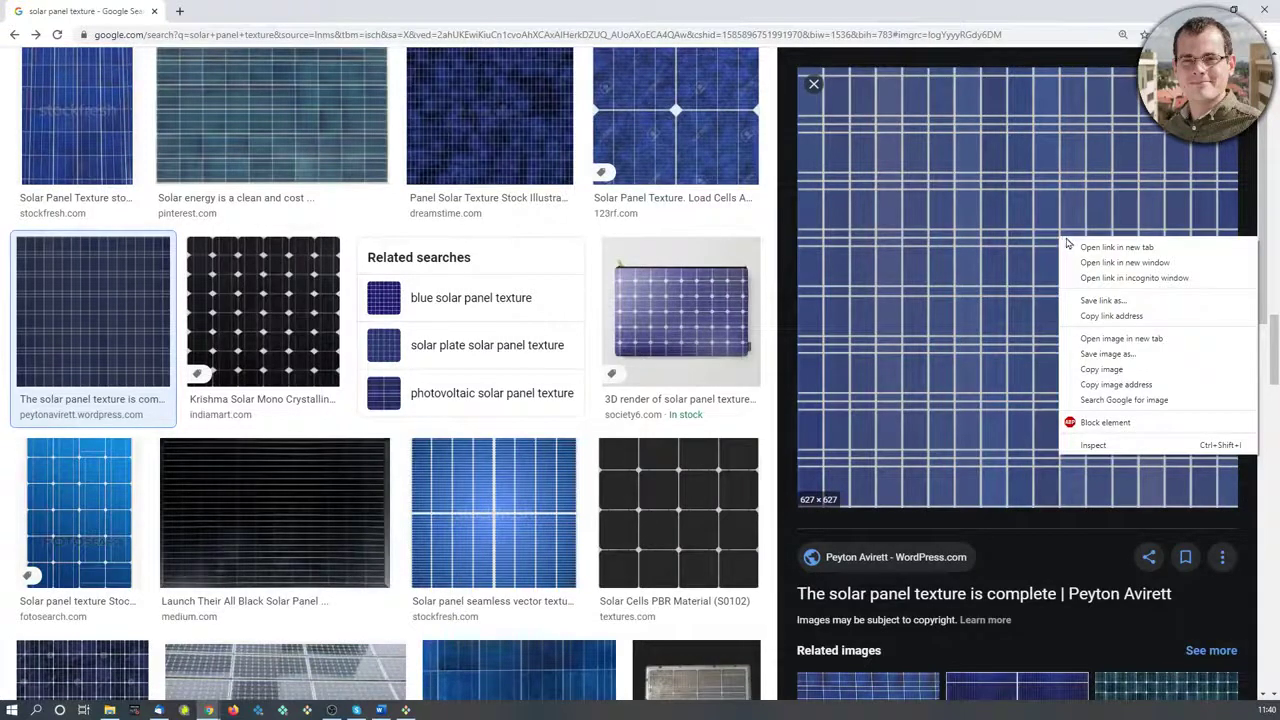
pyautogui.click(1102, 369)
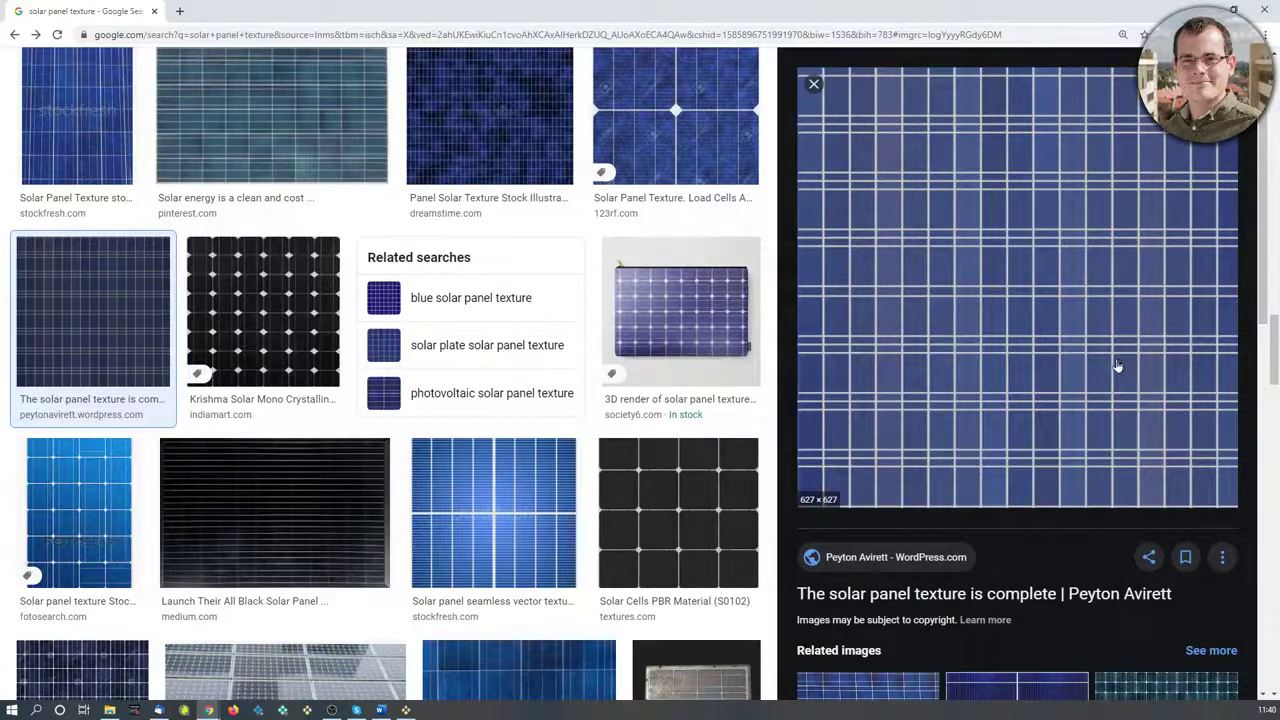
# Switch back to ARCHLine.XP, create a new material in the Materials library and paste the copied solar panel image as its texture
pyautogui.click(407, 711)
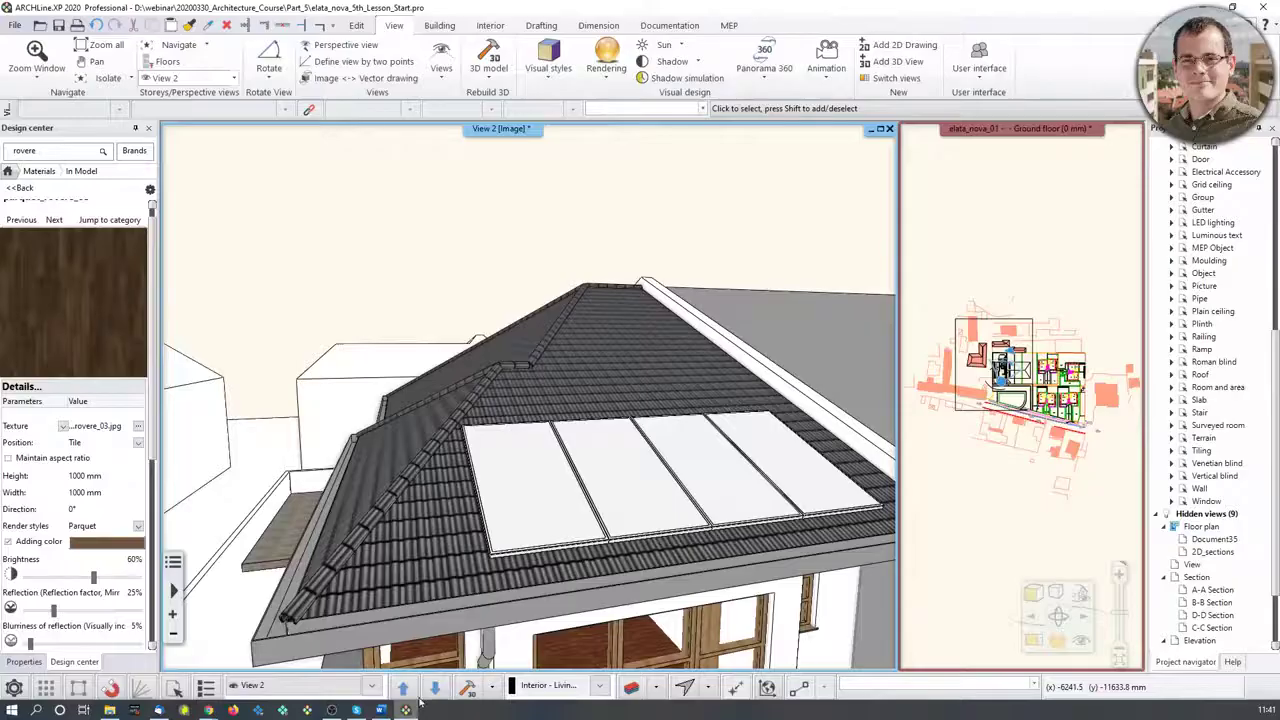
pyautogui.click(8, 172)
pyautogui.click(45, 290)
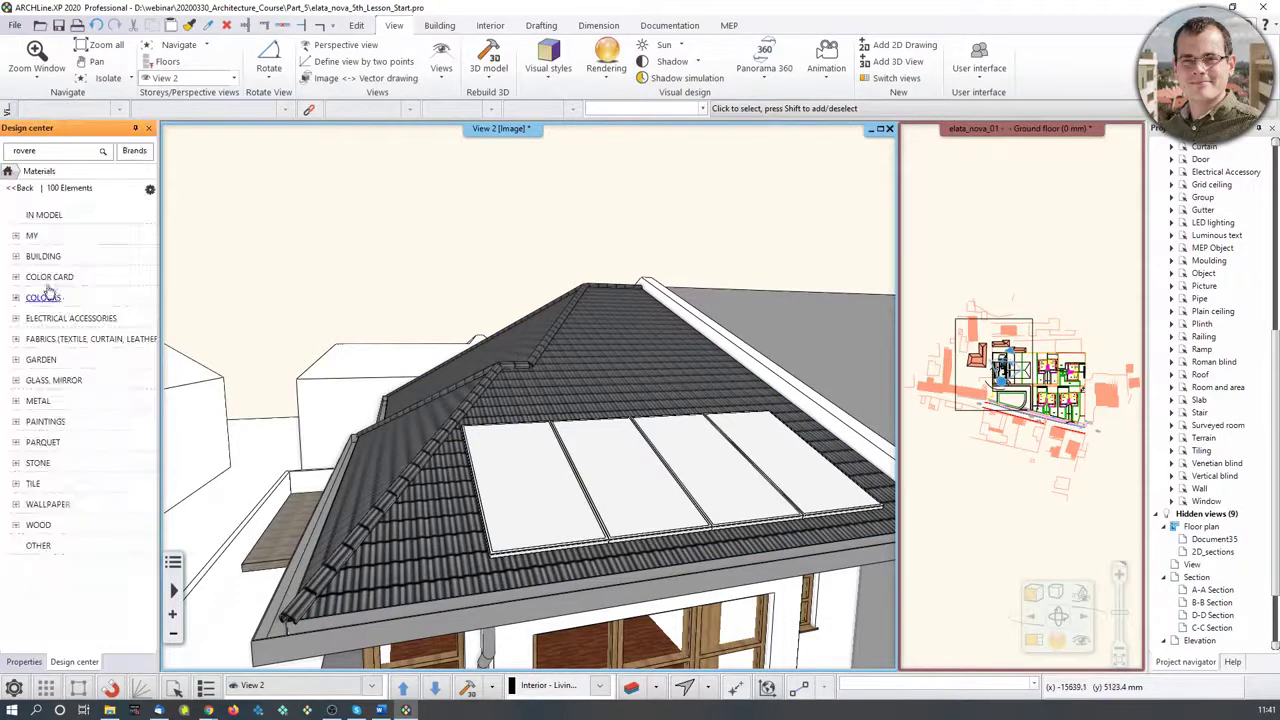
pyautogui.click(150, 190)
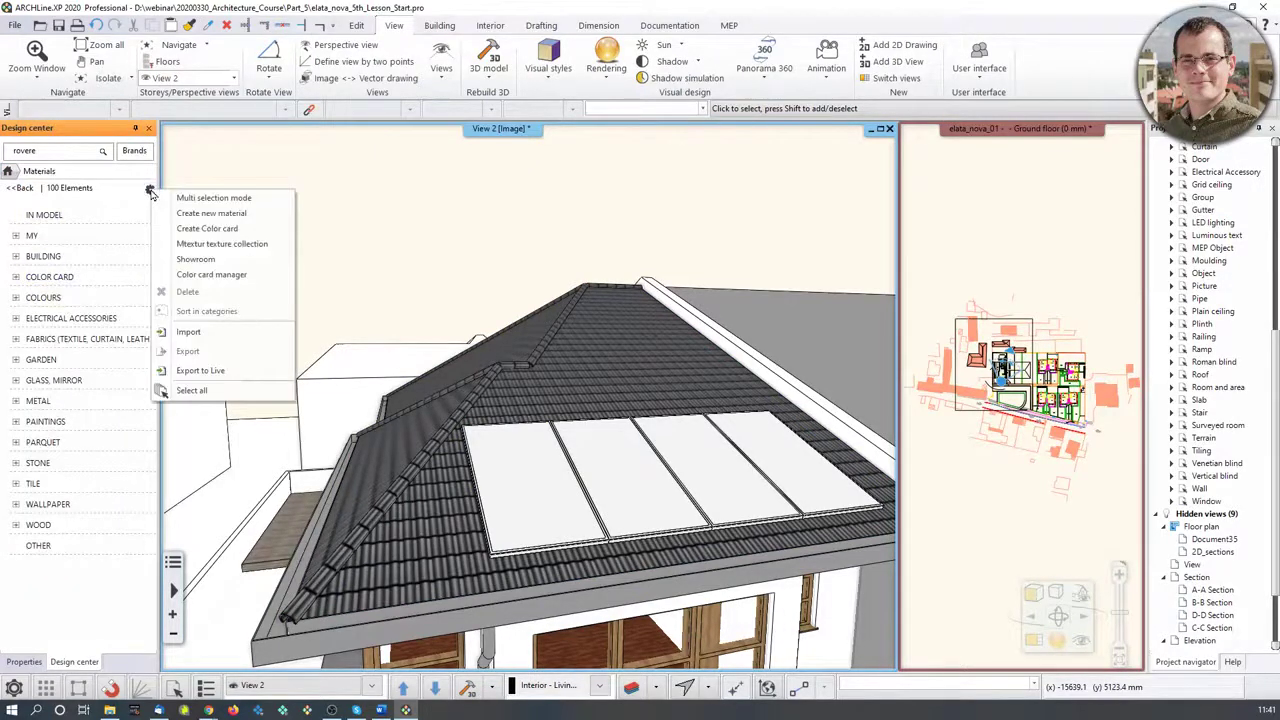
pyautogui.click(210, 213)
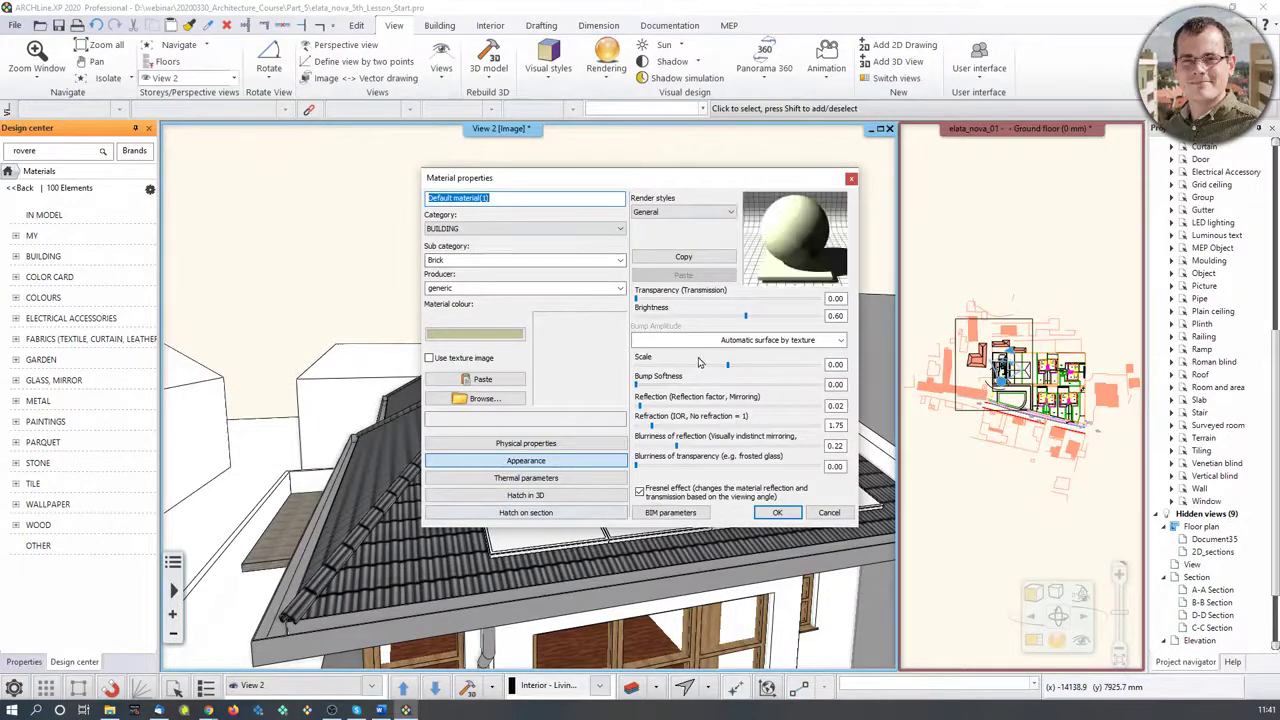
pyautogui.click(499, 381)
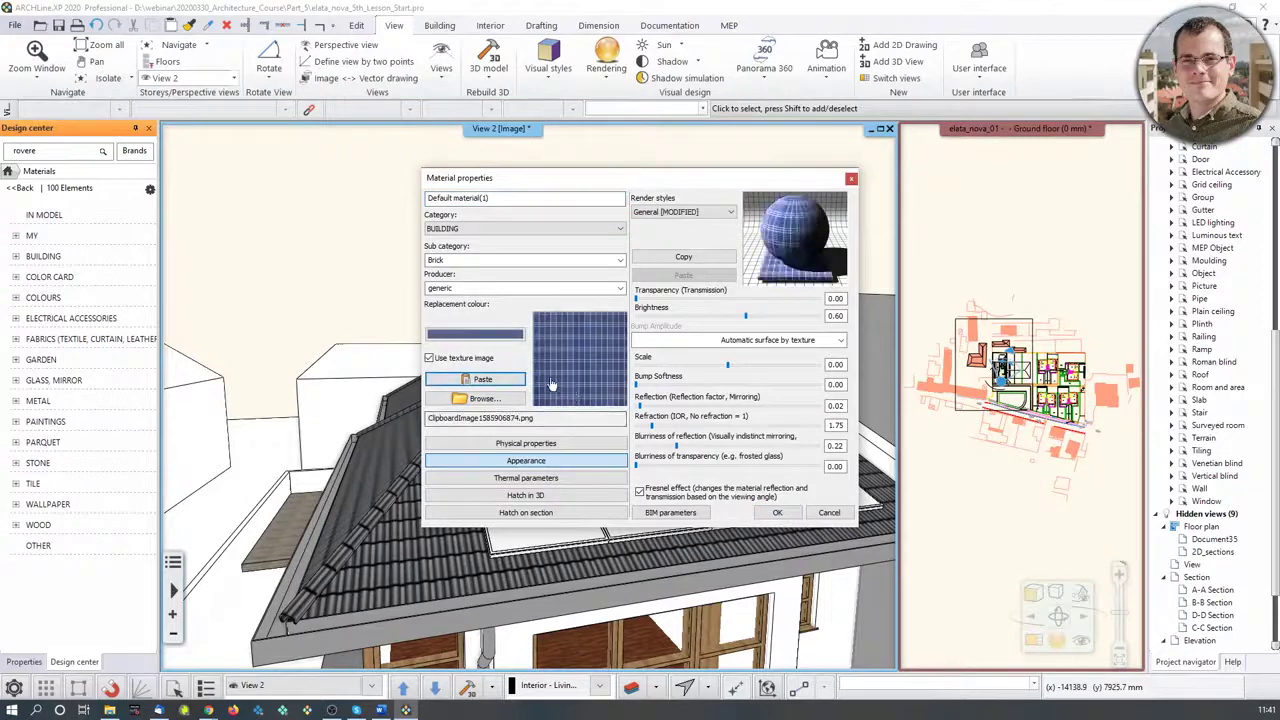
# Replace the new material's texture image with Solar_Panel_Texture.png from the Part_5 folder, declining to rename the material after the file
pyautogui.click(504, 401)
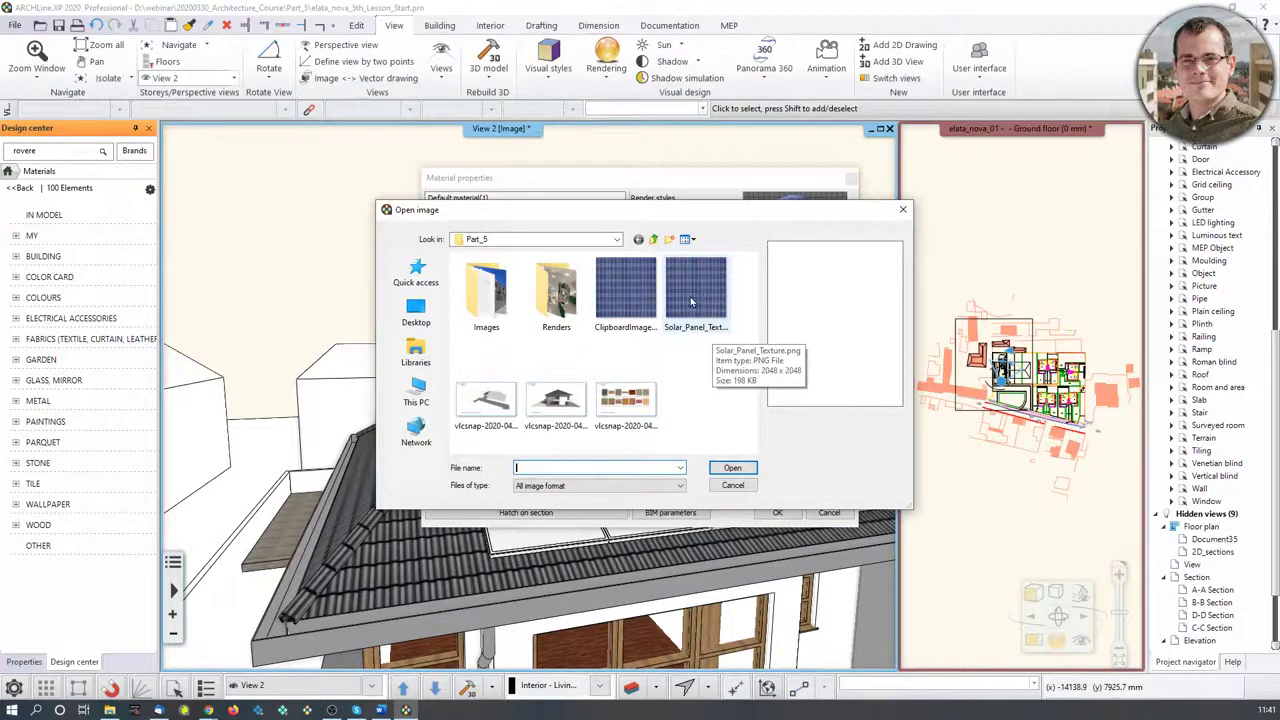
pyautogui.doubleClick(693, 295)
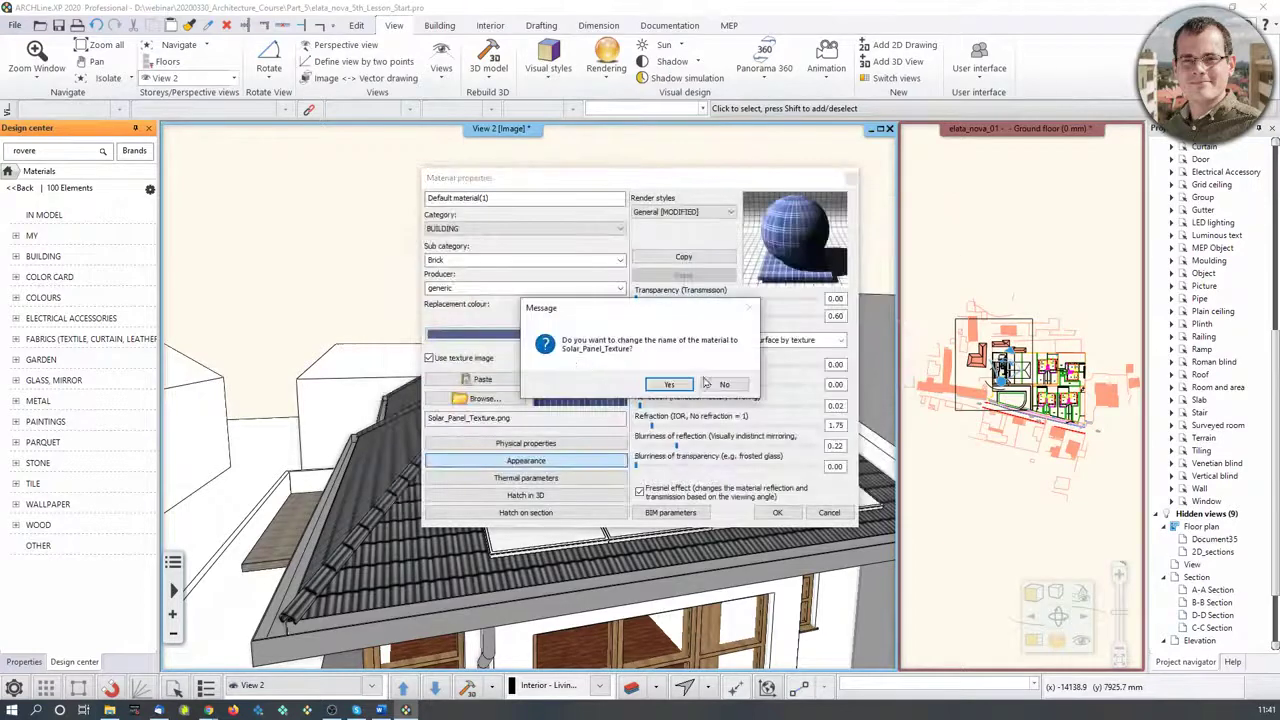
pyautogui.click(724, 386)
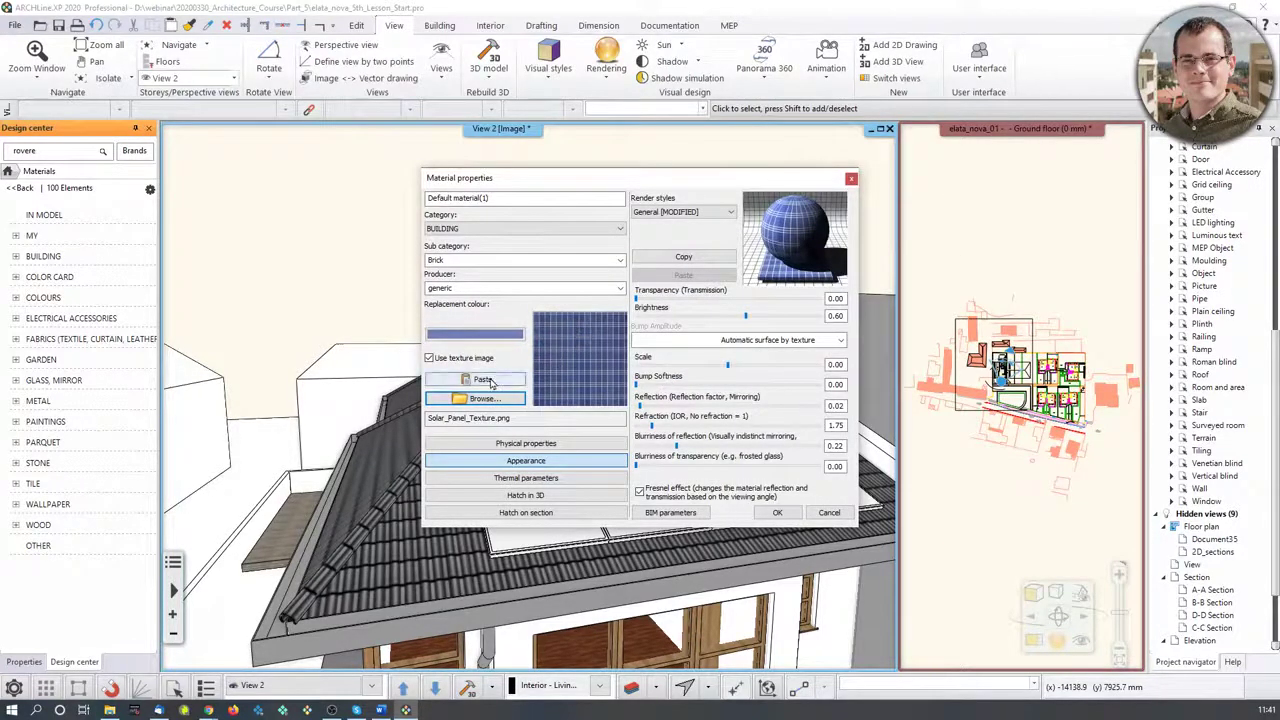
pyautogui.moveTo(210, 710)
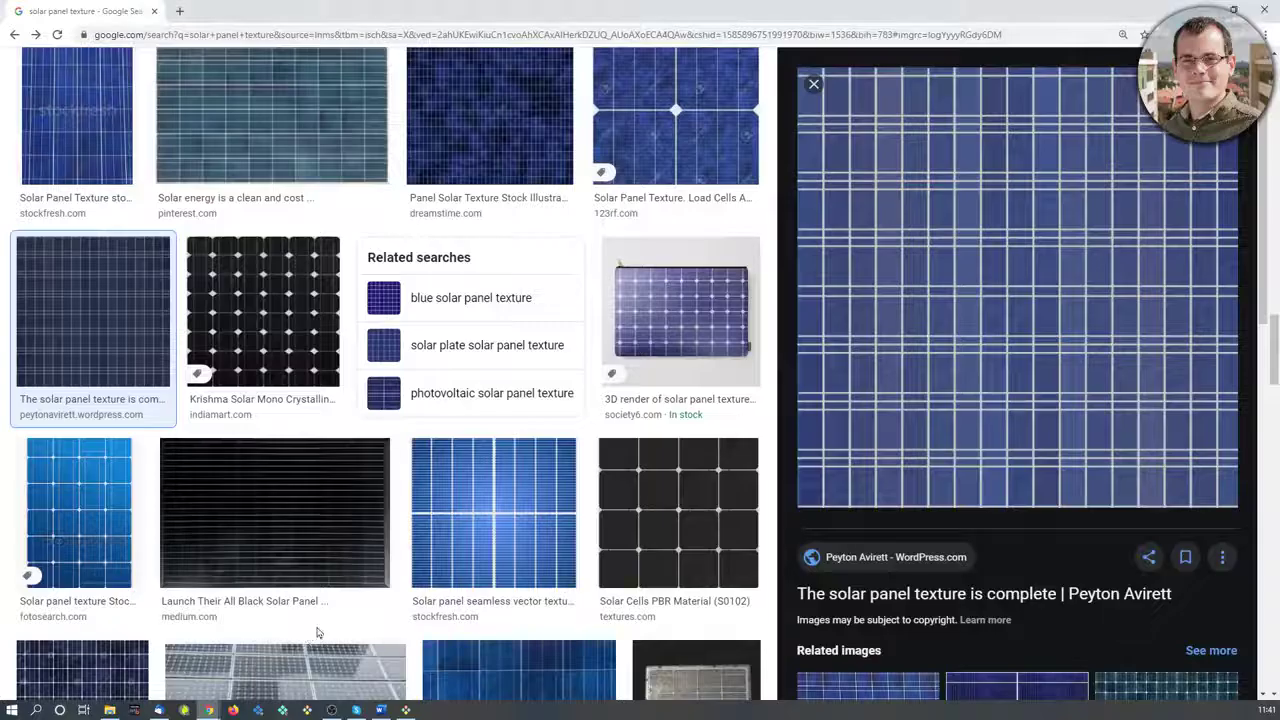
pyautogui.click(285, 655)
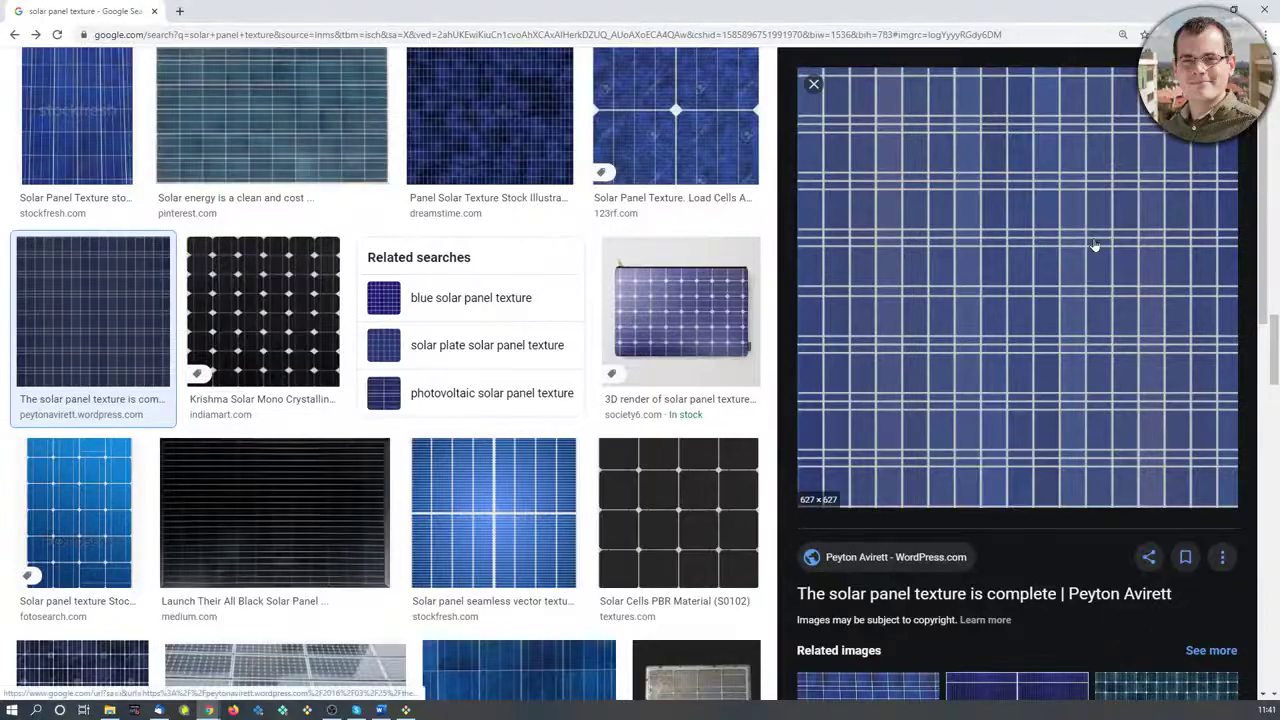
pyautogui.rightClick(1036, 246)
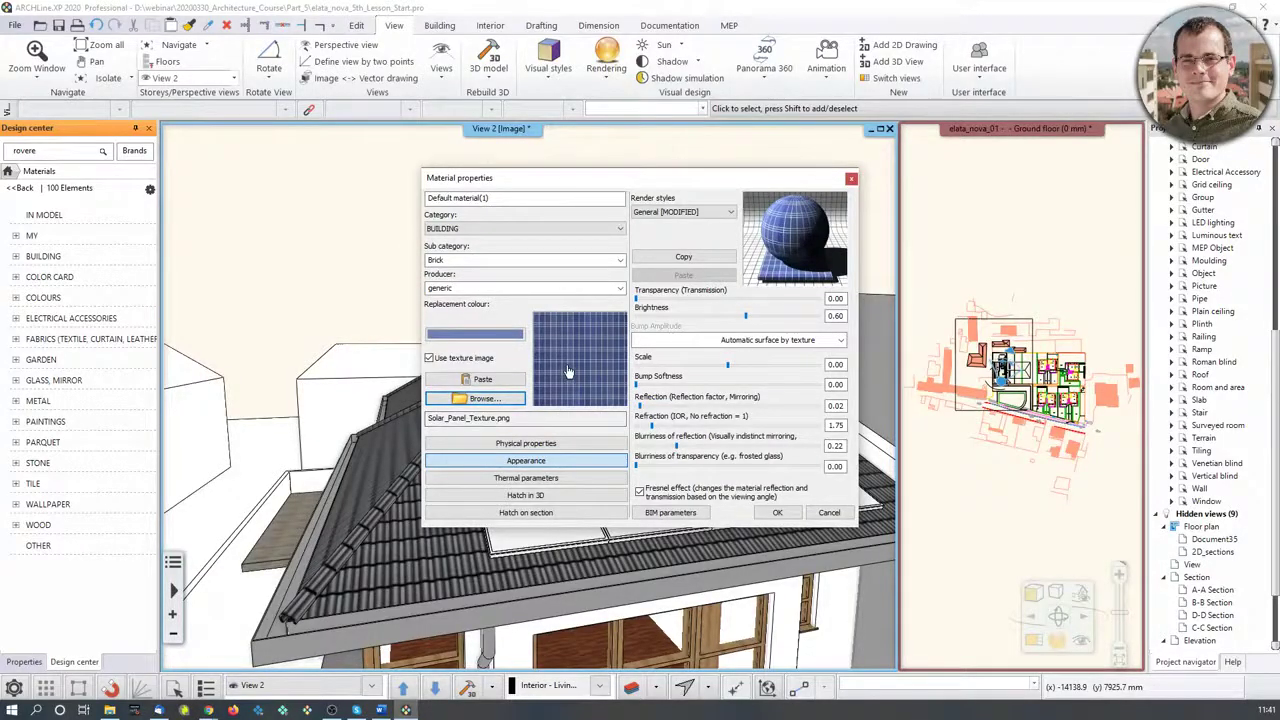
# Name the material Solar_panel_texture_webinar and assign it to the BUILDING category with the Other sub category
pyautogui.click(527, 201)
pyautogui.moveTo(520, 202); pyautogui.dragTo(393, 198)
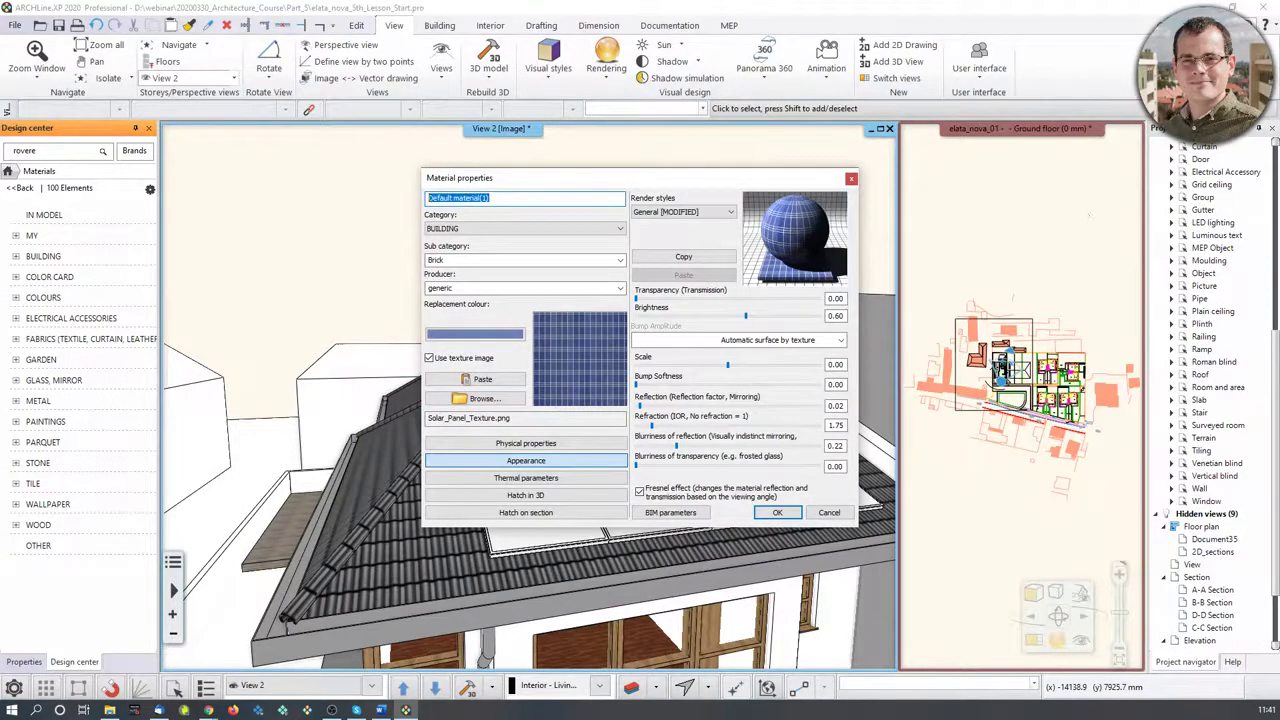
pyautogui.write('Solar_panel_texture_webinar')
pyautogui.click(541, 228)
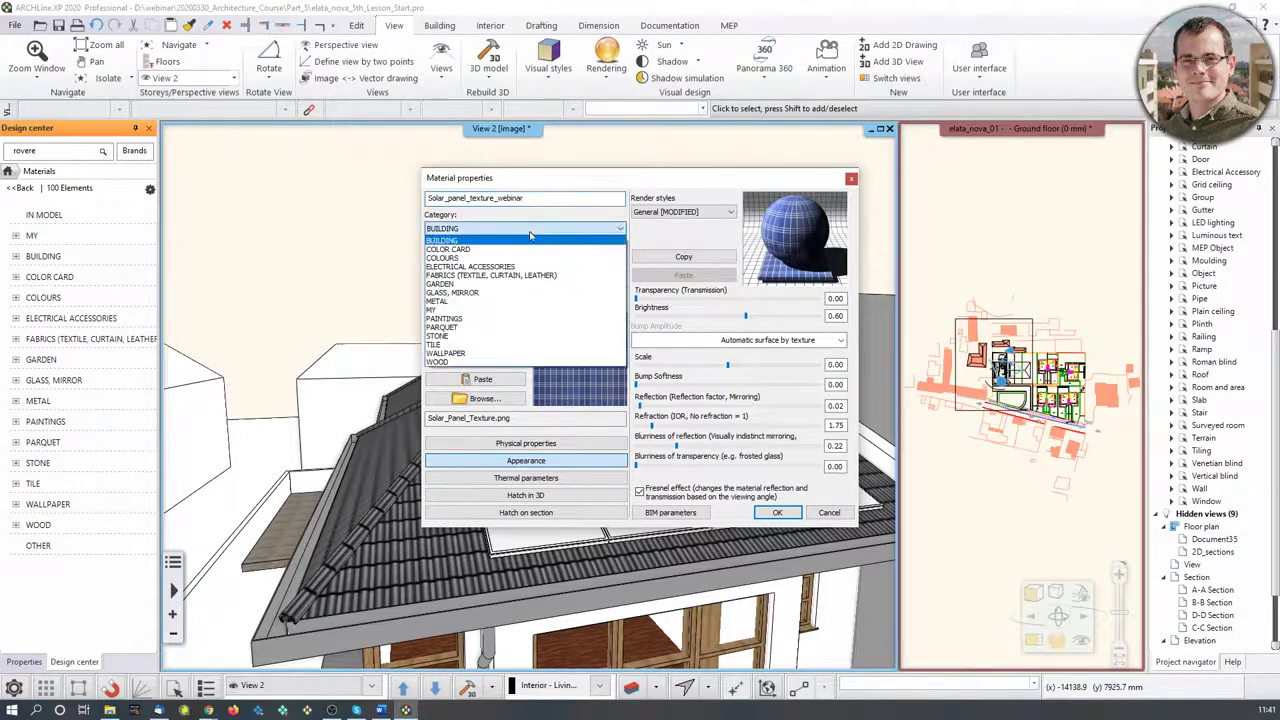
pyautogui.click(460, 241)
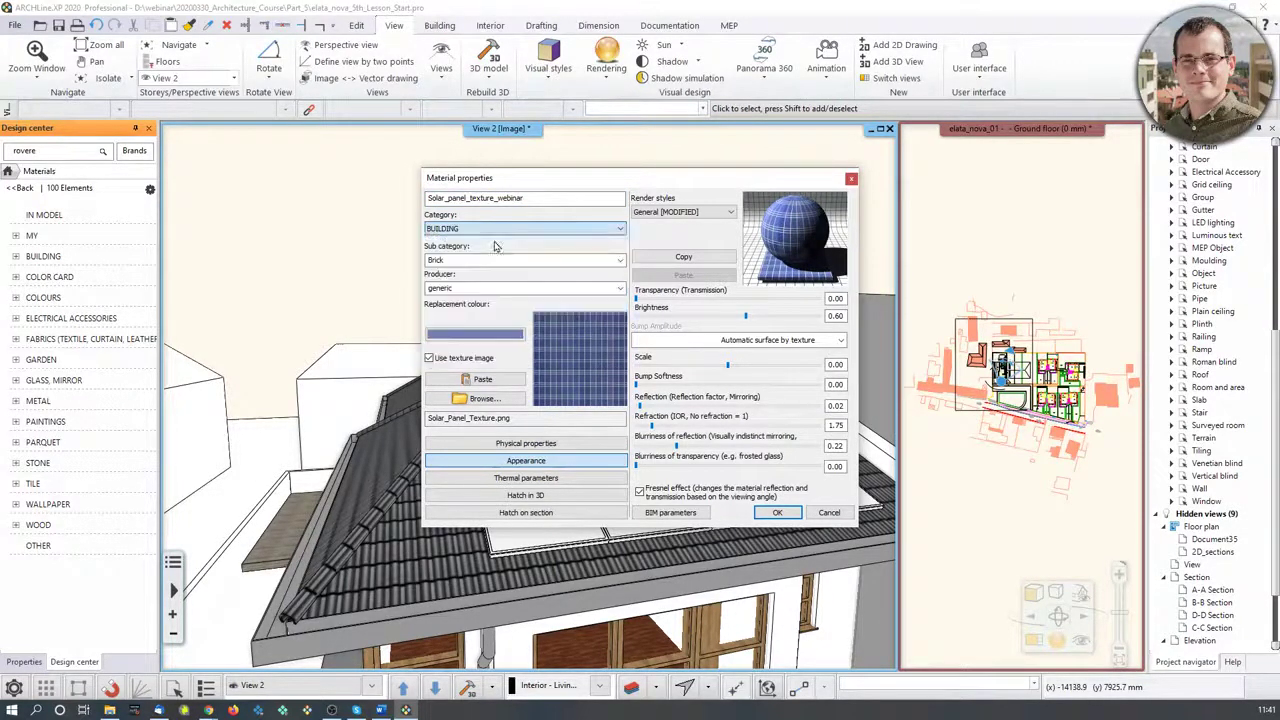
pyautogui.click(619, 261)
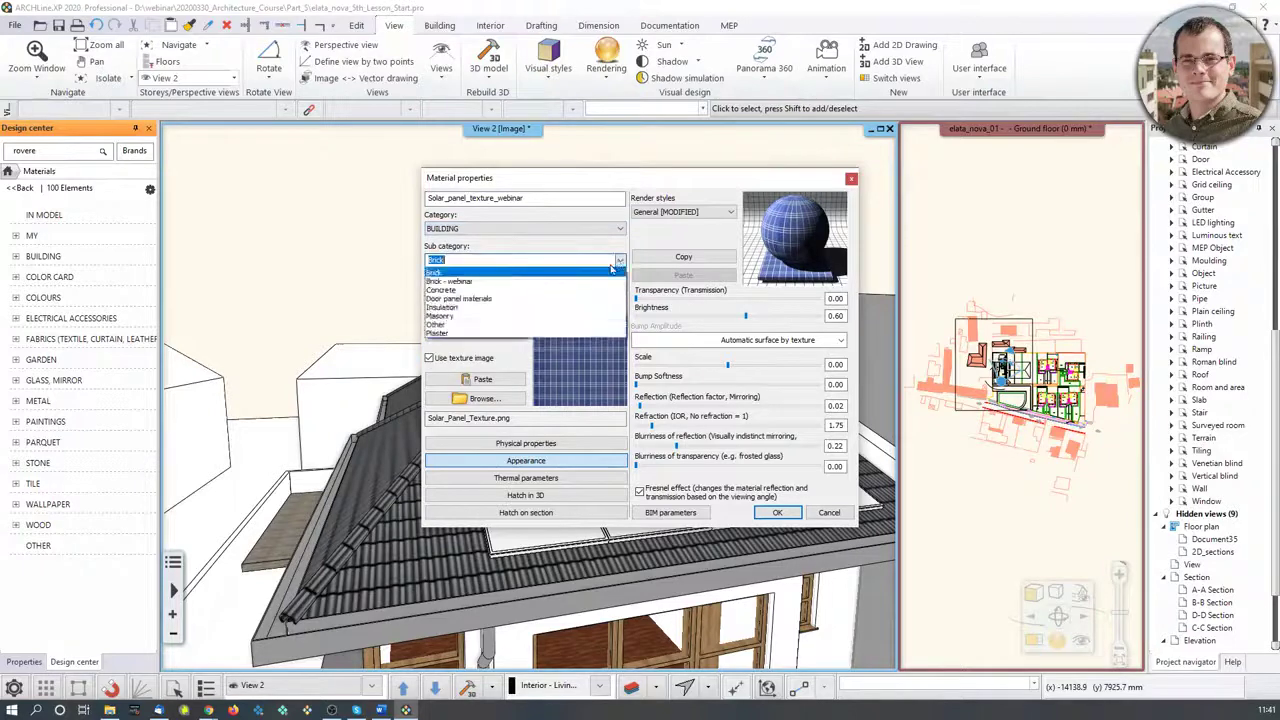
pyautogui.click(495, 322)
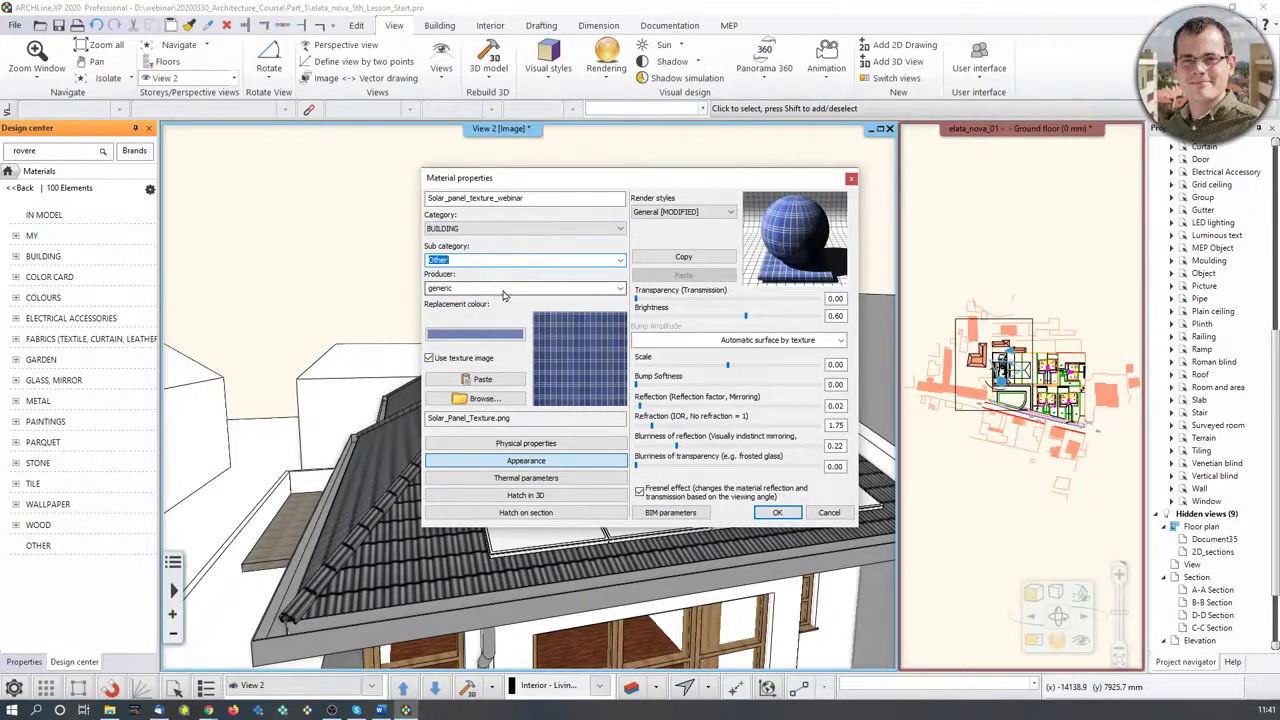
# Set the texture position to Stretch in the material's physical properties, moving the dialog clear of the roof panels
pyautogui.click(526, 443)
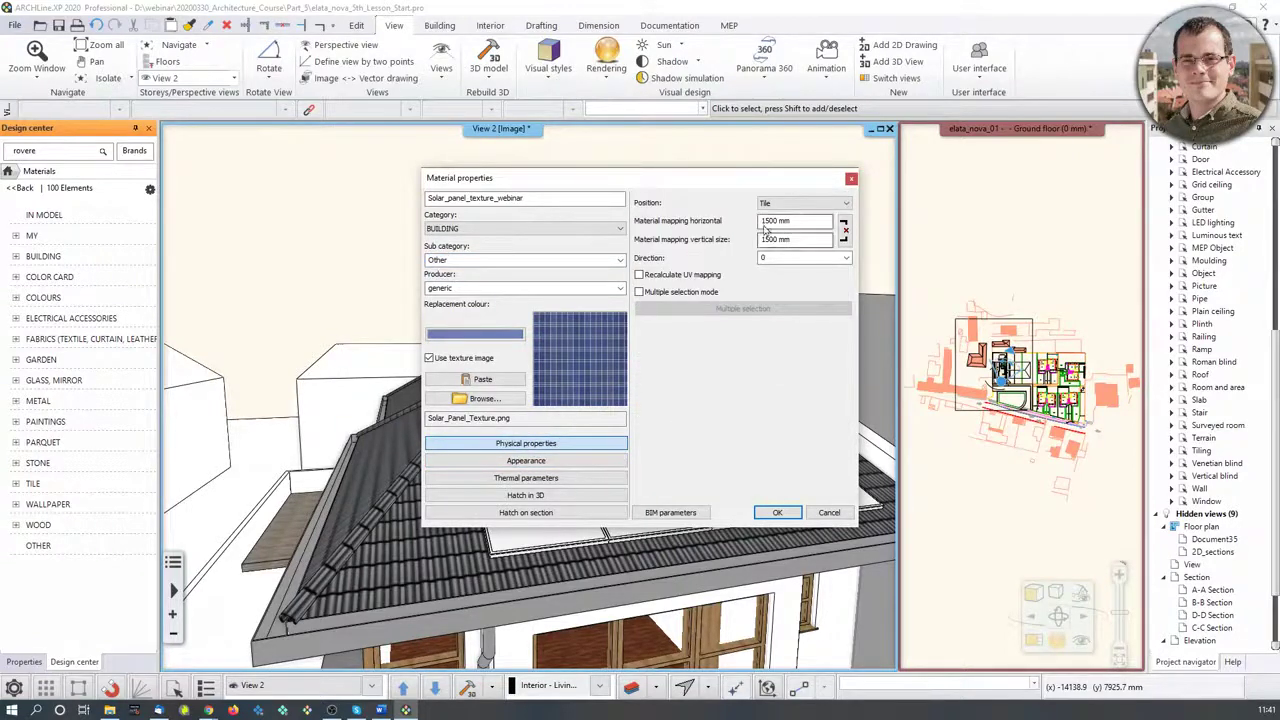
pyautogui.moveTo(762, 178); pyautogui.dragTo(1080, 134)
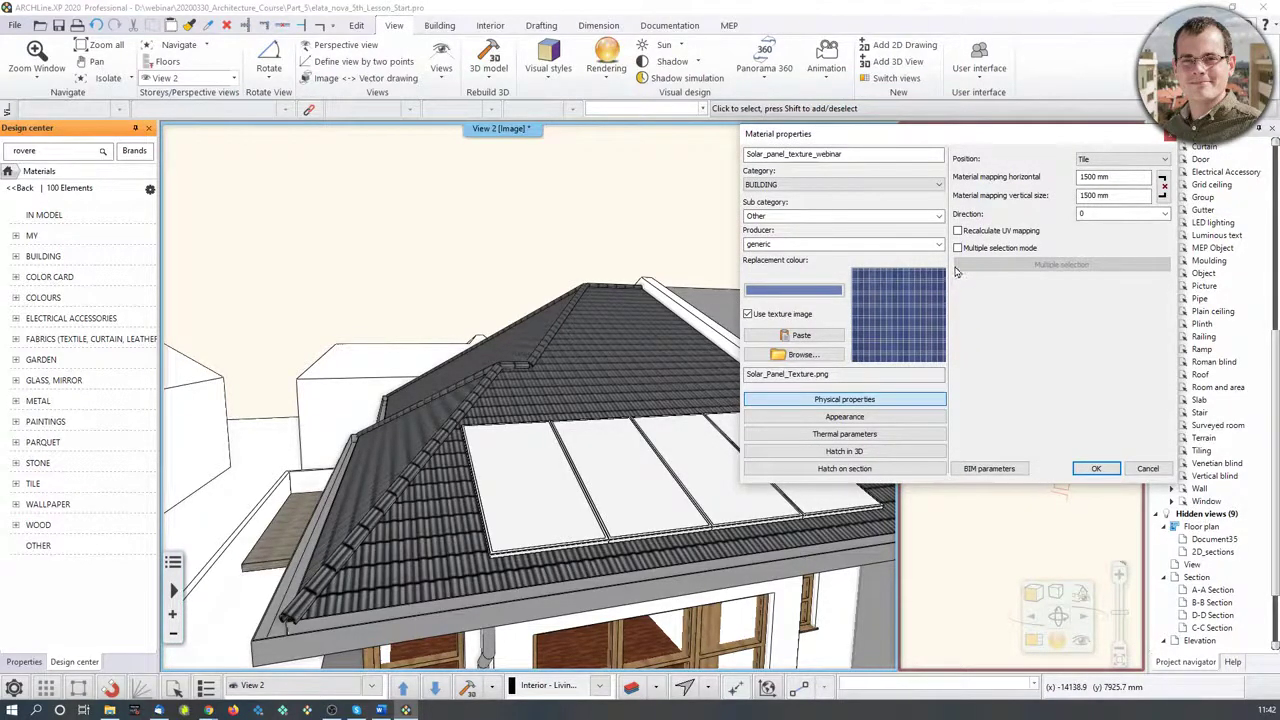
pyautogui.click(1095, 162)
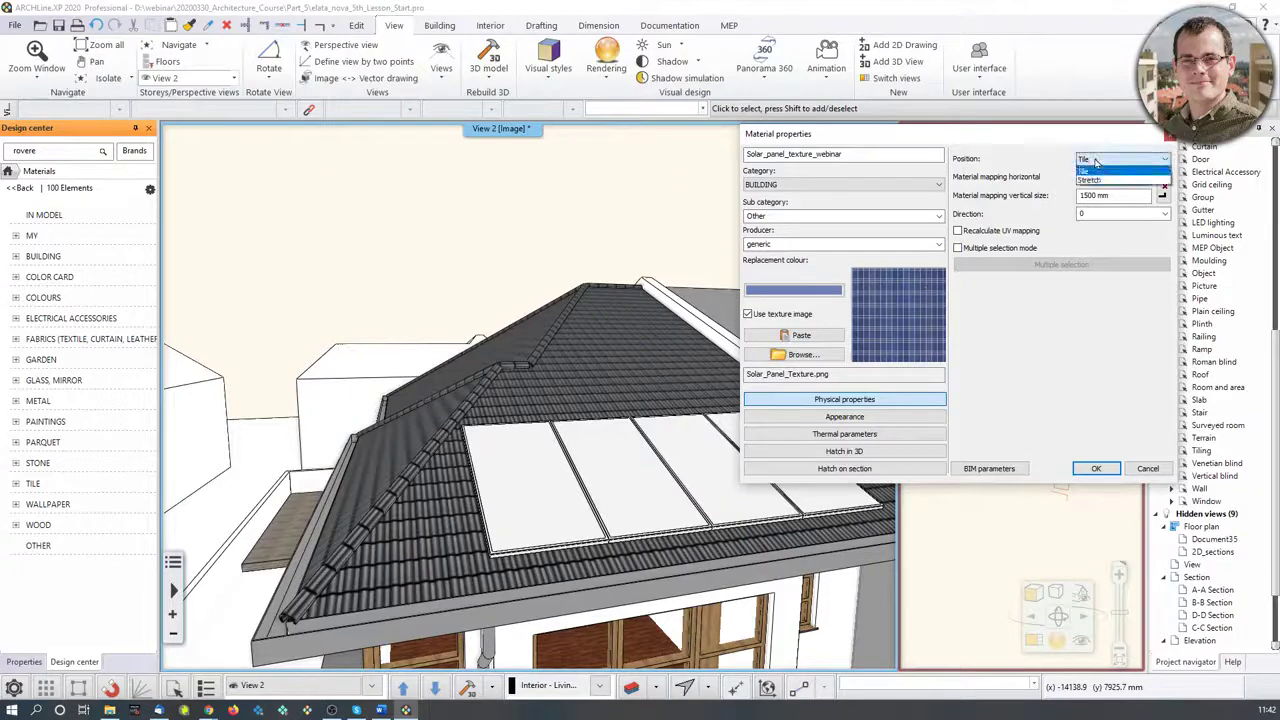
pyautogui.click(1095, 179)
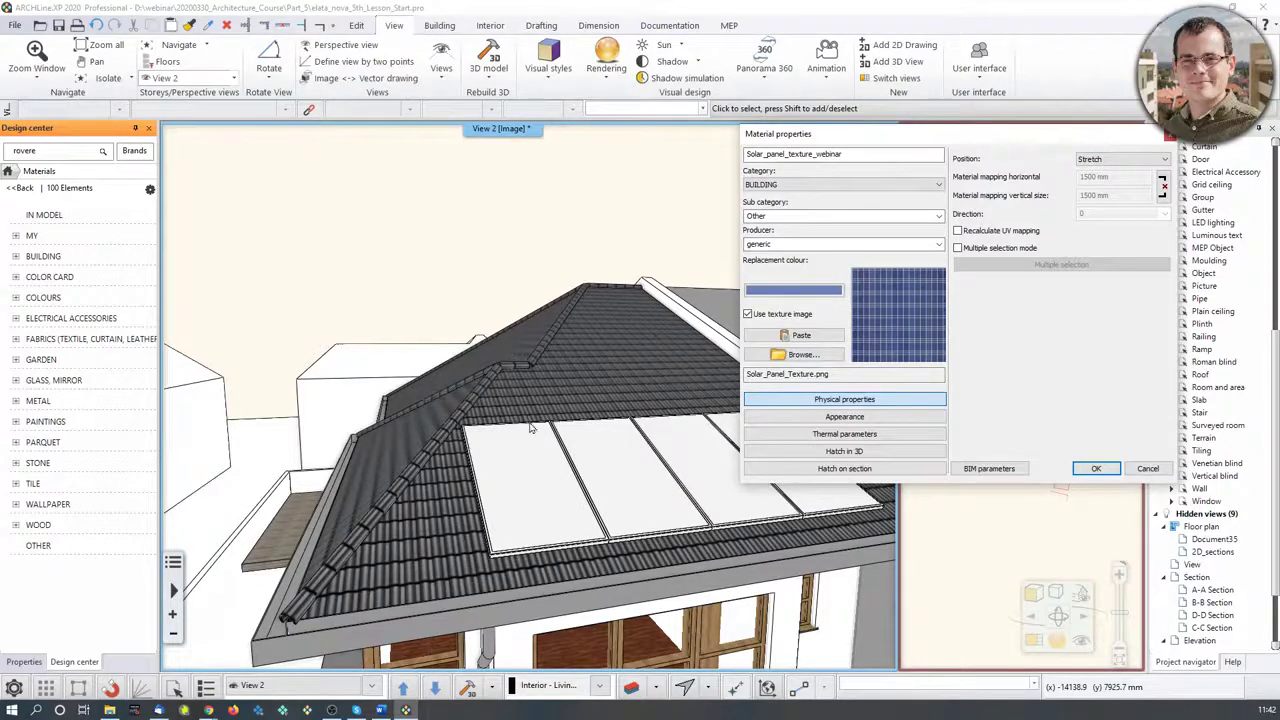
# Set the material's render style to Marble and review its thermal parameters and its 3D and section hatch settings
pyautogui.click(850, 417)
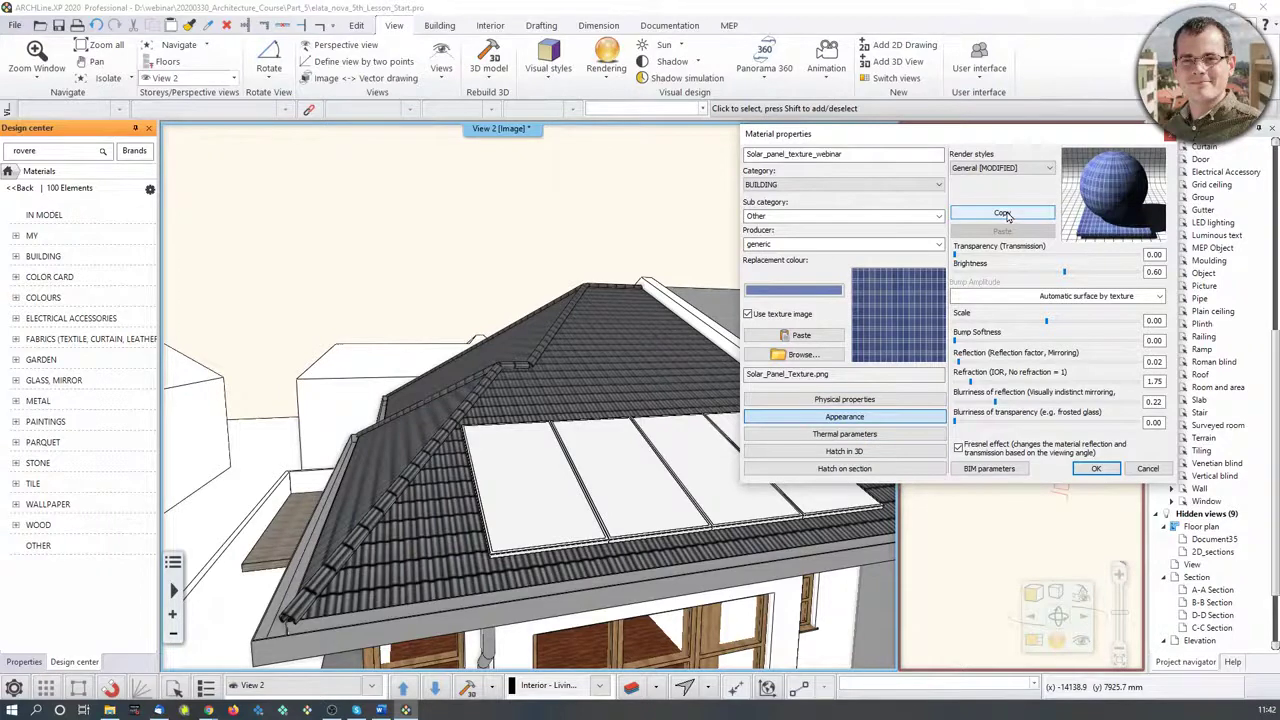
pyautogui.click(990, 168)
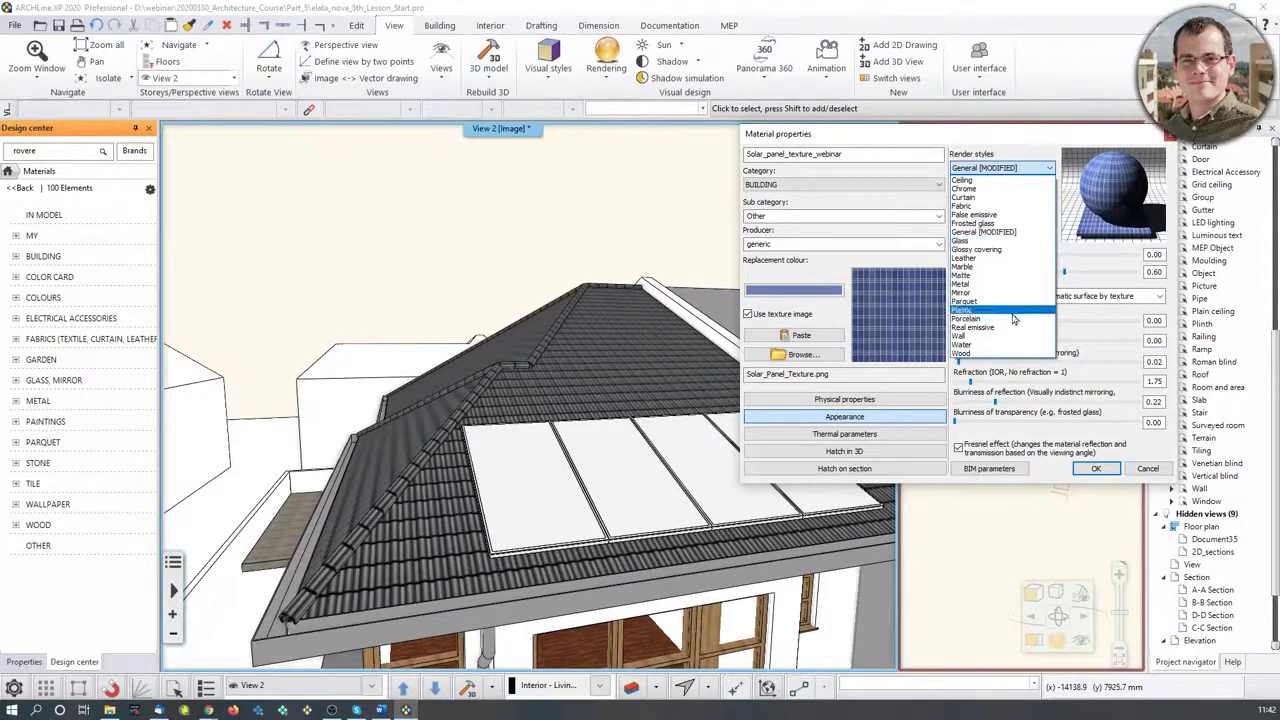
pyautogui.click(1003, 266)
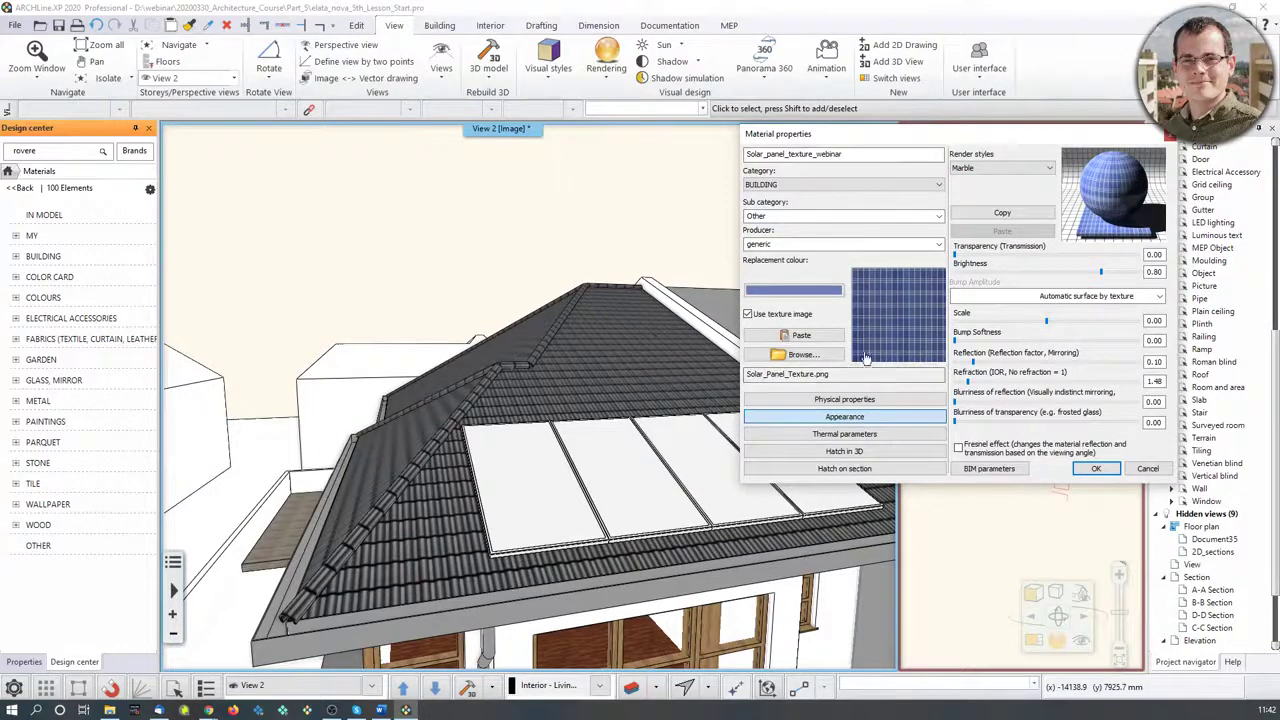
pyautogui.click(869, 436)
pyautogui.click(876, 452)
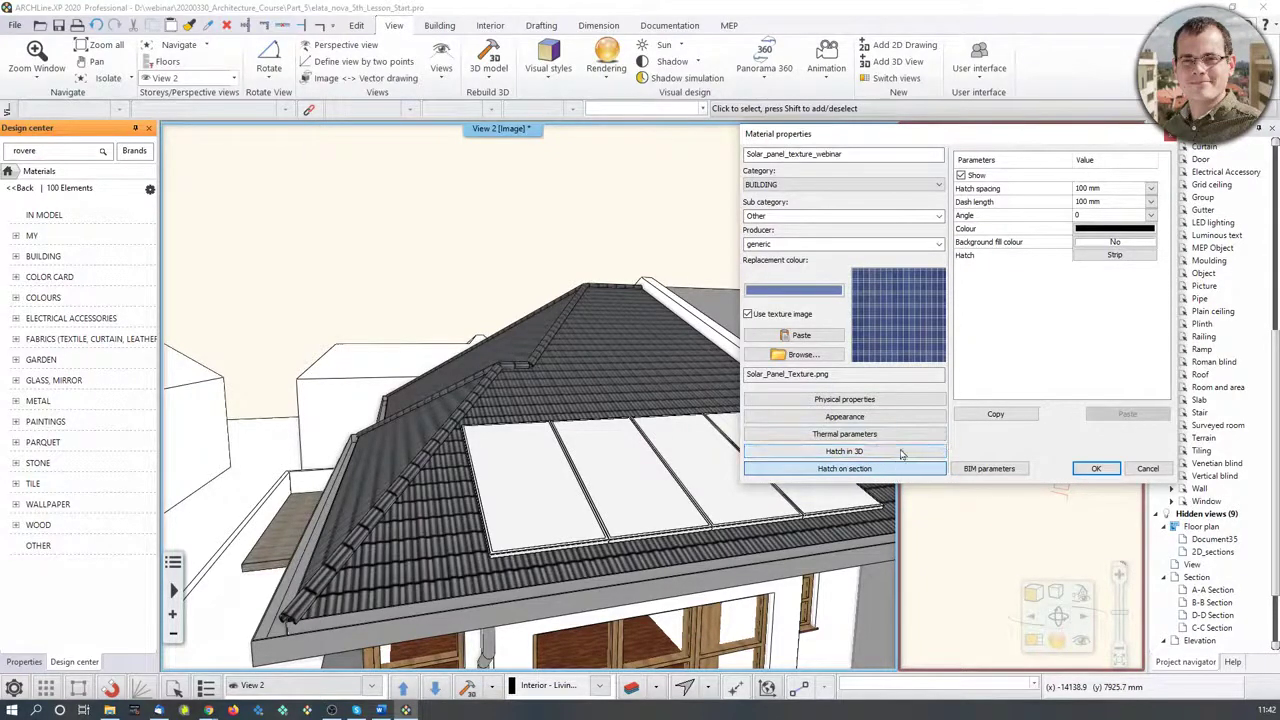
# Save the solar panel material after reviewing its 3D hatch, and insert it as a raster image on the four white roof panels
pyautogui.click(882, 456)
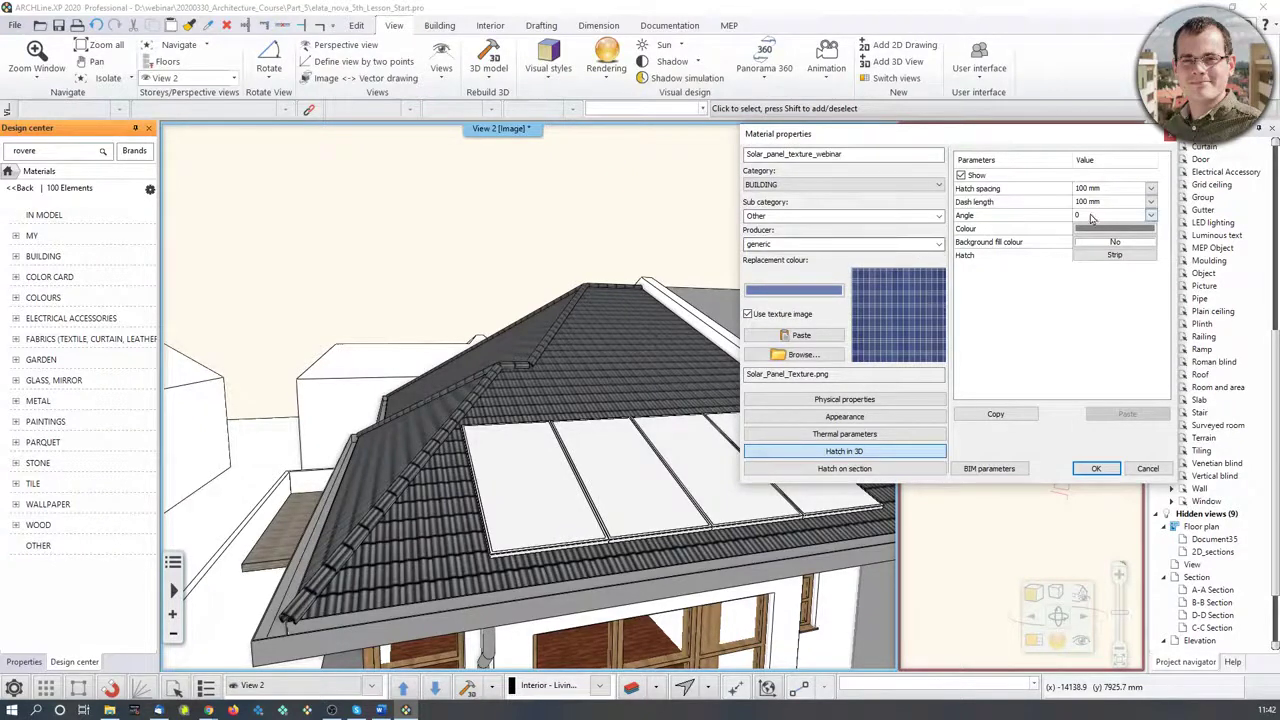
pyautogui.click(1095, 470)
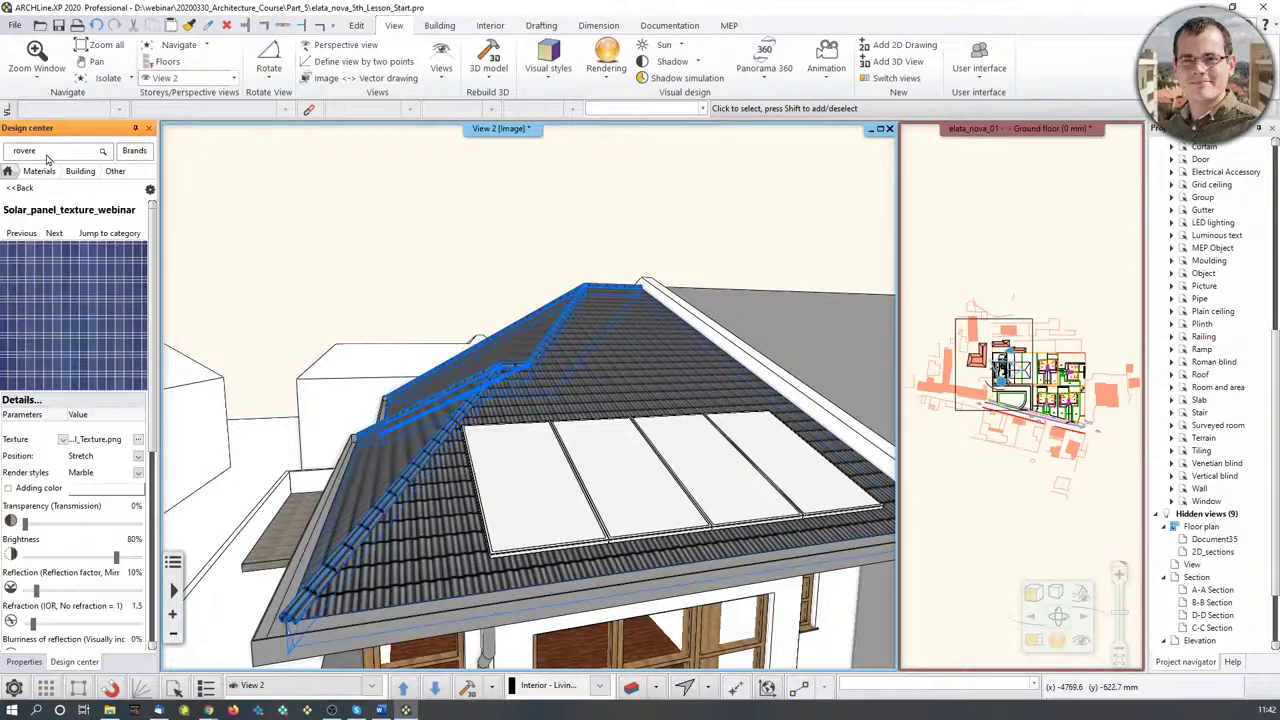
pyautogui.moveTo(73, 313)
pyautogui.mouseDown()
pyautogui.moveTo(62, 309)
pyautogui.moveTo(242, 340)
pyautogui.moveTo(500, 525)
pyautogui.moveTo(527, 491)
pyautogui.mouseUp()
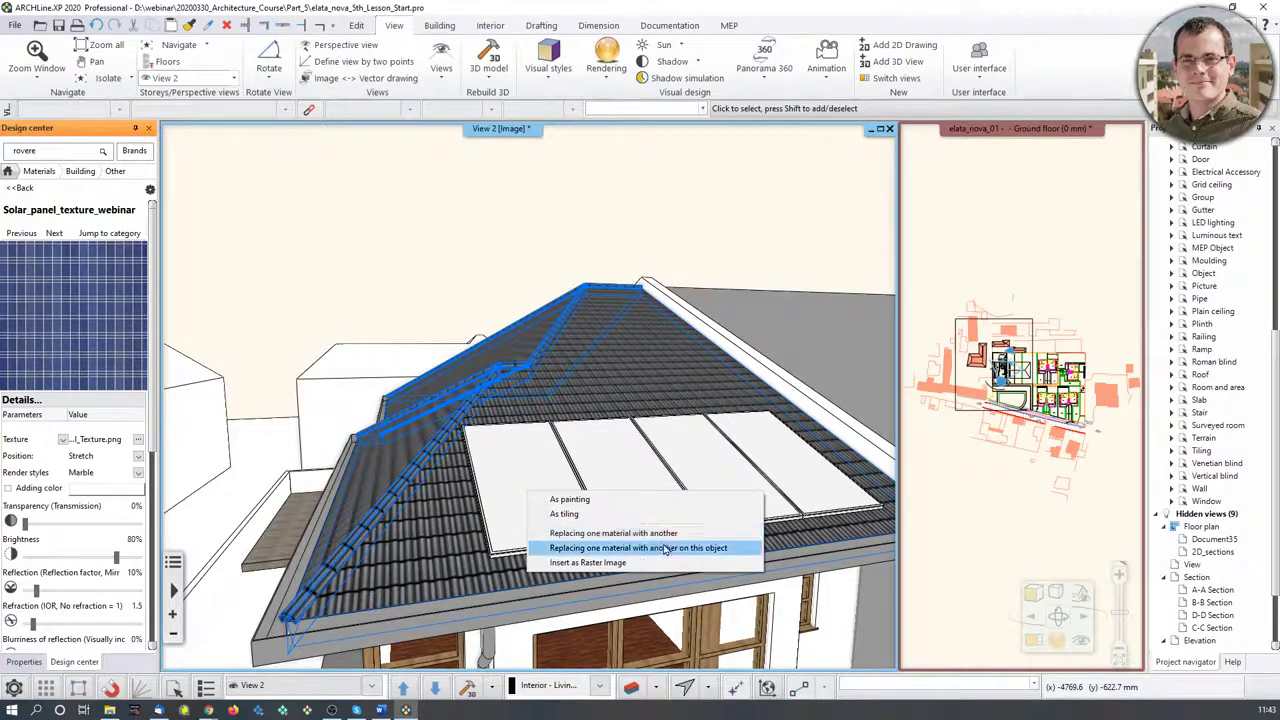
pyautogui.click(590, 562)
pyautogui.click(521, 479)
pyautogui.click(610, 480)
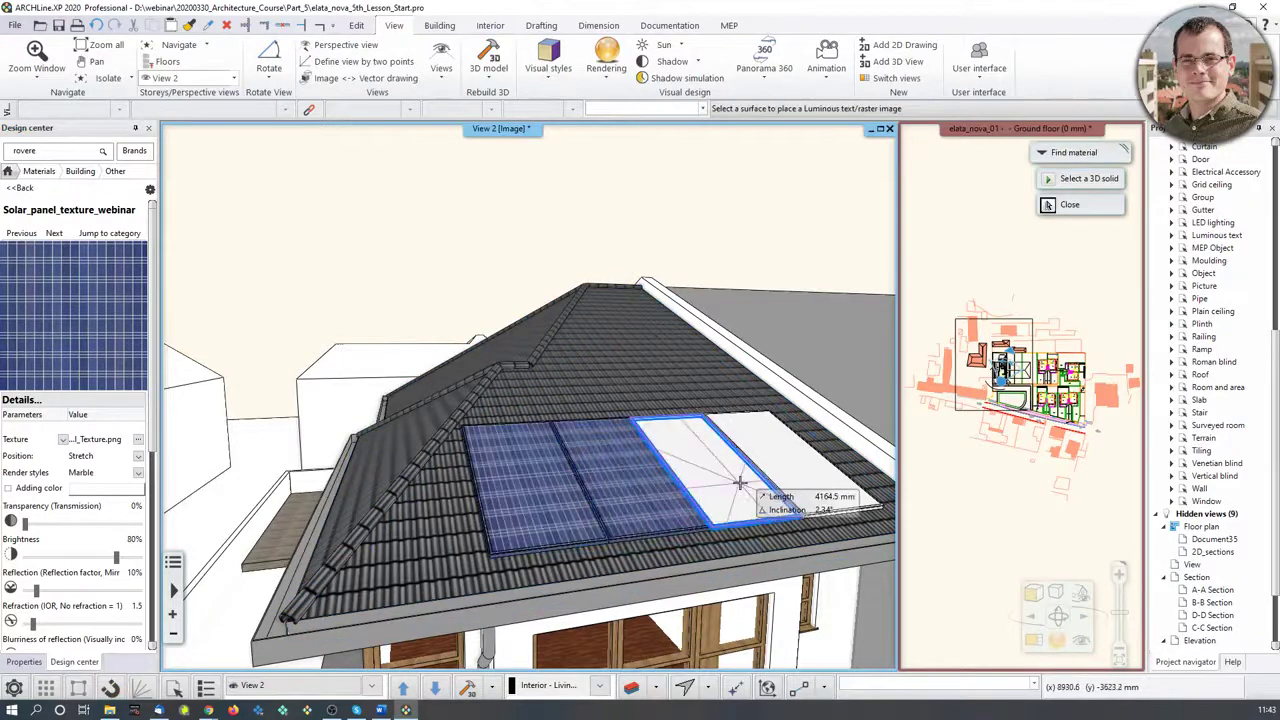
pyautogui.click(806, 476)
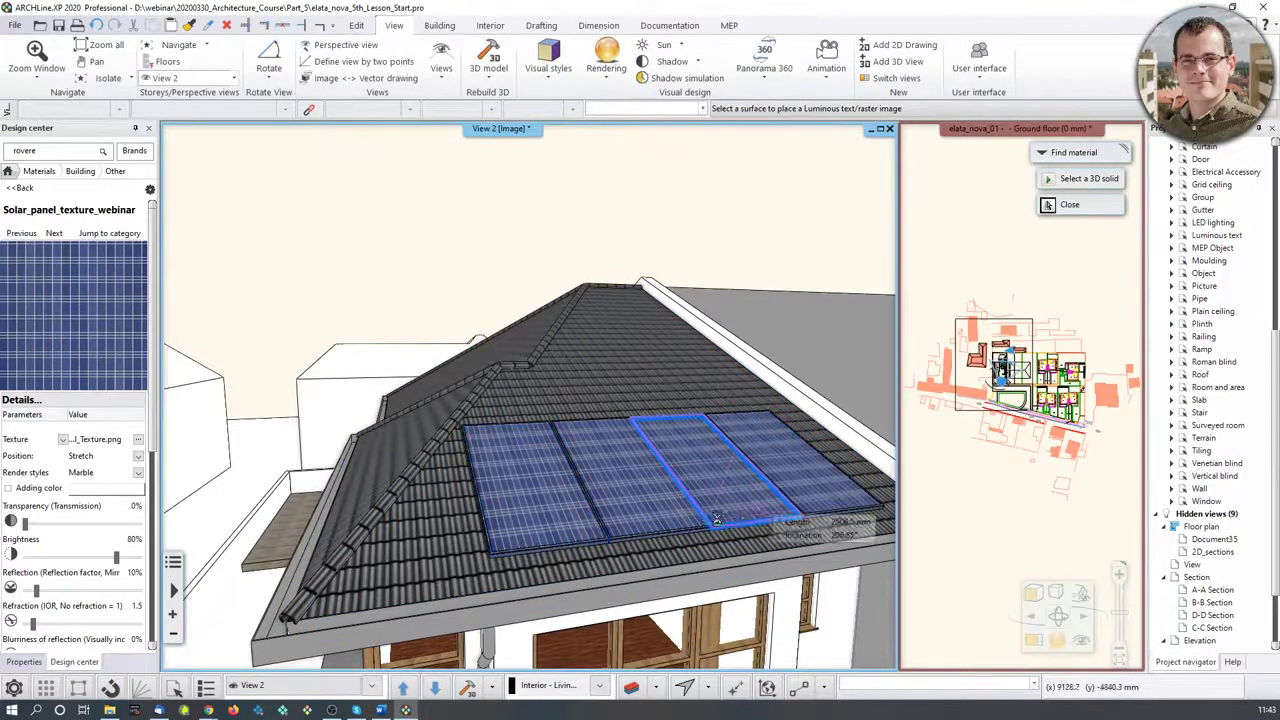
pyautogui.scroll(-2, 742, 512)
pyautogui.press('Escape')
# Frame the whole house from the entrance side and maximize the View 2 window
pyautogui.moveTo(658, 567); pyautogui.dragTo(602, 386, button='middle')
pyautogui.scroll(-4, 602, 386)
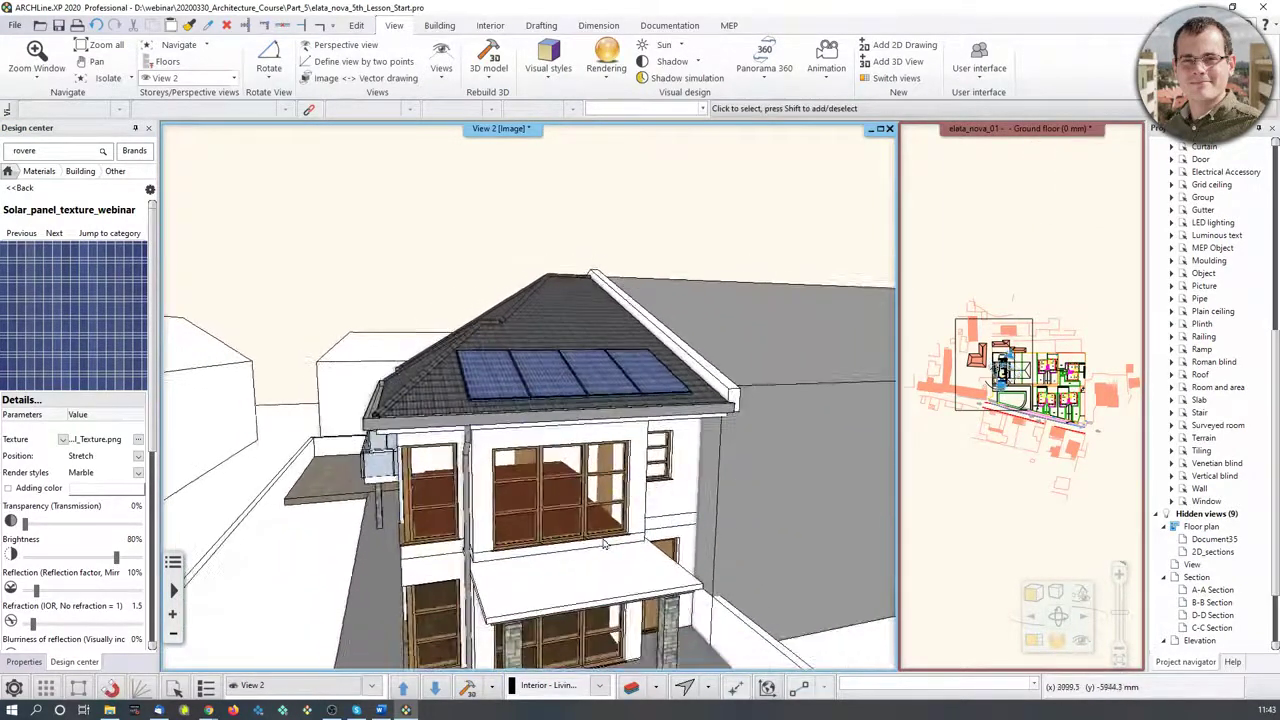
pyautogui.moveTo(598, 548); pyautogui.dragTo(640, 430, button='middle')
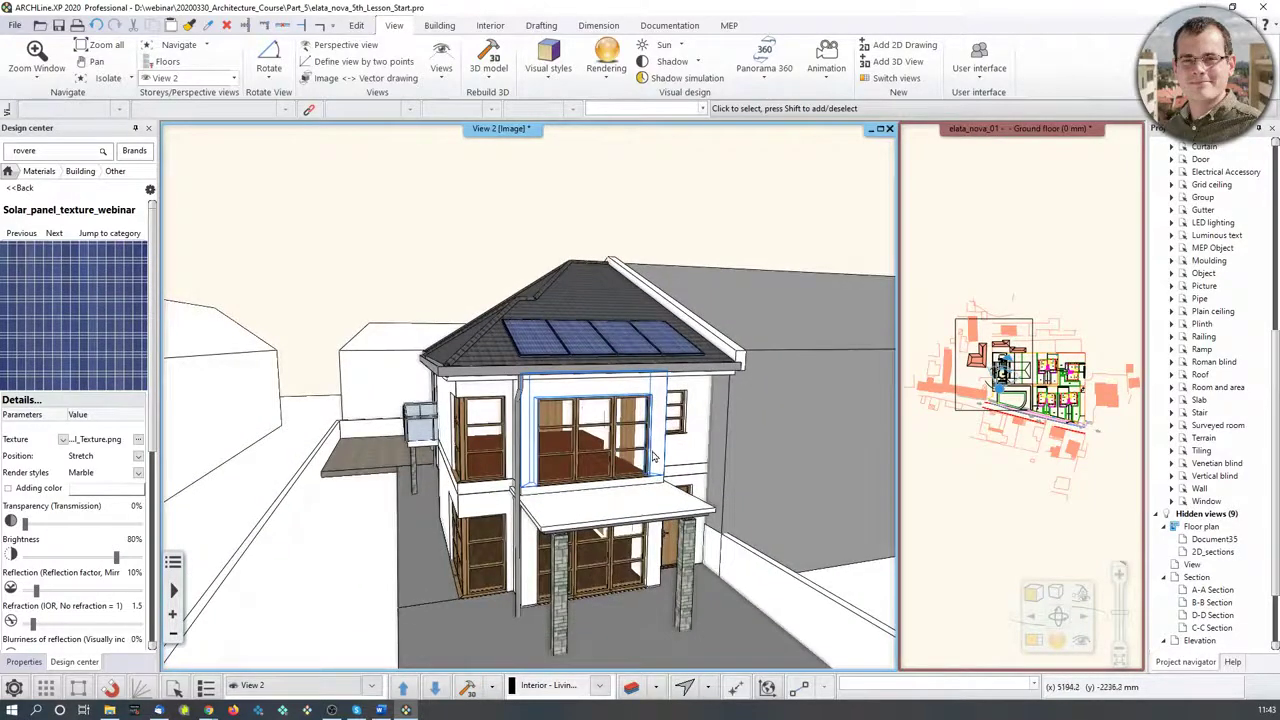
pyautogui.moveTo(655, 457); pyautogui.dragTo(634, 303, button='middle')
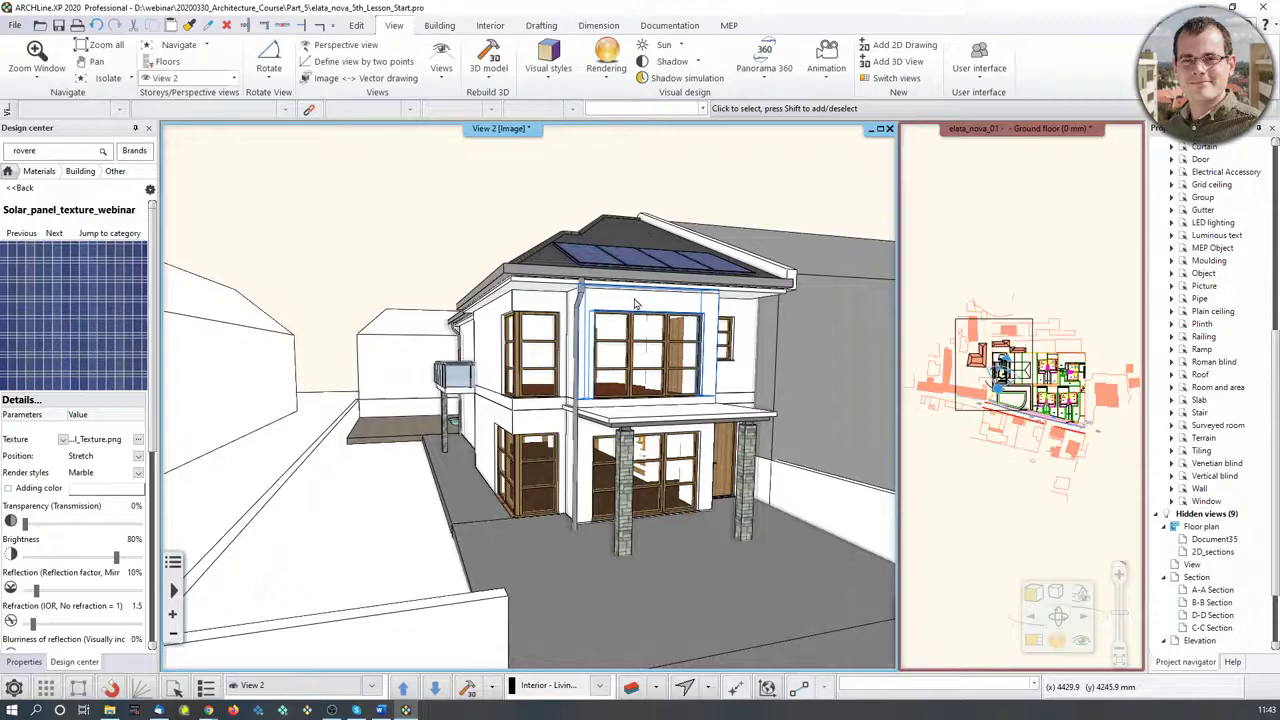
pyautogui.click(874, 128)
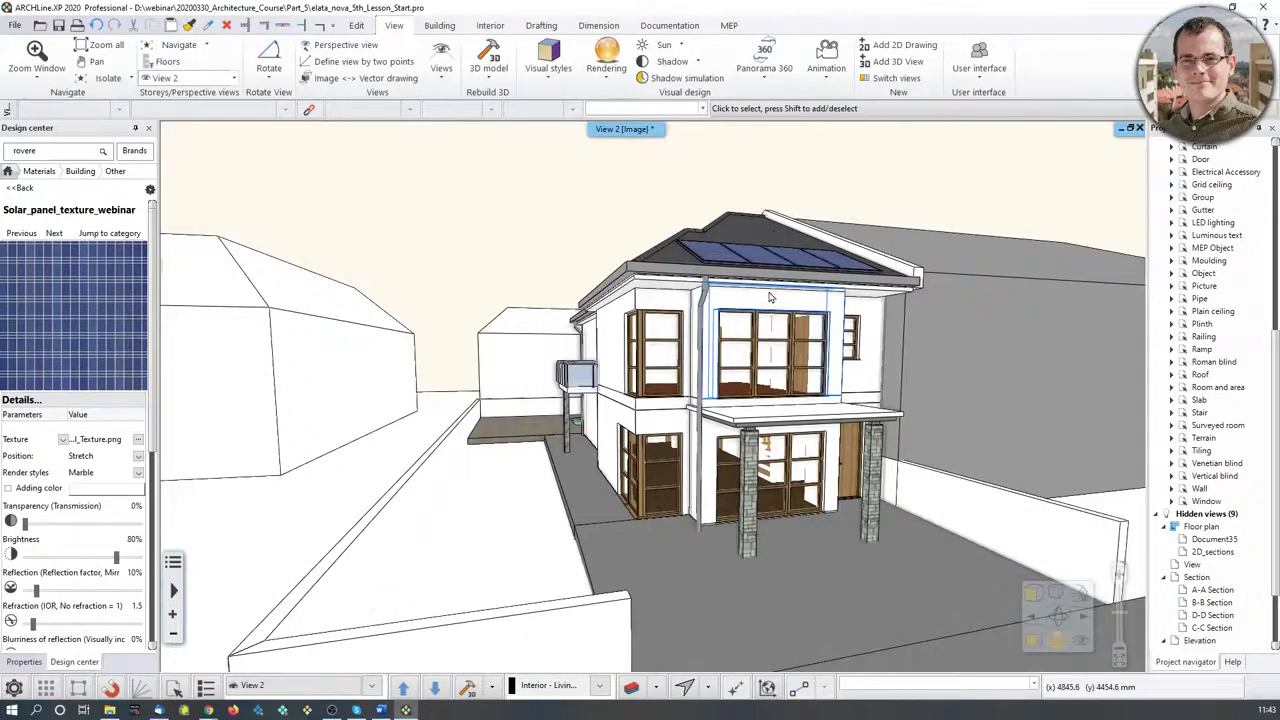
# Switch the 3D view's visual style to Wireframe and inspect the house
pyautogui.click(1031, 594)
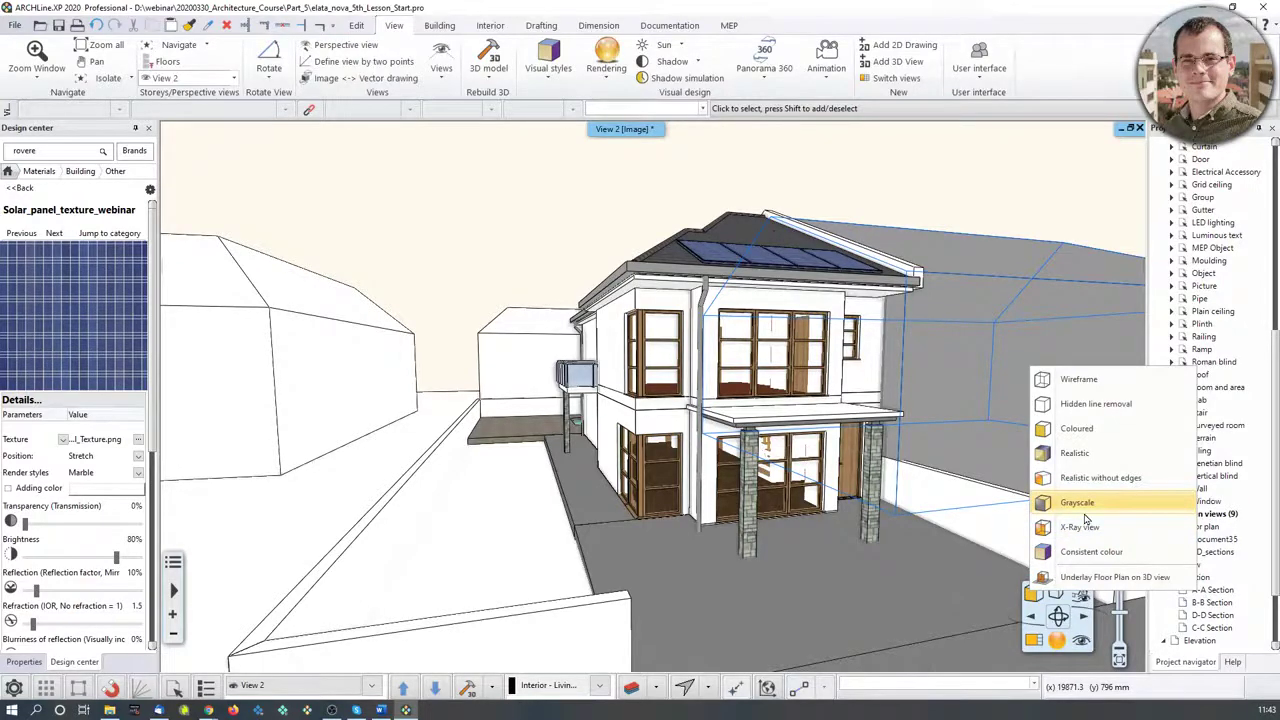
pyautogui.click(1070, 379)
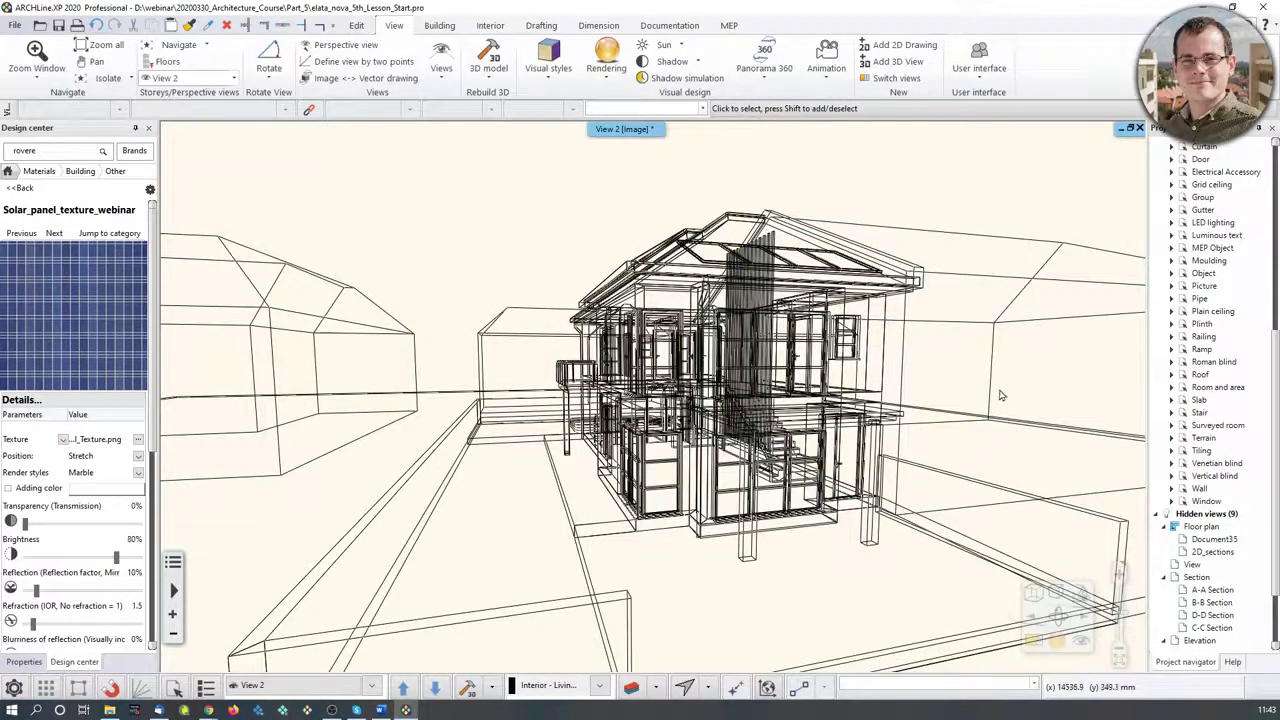
pyautogui.moveTo(744, 354); pyautogui.dragTo(812, 330, button='middle')
pyautogui.scroll(1, 826, 364)
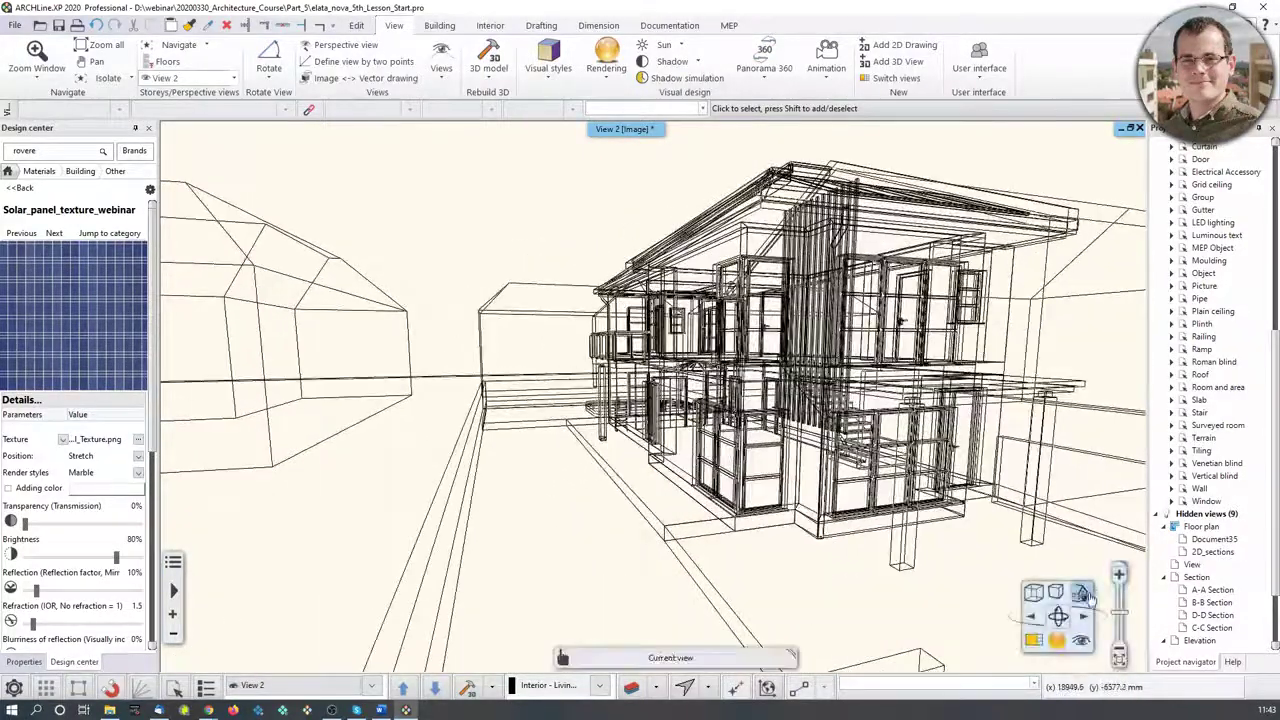
# Switch the 3D view's visual style to Hidden line removal and turn the house slightly
pyautogui.click(1040, 598)
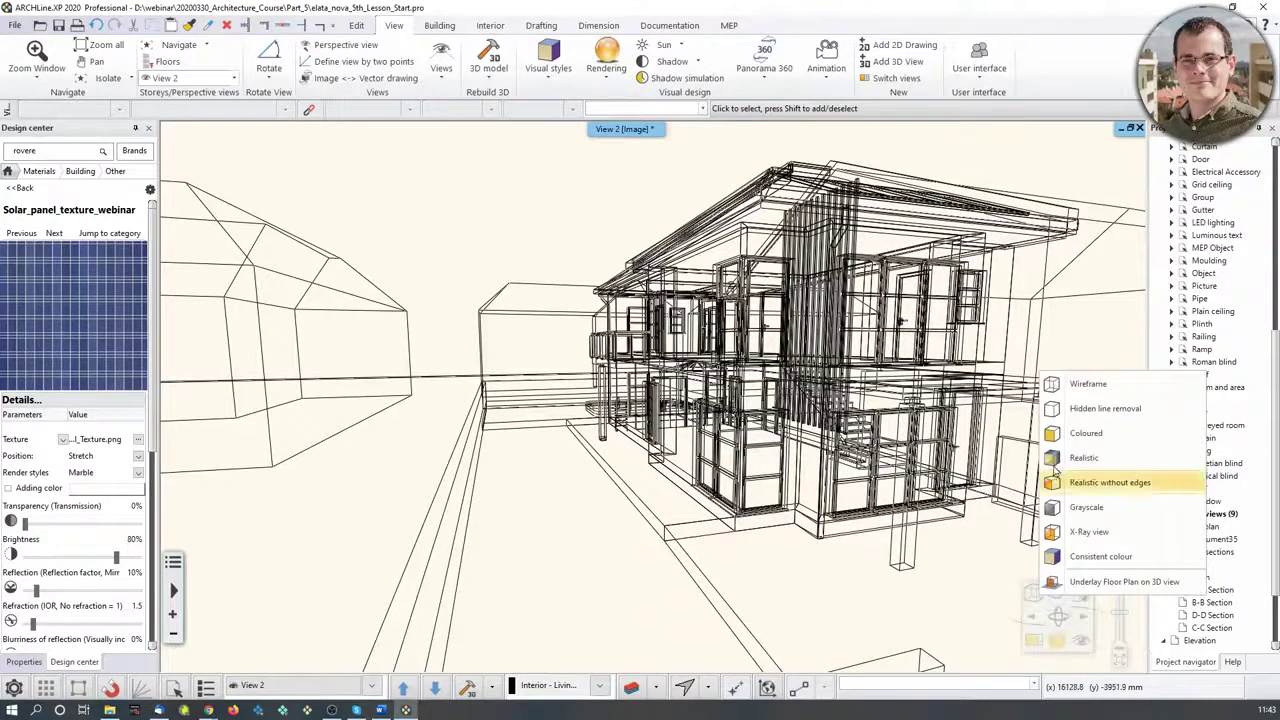
pyautogui.click(1095, 410)
pyautogui.moveTo(940, 437); pyautogui.dragTo(958, 424, button='middle')
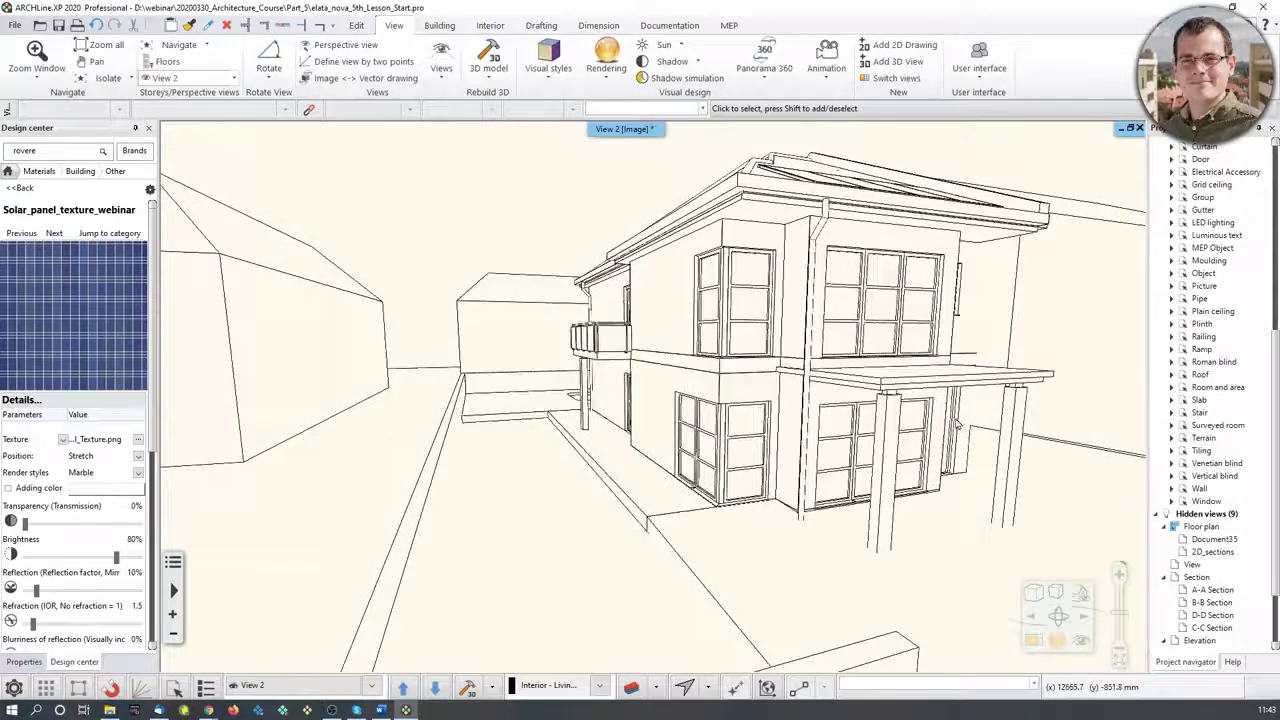
# Try the Coloured visual style on the house and switch the 3D view to Realistic
pyautogui.click(1036, 594)
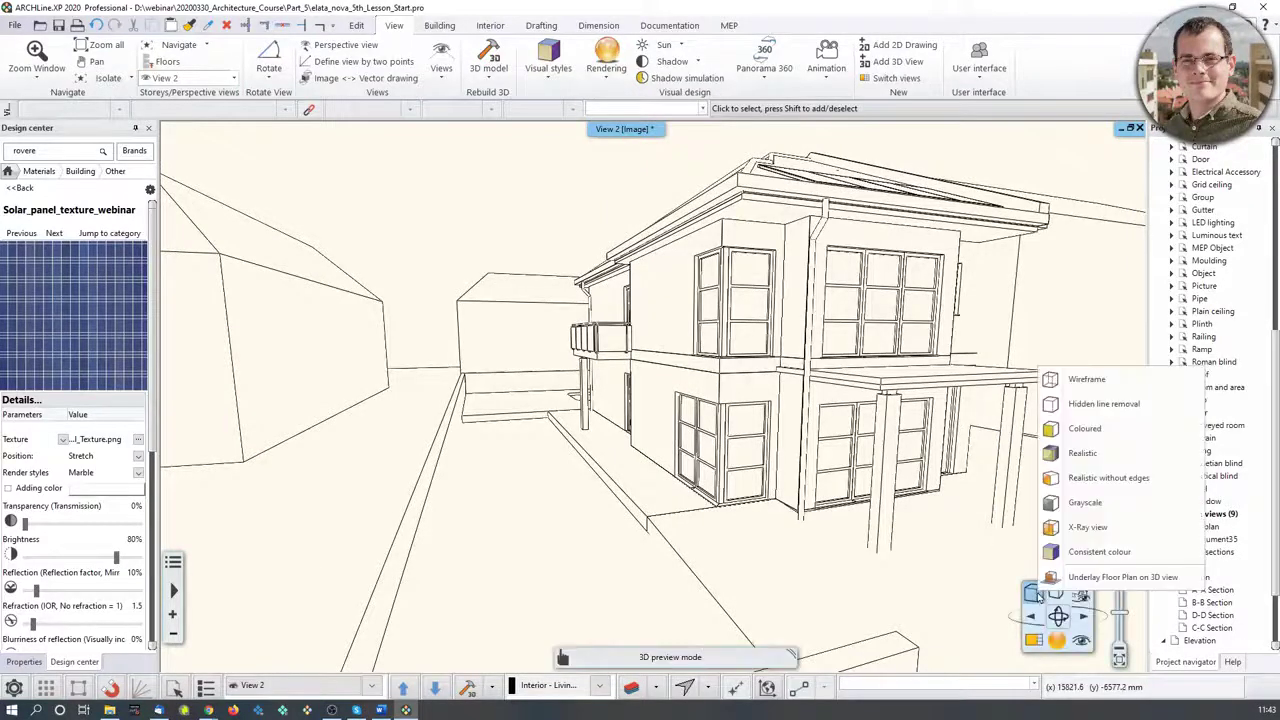
pyautogui.click(1093, 433)
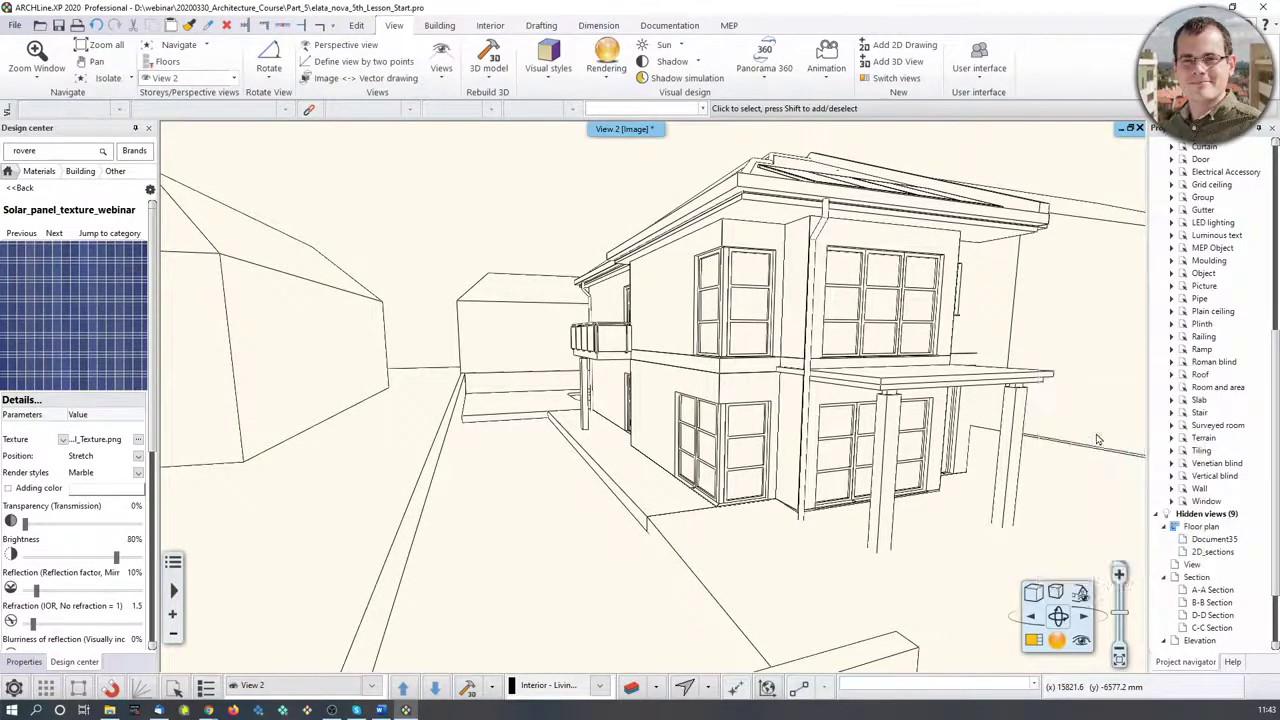
pyautogui.click(1036, 594)
pyautogui.click(1073, 452)
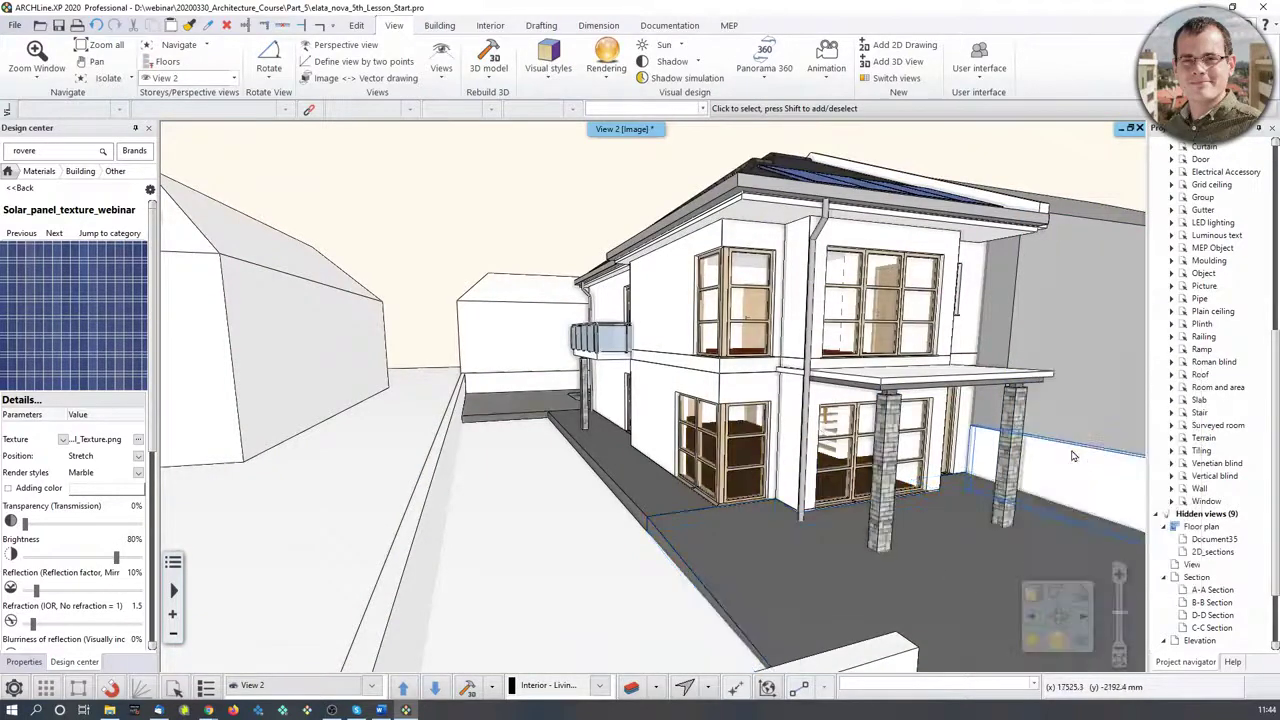
# Set the visual style to Consistent colour and inspect the ground-floor windows and paving up close
pyautogui.click(1036, 594)
pyautogui.click(1073, 566)
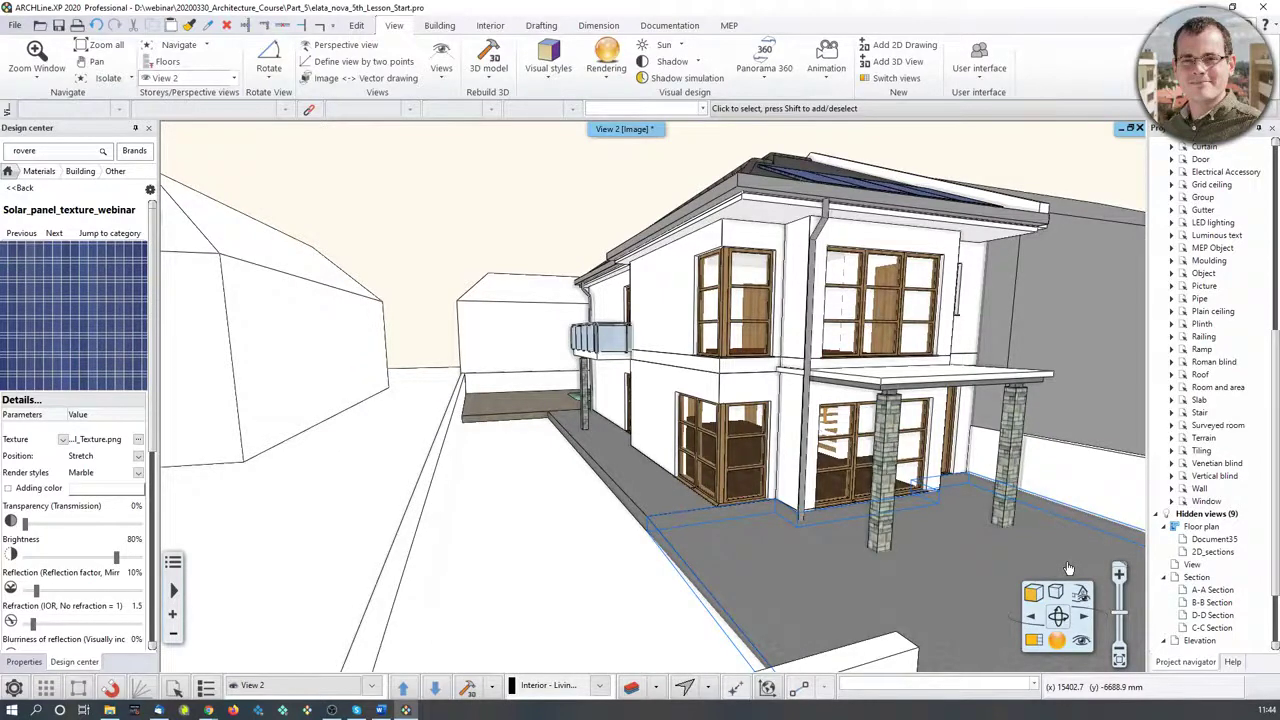
pyautogui.click(1036, 594)
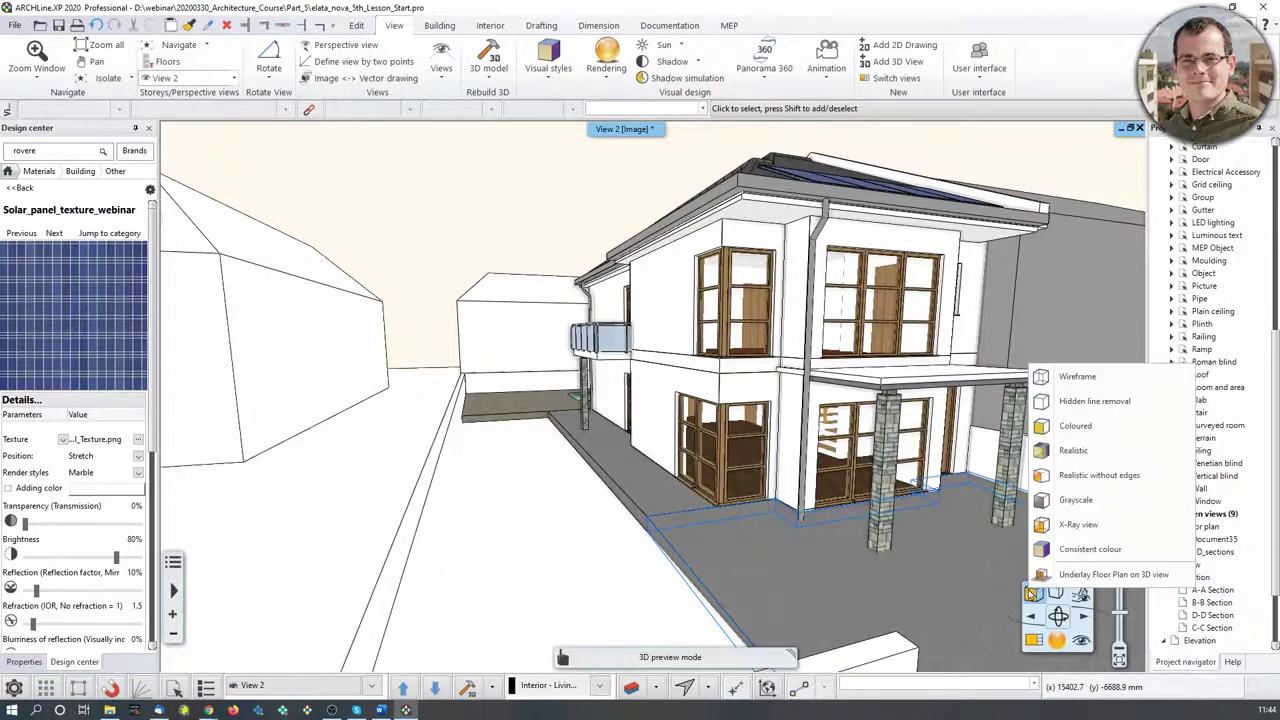
pyautogui.click(1060, 560)
pyautogui.moveTo(610, 573); pyautogui.dragTo(668, 494, button='middle')
pyautogui.scroll(4, 716, 545)
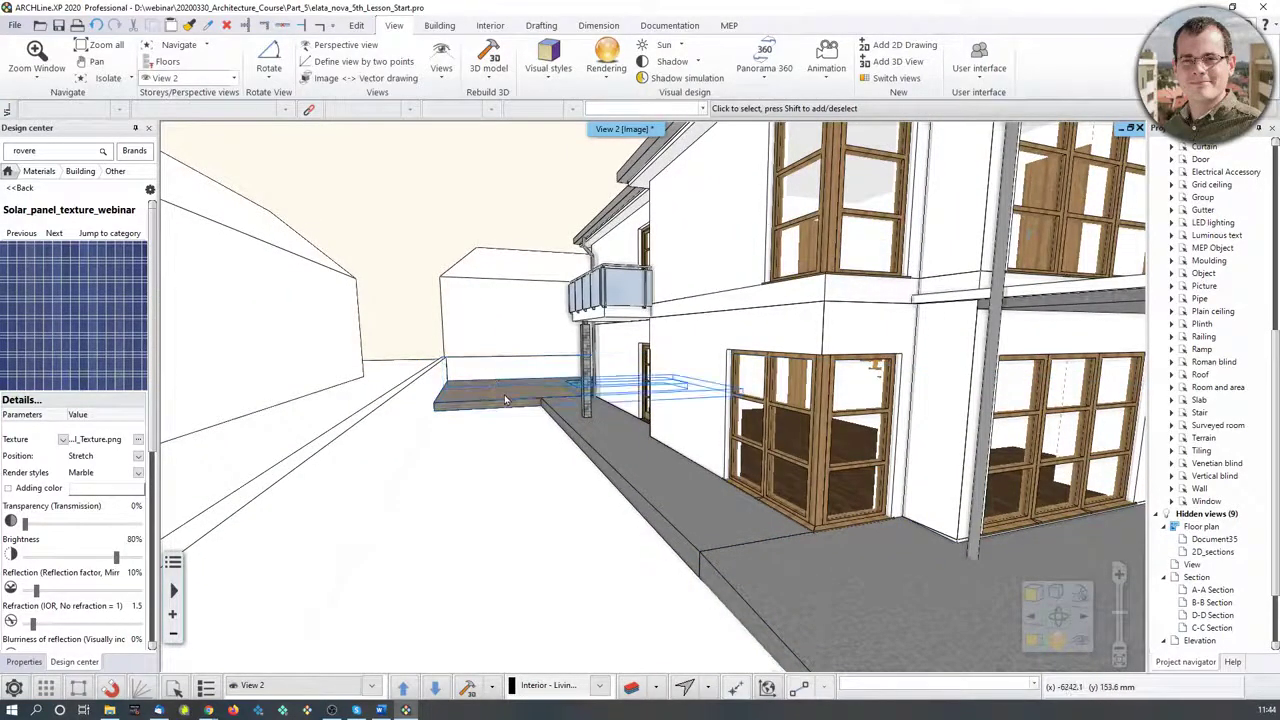
pyautogui.moveTo(927, 439); pyautogui.dragTo(898, 441, button='middle')
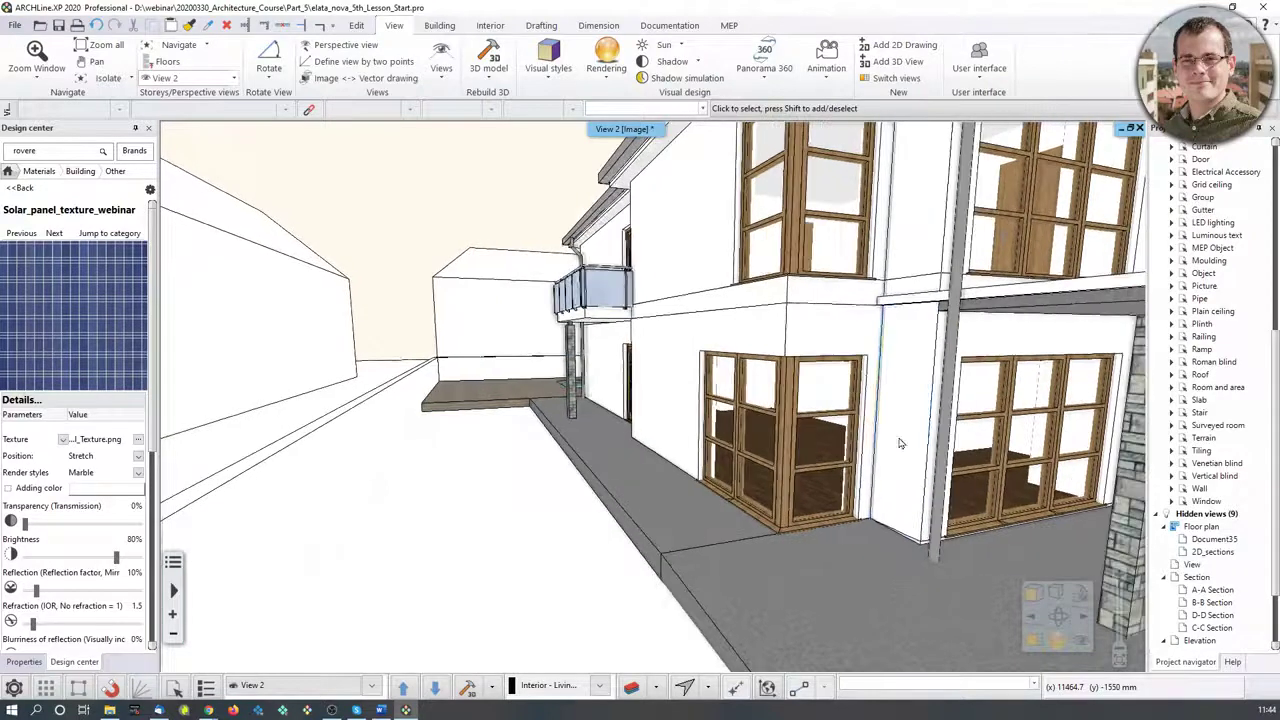
# Set the visual style to Realistic and compare the shading of the paving, corner window and stone columns
pyautogui.click(1034, 597)
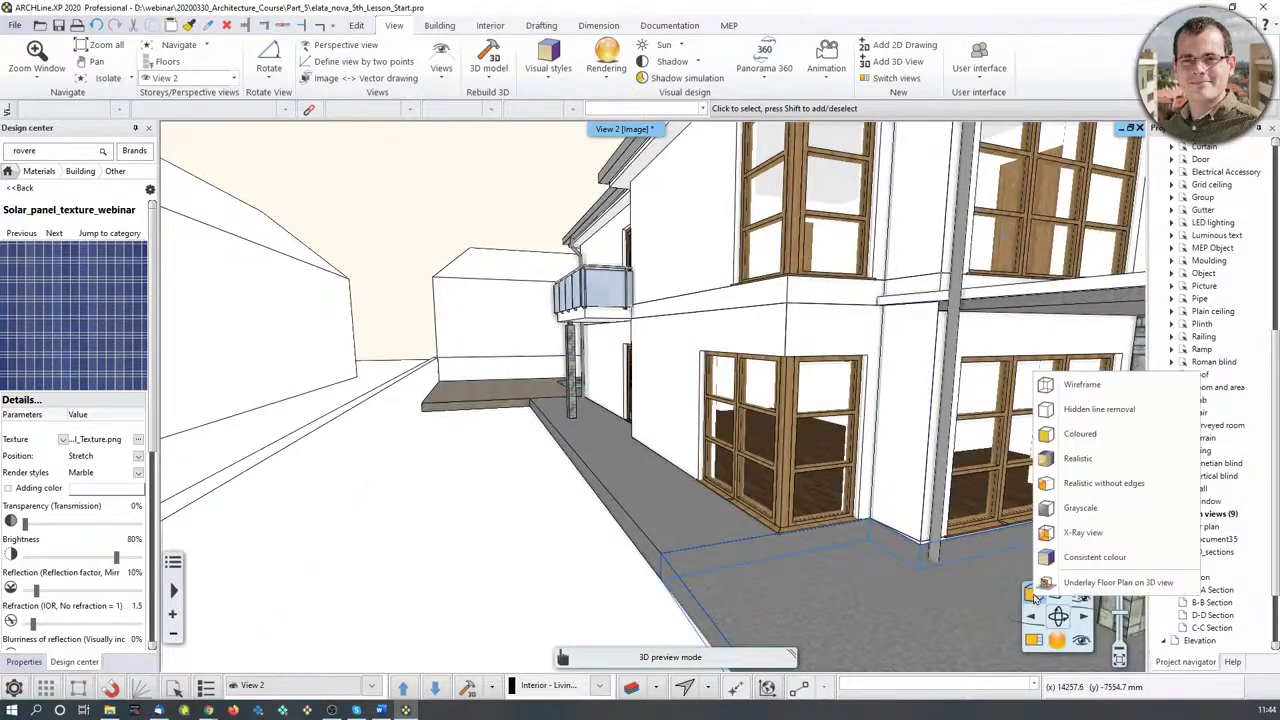
pyautogui.click(1075, 458)
pyautogui.scroll(3, 592, 545)
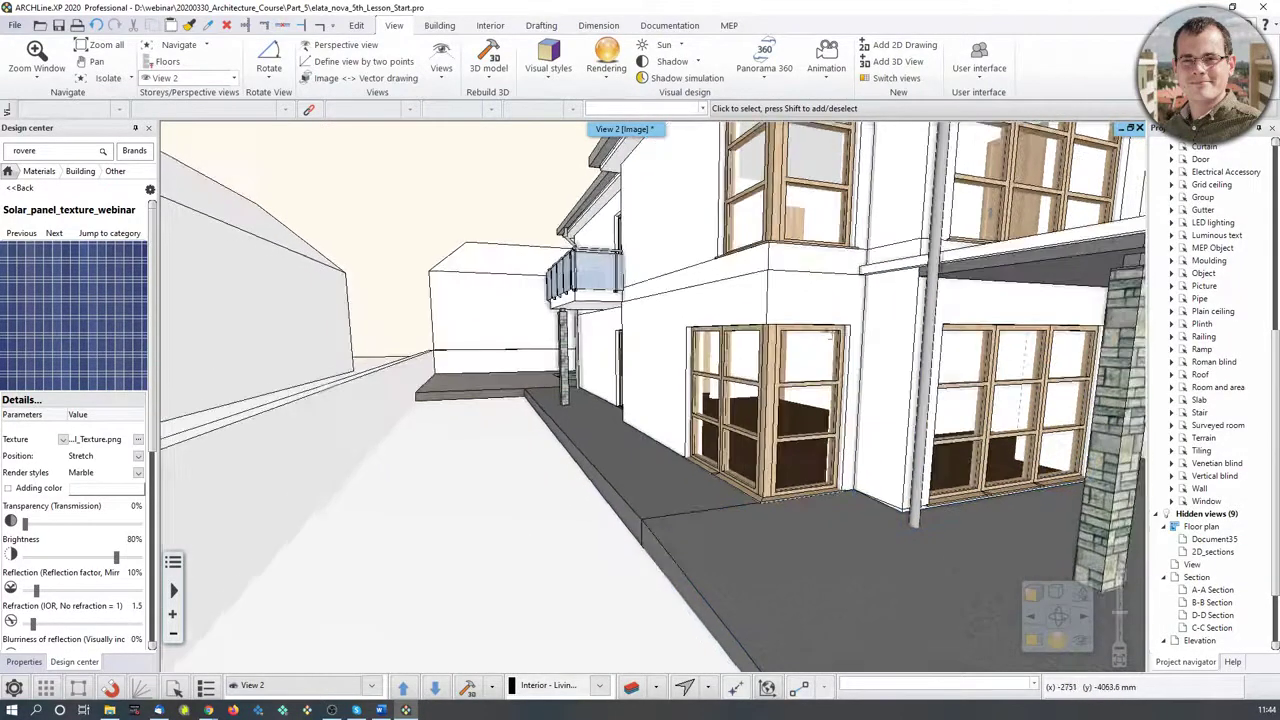
pyautogui.scroll(5, 592, 553)
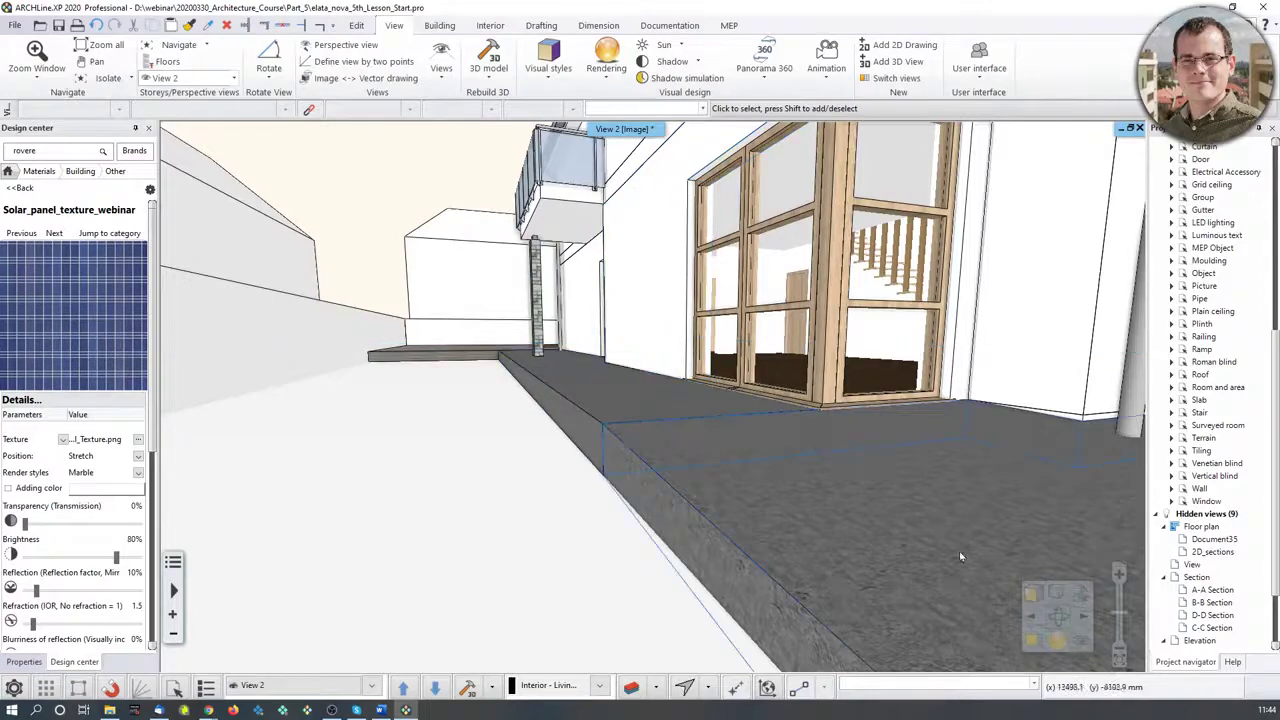
pyautogui.scroll(-8, 892, 567)
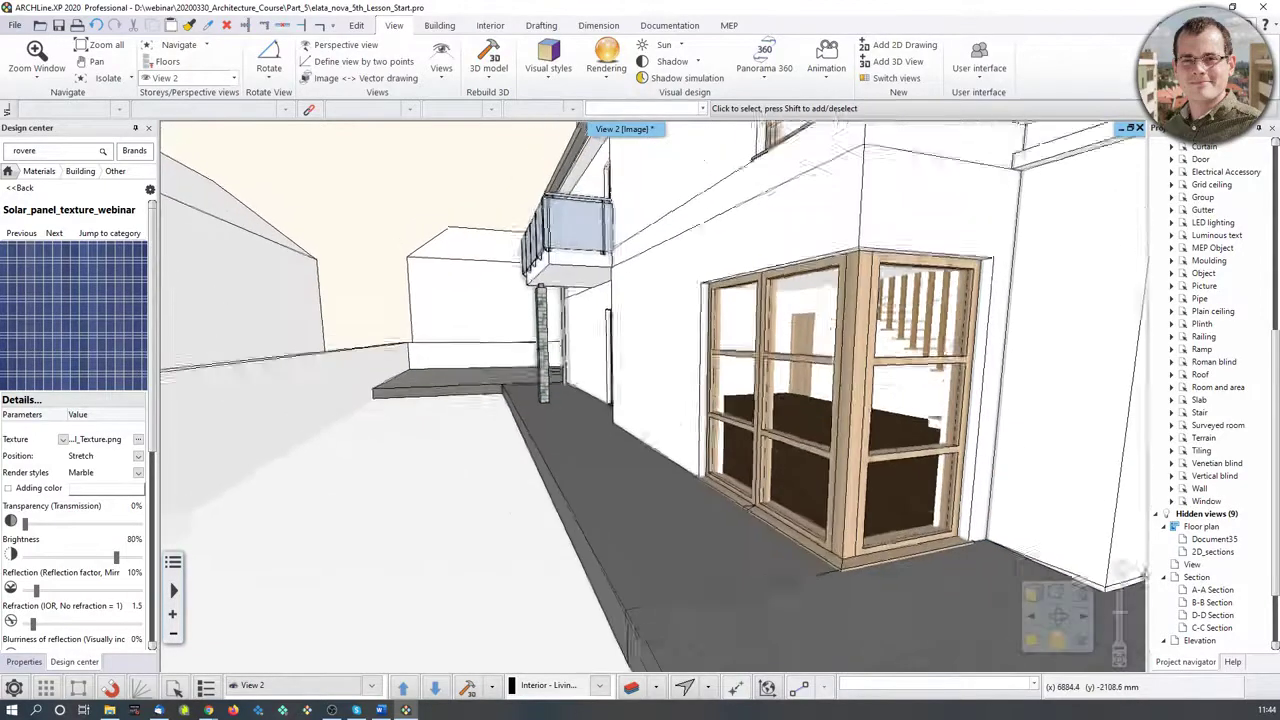
pyautogui.scroll(-2, 769, 557)
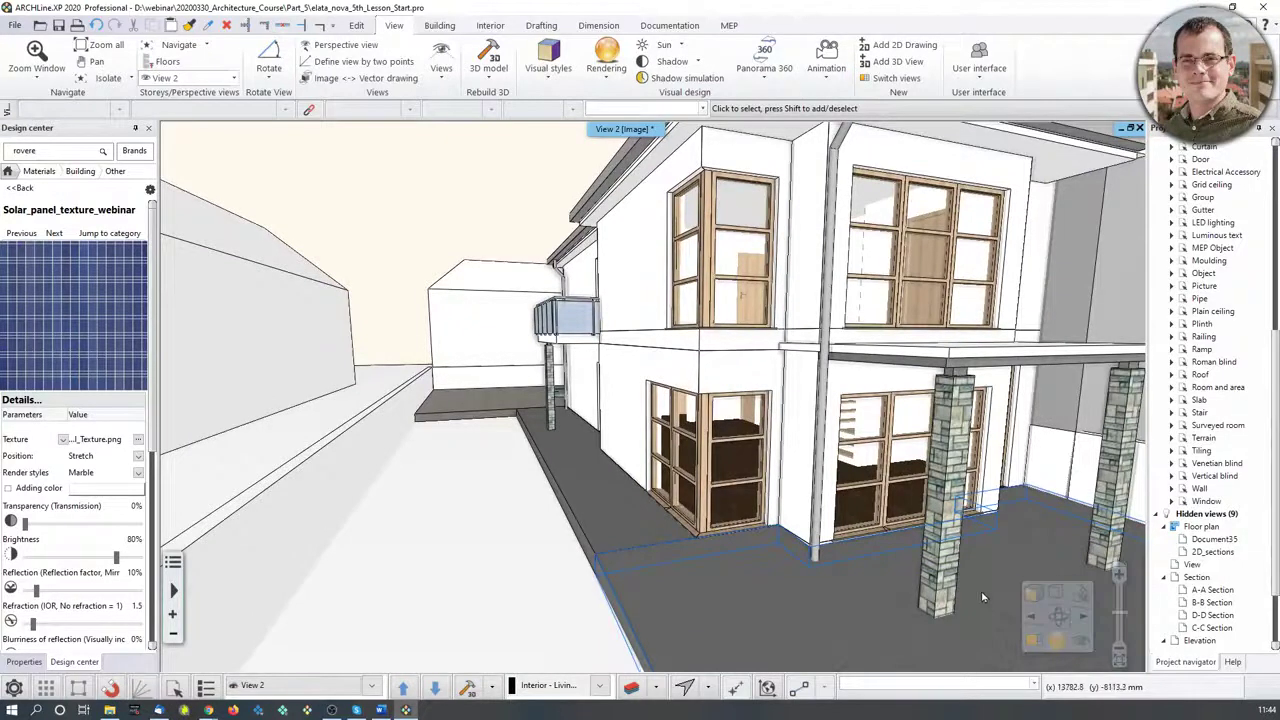
# Return the 3D view to the Consistent colour visual style with the whole house in frame
pyautogui.click(1034, 594)
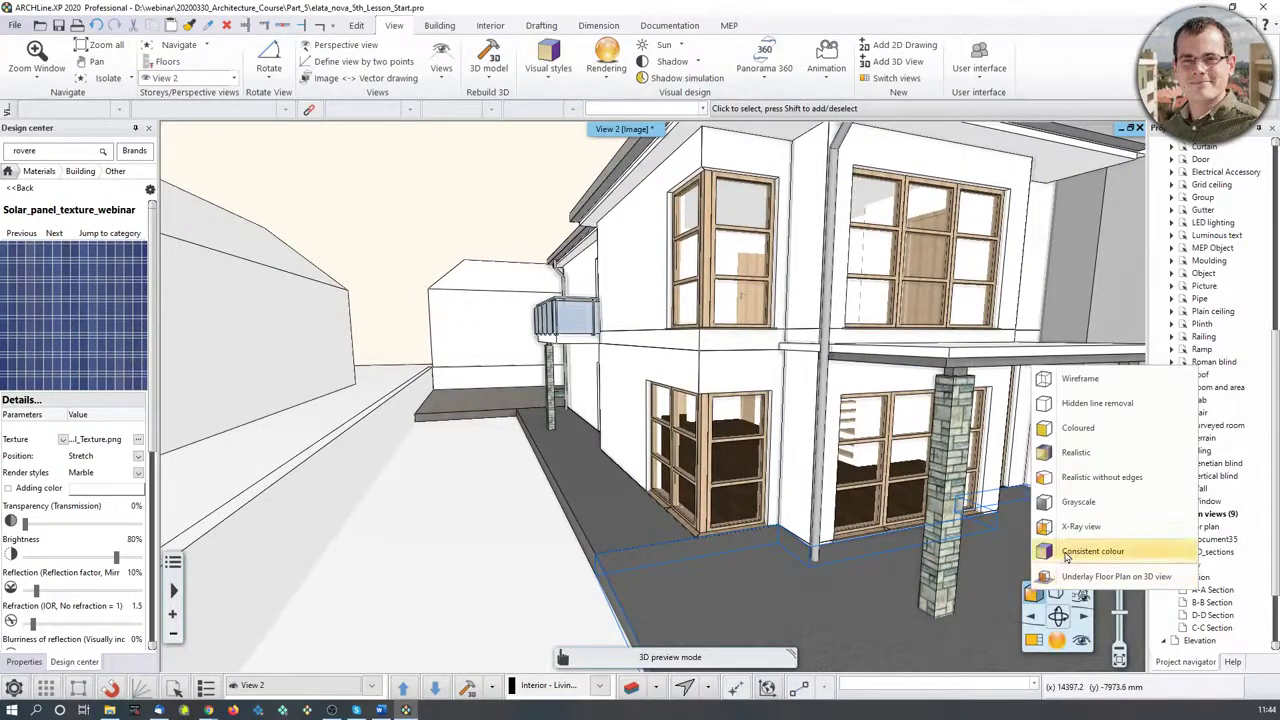
pyautogui.click(1066, 555)
pyautogui.moveTo(772, 543); pyautogui.dragTo(722, 568, button='middle')
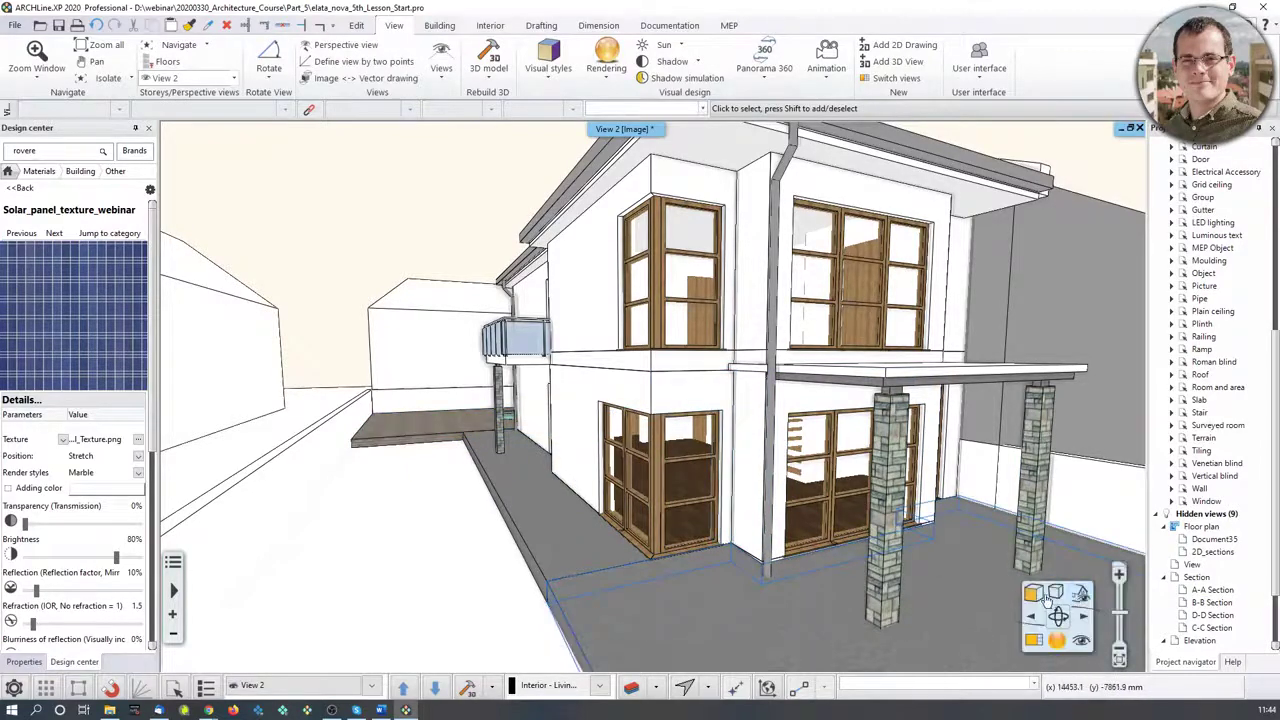
pyautogui.scroll(-6, 842, 468)
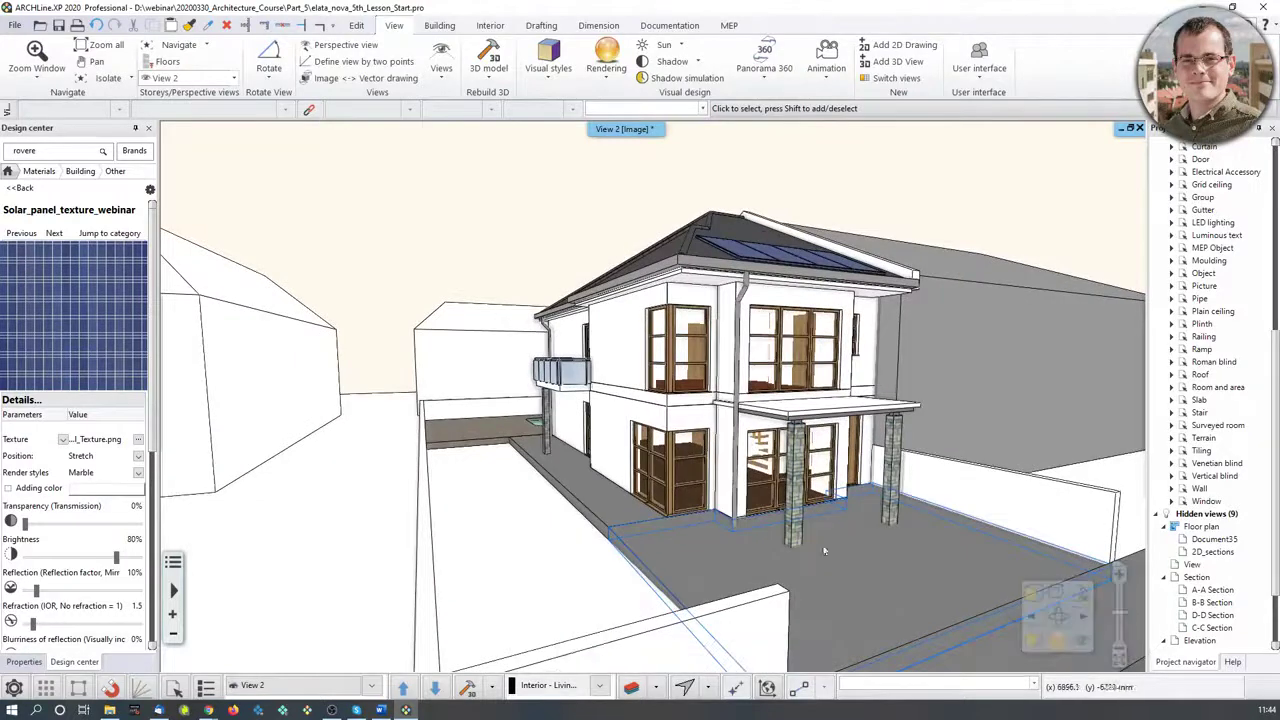
# Turn on shadows in the 3D view and inspect how they fall on the house and terrace
pyautogui.moveTo(818, 557); pyautogui.dragTo(852, 496, button='middle')
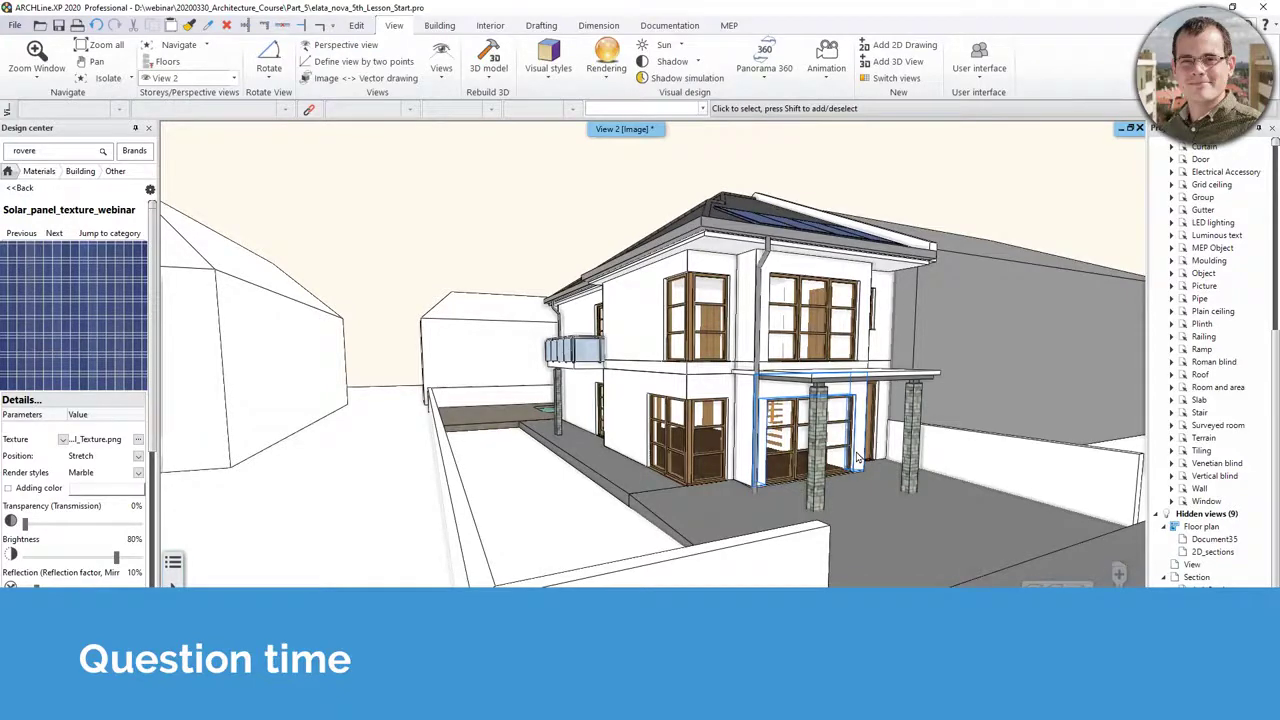
pyautogui.scroll(-4, 985, 540)
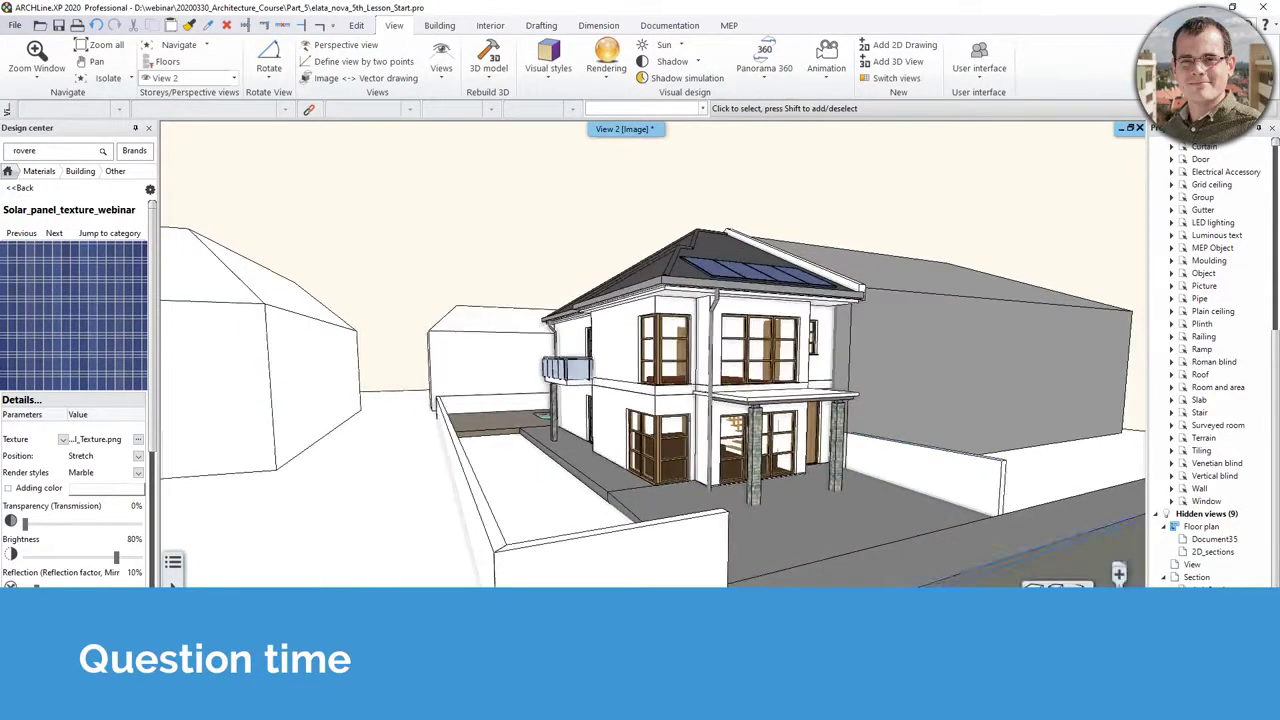
pyautogui.click(1060, 596)
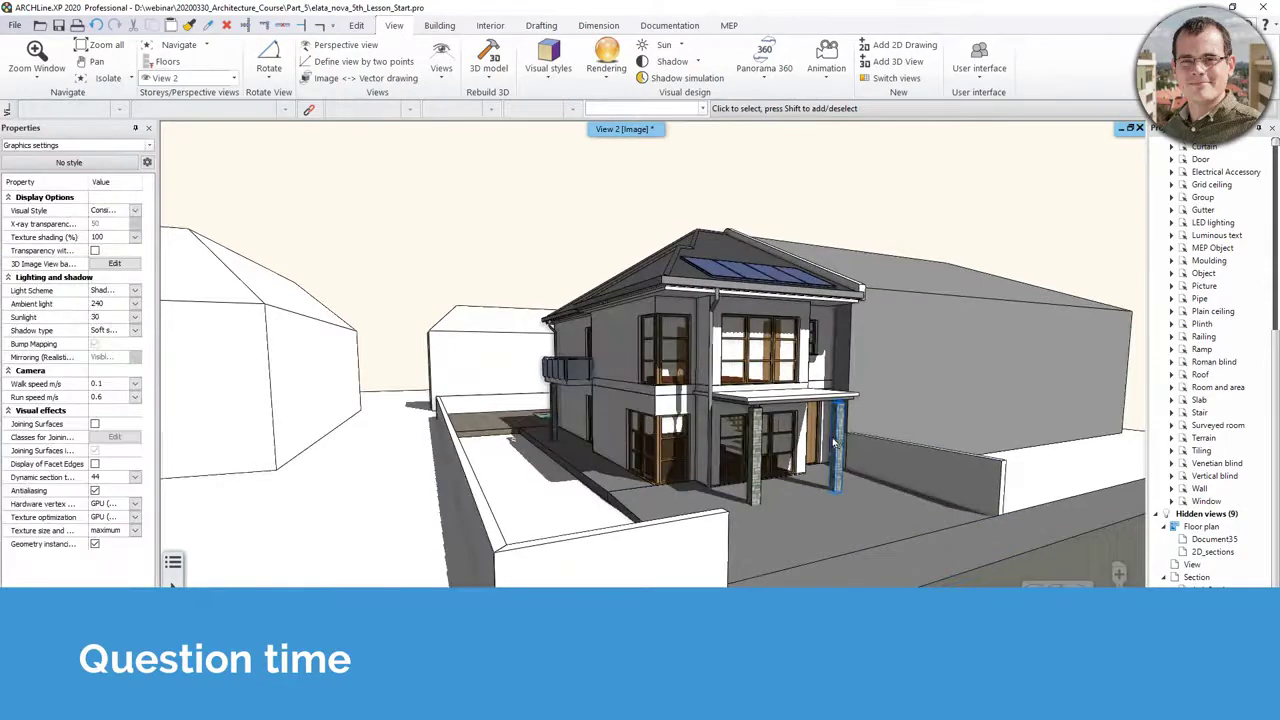
pyautogui.moveTo(658, 450); pyautogui.dragTo(771, 411, button='middle')
pyautogui.moveTo(785, 527); pyautogui.dragTo(840, 550, button='middle')
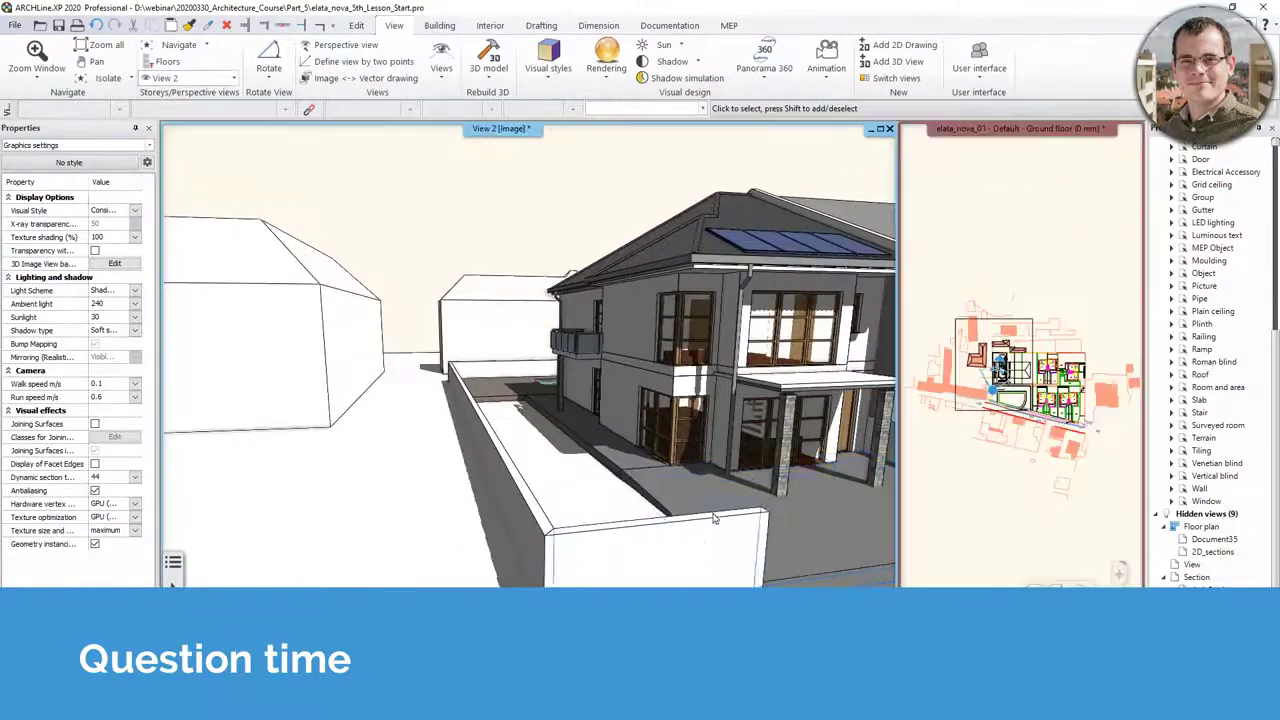
# Select the curved camera path on the ground floor plan and open the animation editor for View 1
pyautogui.click(949, 483)
pyautogui.scroll(4, 949, 483)
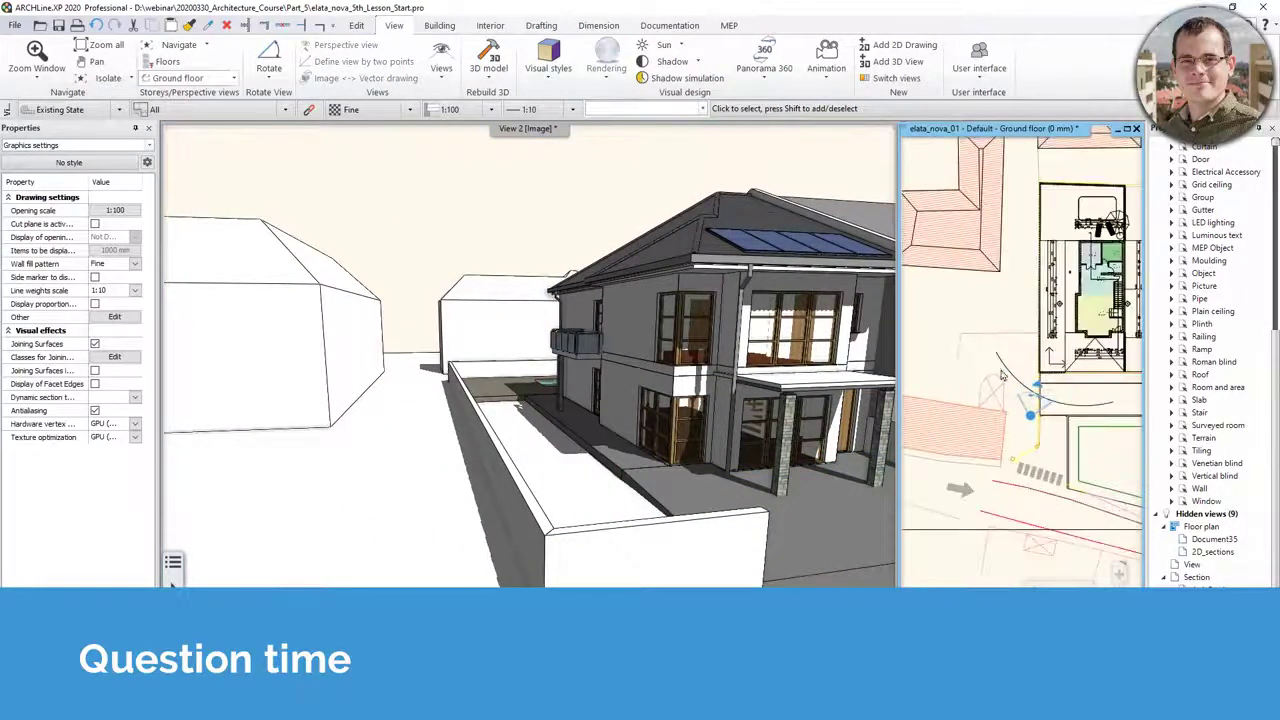
pyautogui.click(1078, 403)
pyautogui.rightClick(1040, 458)
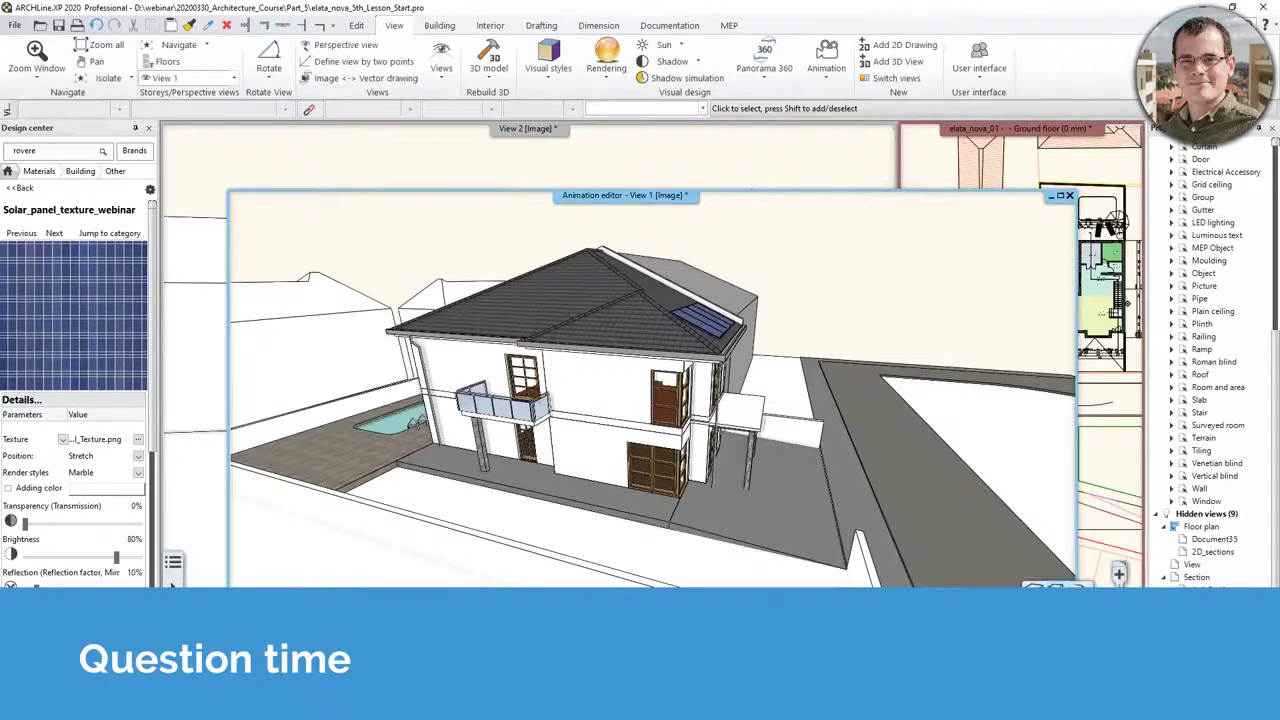
# Export the View 1 animation over the existing Webinar_video_walkthrough.avi in the Part_5 folder
pyautogui.click(1055, 588)
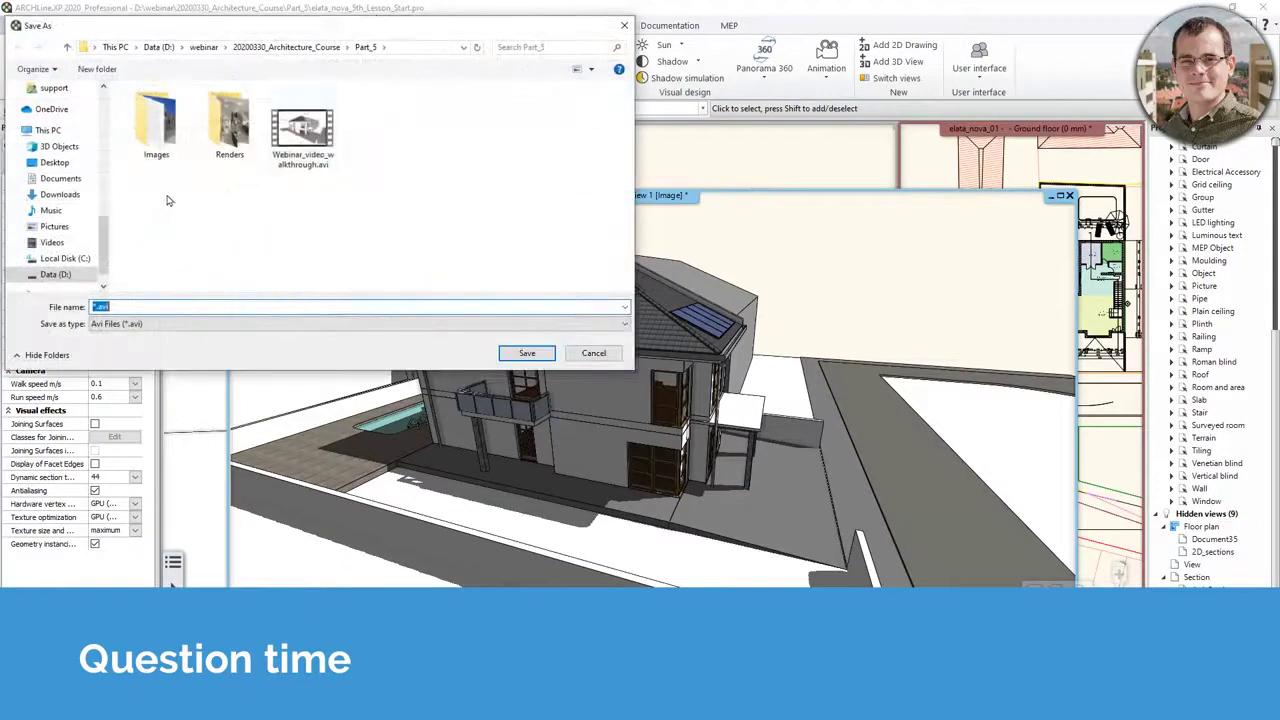
pyautogui.click(303, 128)
pyautogui.click(527, 353)
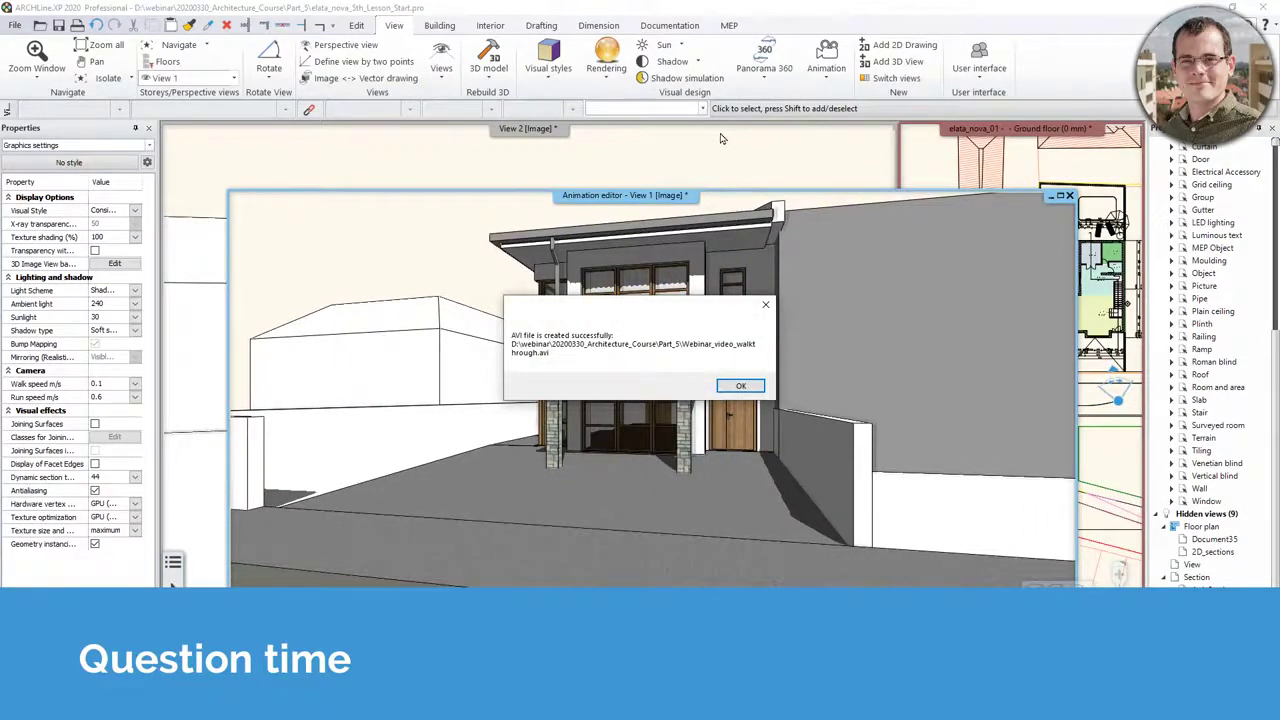
pyautogui.click(746, 389)
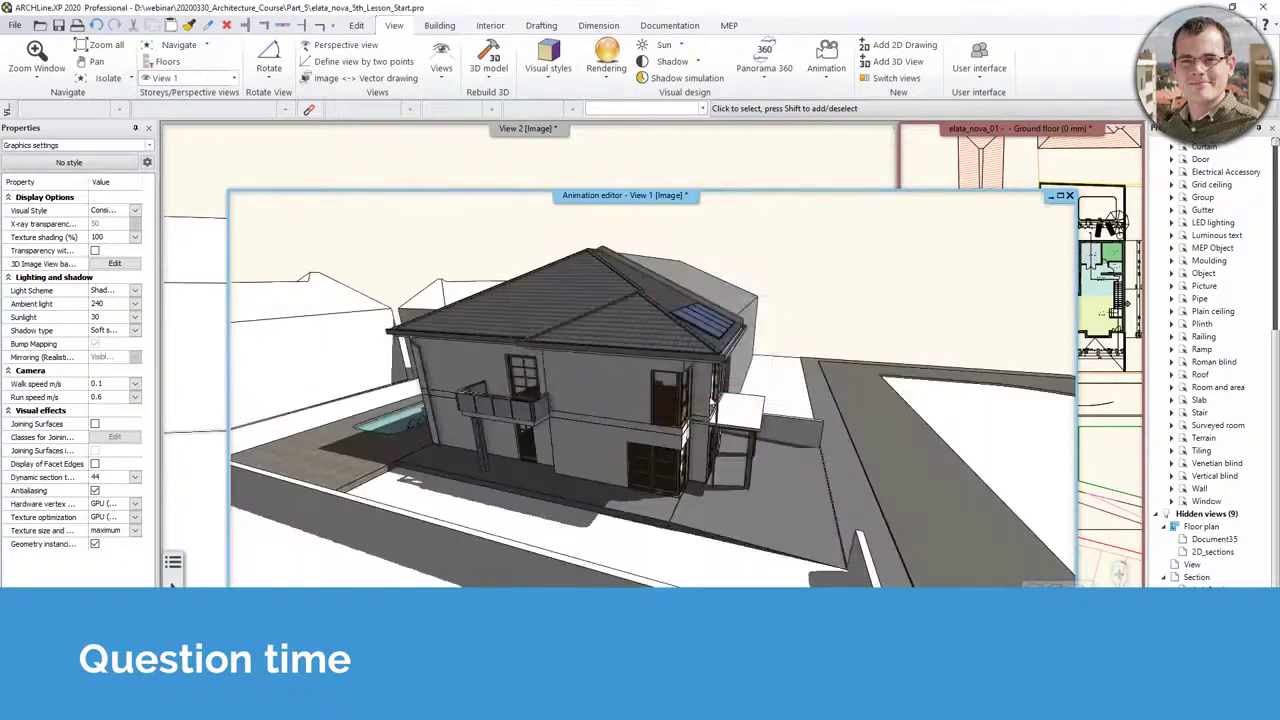
# Play Webinar_video_walkthrough.avi from the Part_5 folder in File Explorer, and close the player and the animation editor
pyautogui.hotkey('alt', 'Tab')
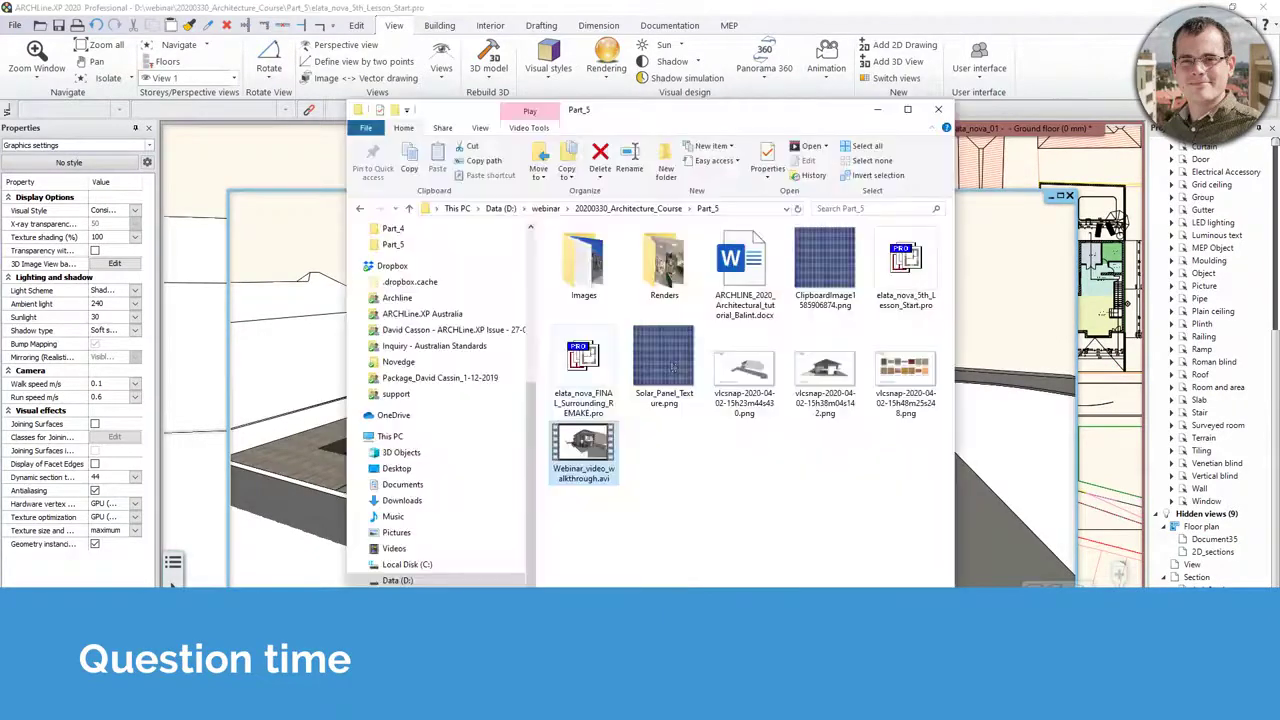
pyautogui.click(761, 520)
pyautogui.doubleClick(580, 450)
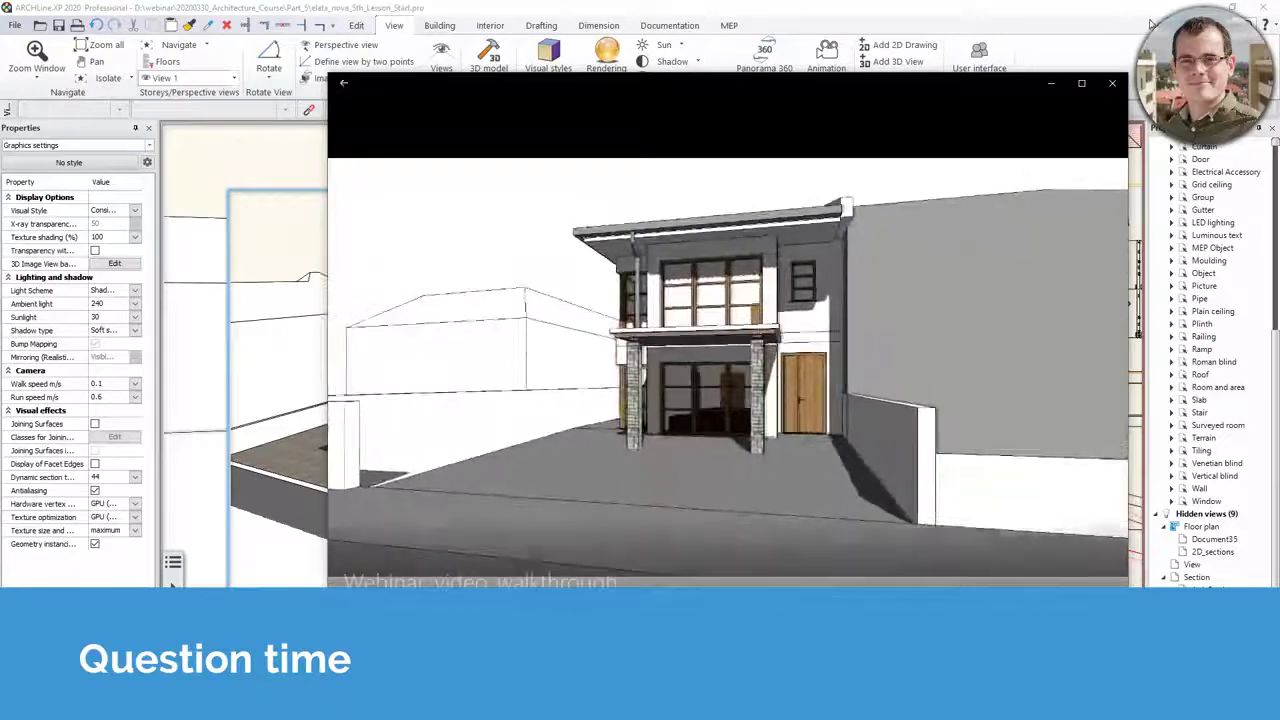
pyautogui.click(1112, 83)
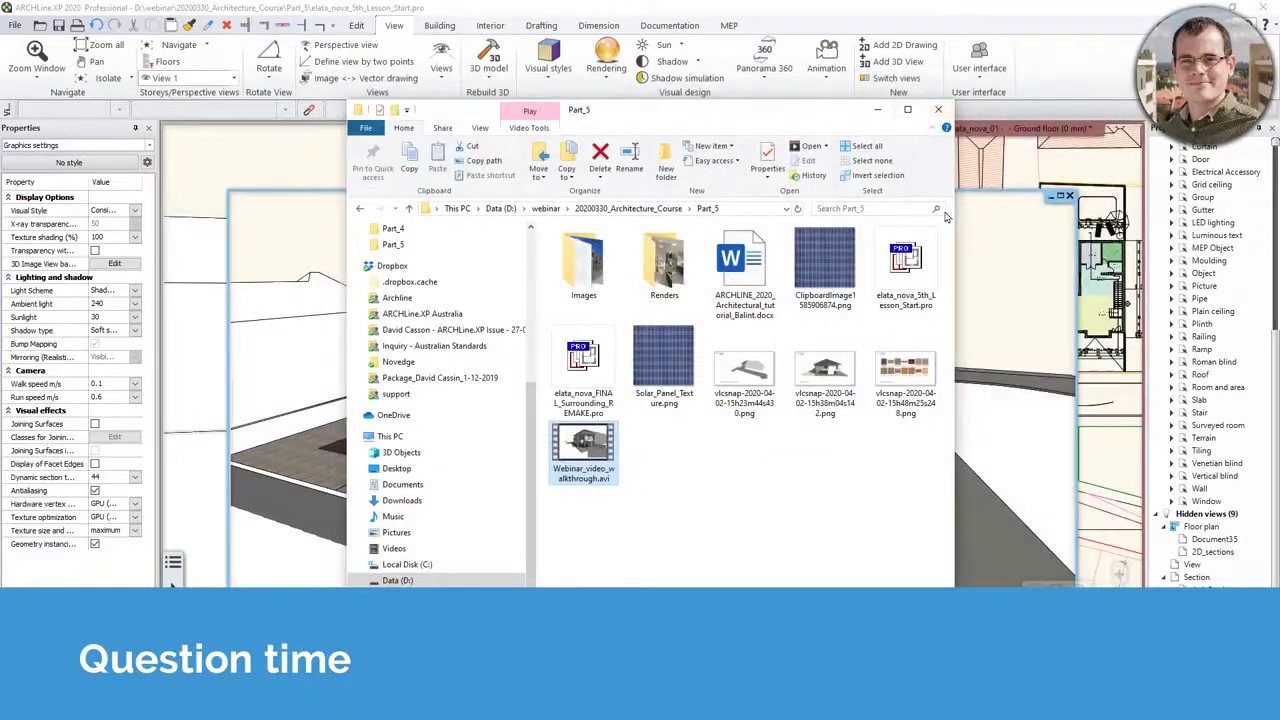
pyautogui.click(877, 109)
pyautogui.click(1069, 196)
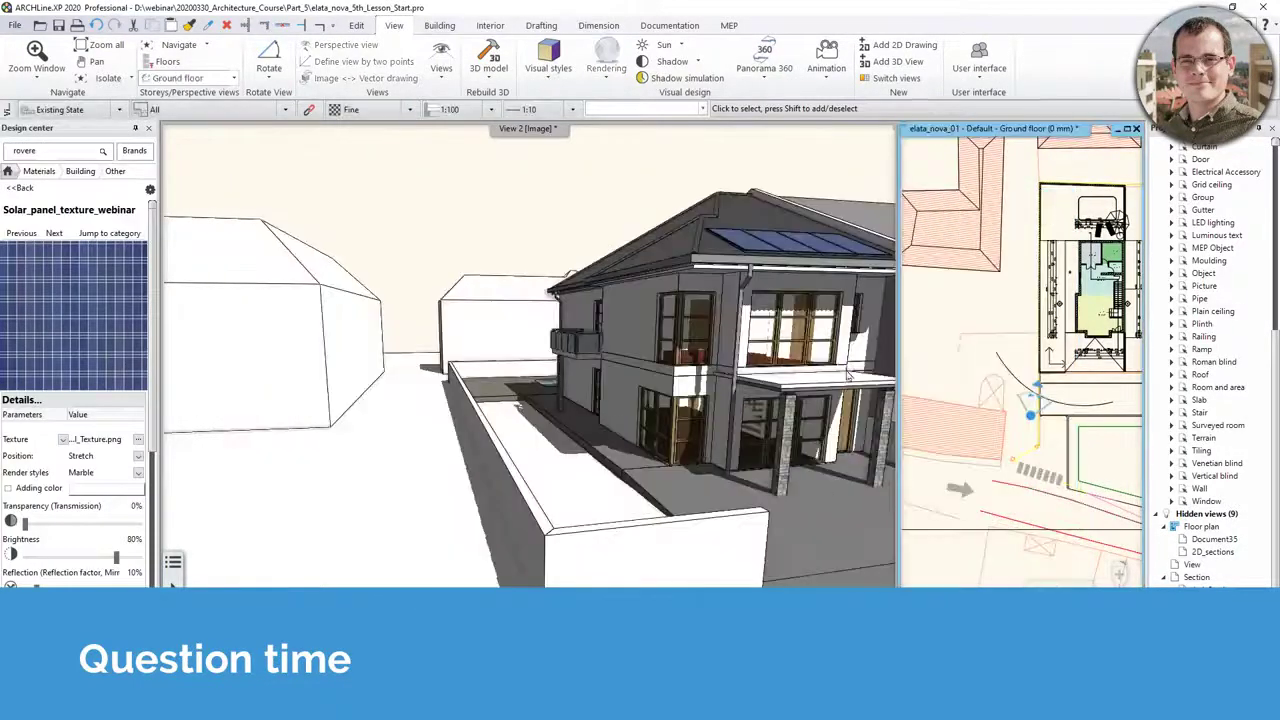
# Make the ground floor plan the main view and open the Renders folder in File Explorer beside it
pyautogui.scroll(-5, 965, 392)
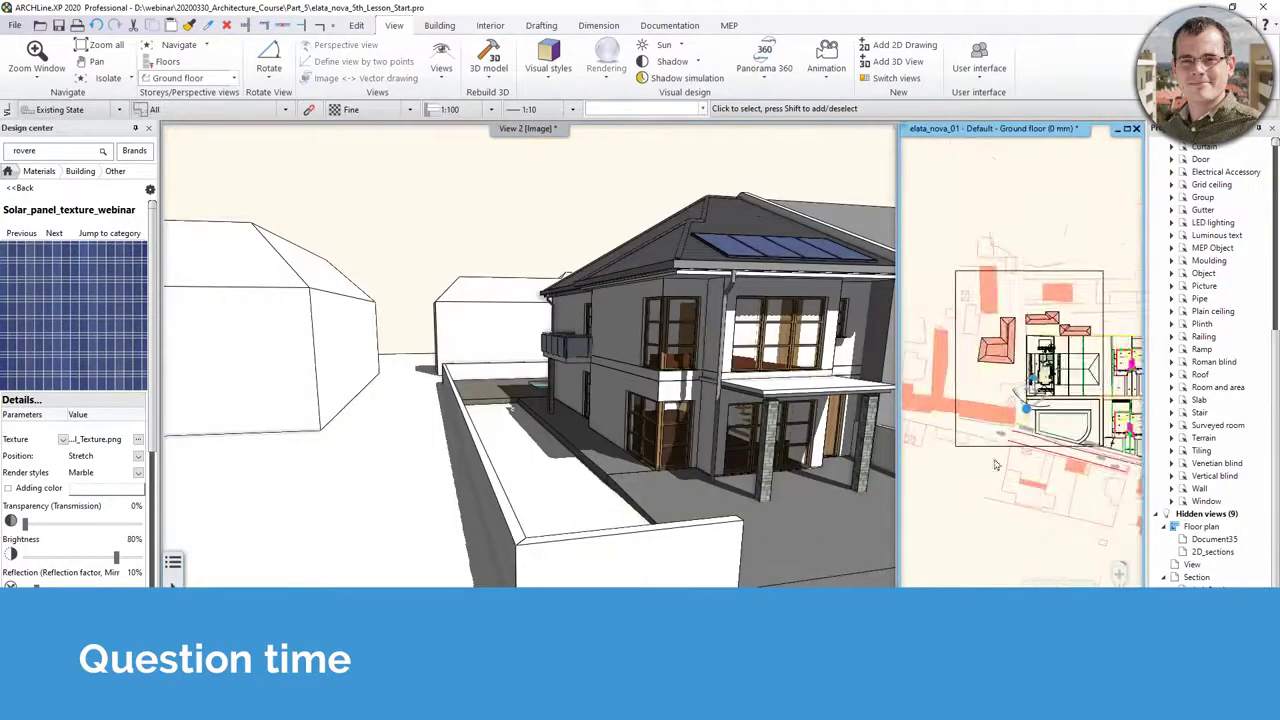
pyautogui.click(1127, 128)
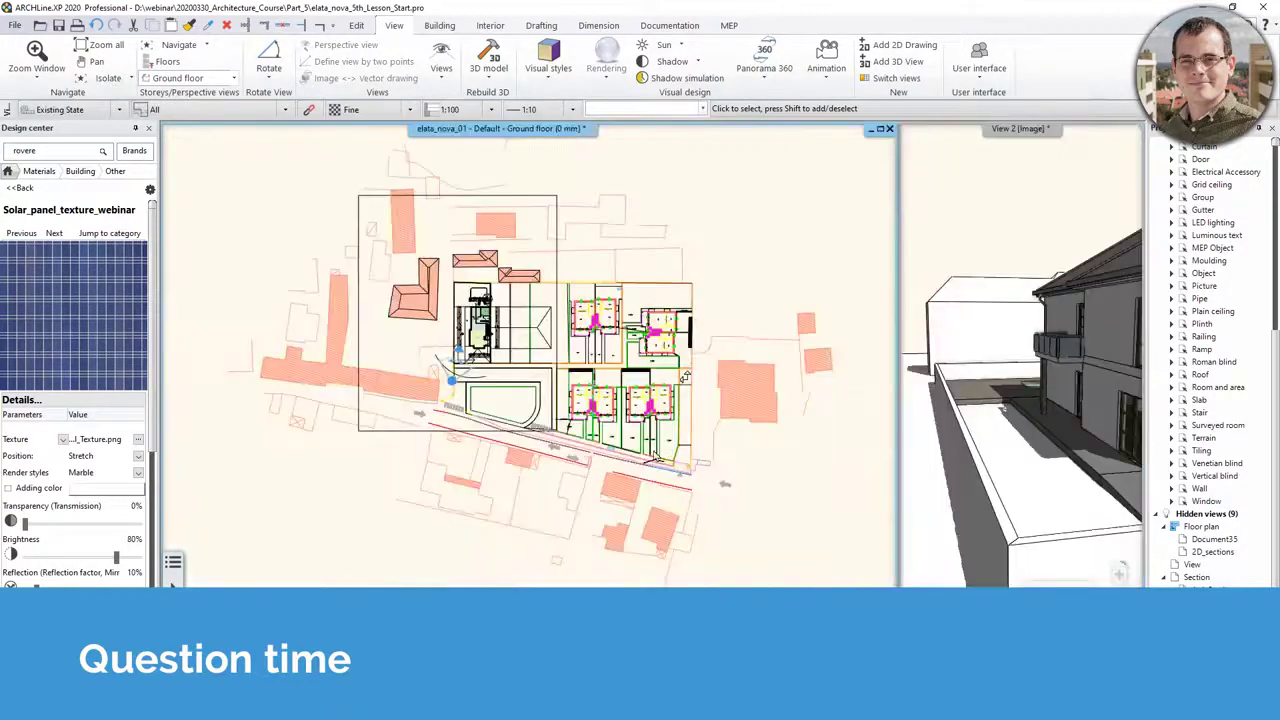
pyautogui.moveTo(651, 449); pyautogui.dragTo(634, 468, button='middle')
pyautogui.hotkey('alt', 'Tab')
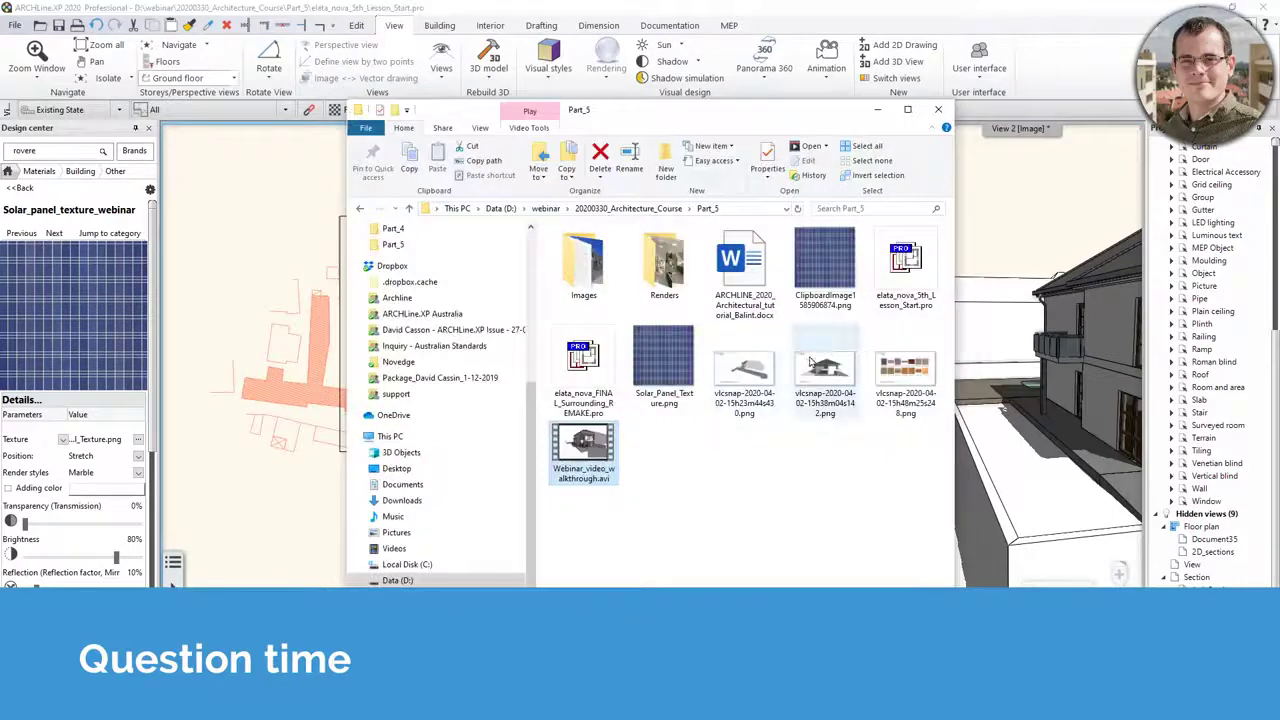
pyautogui.moveTo(767, 113); pyautogui.dragTo(587, 112)
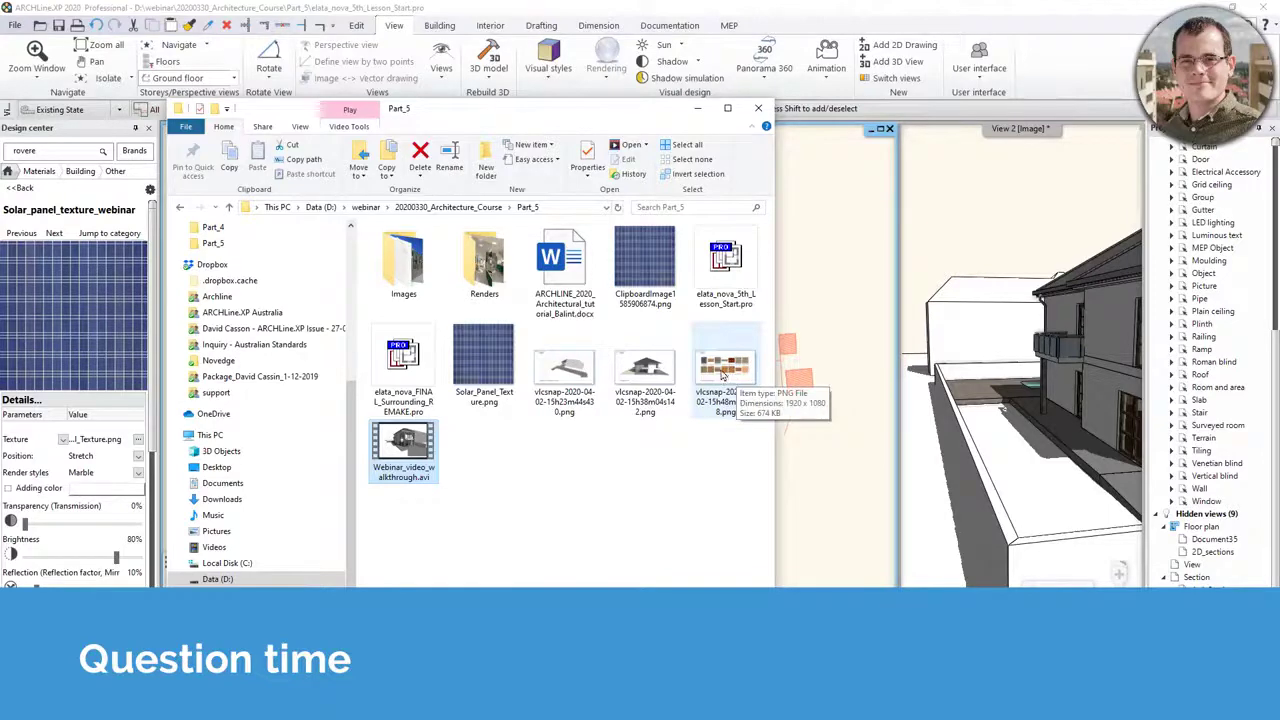
pyautogui.doubleClick(484, 262)
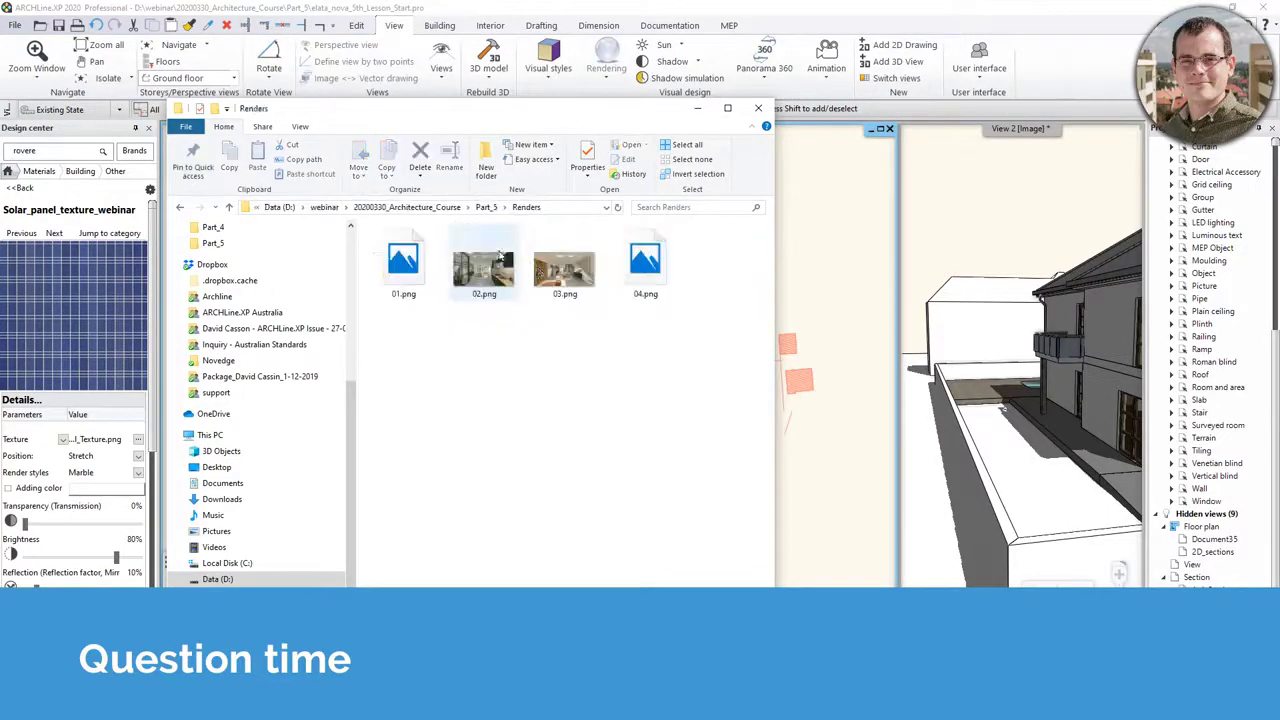
pyautogui.moveTo(628, 118); pyautogui.dragTo(492, 137)
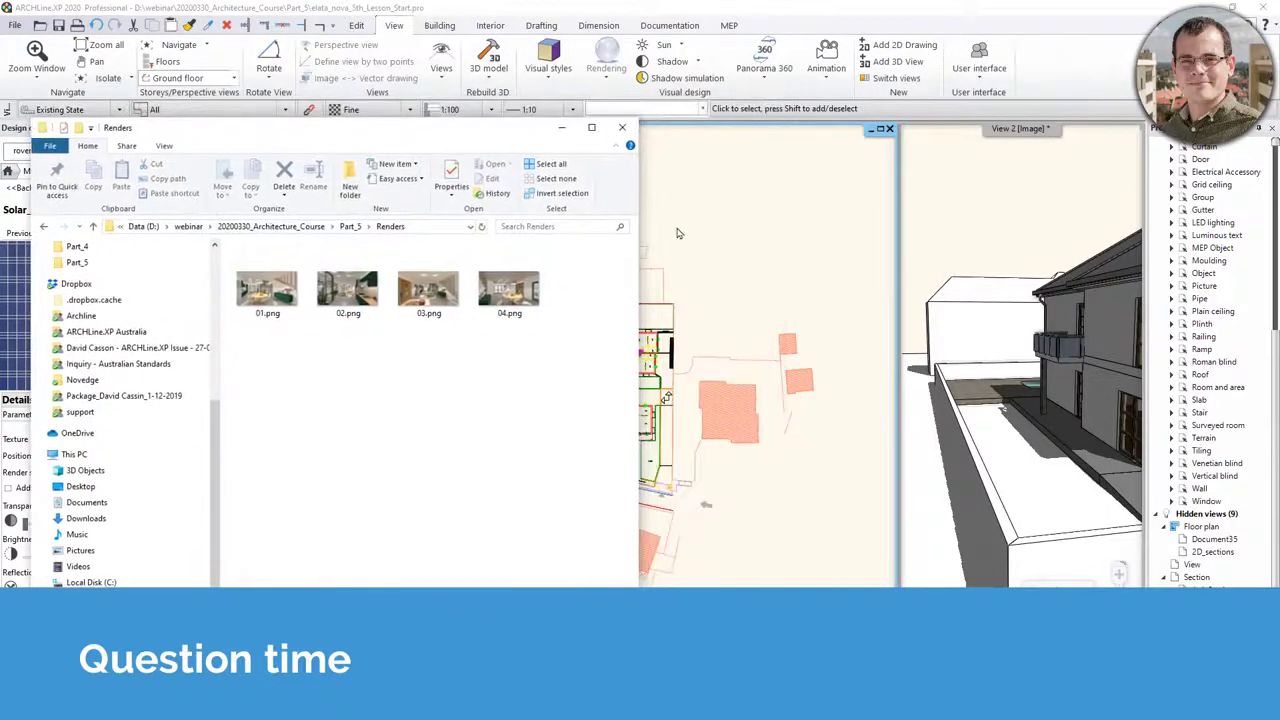
# Insert 02.png from the Renders folder as a raster image on the empty area east of the site plan
pyautogui.moveTo(347, 292); pyautogui.dragTo(716, 393)
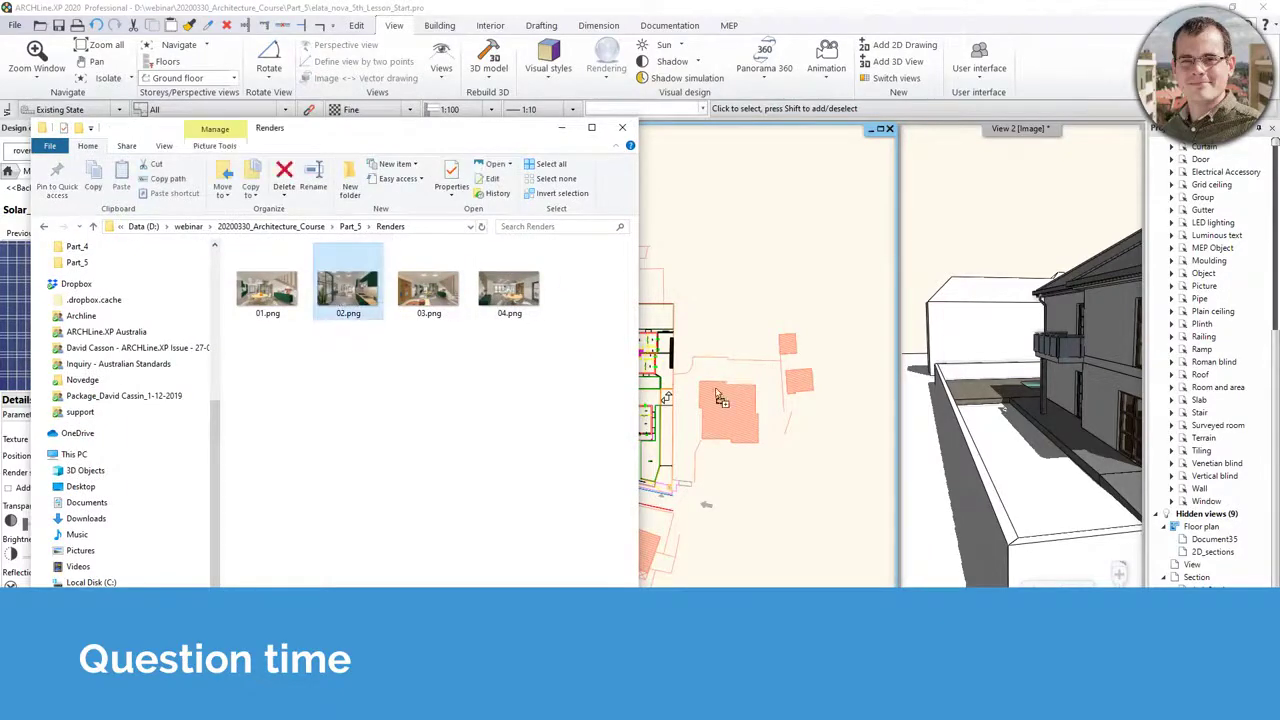
pyautogui.moveTo(727, 340); pyautogui.dragTo(703, 334)
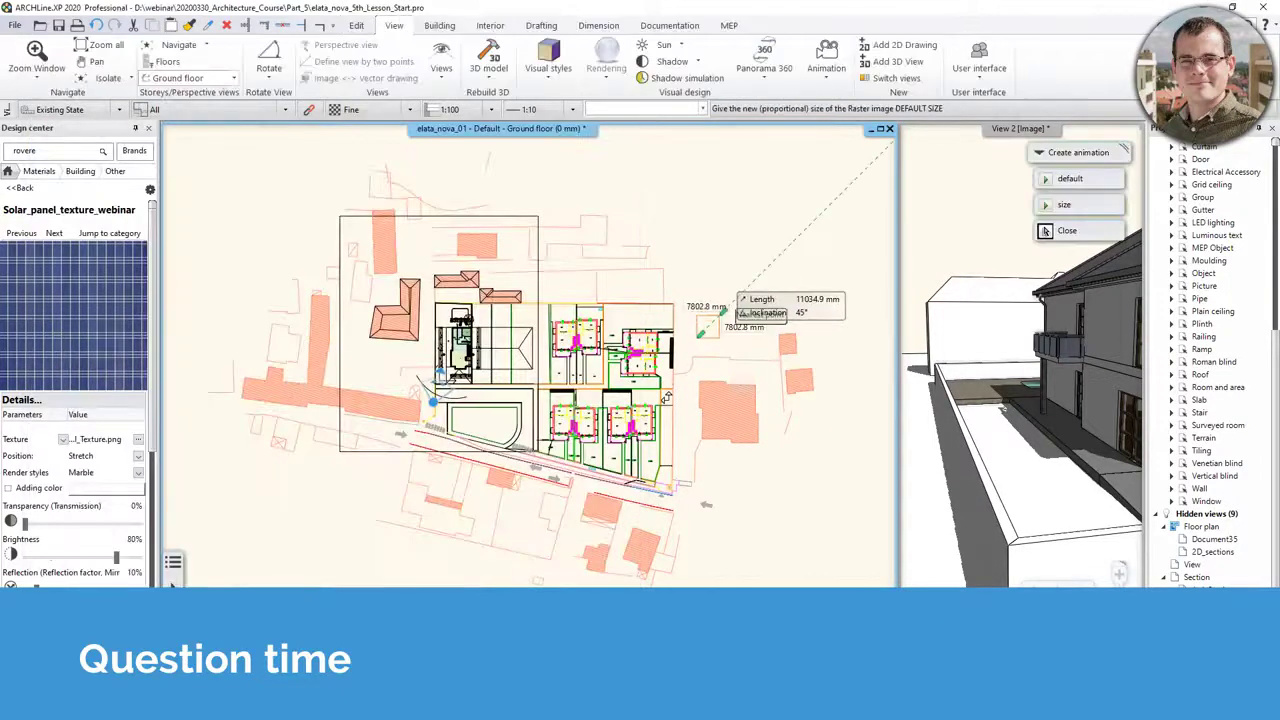
pyautogui.click(724, 346)
pyautogui.scroll(3, 713, 342)
pyautogui.scroll(4, 416, 416)
pyautogui.scroll(2, 564, 432)
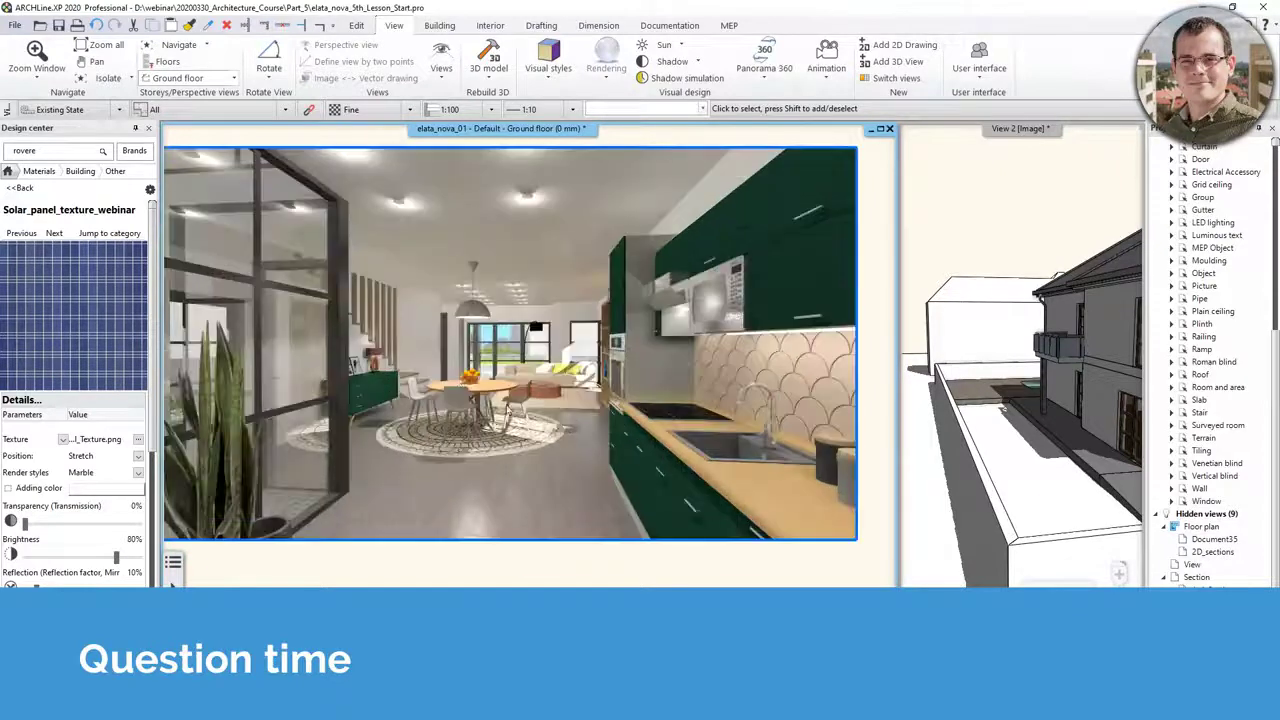
pyautogui.scroll(-3, 459, 383)
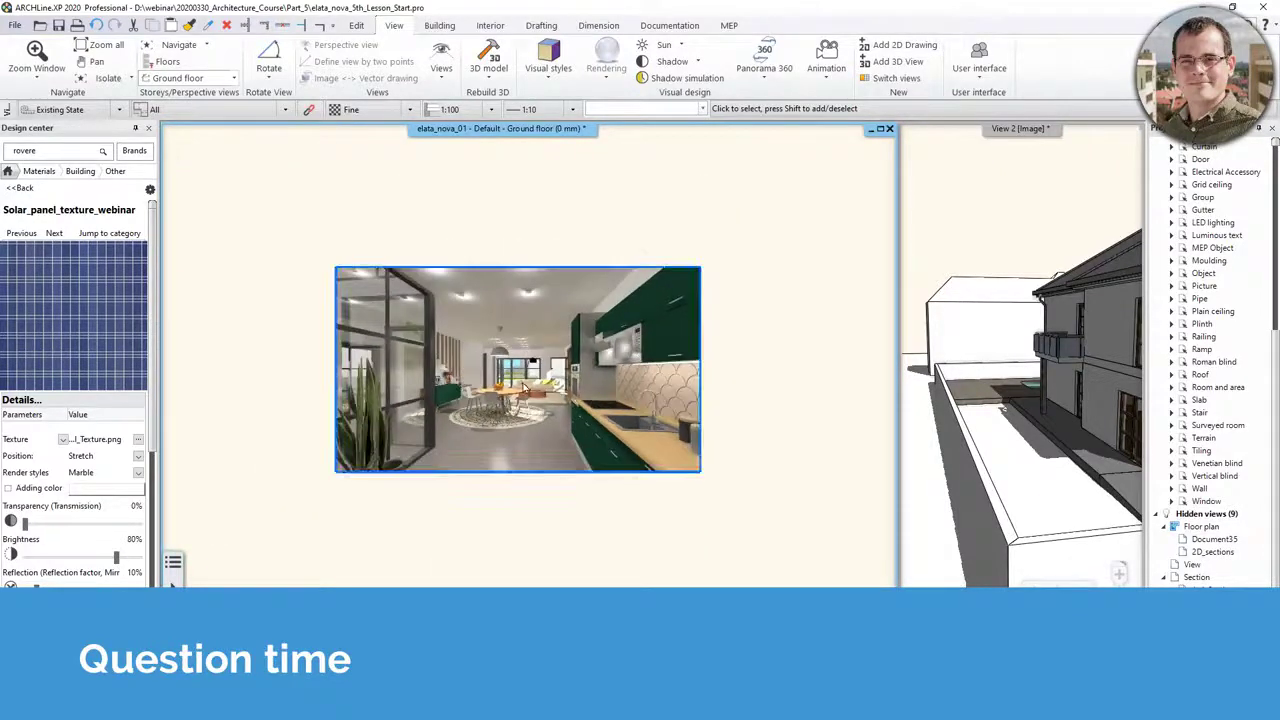
# Review the save options of the inserted kitchen image, including saving it as a material
pyautogui.click(523, 388)
pyautogui.rightClick(564, 493)
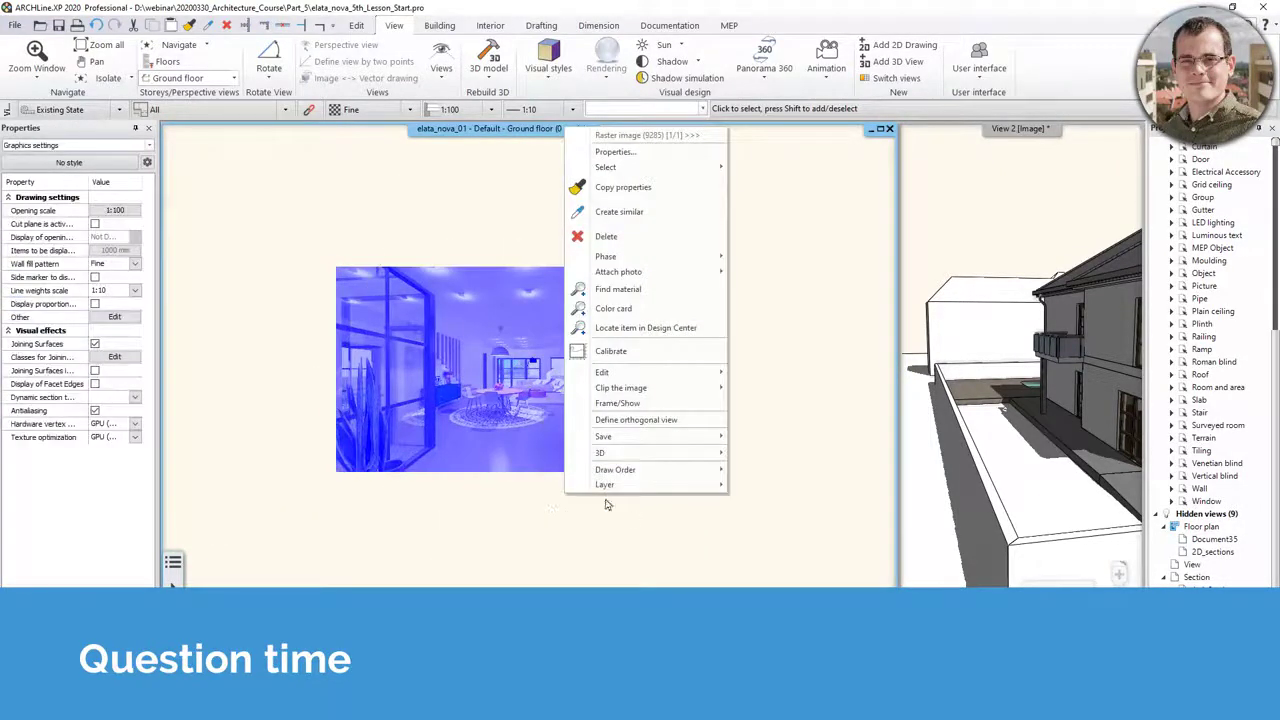
pyautogui.moveTo(622, 440)
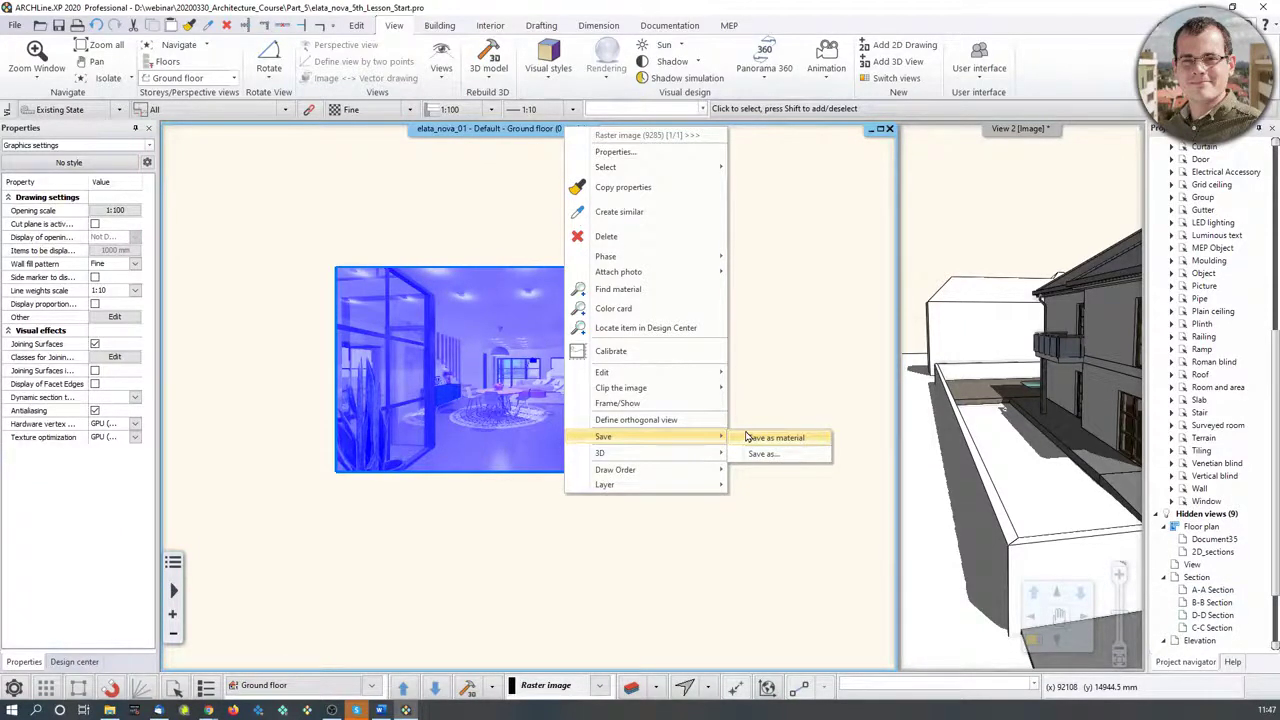
pyautogui.click(768, 440)
pyautogui.click(792, 274)
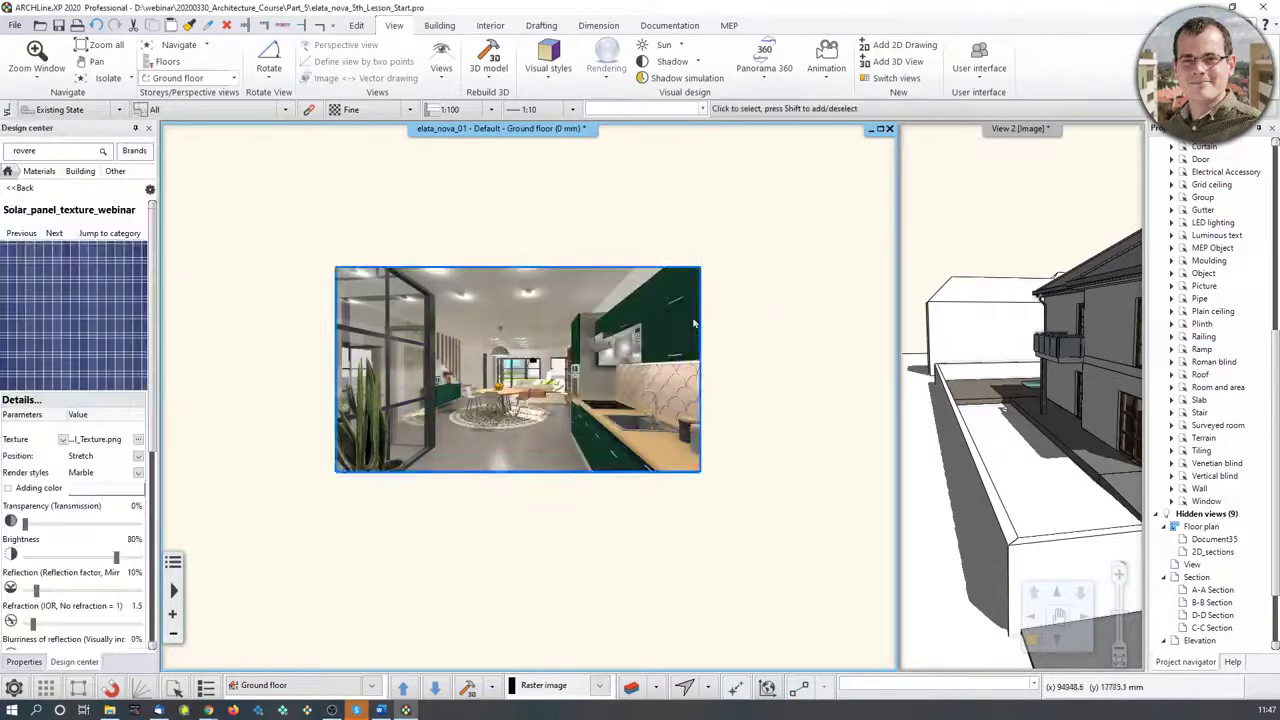
# Crop the inserted kitchen image to remove a narrow strip along its right edge
pyautogui.click(623, 380)
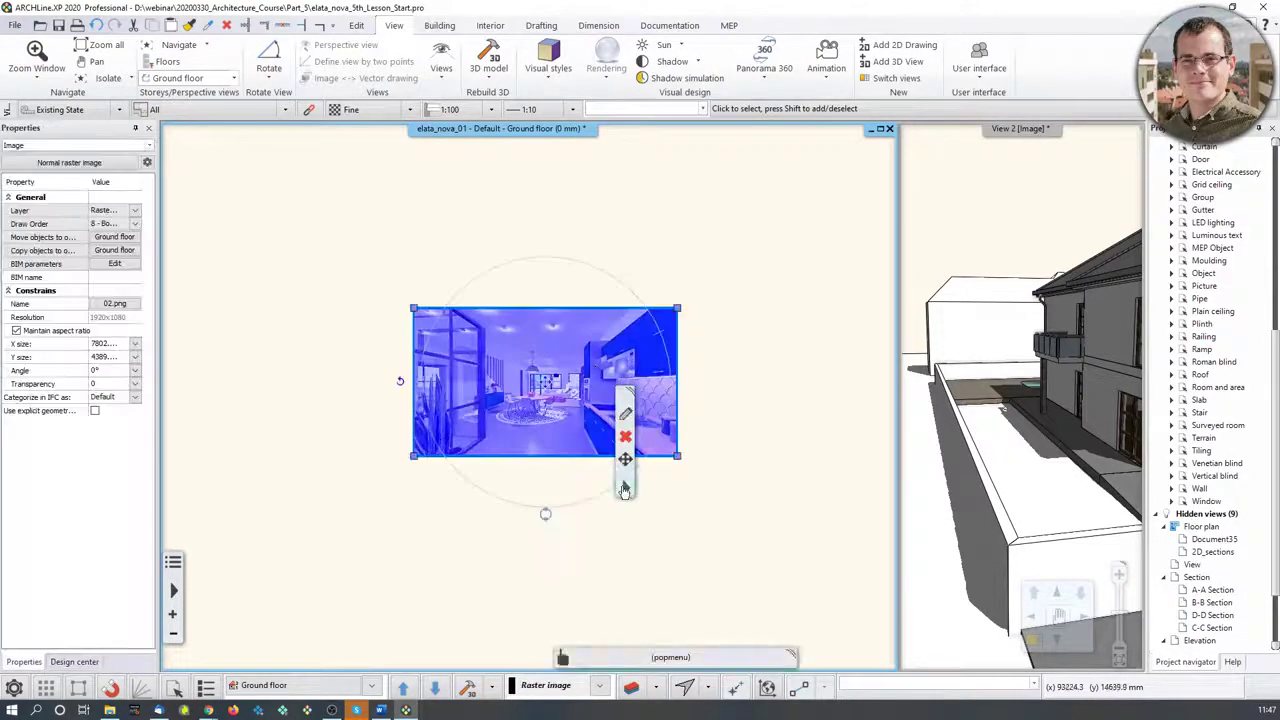
pyautogui.rightClick(623, 380)
pyautogui.moveTo(716, 373)
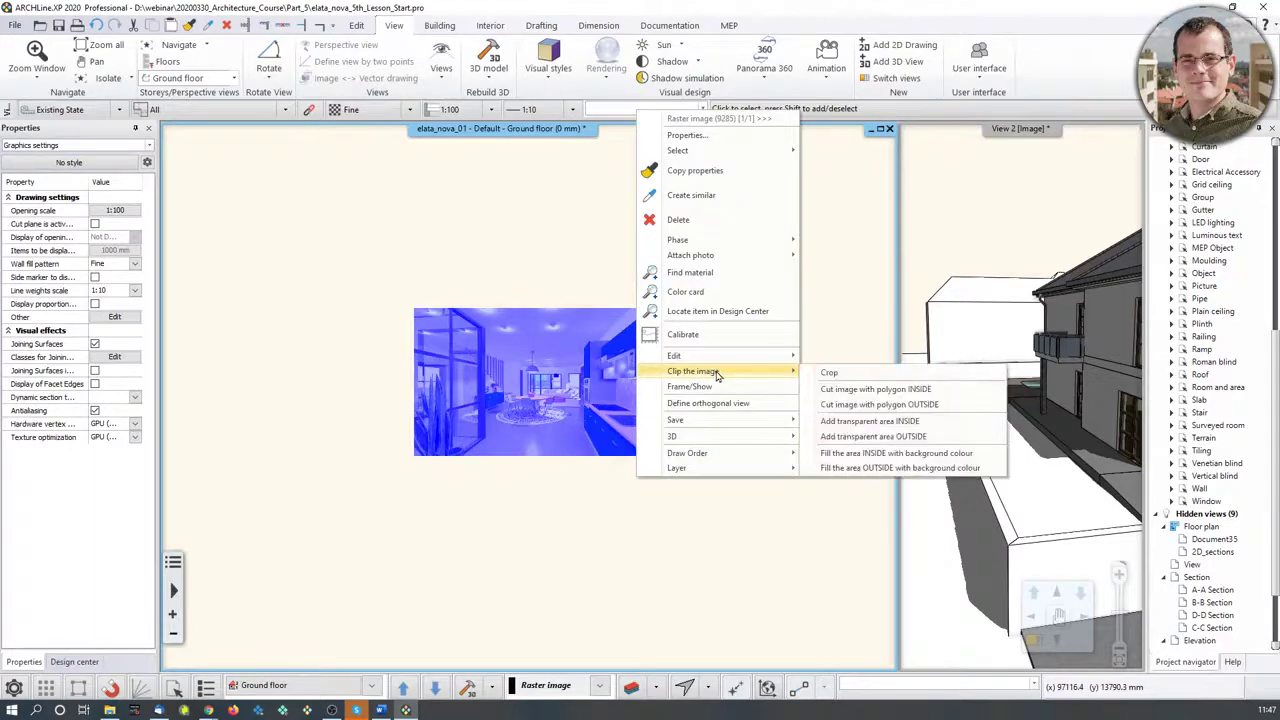
pyautogui.click(848, 372)
pyautogui.click(680, 360)
pyautogui.click(782, 354)
pyautogui.click(528, 454)
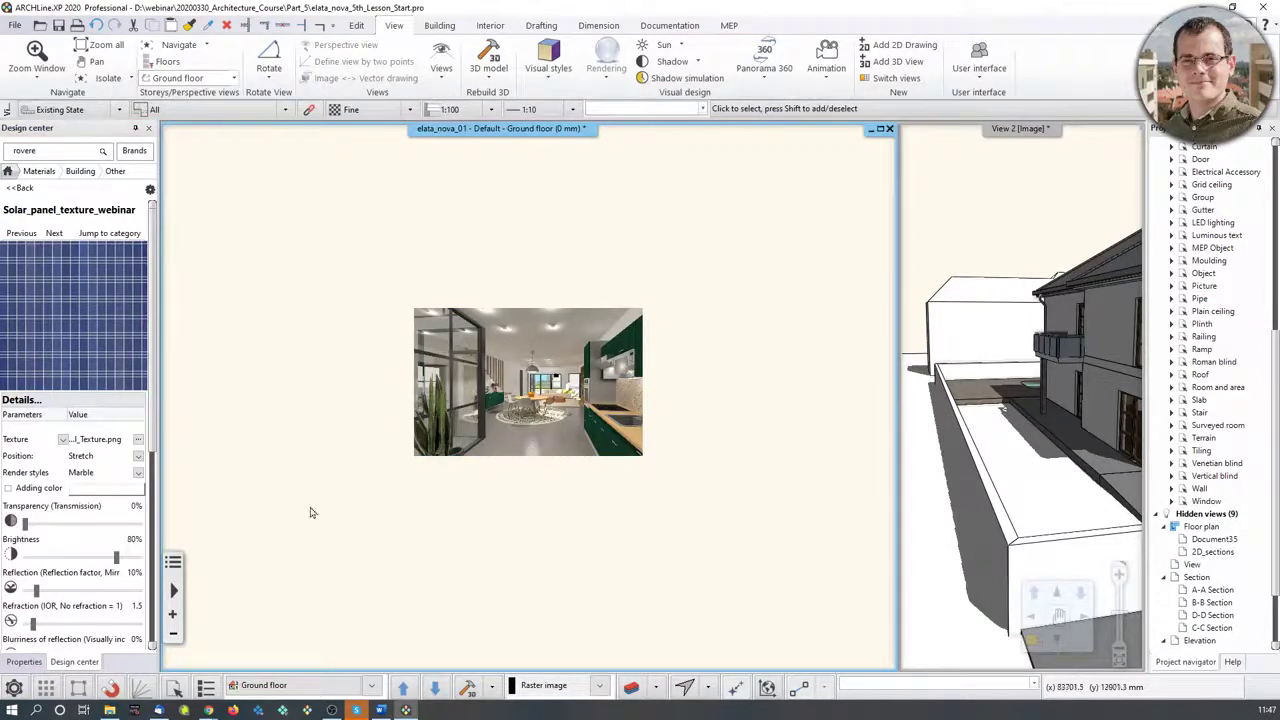
pyautogui.moveTo(434, 486); pyautogui.dragTo(477, 490, button='middle')
pyautogui.scroll(-2, 442, 506)
pyautogui.scroll(-1, 434, 501)
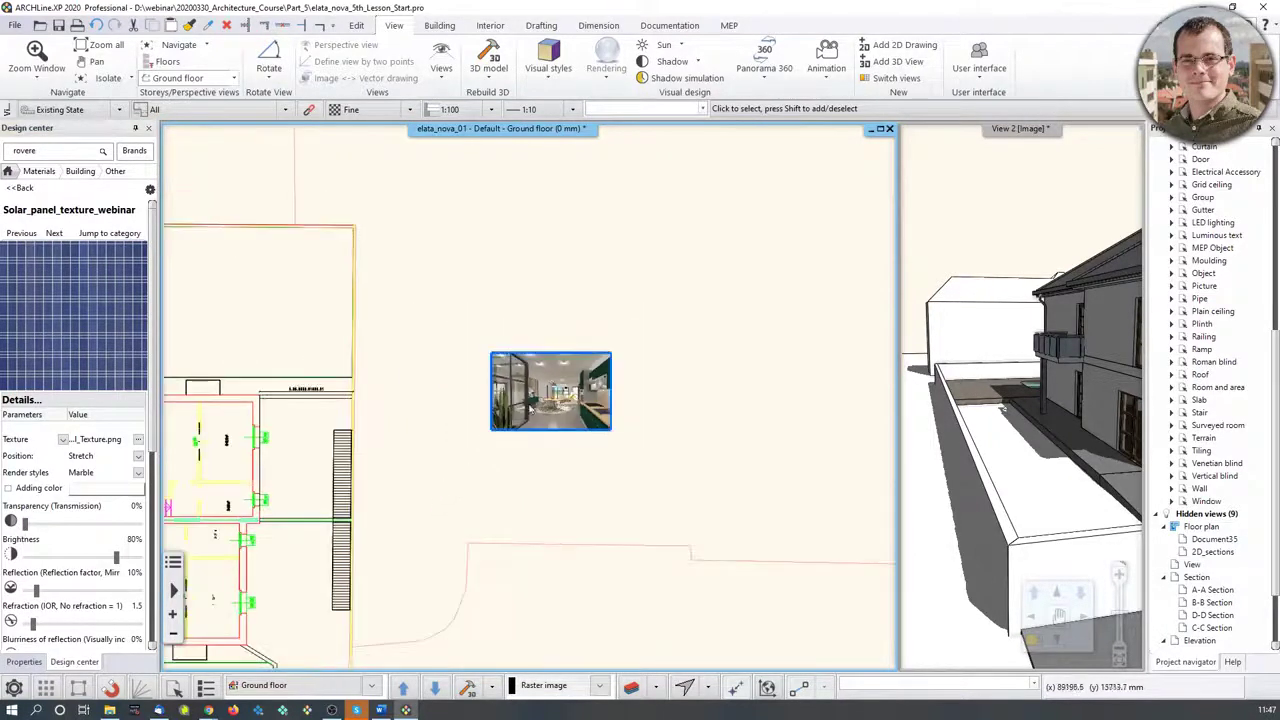
# Go back to the material category list in the Design Center and examine the properties offered for a new material
pyautogui.click(150, 189)
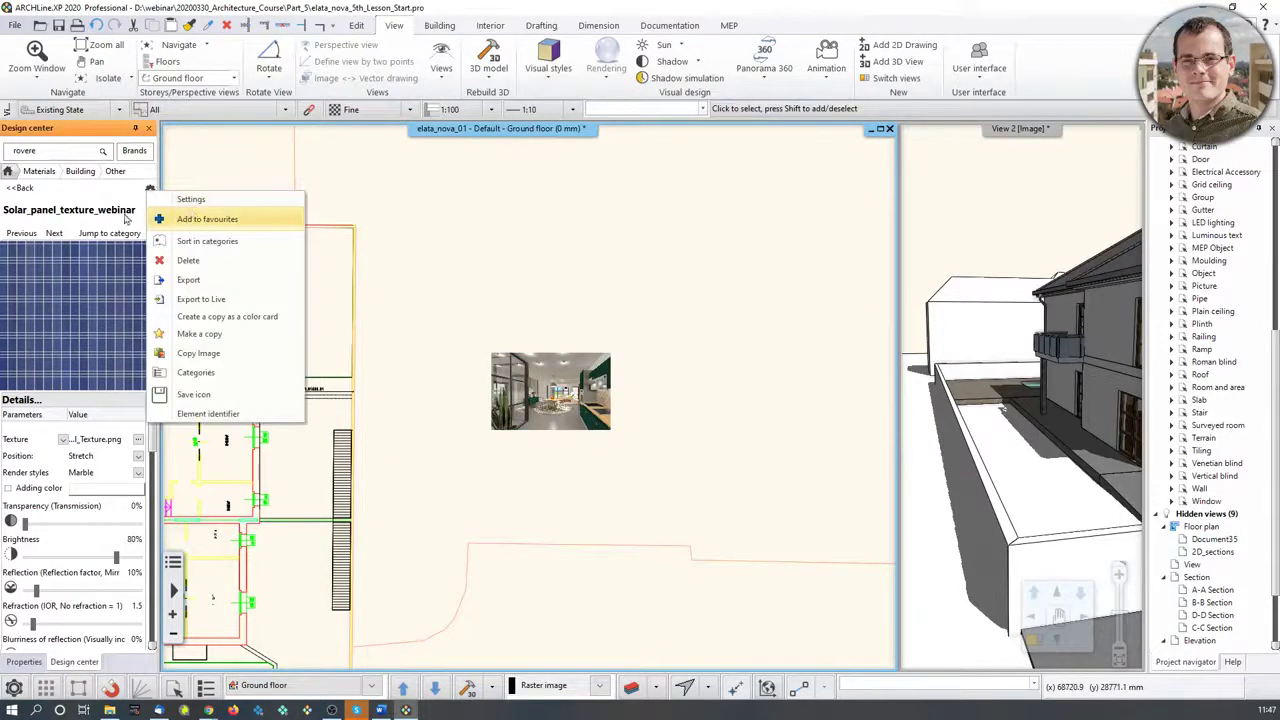
pyautogui.click(18, 189)
pyautogui.click(149, 191)
pyautogui.click(180, 202)
pyautogui.click(150, 191)
pyautogui.click(178, 215)
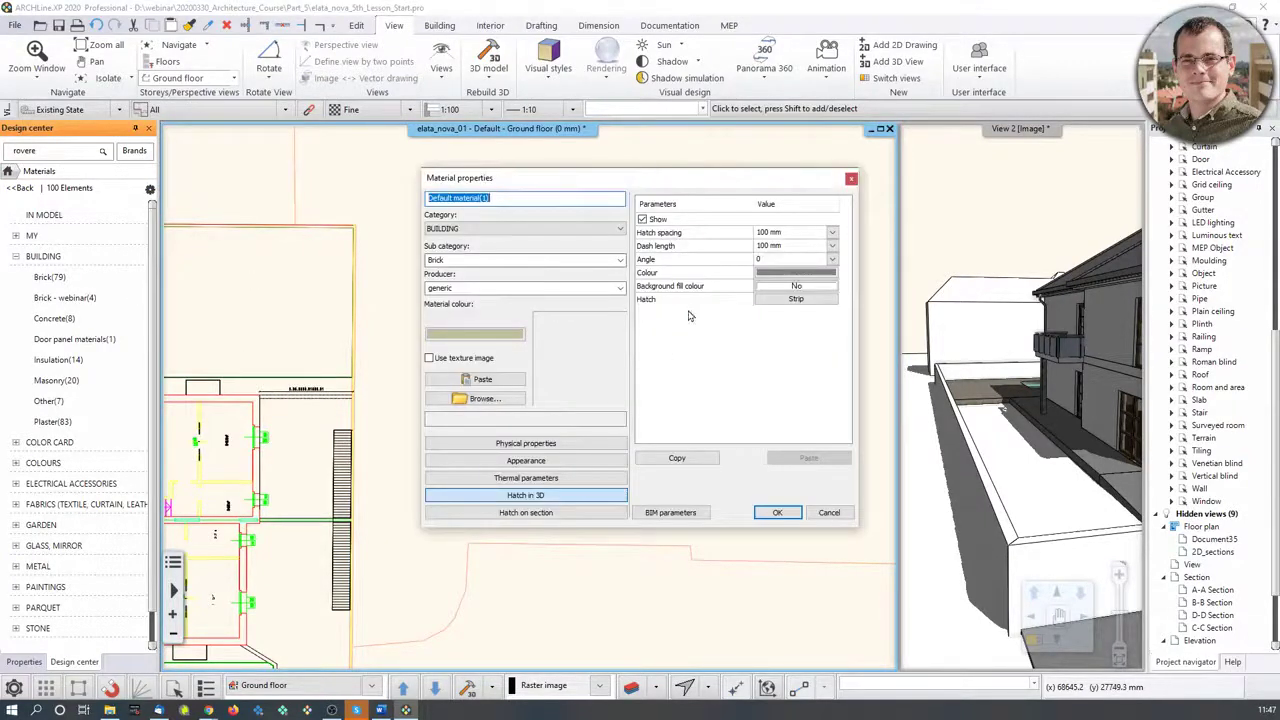
pyautogui.click(851, 179)
pyautogui.click(150, 192)
pyautogui.press('Escape')
# Make View 2 the main view and frame the front corner of the house with its entrance canopy
pyautogui.moveTo(237, 252); pyautogui.dragTo(292, 216, button='middle')
pyautogui.scroll(-3, 540, 391)
pyautogui.moveTo(327, 532); pyautogui.dragTo(568, 394, button='middle')
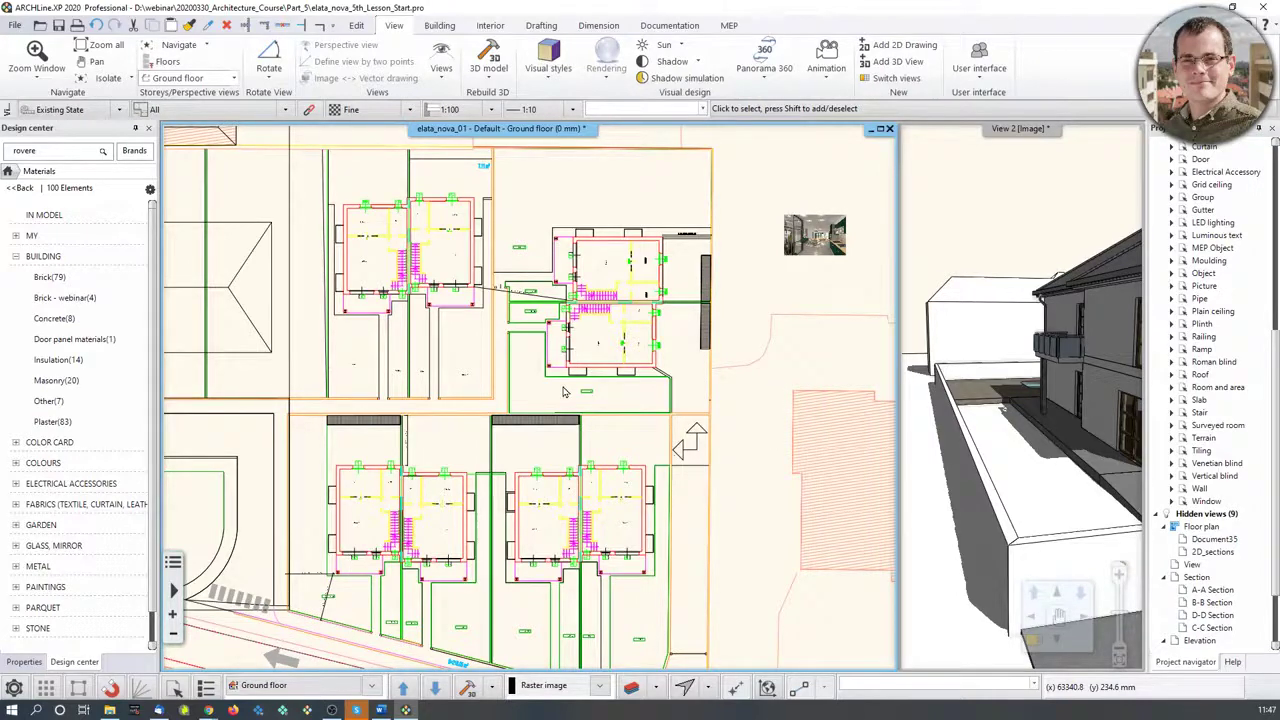
pyautogui.moveTo(1085, 420); pyautogui.dragTo(1028, 438, button='middle')
pyautogui.scroll(-1, 993, 435)
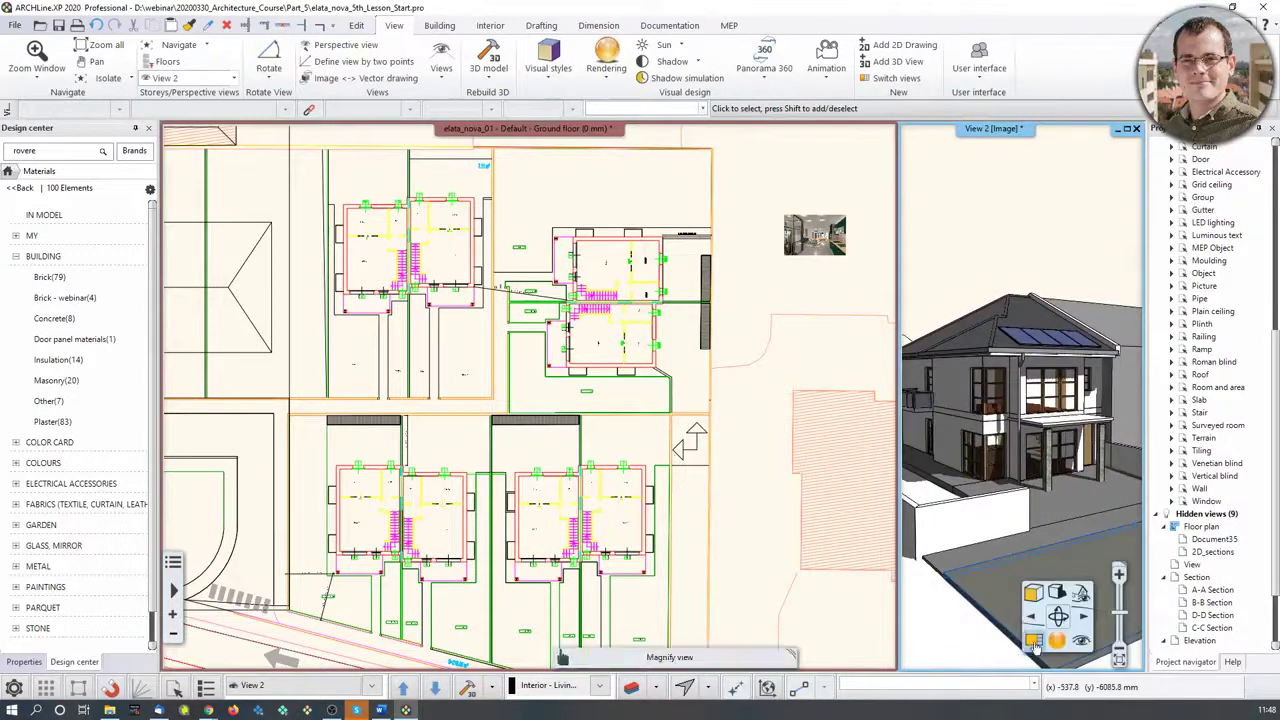
pyautogui.click(1033, 640)
pyautogui.scroll(7, 521, 475)
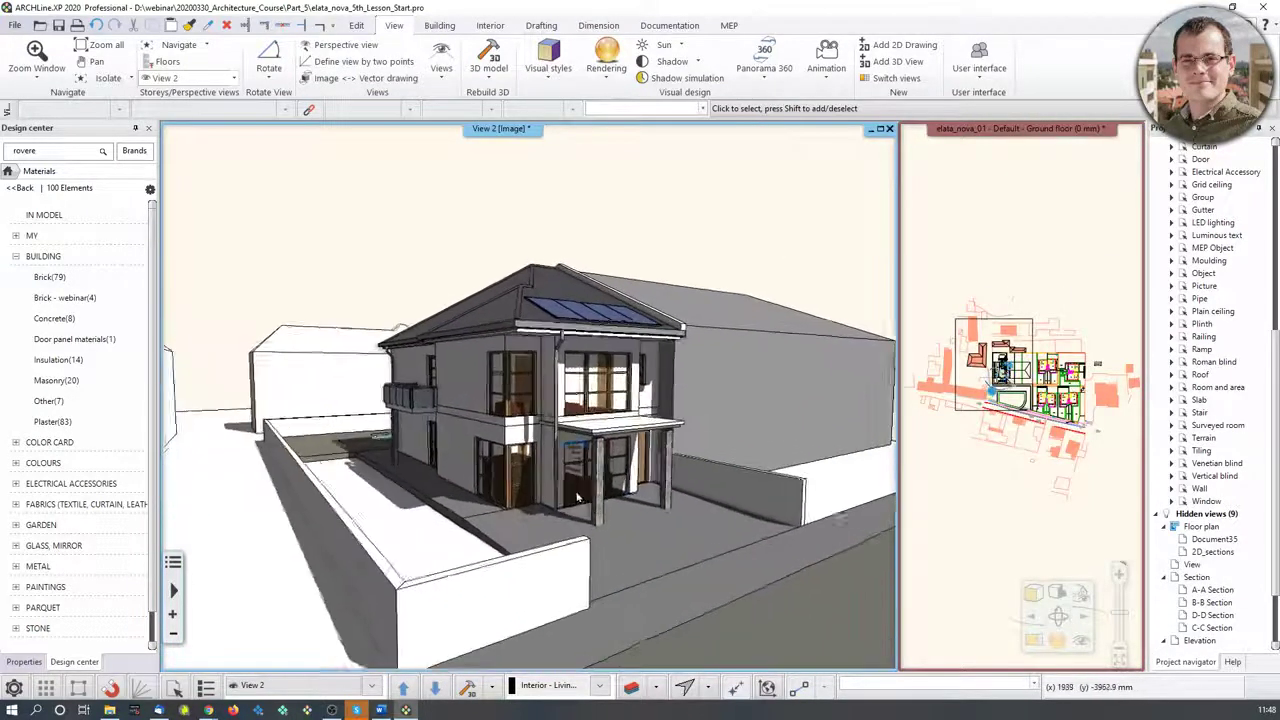
pyautogui.moveTo(581, 480); pyautogui.dragTo(577, 455, button='middle')
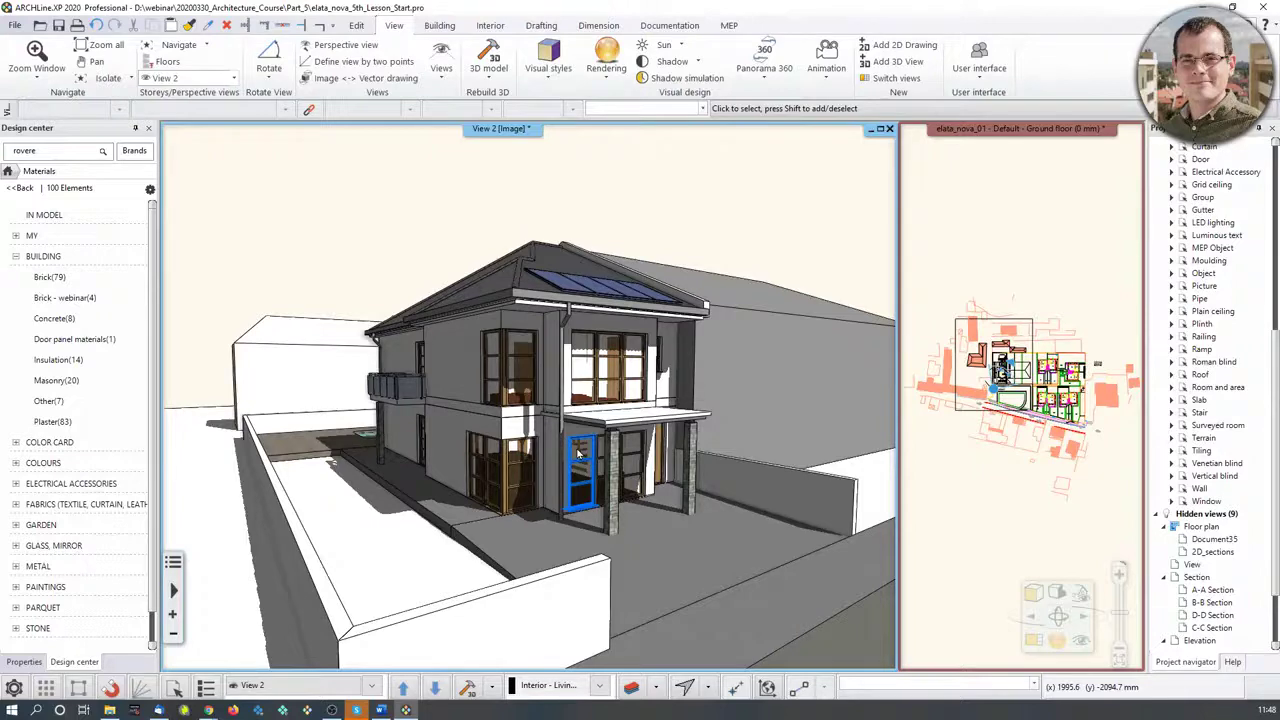
# Open the interior render 01.png from the Renders folder full-window in Photos and browse through to 03.png
pyautogui.click(109, 710)
pyautogui.doubleClick(290, 300)
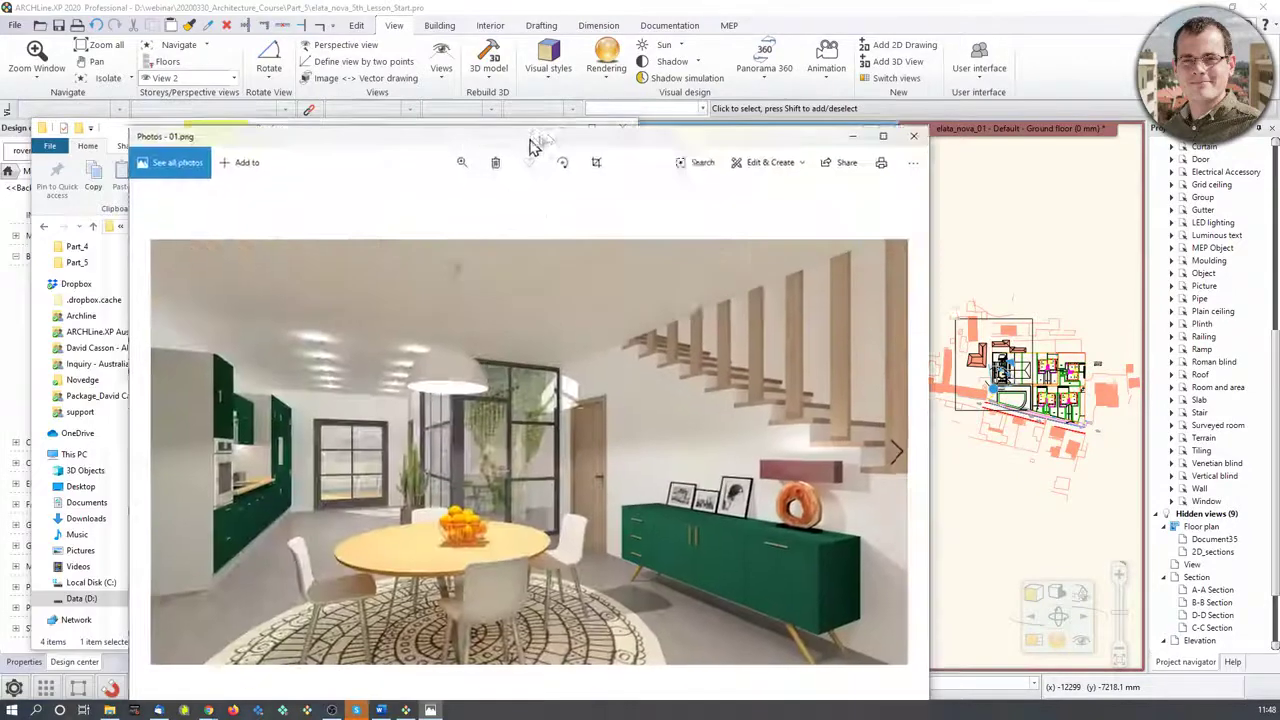
pyautogui.moveTo(529, 139); pyautogui.dragTo(575, 116)
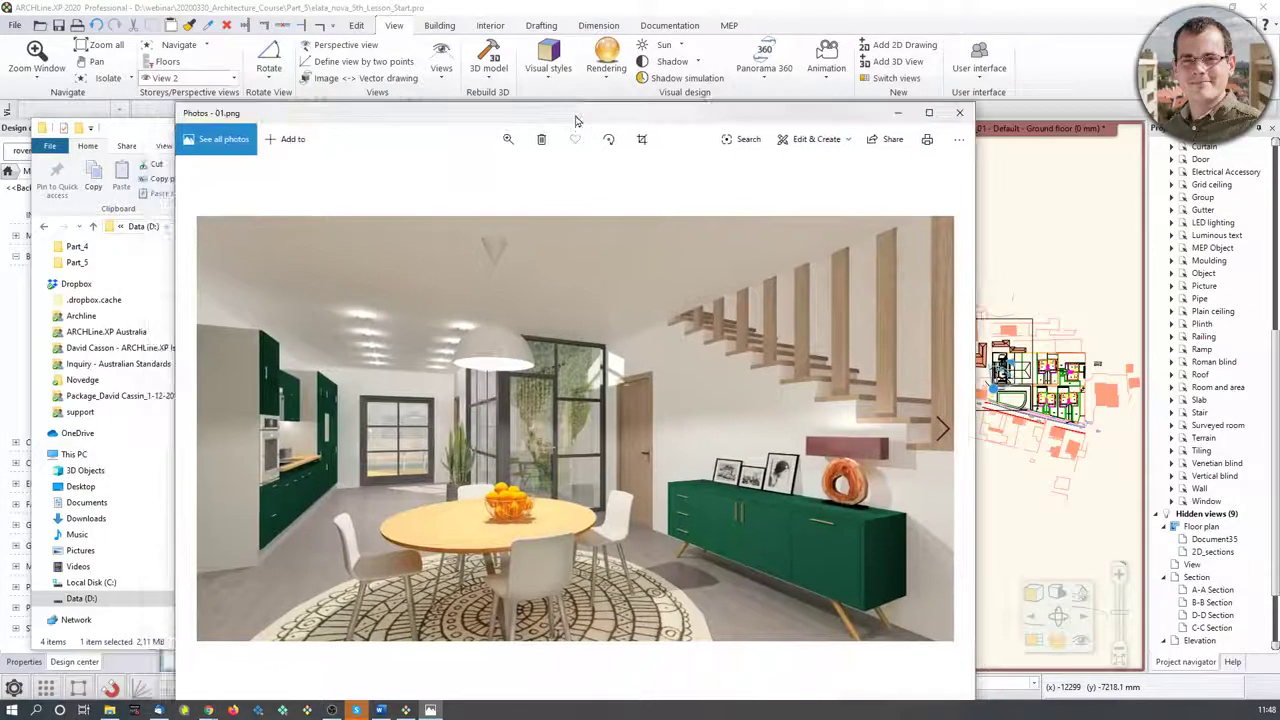
pyautogui.doubleClick(575, 116)
pyautogui.press('Right')
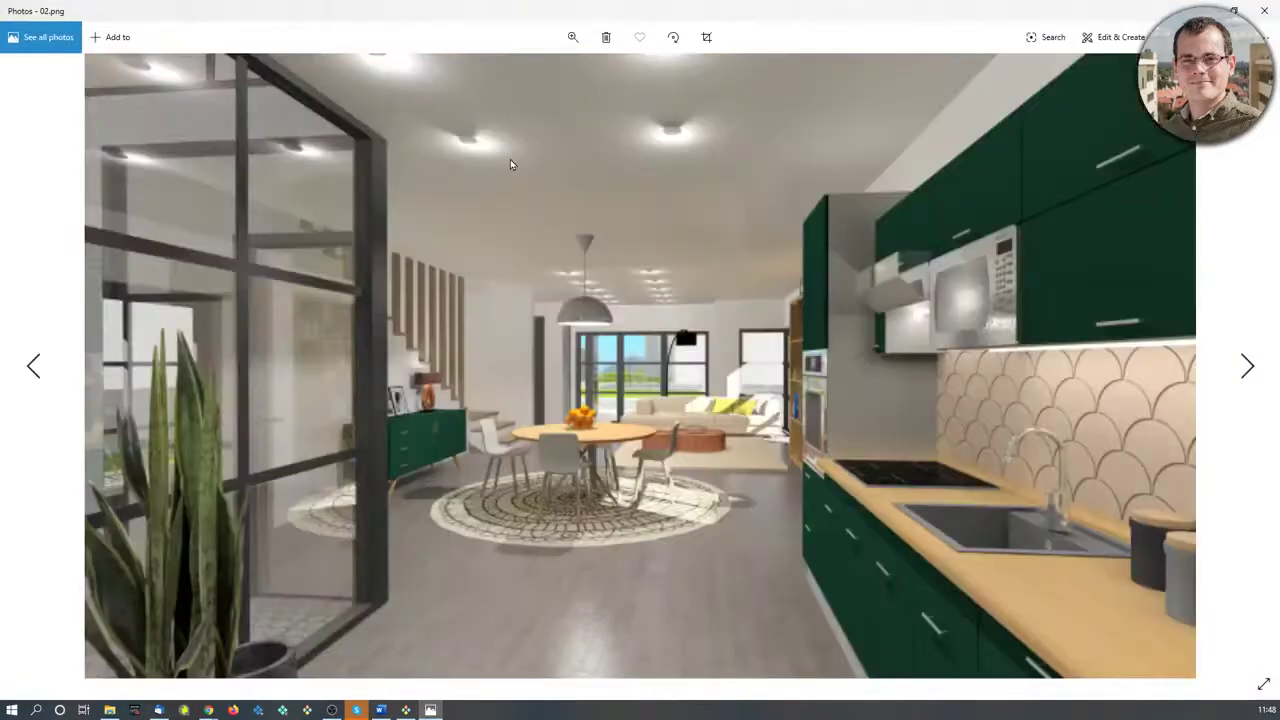
pyautogui.press('Right')
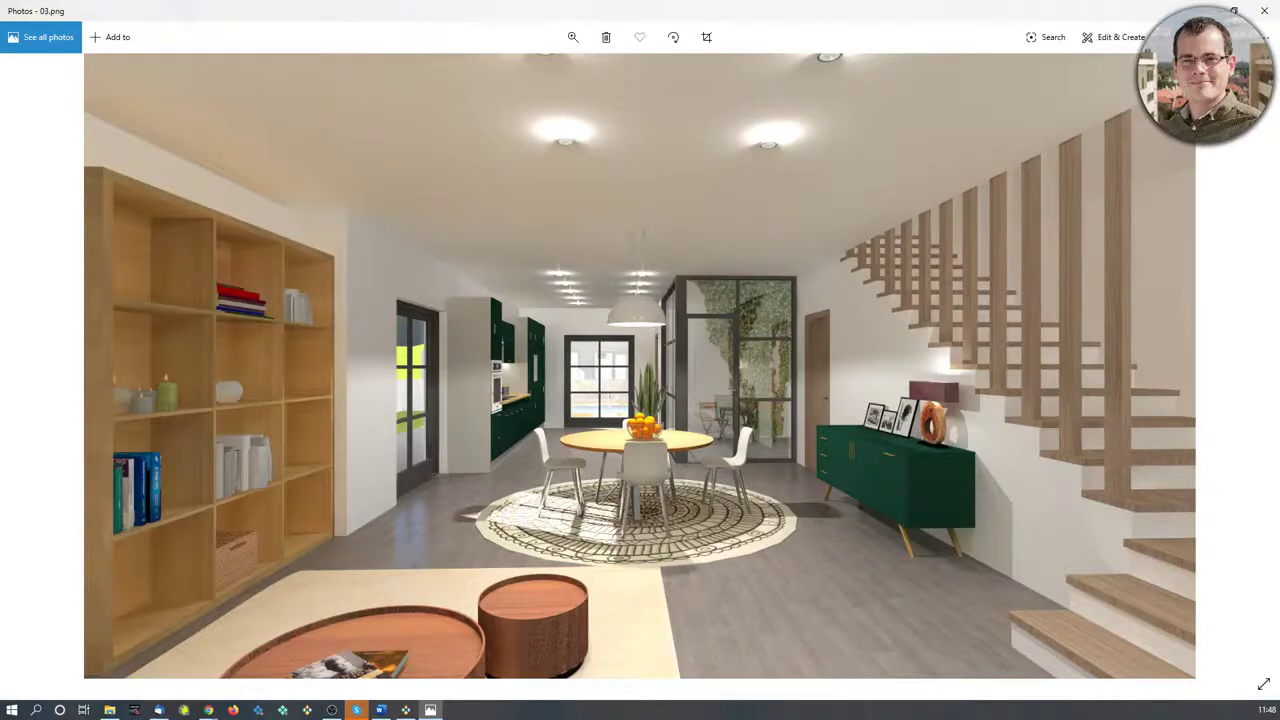
# Bring up the exterior renders full-window in Photos and browse to 05.png showing the row of houses
pyautogui.click(110, 710)
pyautogui.moveTo(374, 130); pyautogui.dragTo(0, 178)
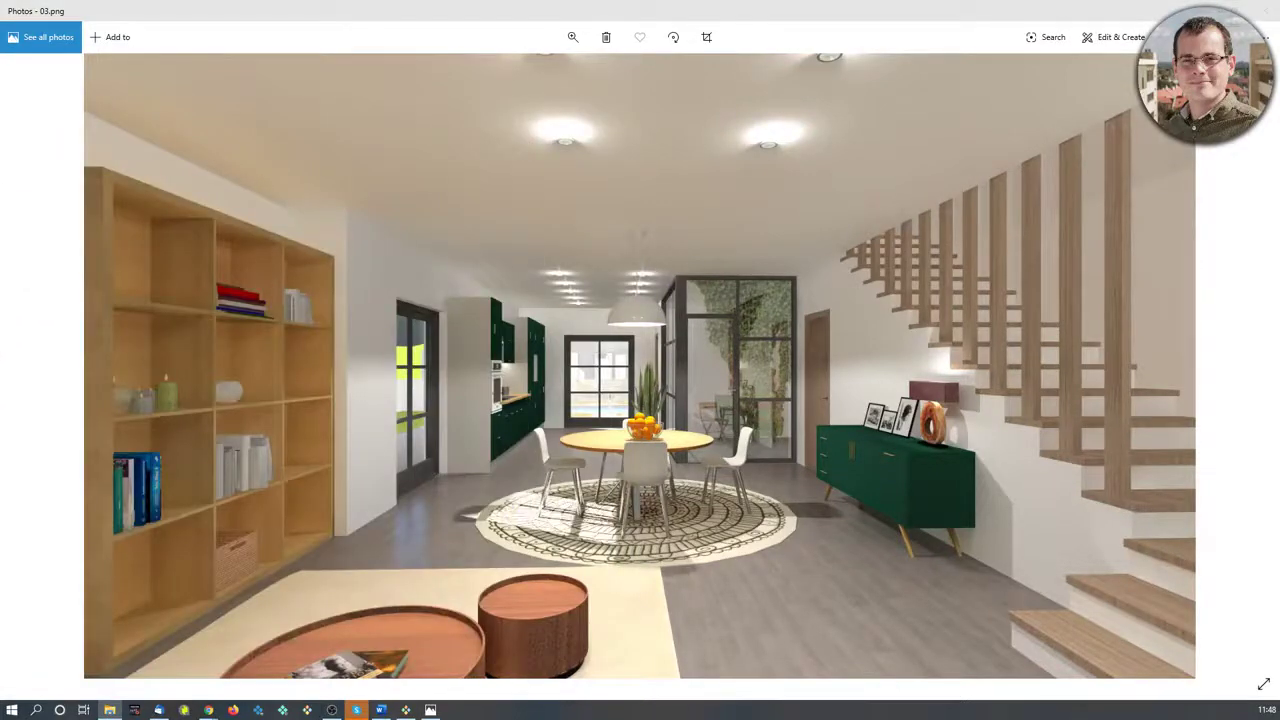
pyautogui.hotkey('alt', 'Tab')
pyautogui.moveTo(0, 60); pyautogui.dragTo(747, 26)
pyautogui.doubleClick(746, 24)
pyautogui.press('Right')
pyautogui.press('Right')
pyautogui.press('Right')
pyautogui.press('Right')
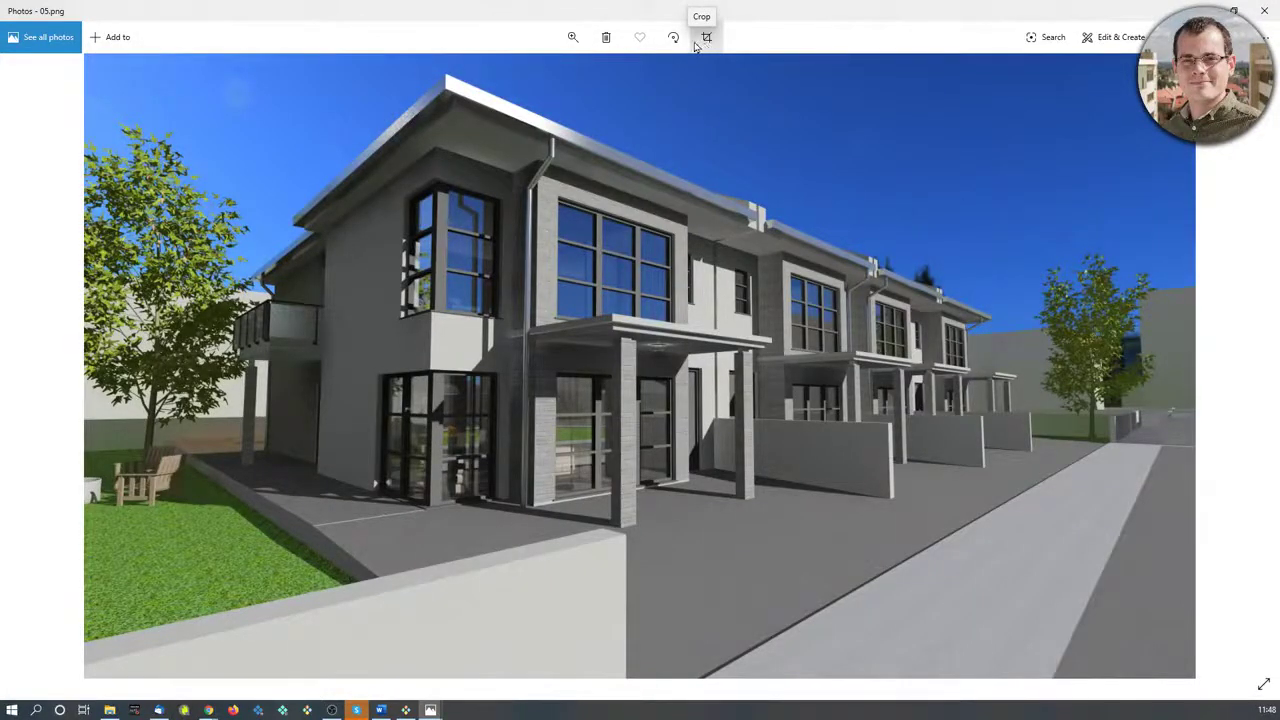
# Switch to ARCHLine.XP to compare the View 2 house model with render 05.png, and return to the render in Photos
pyautogui.click(406, 710)
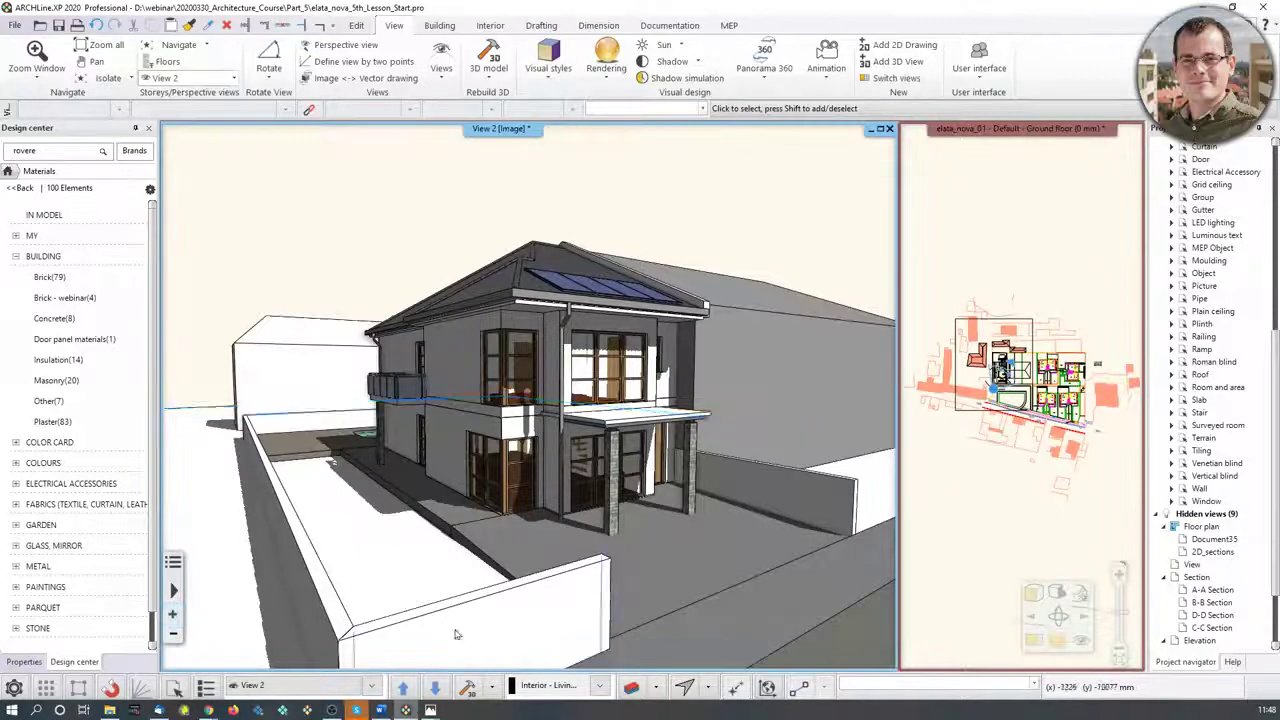
pyautogui.moveTo(430, 708)
pyautogui.click(478, 672)
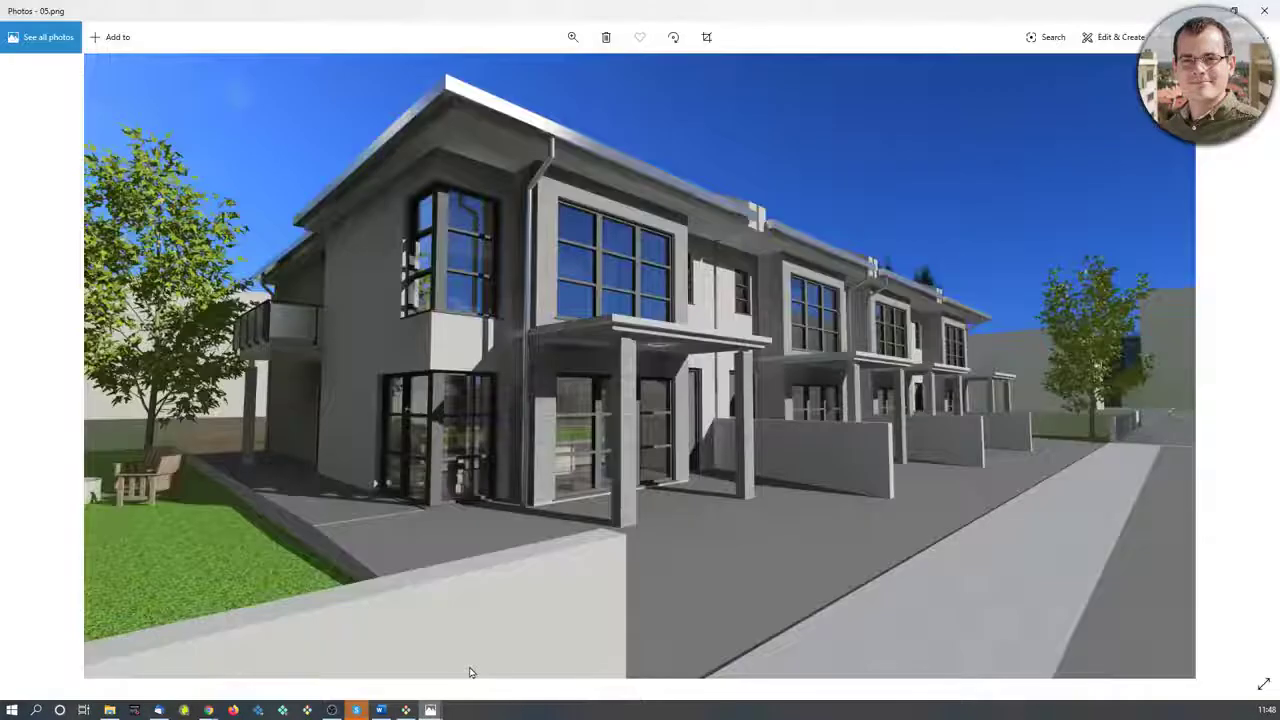